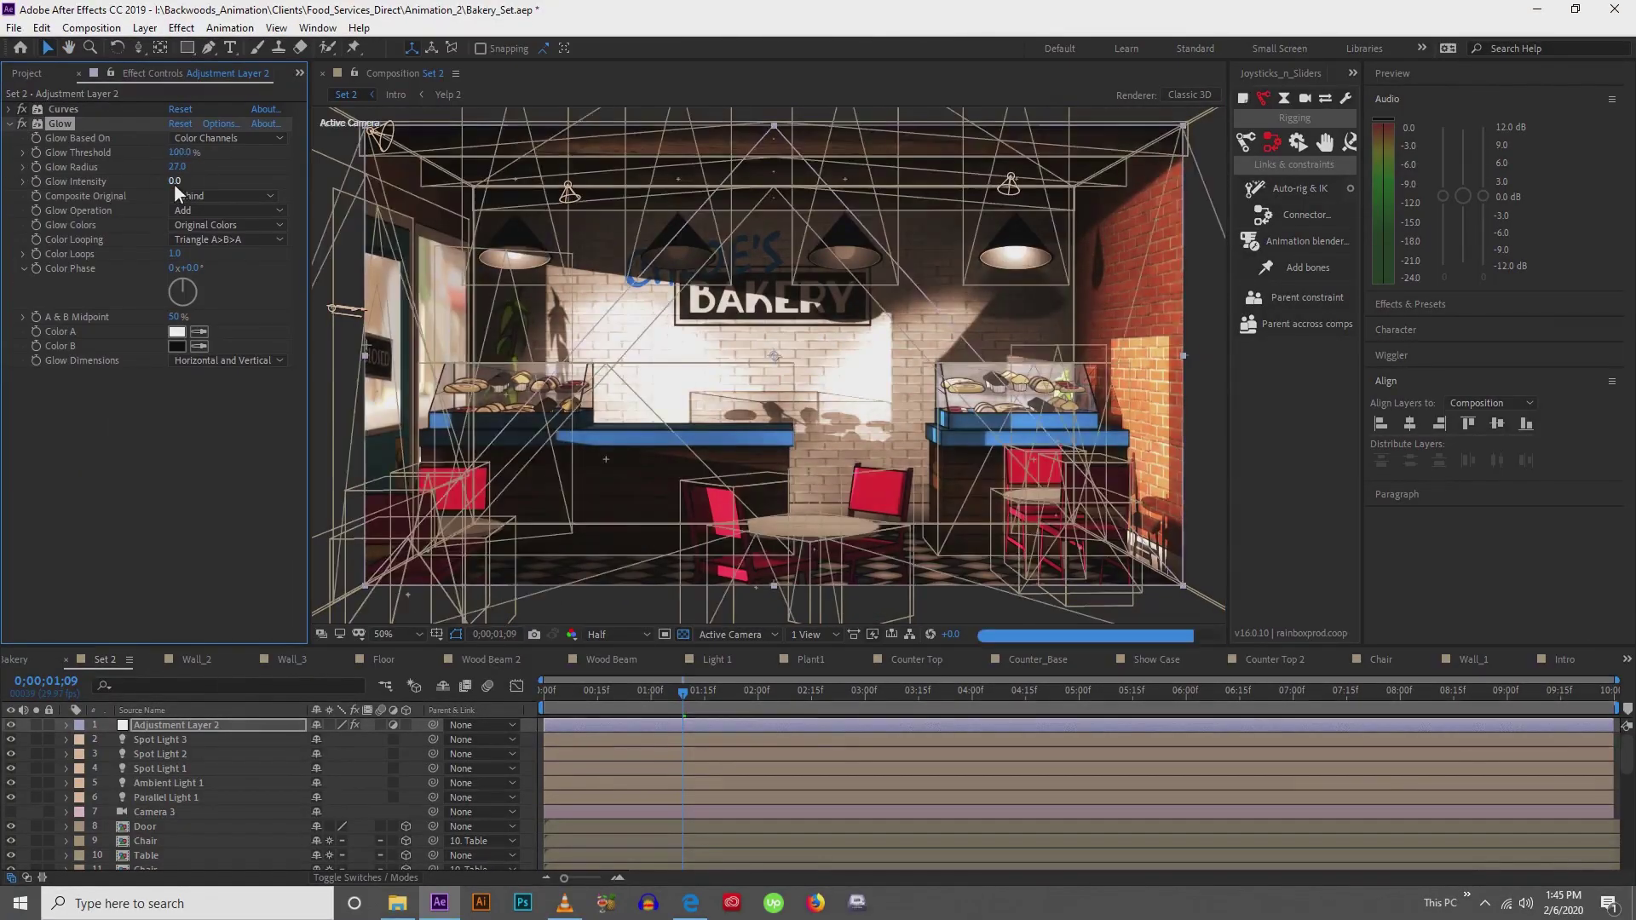
Switch back to the unlit Set 2 composition with only camera, door and furniture layers
scroll(145, 794, down, 5)
click(147, 774)
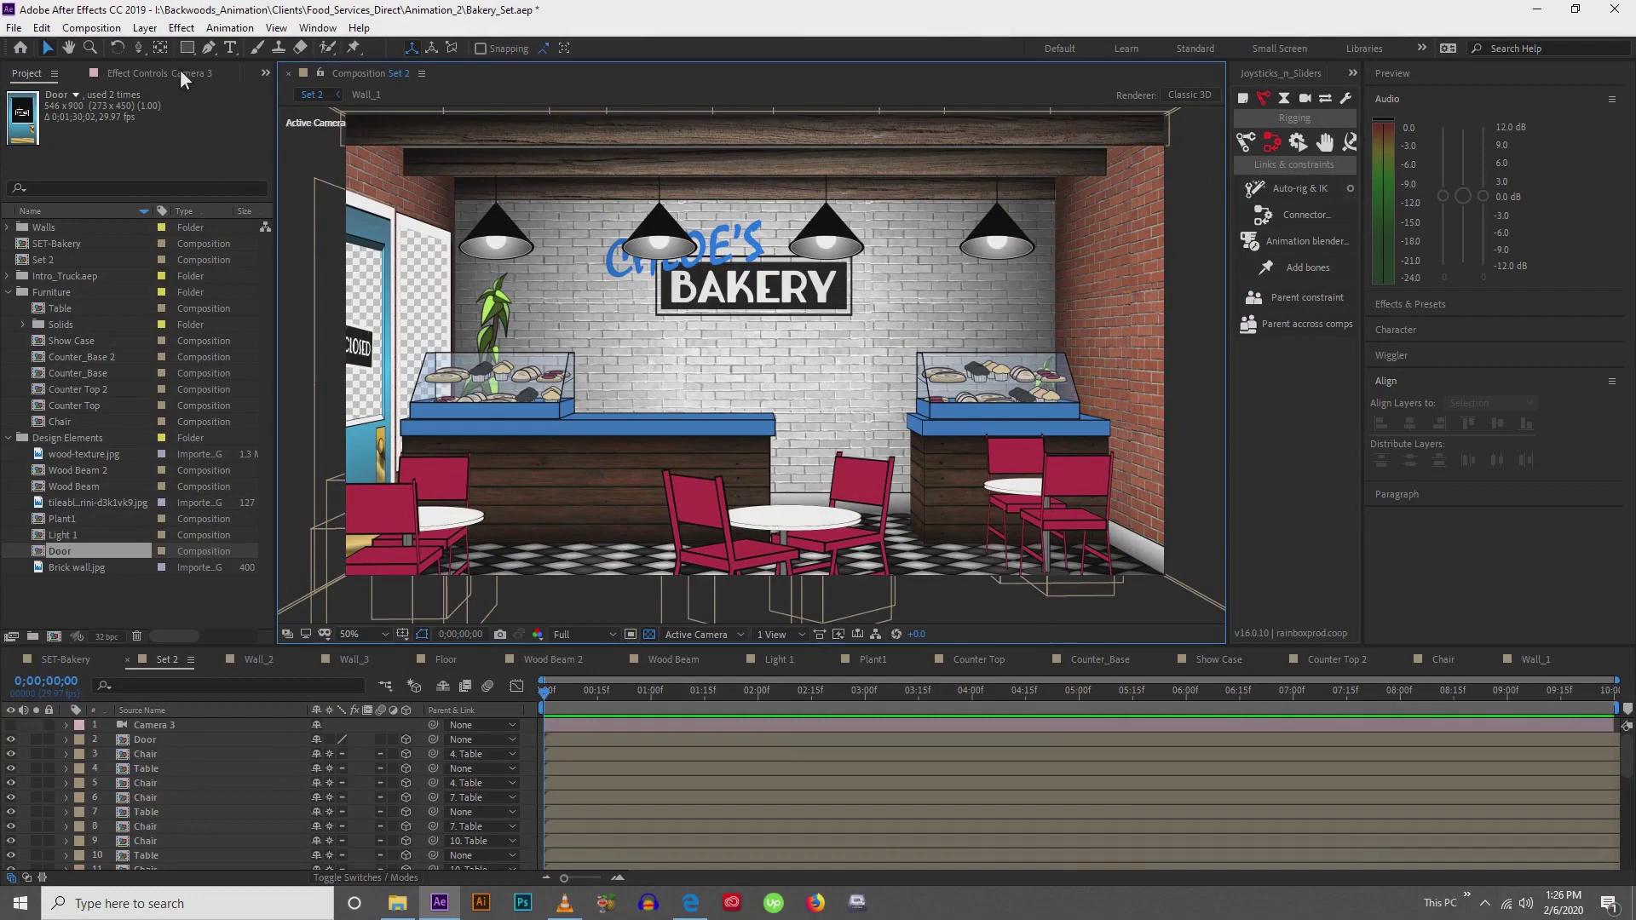
Create a new light with Light Type Parallel and Intensity 150%, named Parallel Light 1
click(145, 28)
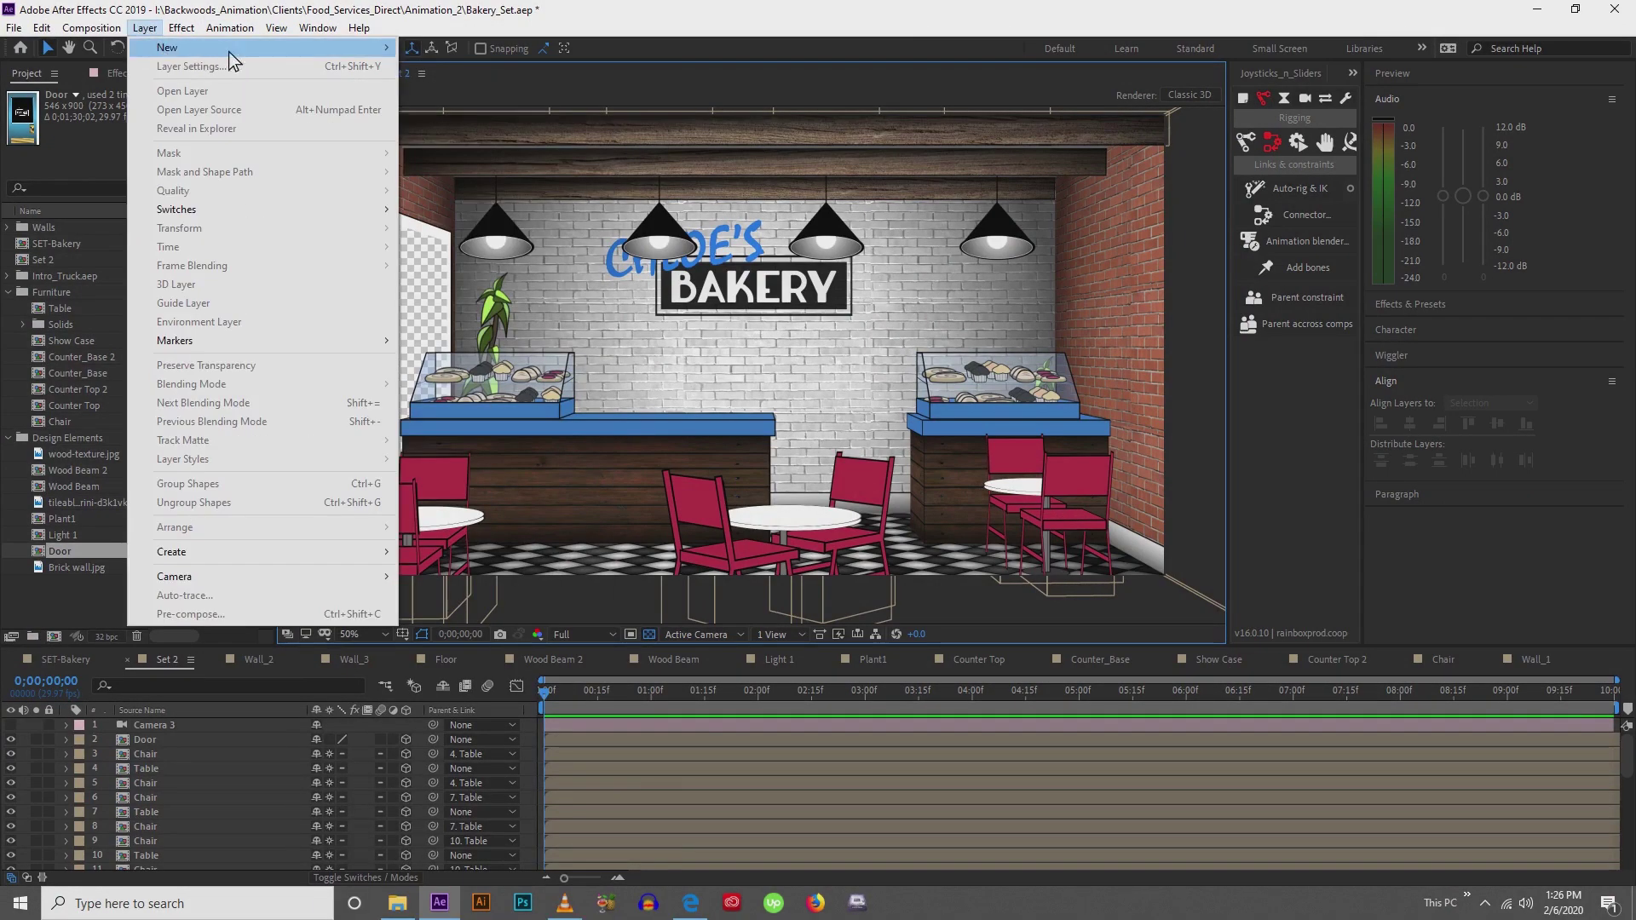
mouse_move(230, 49)
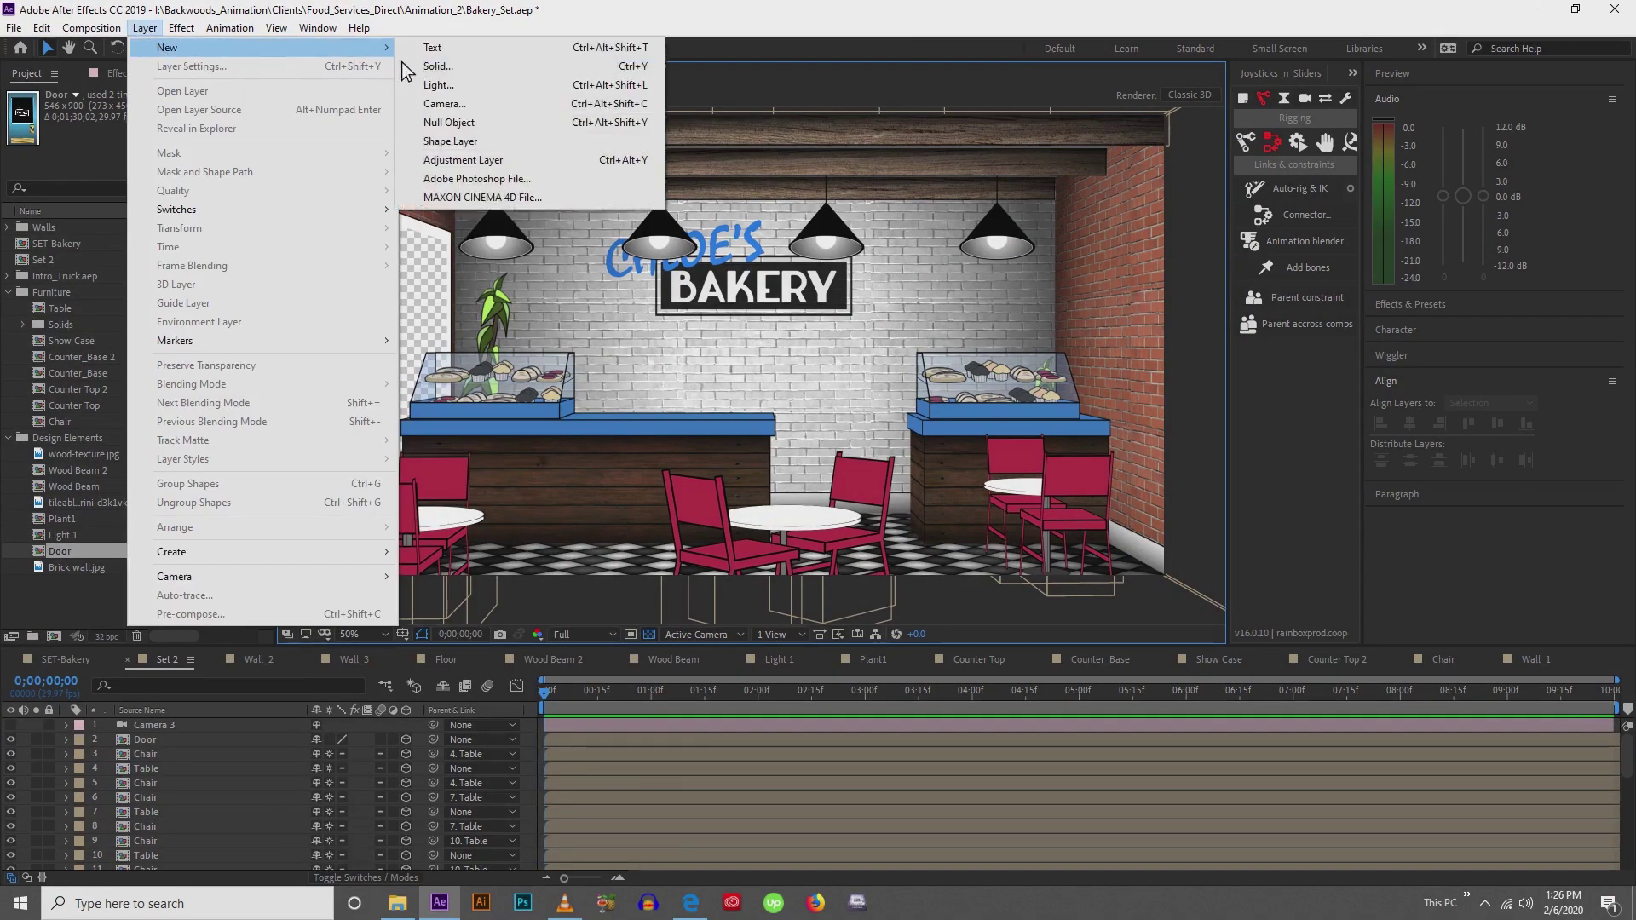
click(457, 93)
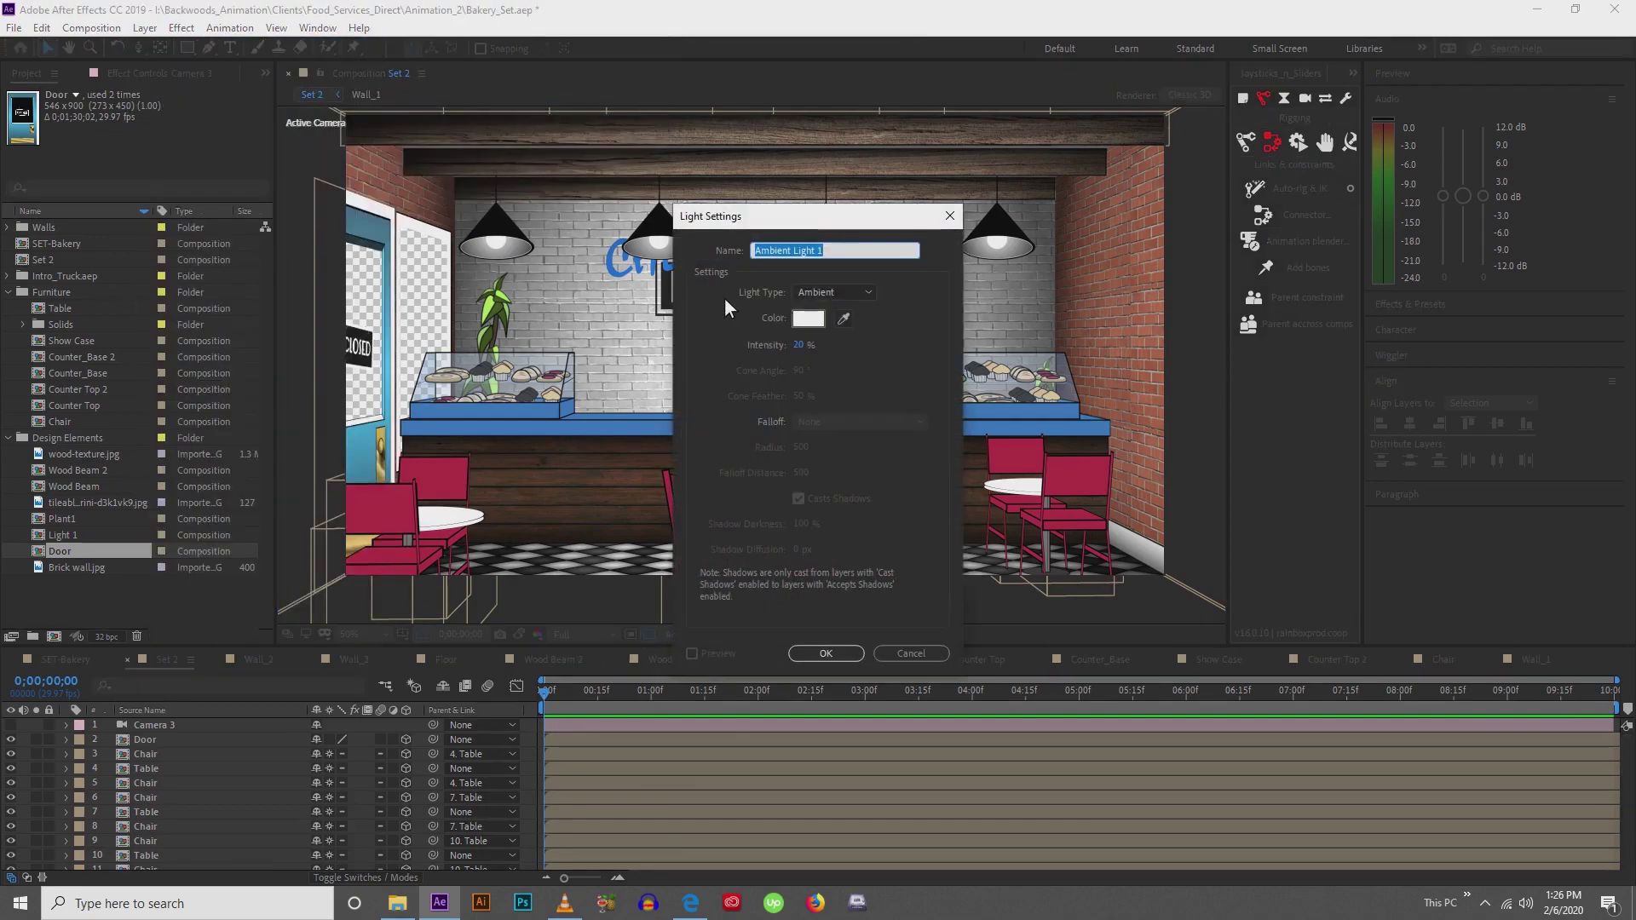
click(815, 295)
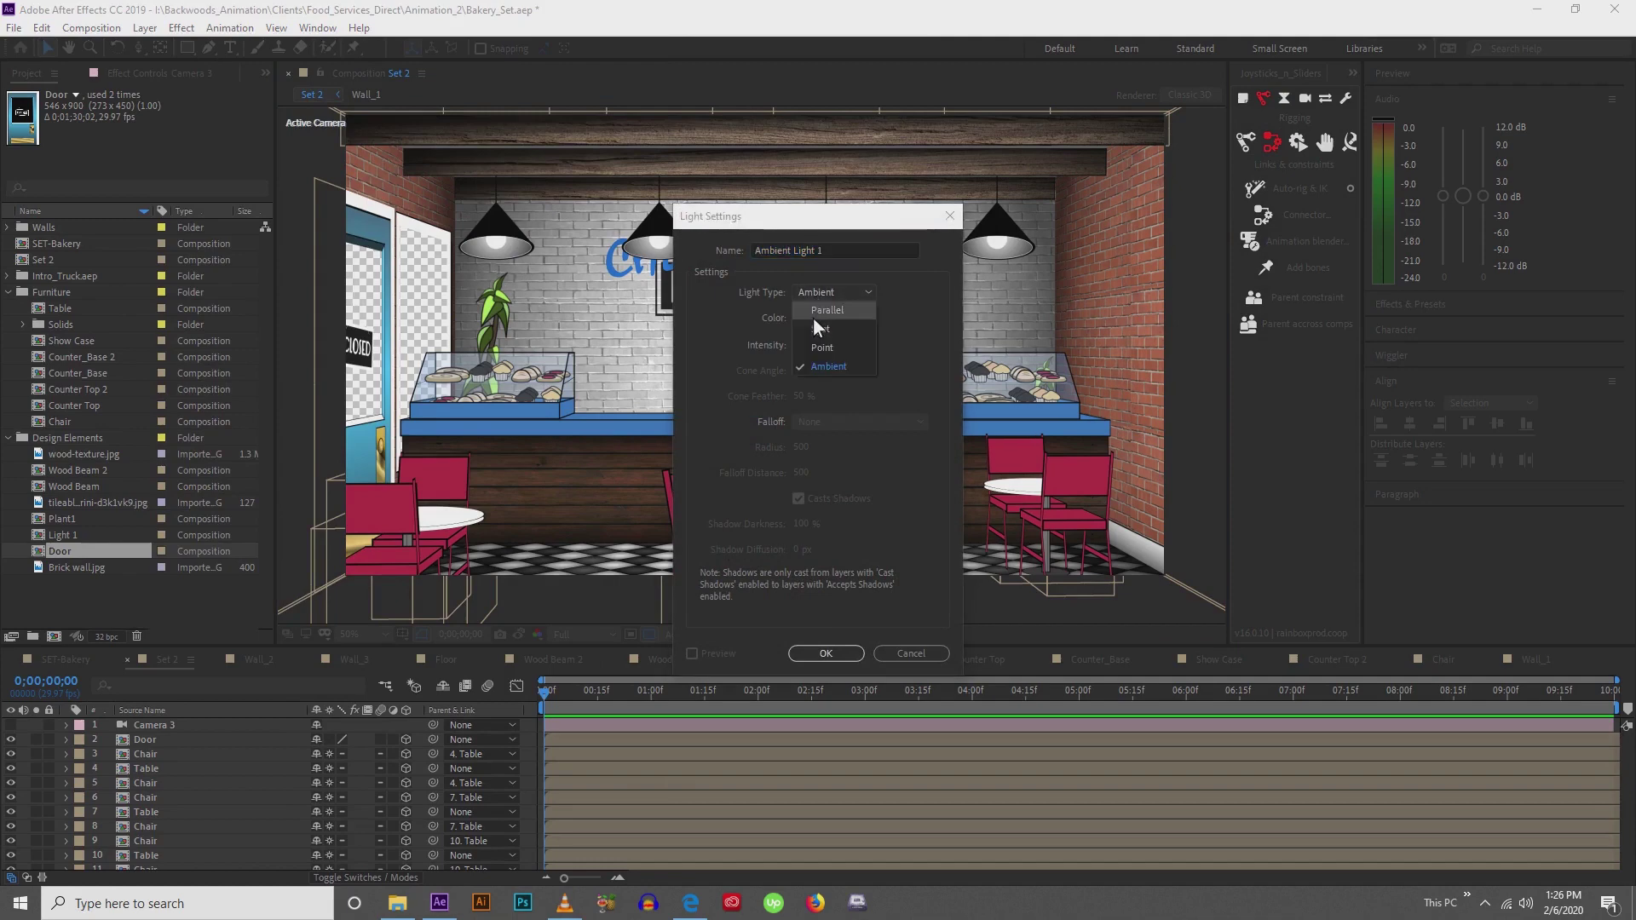
click(814, 317)
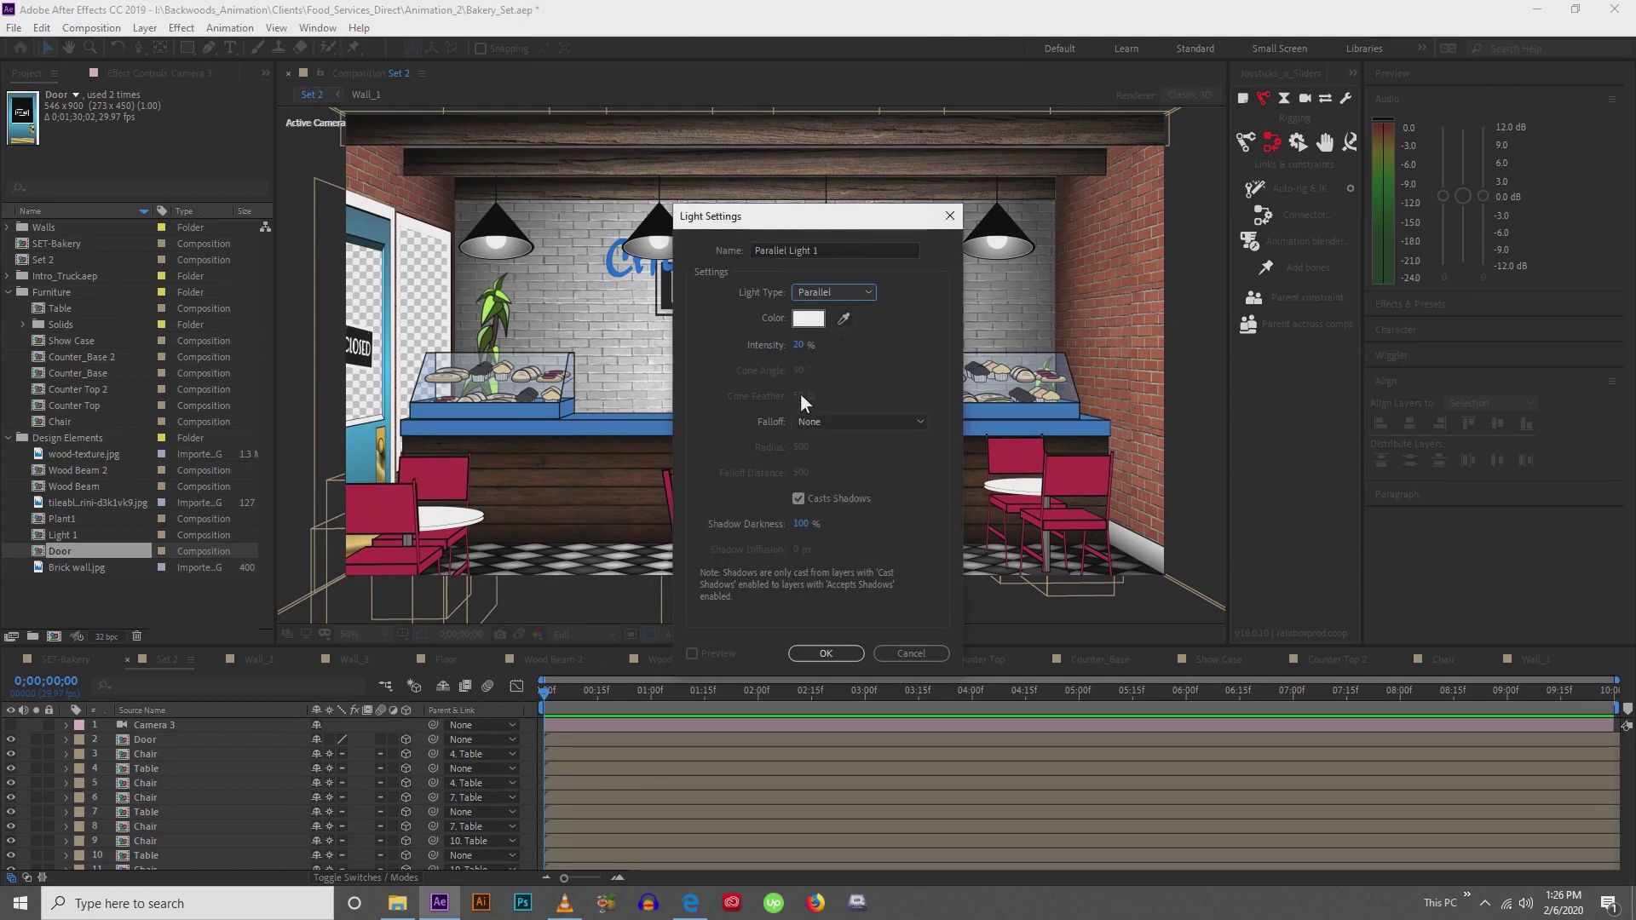
drag(800, 349, 897, 351)
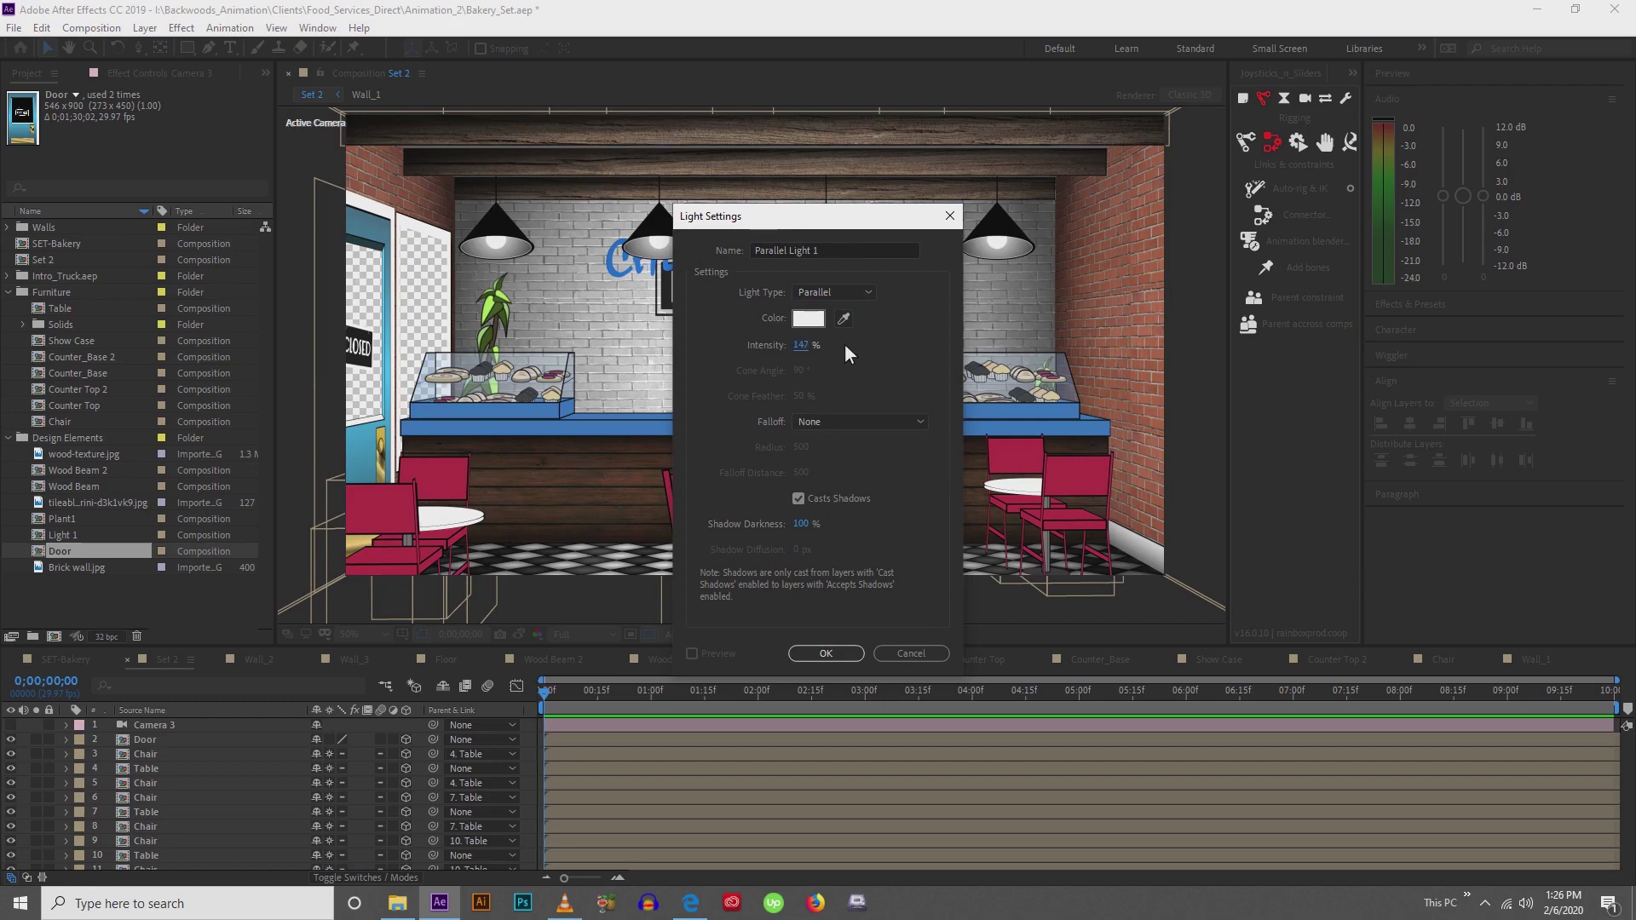
click(801, 342)
text(150)
click(824, 651)
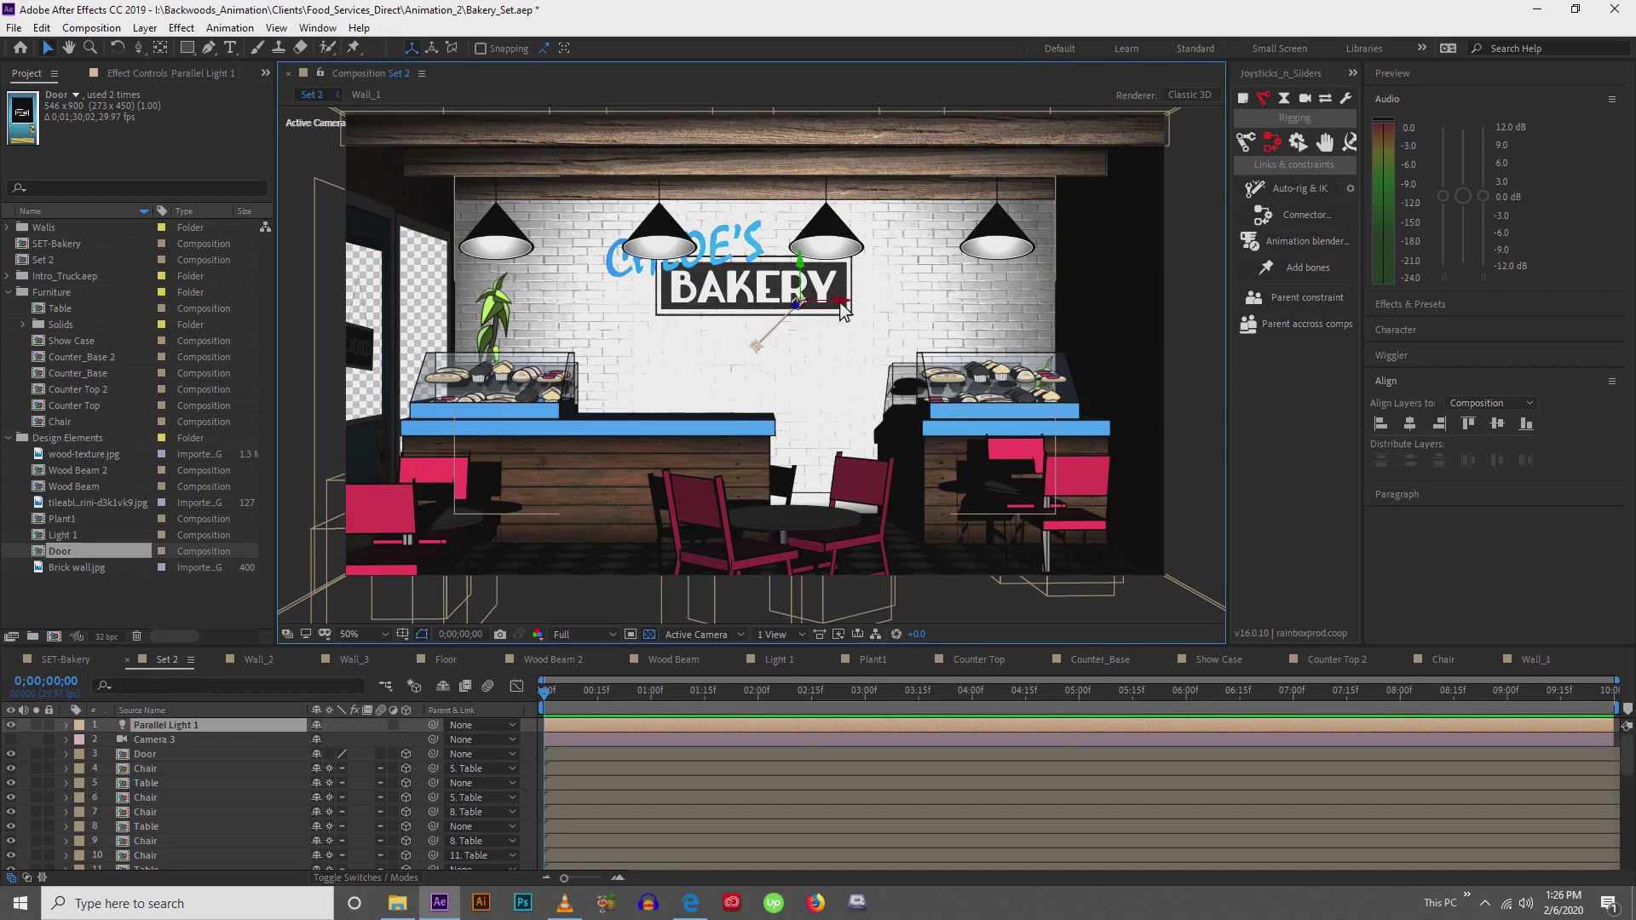
Drag Parallel Light 1 to the left of the scene and check its Light Options
drag(797, 331, 958, 404)
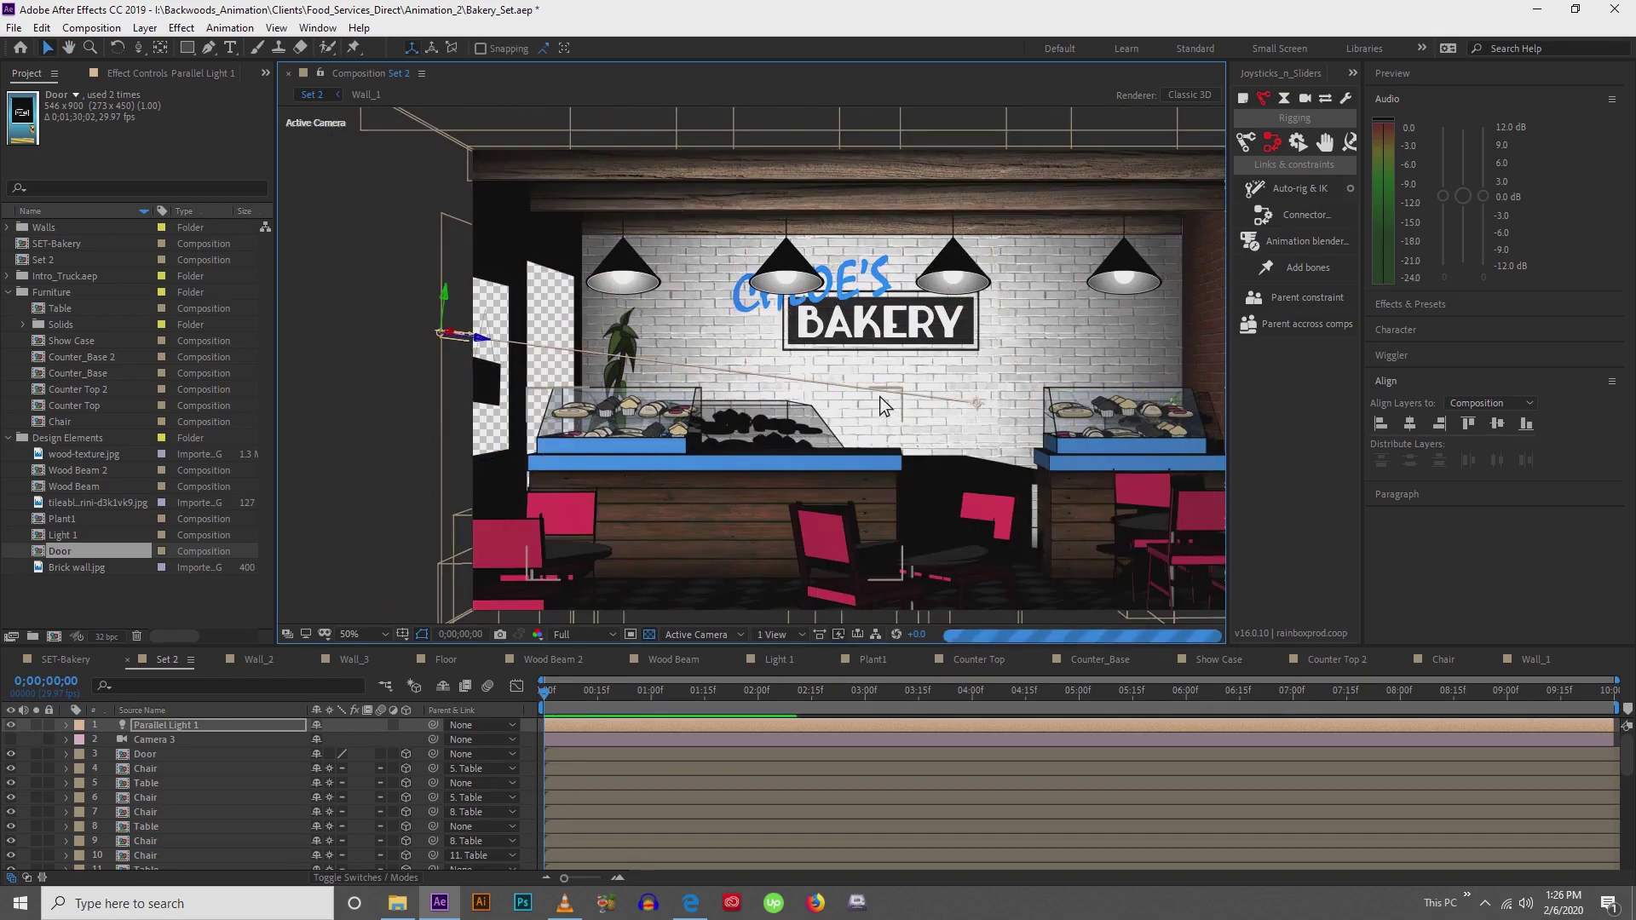
scroll(845, 382, down, 2)
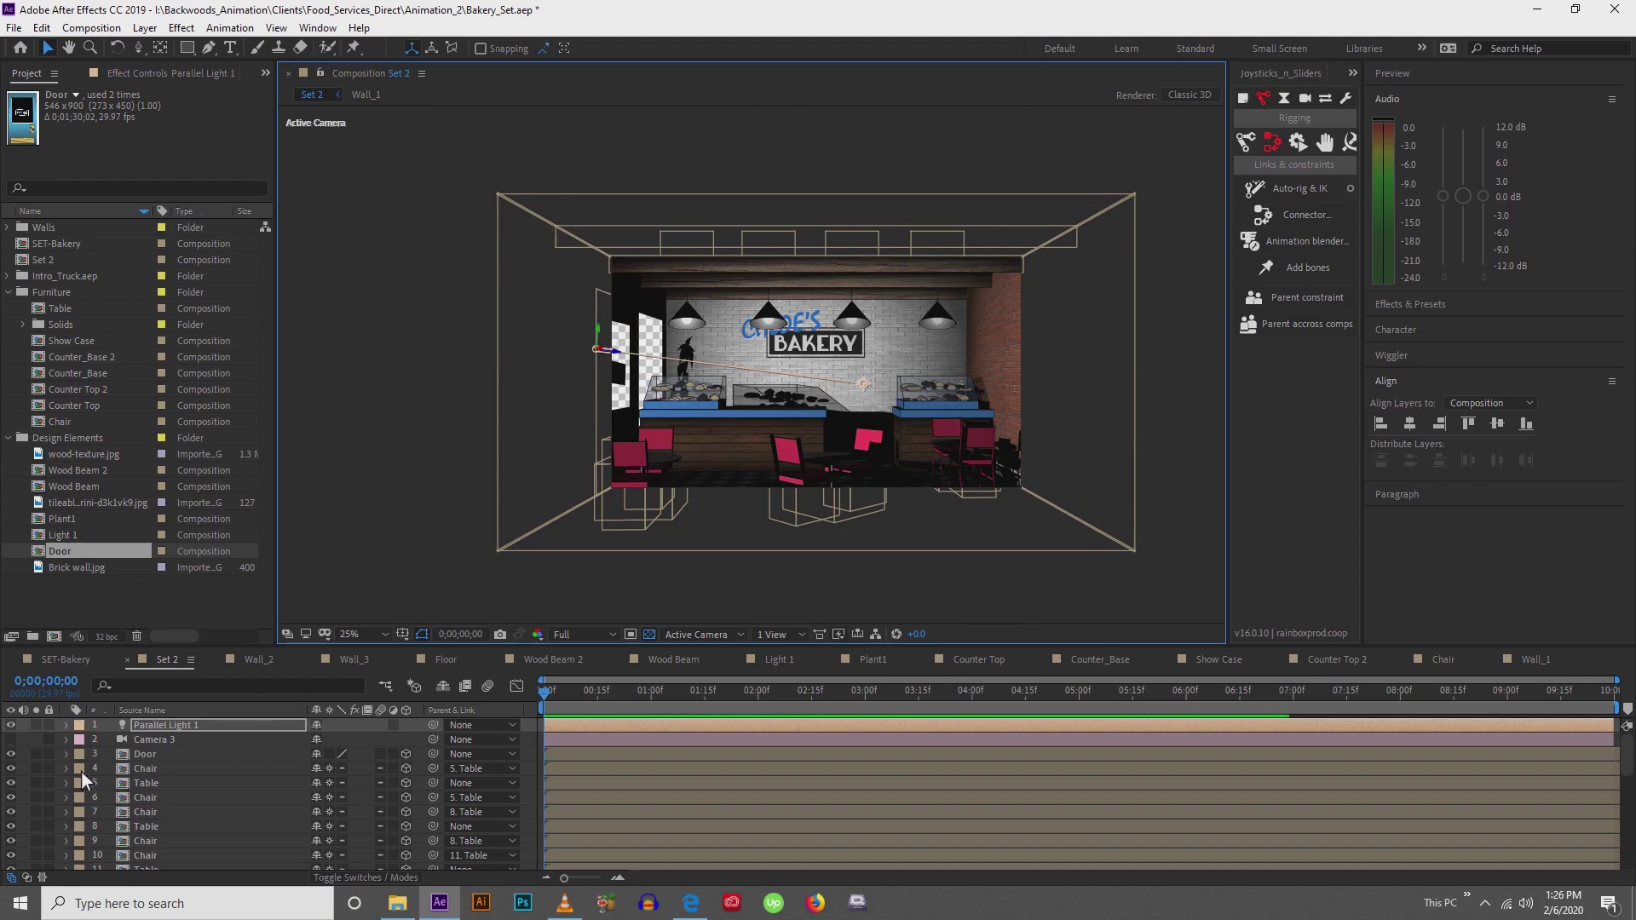
click(69, 726)
click(68, 725)
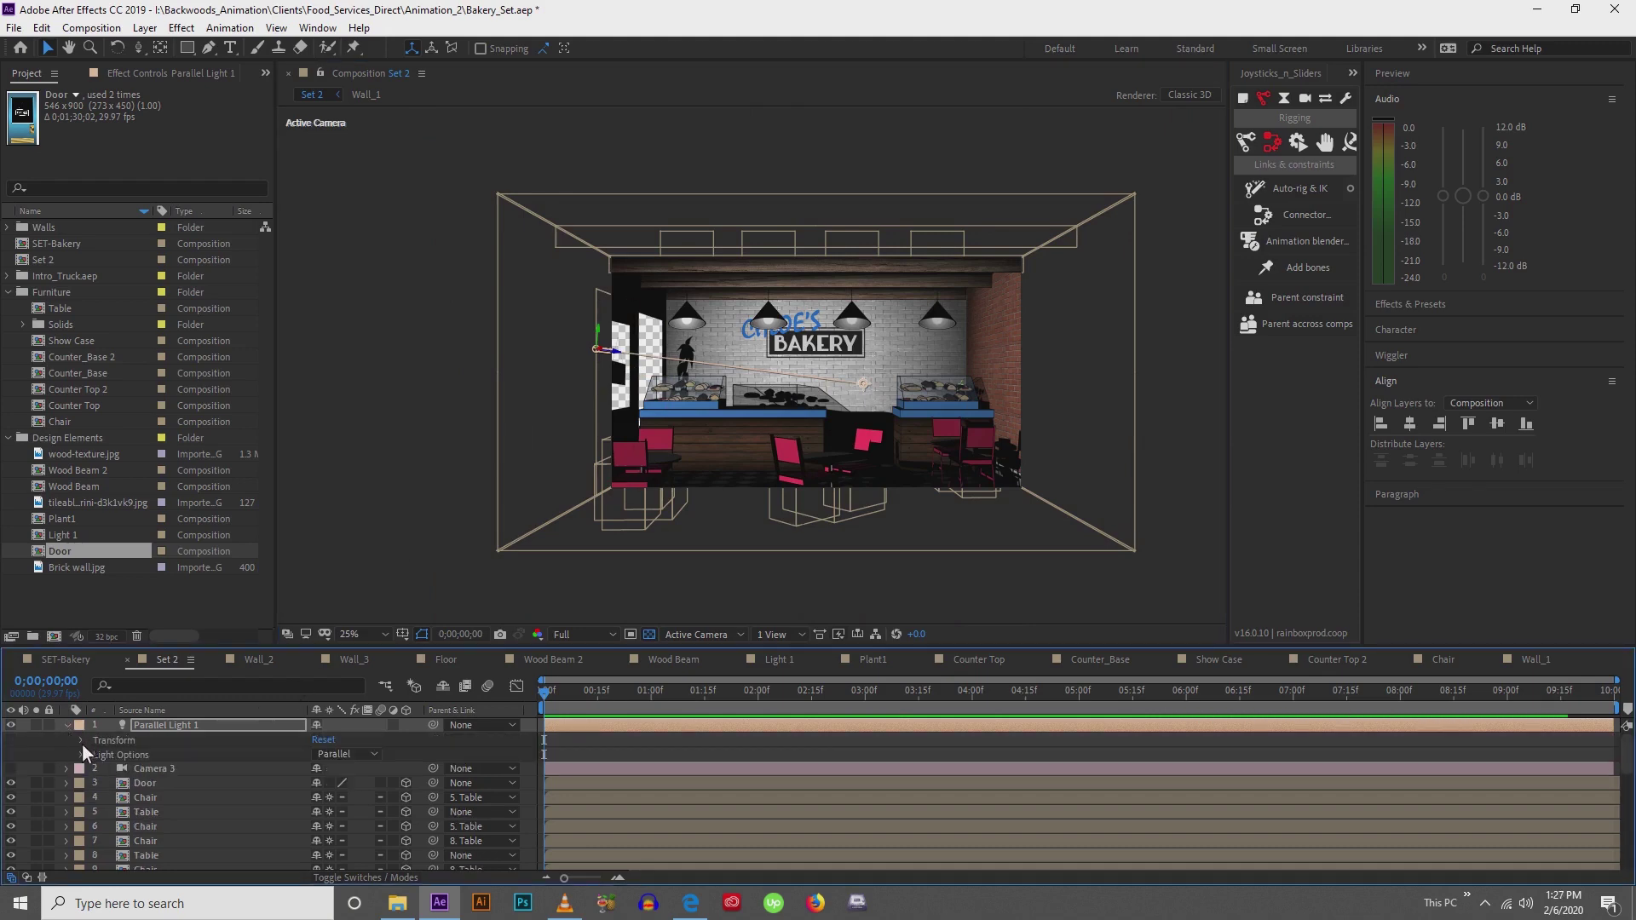
click(80, 756)
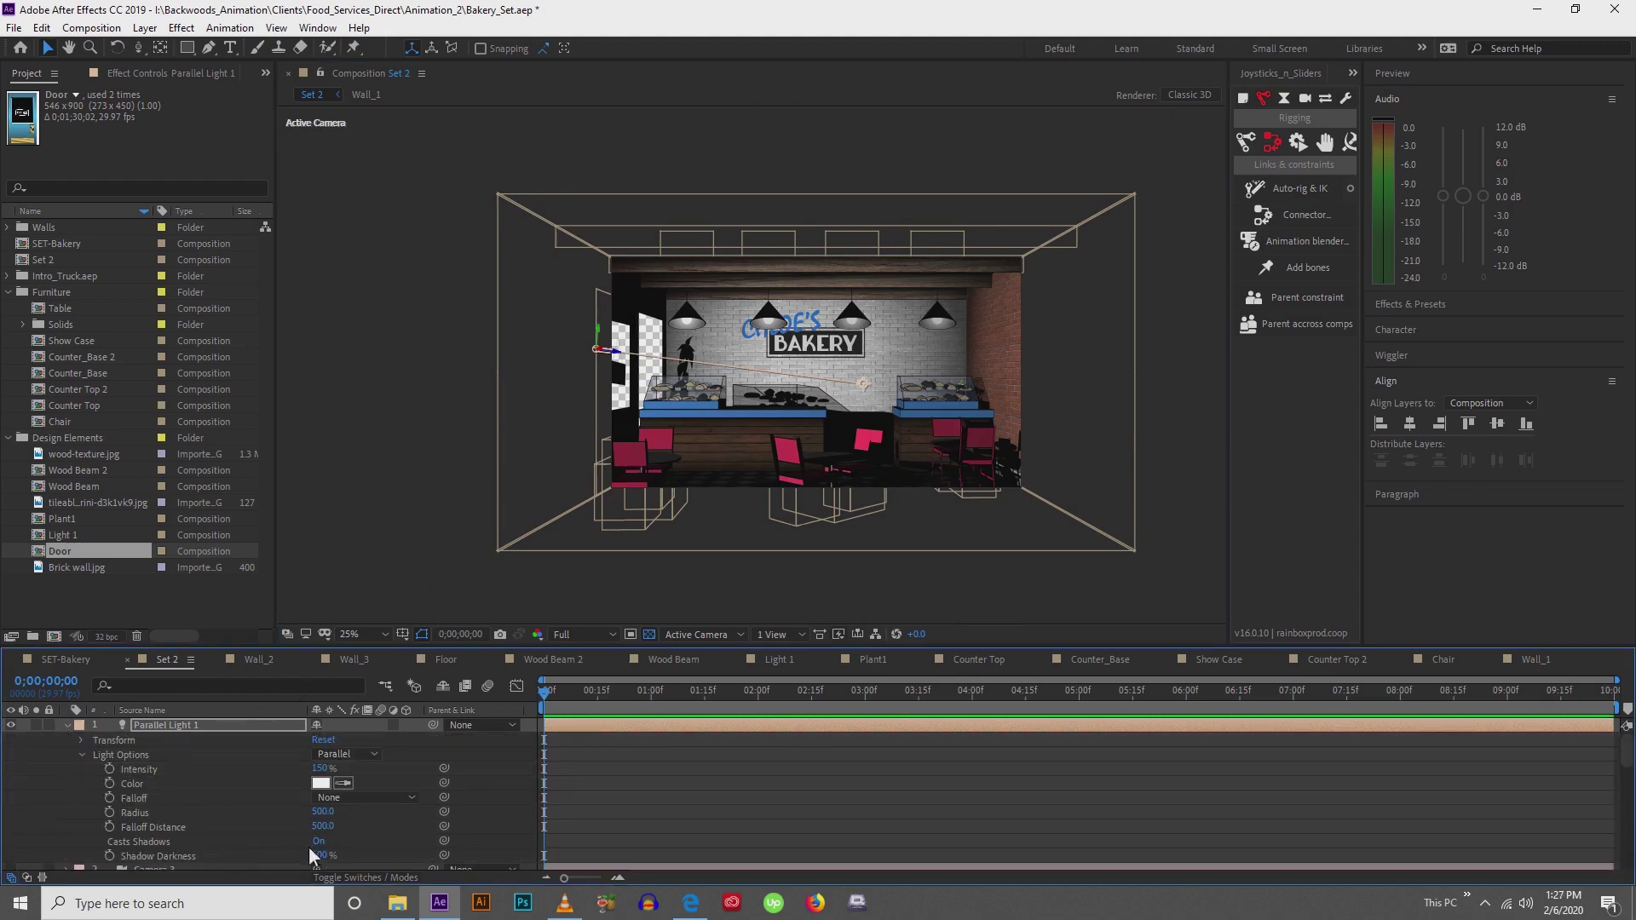
click(677, 778)
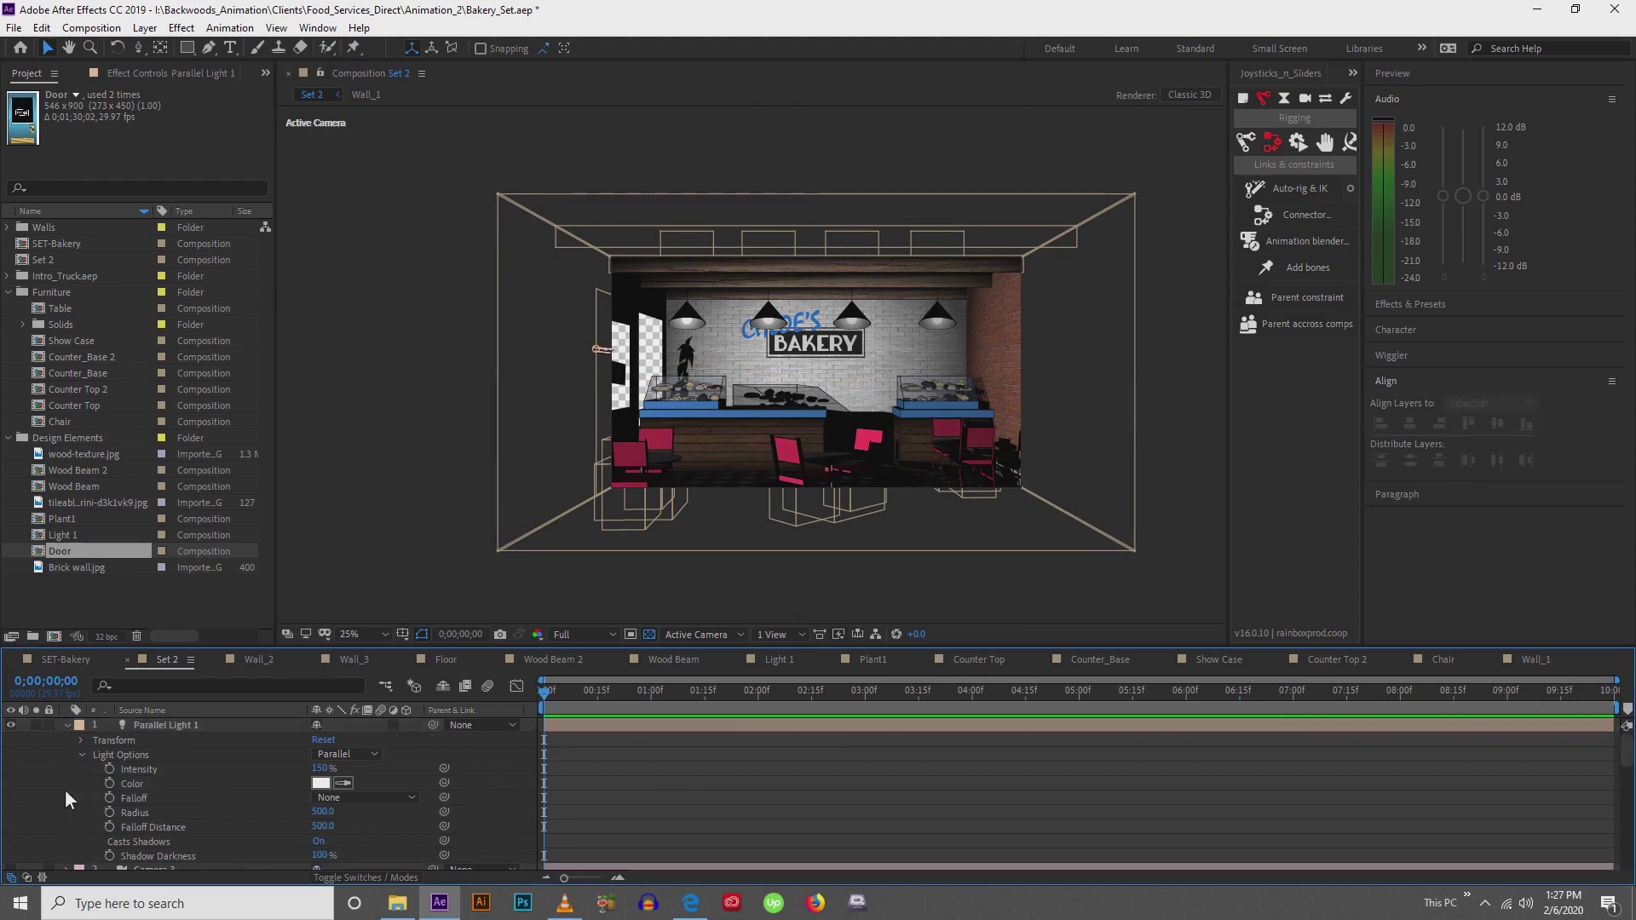
click(69, 725)
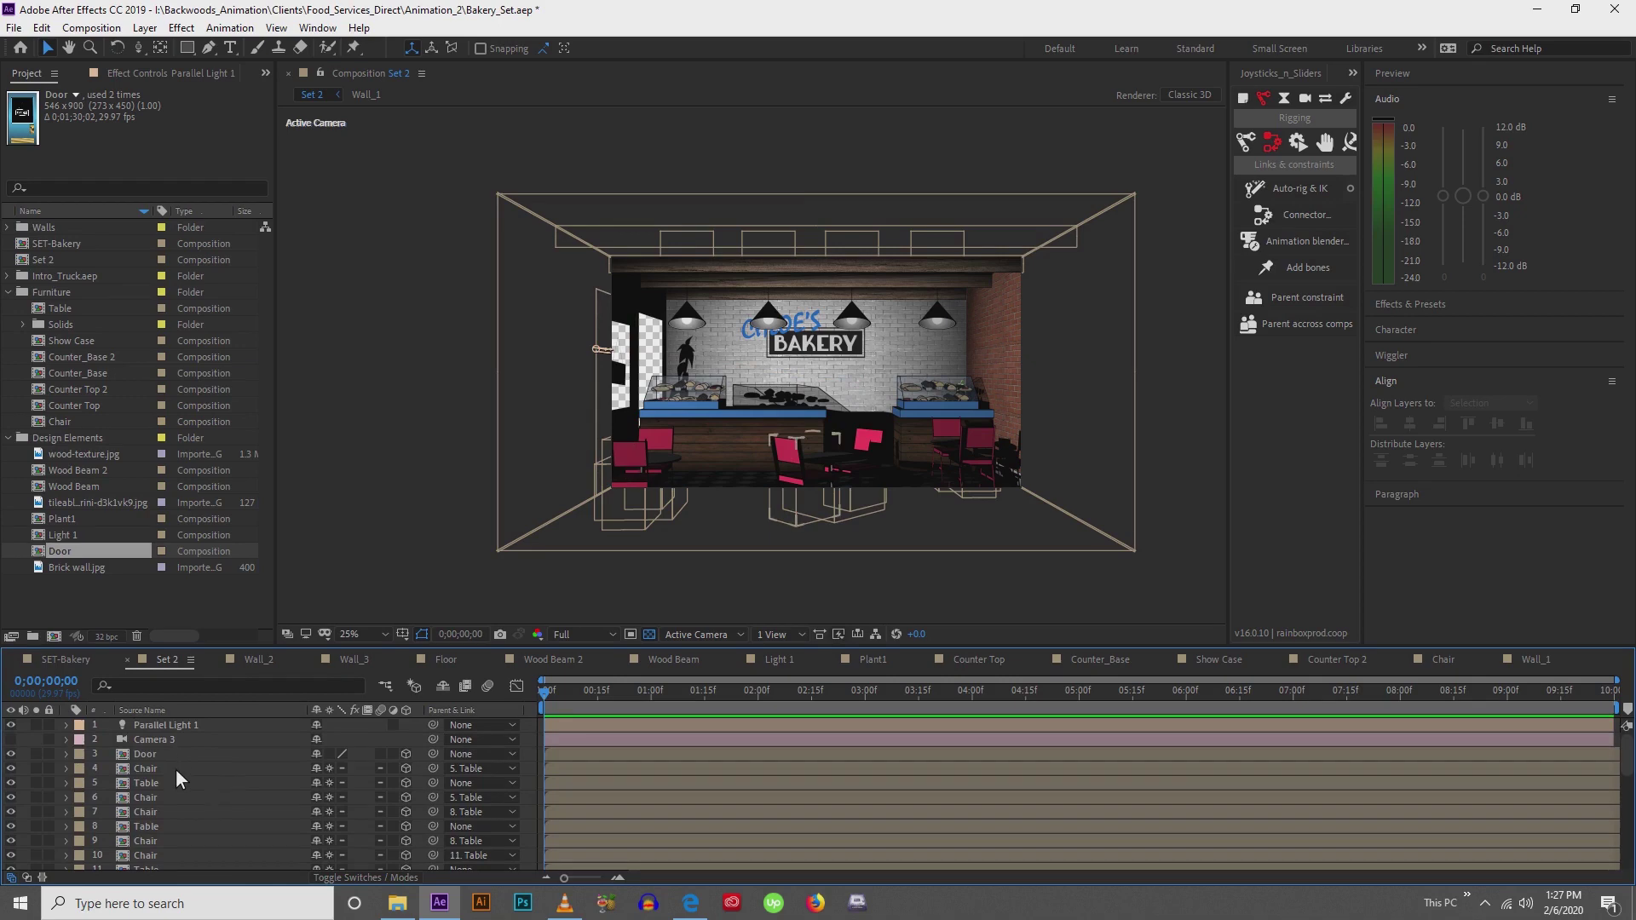
scroll(181, 793, down, 5)
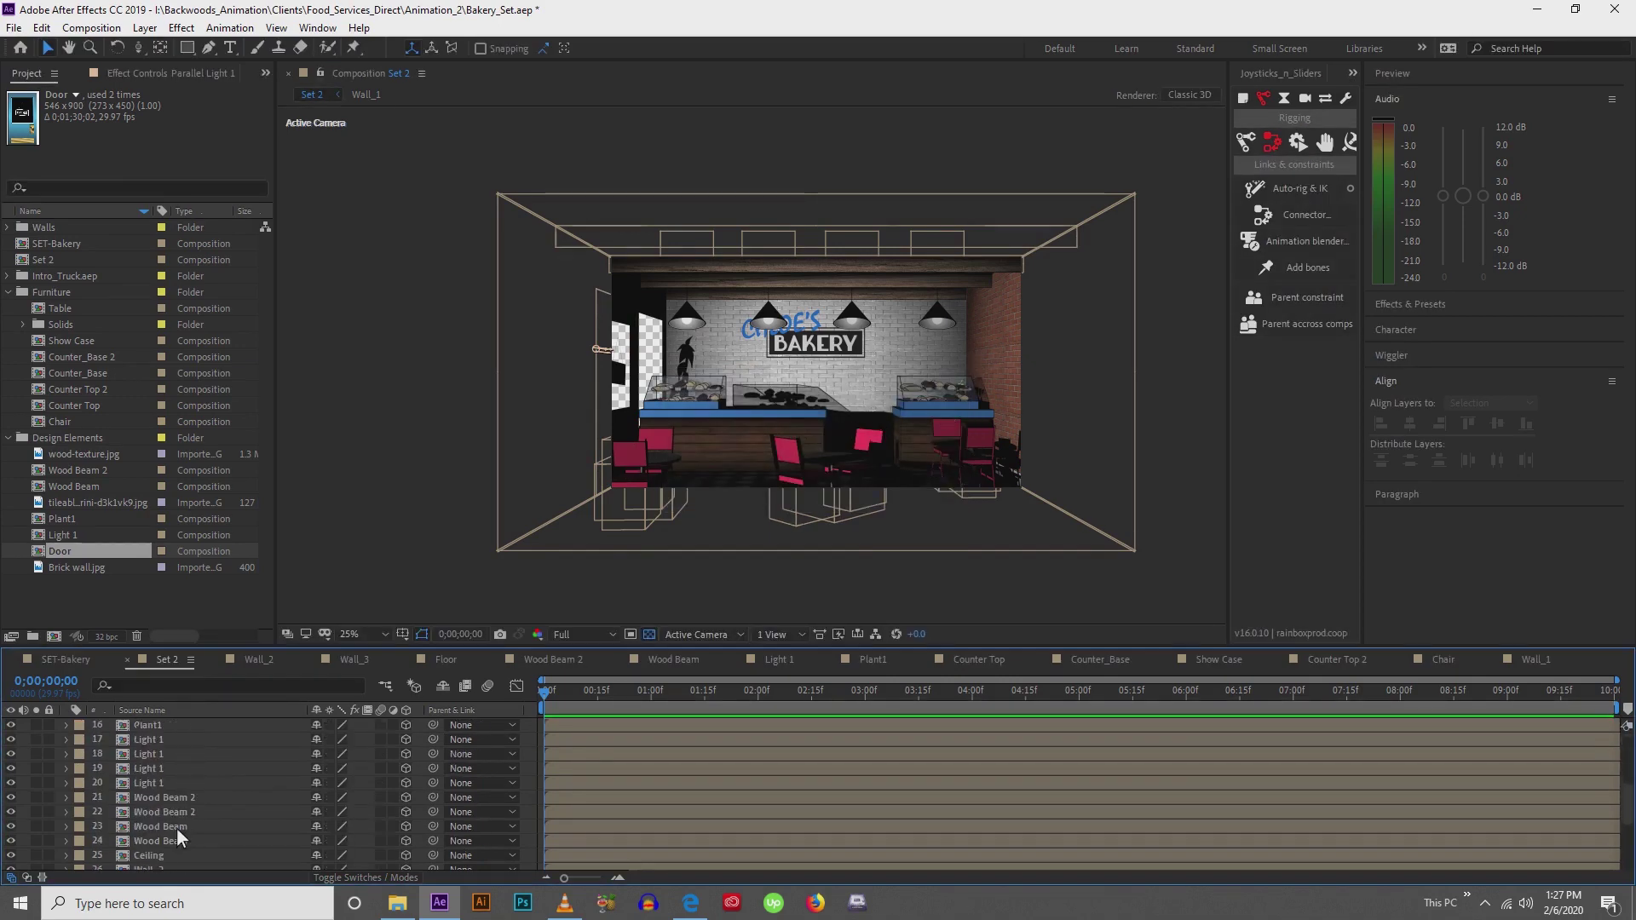
scroll(174, 833, down, 2)
click(68, 797)
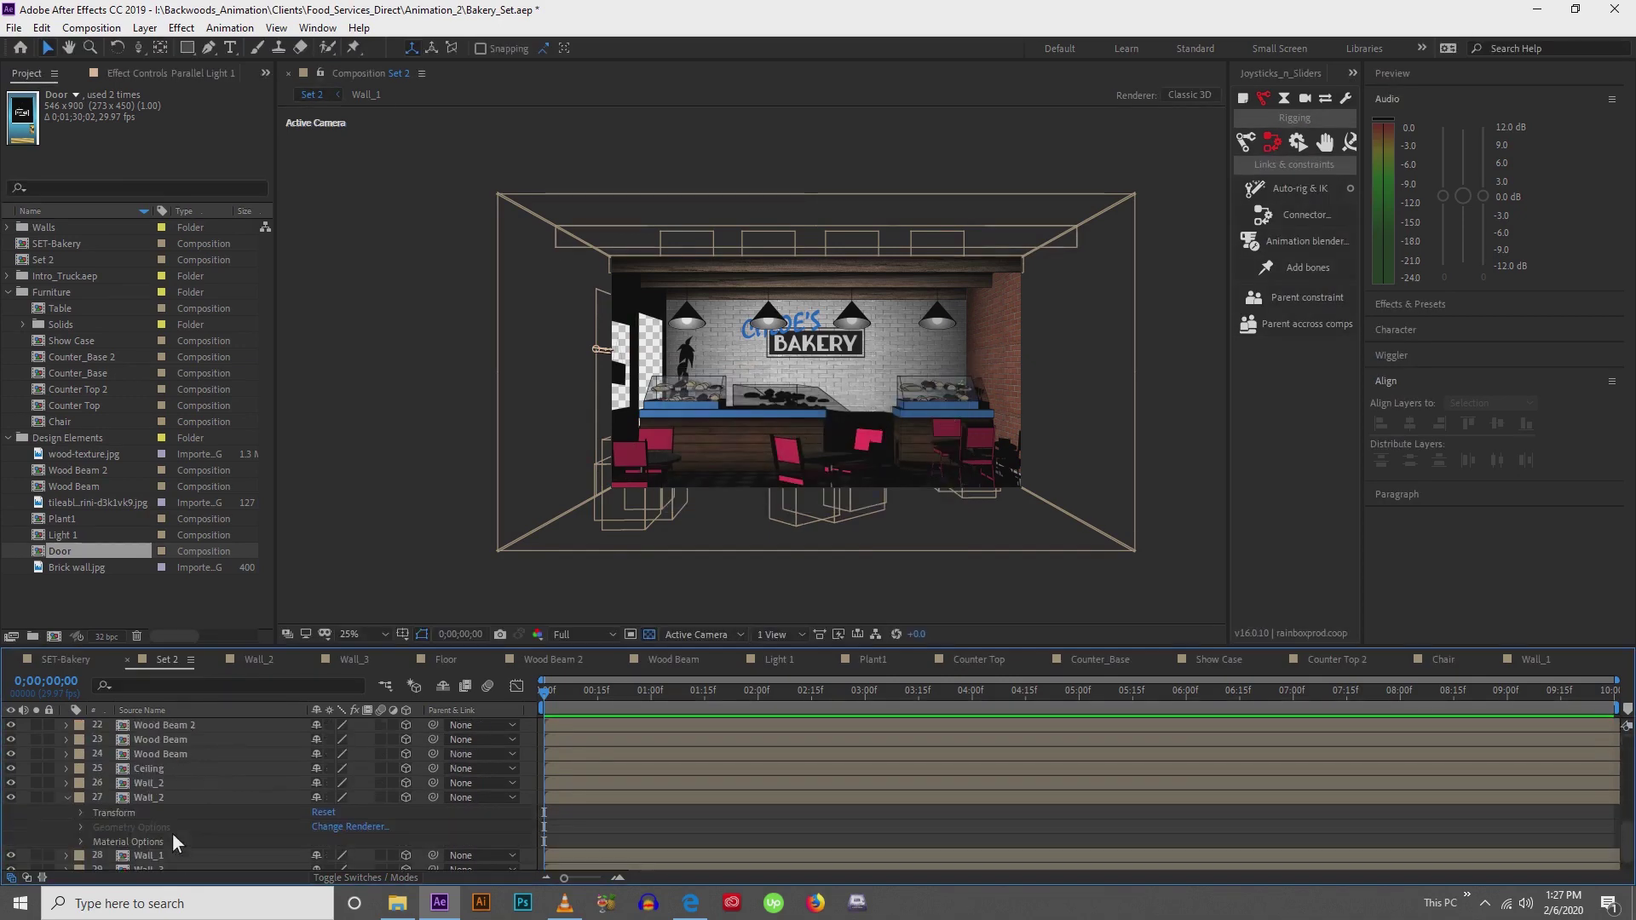
click(81, 842)
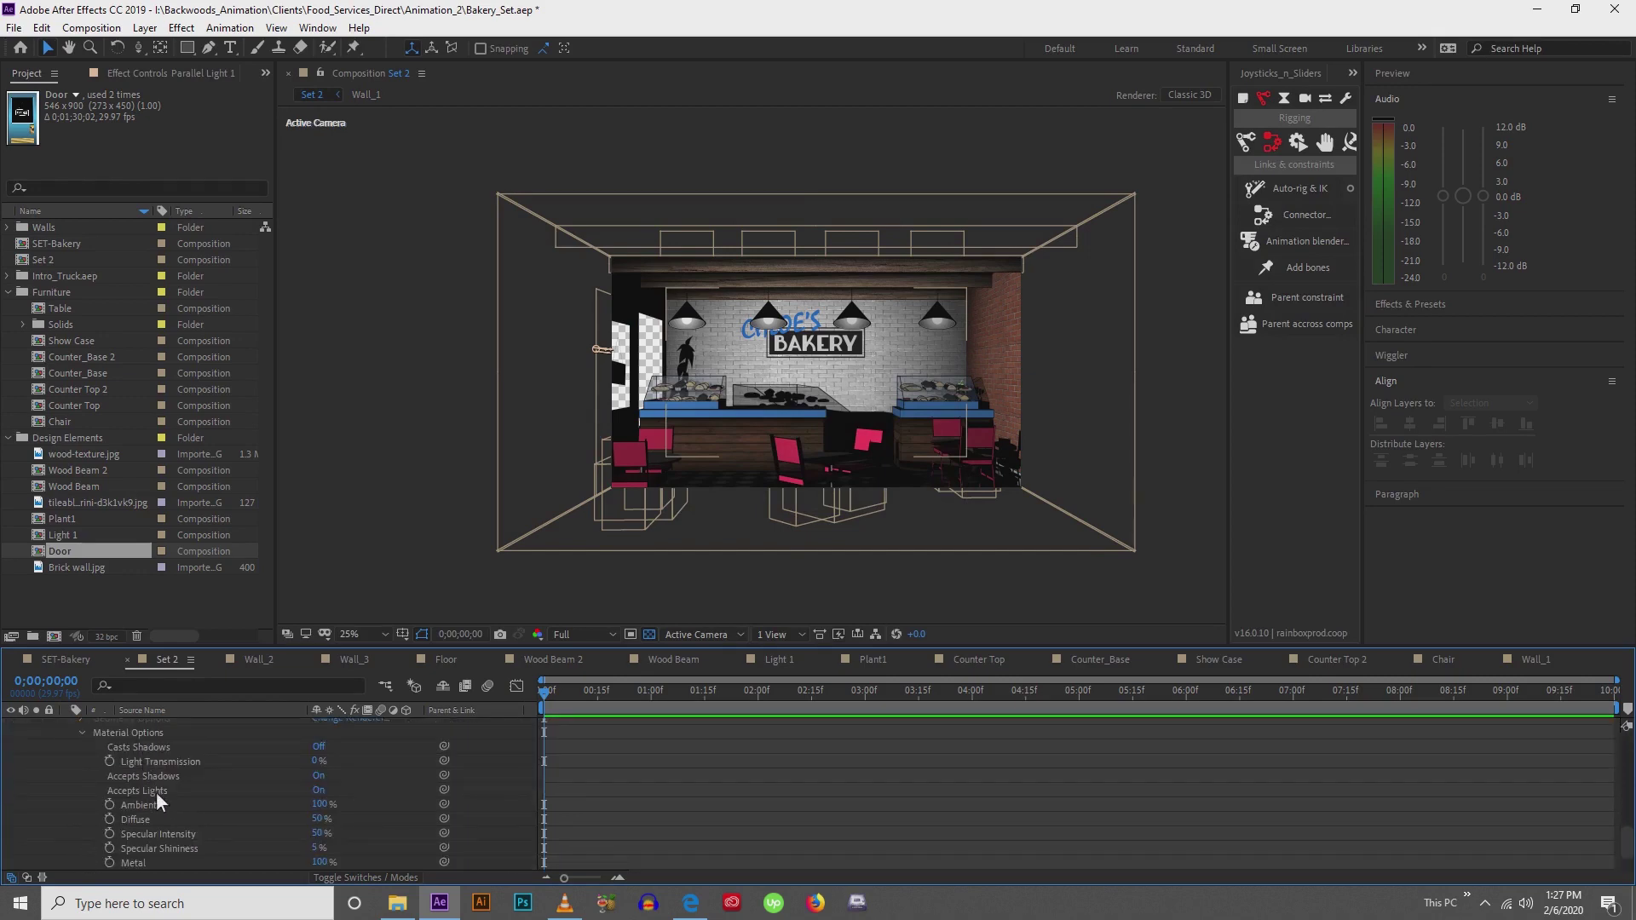
click(320, 748)
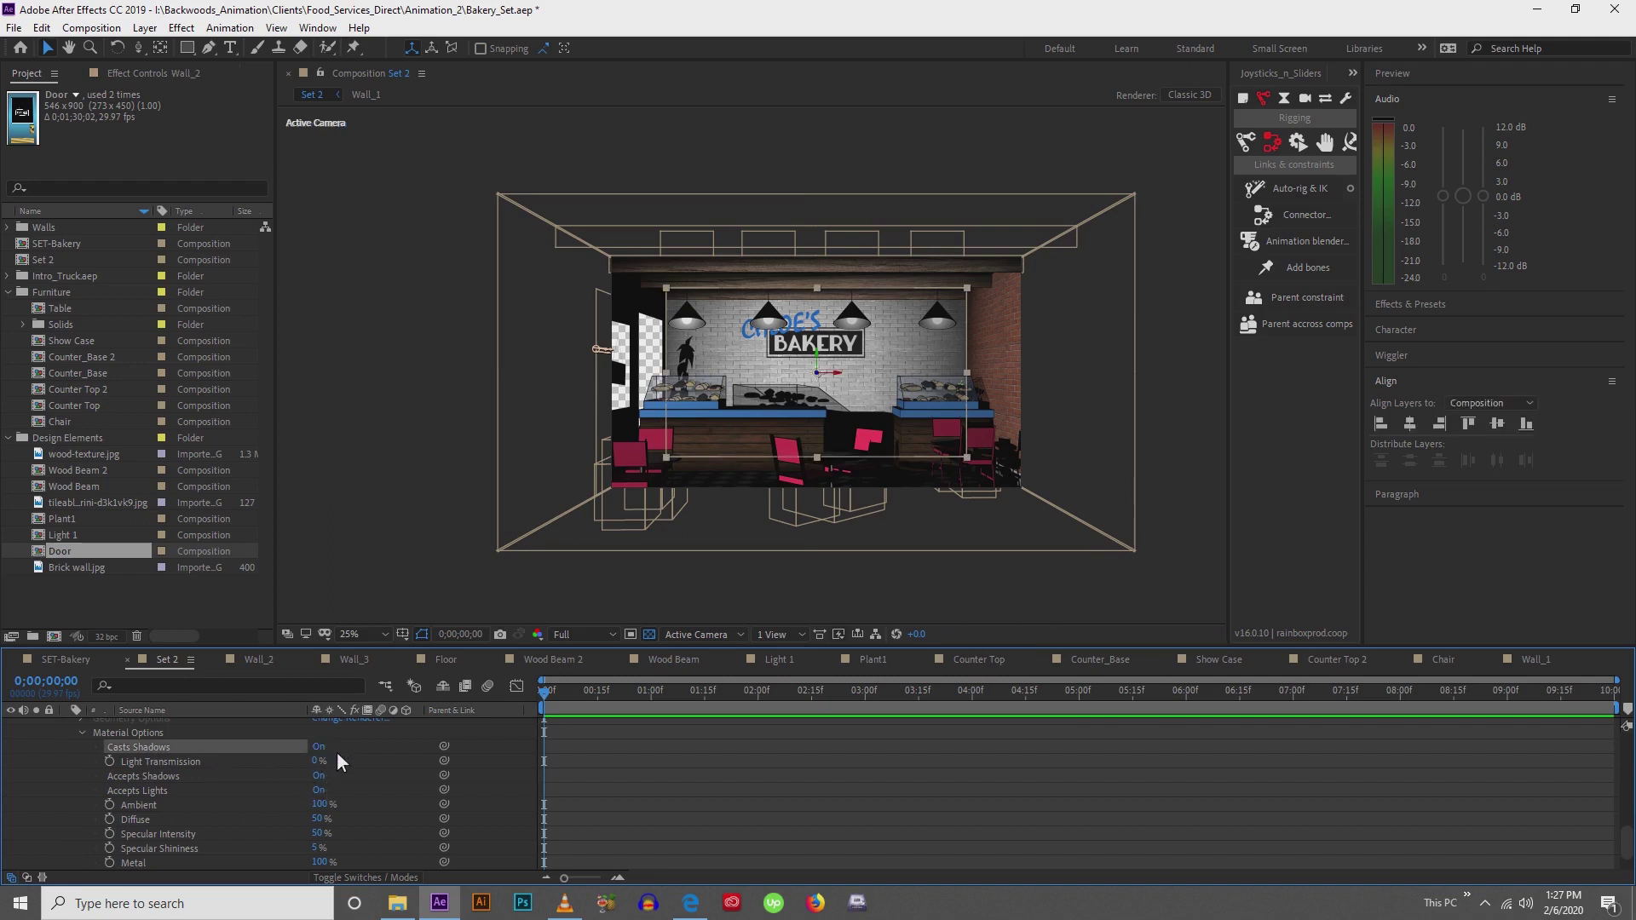
click(322, 748)
scroll(79, 785, up, 3)
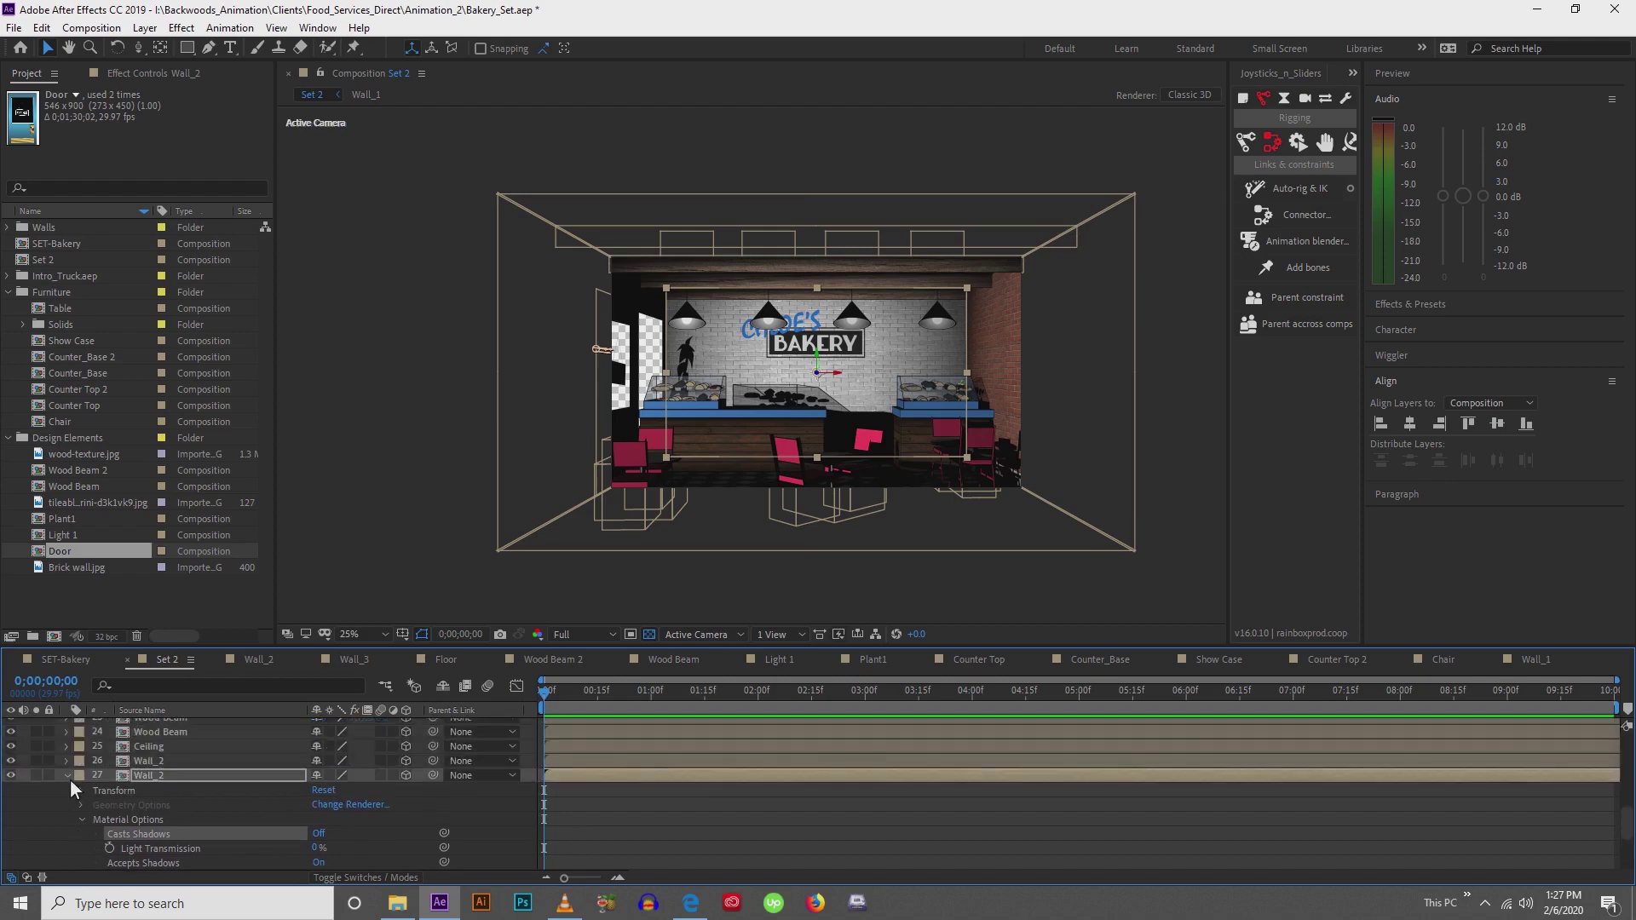
click(68, 775)
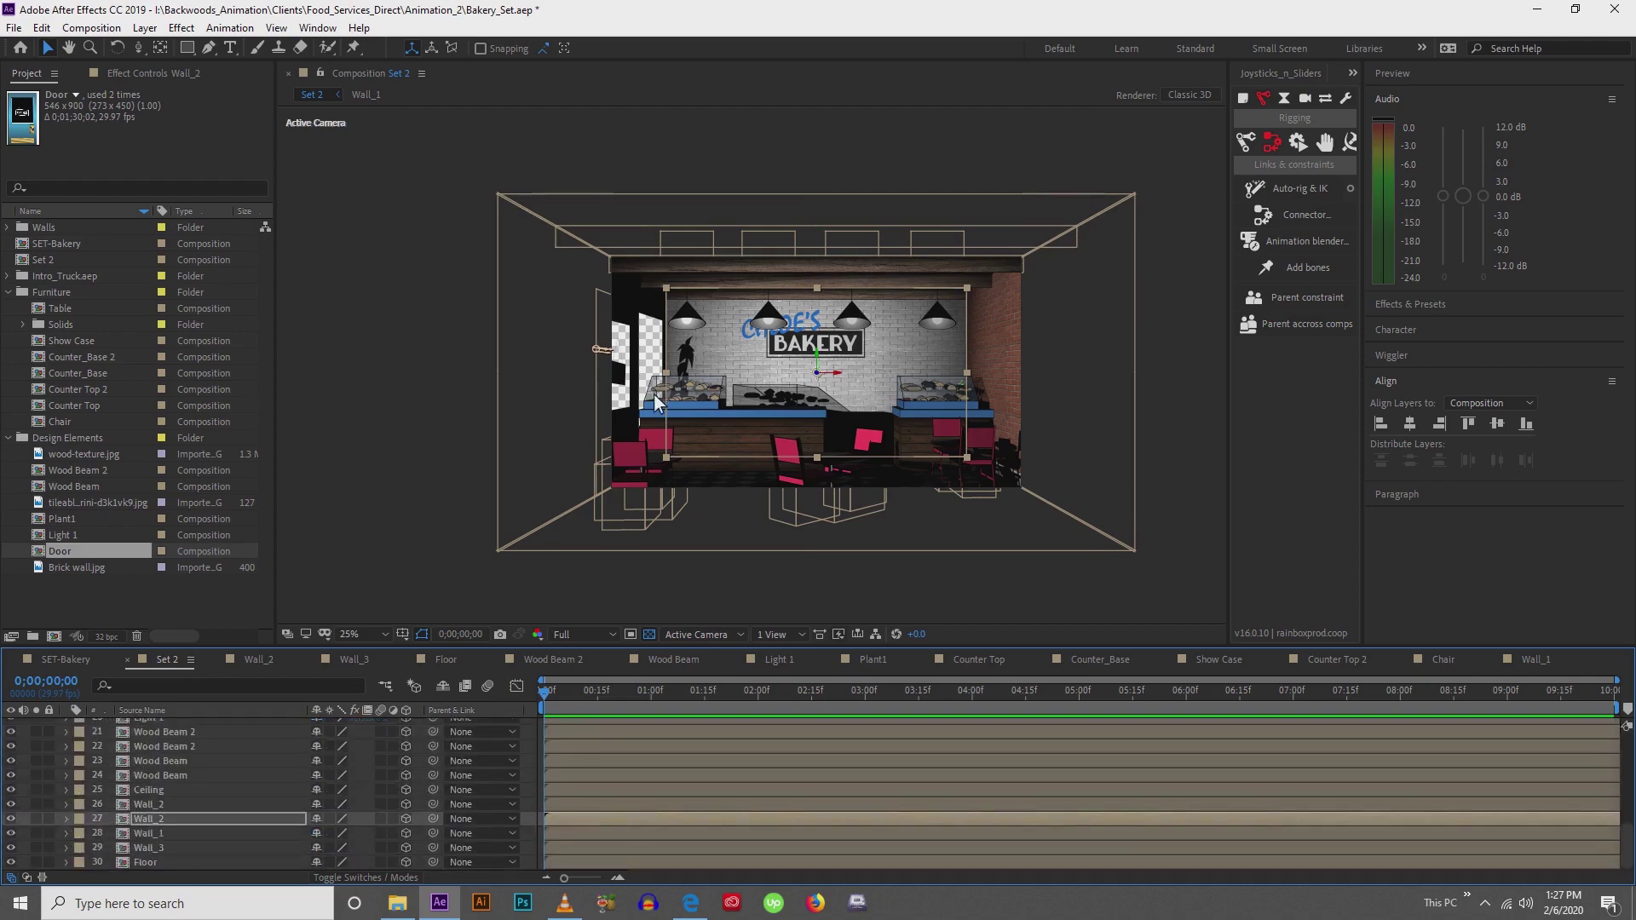
scroll(653, 394, up, 2)
scroll(643, 414, down, 2)
click(151, 805)
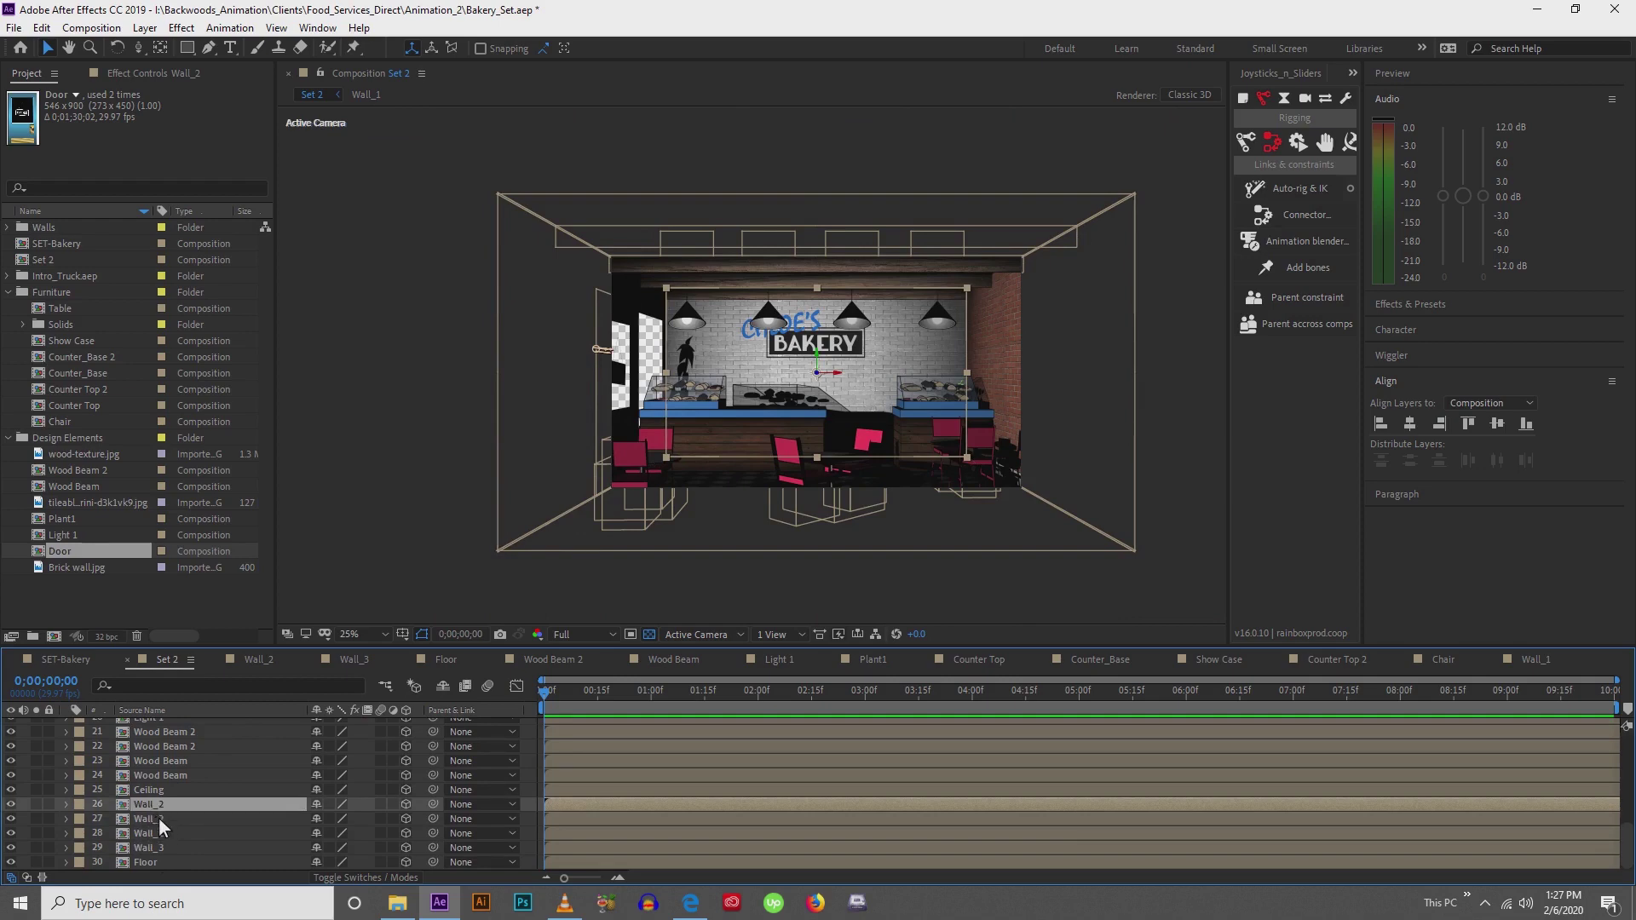
click(159, 818)
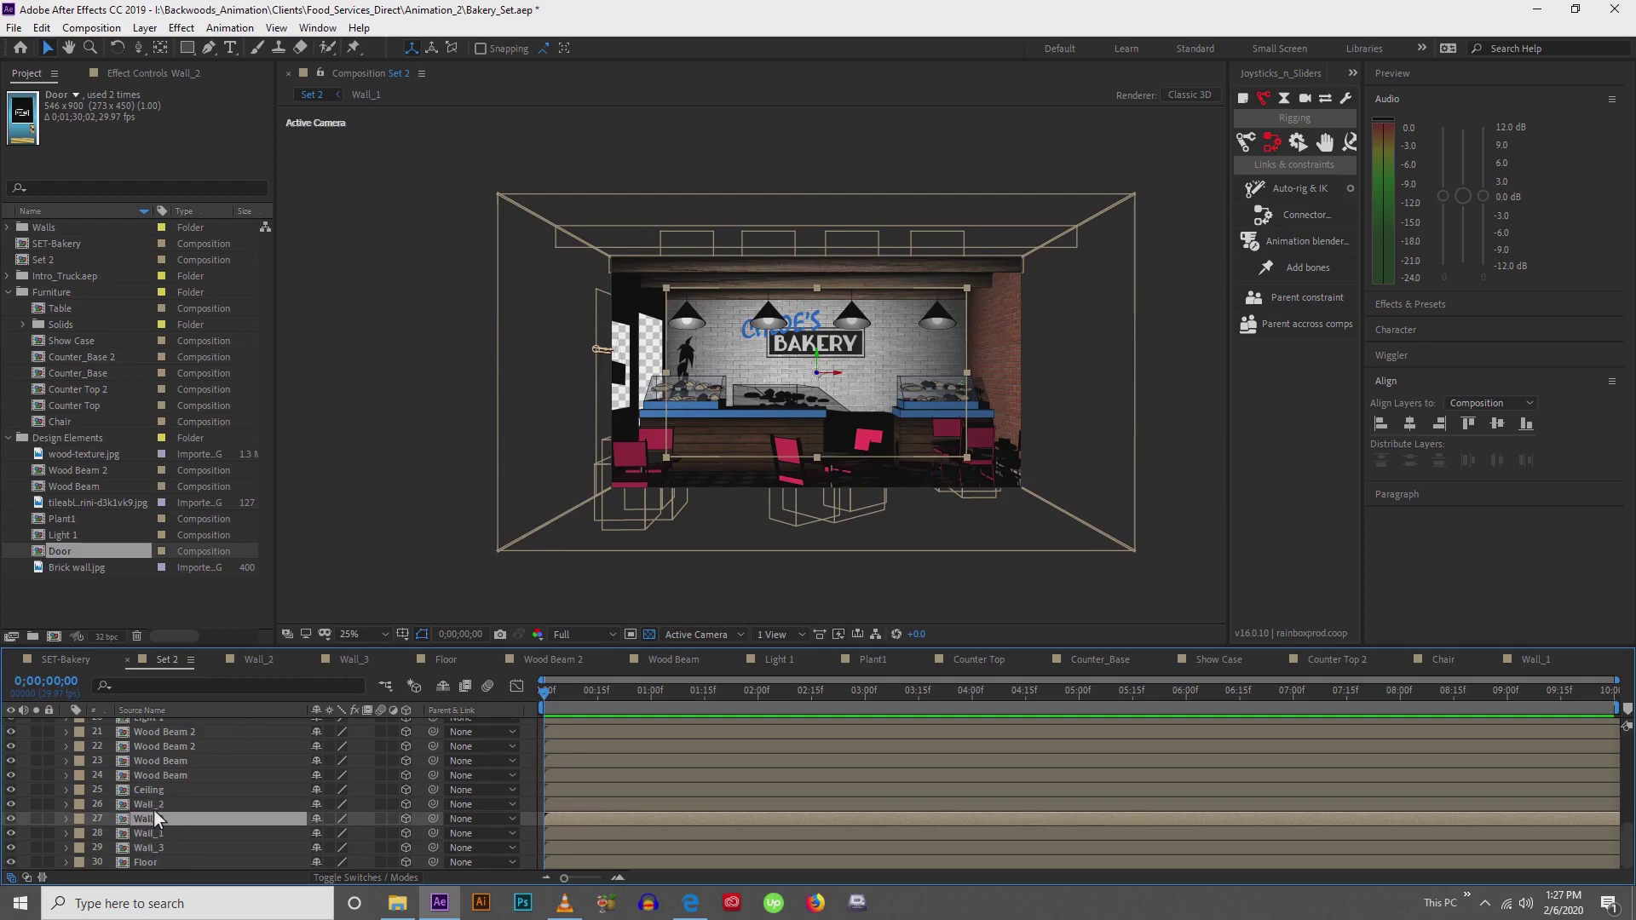
click(153, 810)
ctrl+click(153, 810)
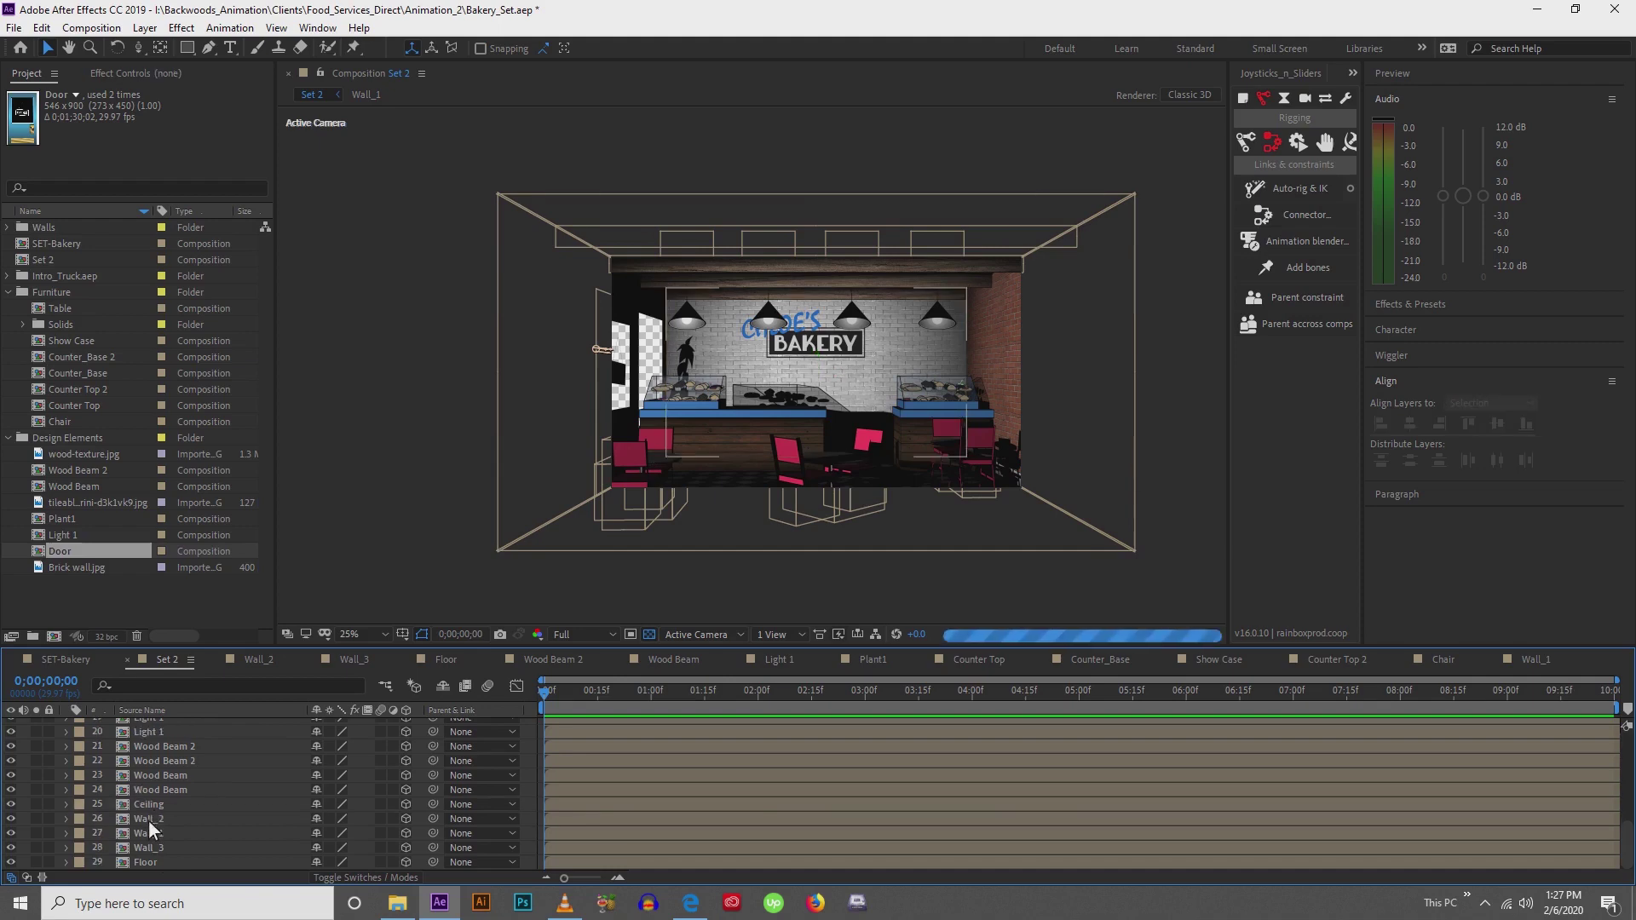
scroll(148, 819, up, 1)
Turn on Casts Shadows in Wall_1's Material Options
click(152, 824)
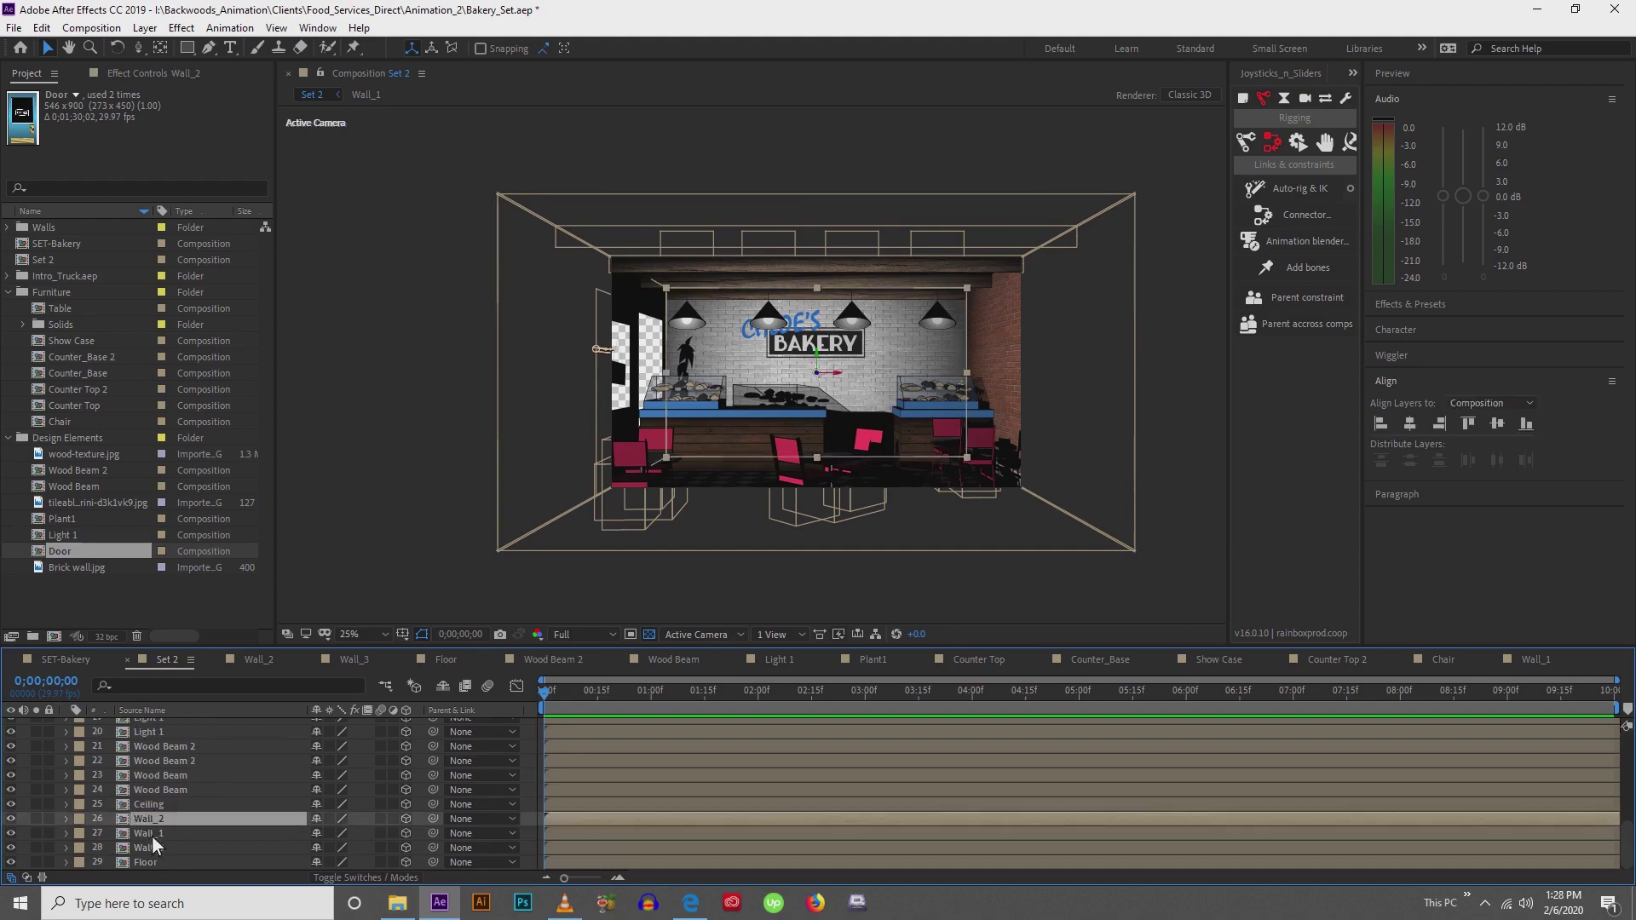
click(152, 835)
click(67, 833)
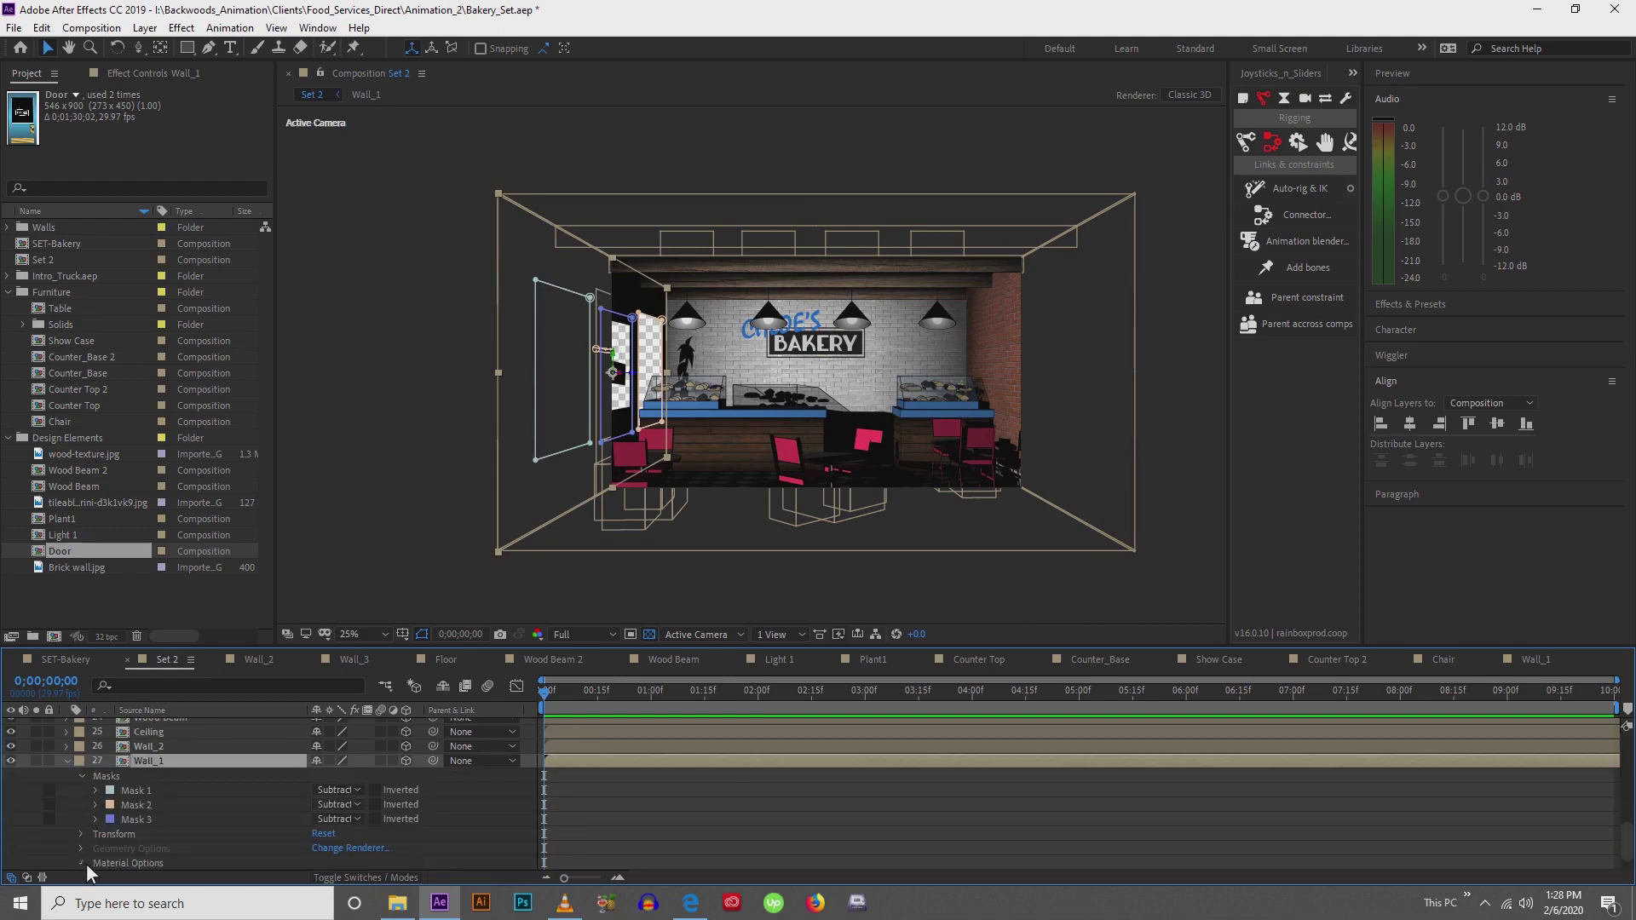
click(83, 863)
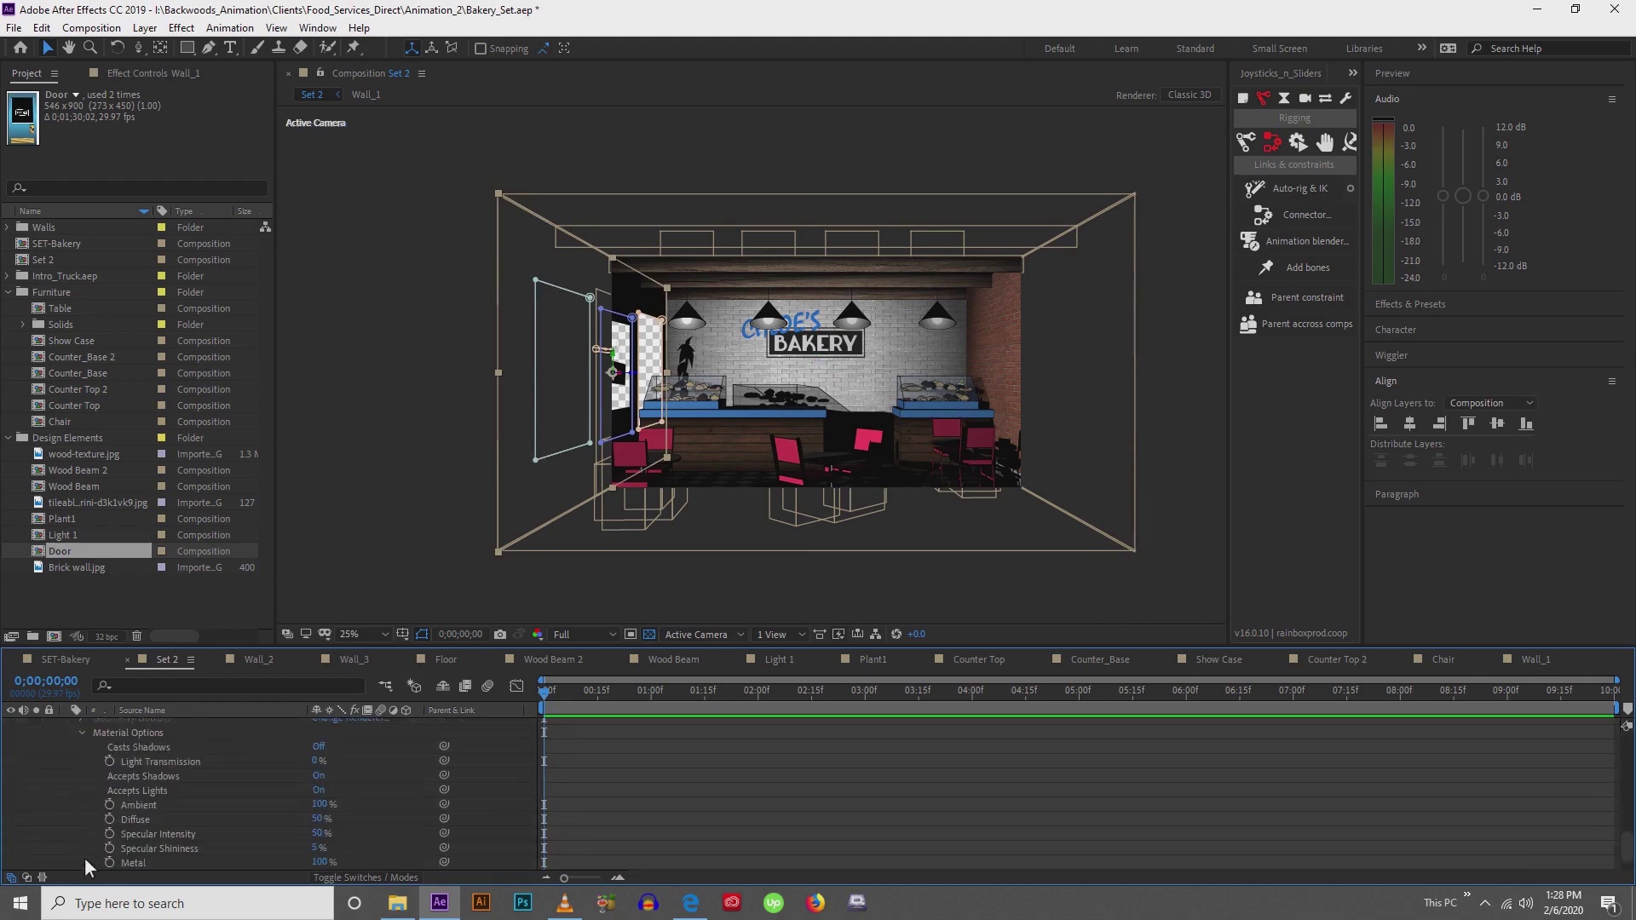
click(320, 749)
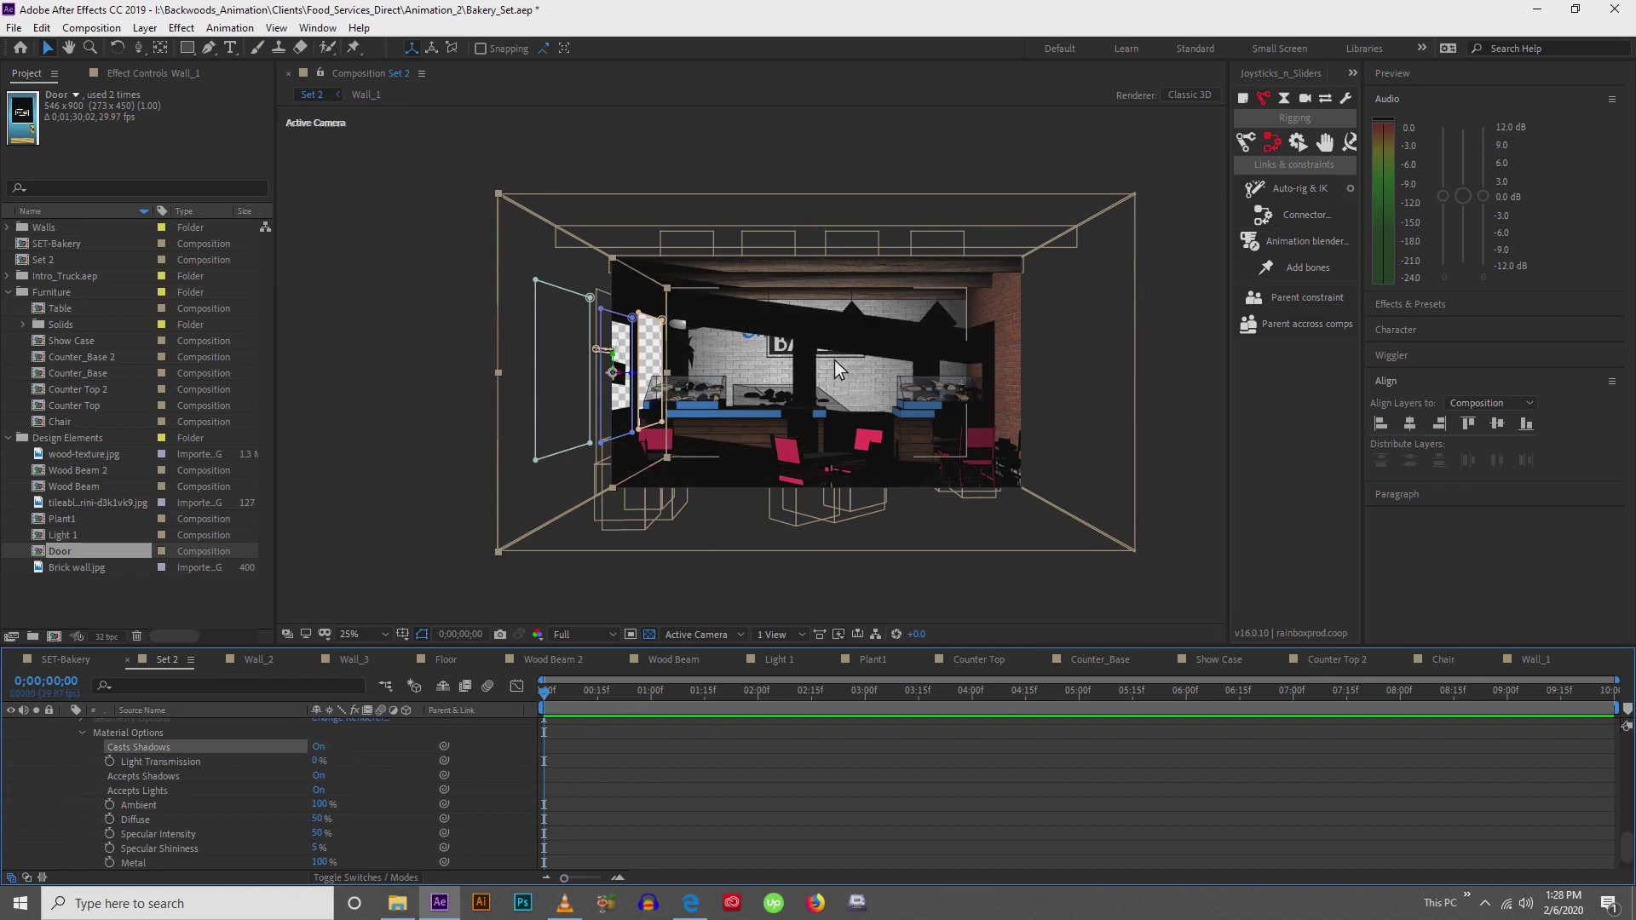
Collapse Wall_1's property list in the timeline
scroll(743, 385, up, 2)
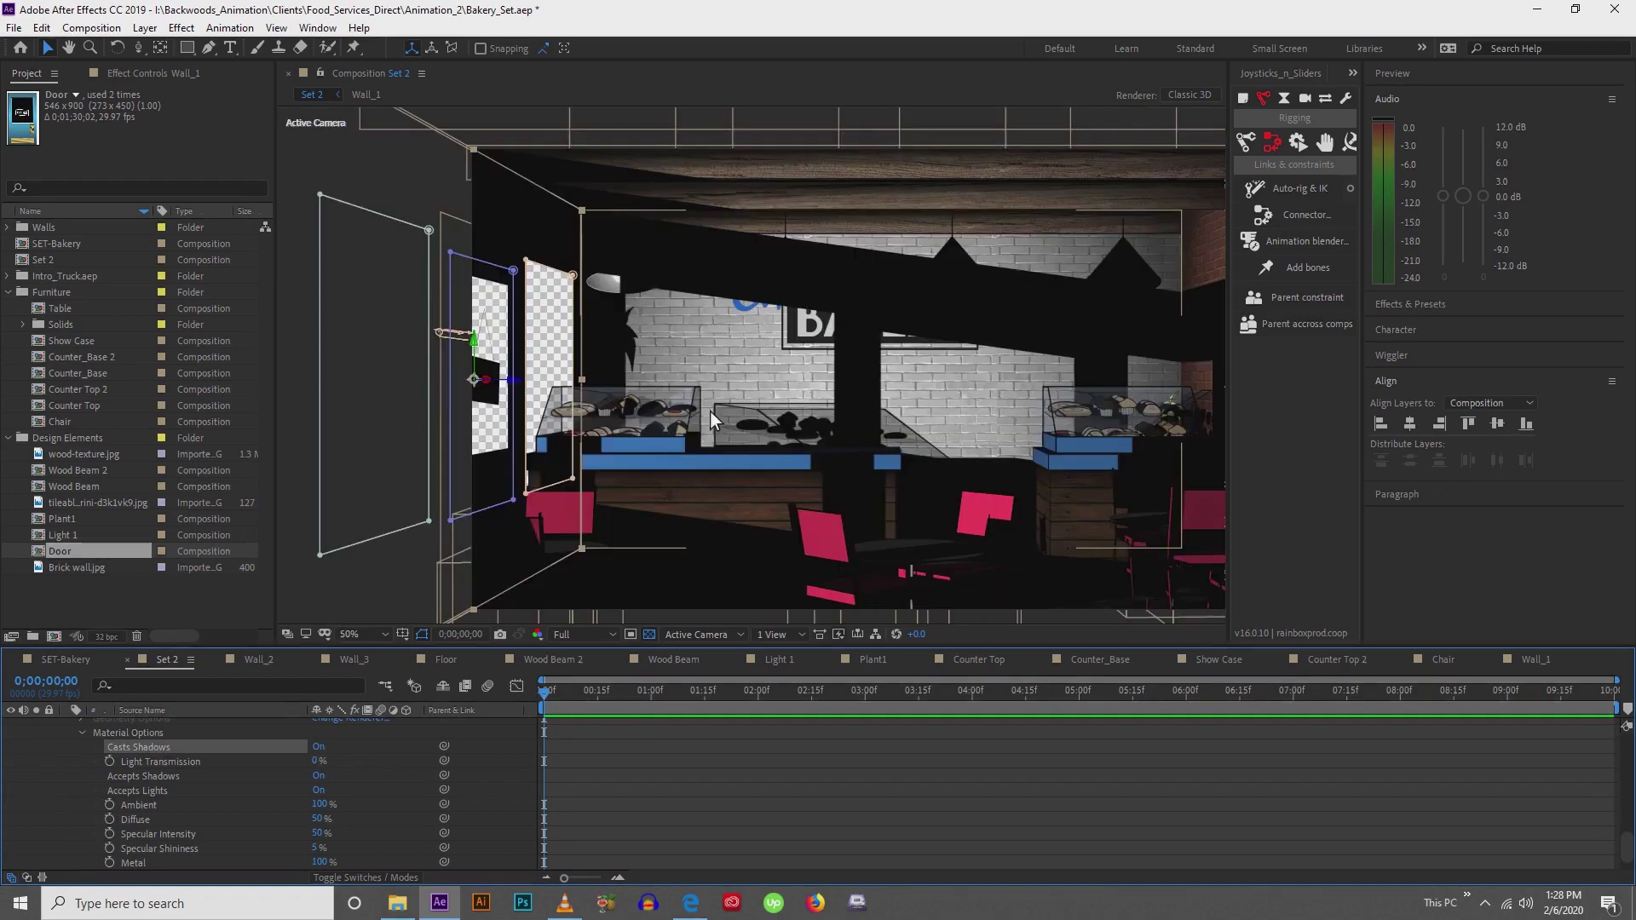
scroll(840, 436, down, 2)
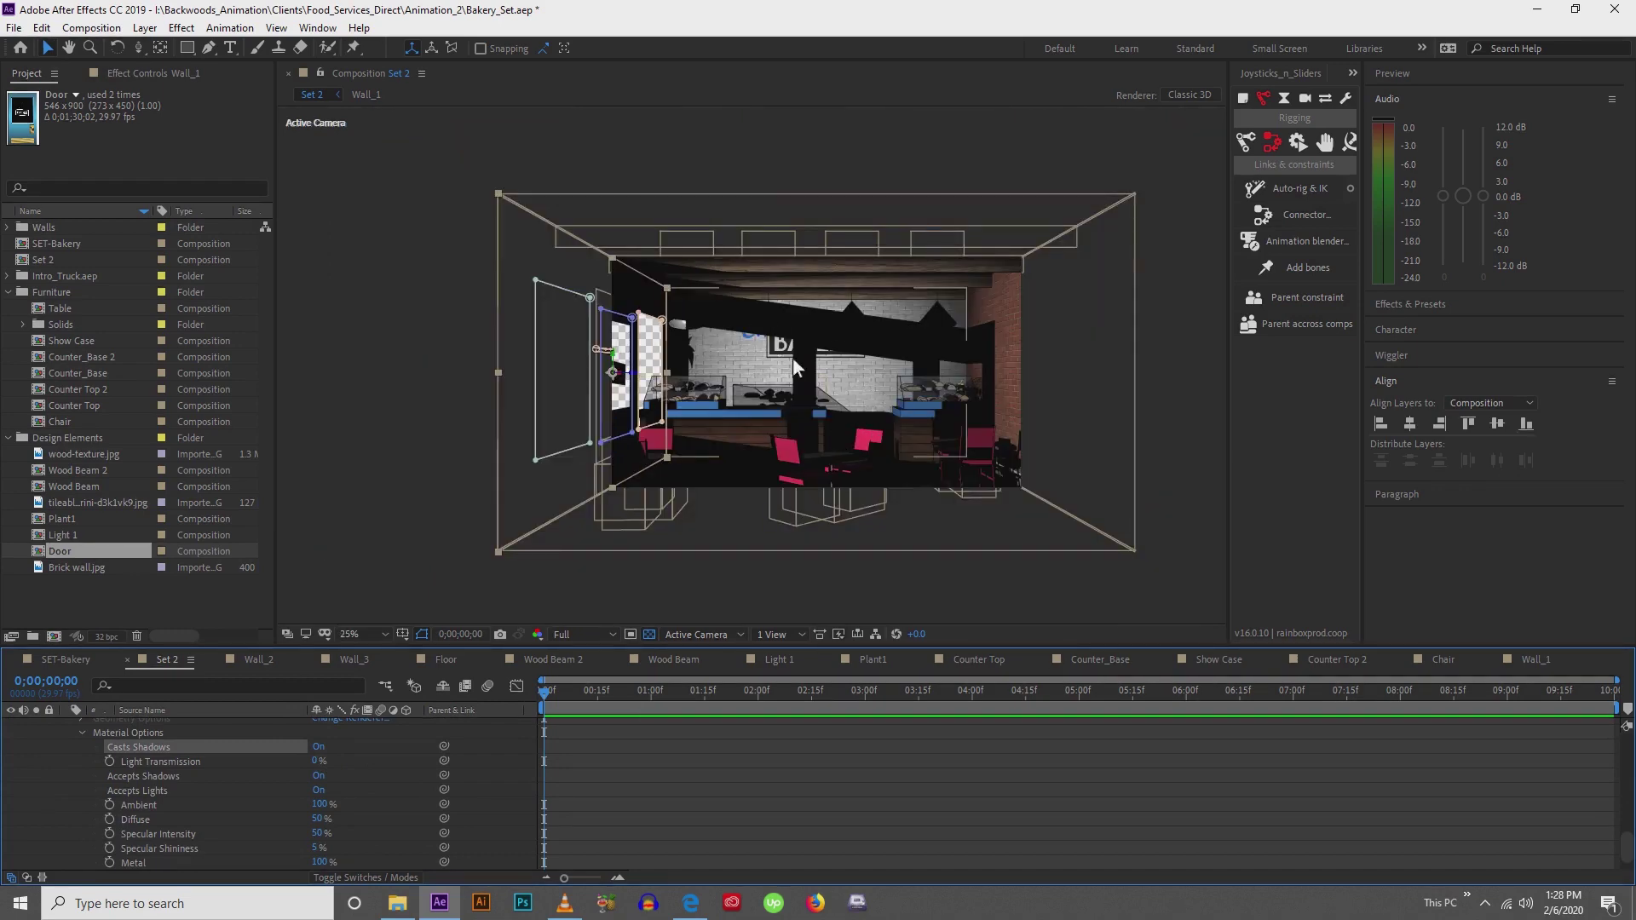
scroll(66, 769, up, 3)
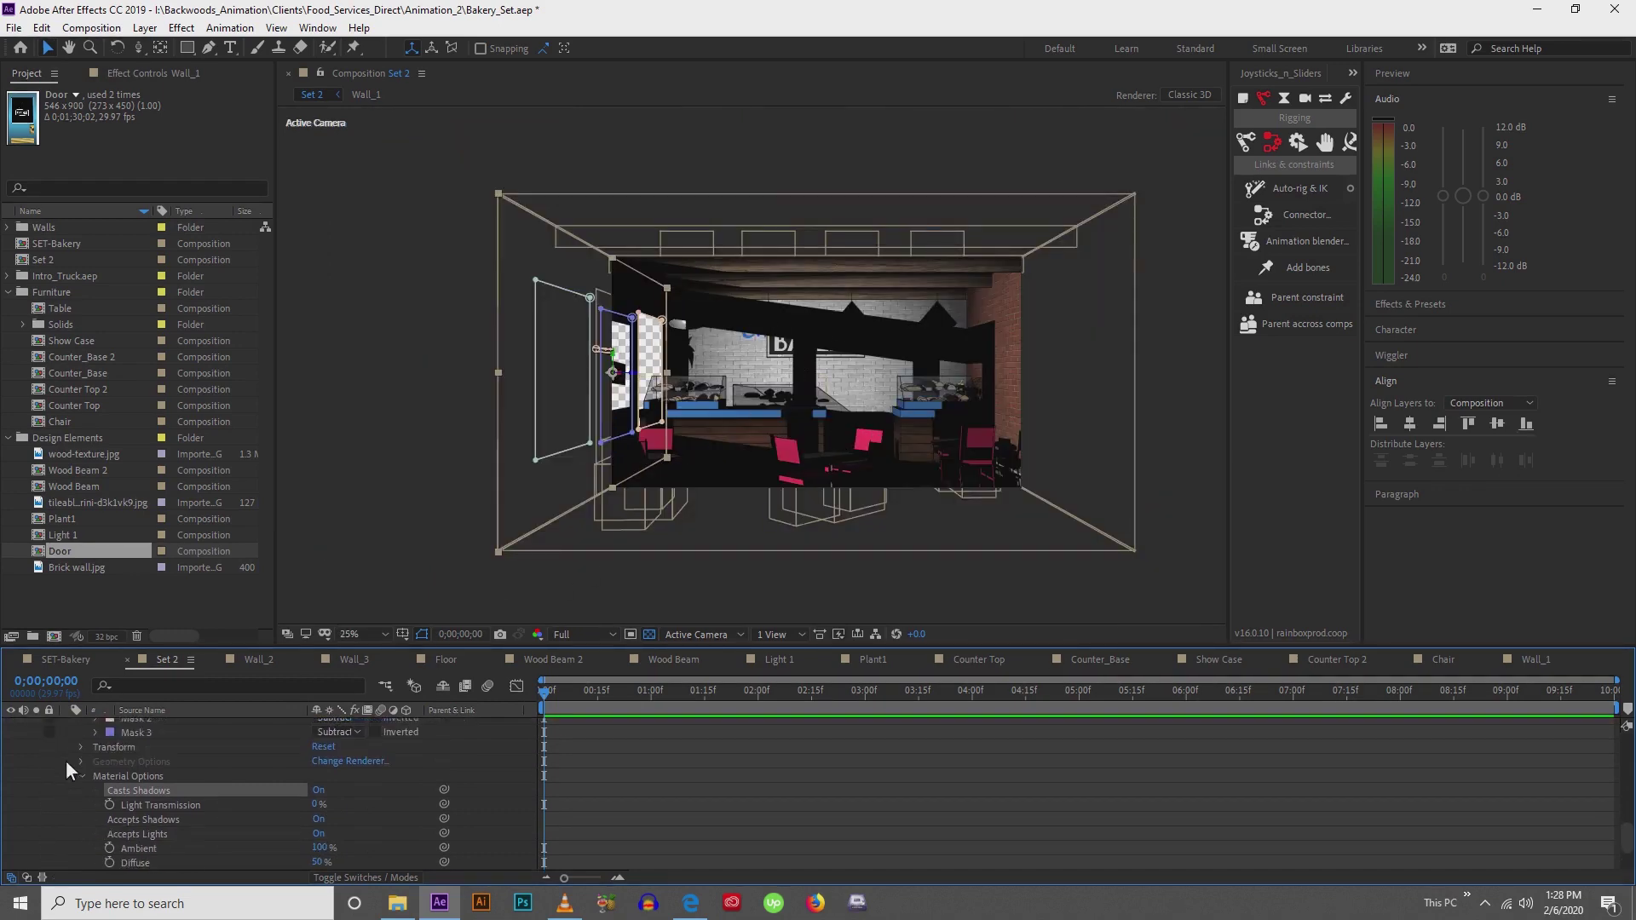
scroll(72, 743, up, 2)
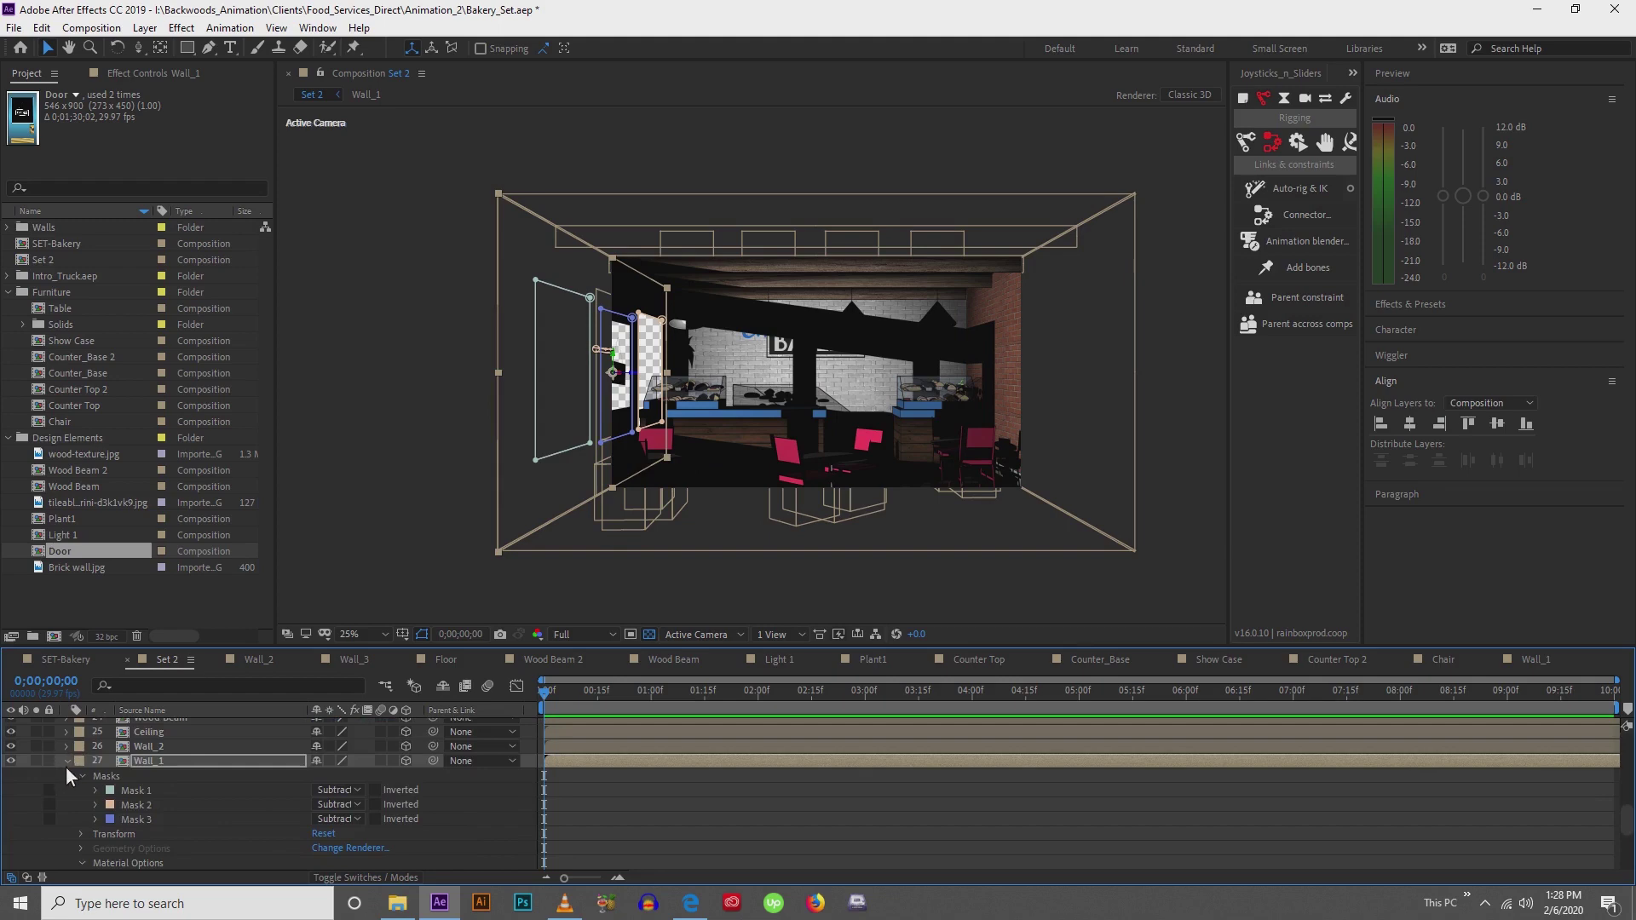
click(69, 762)
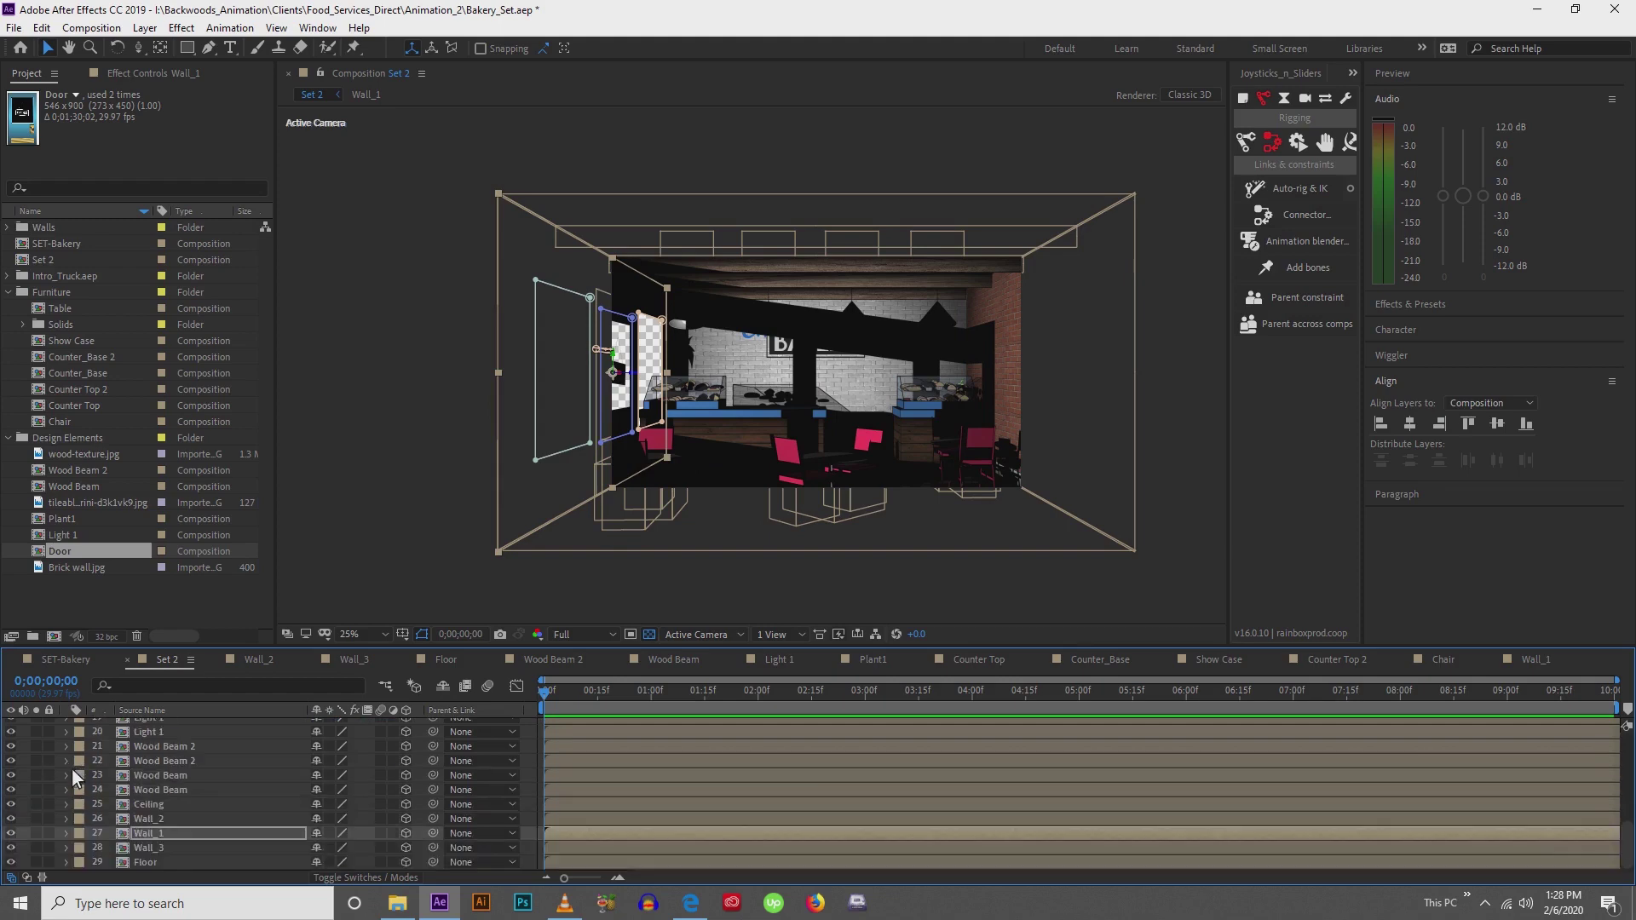
Turn on Casts Shadows for the Ceiling layer and collapse its properties
click(152, 850)
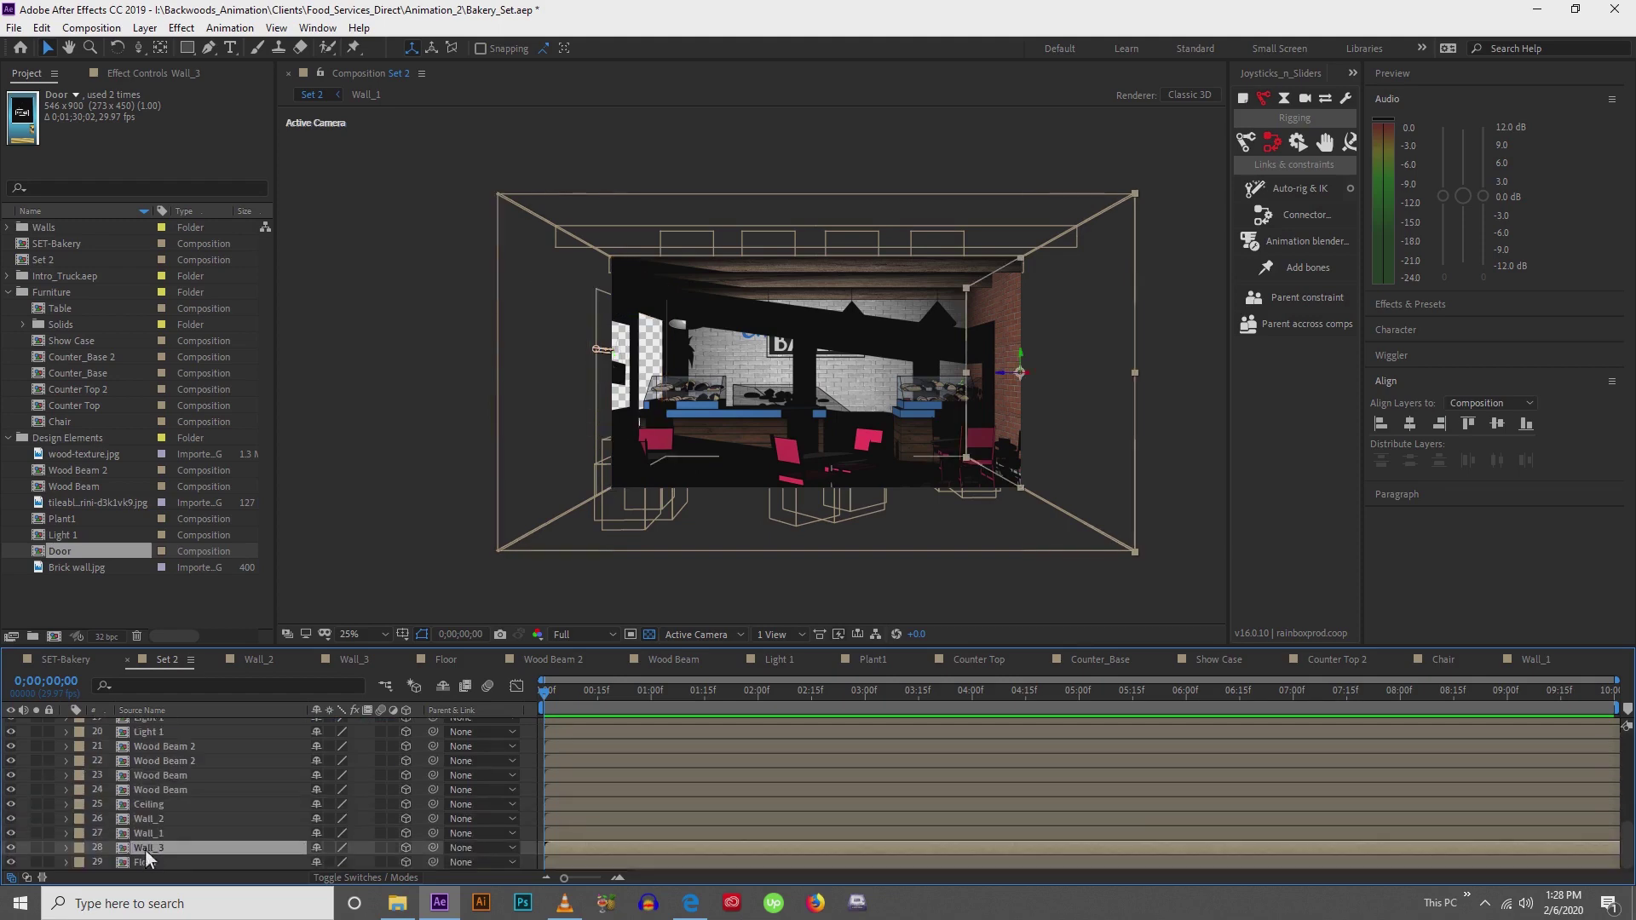
click(138, 803)
click(67, 805)
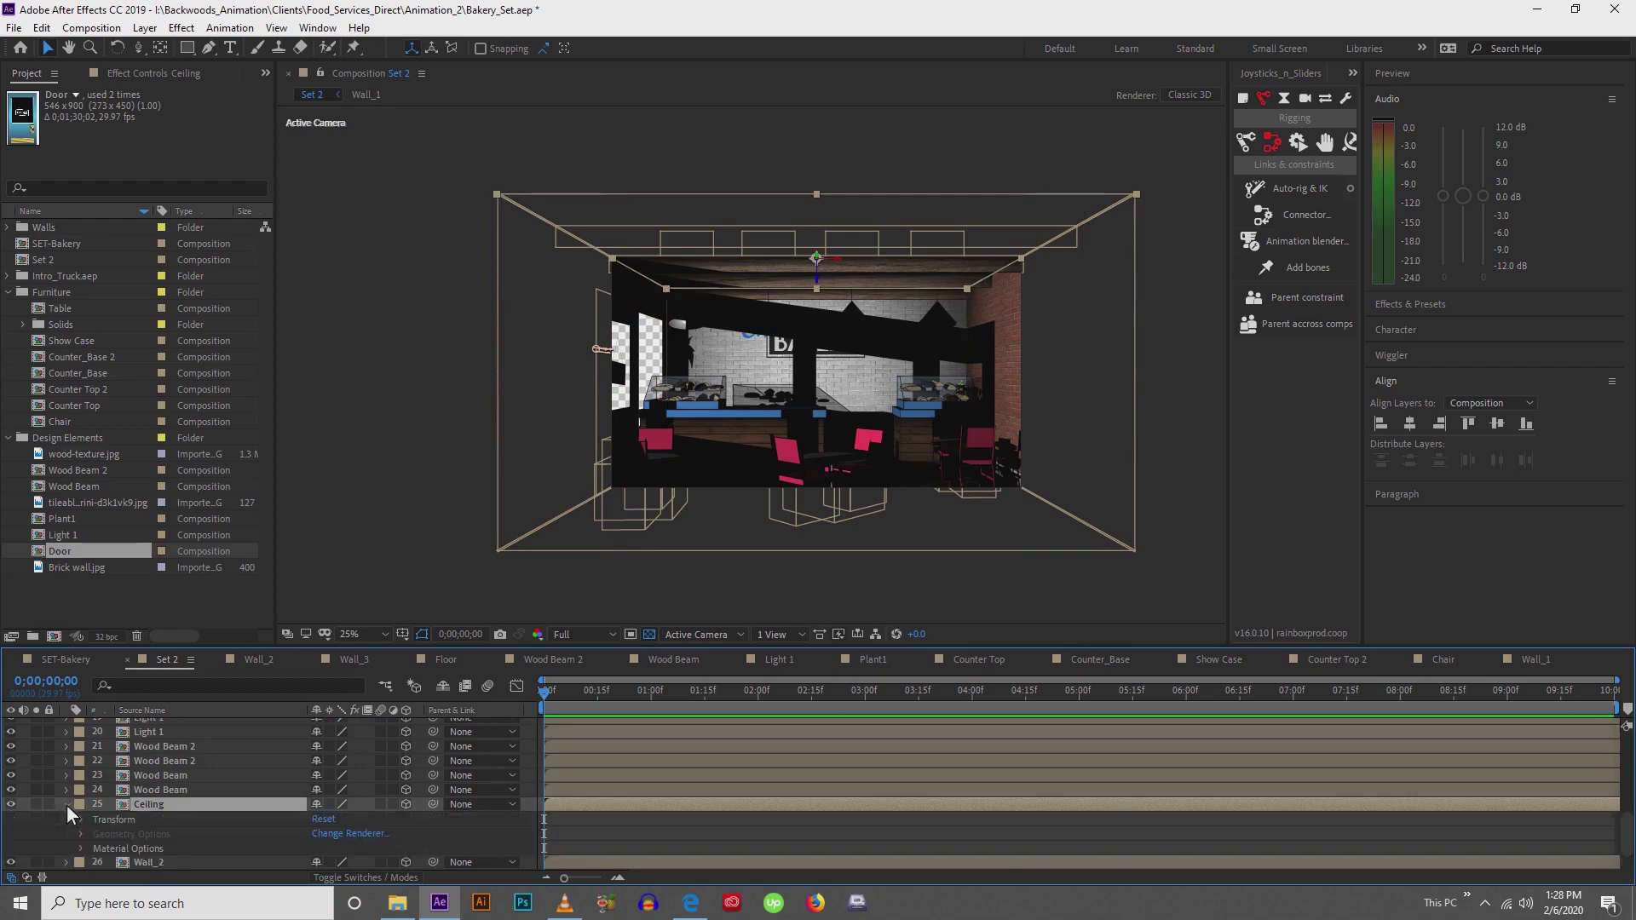
click(80, 848)
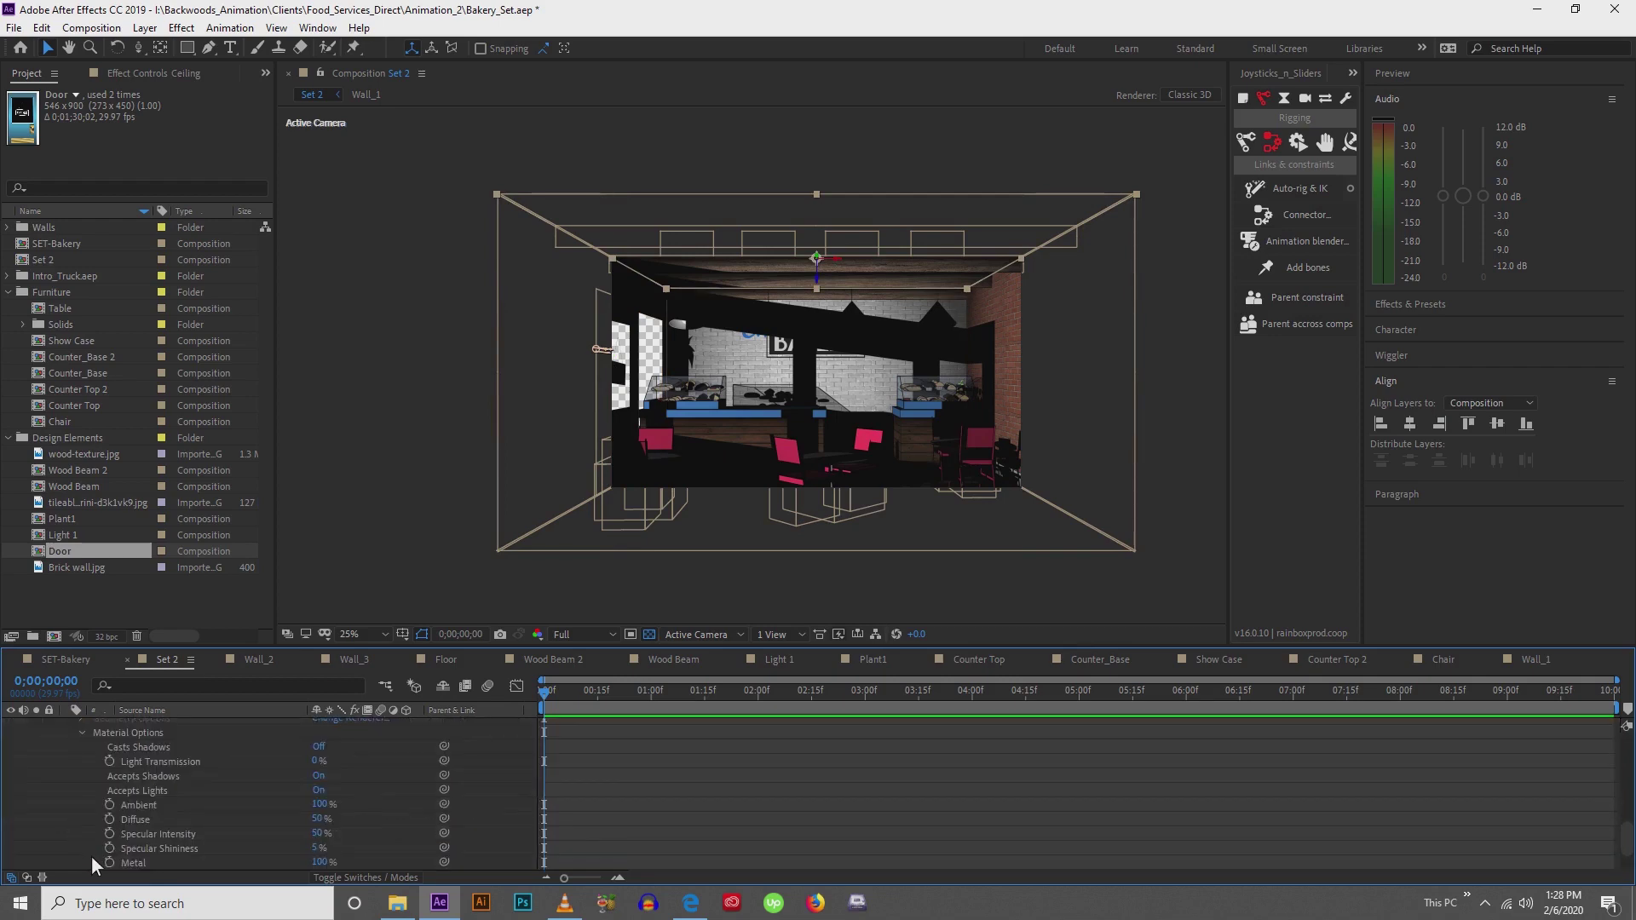
click(317, 748)
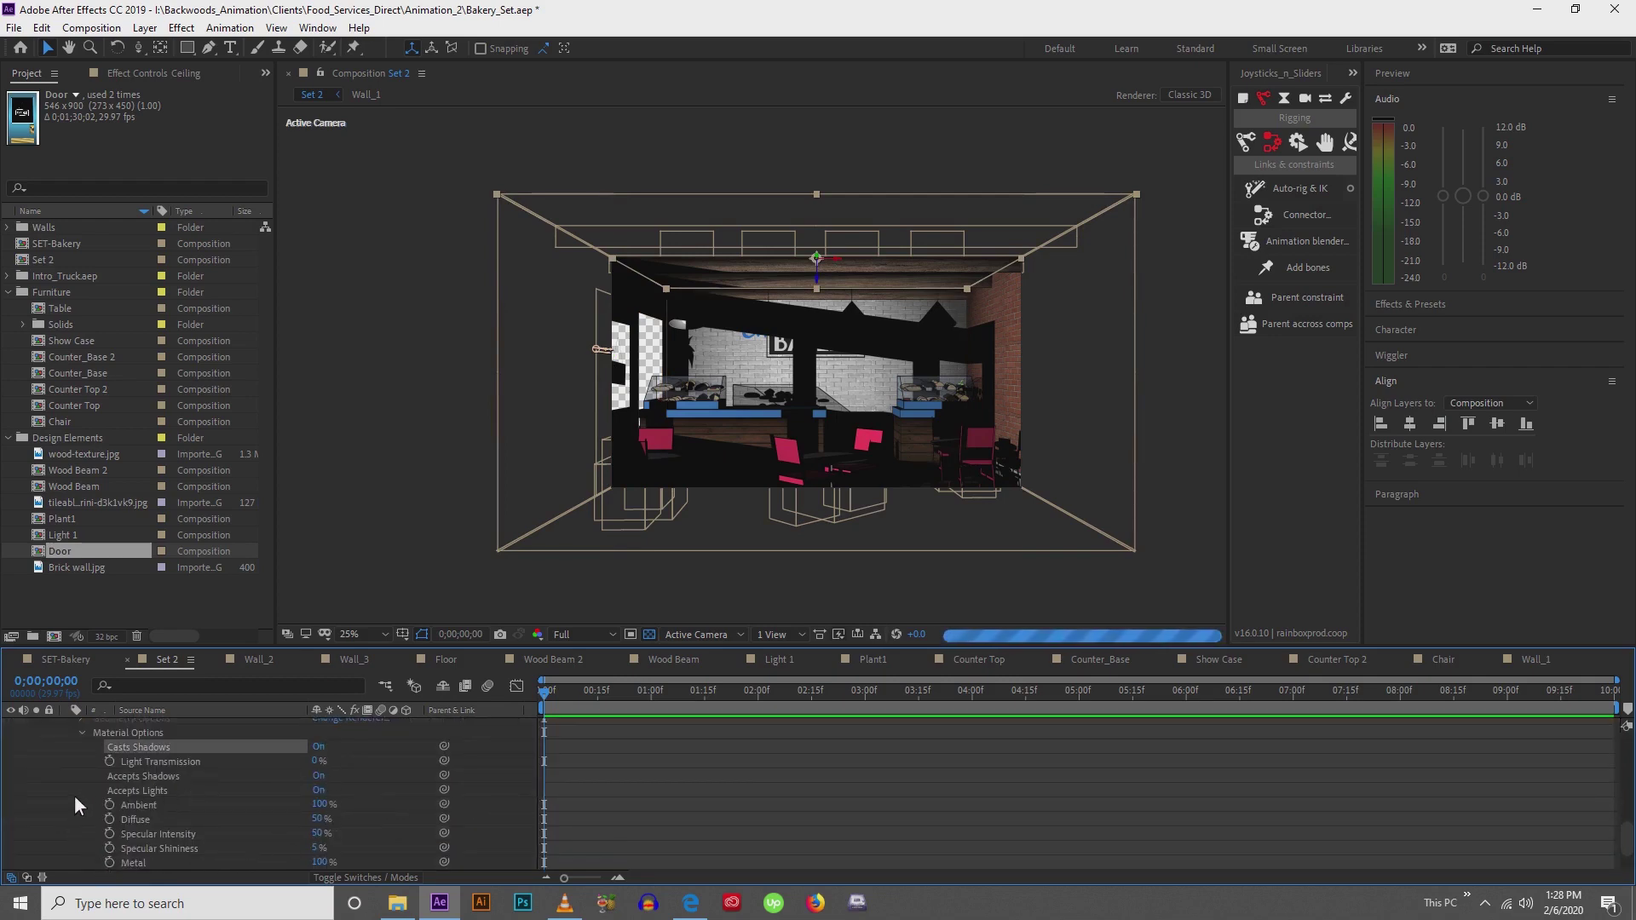
scroll(44, 794, up, 2)
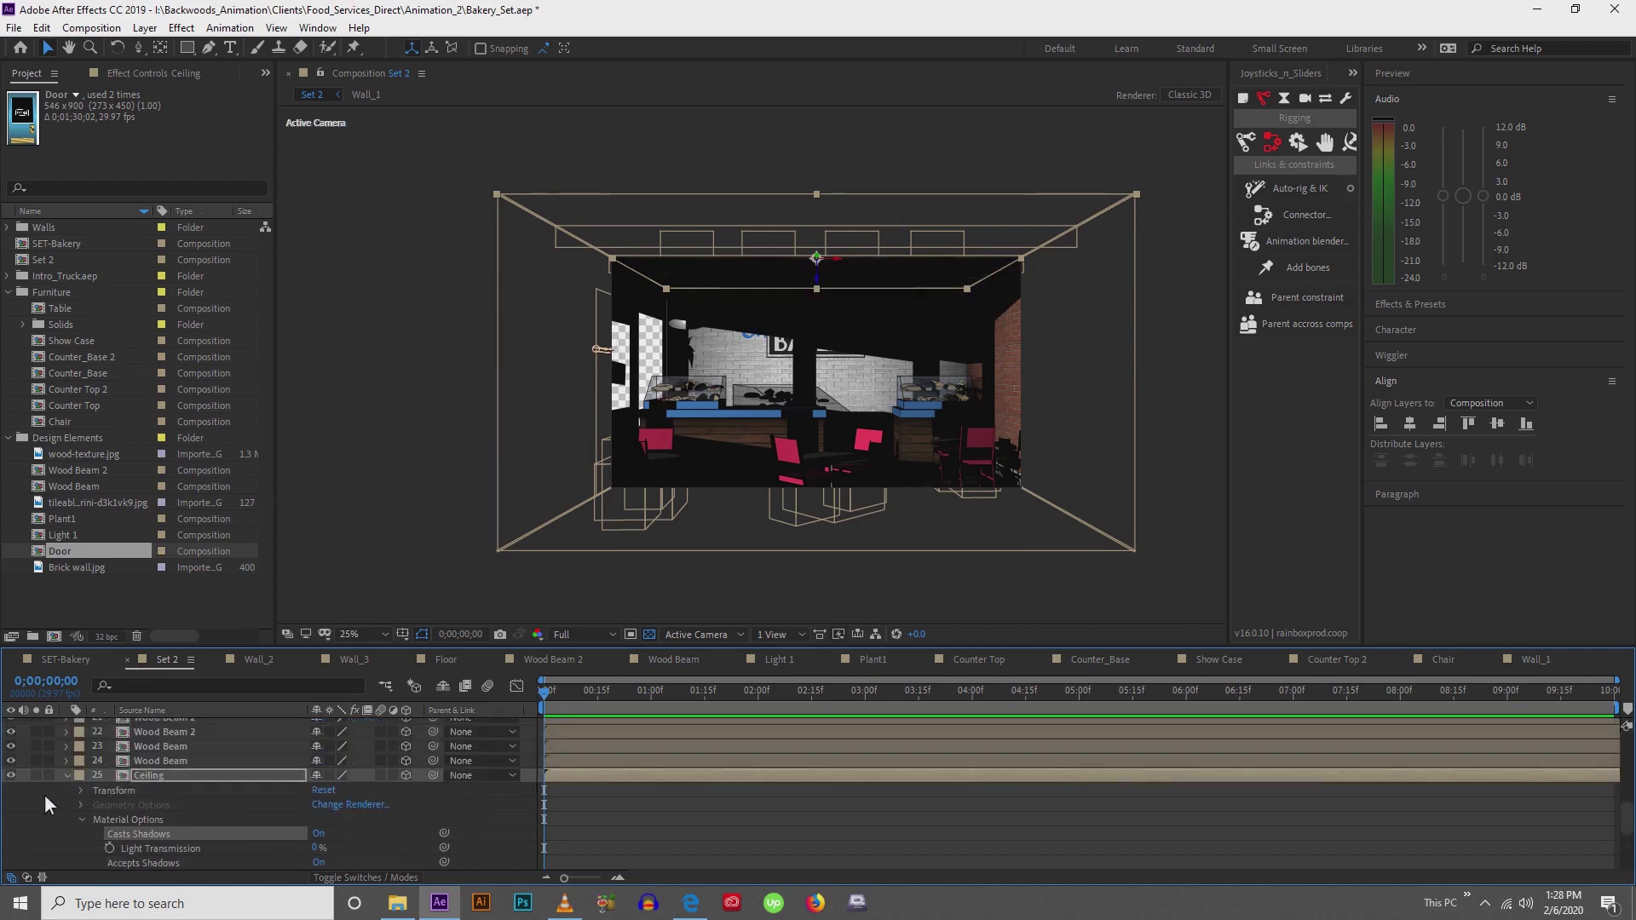
click(68, 774)
Inspect the Wood Beam layer's Material Options, then collapse it
click(151, 789)
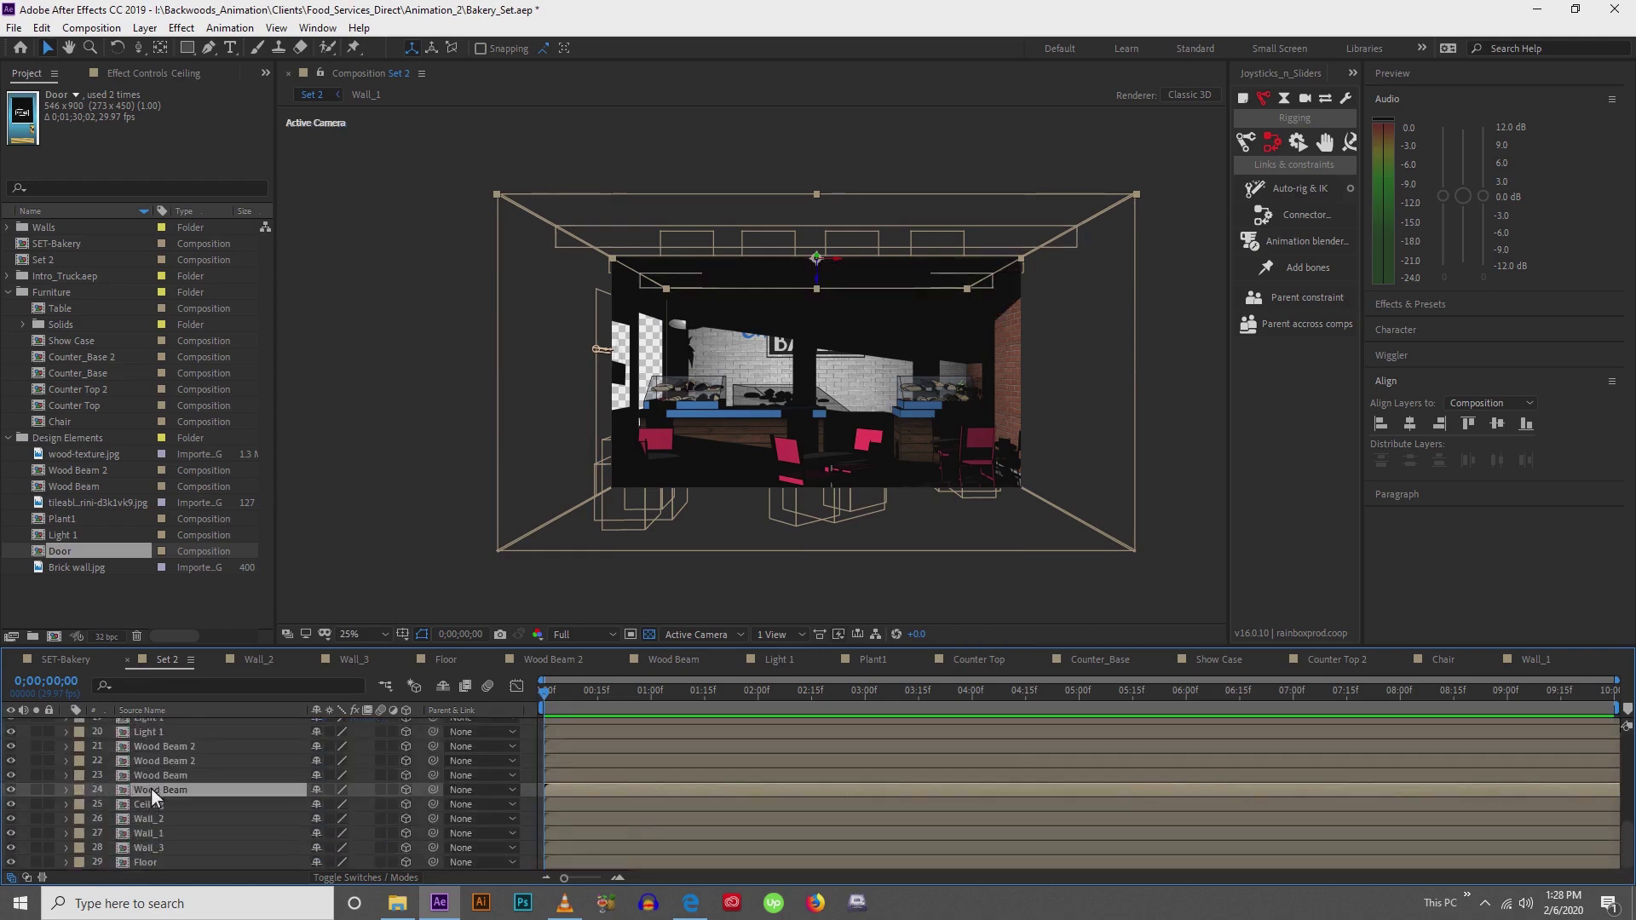
click(67, 790)
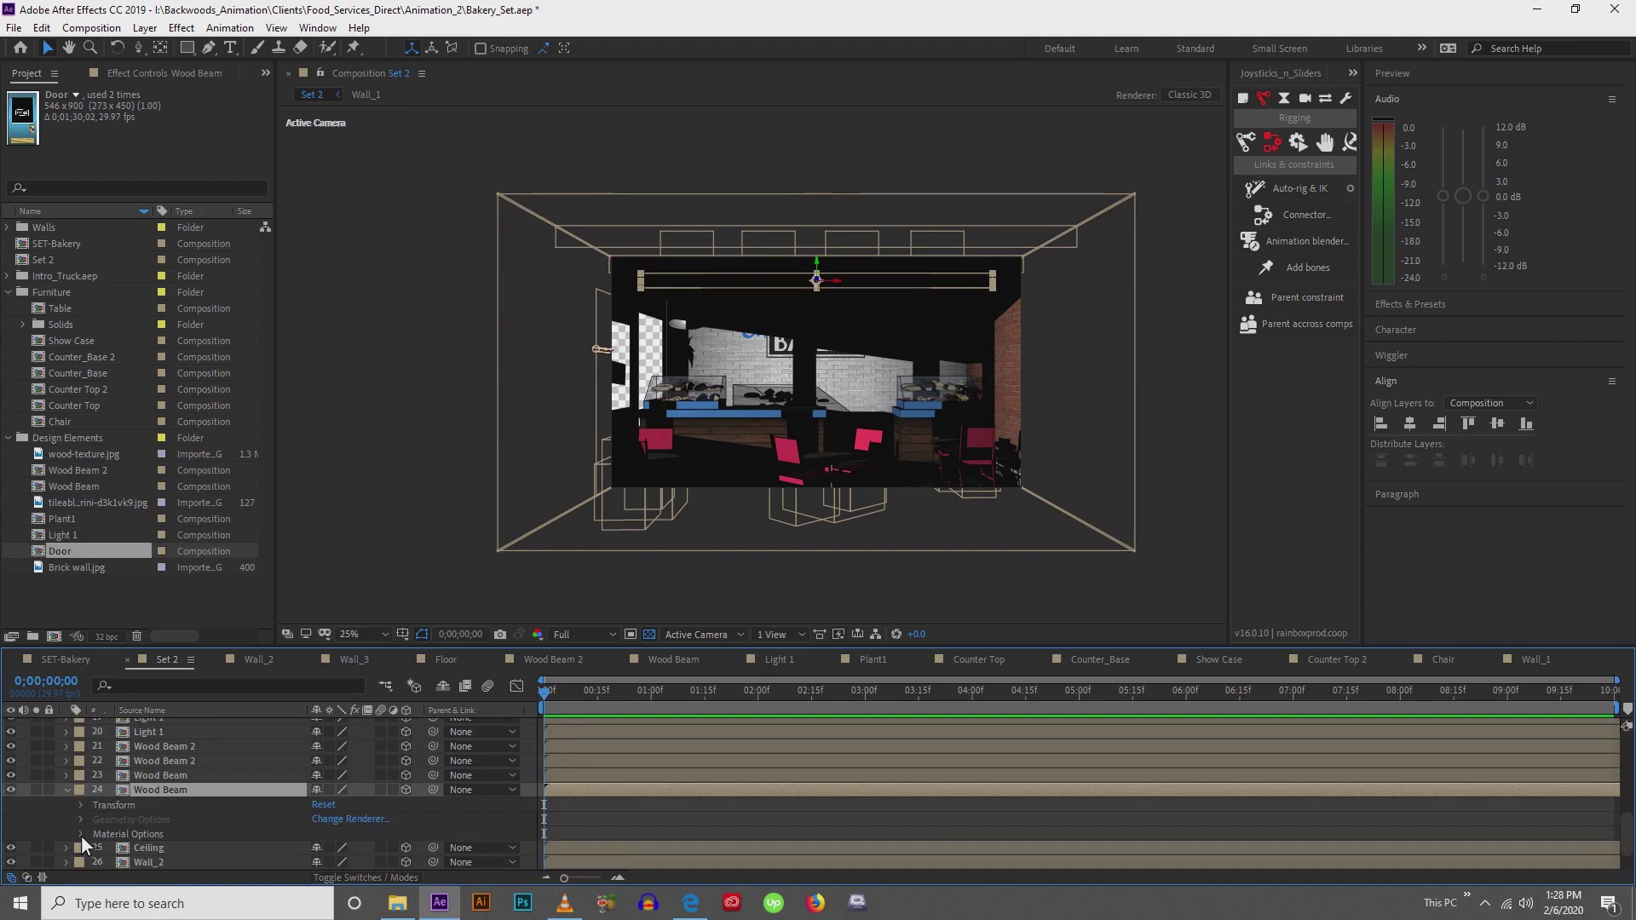
click(80, 833)
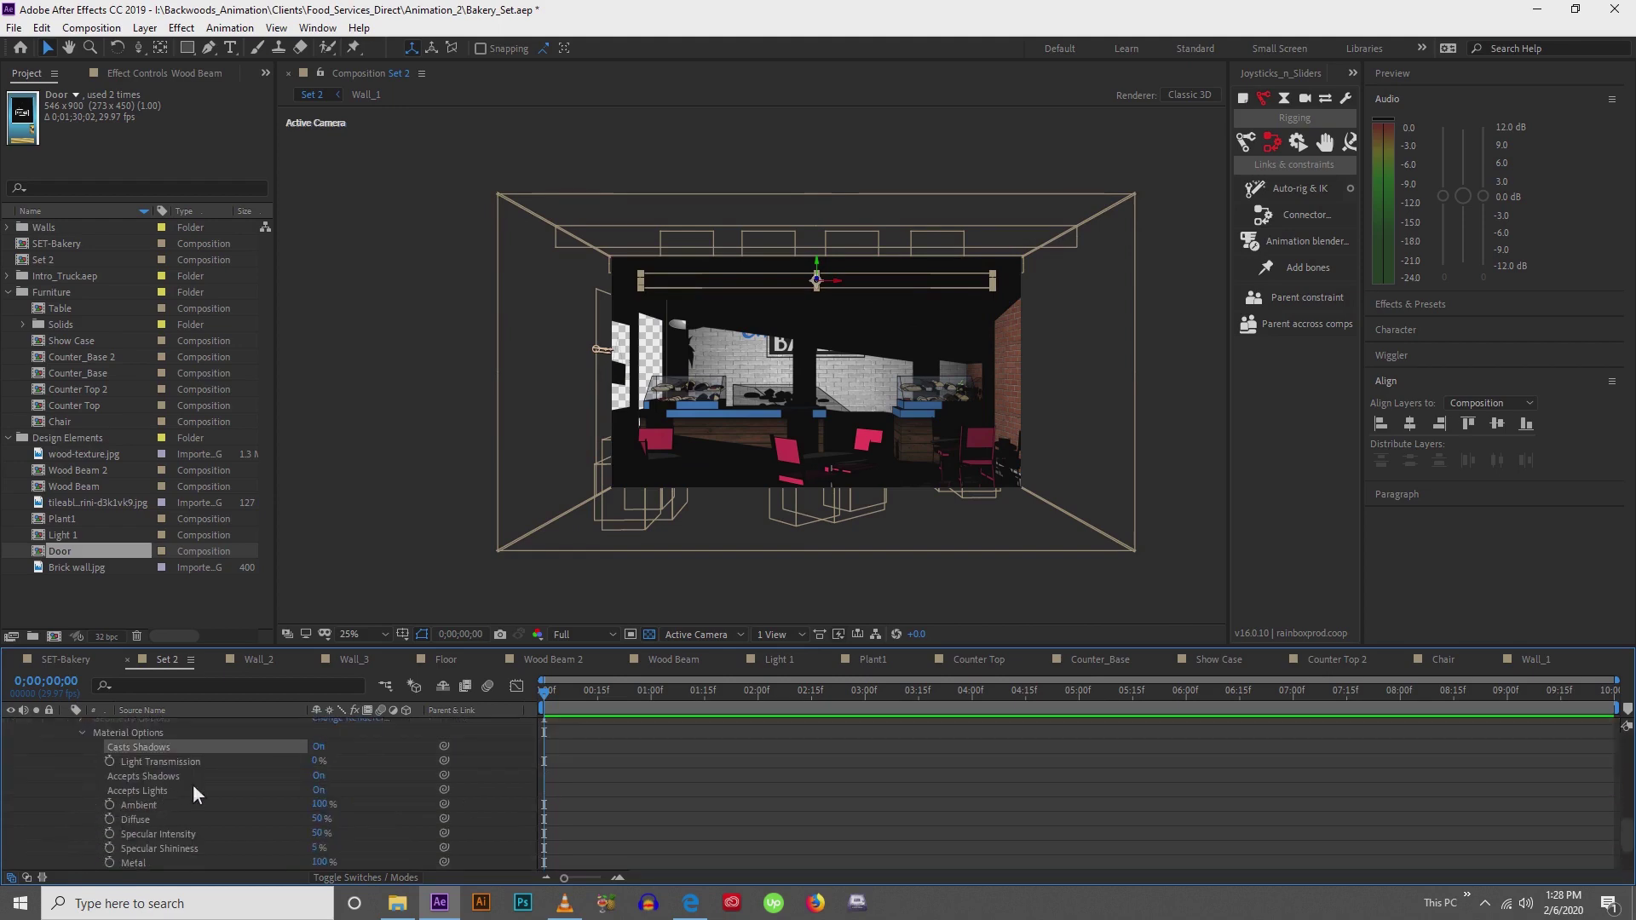
scroll(105, 791, up, 1)
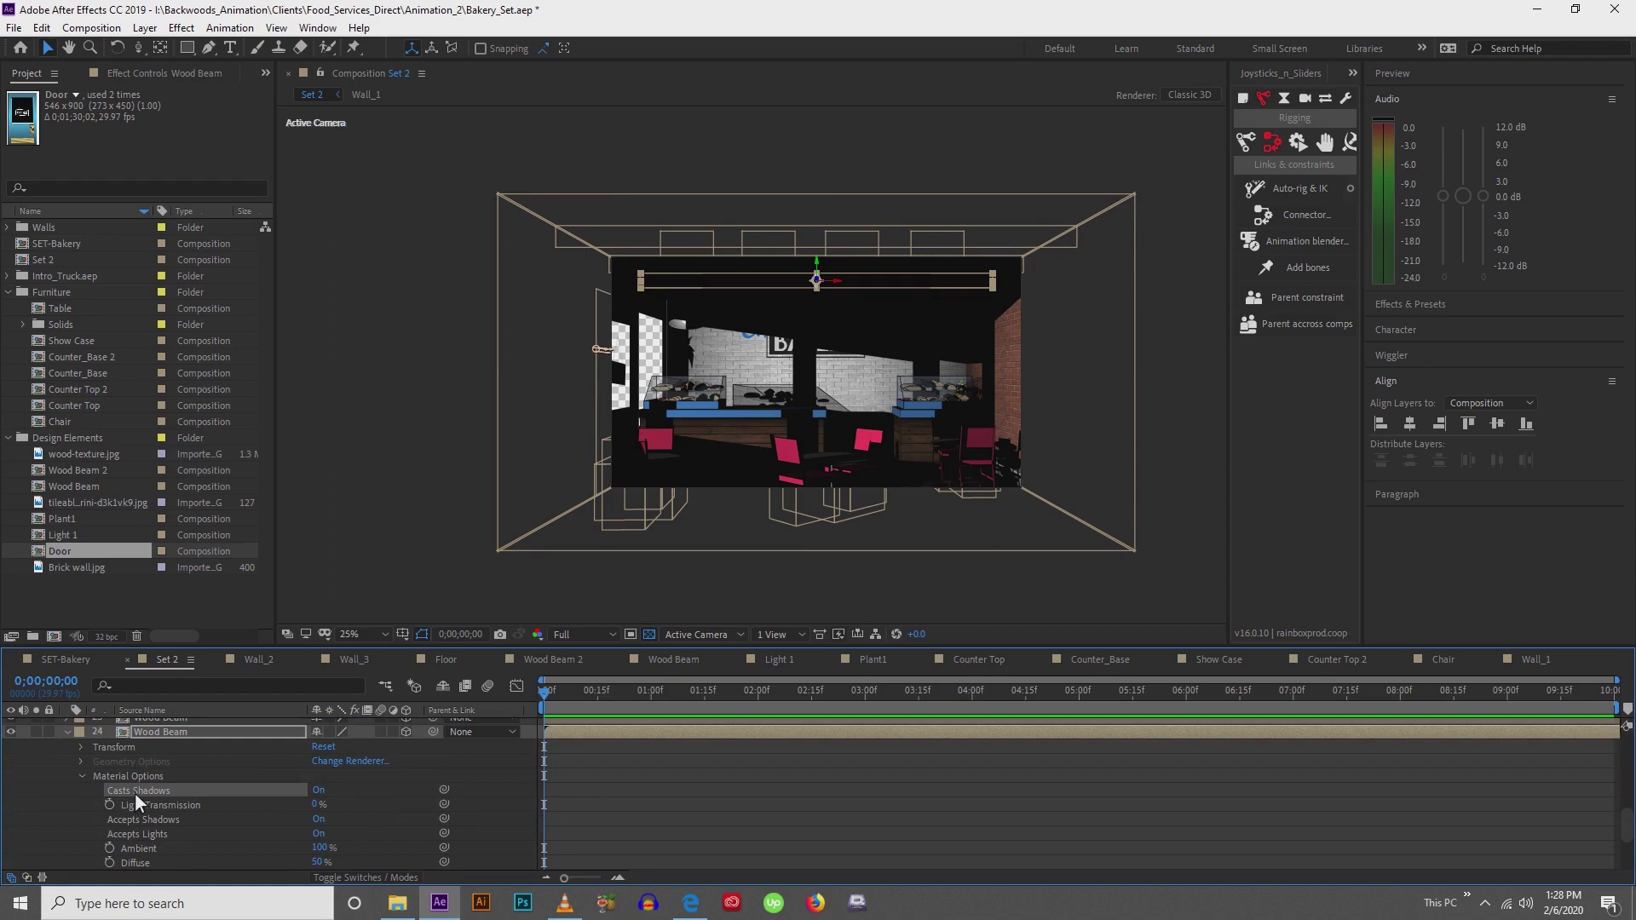
click(115, 777)
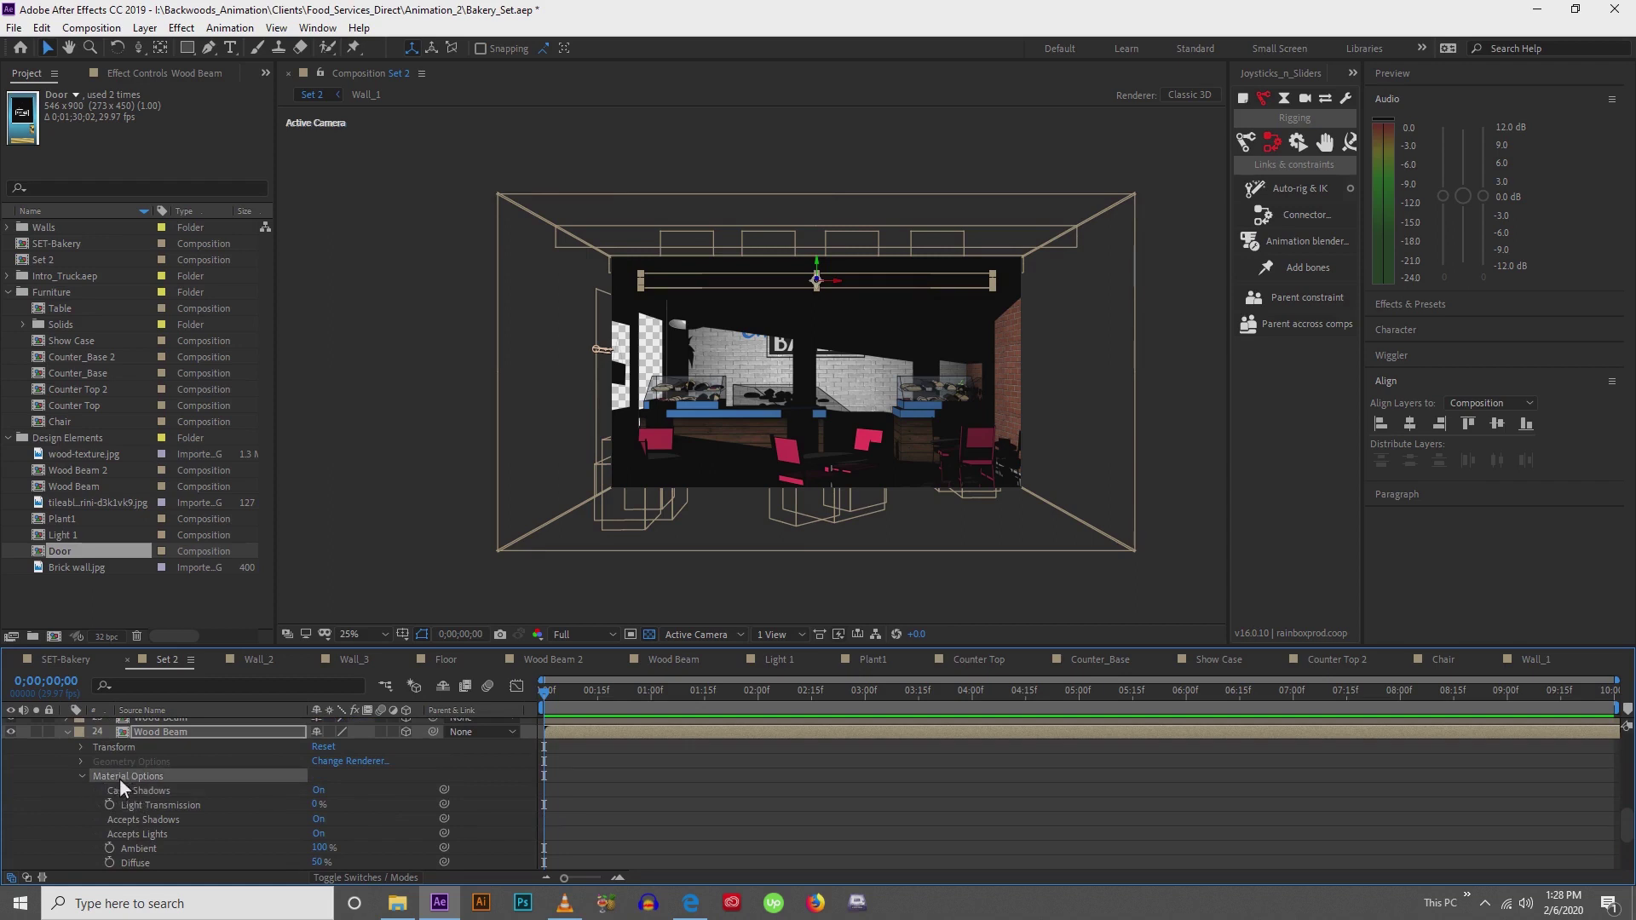
click(68, 733)
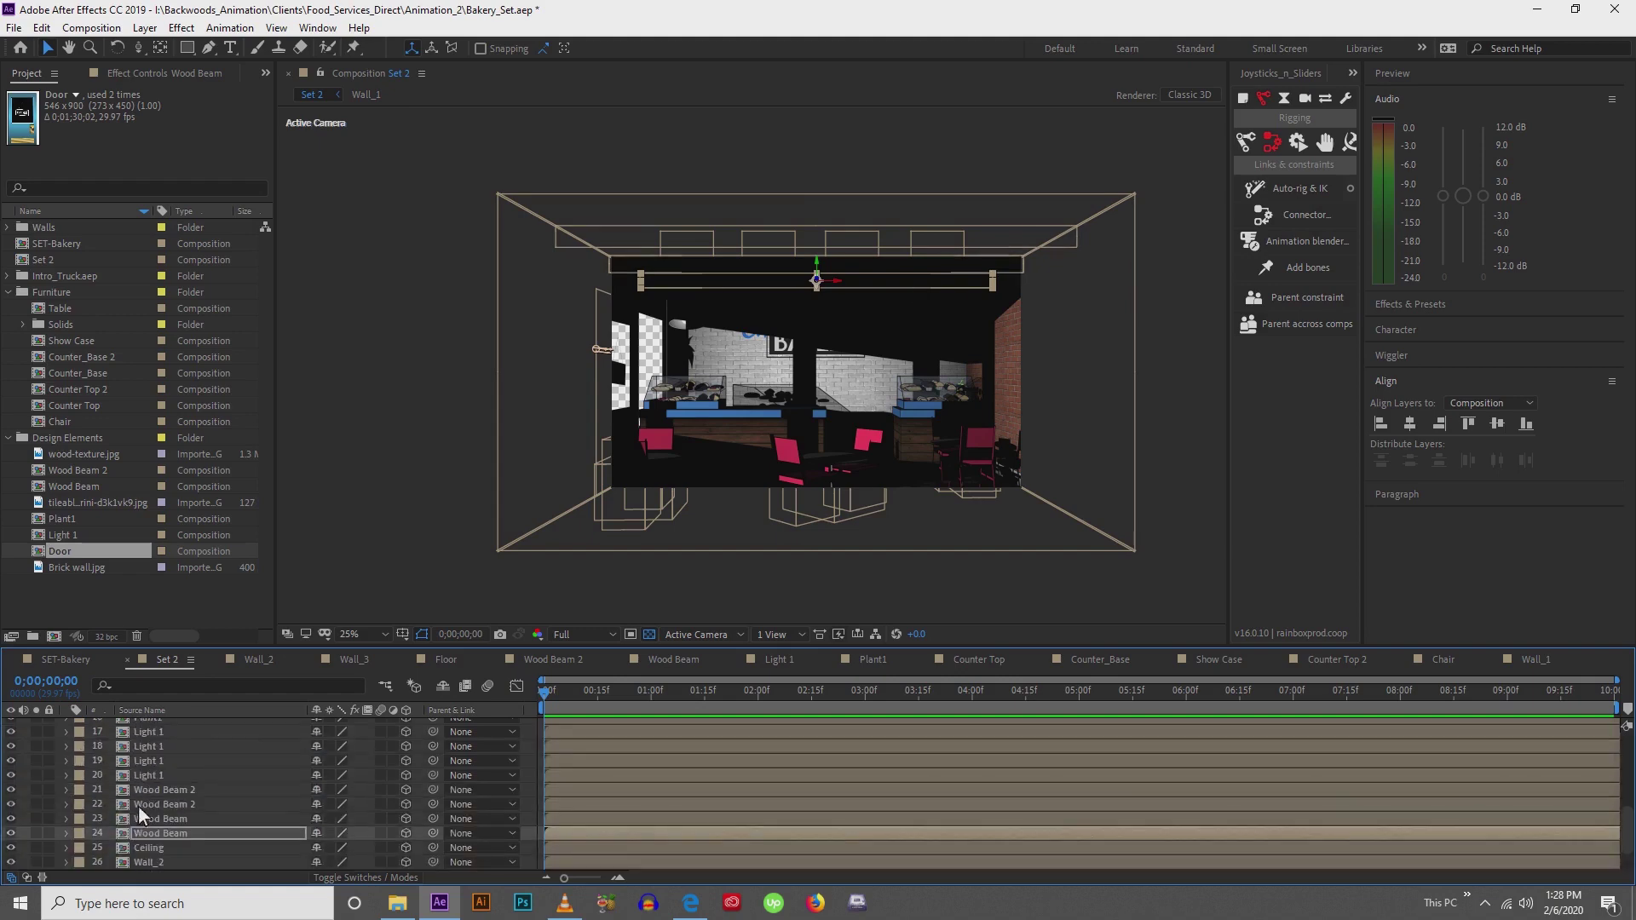
Select through the Wood Beam, Light 1, Plant1 and Counter Top 2 layers up to Chair
click(165, 819)
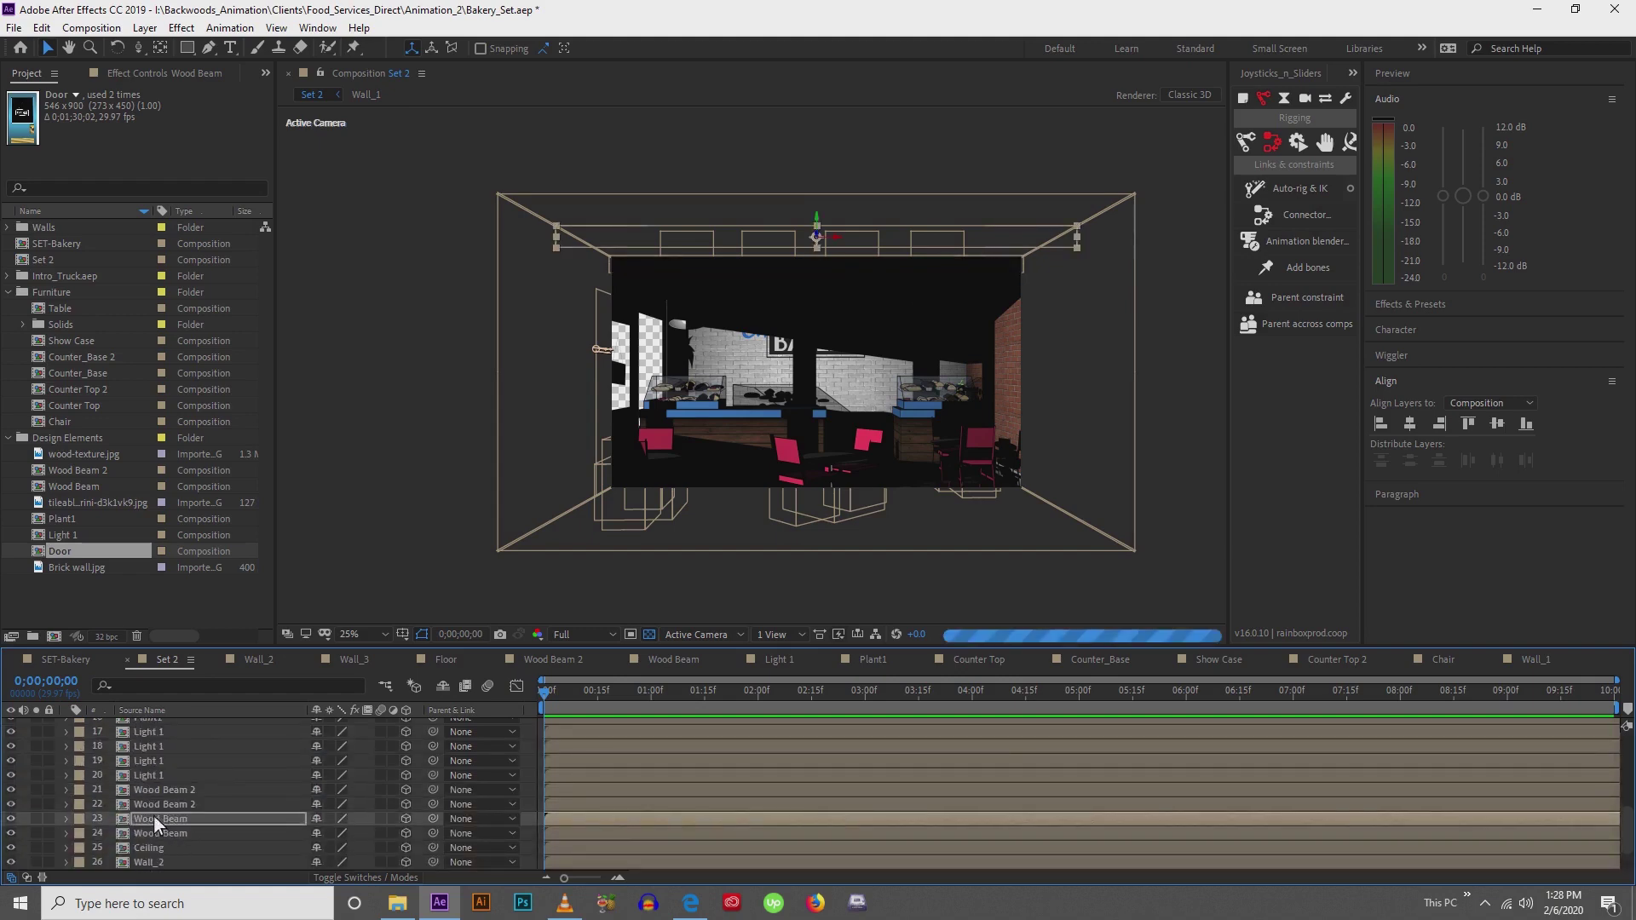
click(153, 806)
click(150, 792)
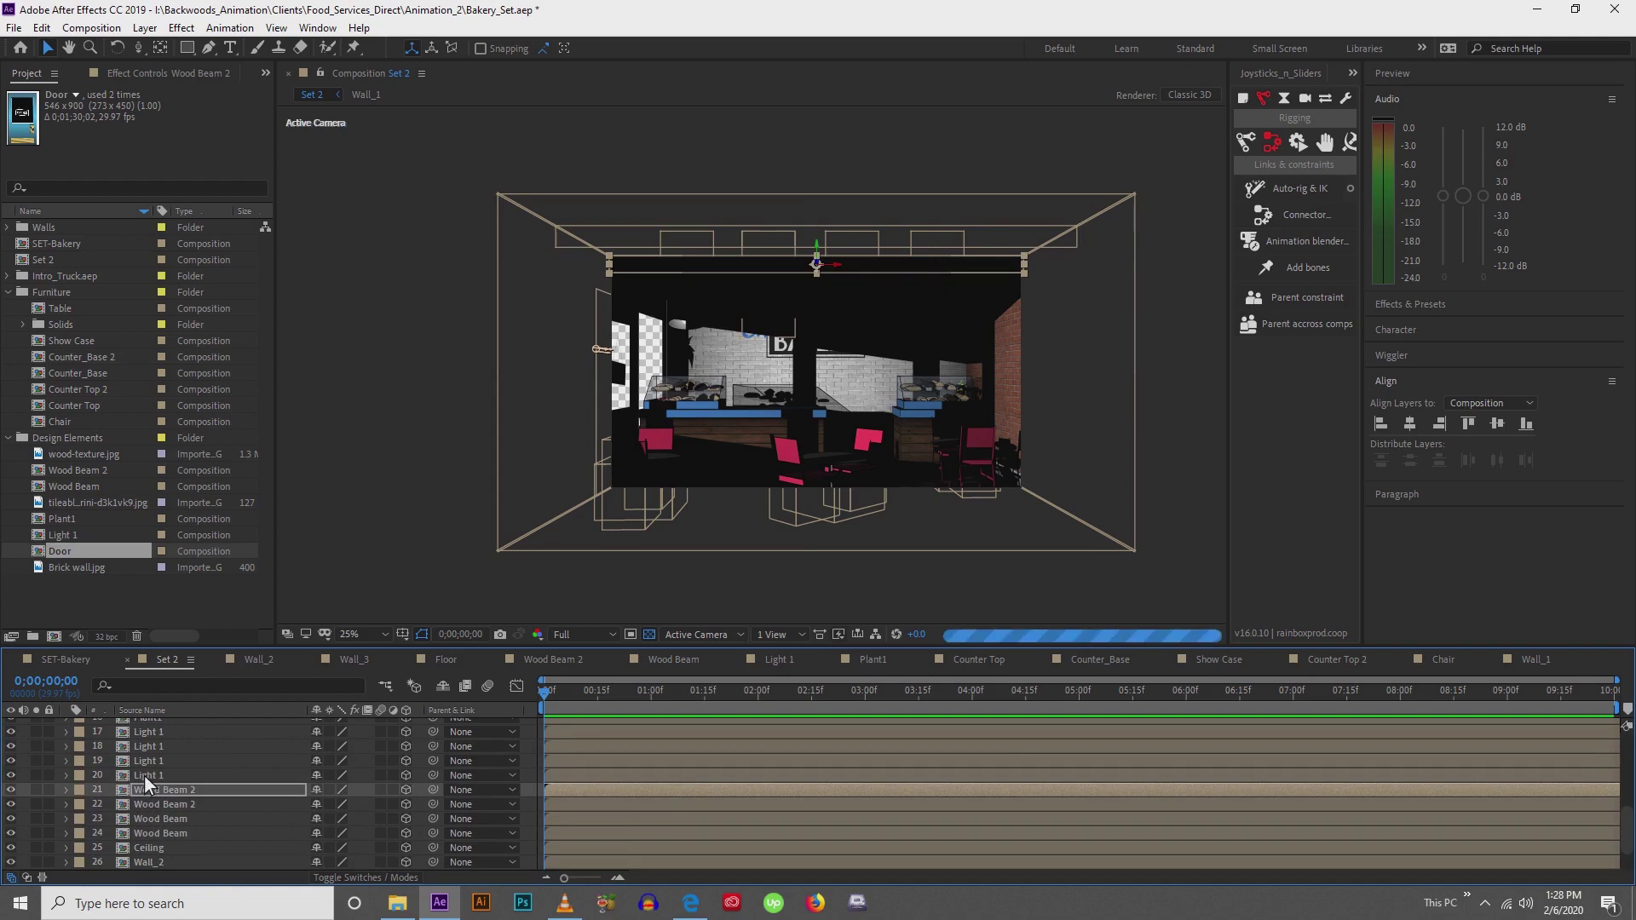
click(145, 775)
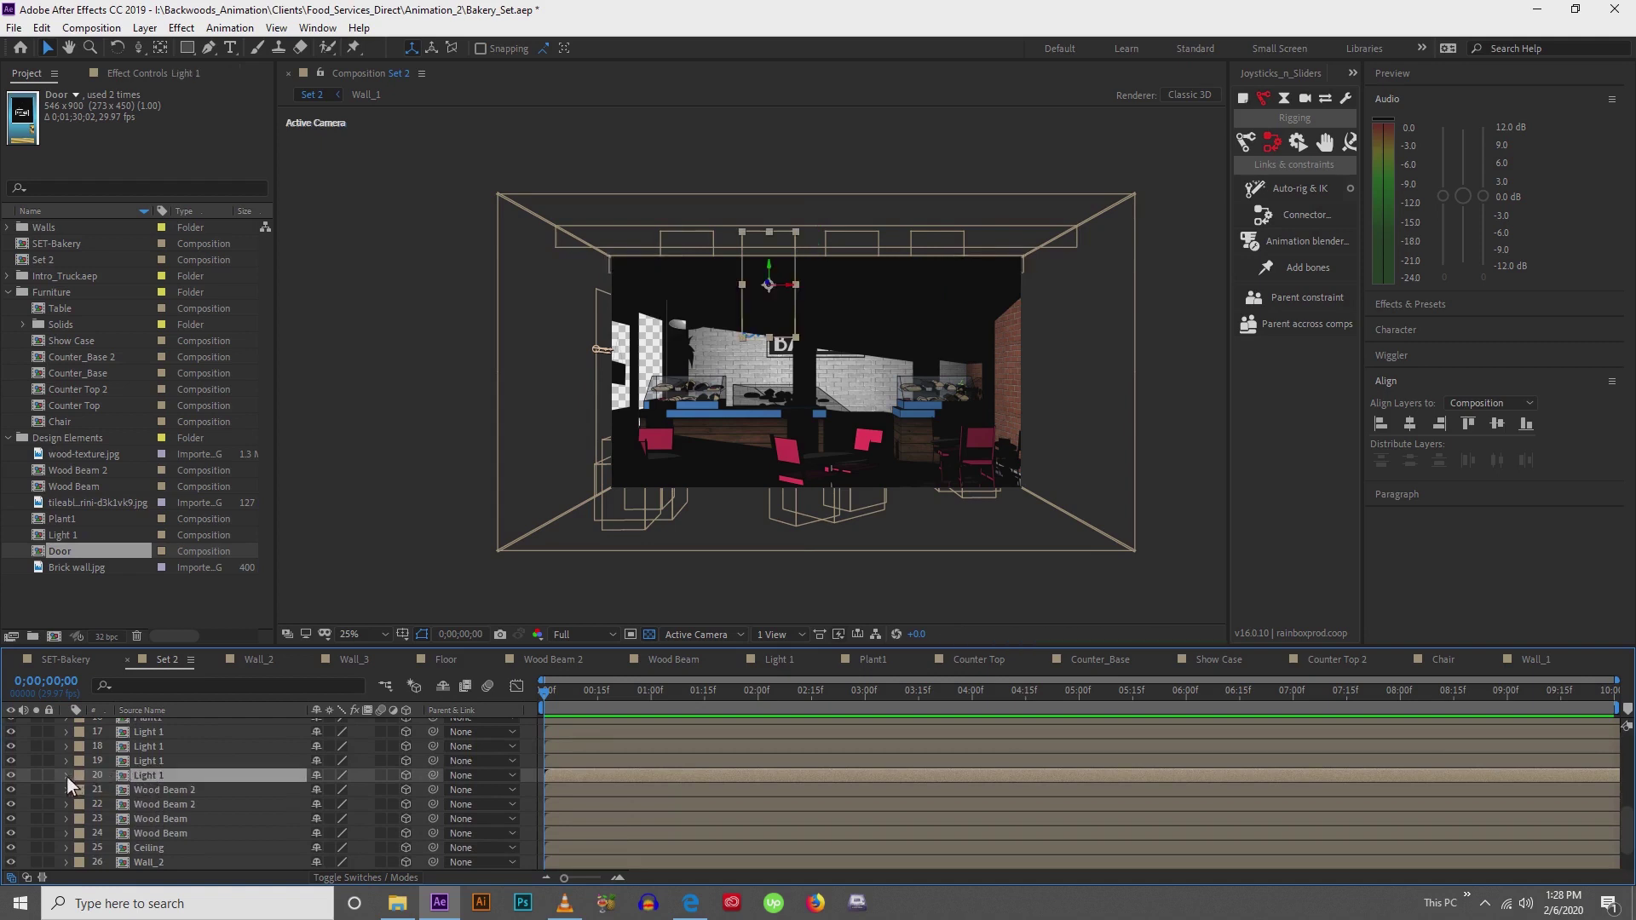
click(139, 759)
click(145, 742)
click(146, 733)
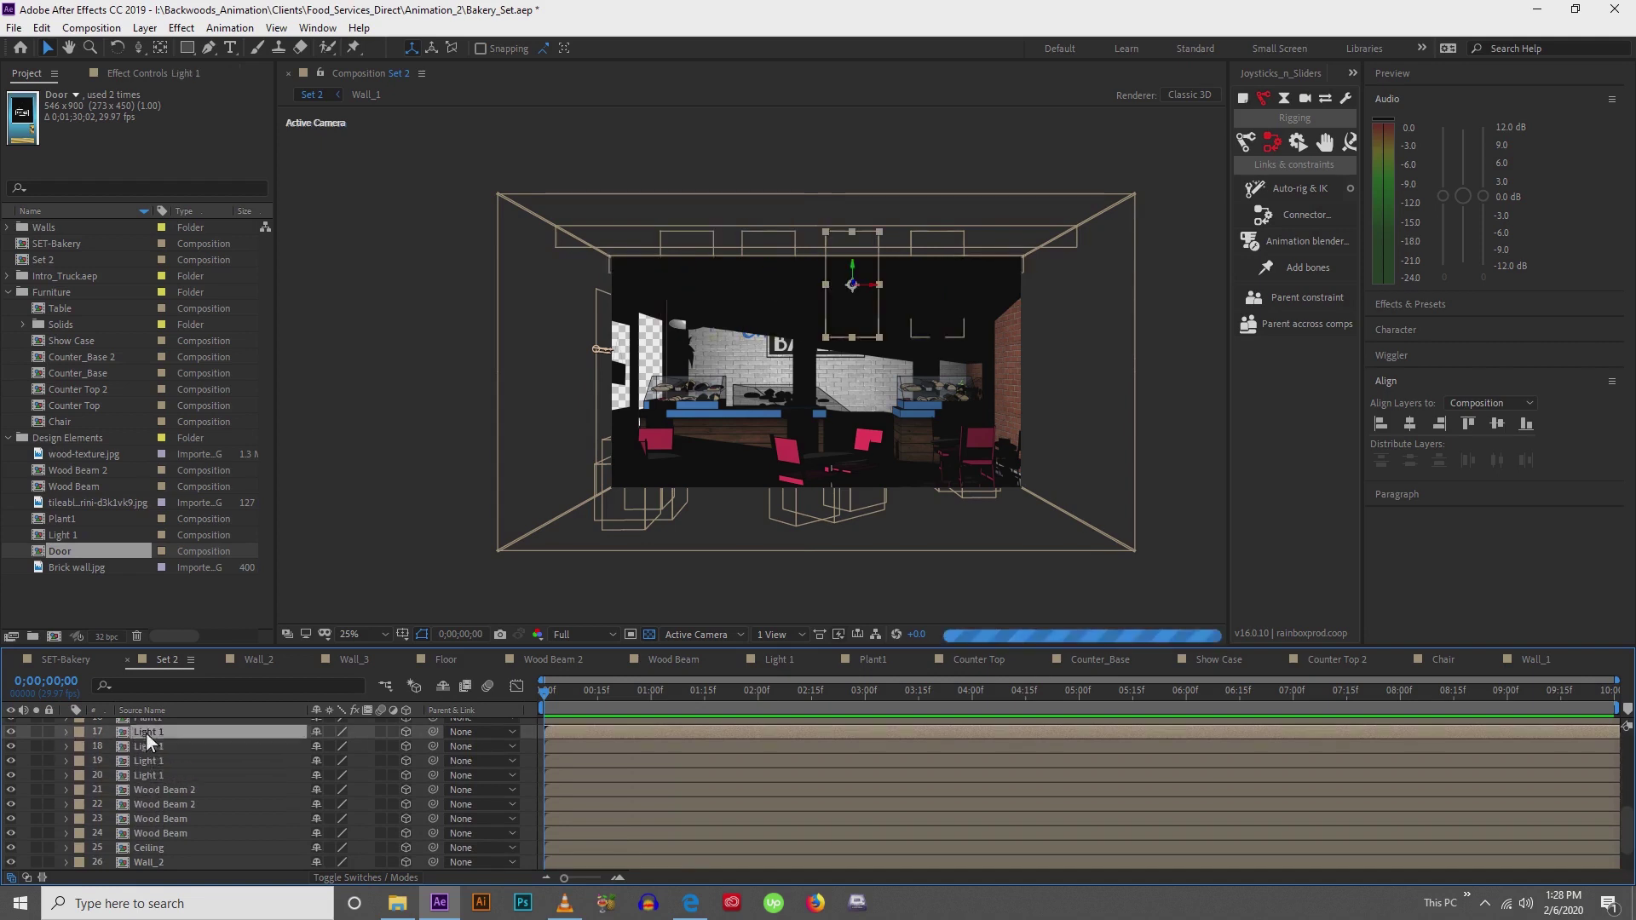
scroll(140, 765, up, 3)
click(143, 763)
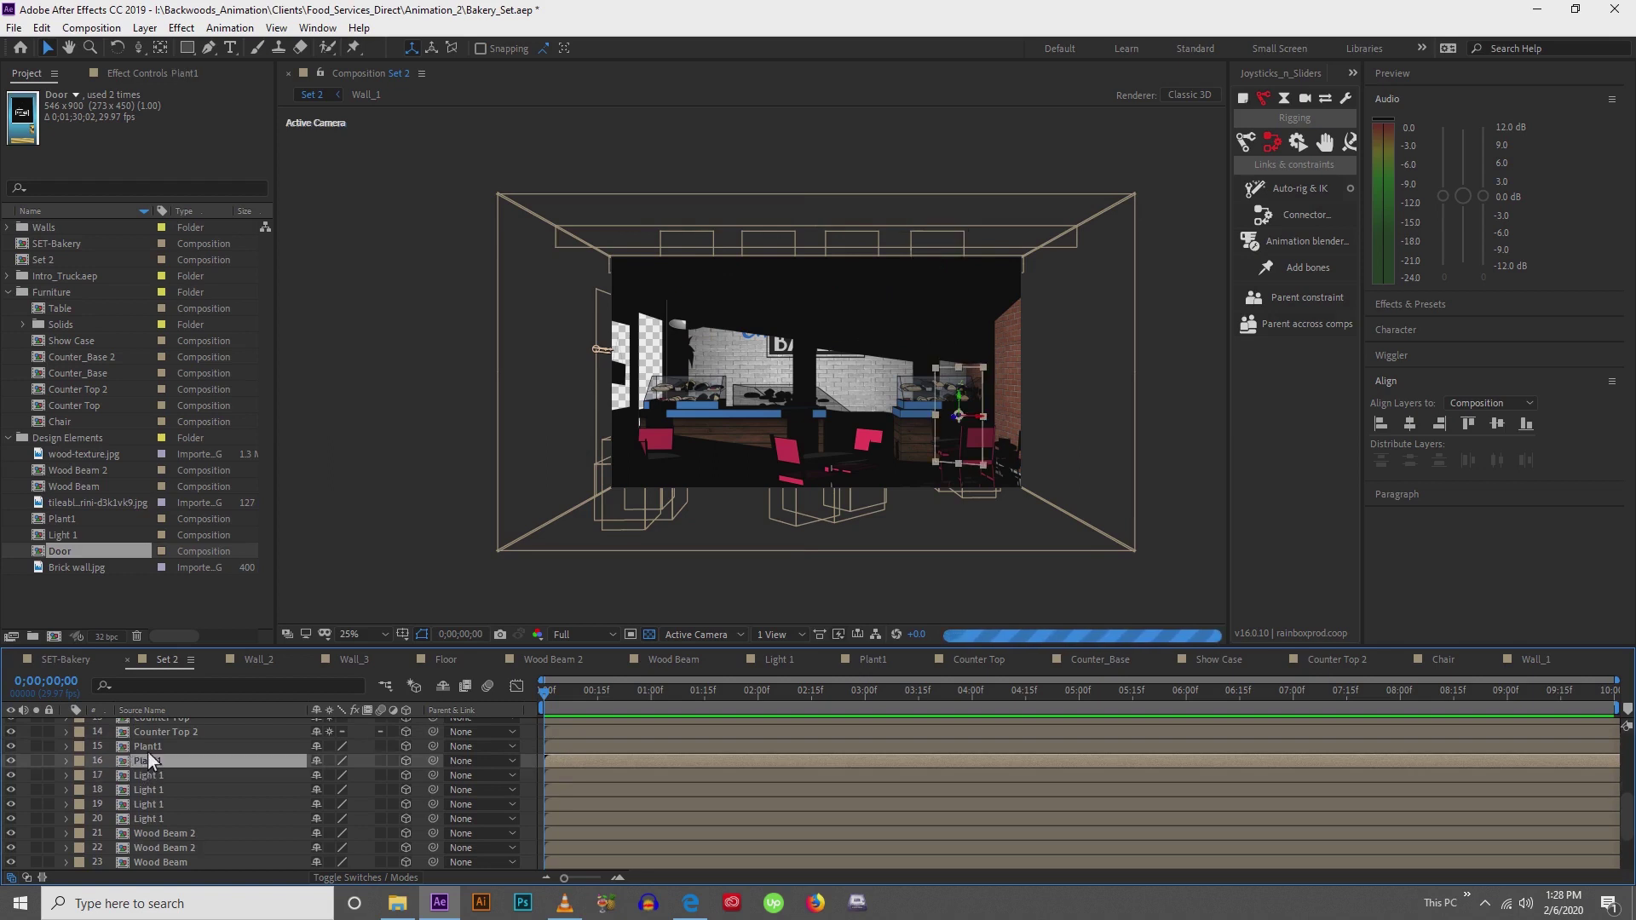
click(147, 749)
scroll(147, 750, up, 3)
click(157, 775)
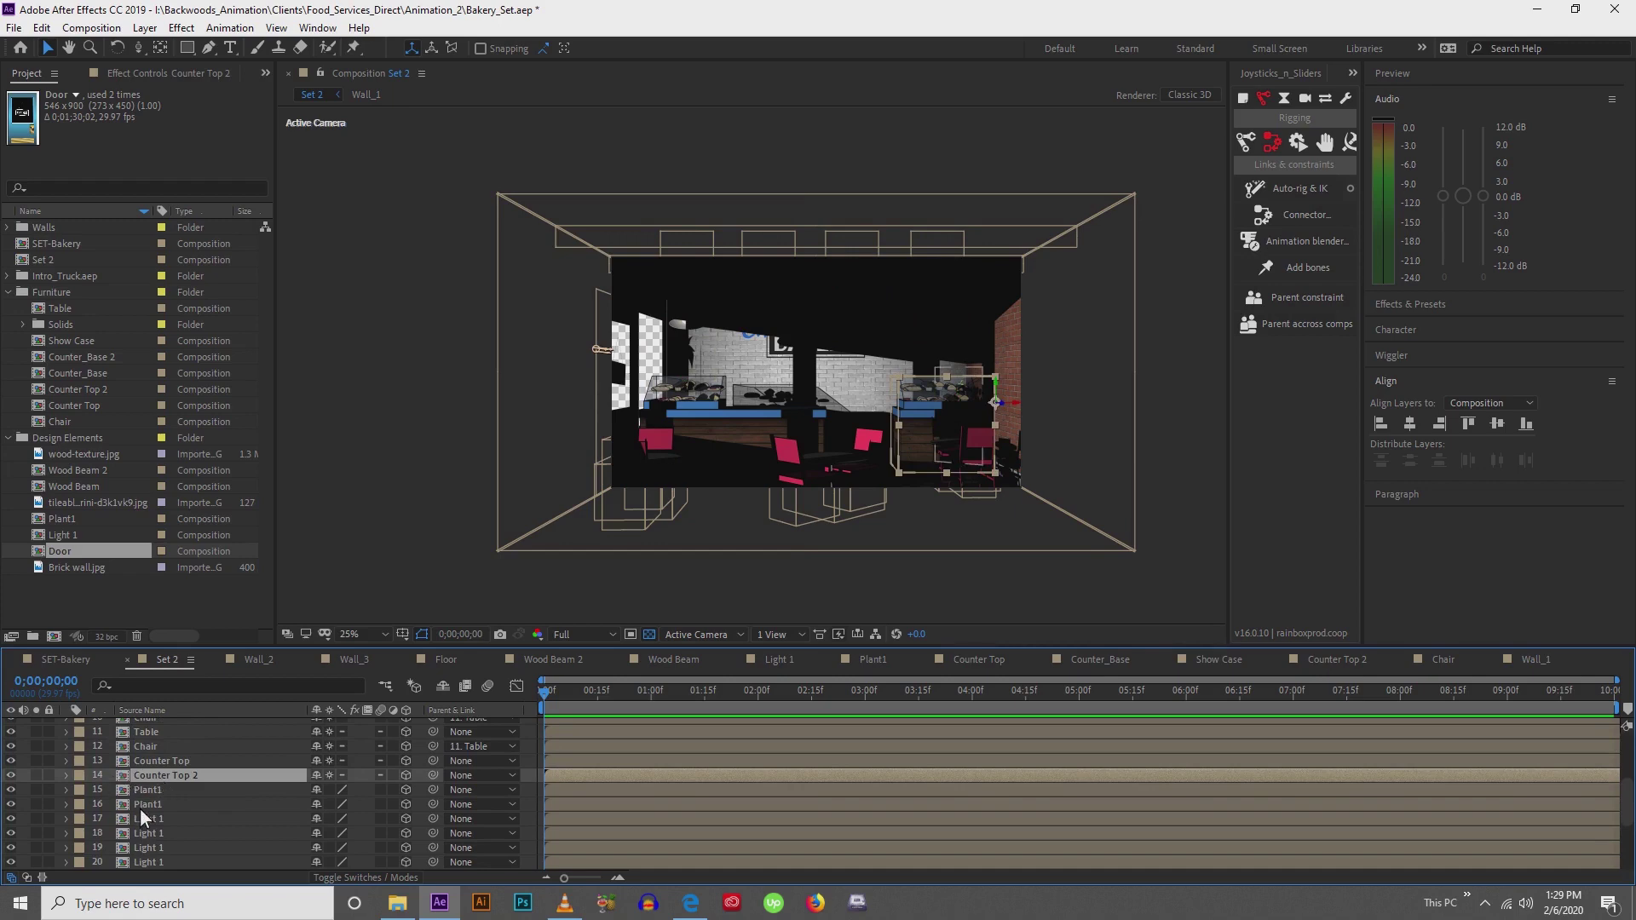
scroll(138, 784, up, 3)
click(148, 790)
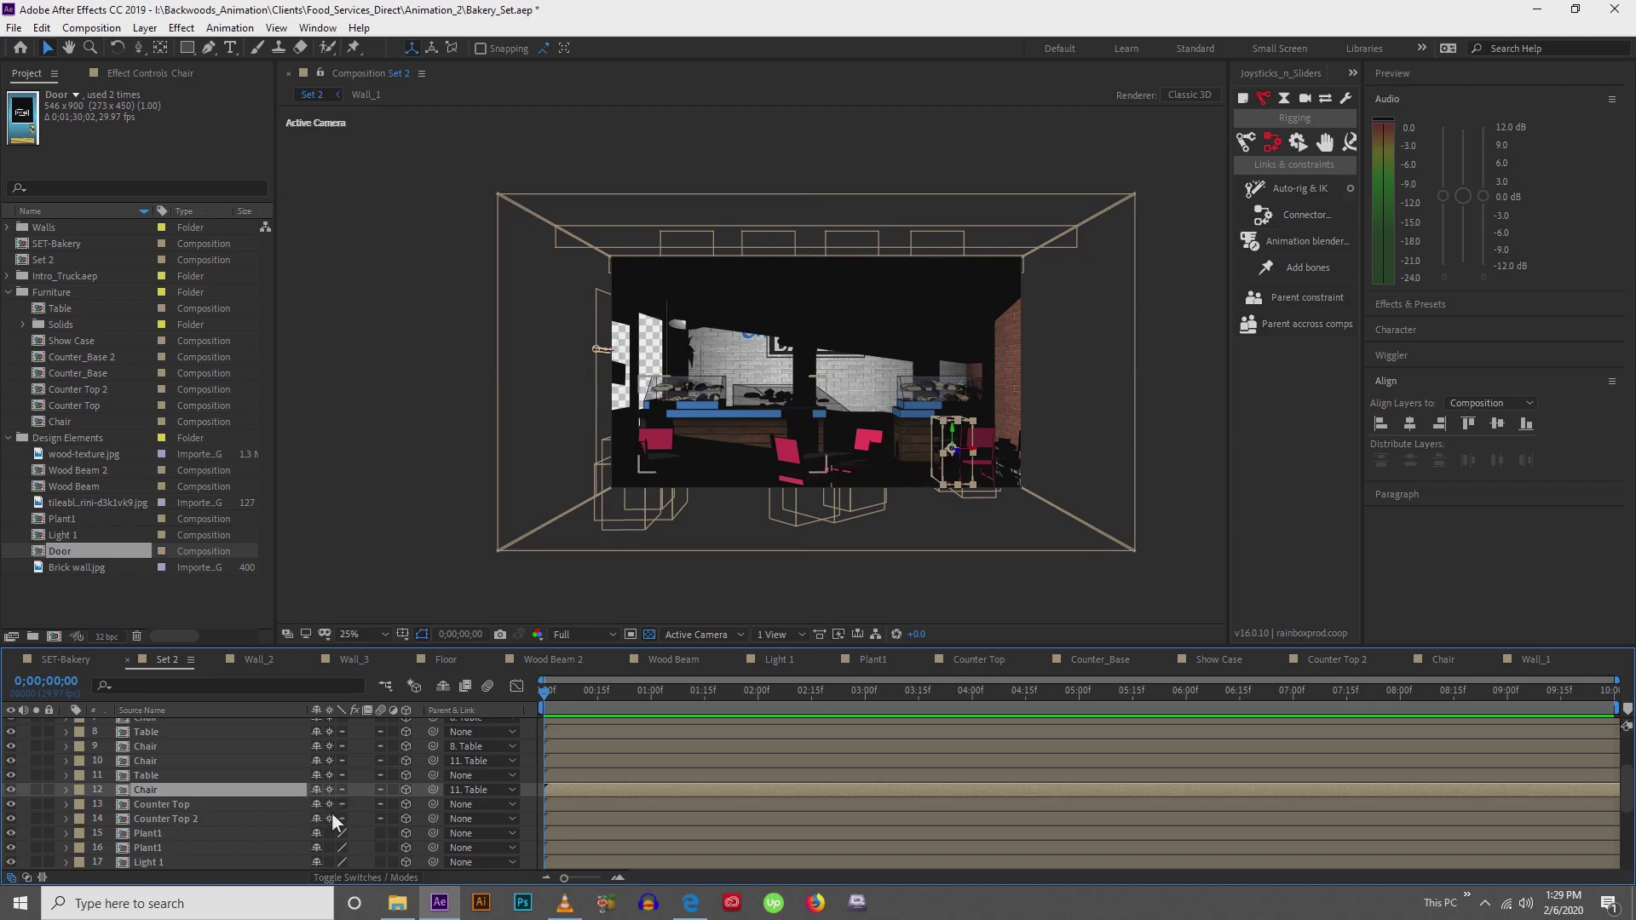
In the Chair composition, delete Camera 1 and inspect Shape Layer 6's material settings
double_click(146, 792)
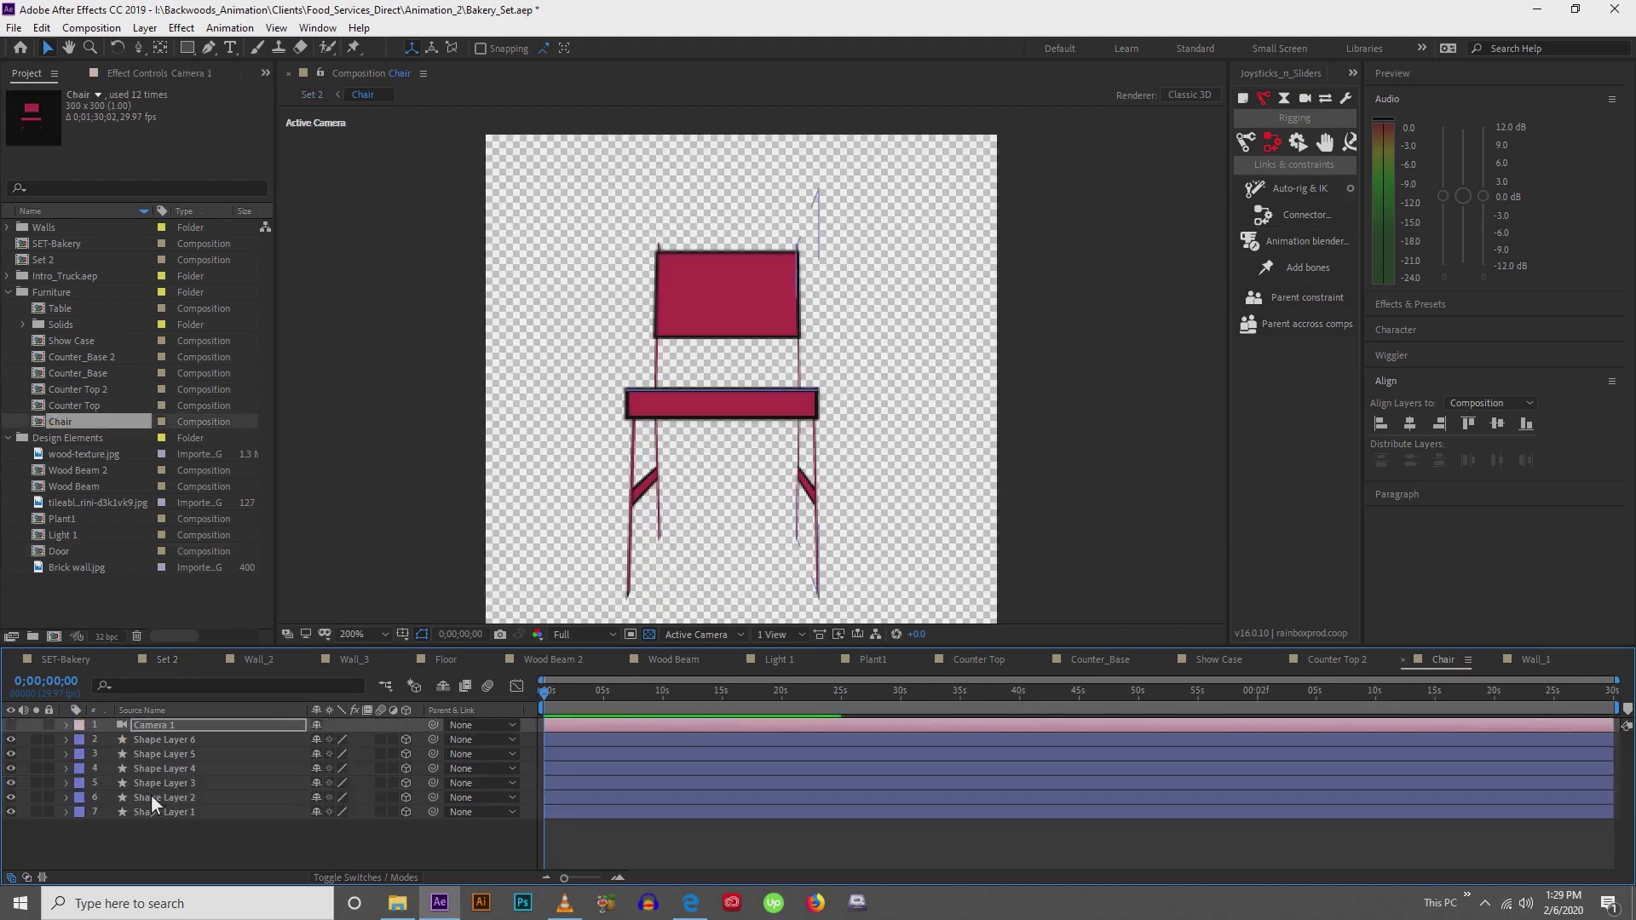
click(141, 728)
key(Delete)
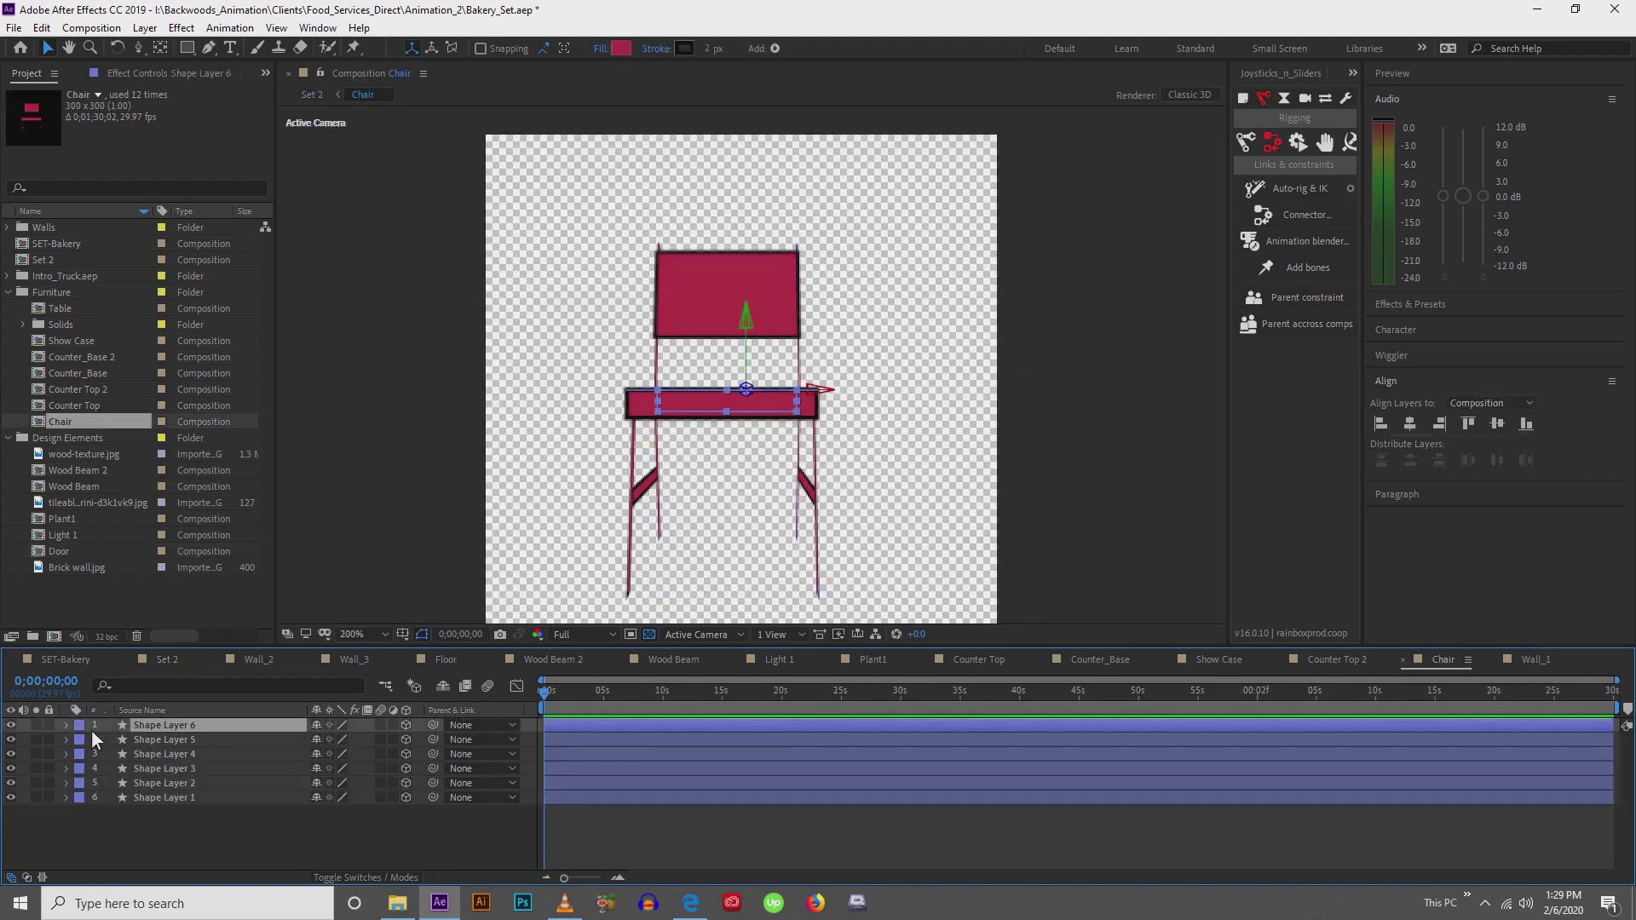
click(66, 726)
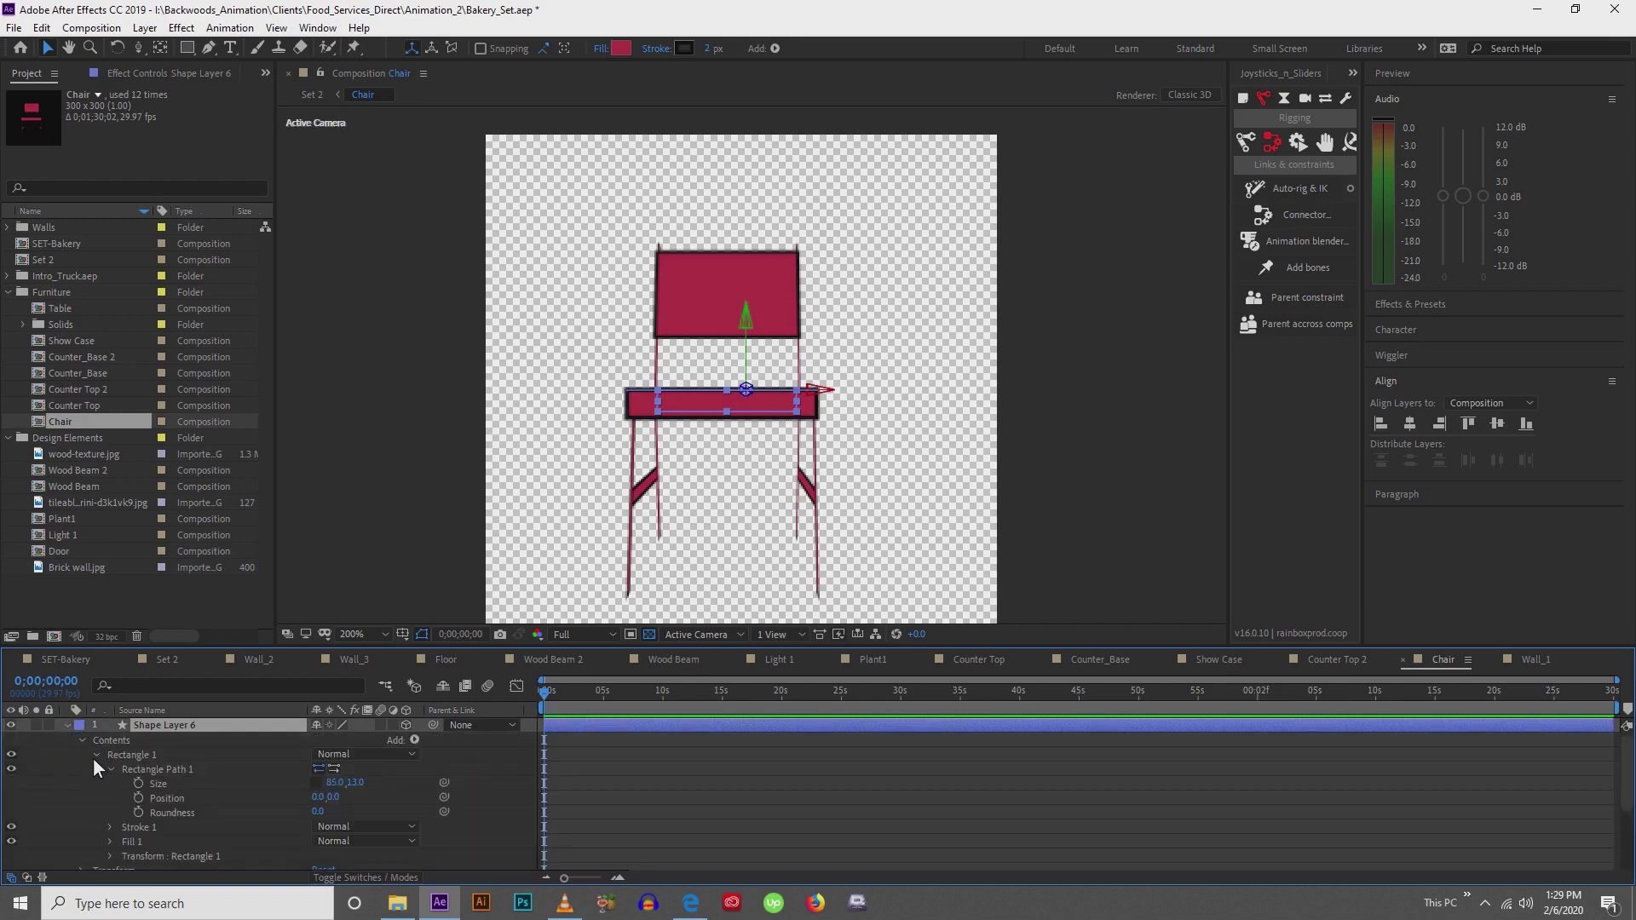
click(80, 798)
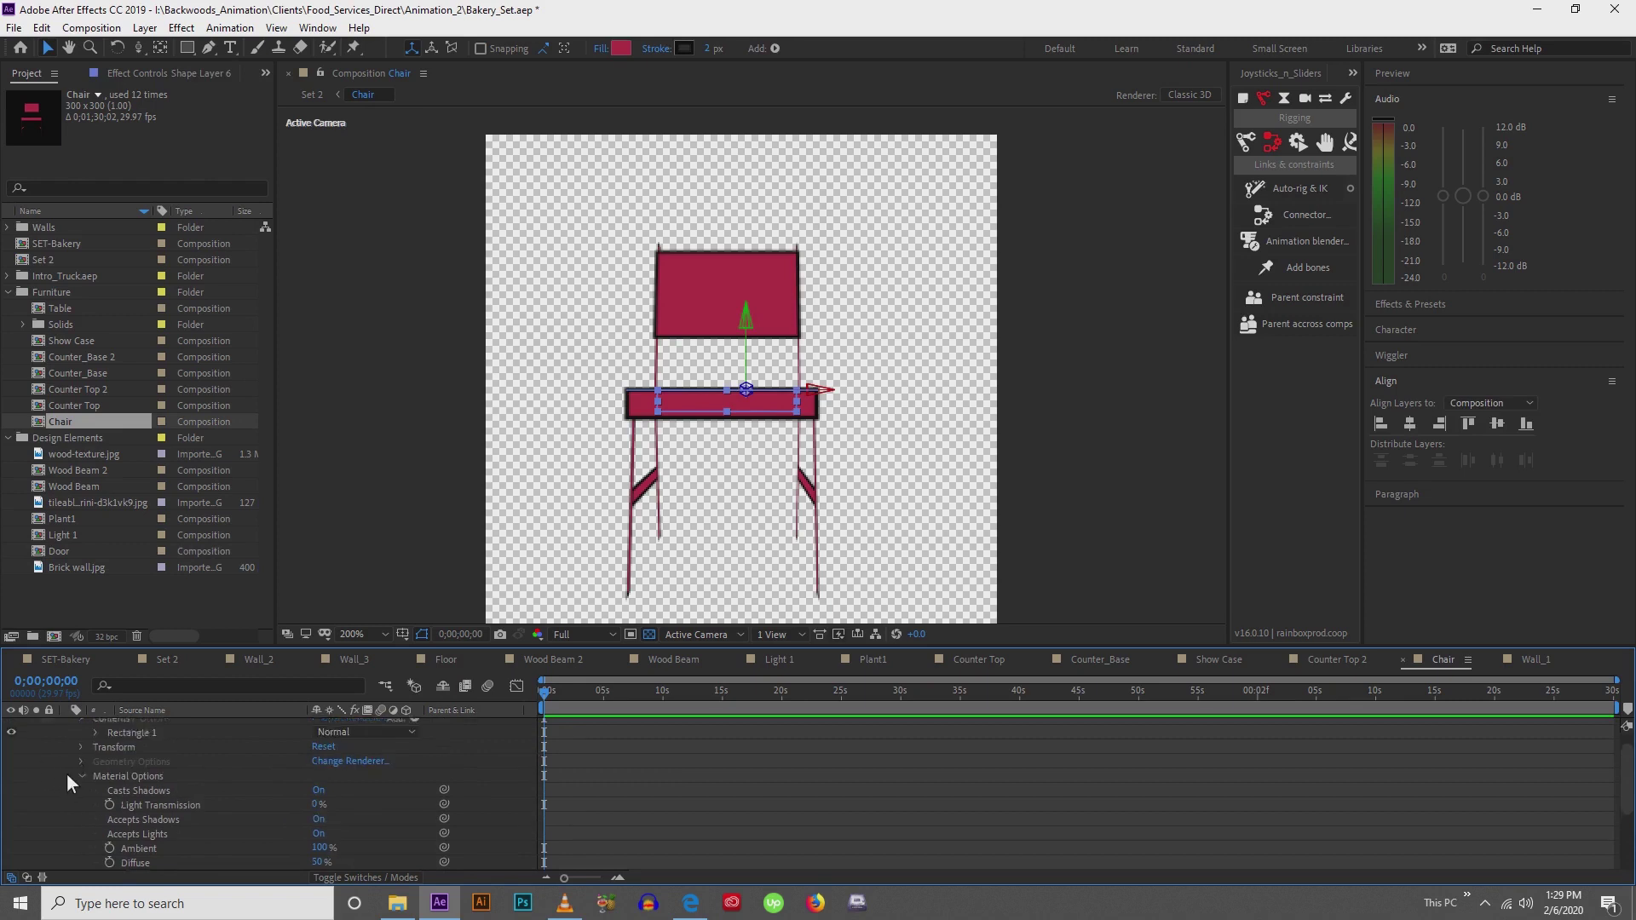
scroll(66, 774, up, 3)
click(67, 726)
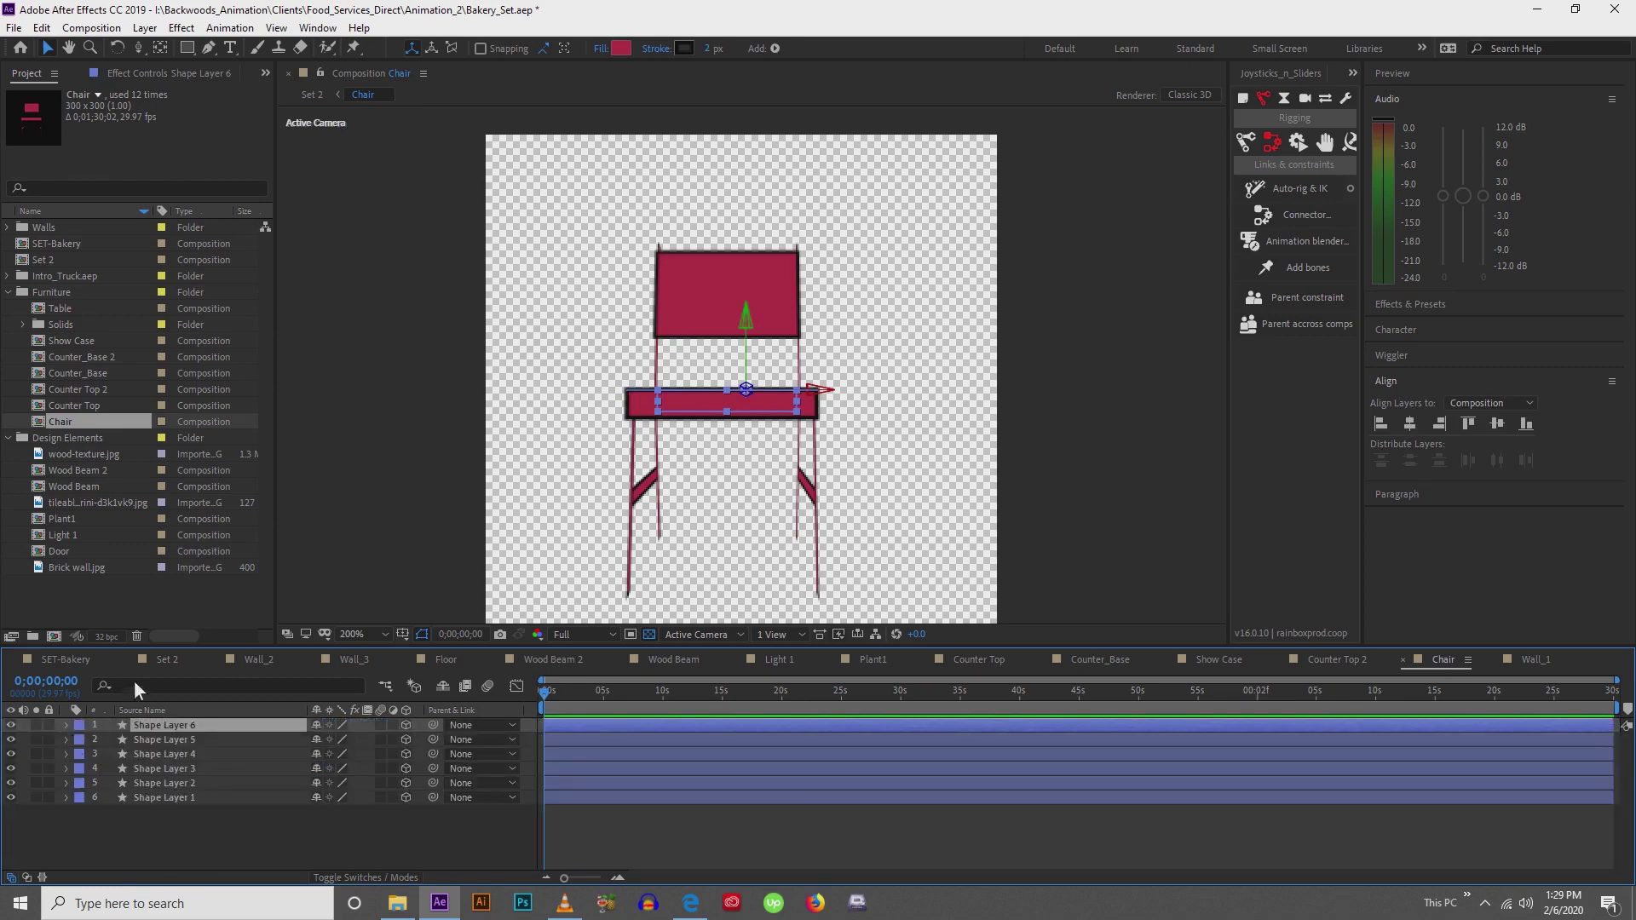
Return to Set 2 and fold away the Chair layer's properties
click(167, 660)
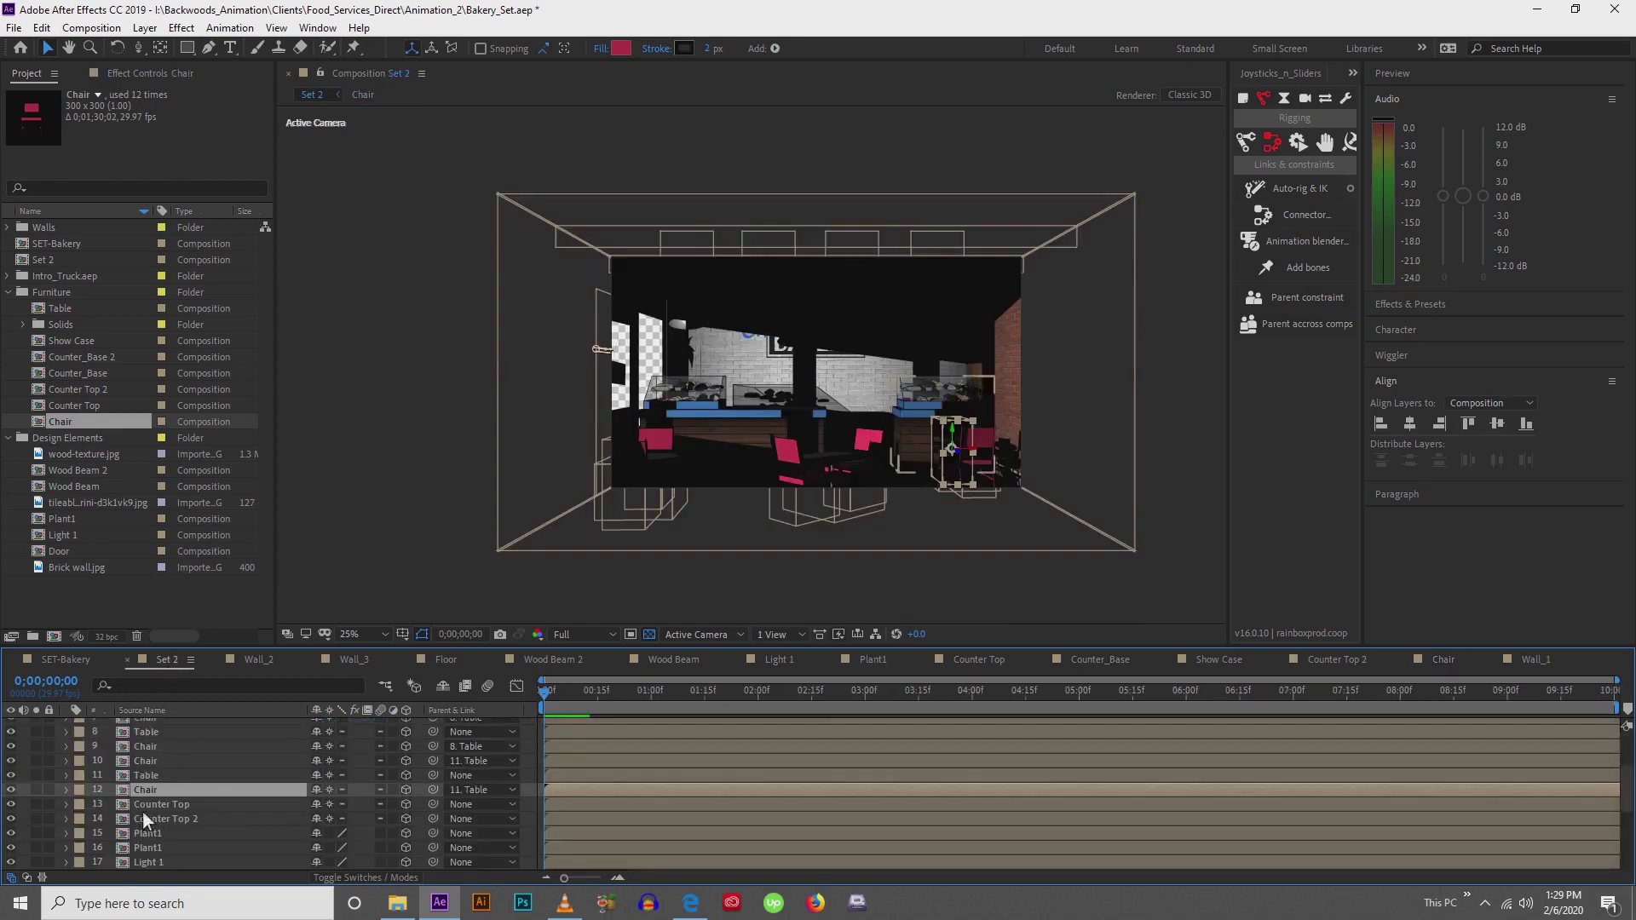
click(67, 793)
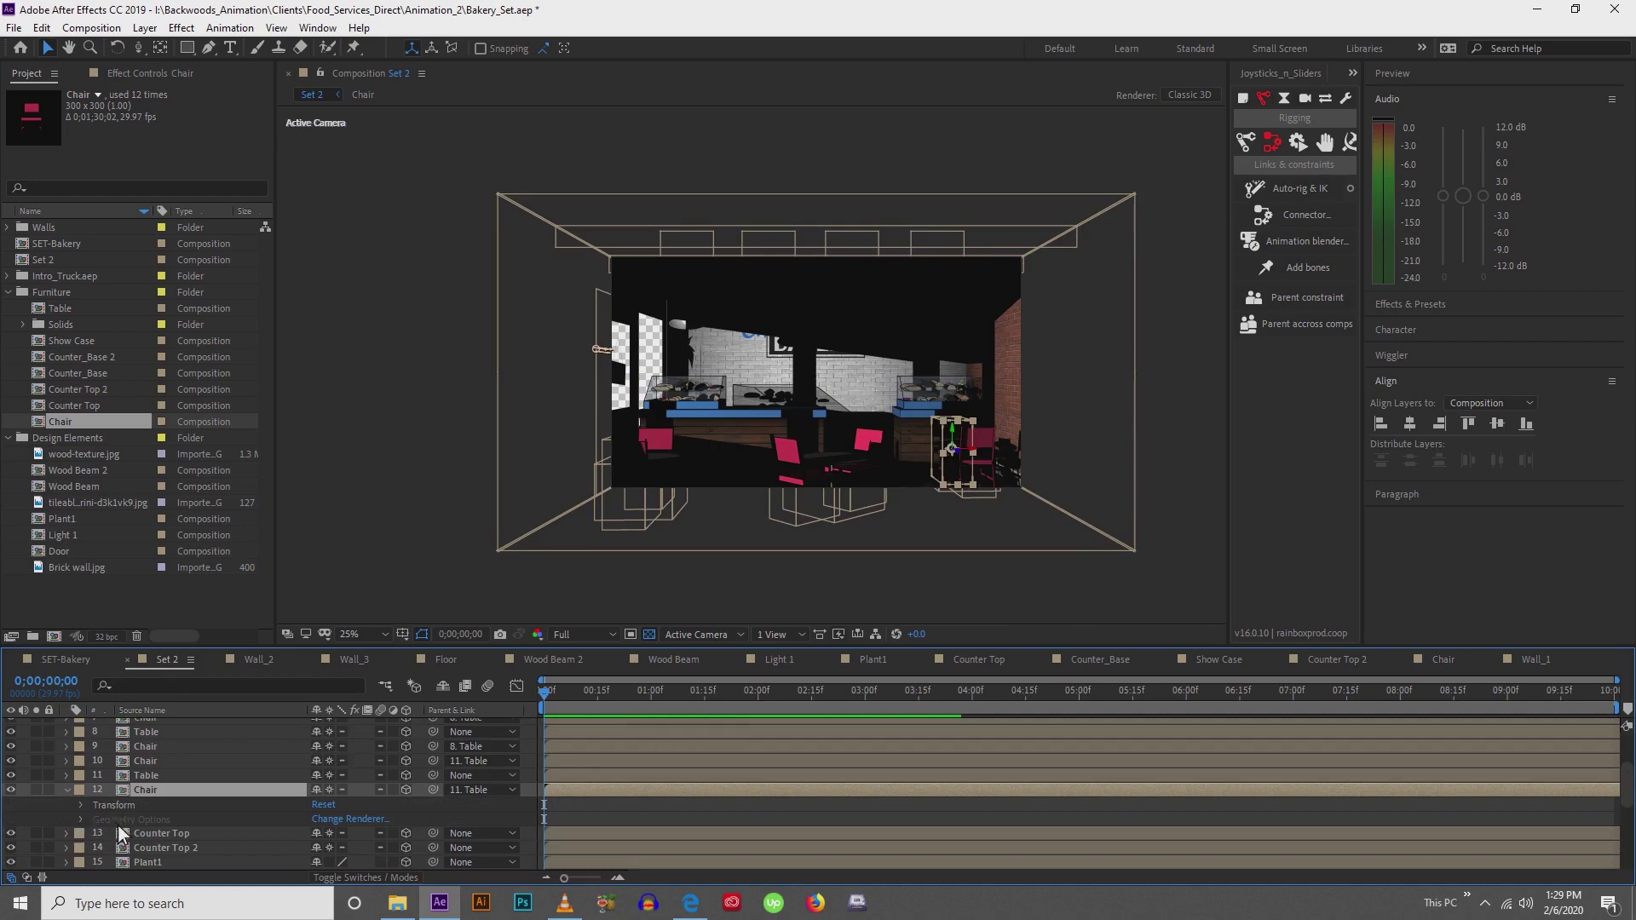
double_click(151, 791)
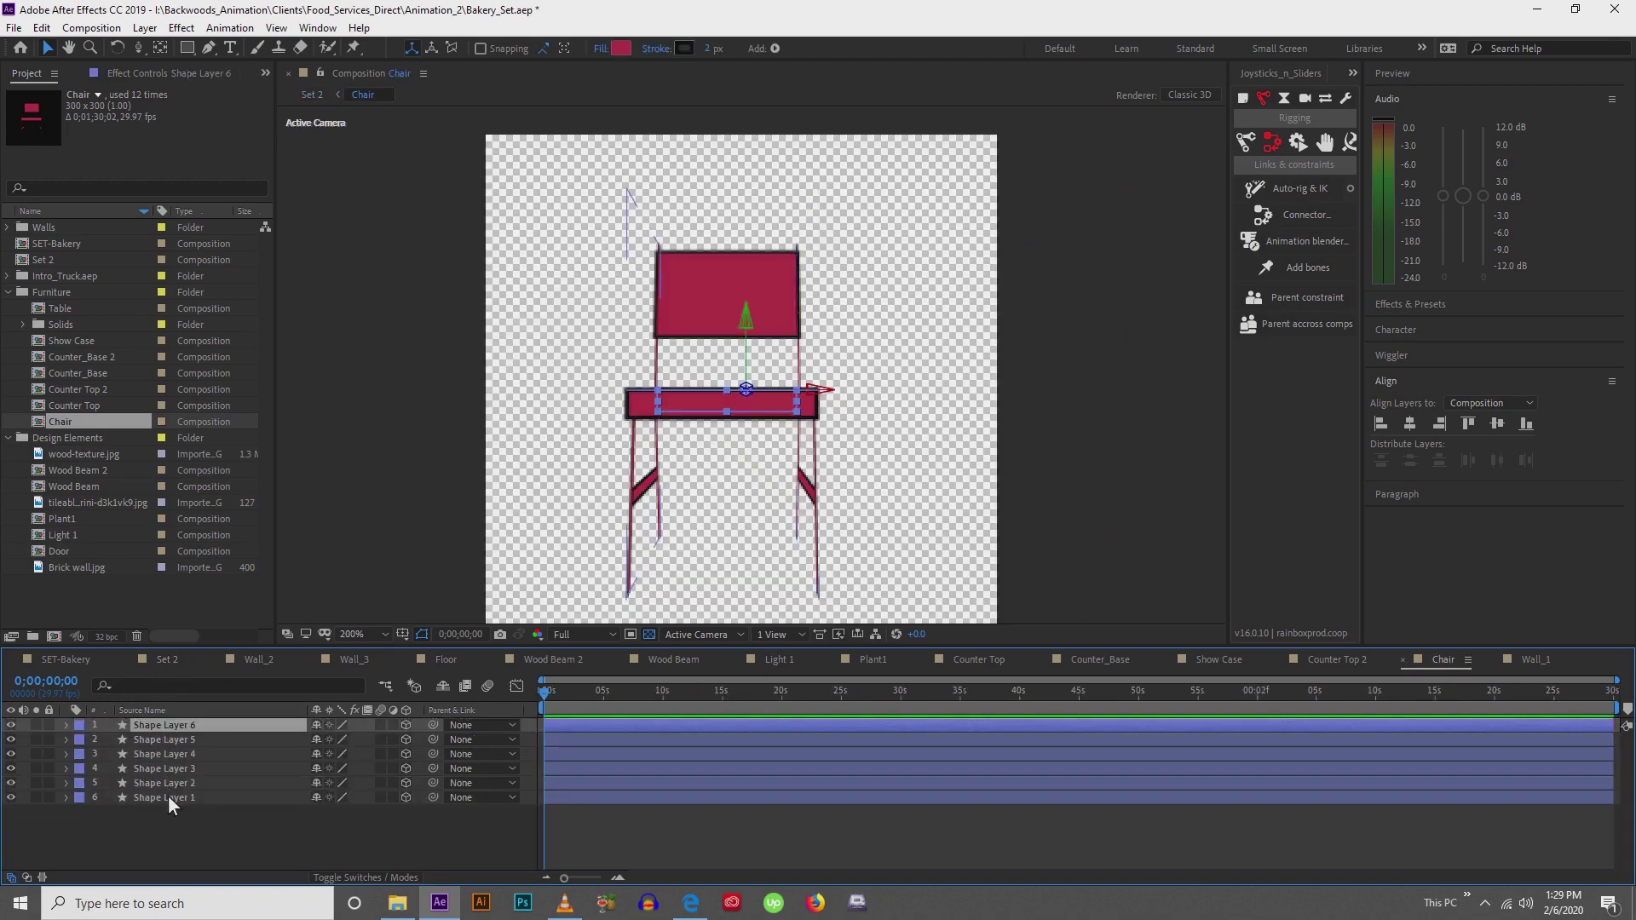
click(167, 659)
click(61, 790)
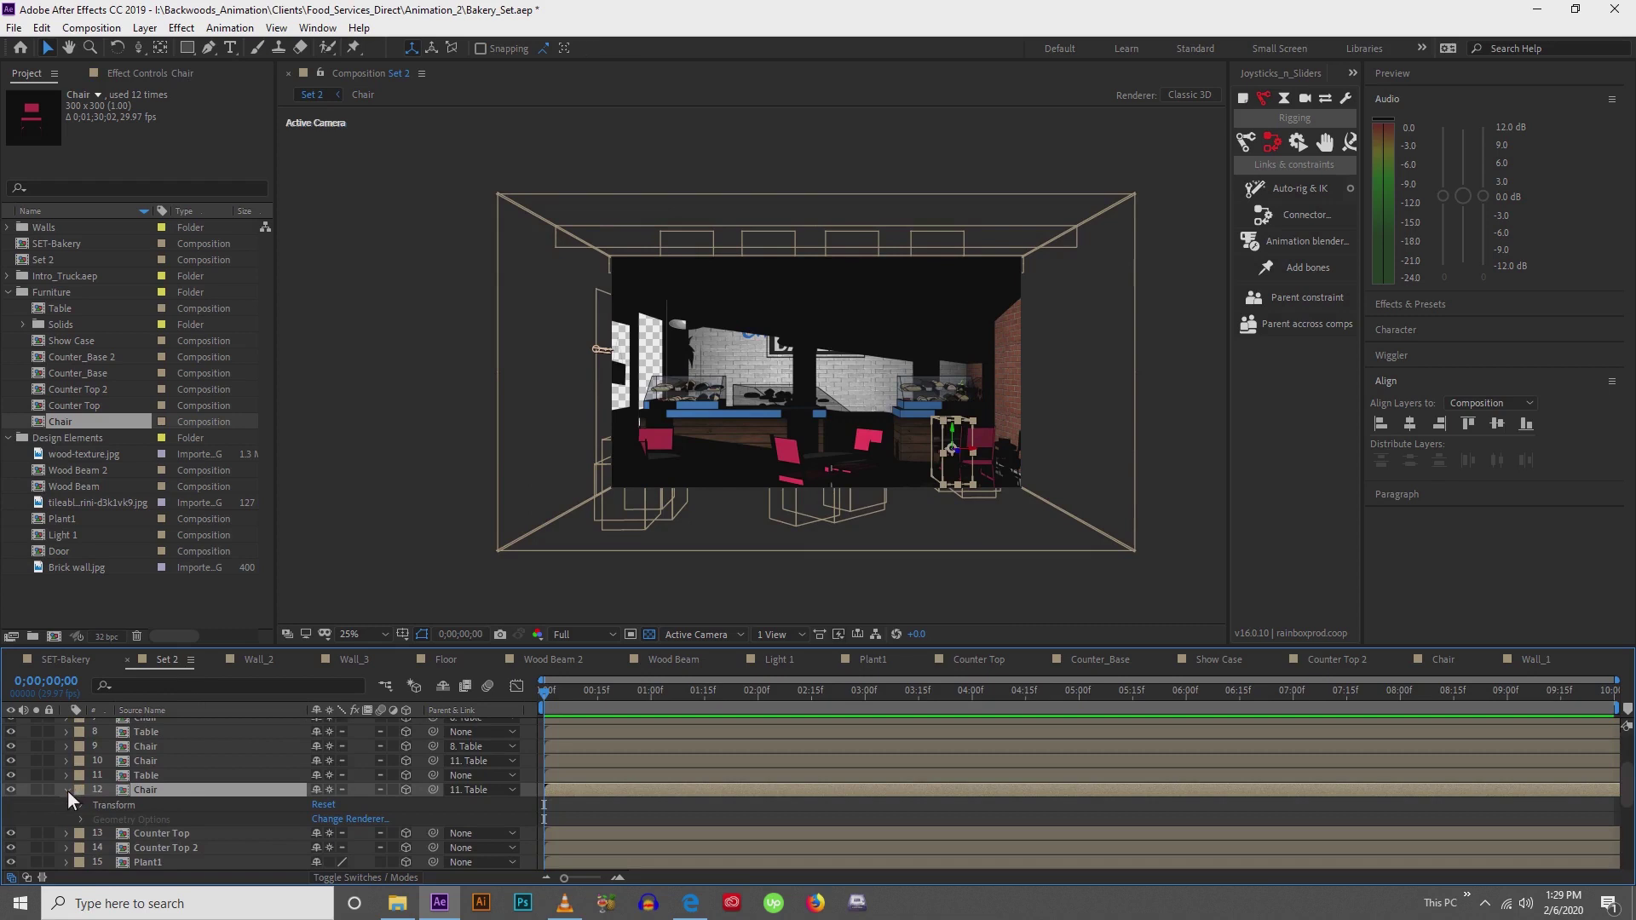
click(68, 790)
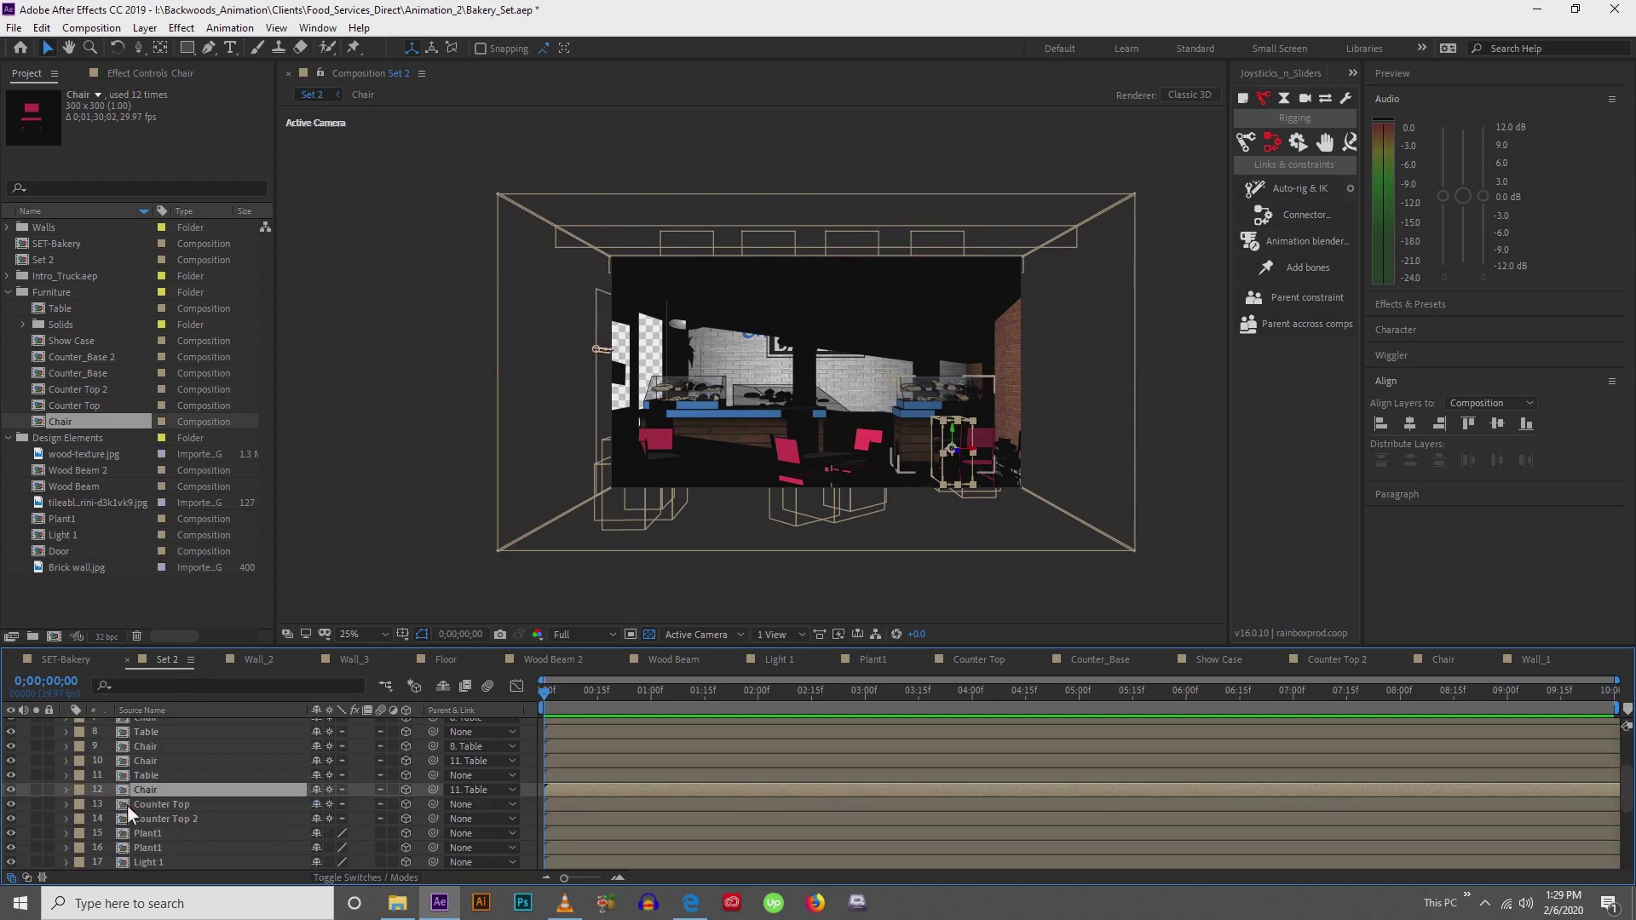
scroll(126, 805, up, 4)
Inspect the Door, Chair, Floor, Wall_3, Ceiling and Wood Beam 2 layers in turn
click(152, 754)
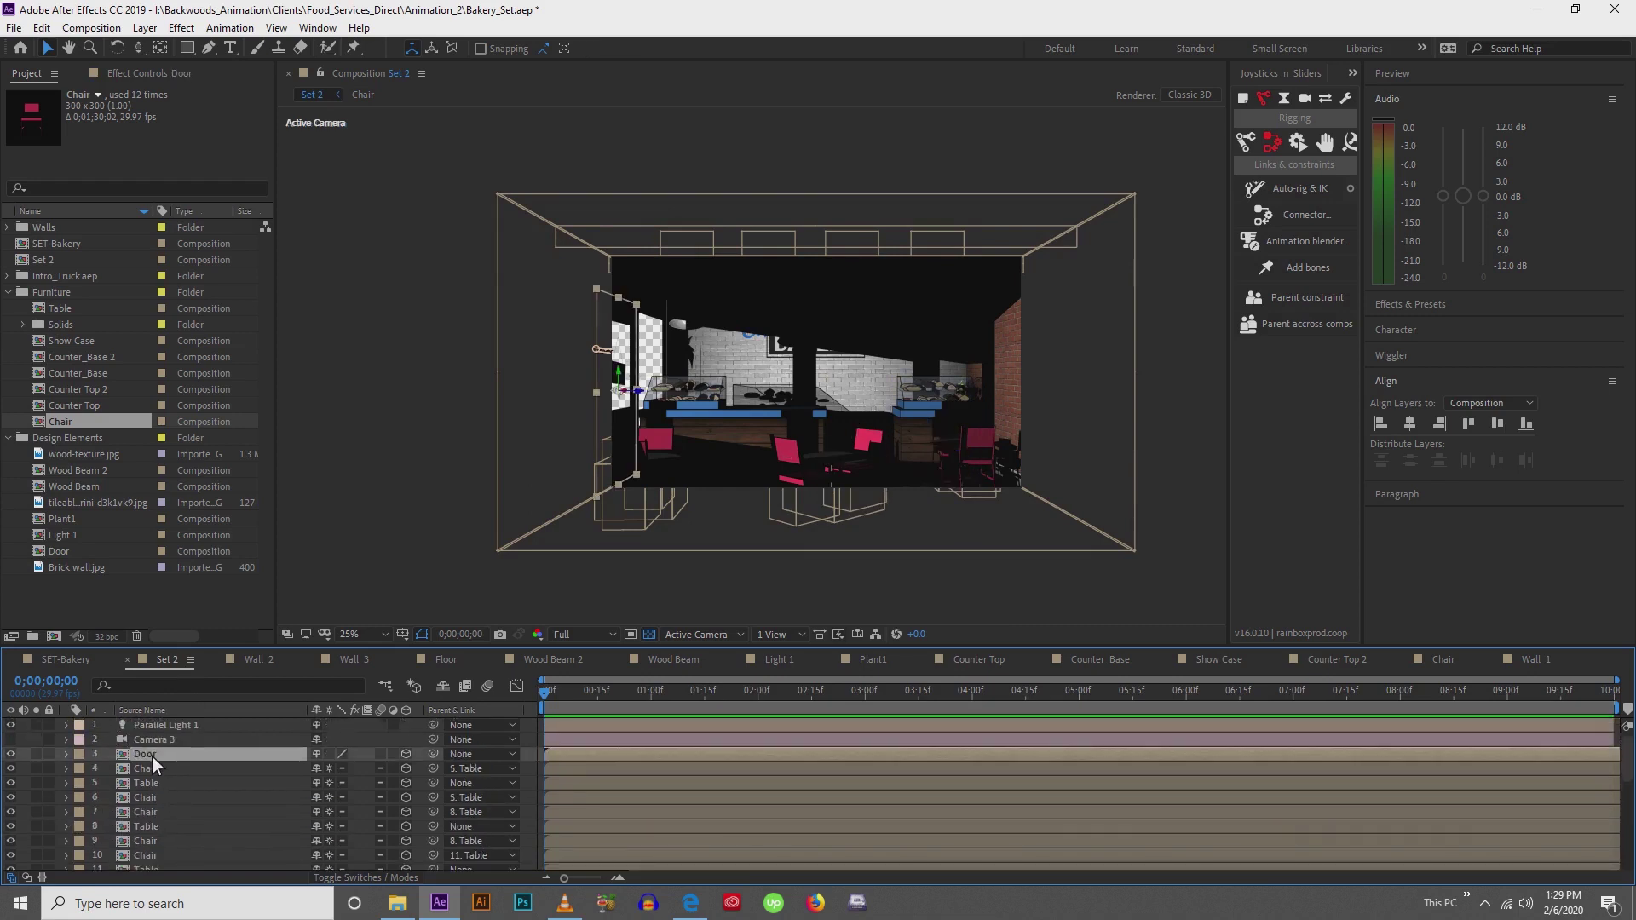
key(Return)
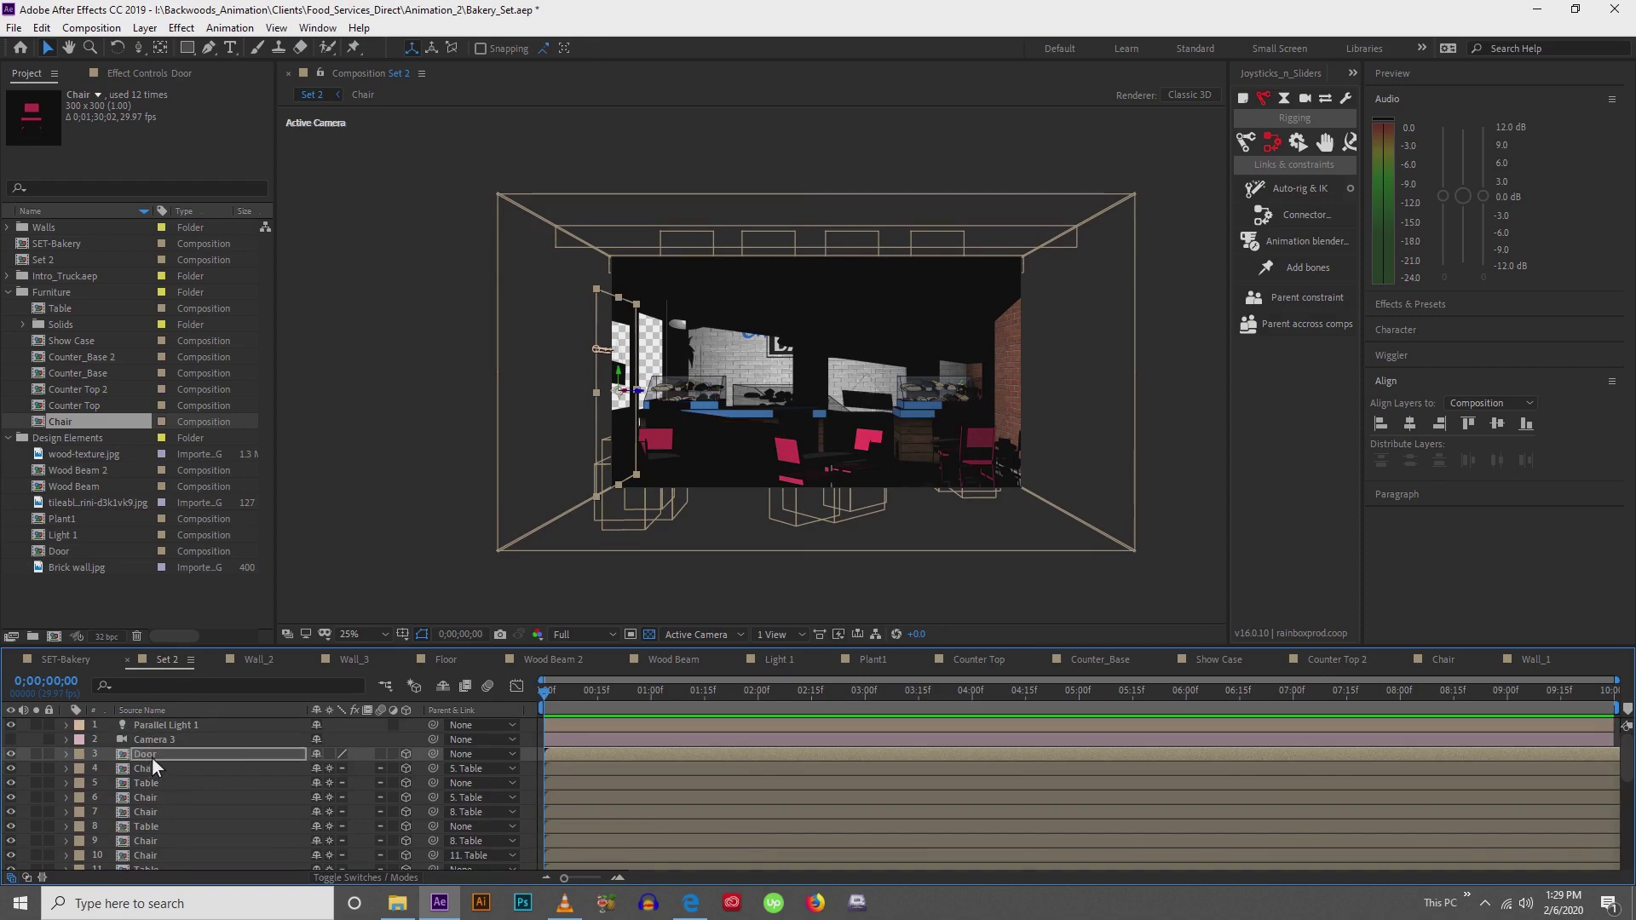
click(145, 768)
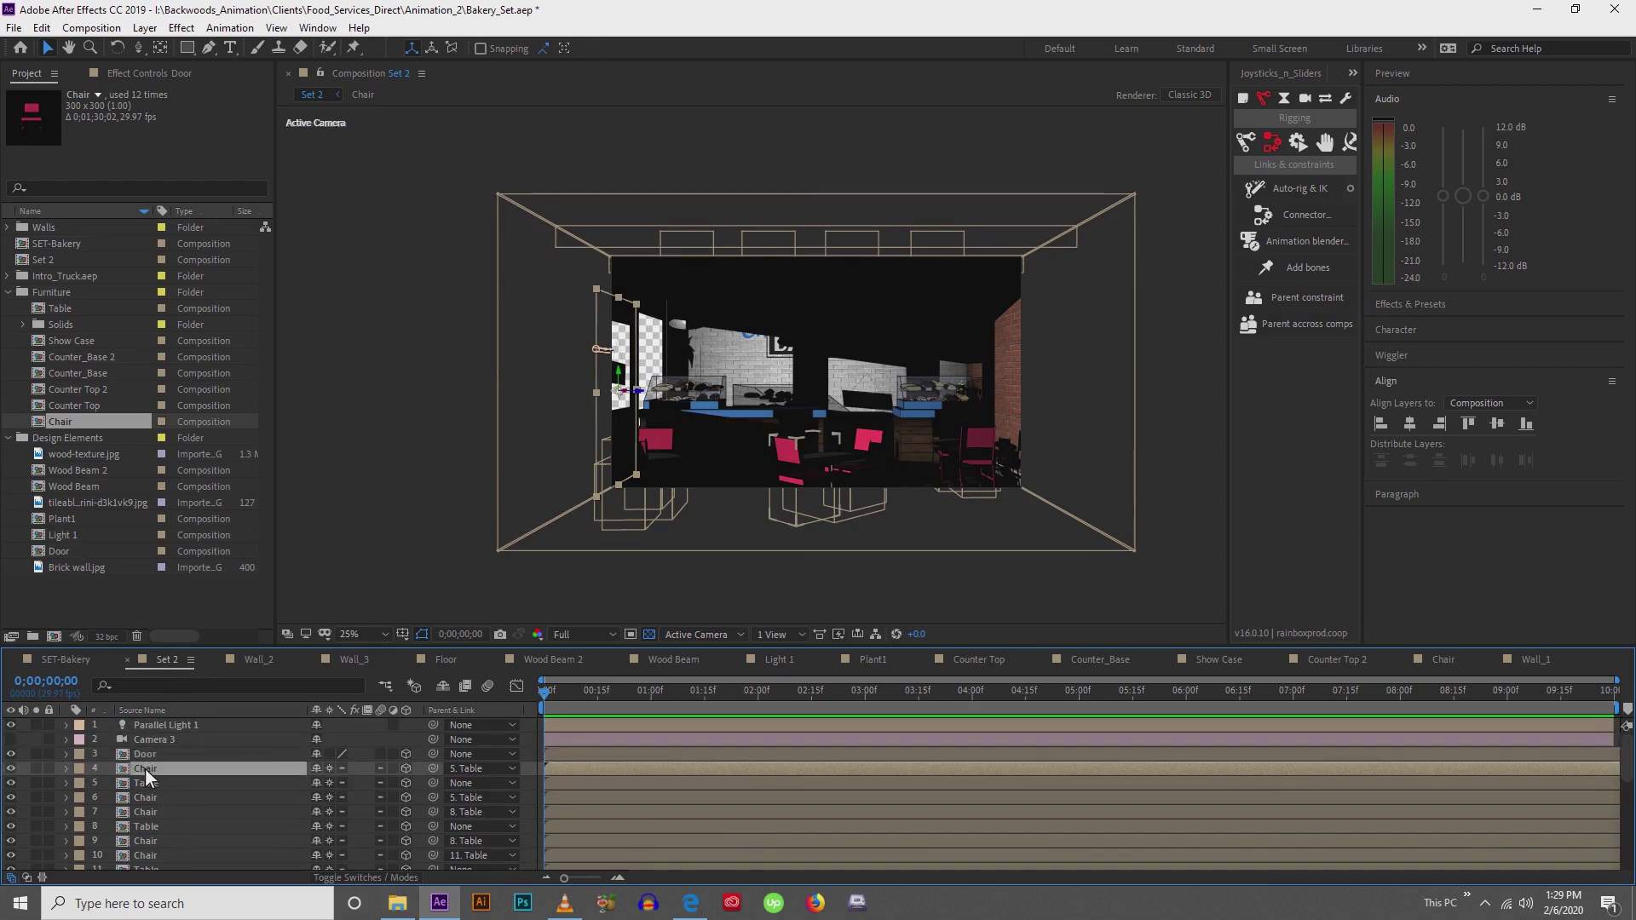
scroll(145, 792, down, 6)
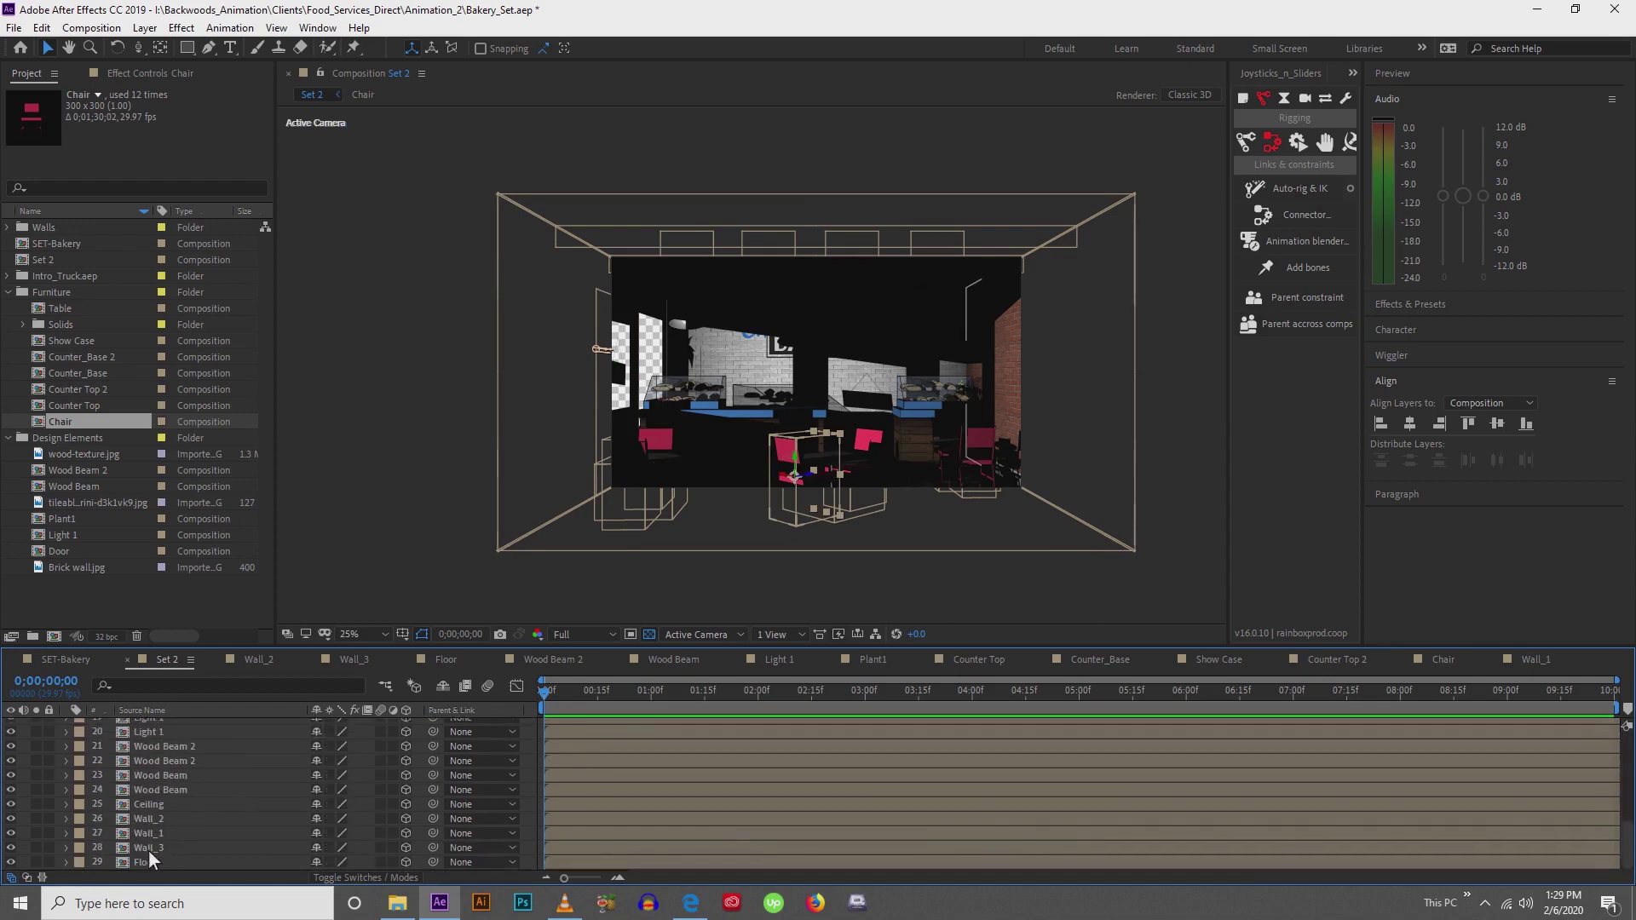
click(147, 862)
click(144, 847)
click(141, 804)
click(151, 761)
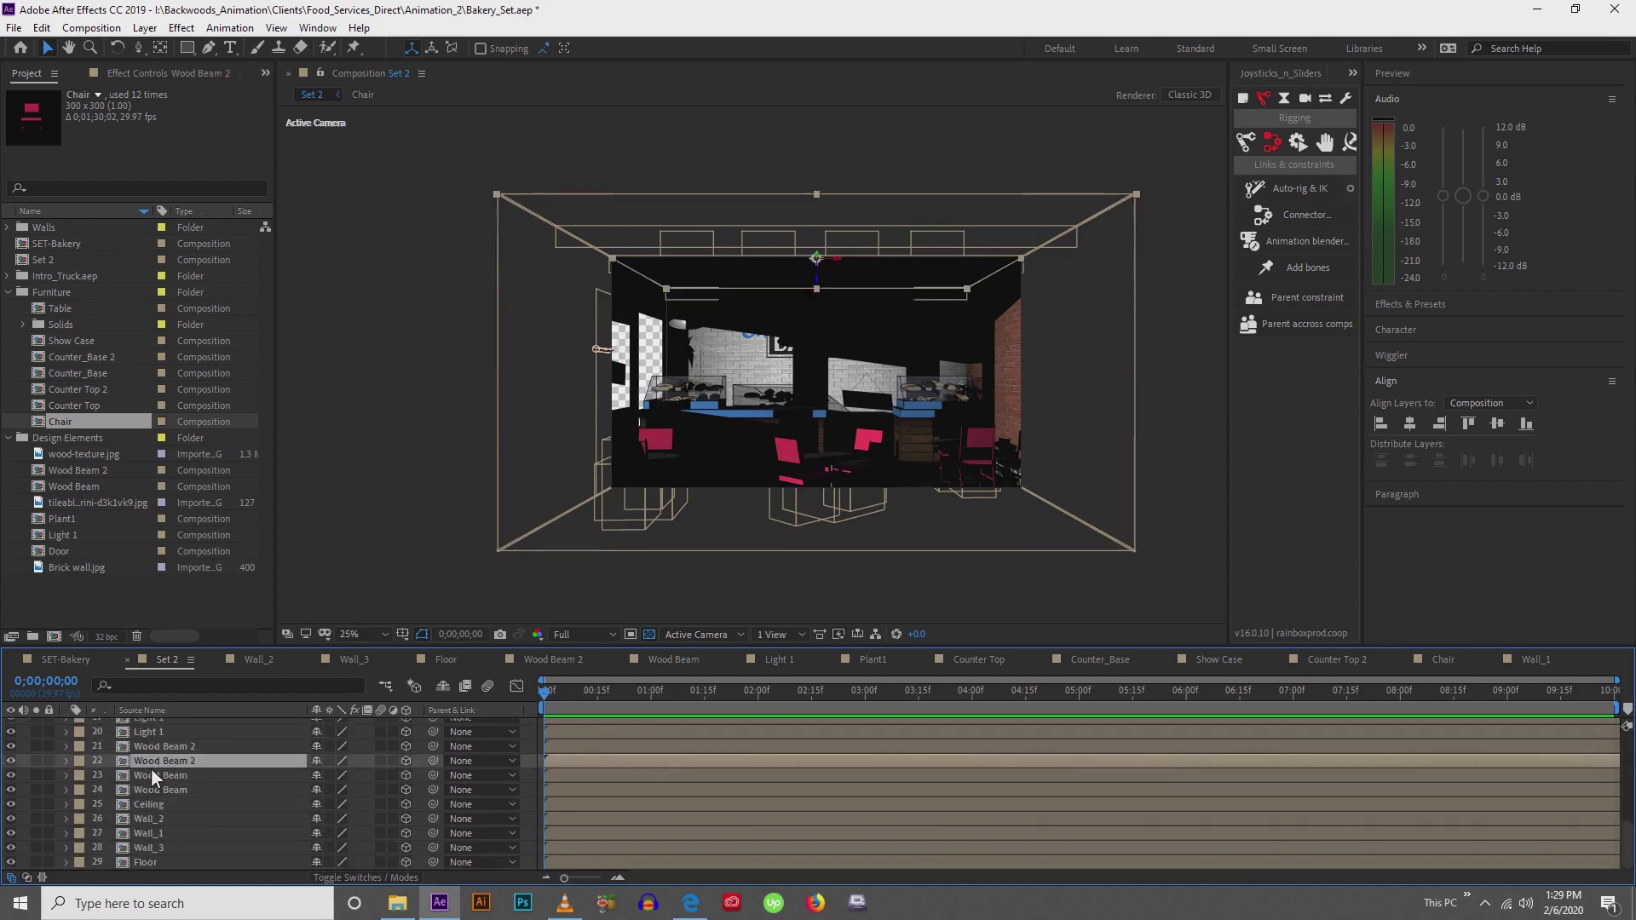
Select Parallel Light 1 in the viewer
scroll(154, 758, up, 8)
scroll(154, 754, up, 2)
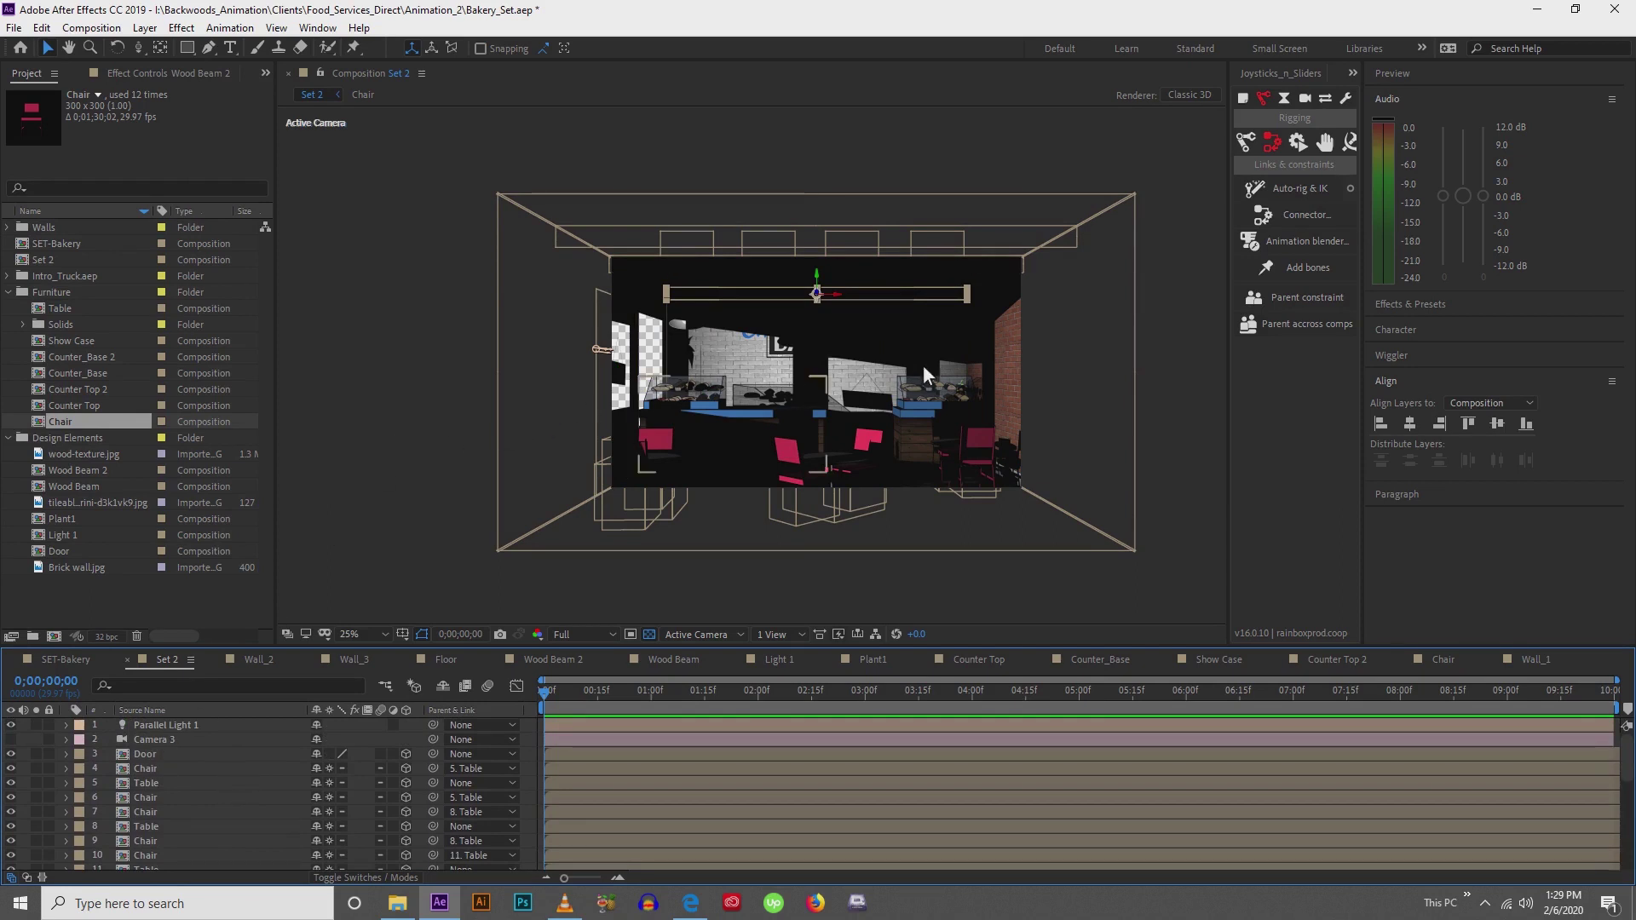
click(599, 347)
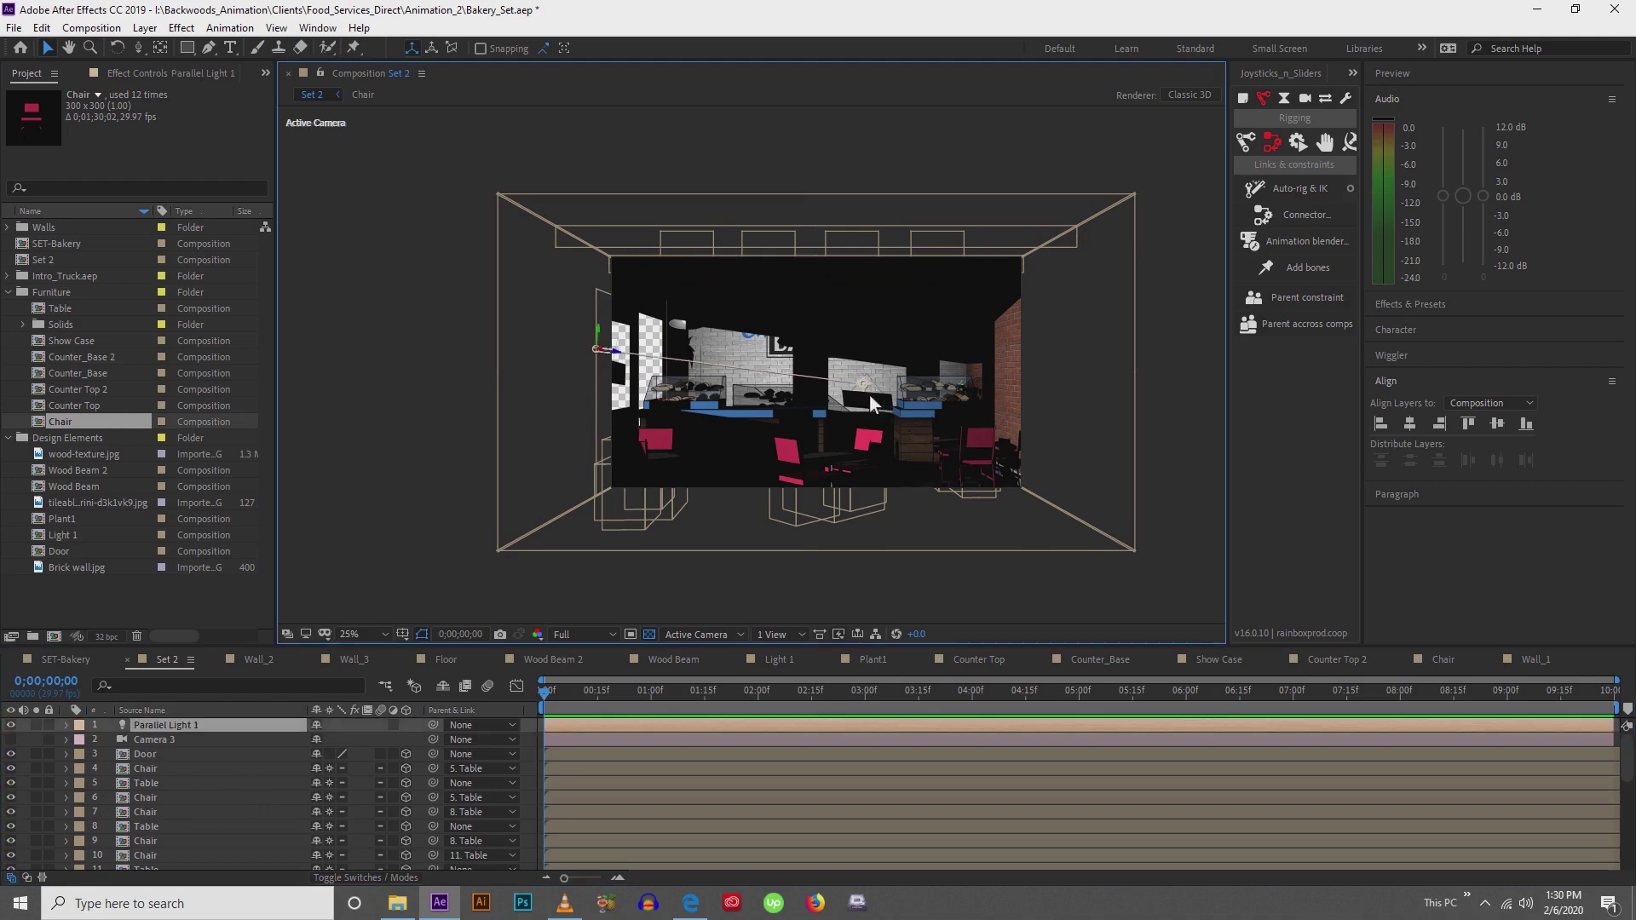
Set Parallel Light 1's Point of Interest to 1790.3, 681.1, -98.4
click(67, 725)
click(82, 754)
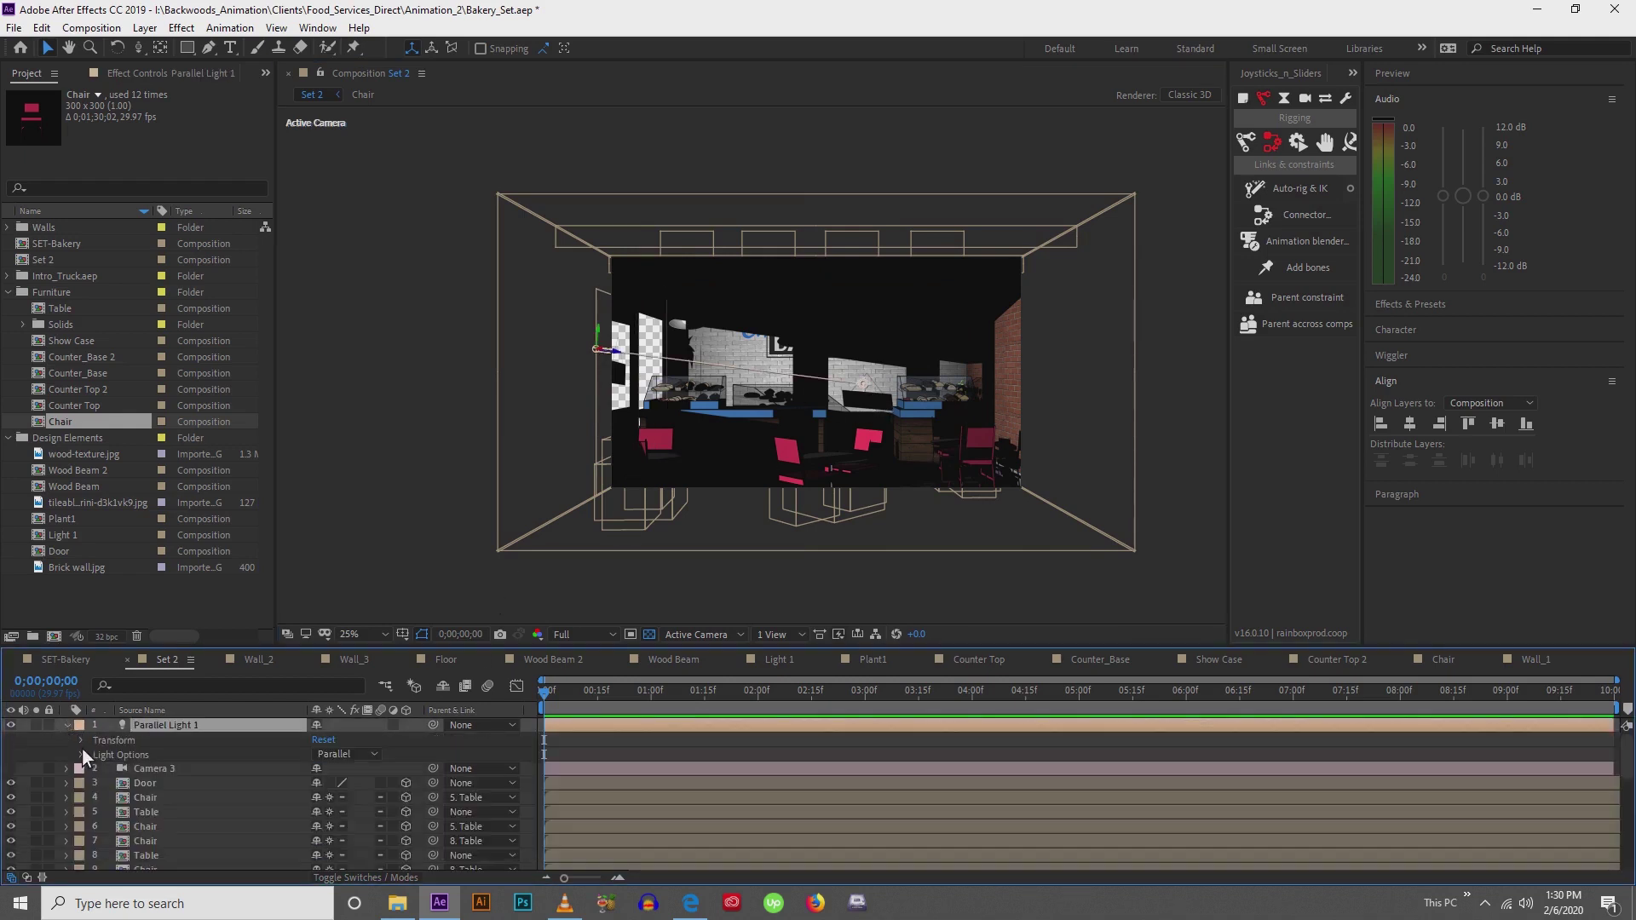
click(81, 741)
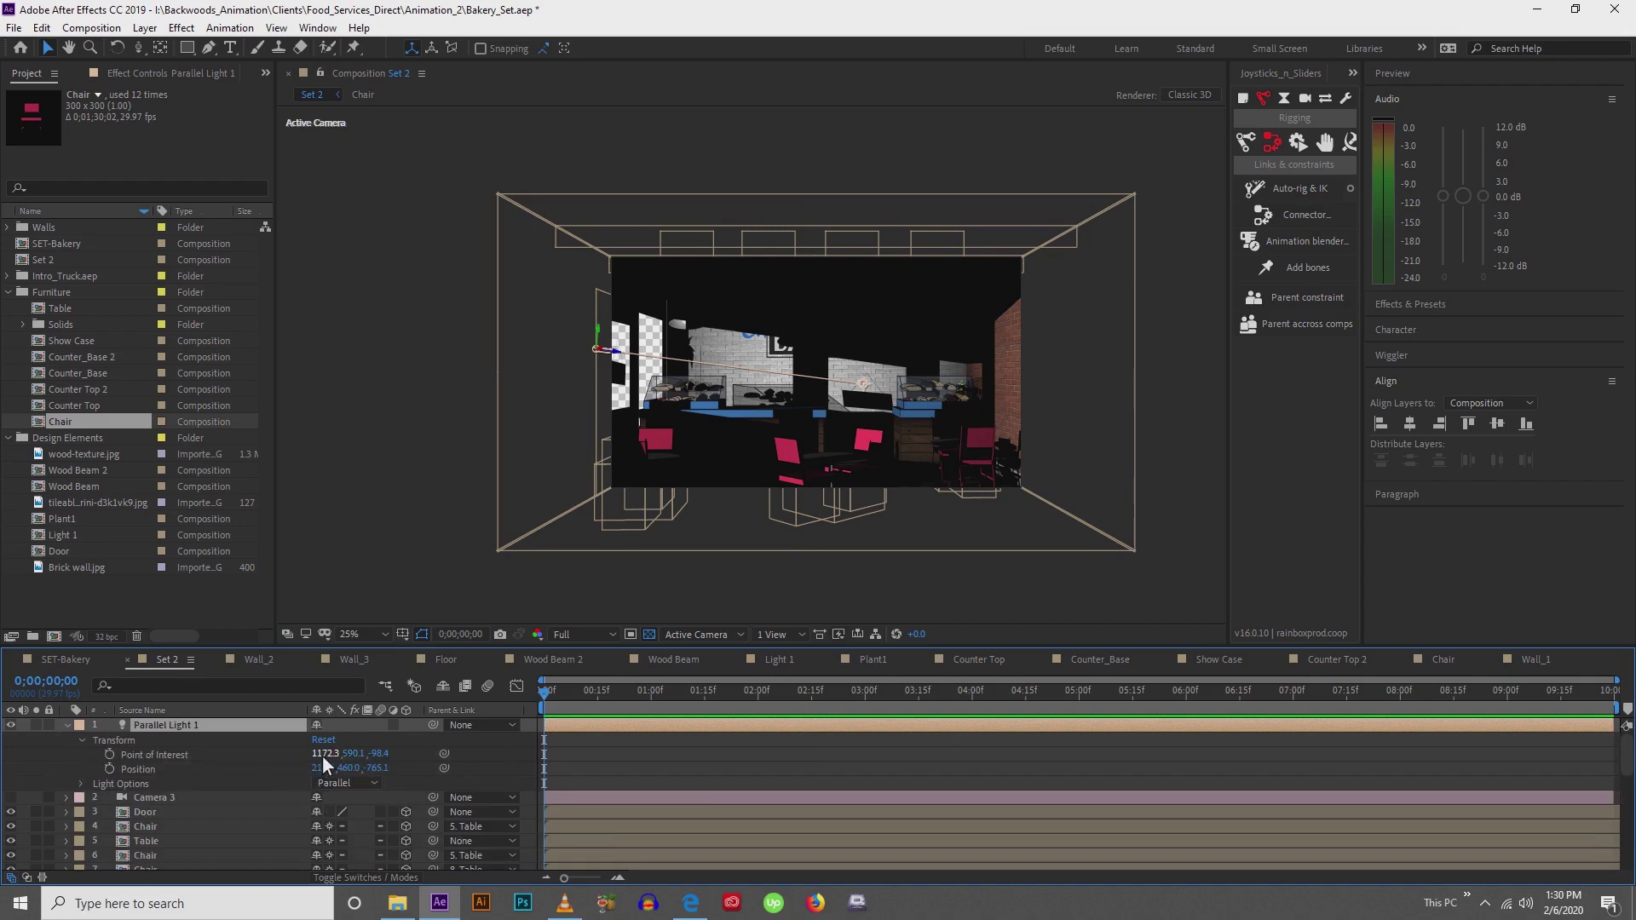
drag(322, 755, 340, 754)
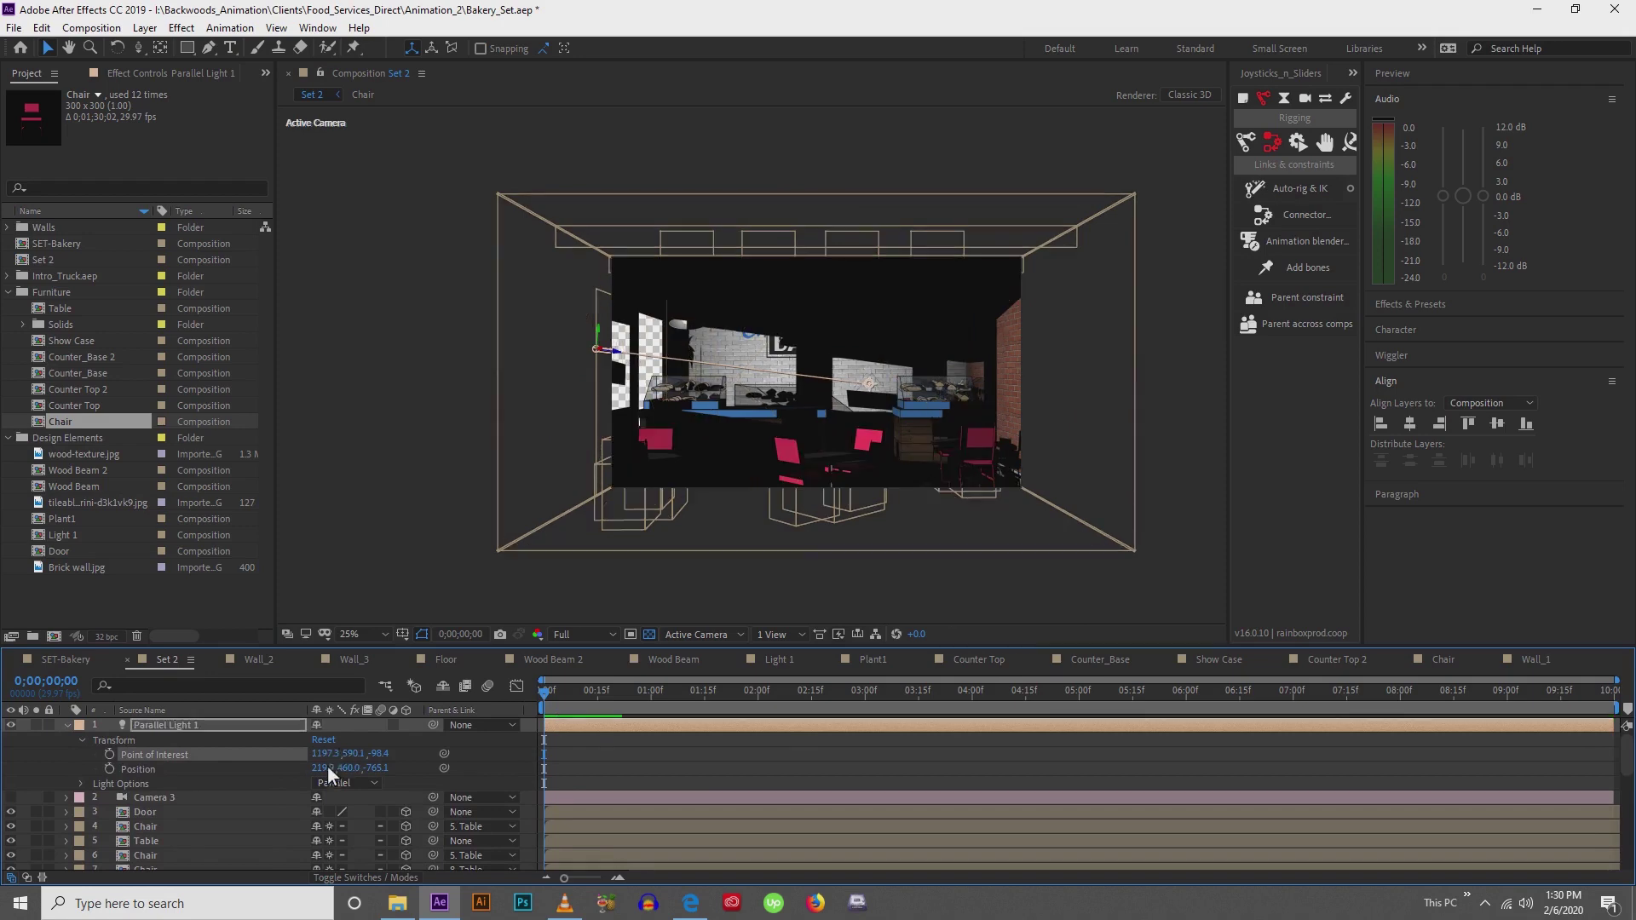
drag(320, 753, 818, 735)
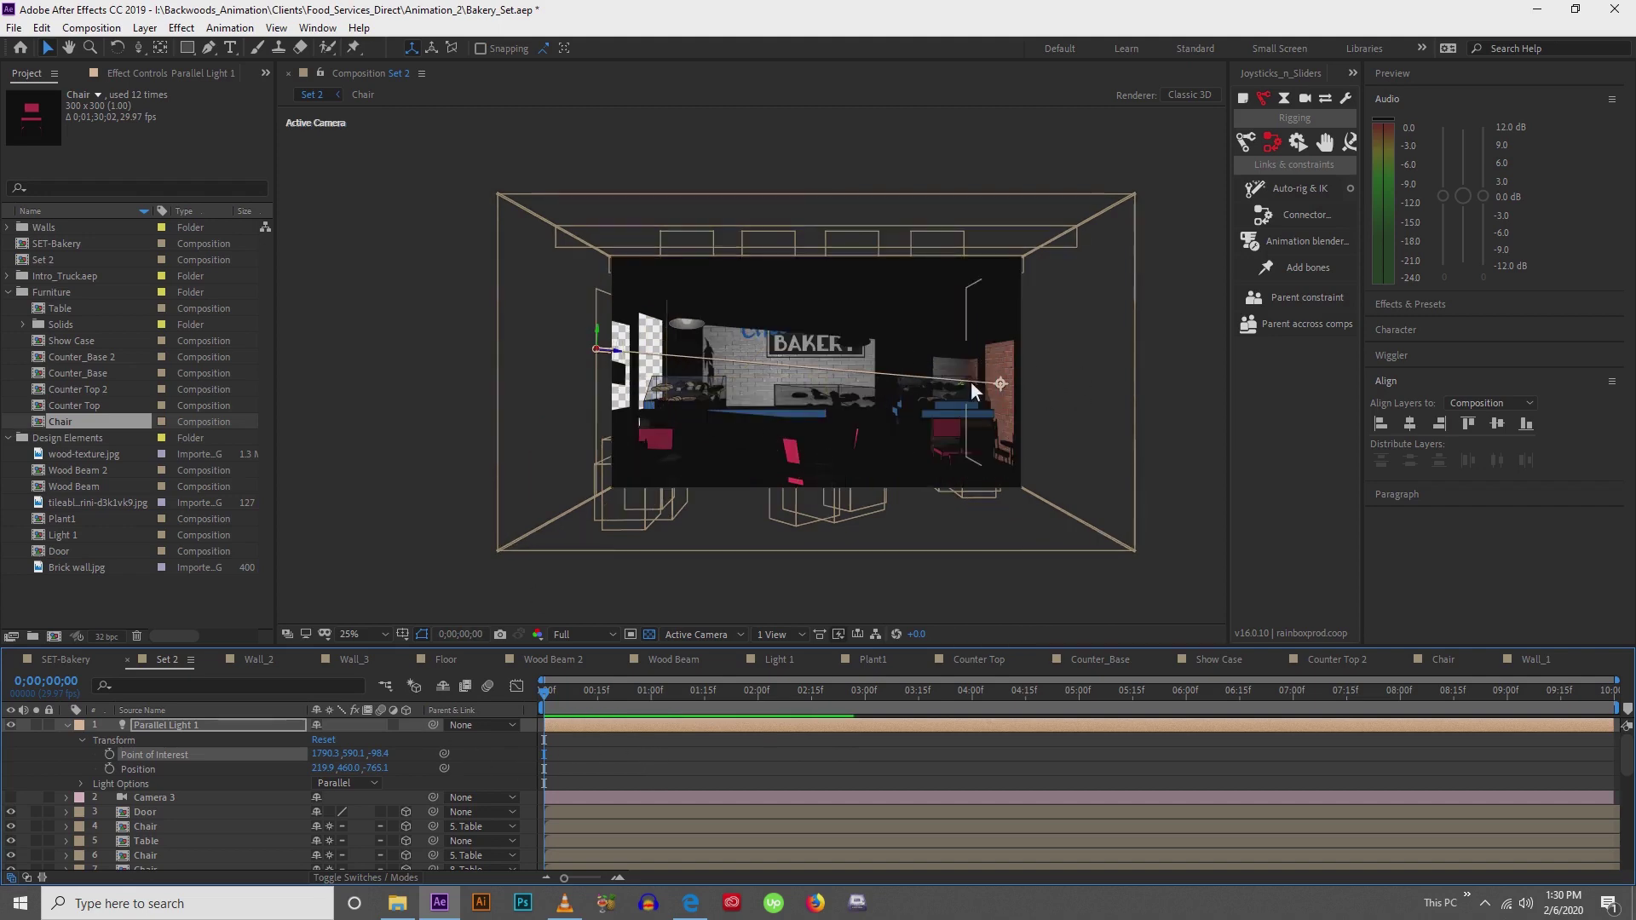
drag(355, 753, 426, 757)
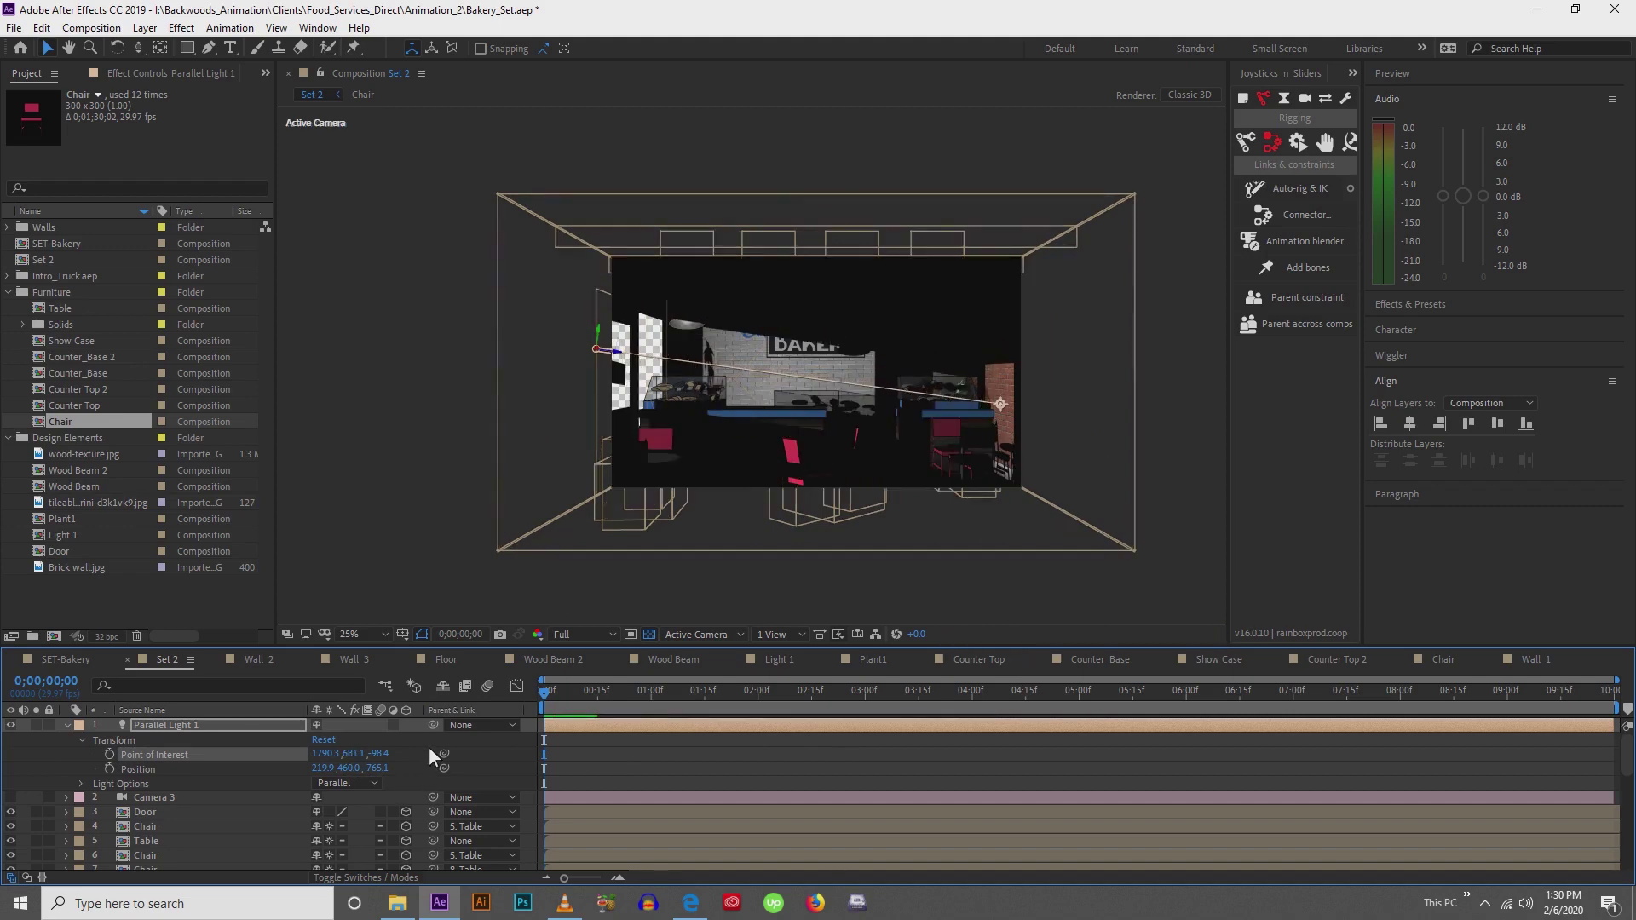
click(69, 724)
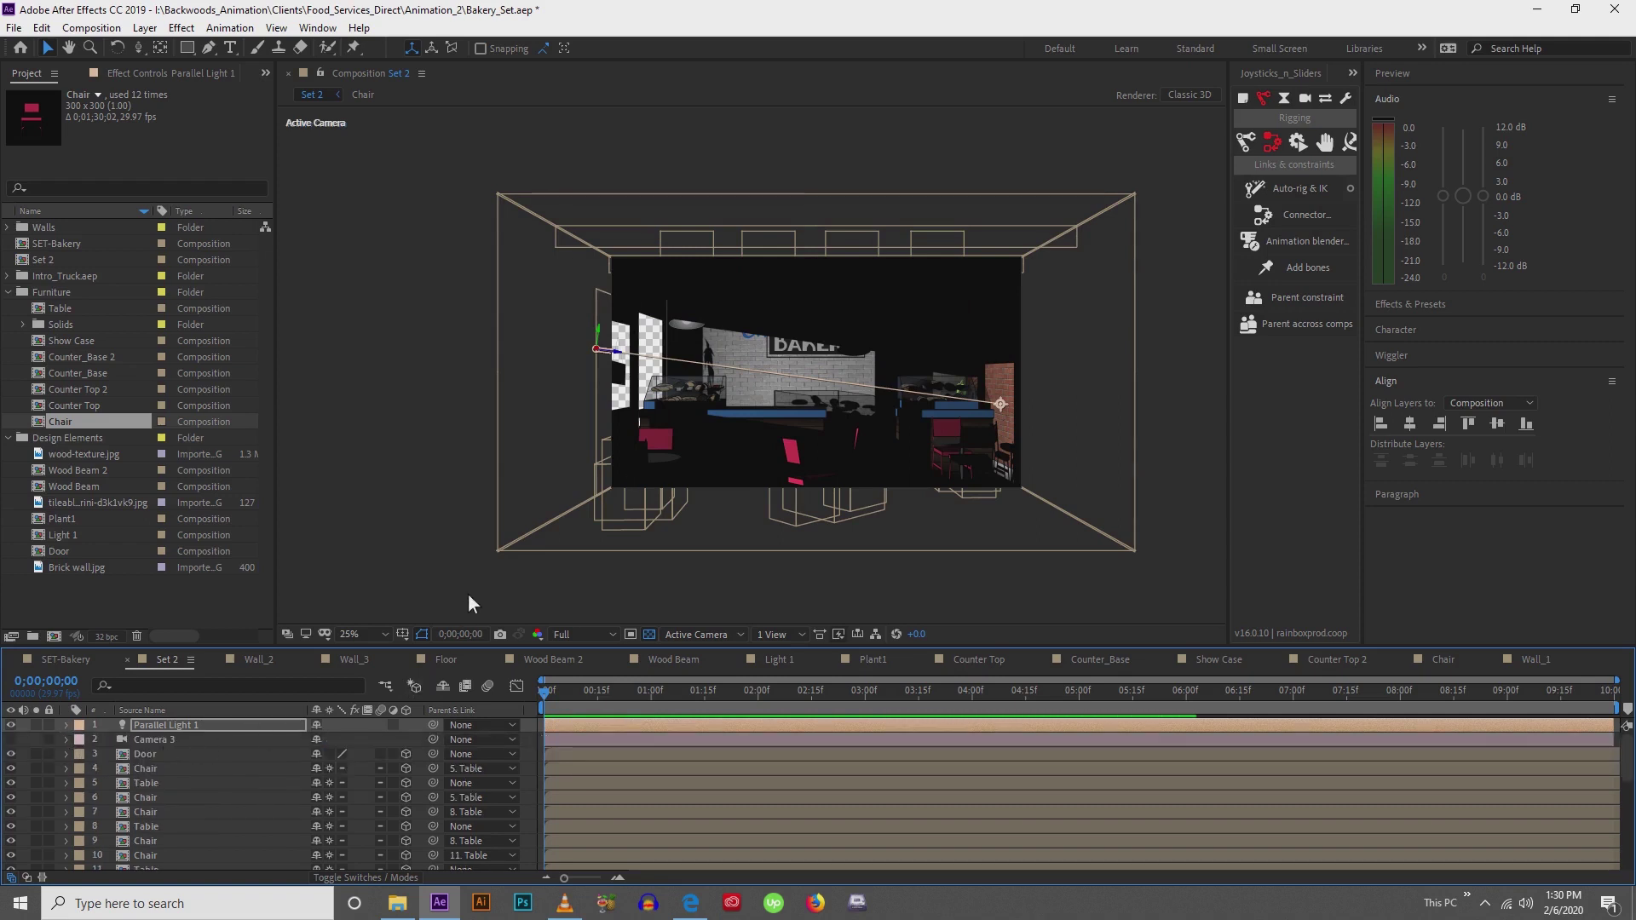
Add an Ambient light at 20% intensity named Ambient Light 1
right_click(442, 577)
mouse_move(475, 584)
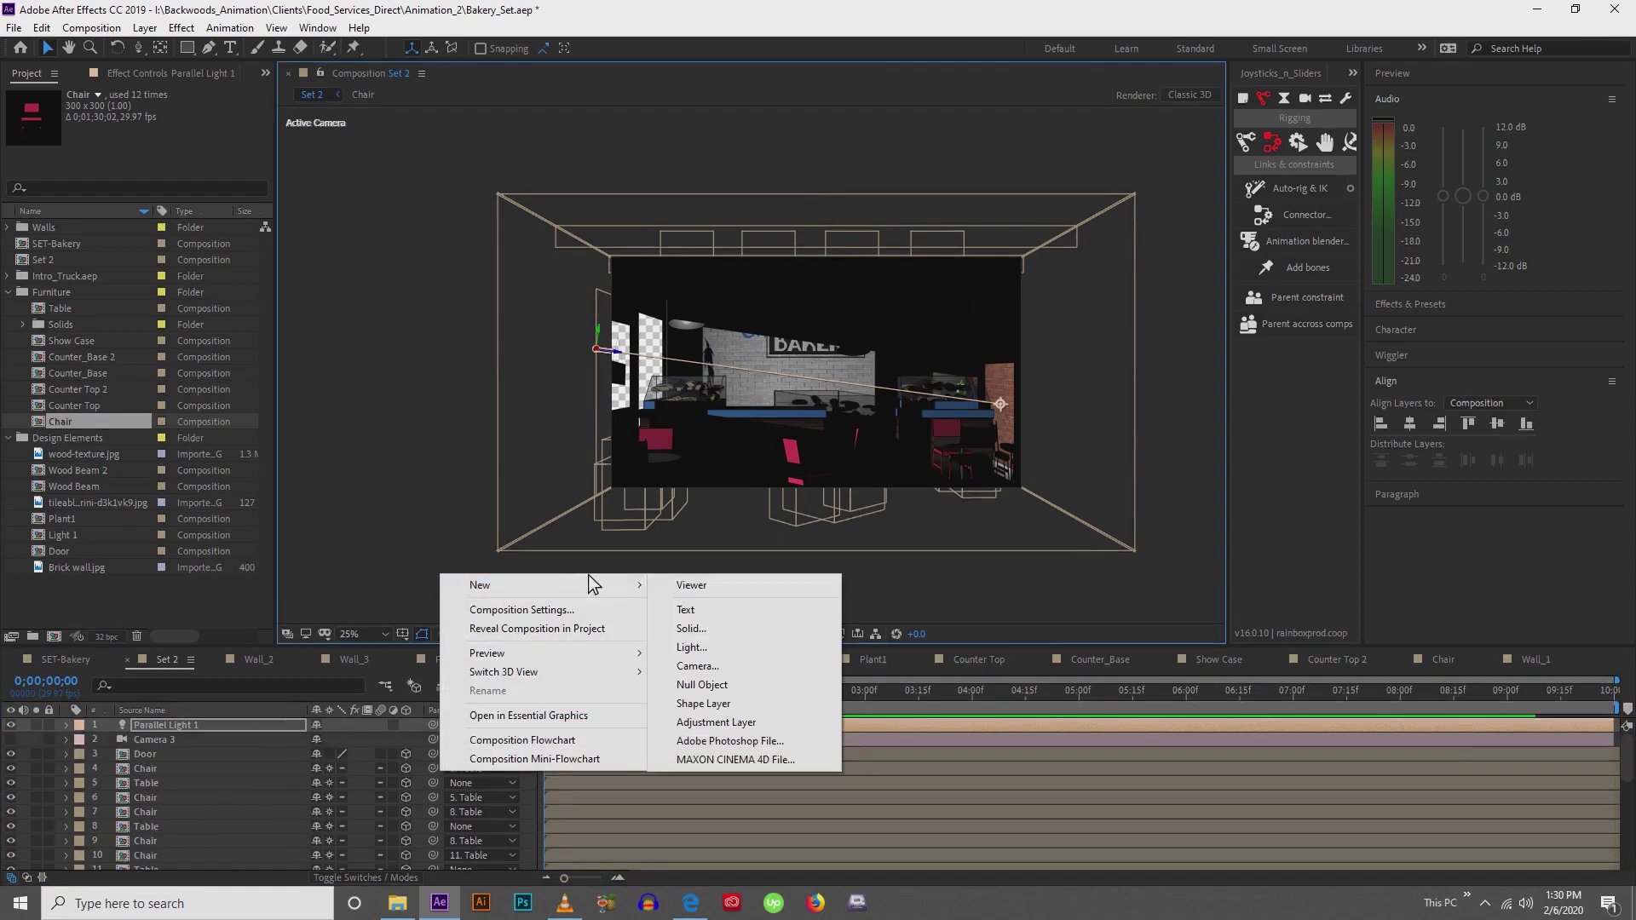
click(712, 650)
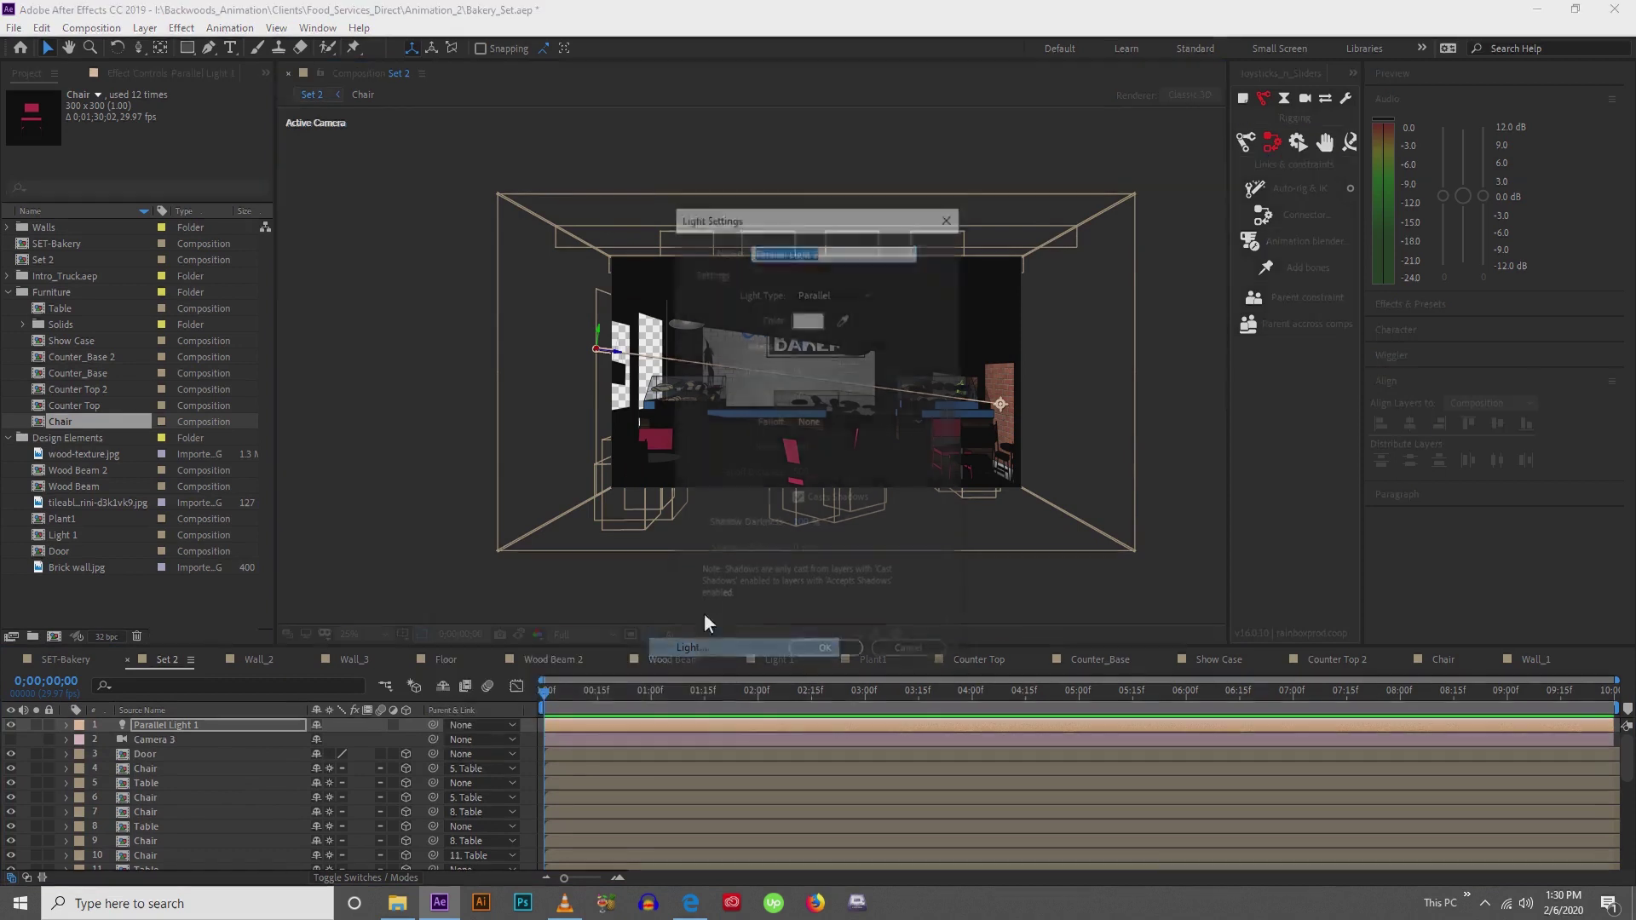
click(820, 292)
click(828, 366)
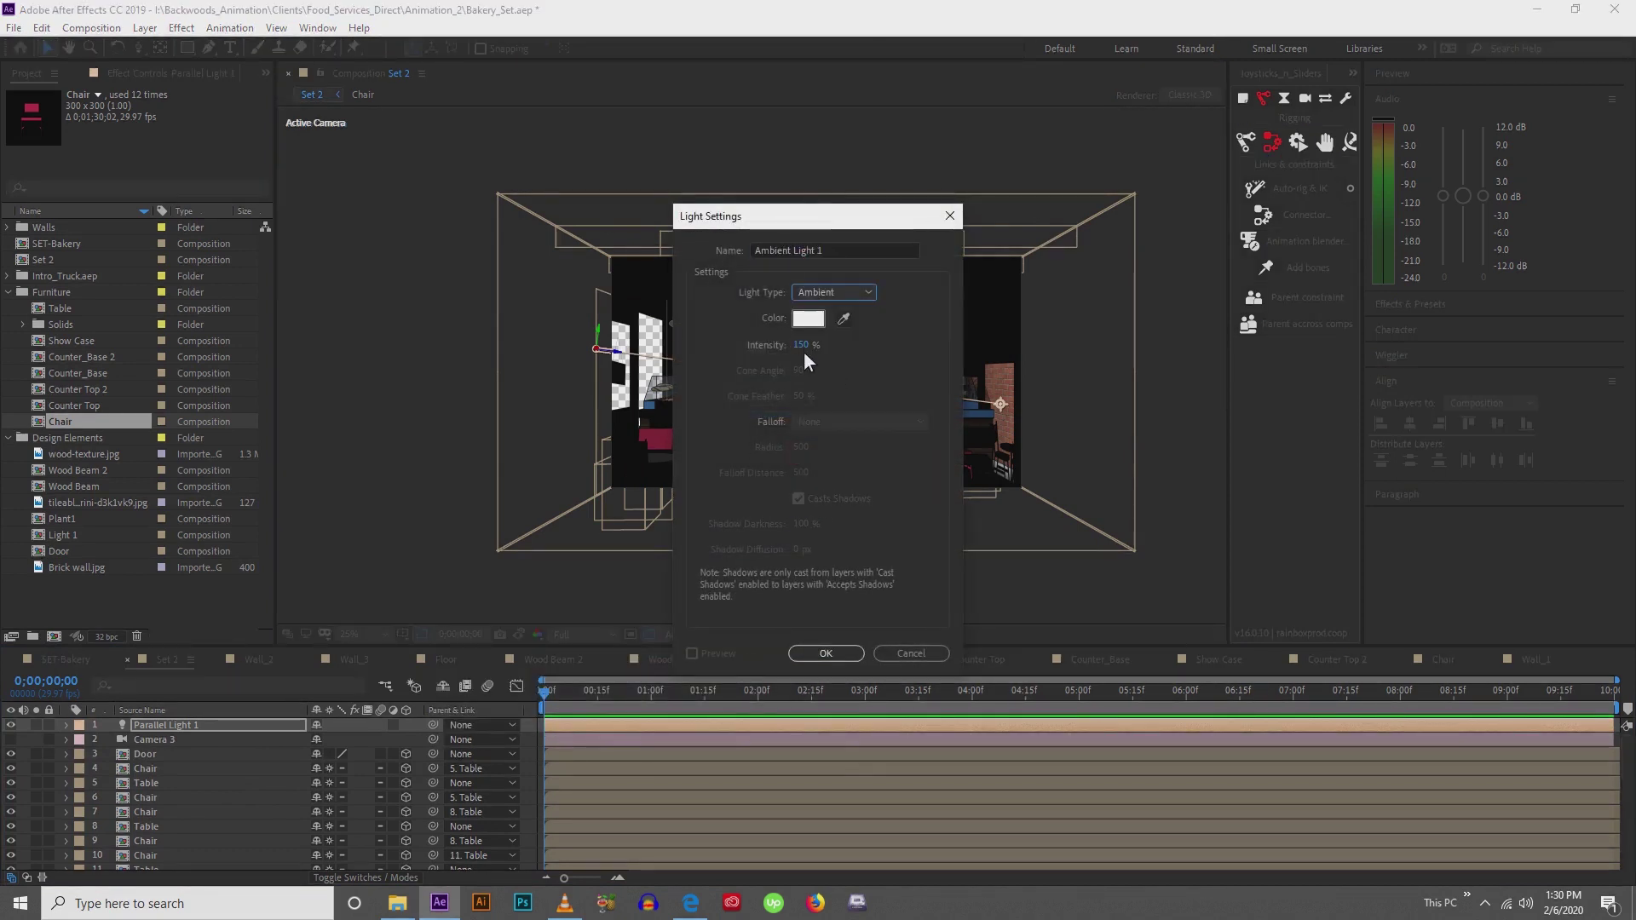
click(805, 350)
text(20)
click(826, 653)
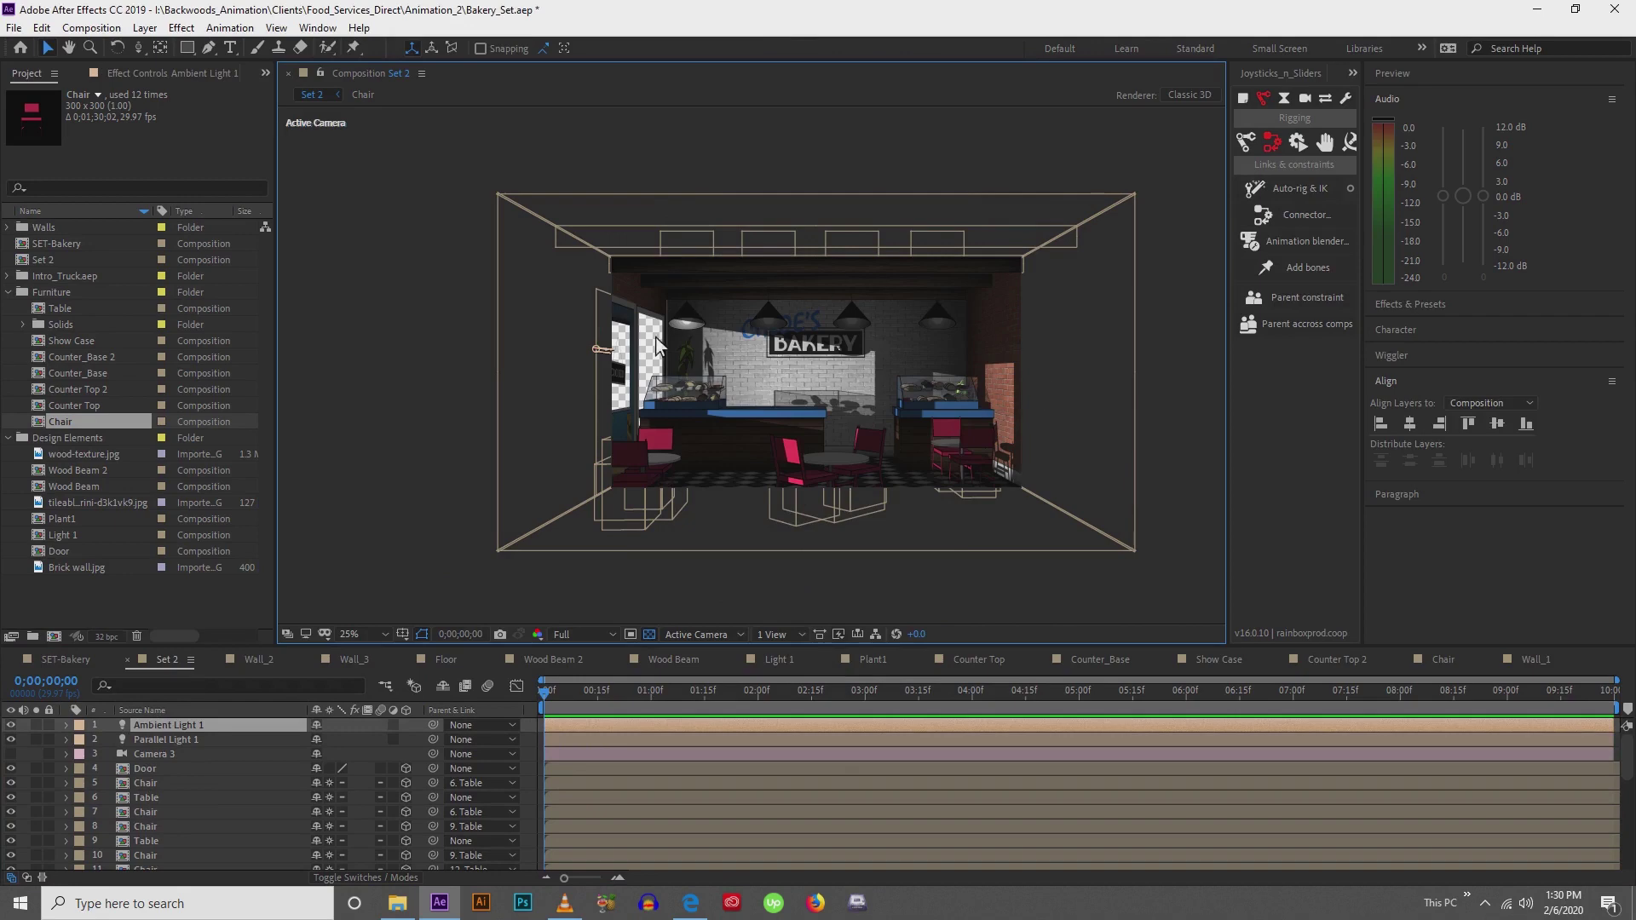
Zoom in and pan the view to check the softened shadows
scroll(786, 464, up, 2)
drag(785, 480, 714, 437)
key(v)
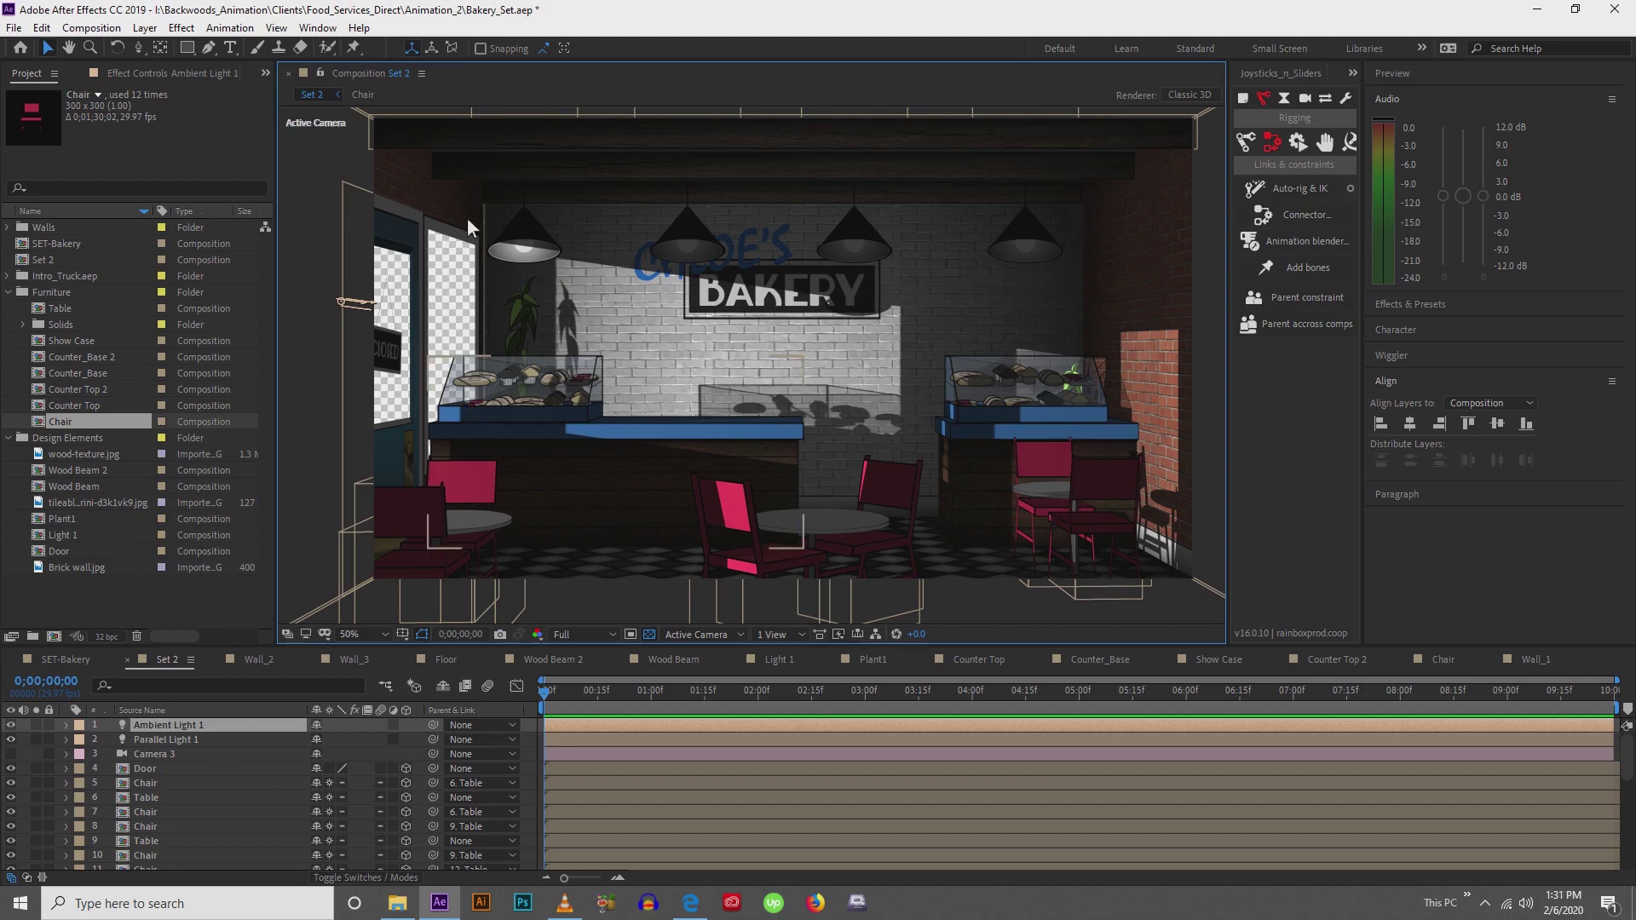
Add a Spot light (49% intensity, 90° cone) and drag it up toward the ceiling
scroll(347, 428, down, 2)
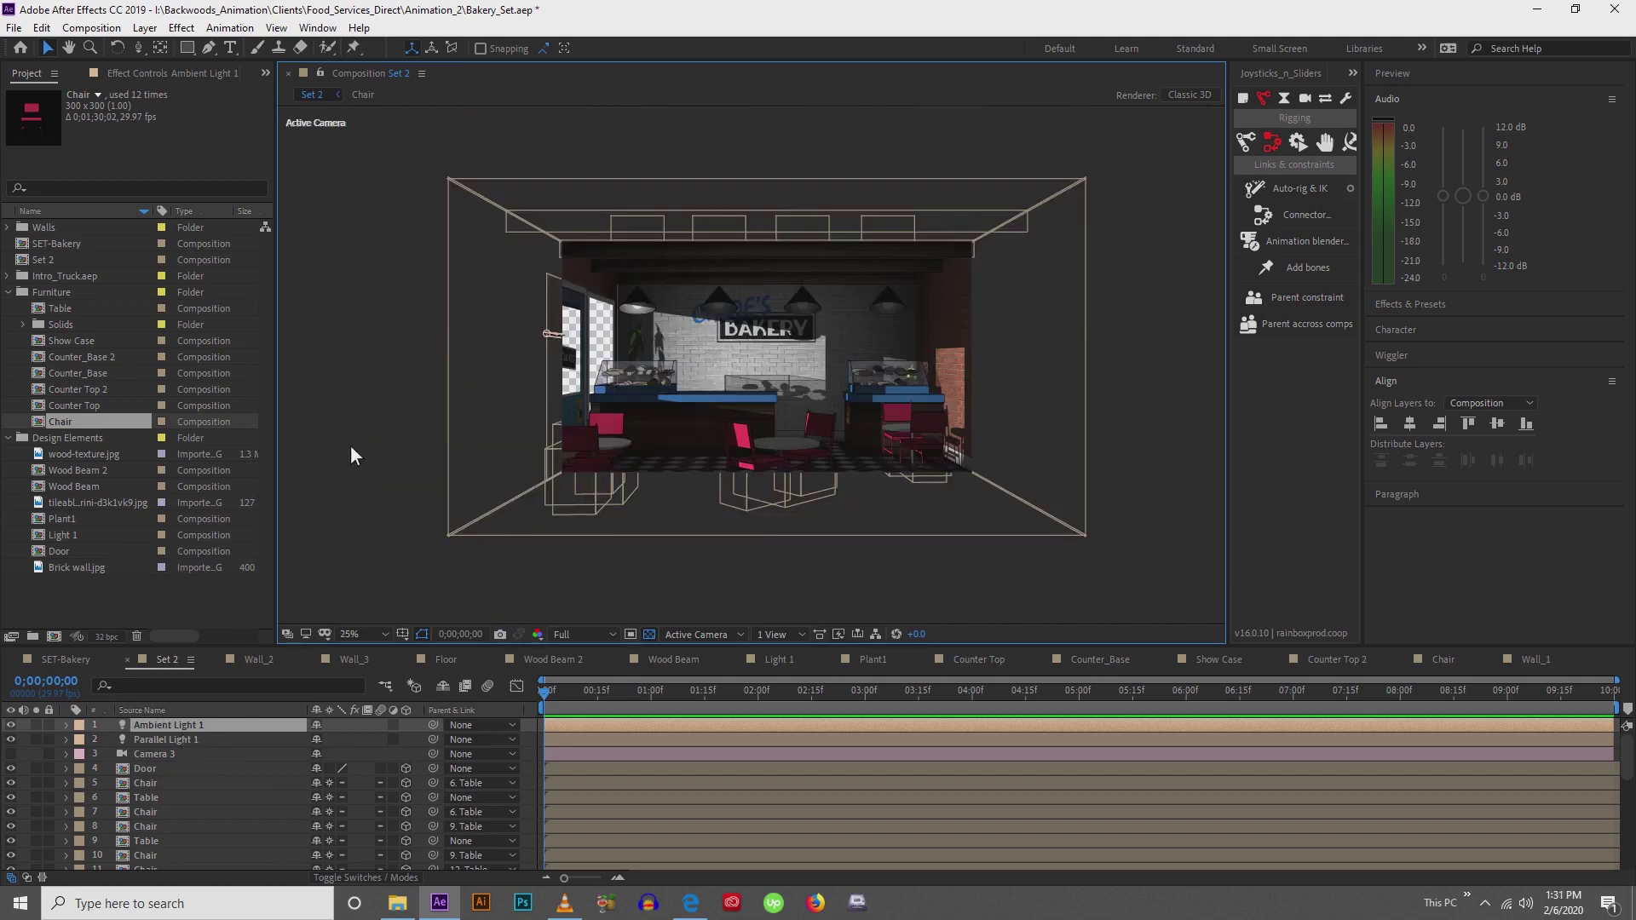
right_click(351, 450)
mouse_move(547, 468)
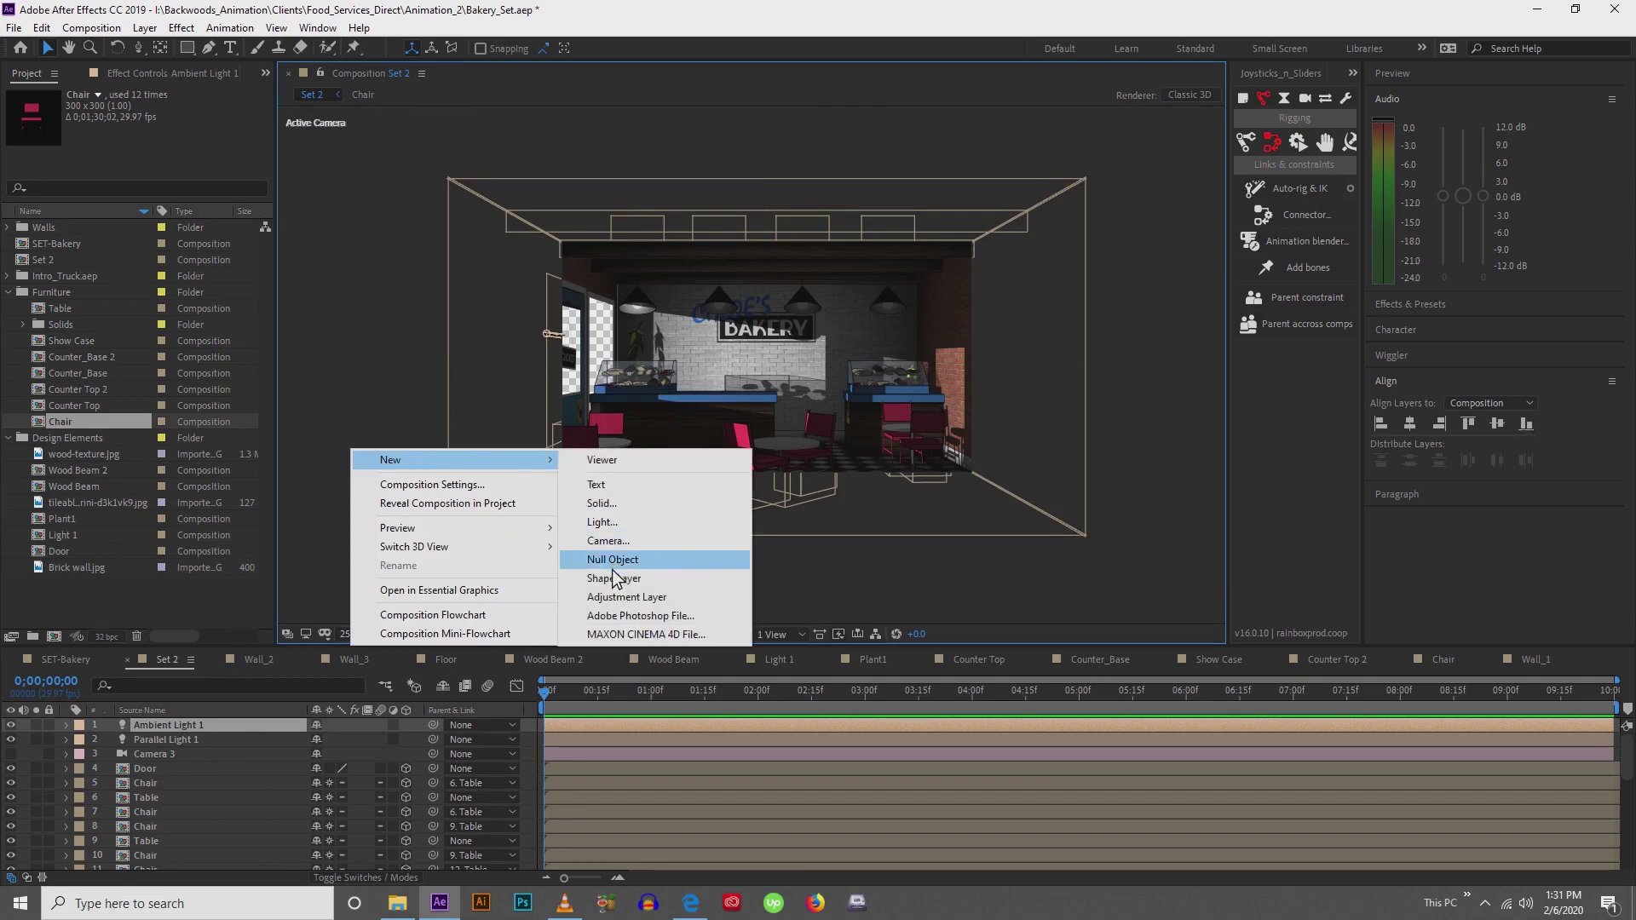
click(628, 523)
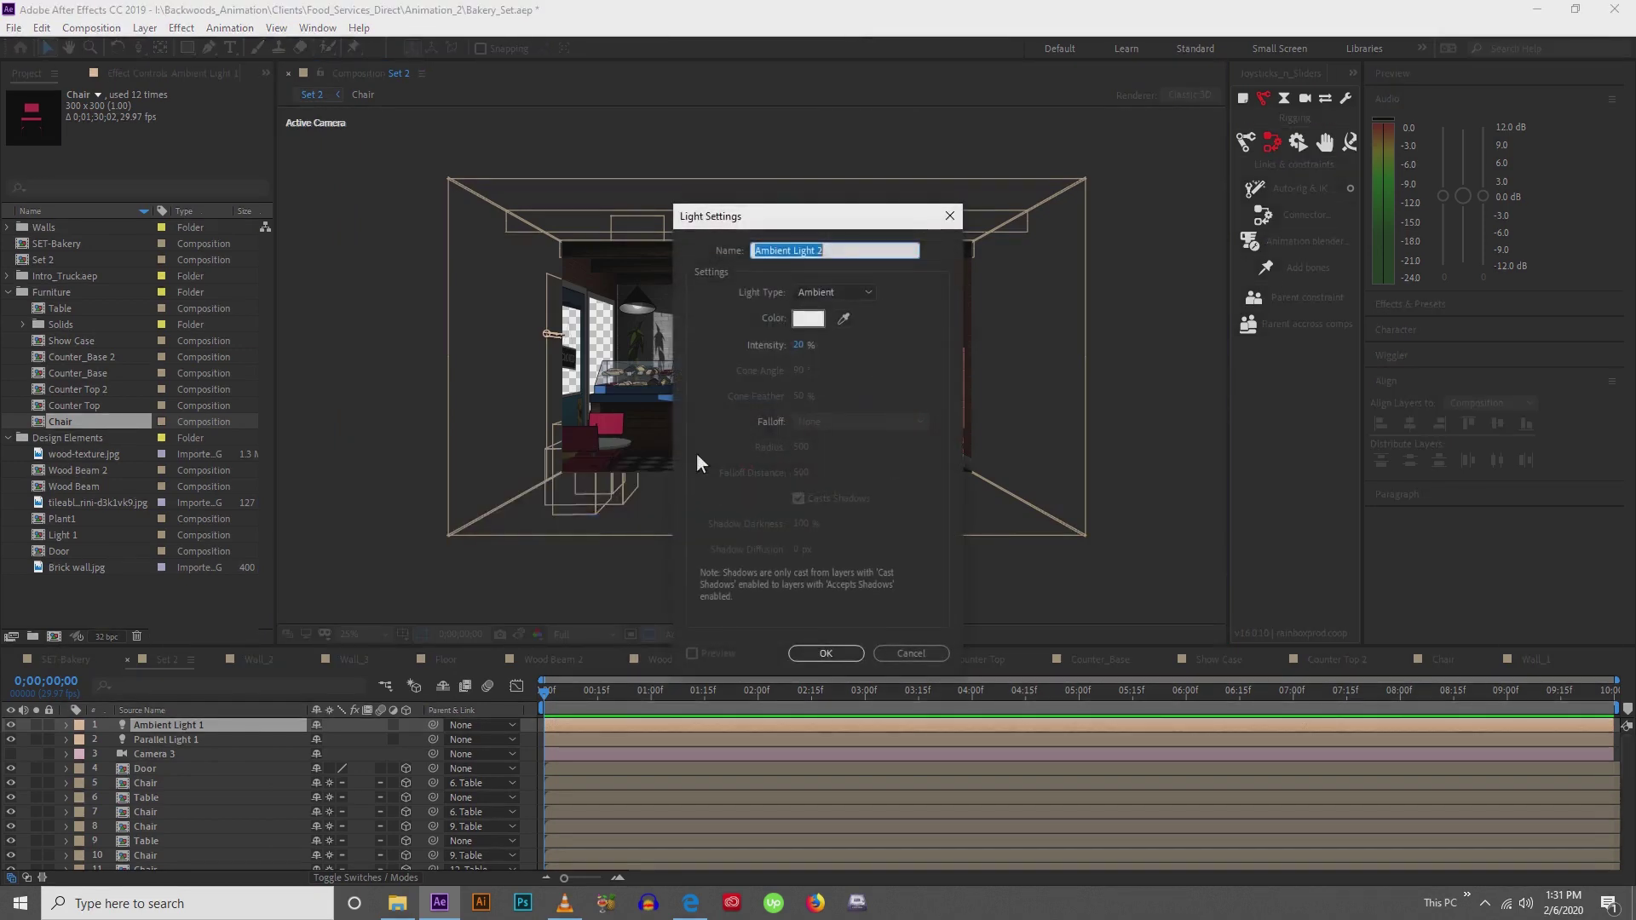
click(821, 290)
click(824, 327)
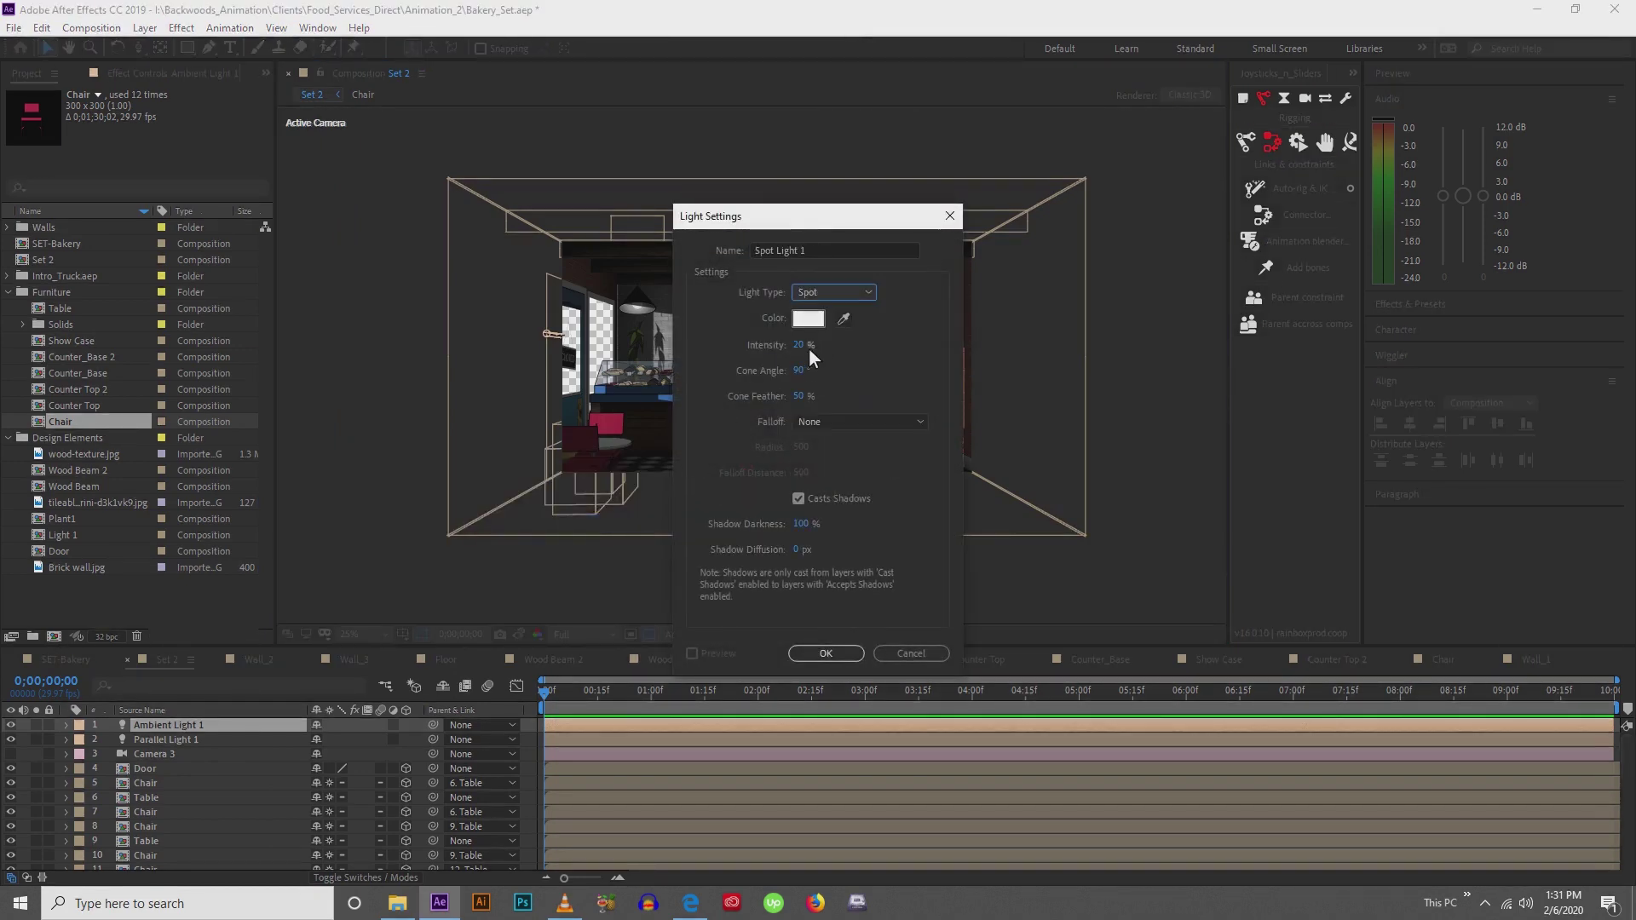
click(801, 349)
click(824, 653)
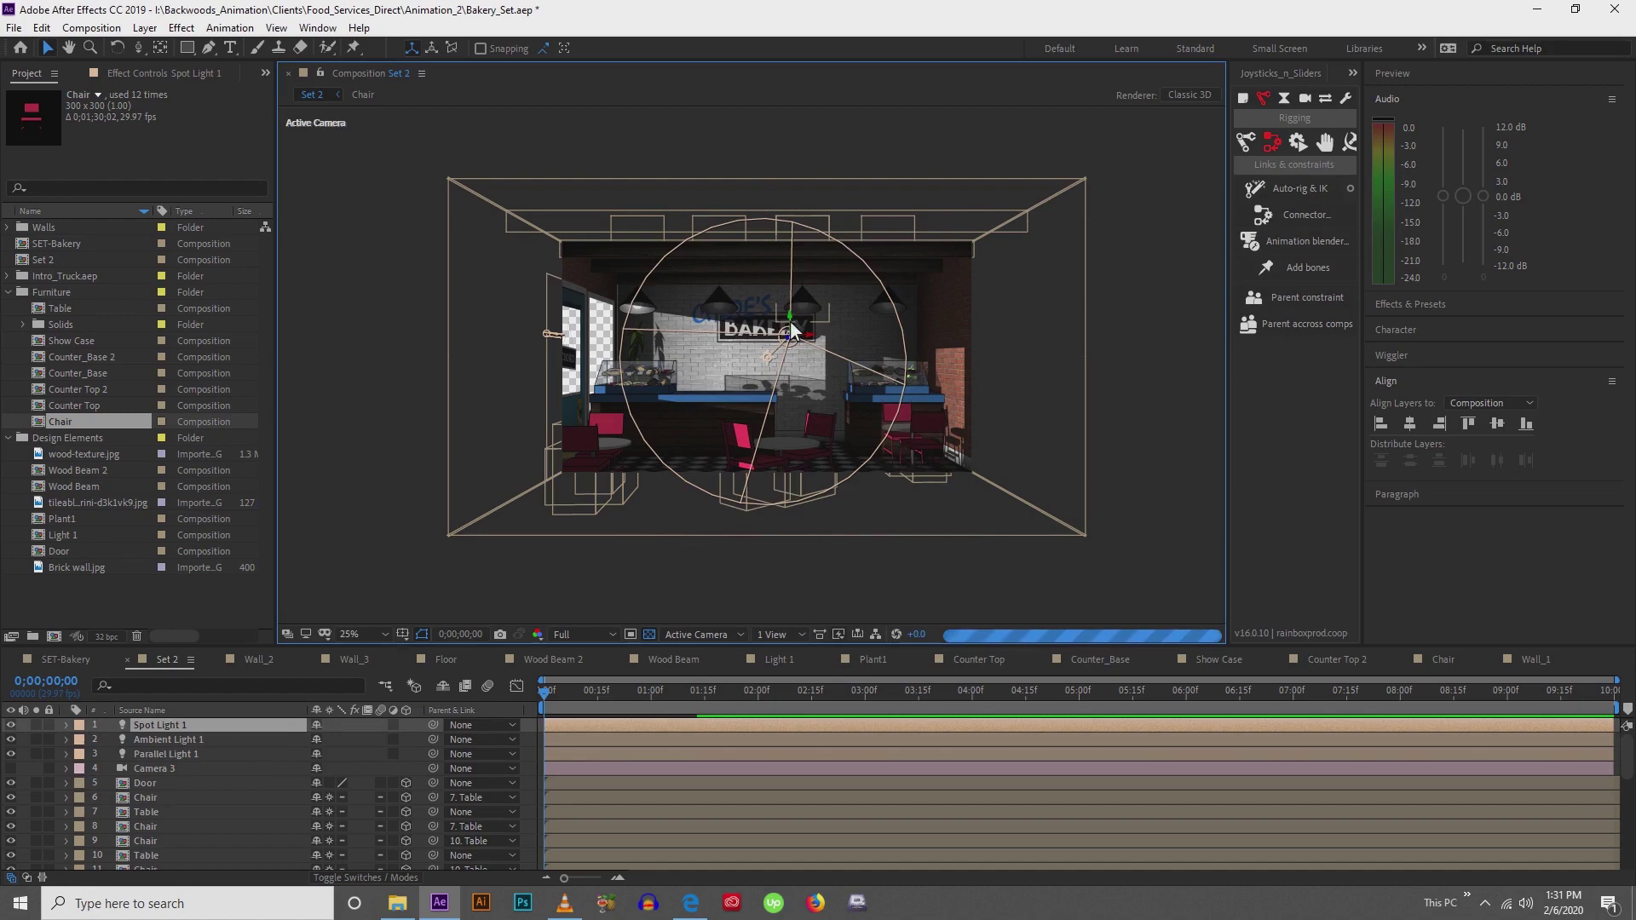
drag(793, 328, 786, 255)
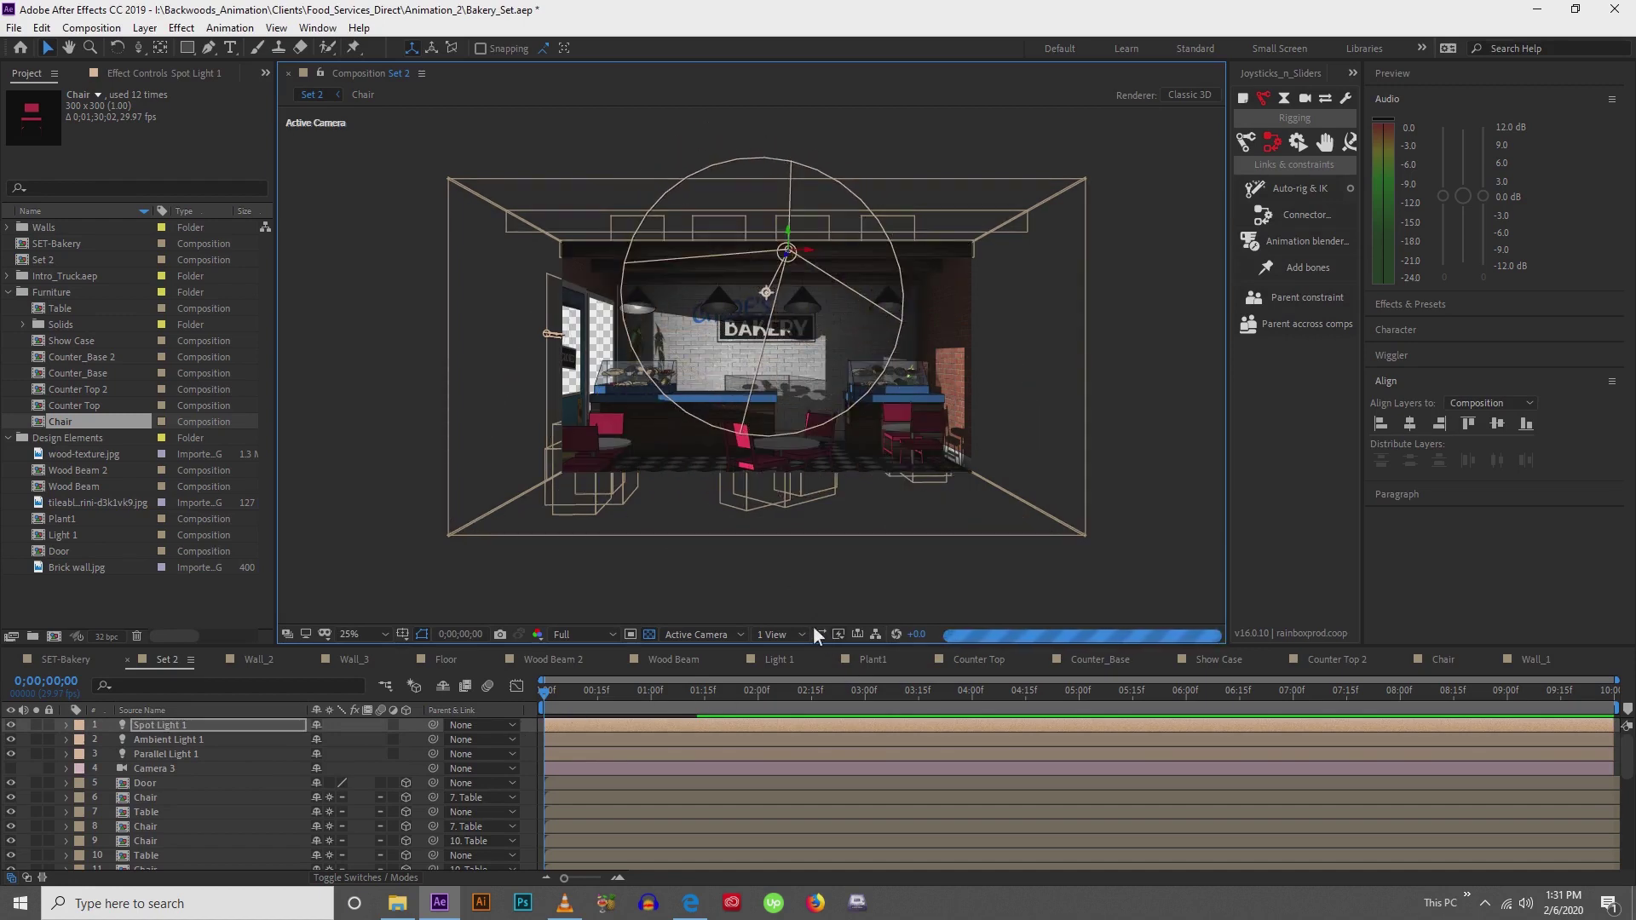
Switch to the 4-view layout and move Spot Light 1 toward the back wall in the Top view
click(775, 635)
click(796, 708)
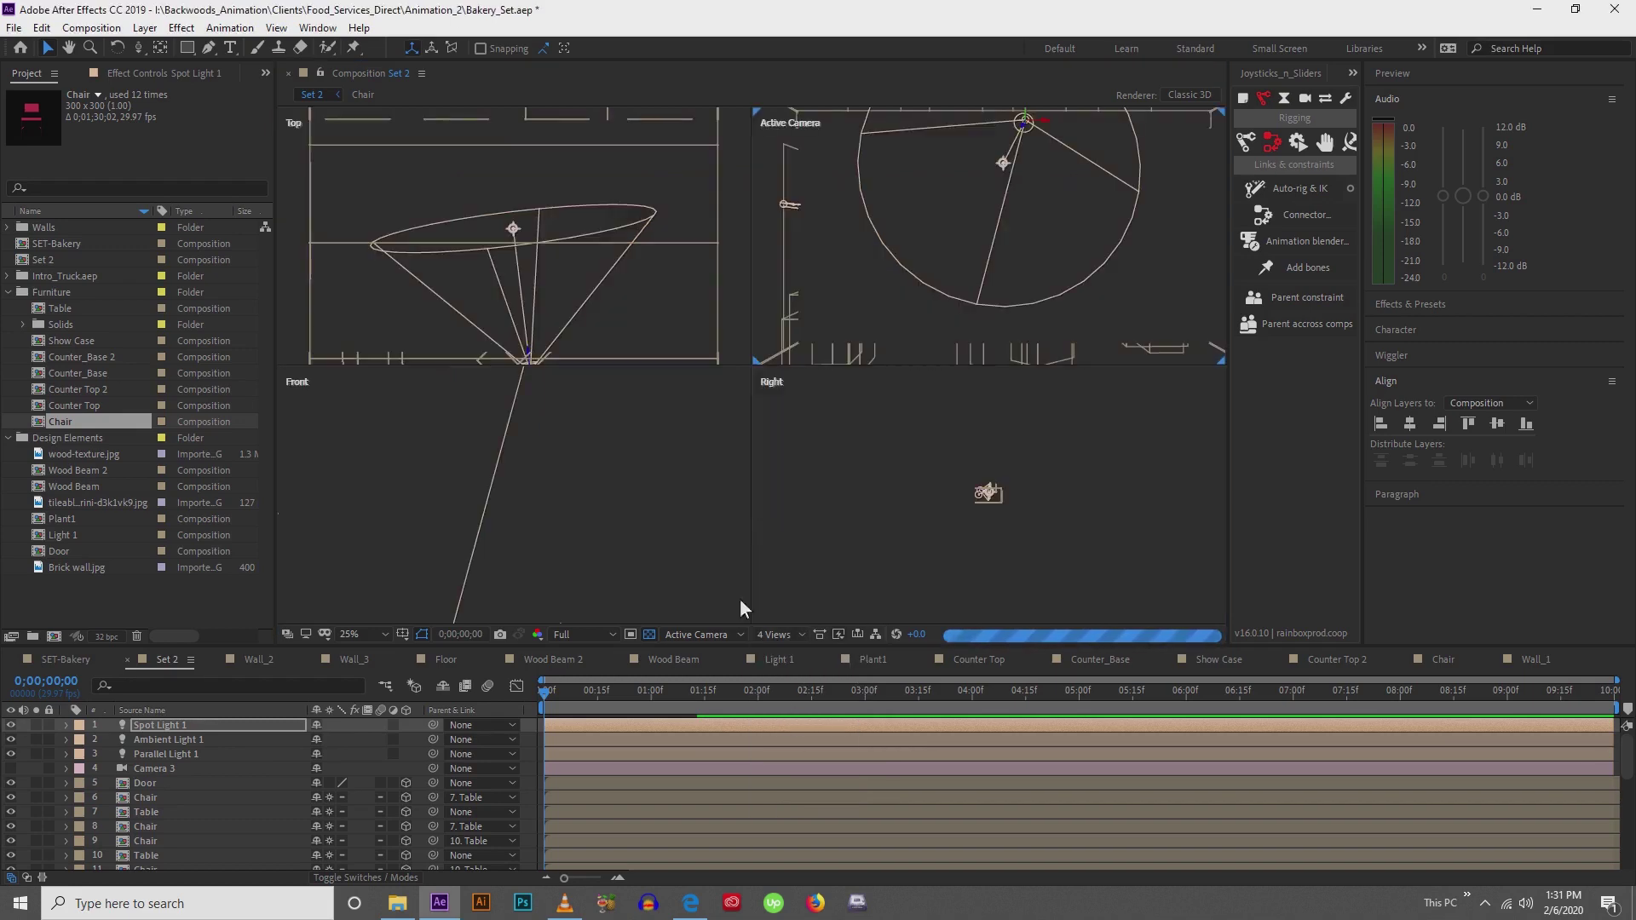
click(588, 260)
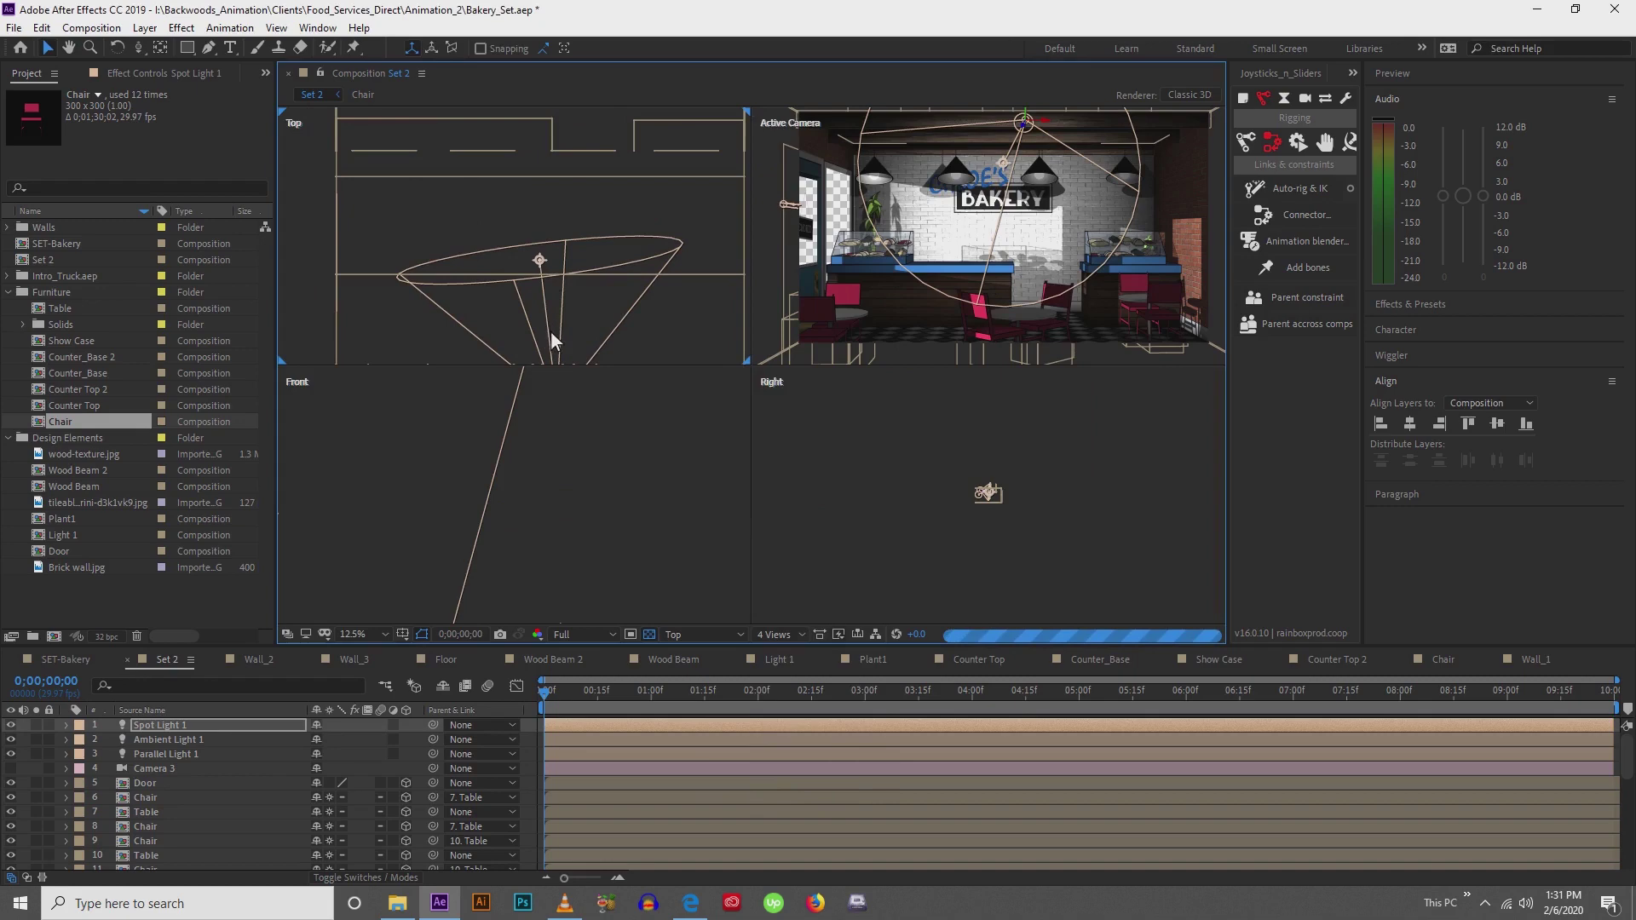
scroll(551, 328, down, 1)
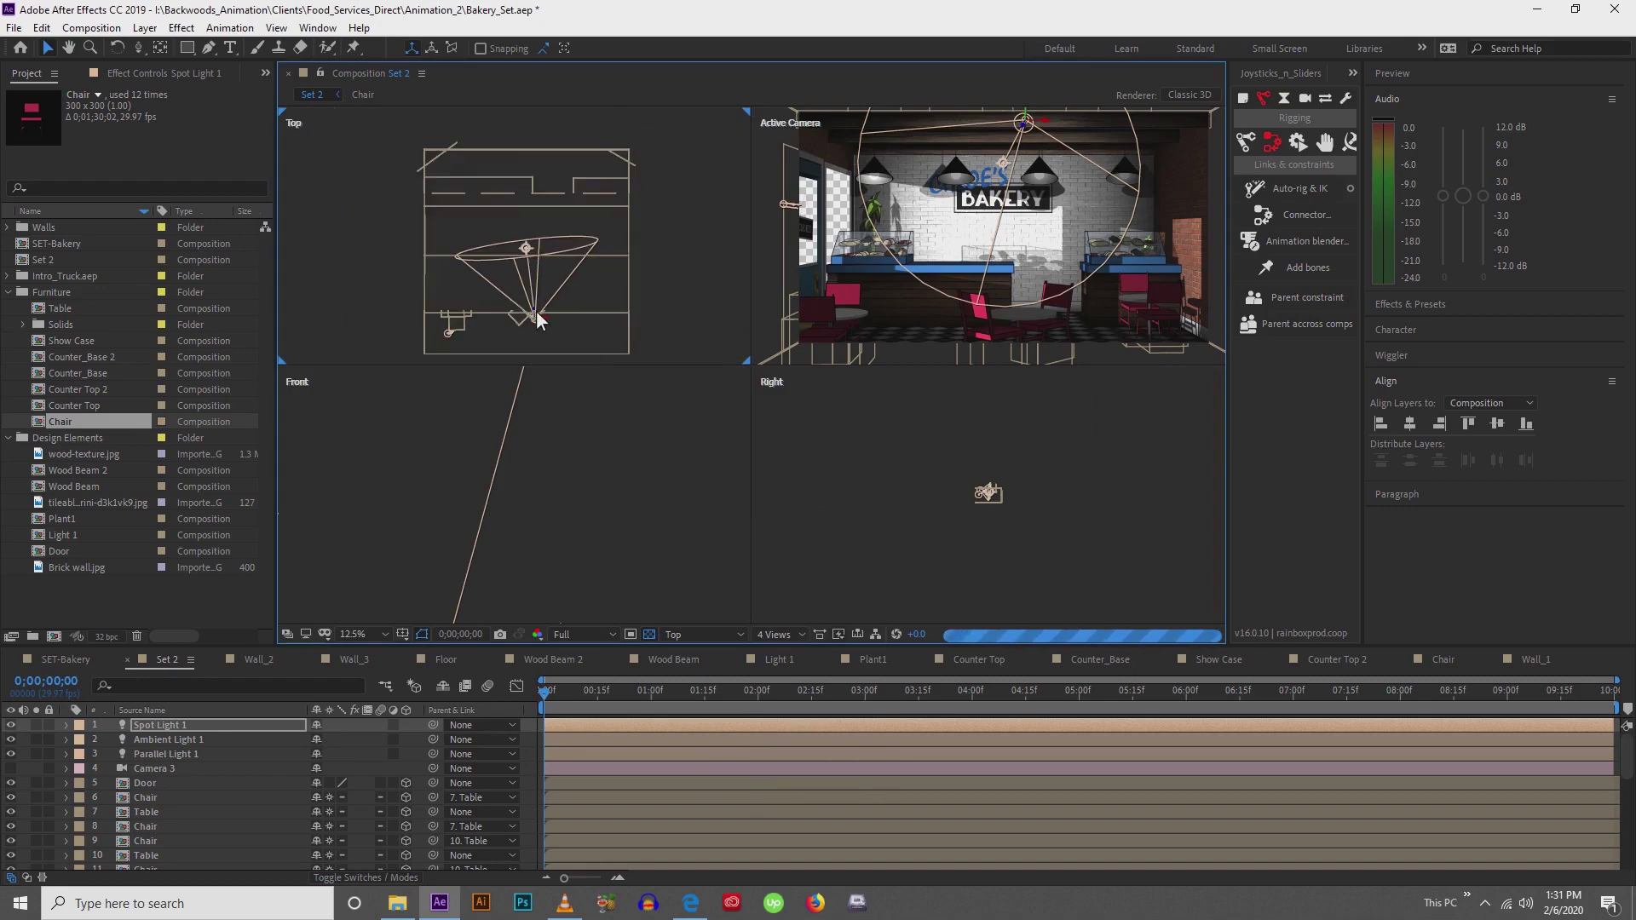
drag(528, 226, 448, 198)
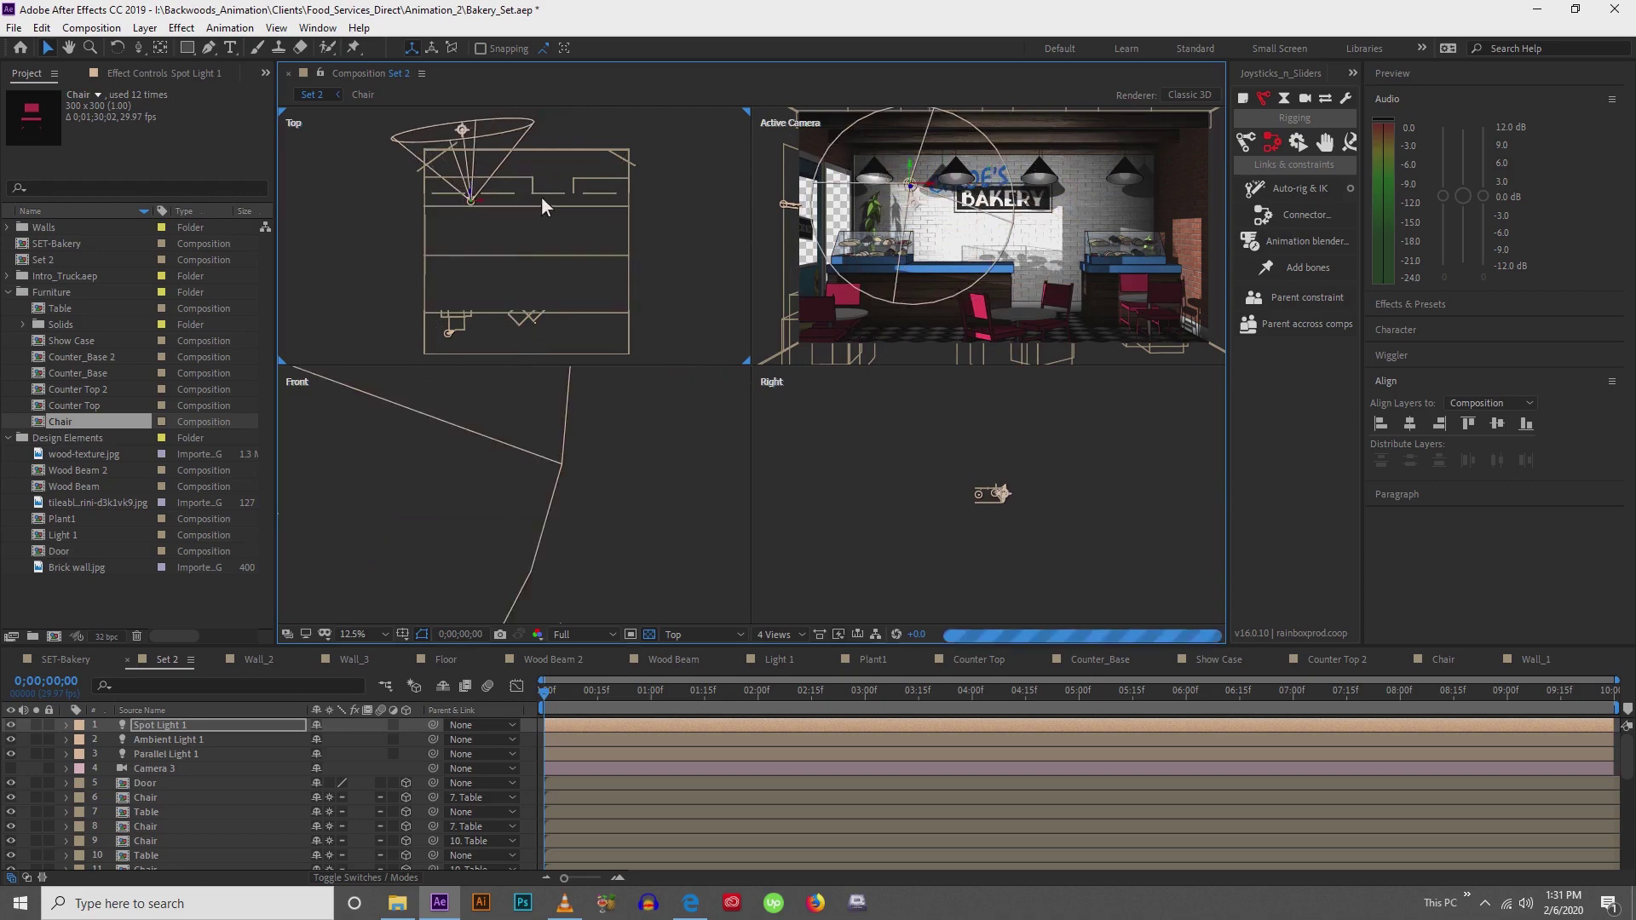
scroll(474, 201, up, 2)
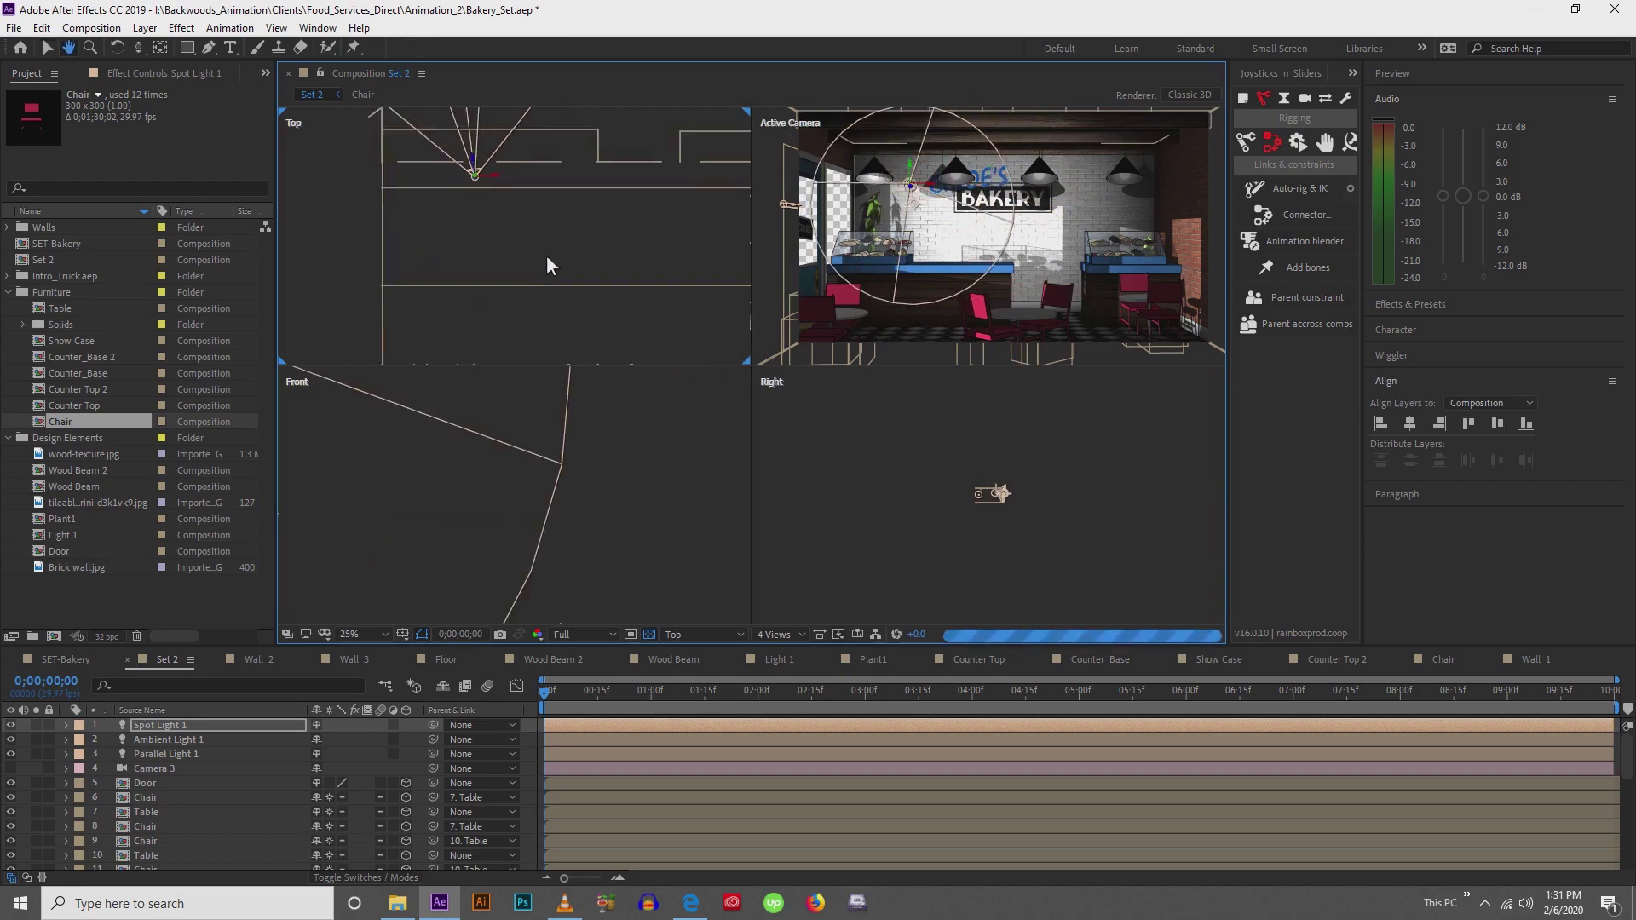
drag(545, 254, 555, 283)
Slide Spot Light 1 left in plan and raise it high toward the ceiling
key(v)
drag(548, 228, 529, 232)
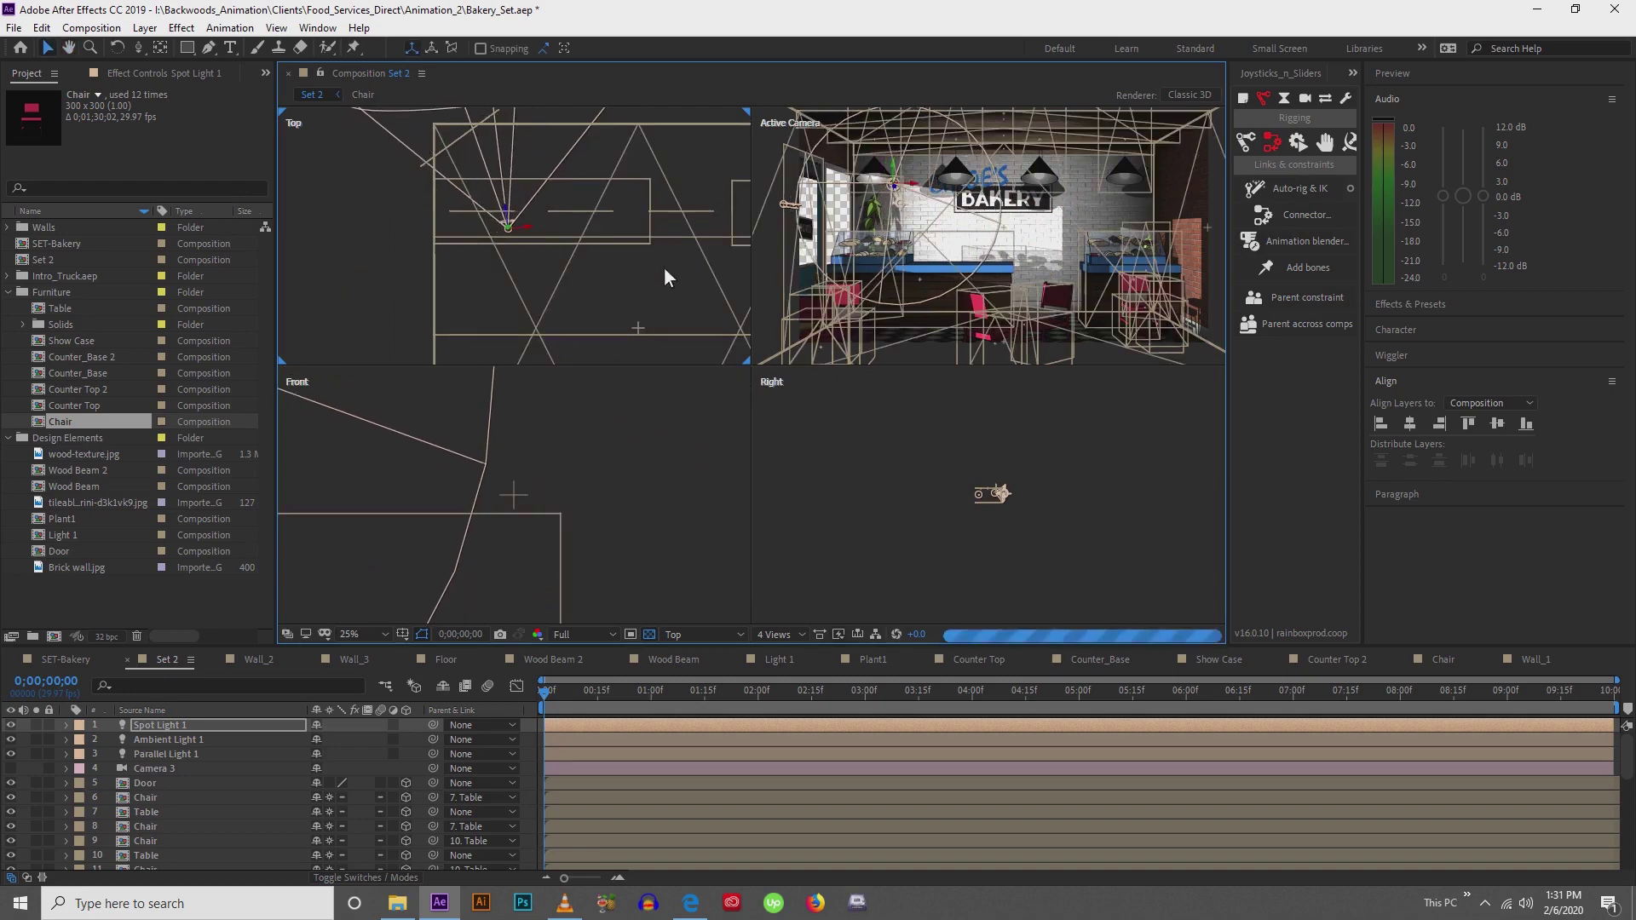
drag(894, 179, 895, 194)
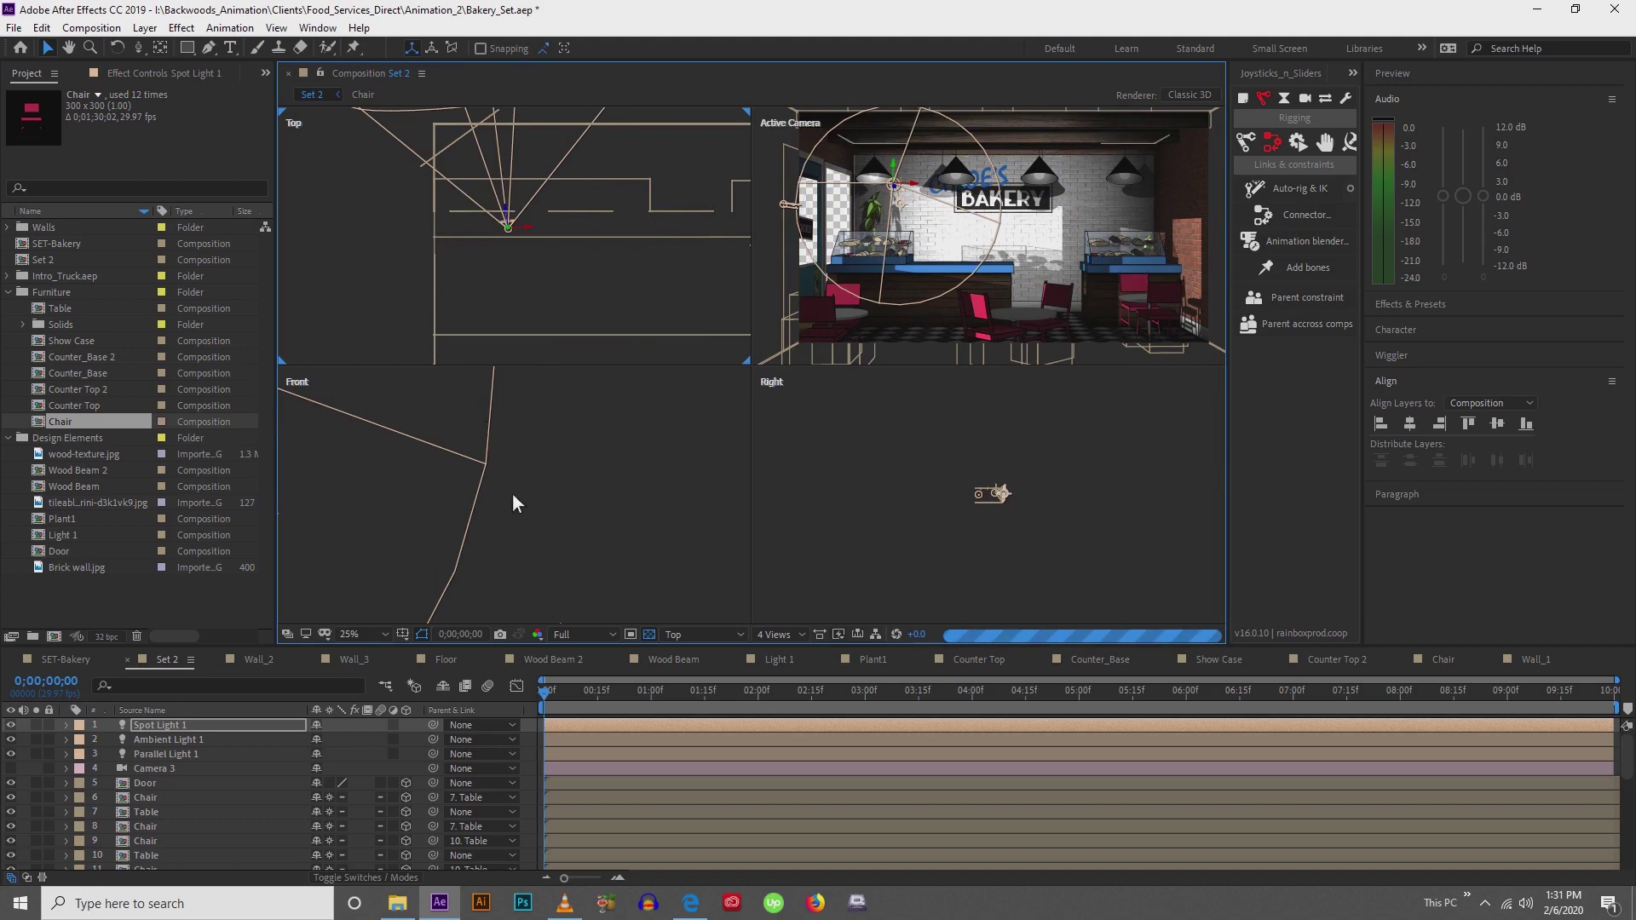
scroll(533, 472, up, 2)
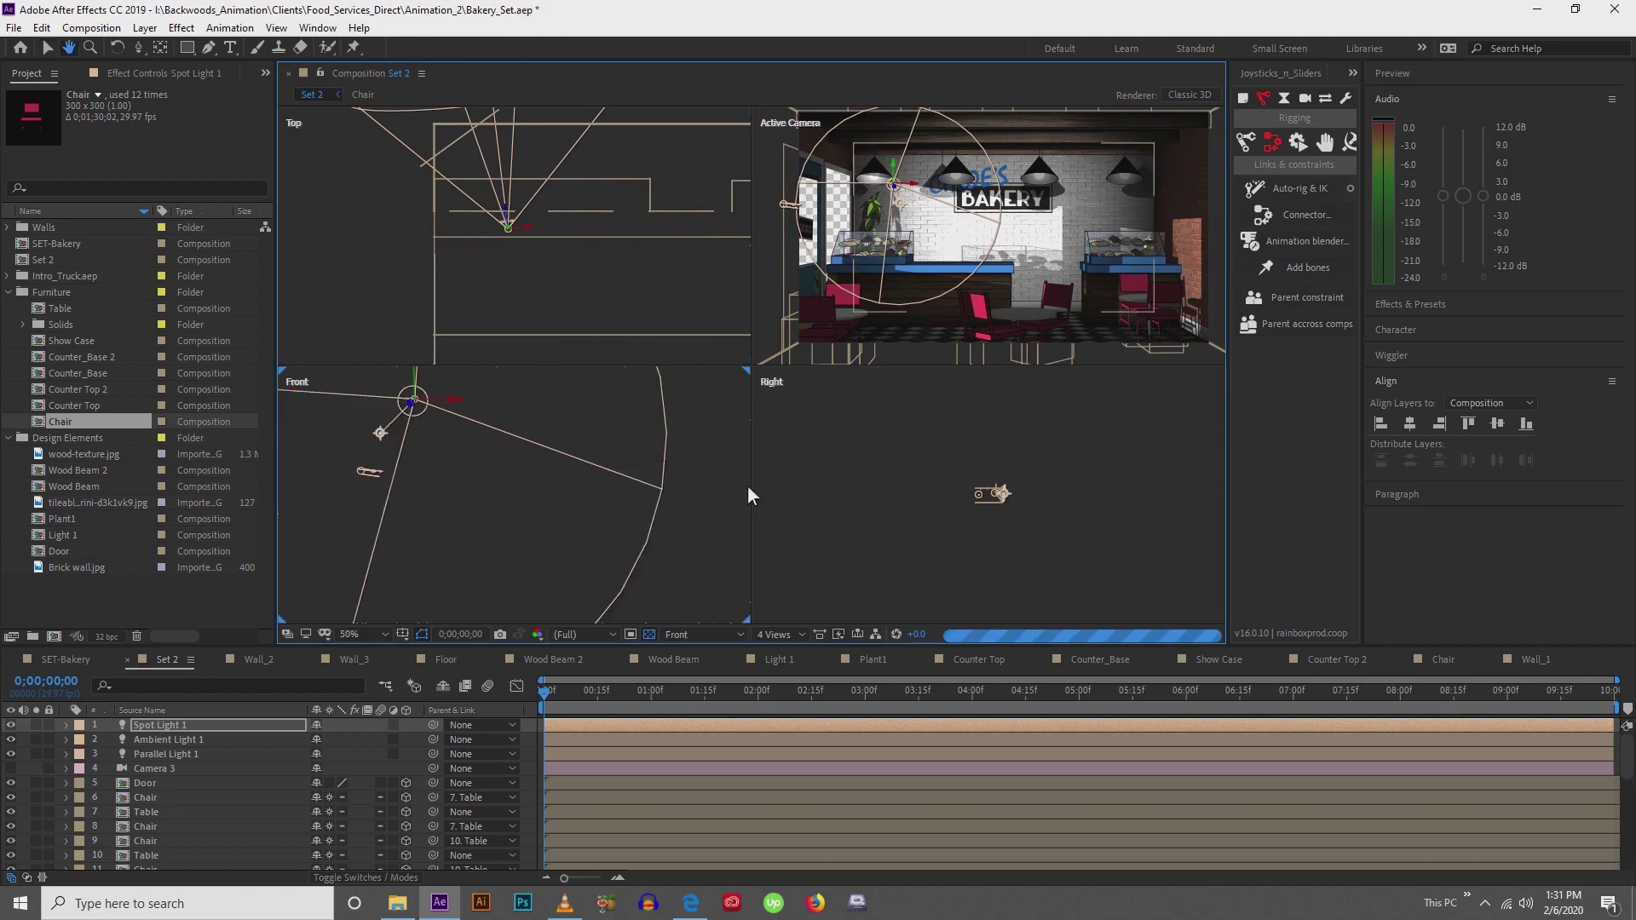
scroll(1008, 499, up, 2)
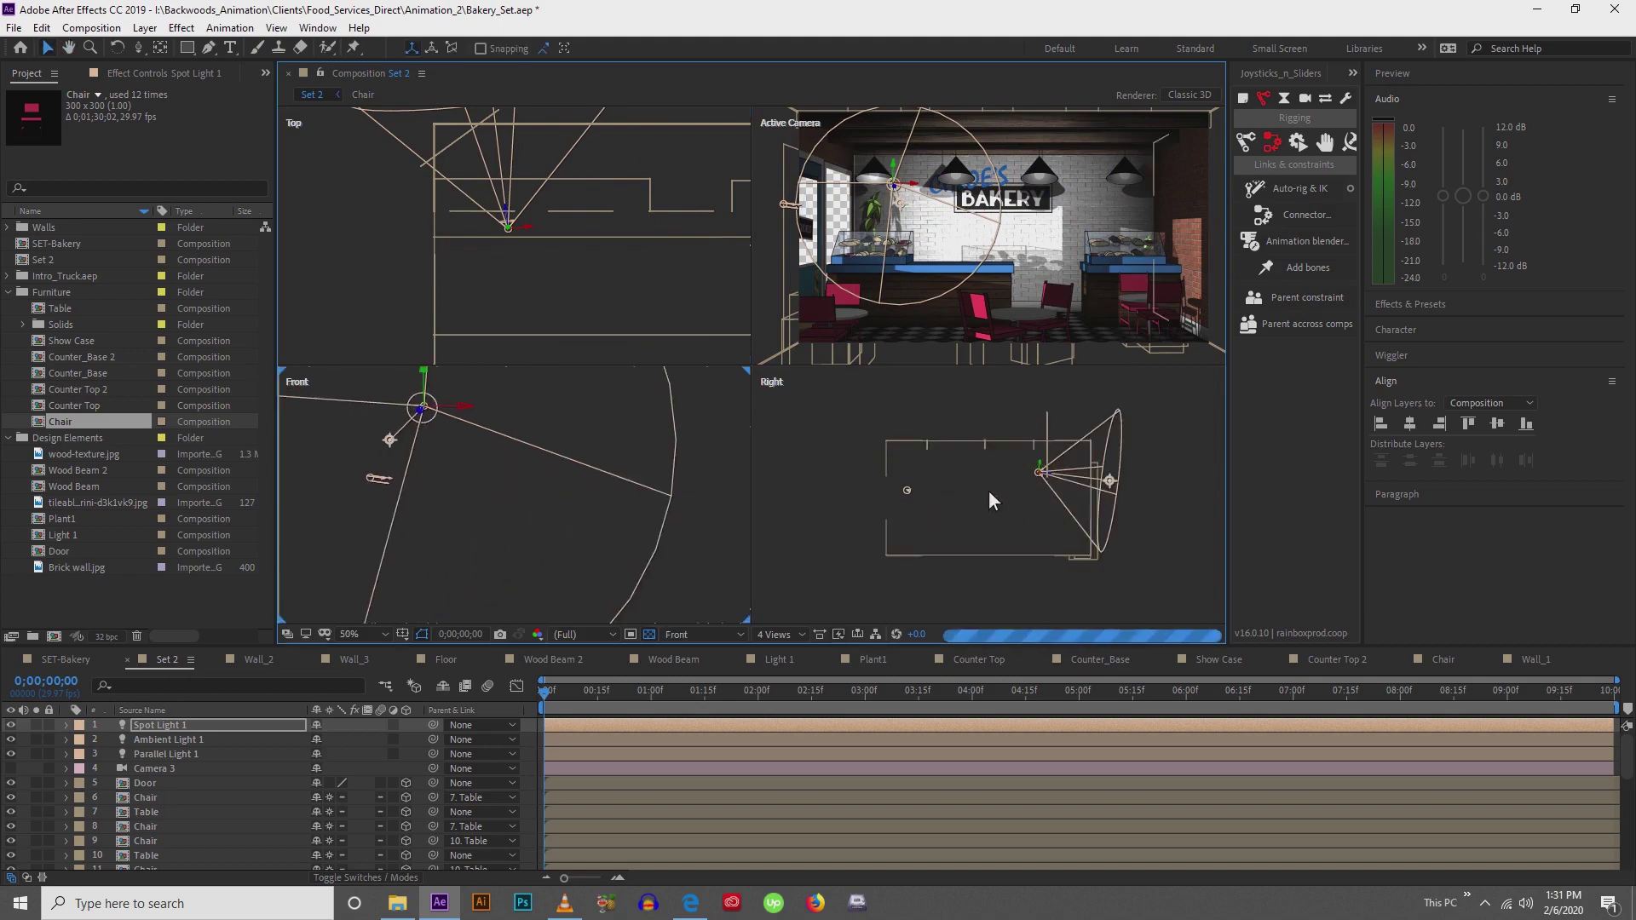
drag(1040, 465, 1047, 444)
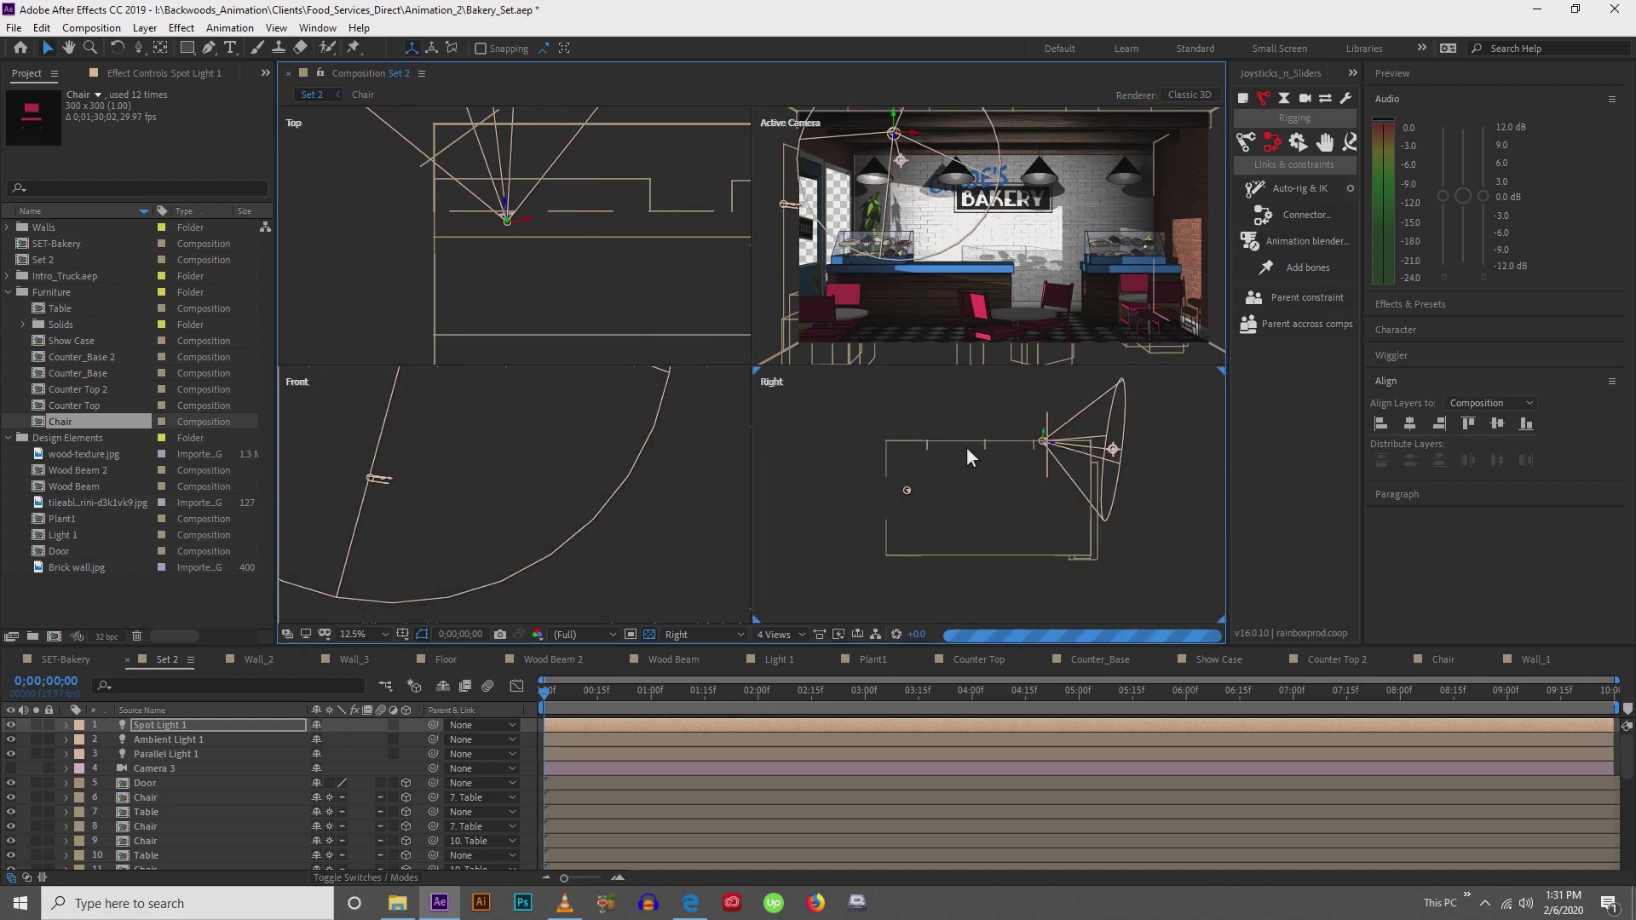
scroll(1020, 458, up, 2)
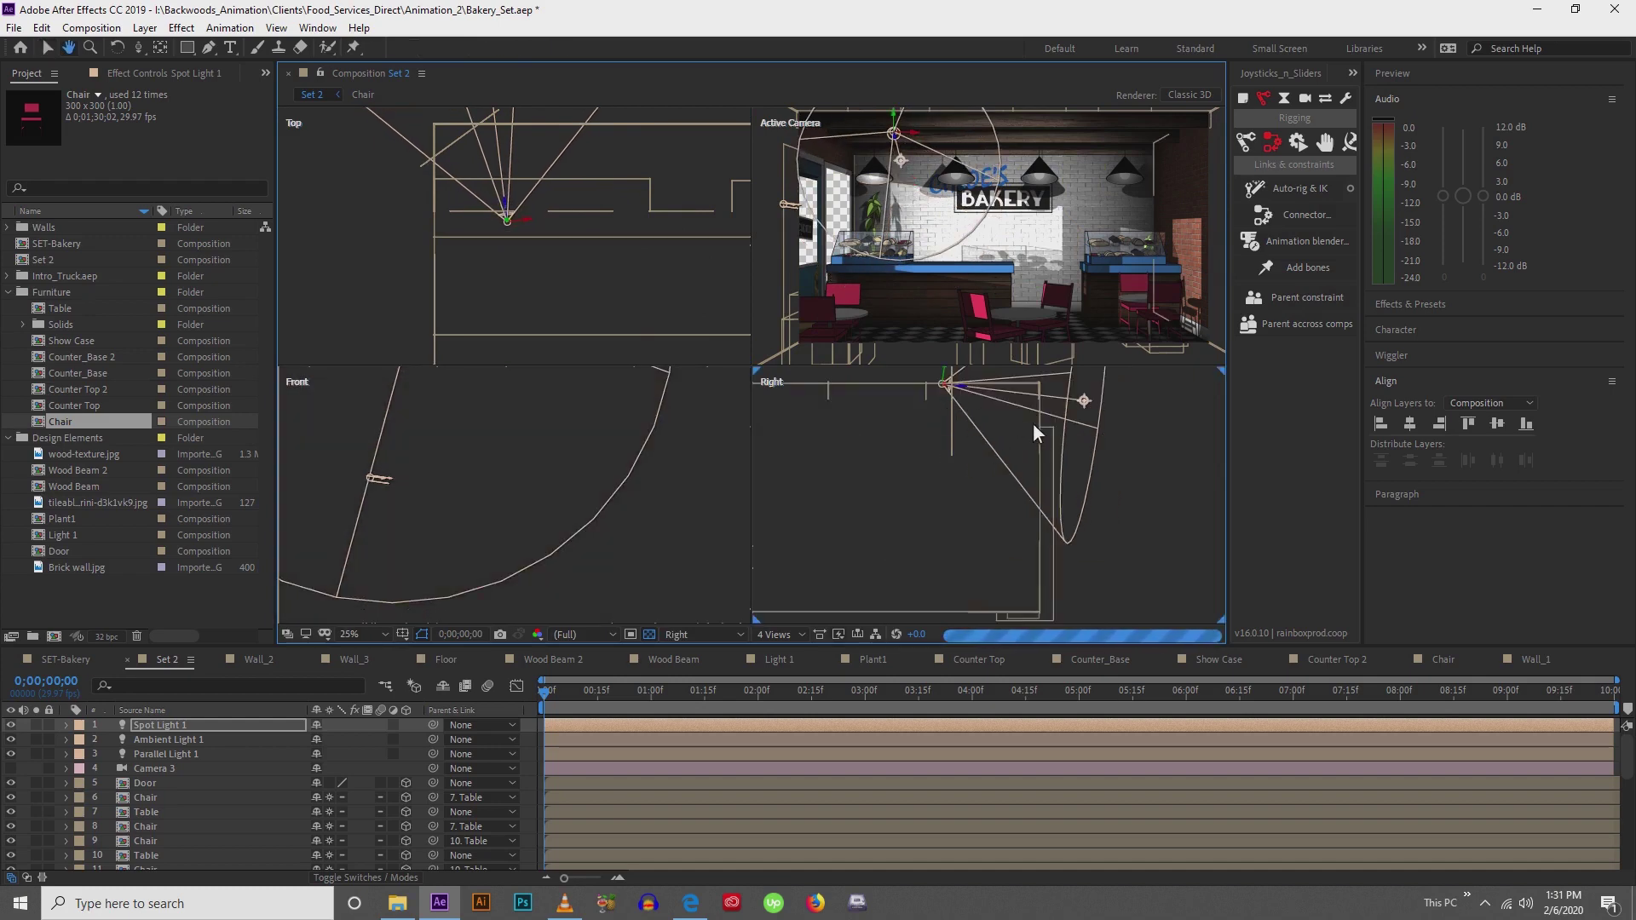
key(v)
Aim Spot Light 1's target down across the counter area, shifting the light sideways in plan
mouse_move(1085, 402)
mouse_down()
mouse_move(1053, 459)
mouse_move(986, 515)
mouse_move(977, 562)
mouse_up()
drag(490, 190, 556, 175)
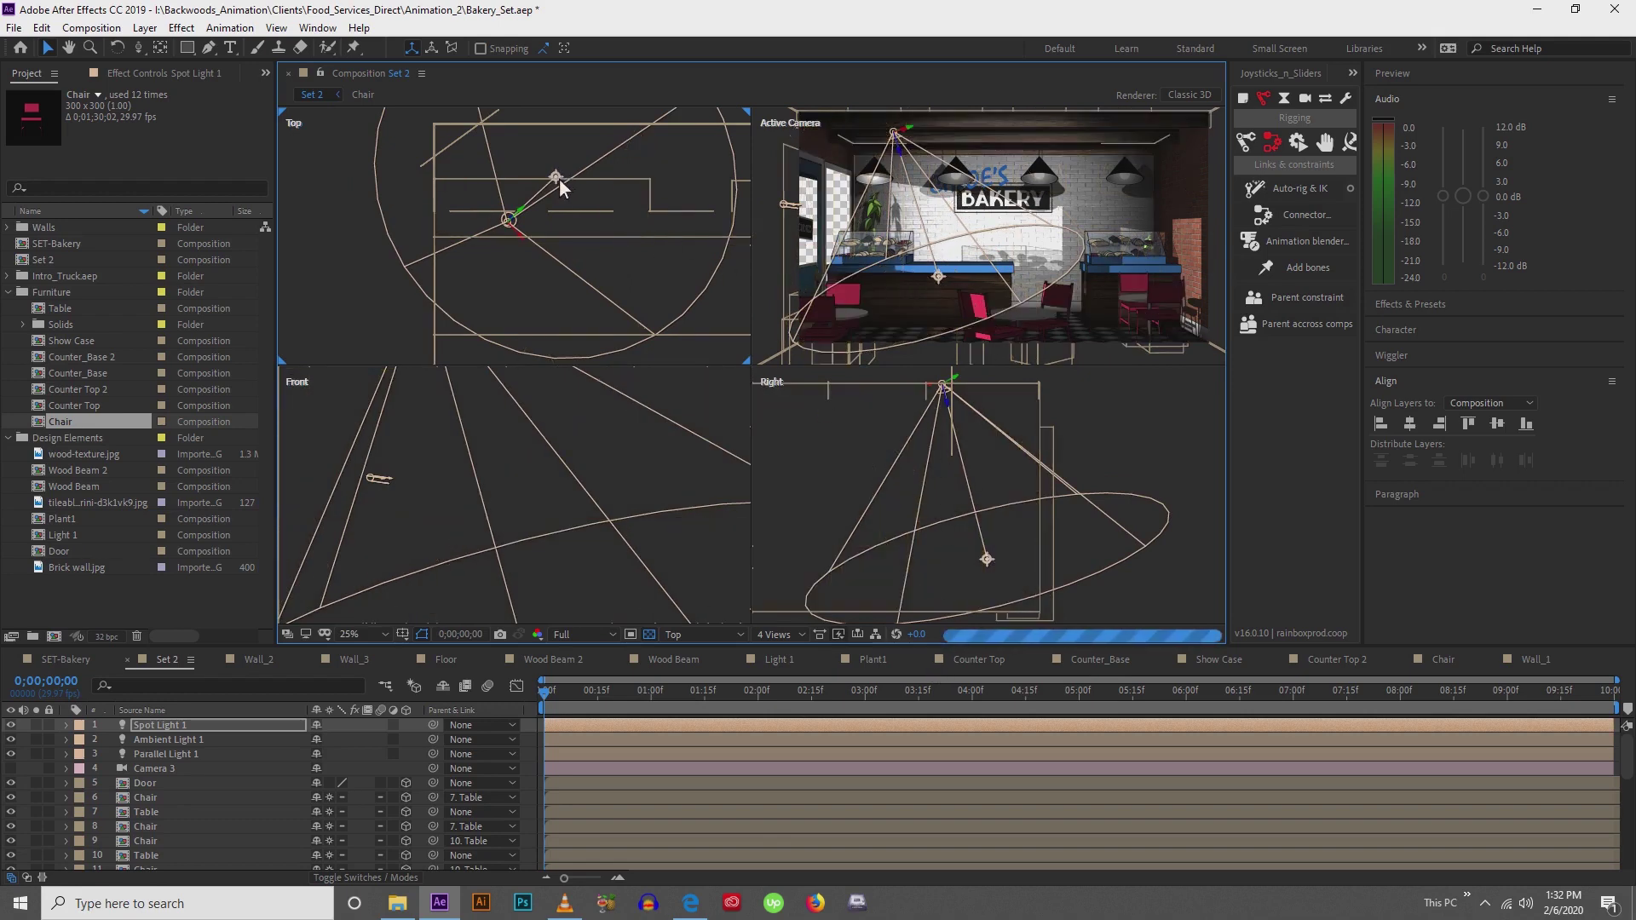
drag(555, 173, 538, 168)
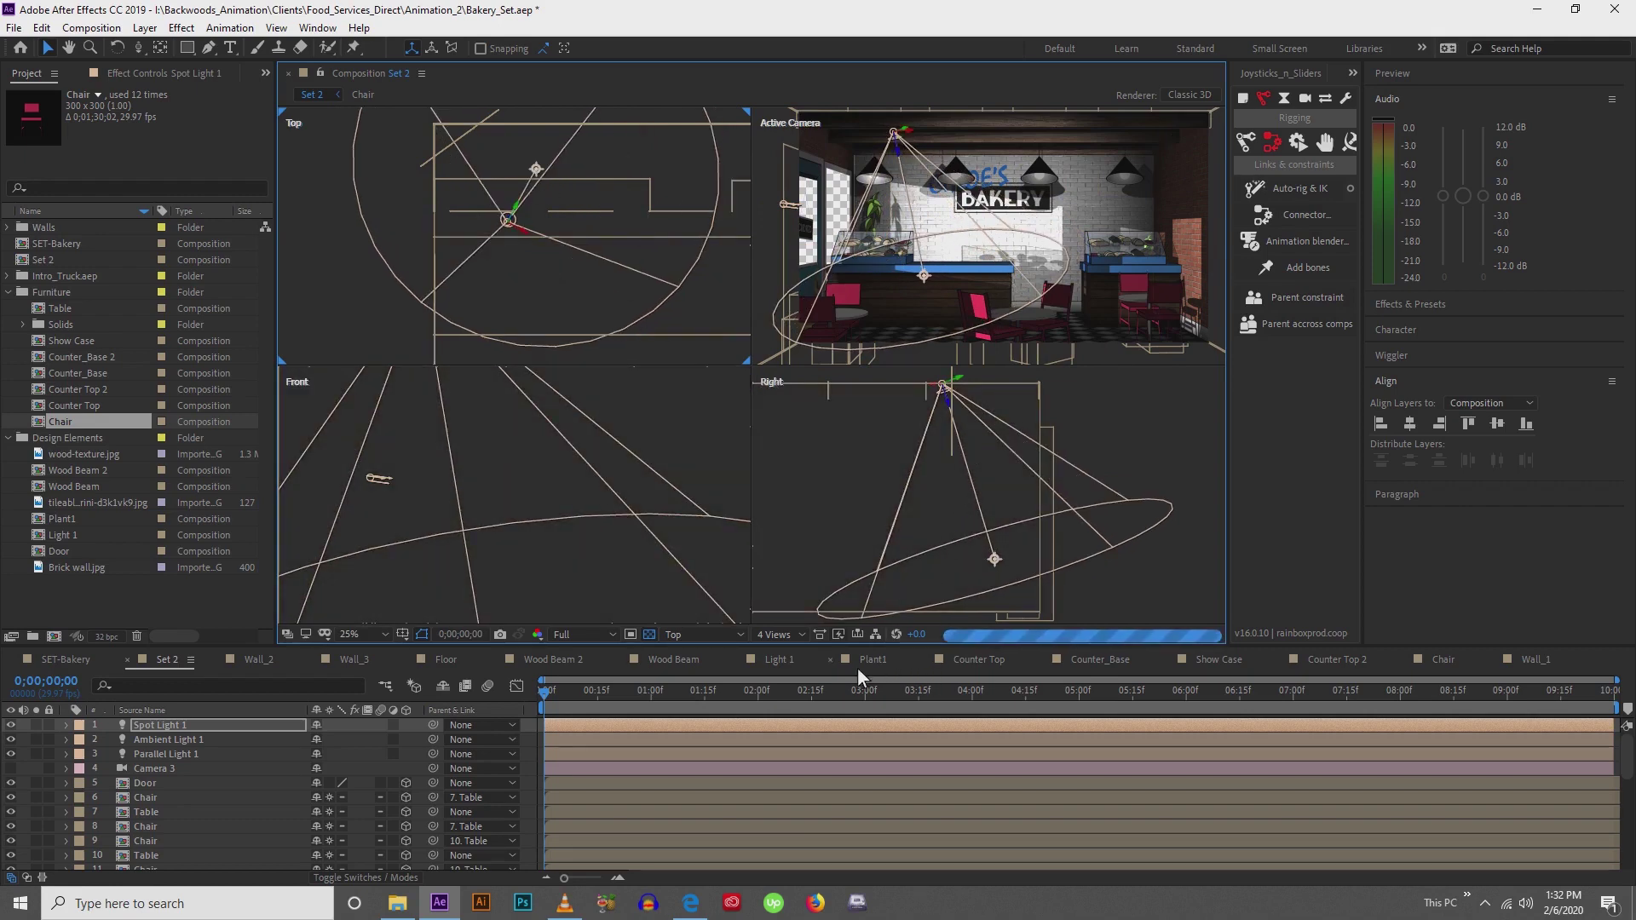
click(780, 636)
Return to the single camera view, expand Spot Light 1's Light Options, and set preview resolution to Half
click(782, 652)
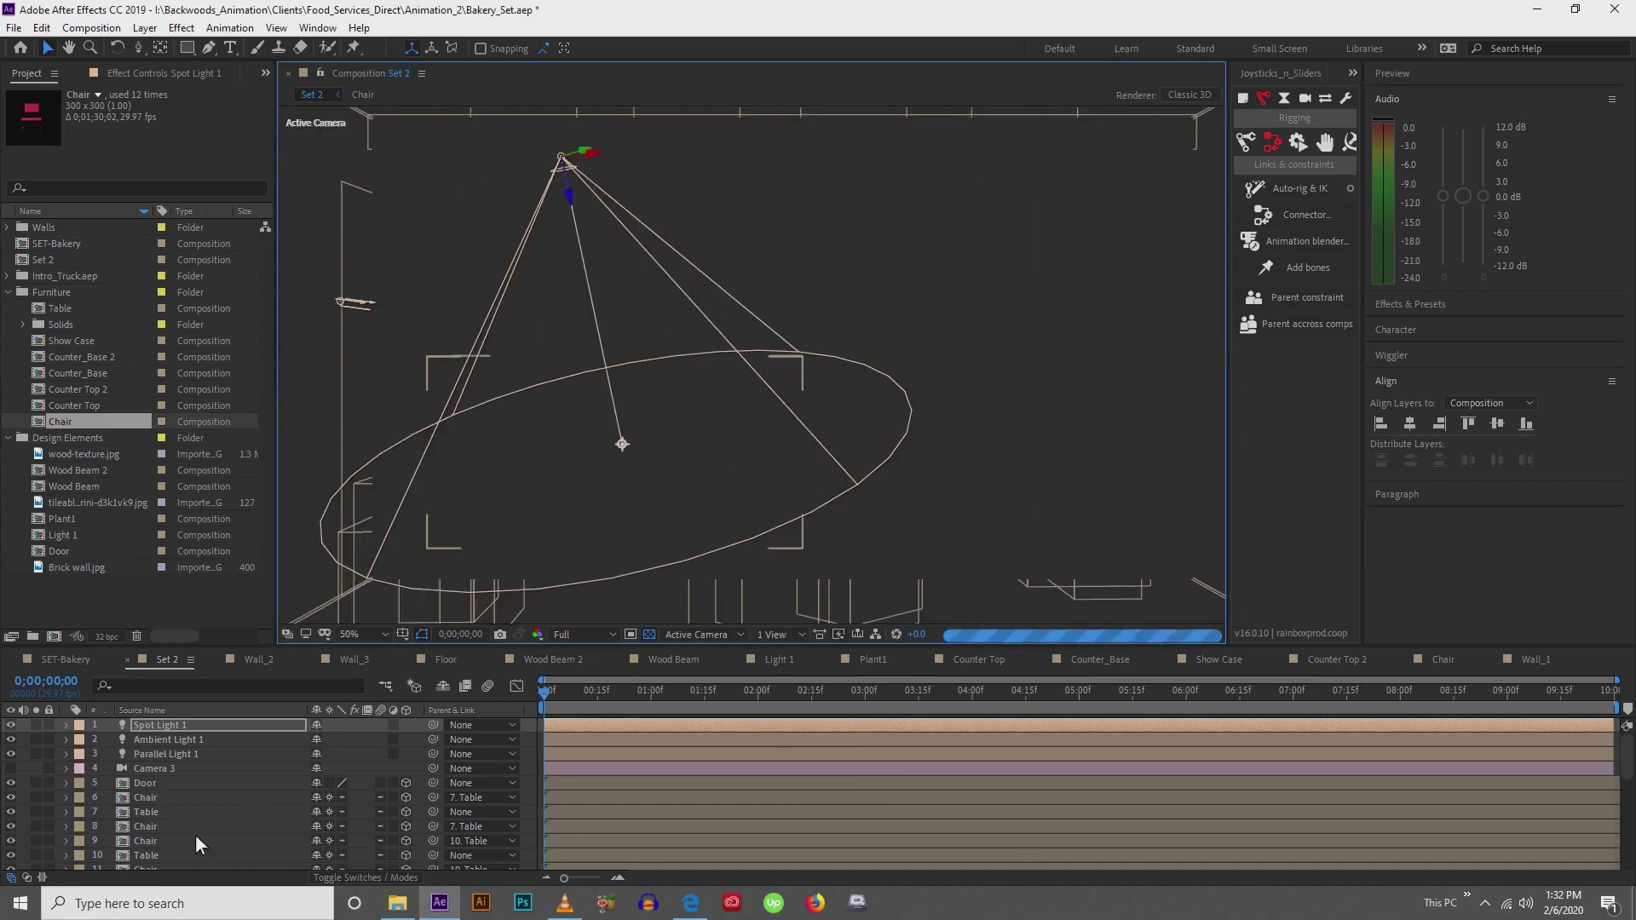
click(66, 729)
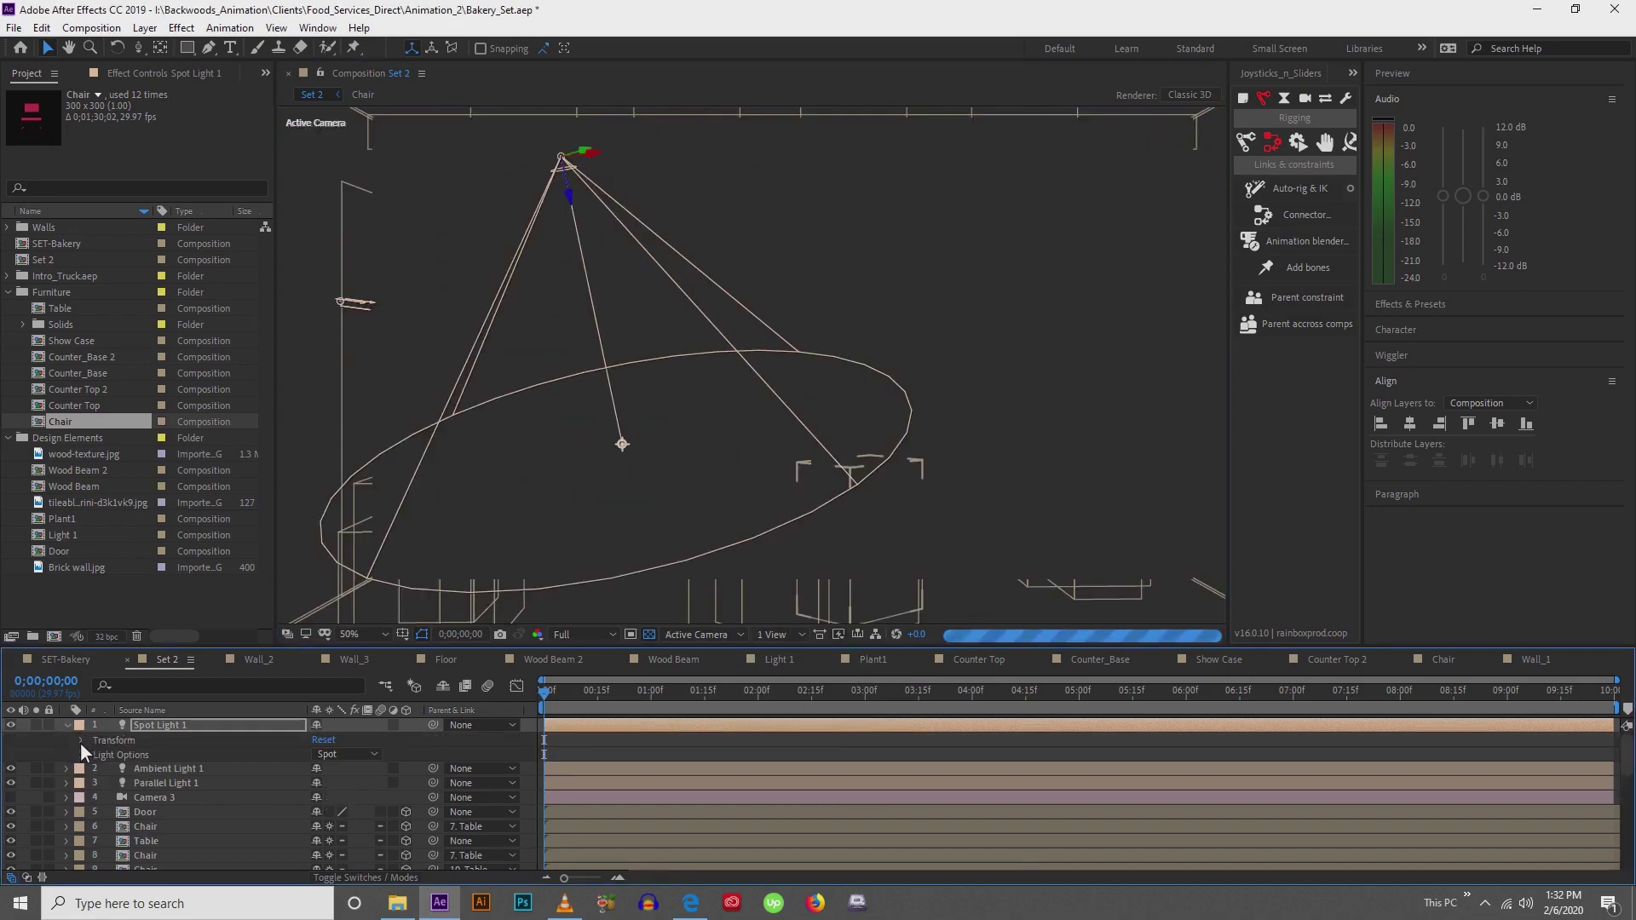
click(79, 756)
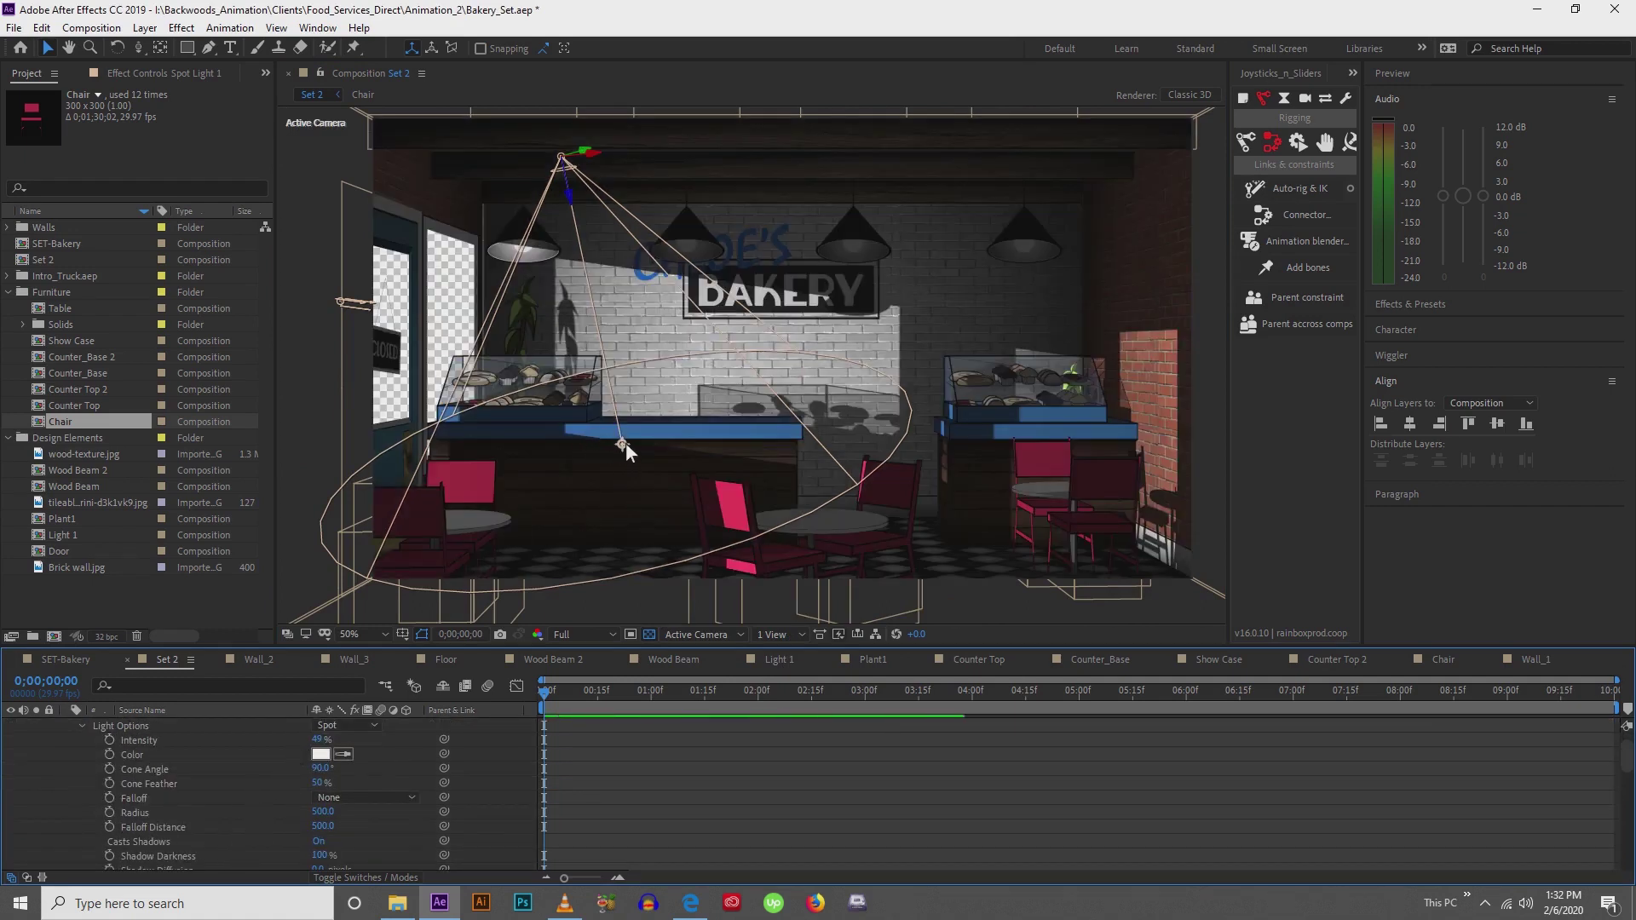
click(580, 635)
click(575, 693)
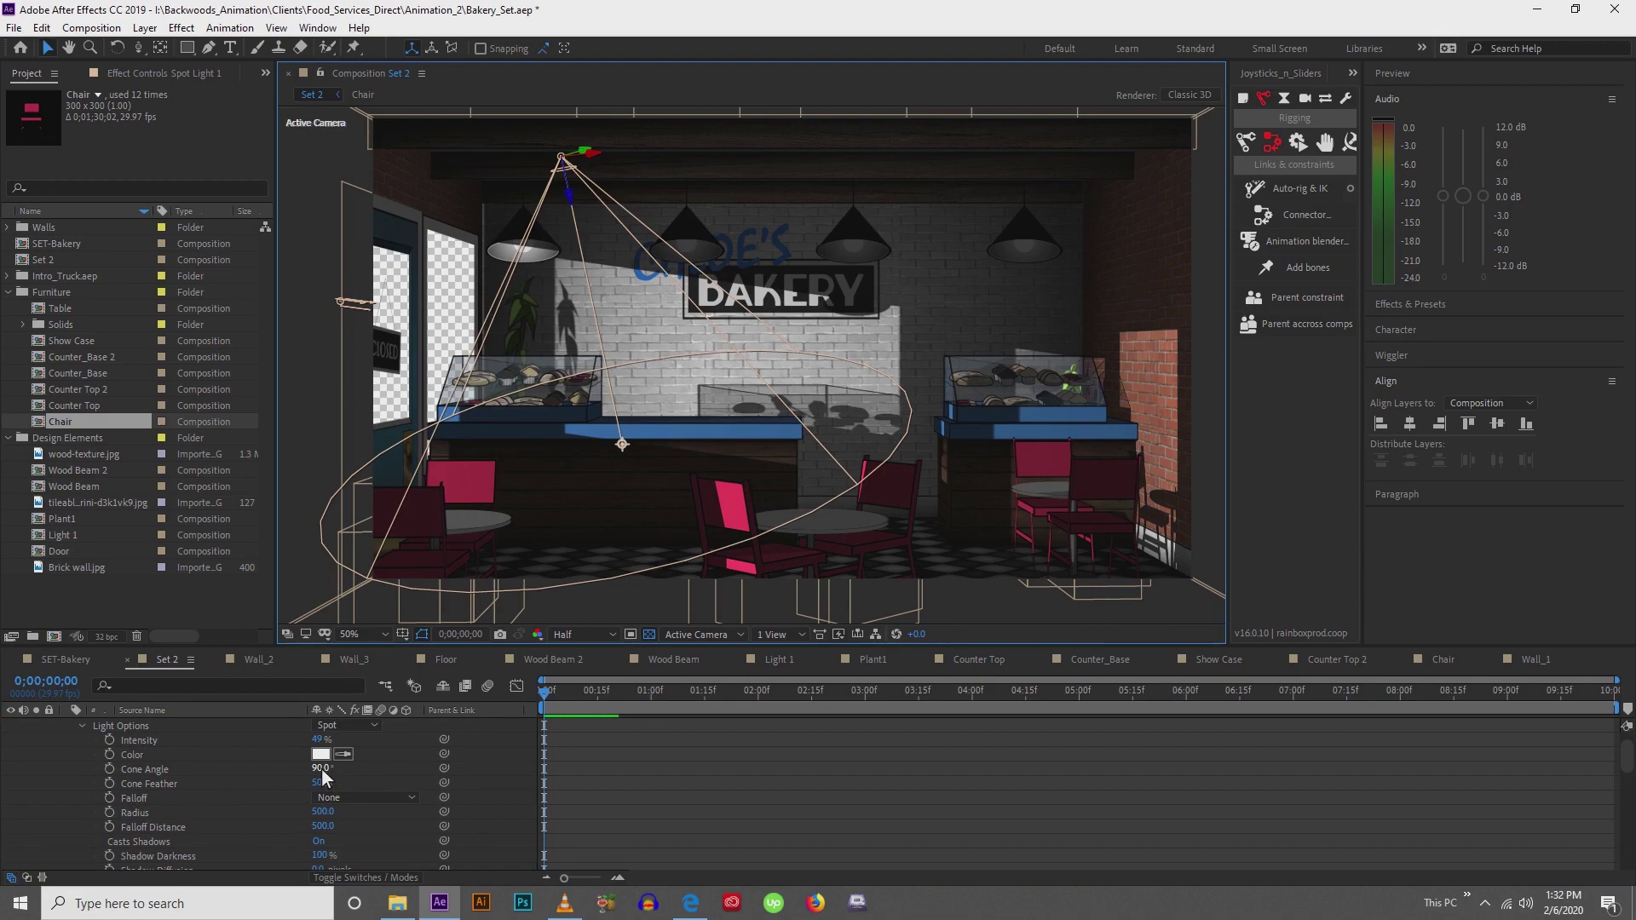
Widen Spot Light 1's cone to 153° and raise its intensity to 170%
drag(321, 769, 371, 765)
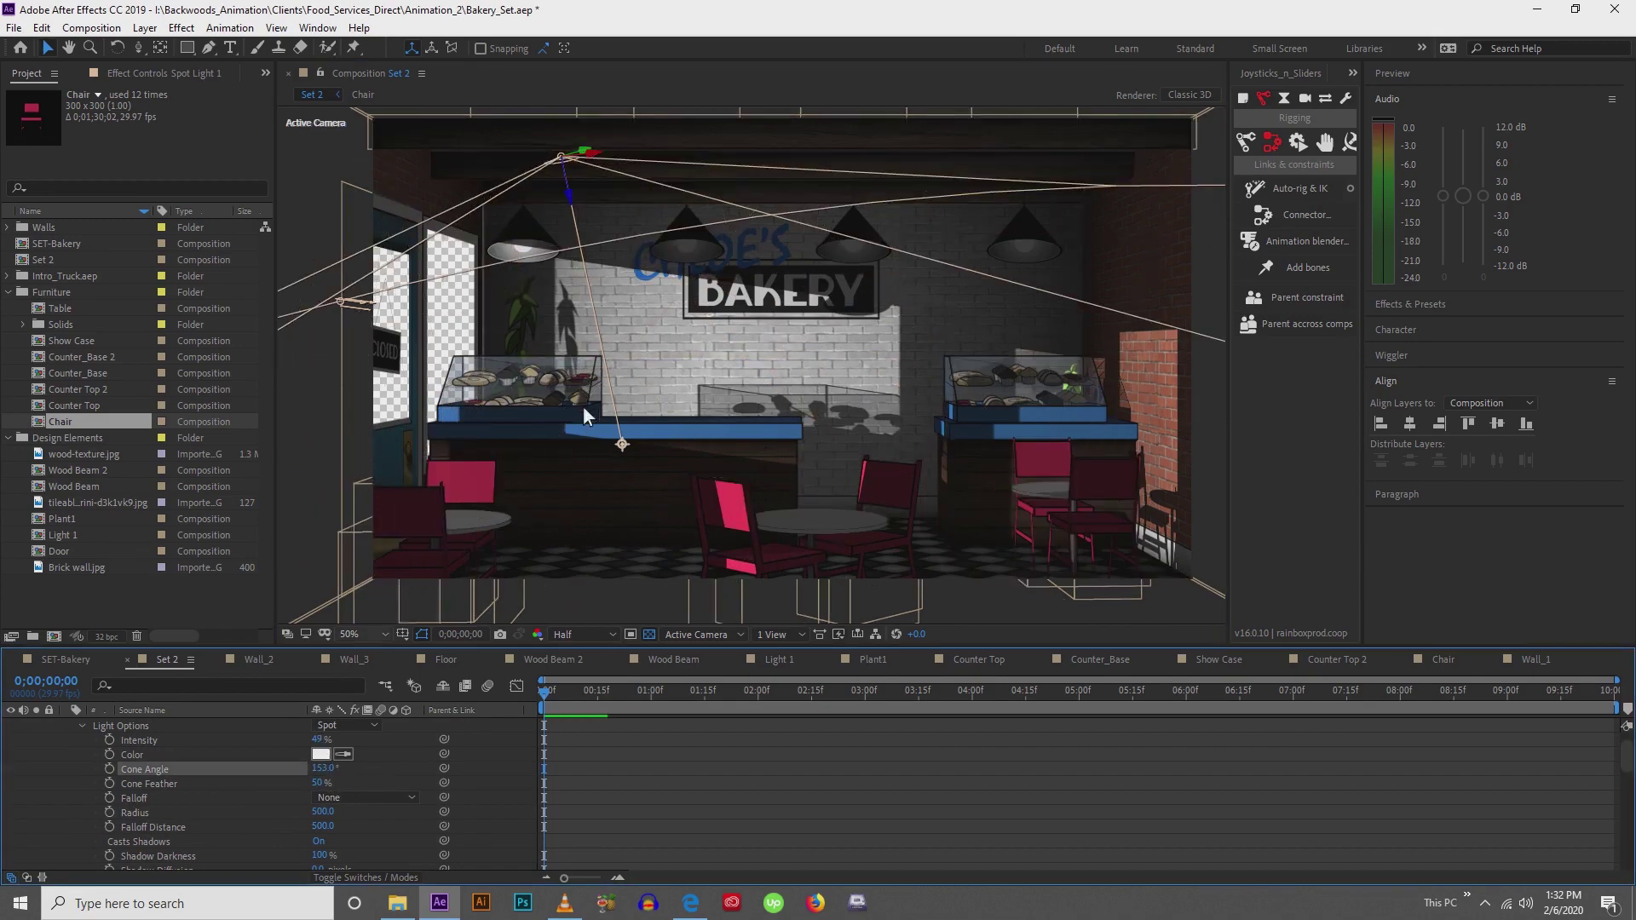
drag(320, 740, 427, 738)
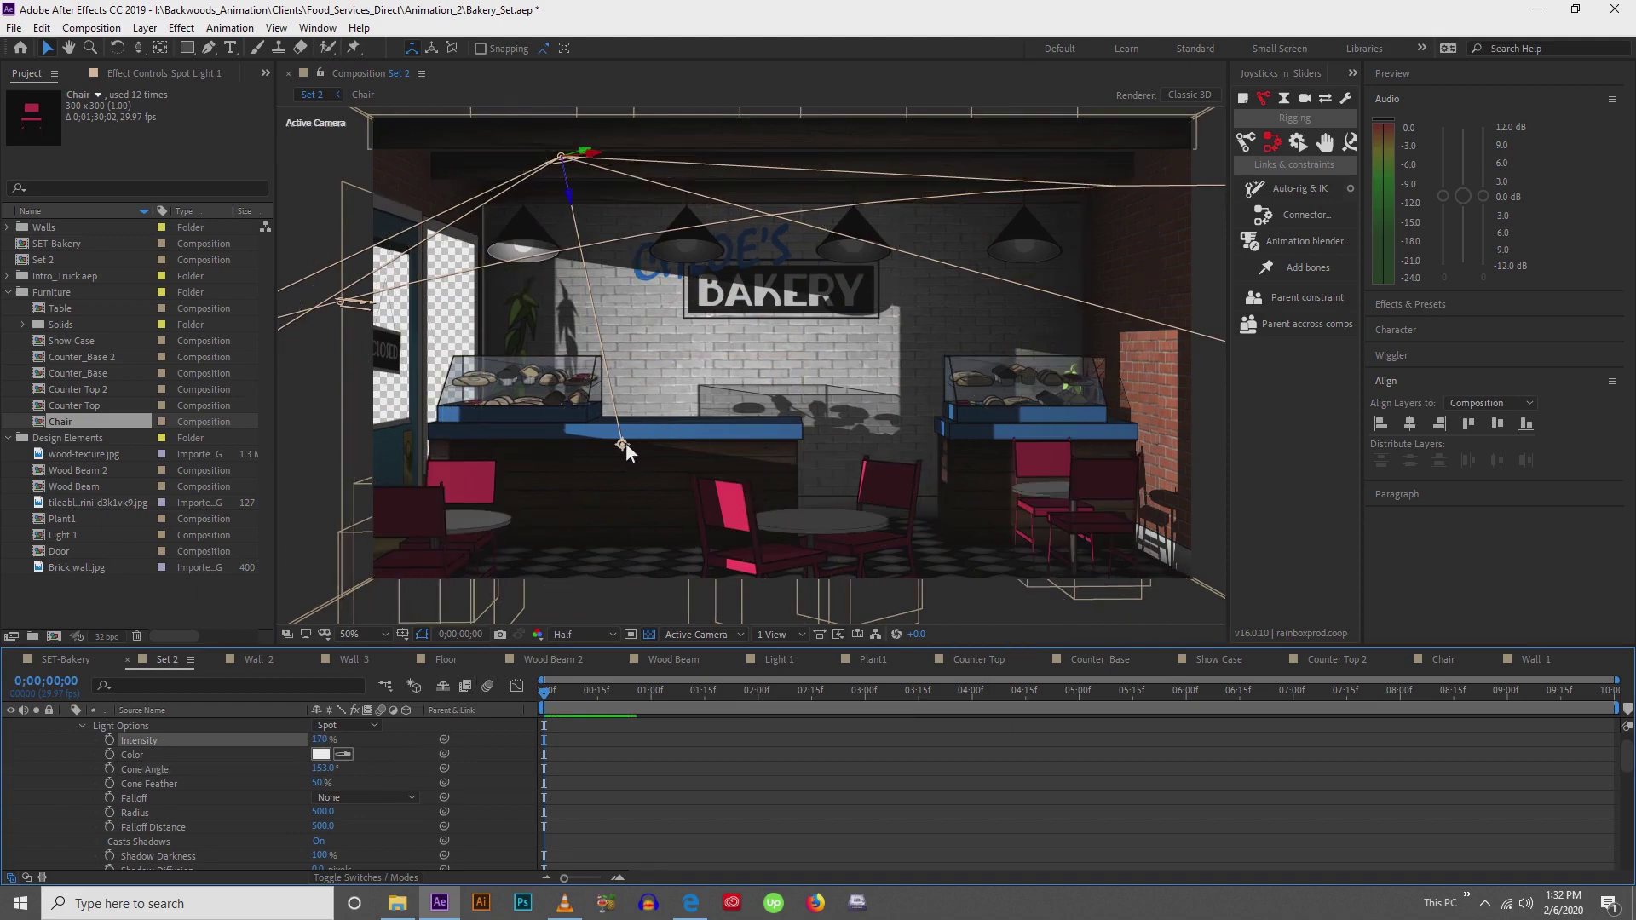
drag(625, 442, 594, 355)
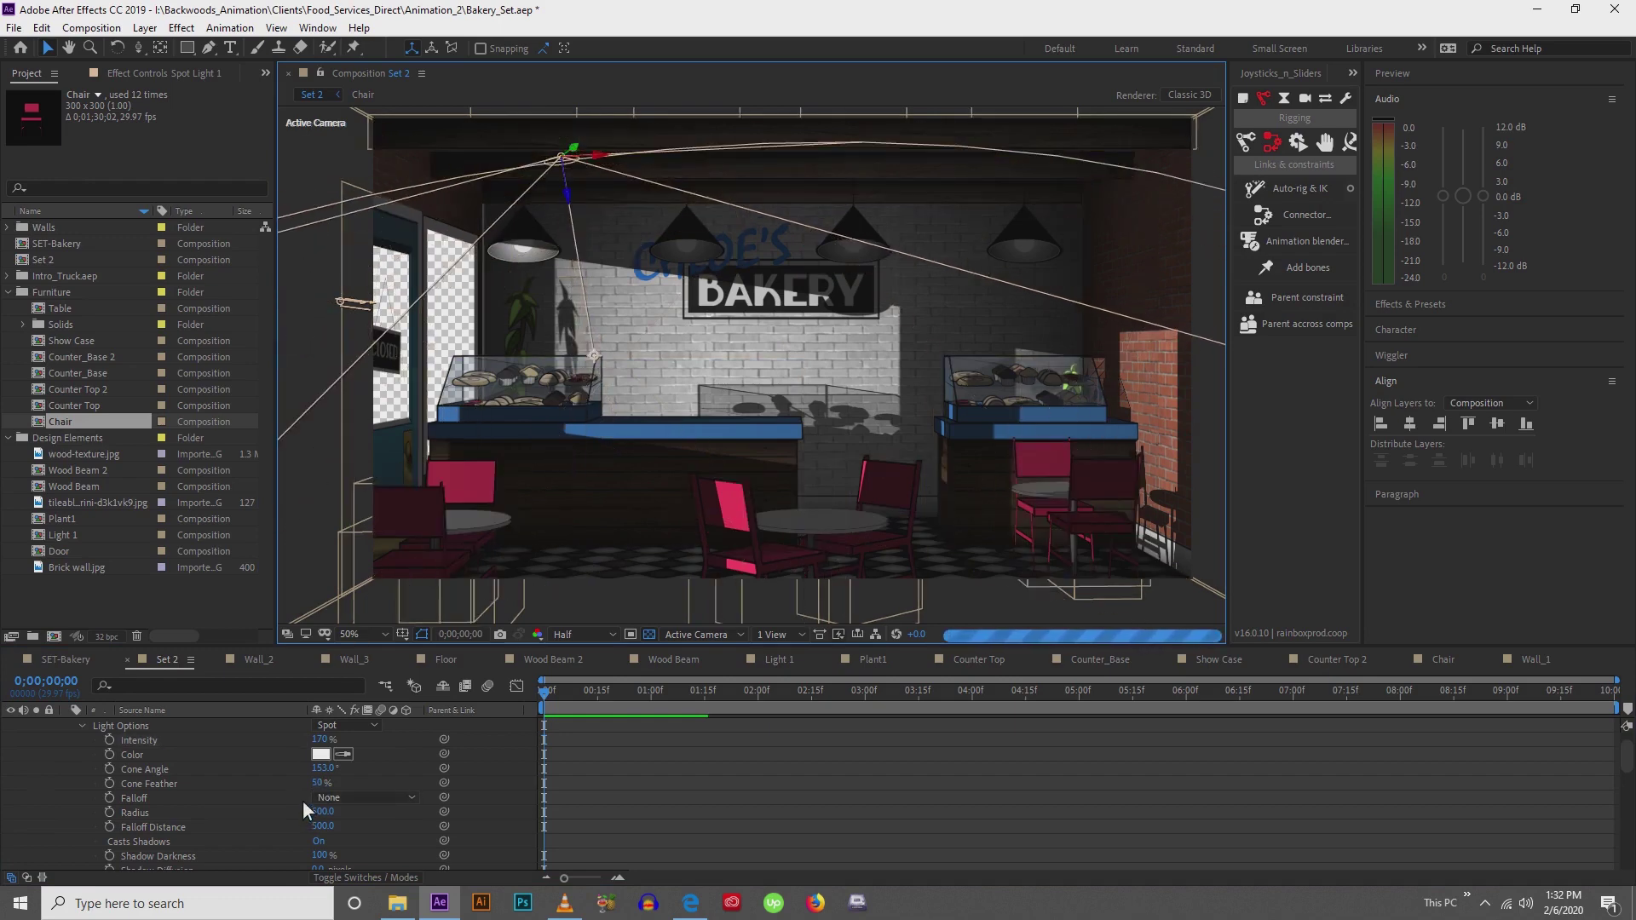
scroll(286, 768, up, 1)
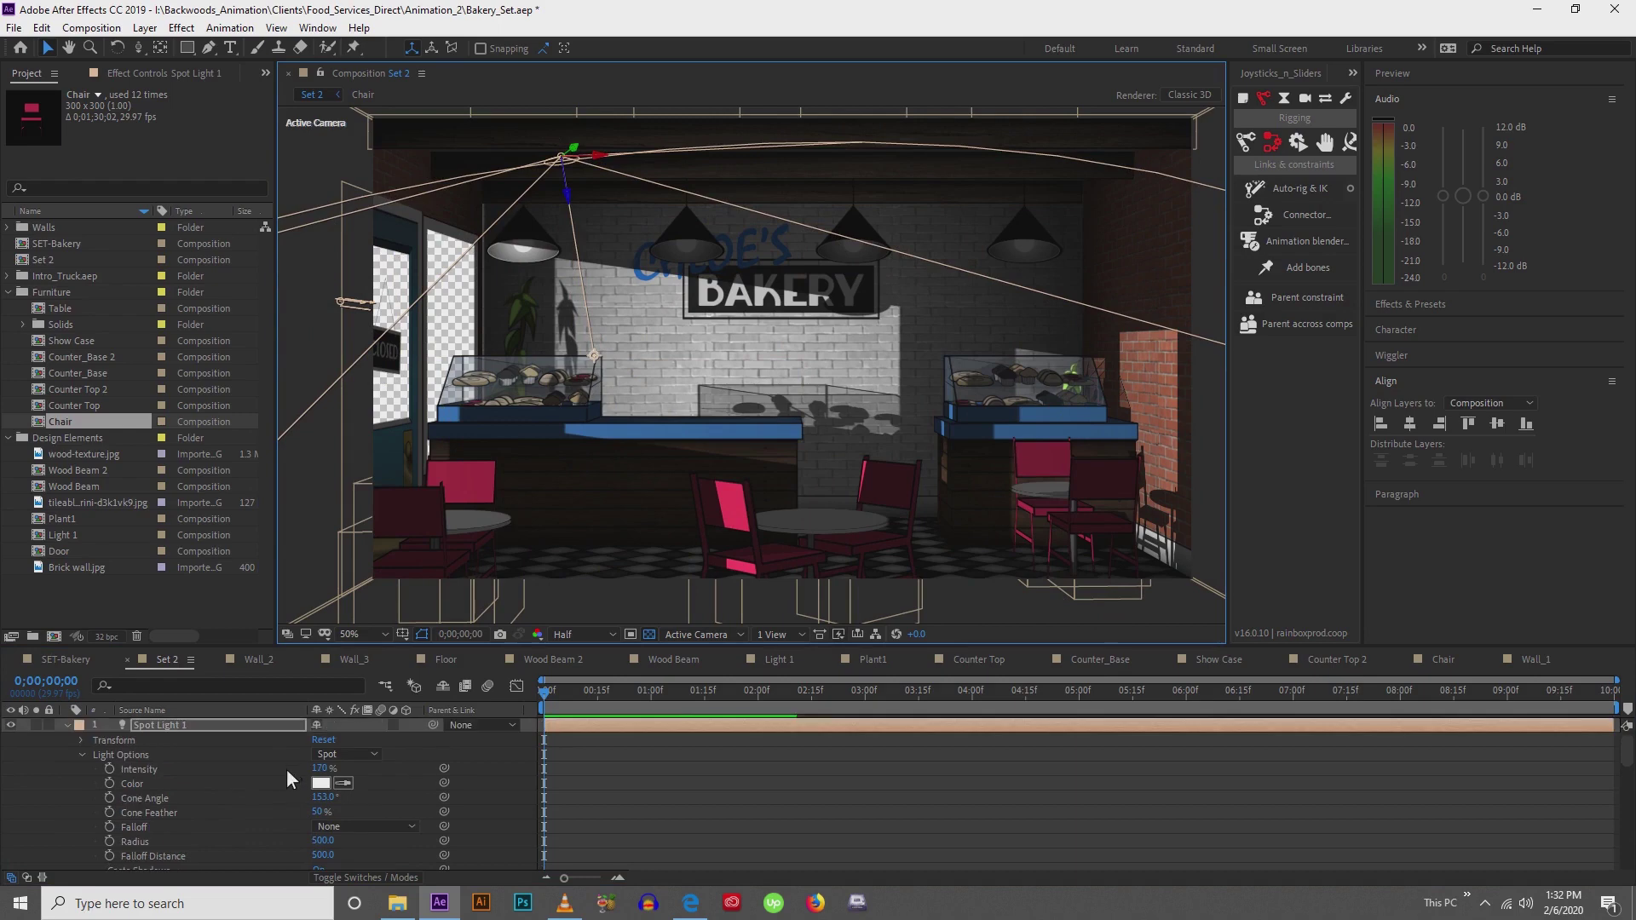
scroll(198, 788, down, 6)
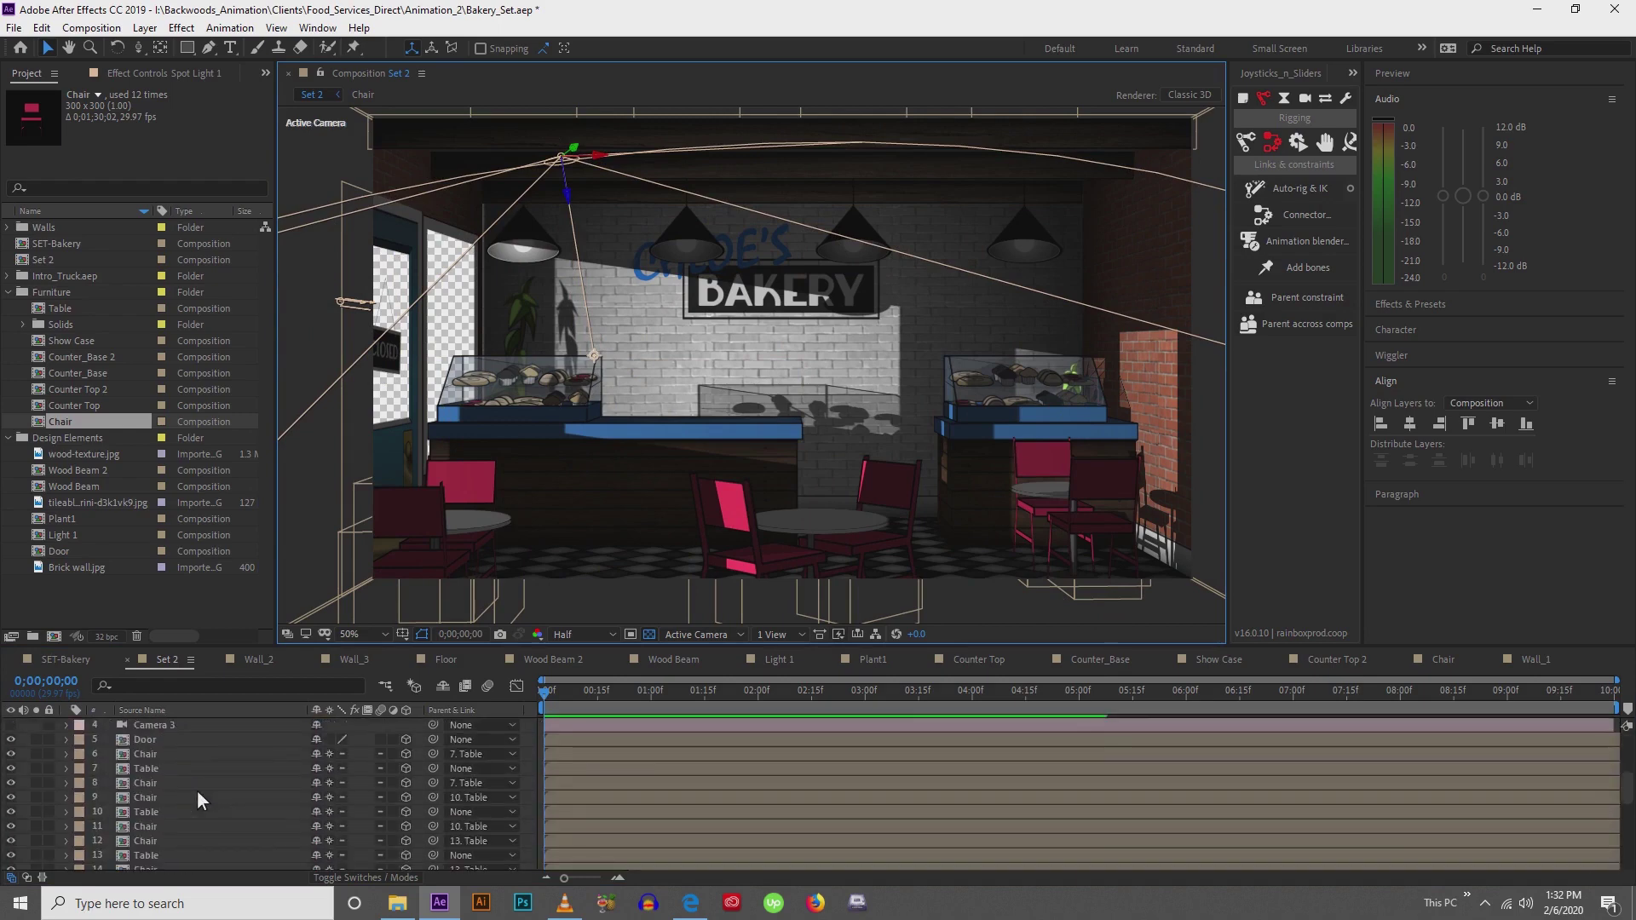
scroll(197, 790, up, 6)
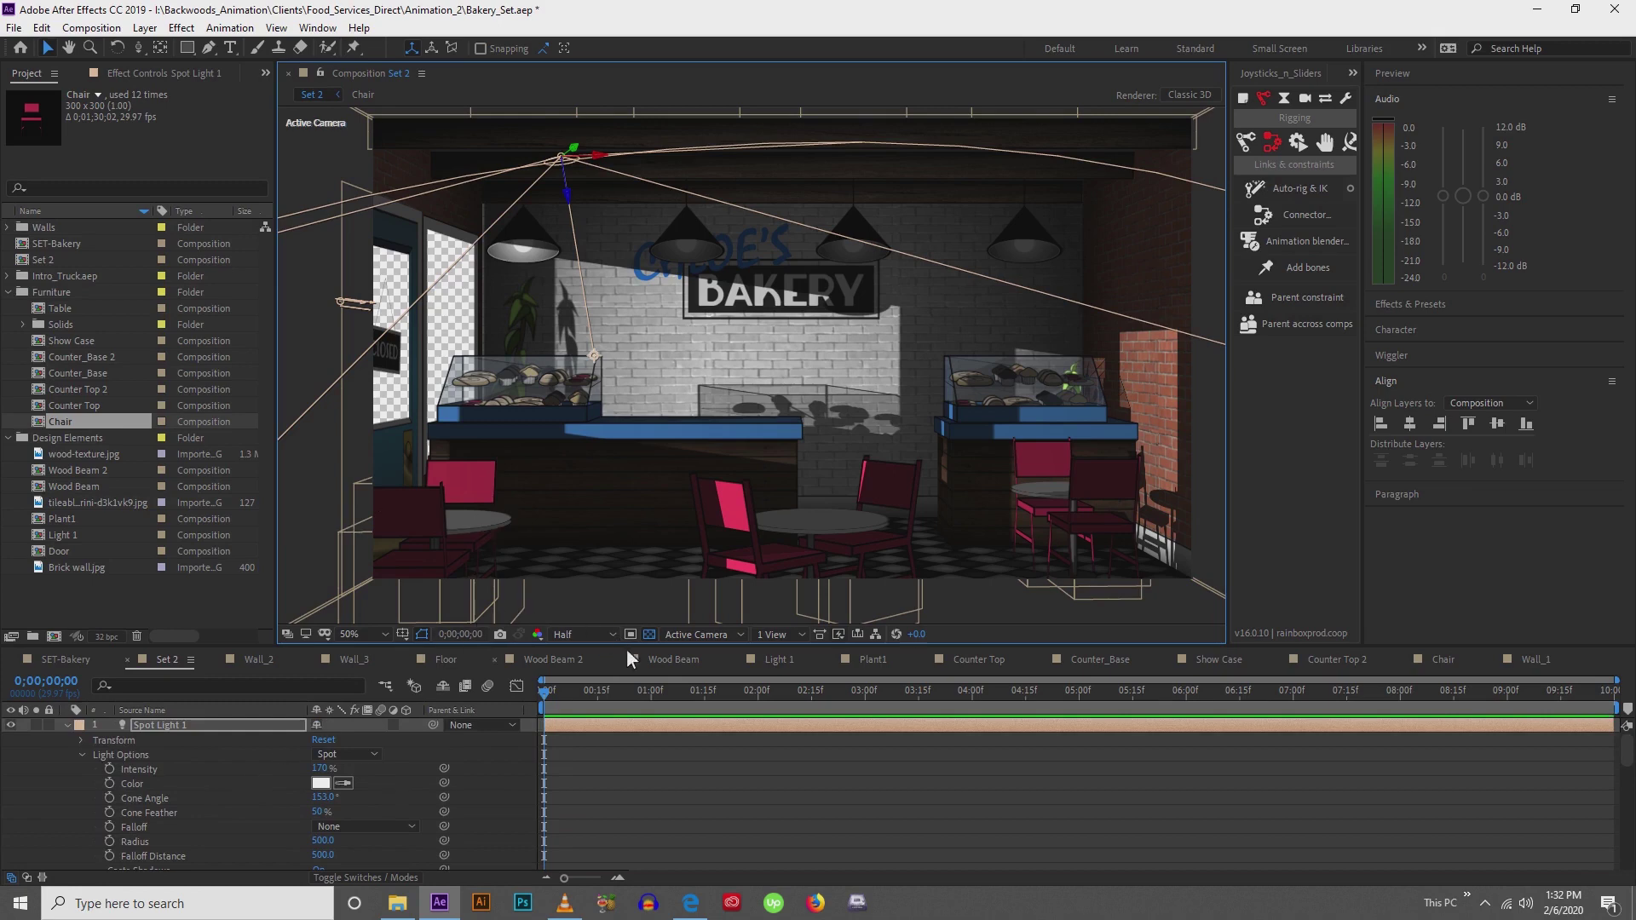
scroll(220, 810, down, 2)
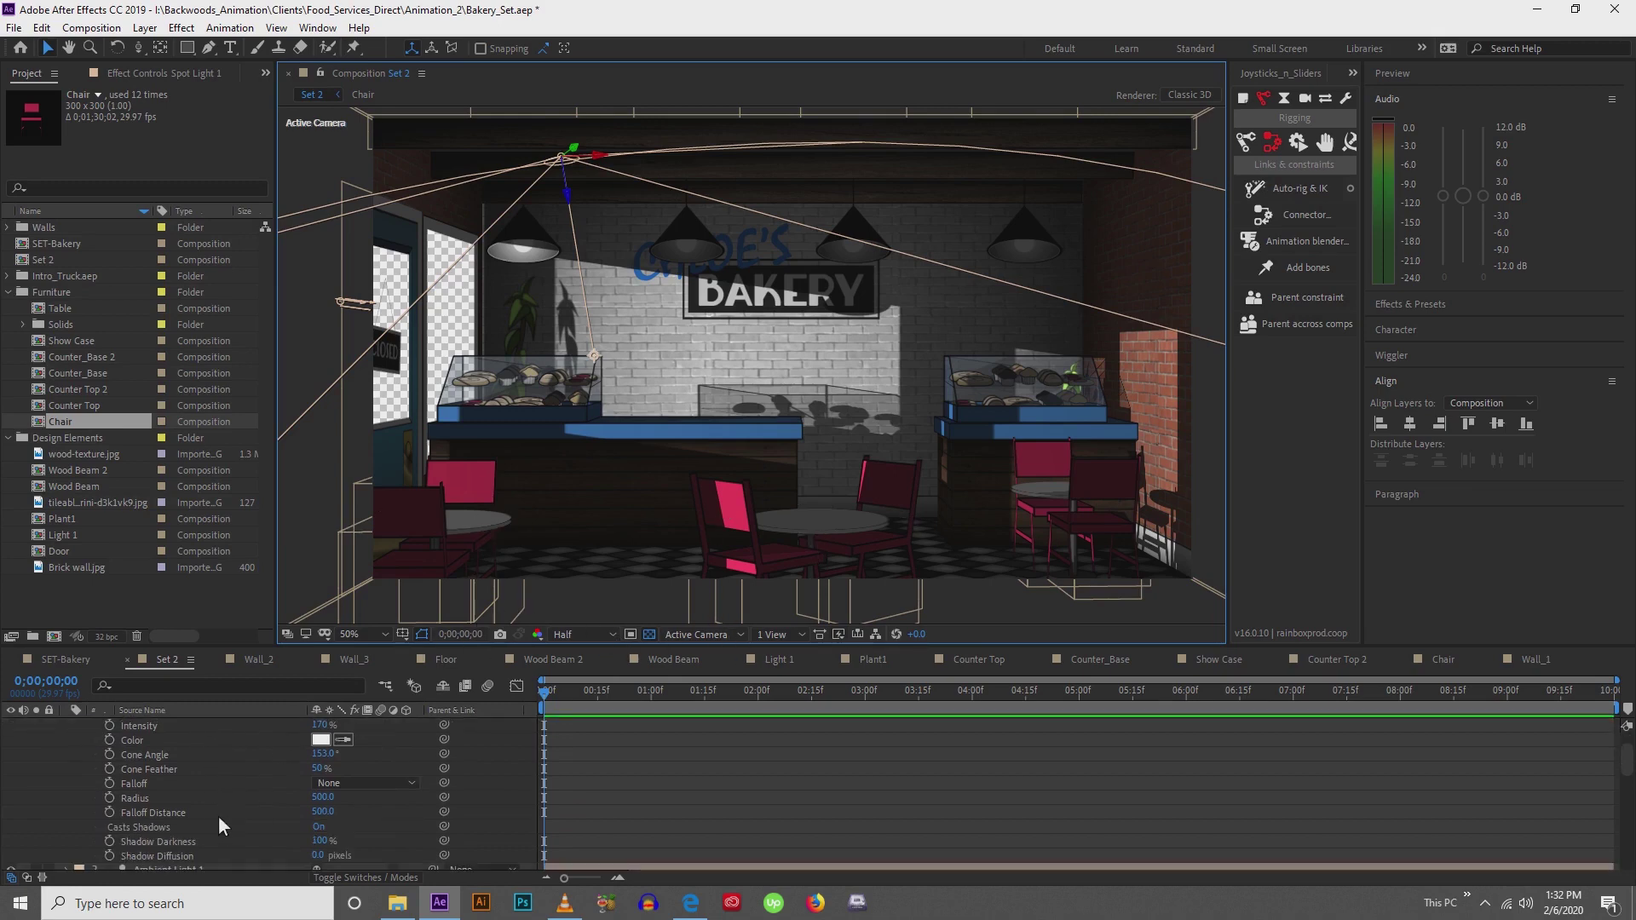
scroll(297, 810, up, 2)
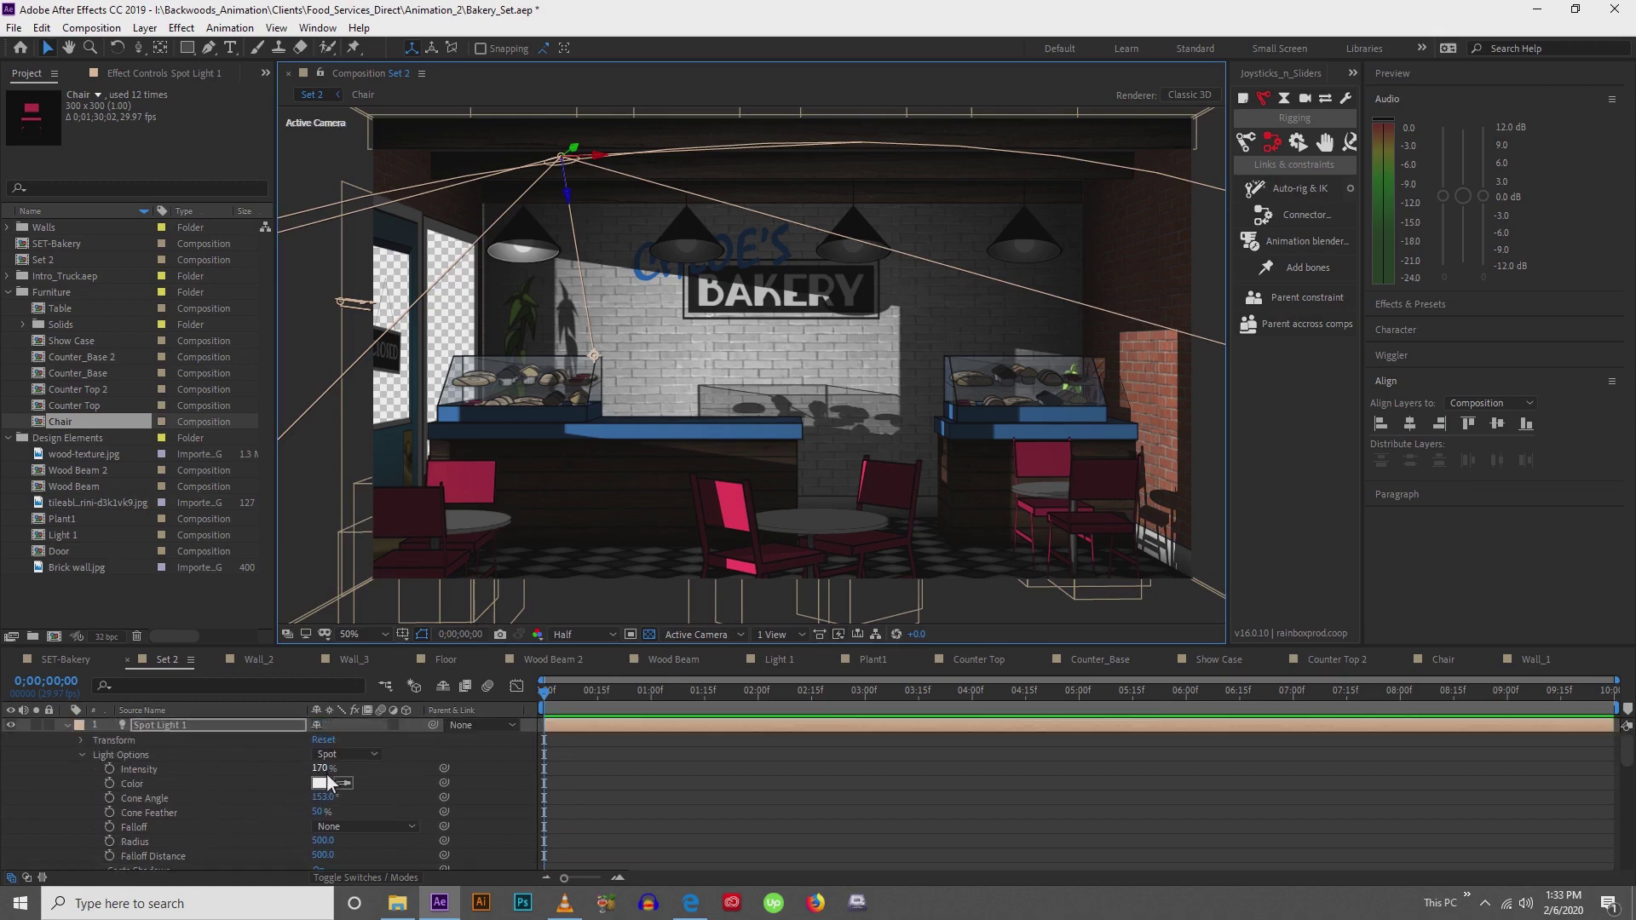
drag(322, 768, 293, 810)
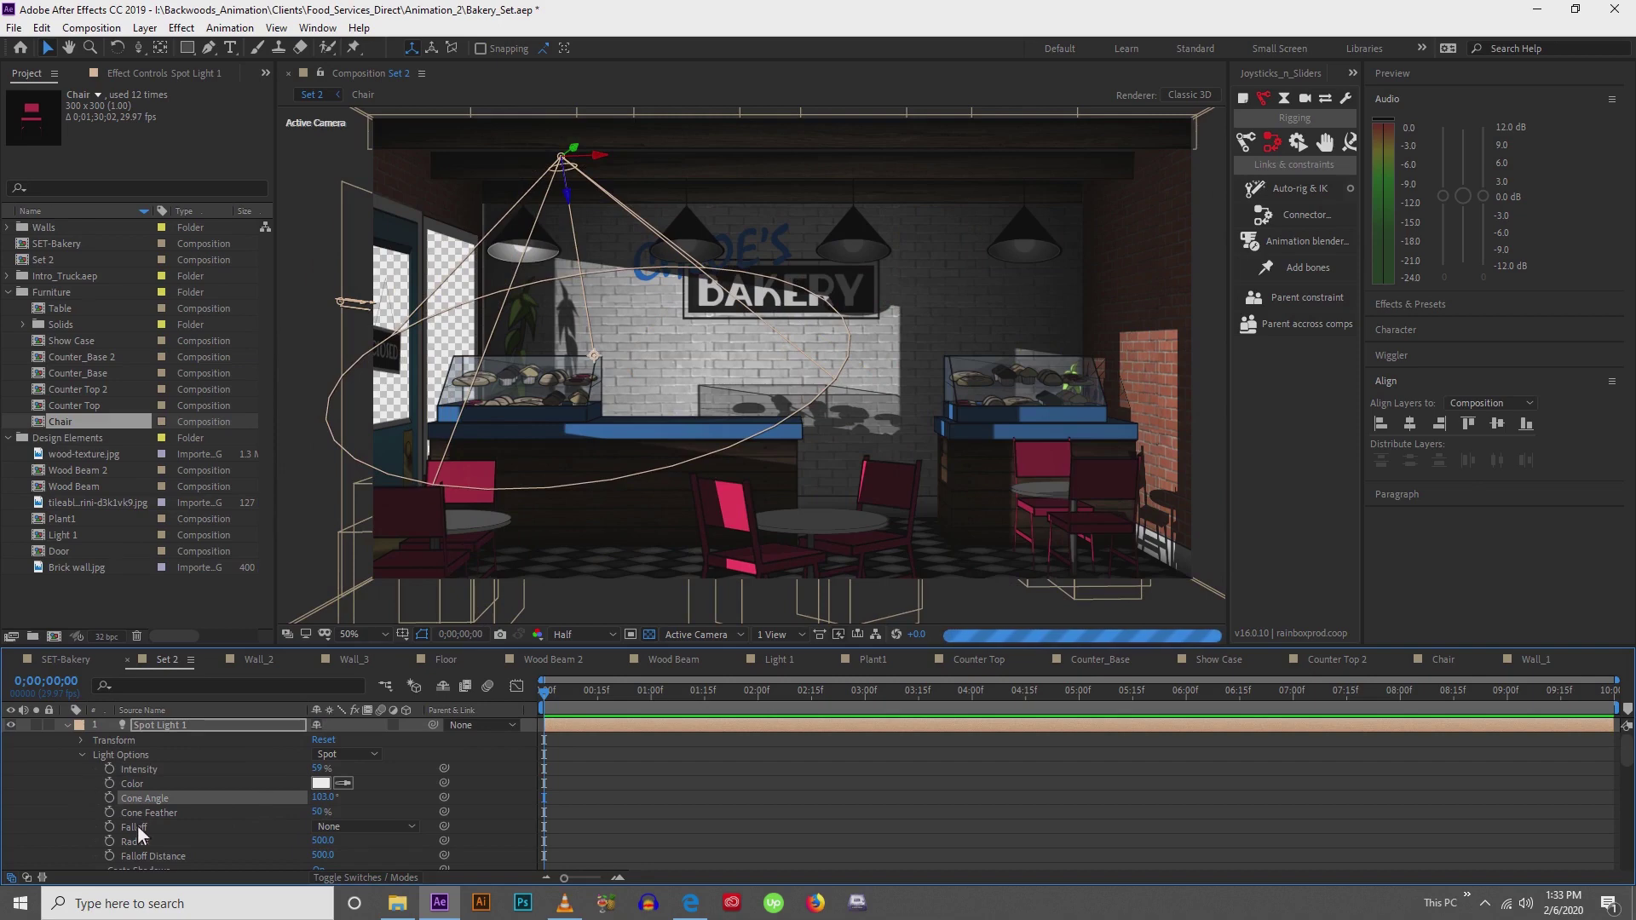
Move Spot Light 1's Point of Interest lower and deeper to 393.7, 1316.5, 1909.4
click(83, 740)
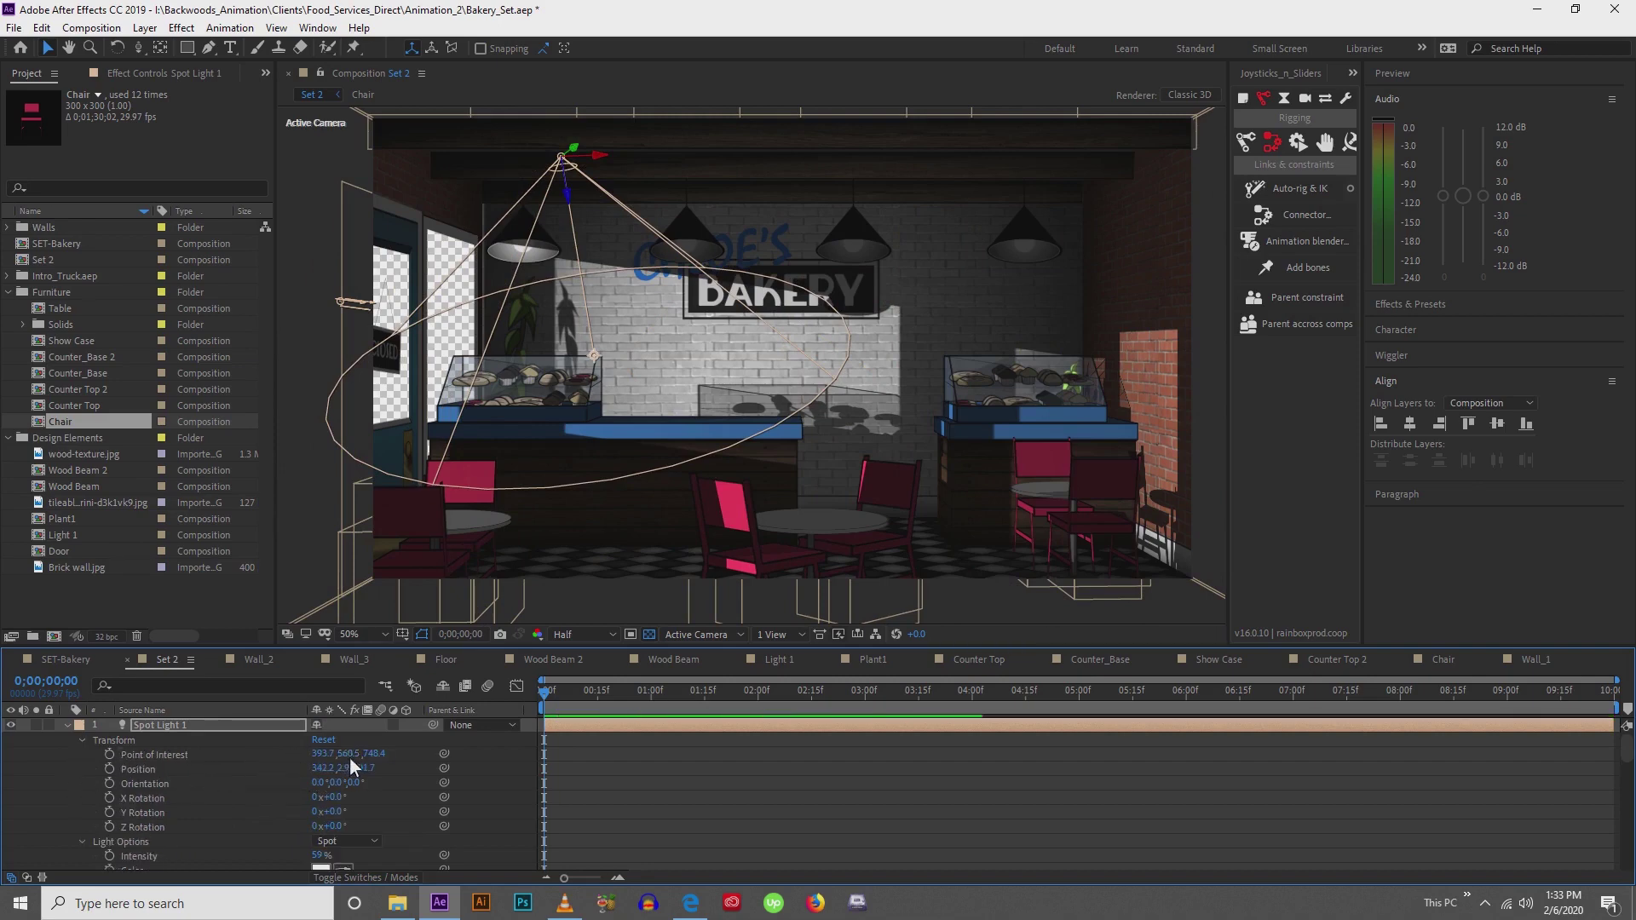
drag(349, 757, 1048, 714)
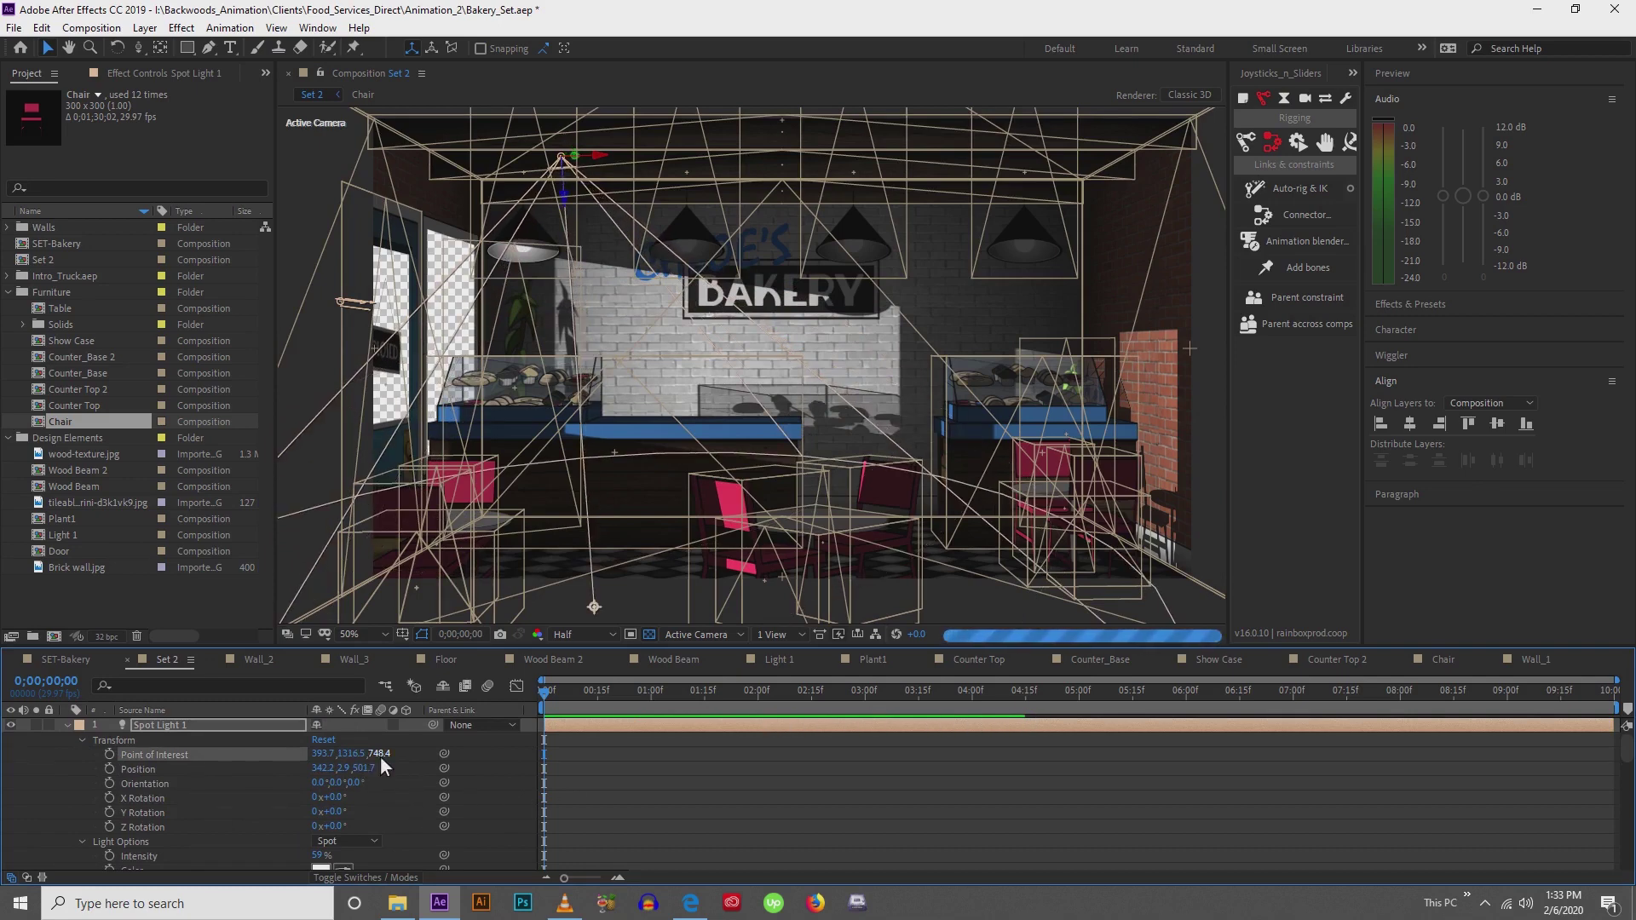
drag(380, 754, 1173, 638)
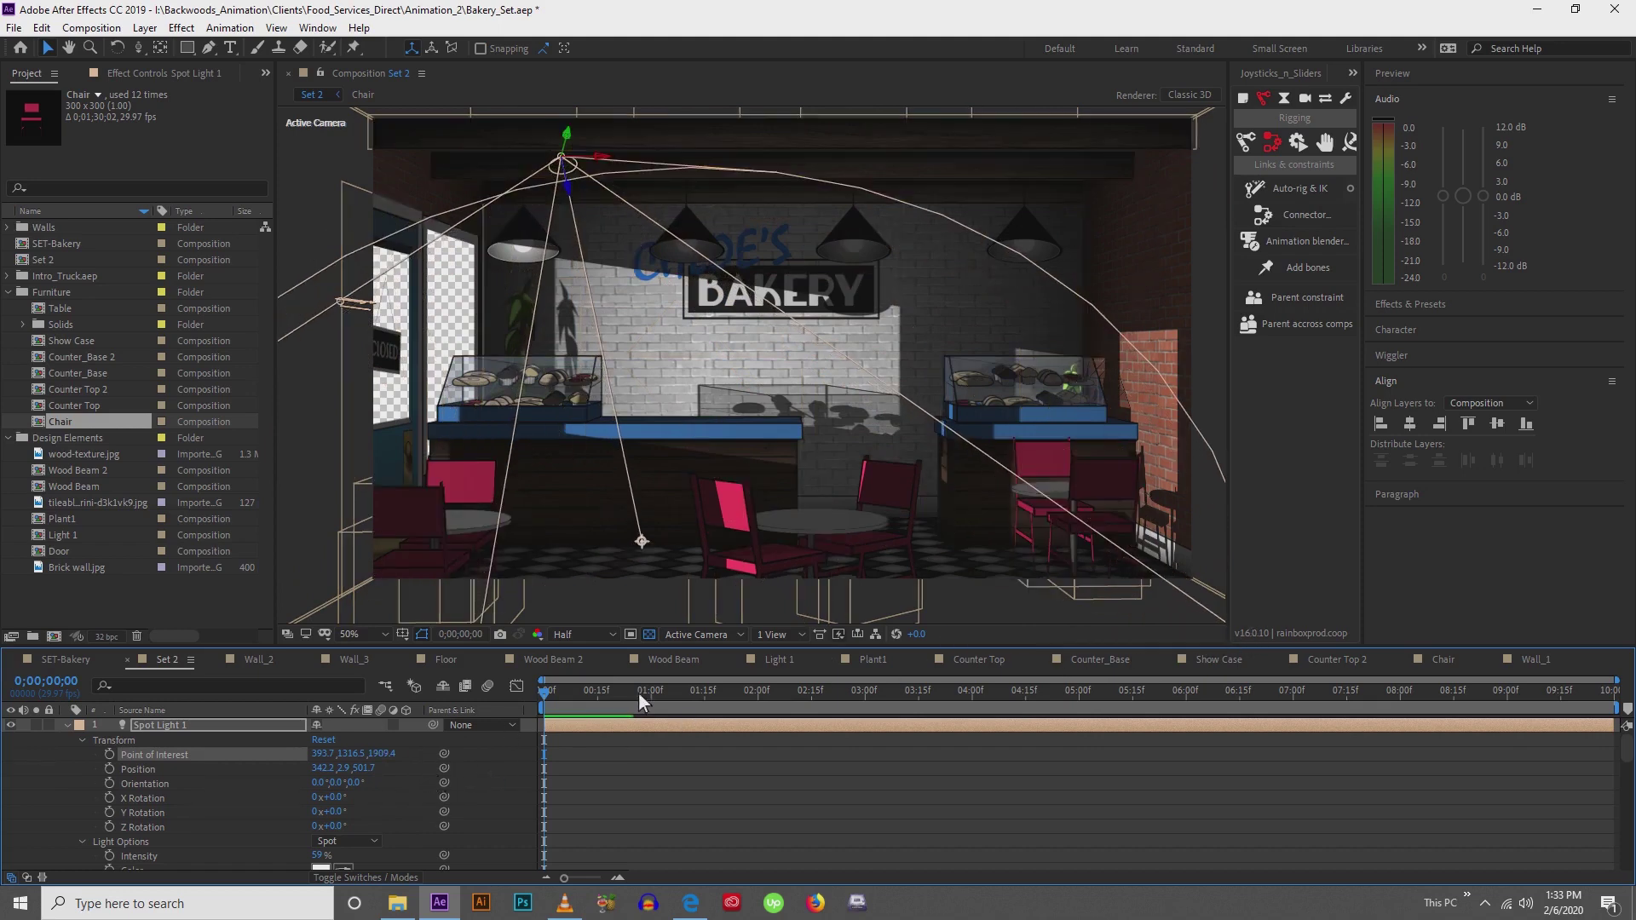
click(781, 636)
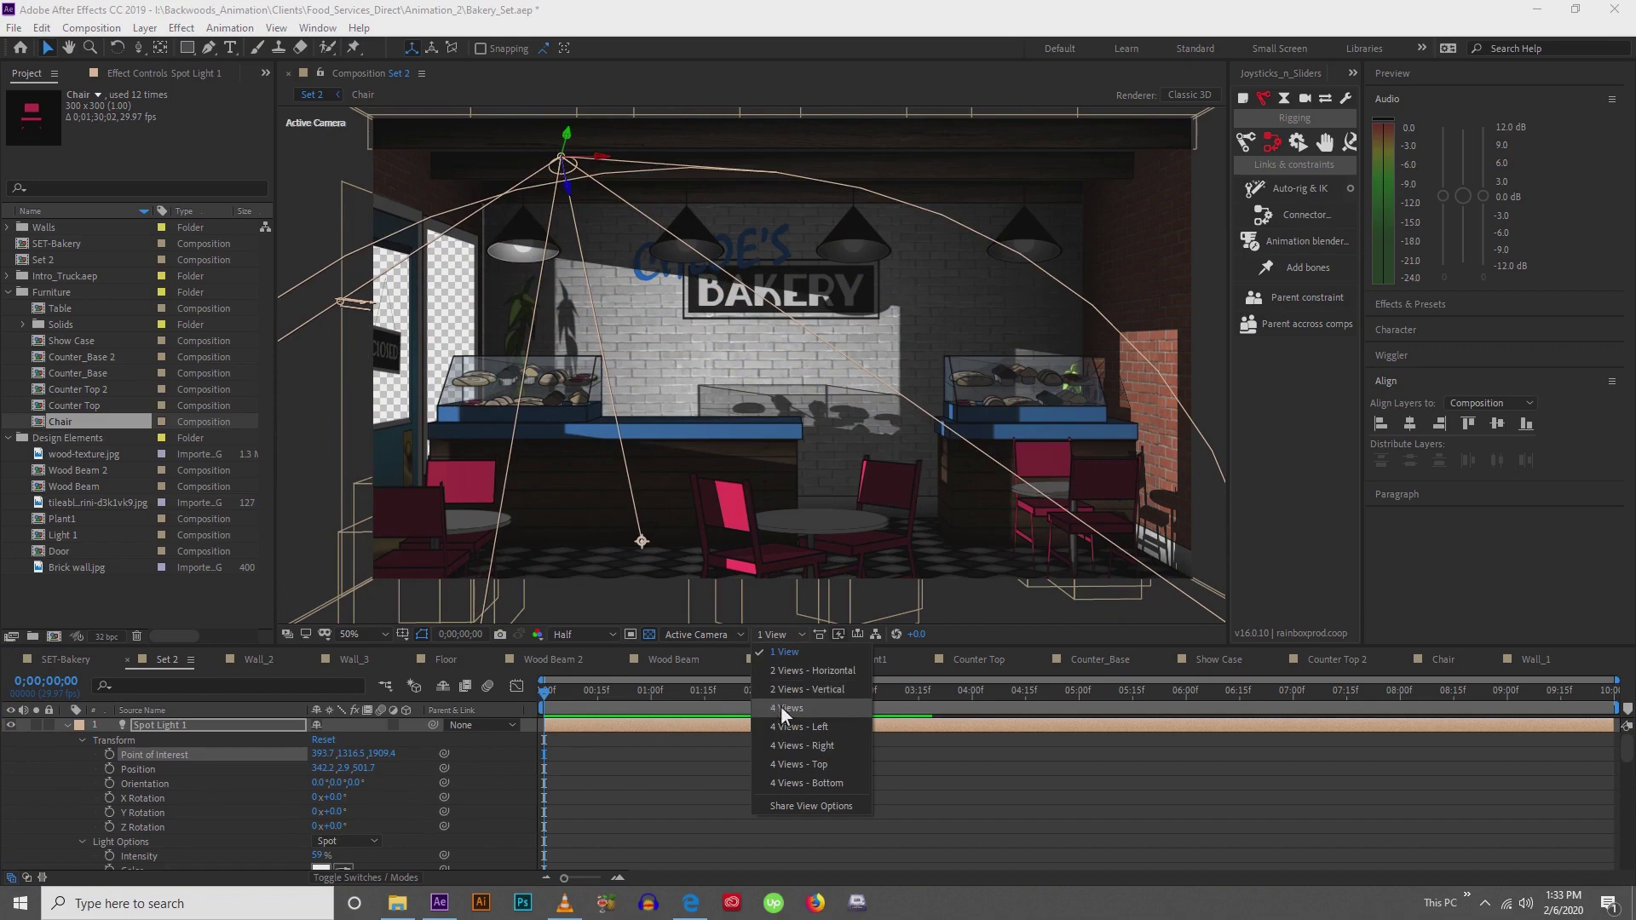
Return to four views and frame the bakery set and light in the Top, Front and Right views
click(780, 708)
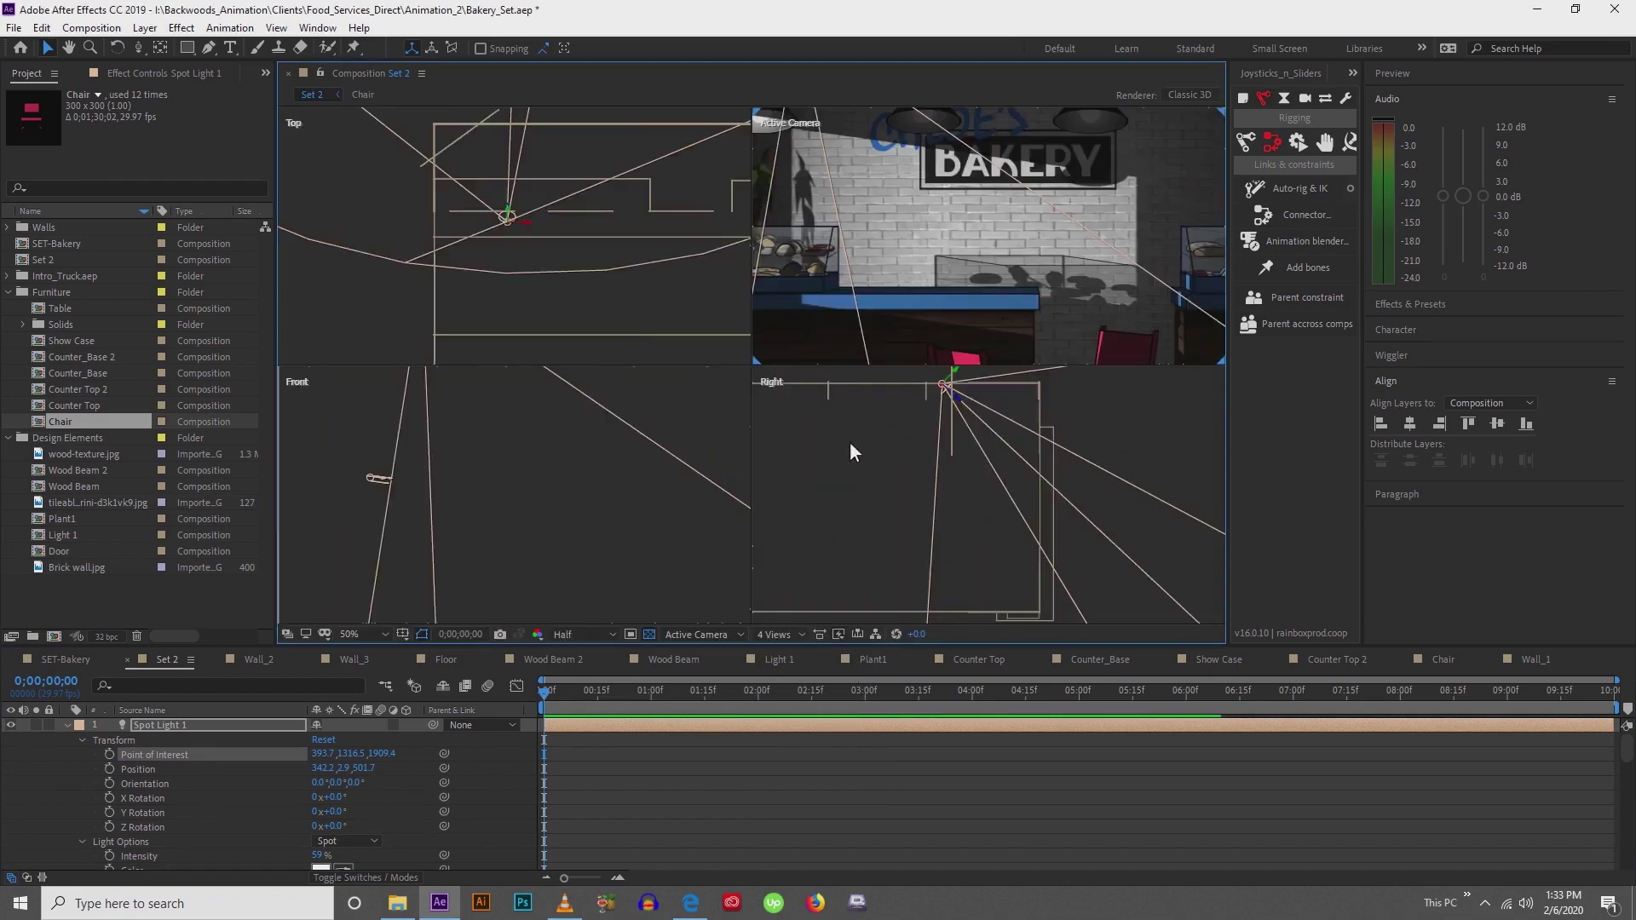
scroll(942, 477, down, 2)
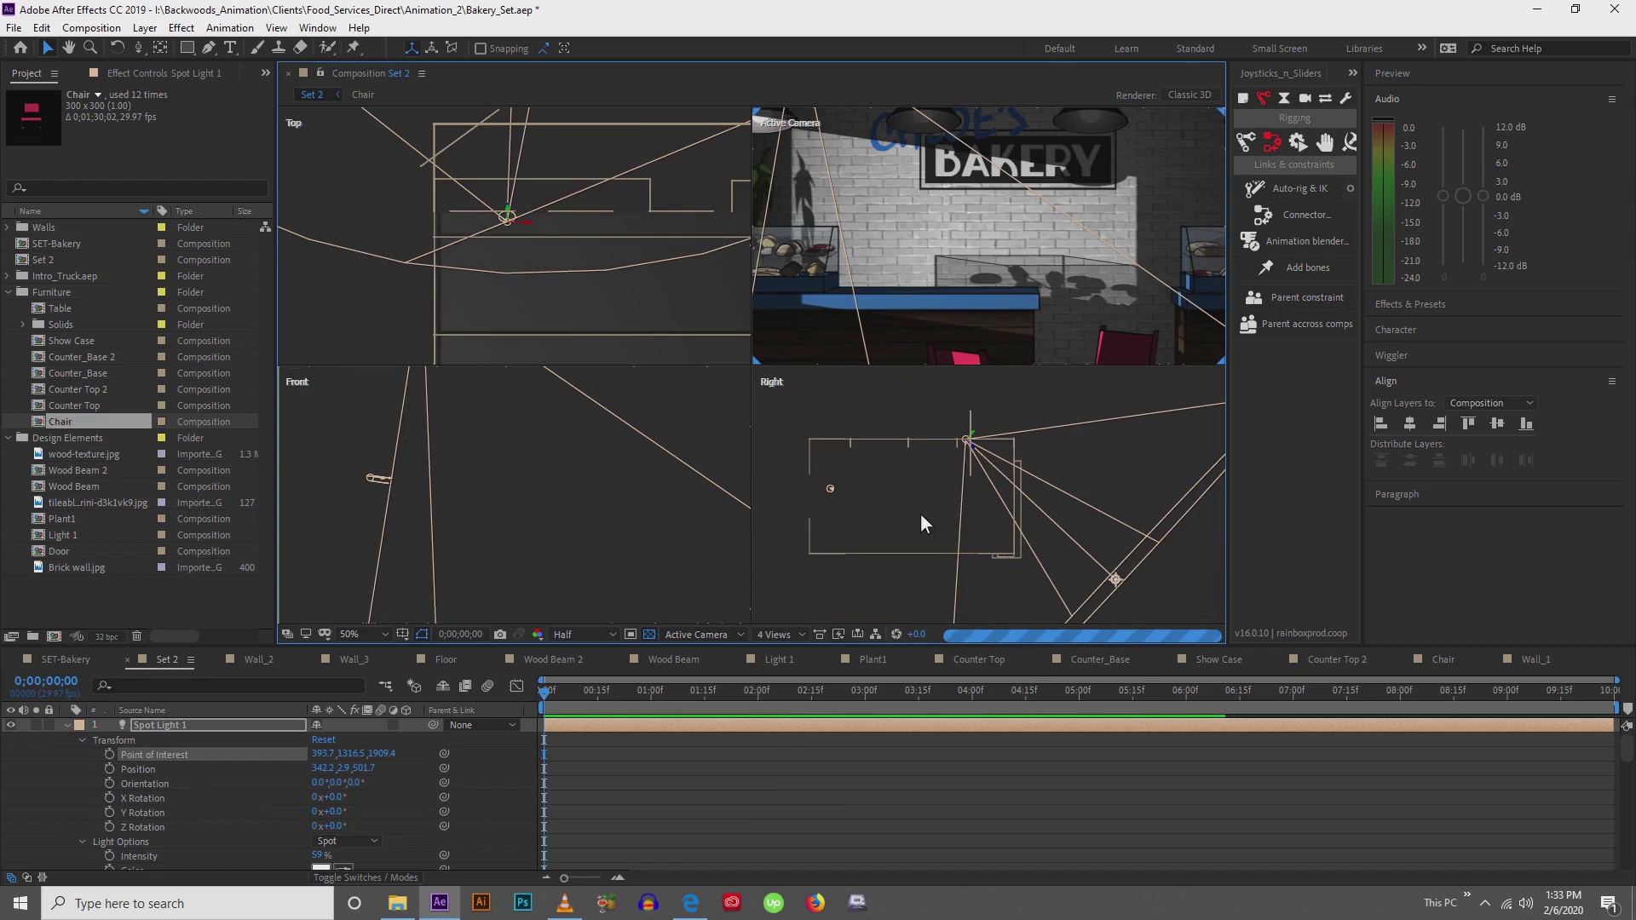
drag(922, 509, 949, 502)
scroll(460, 515, down, 2)
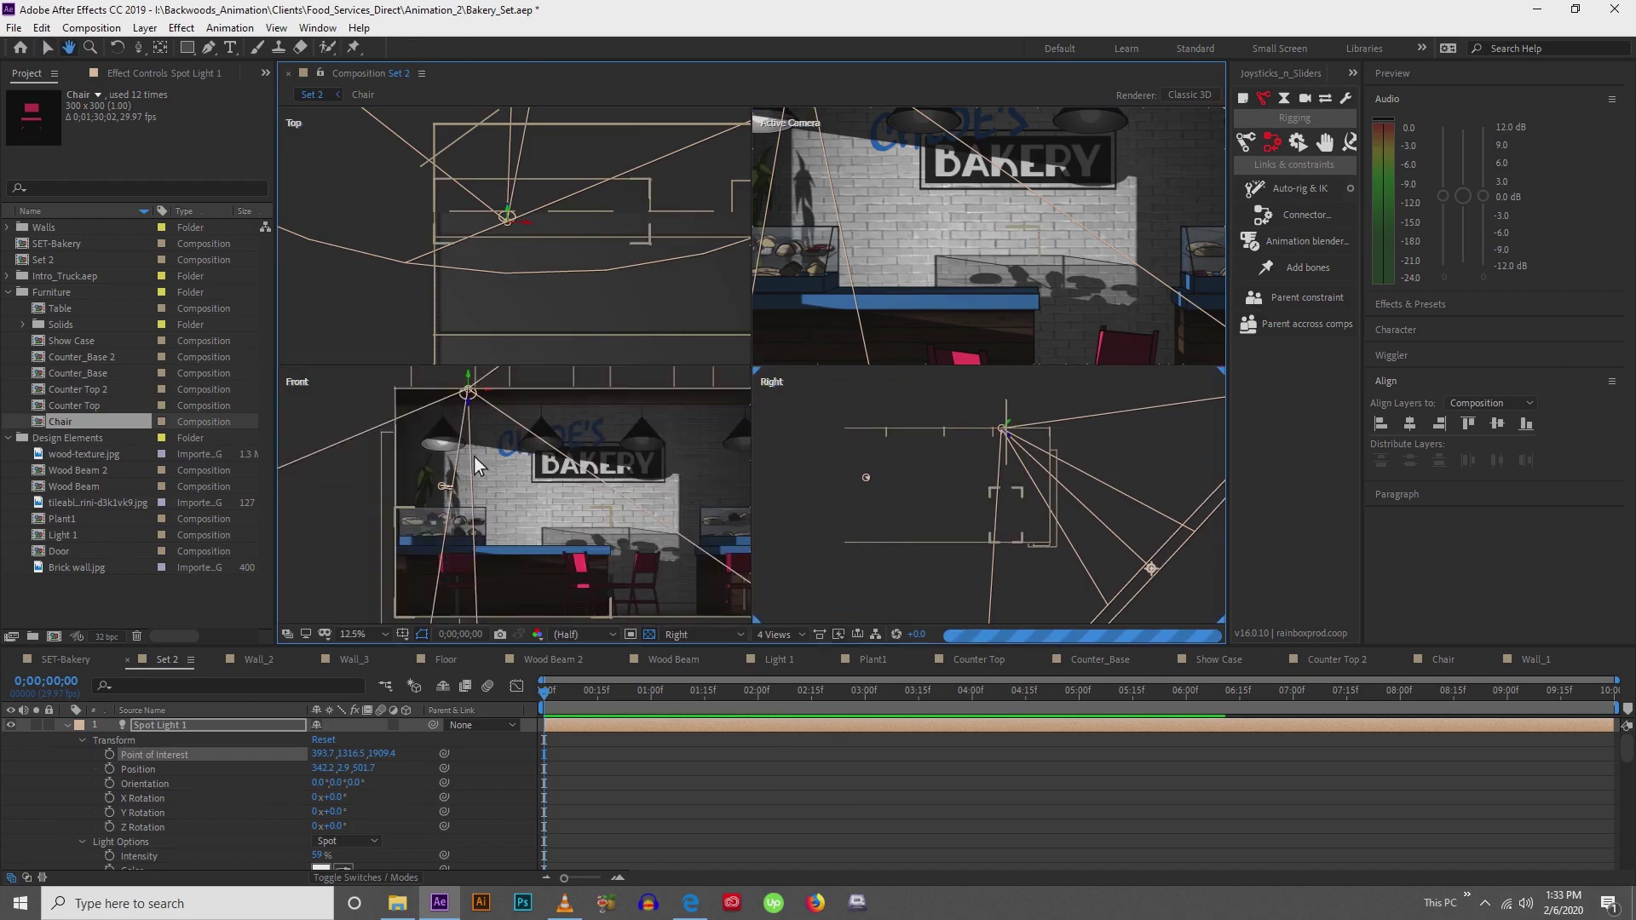
drag(529, 525, 498, 498)
scroll(553, 188, down, 1)
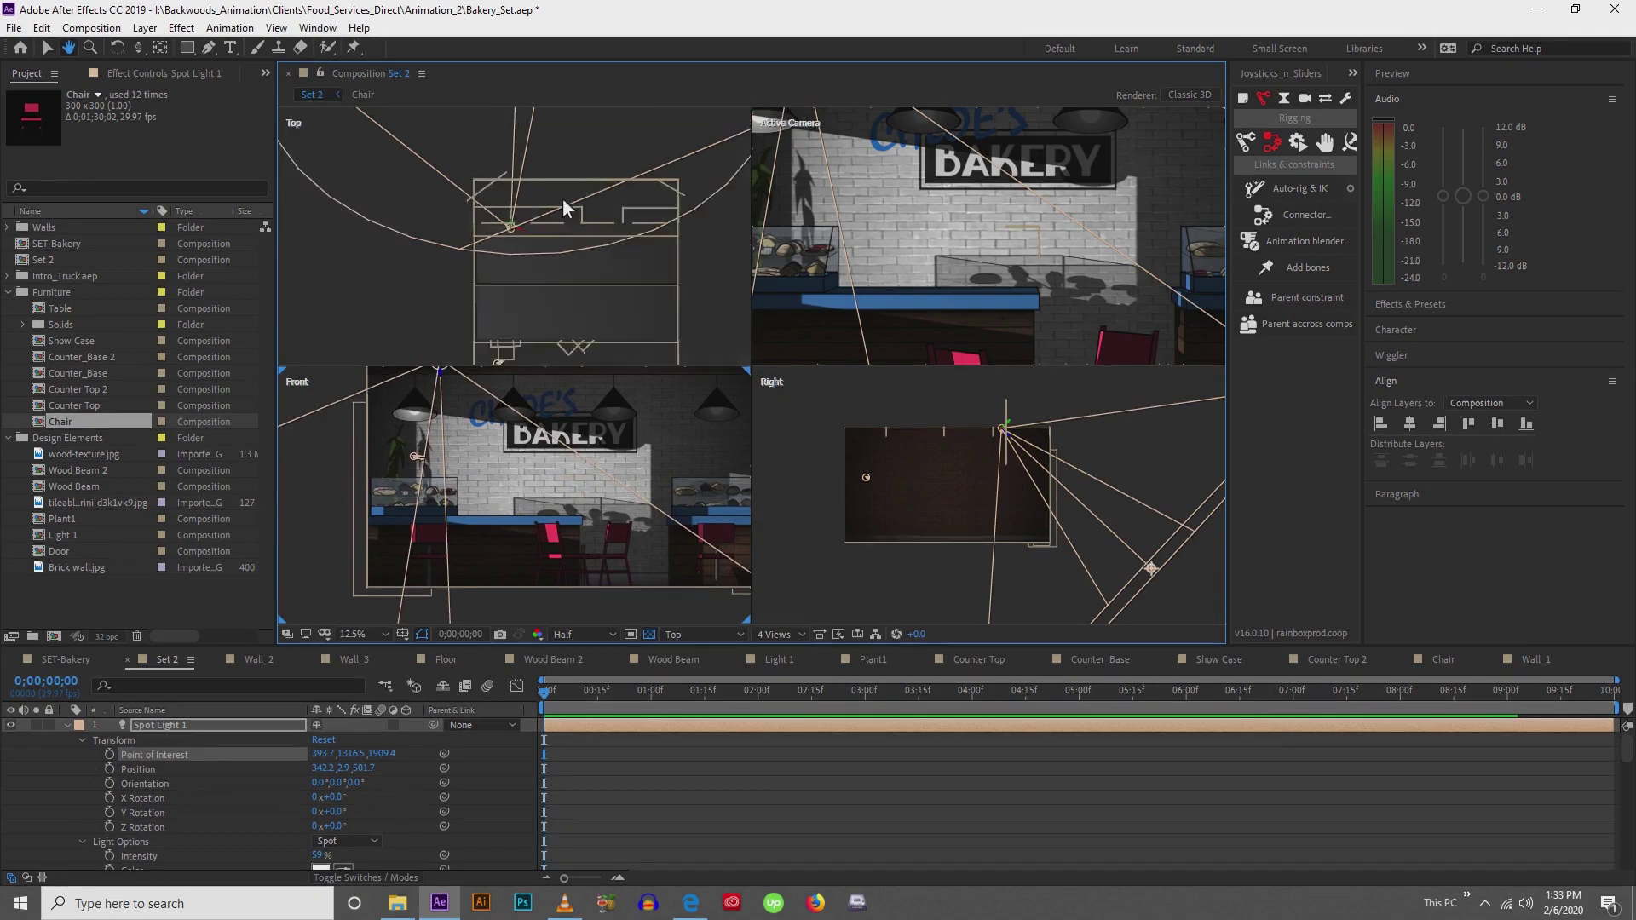
drag(562, 198, 515, 300)
key(v)
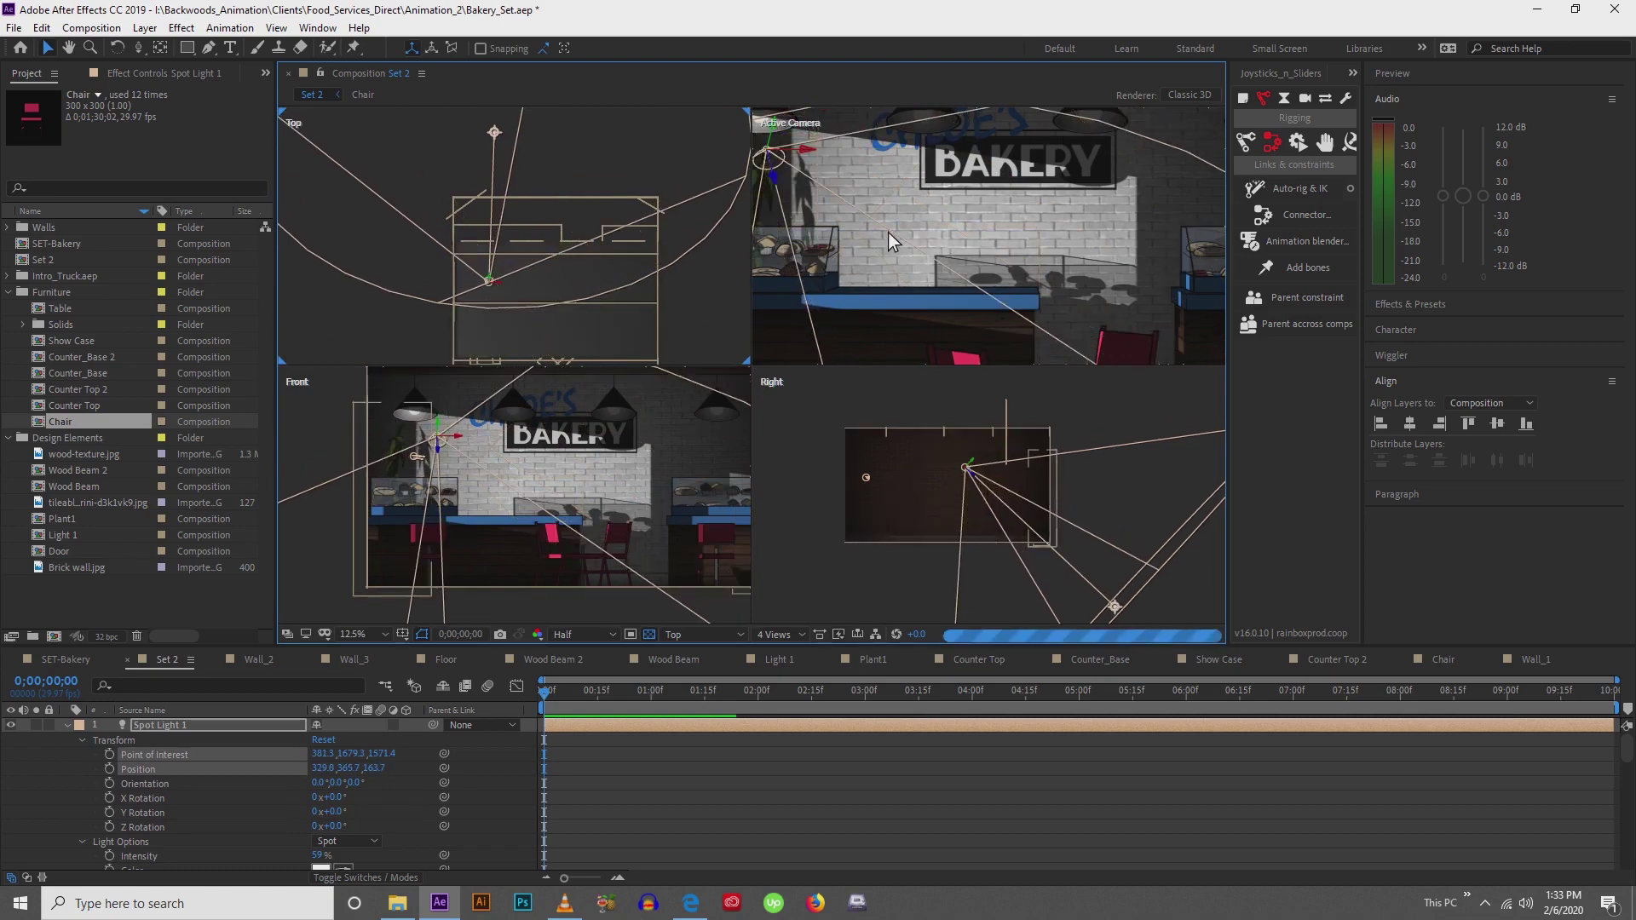
scroll(888, 231, down, 1)
key(h)
key(v)
Raise Spot Light 1 and shift it sideways over the left counter
drag(898, 216, 908, 132)
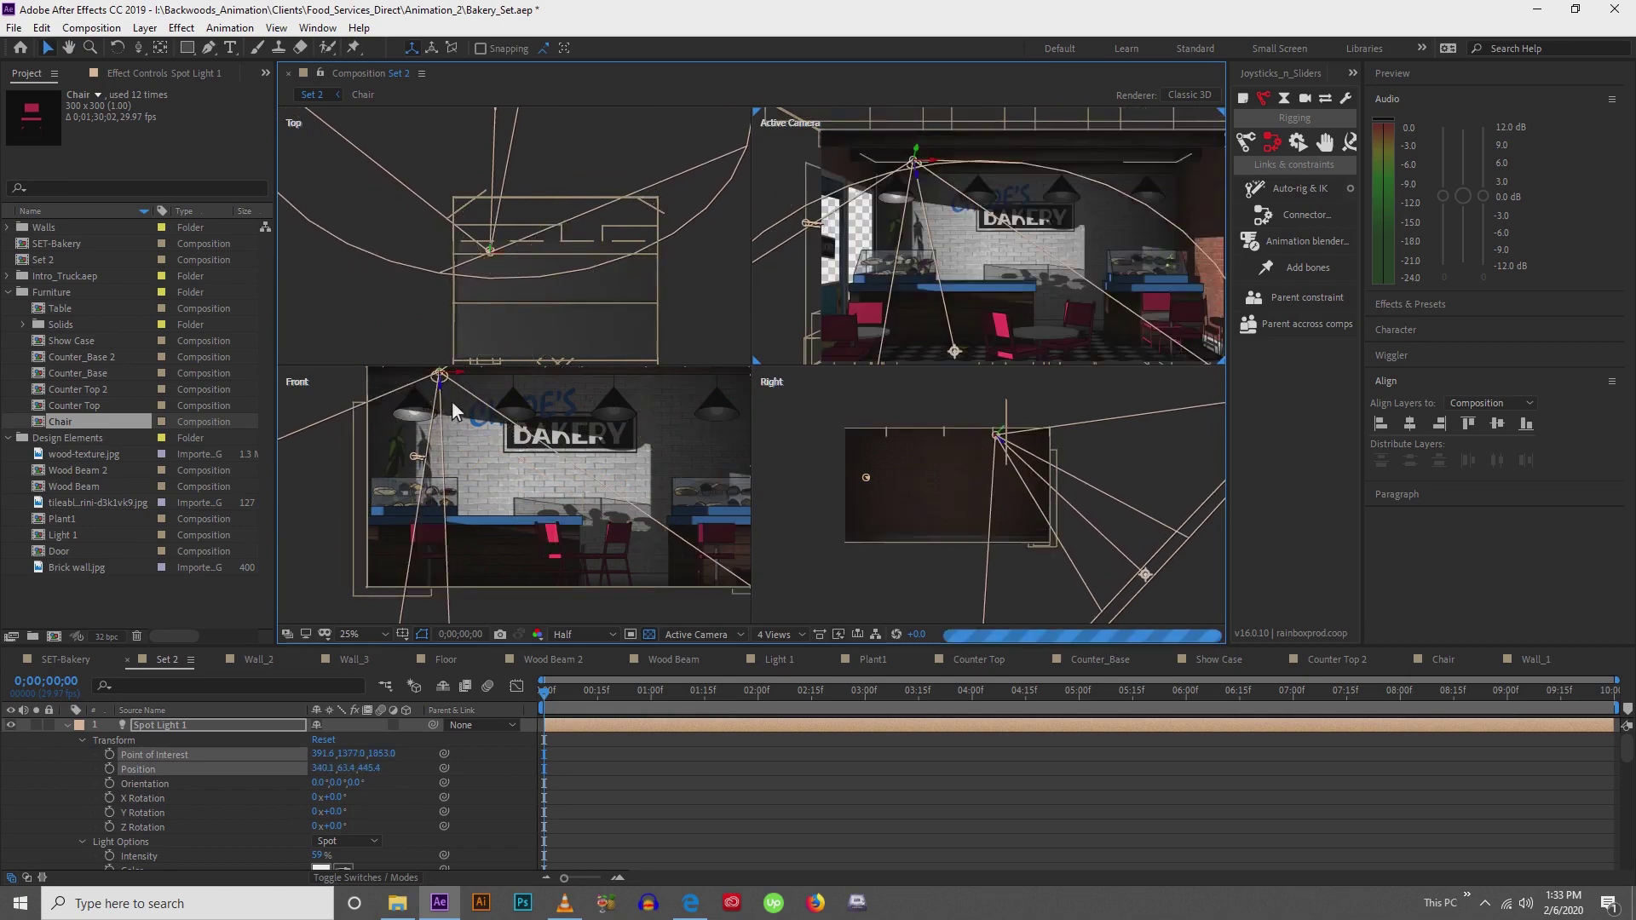
key(h)
drag(452, 401, 490, 372)
key(v)
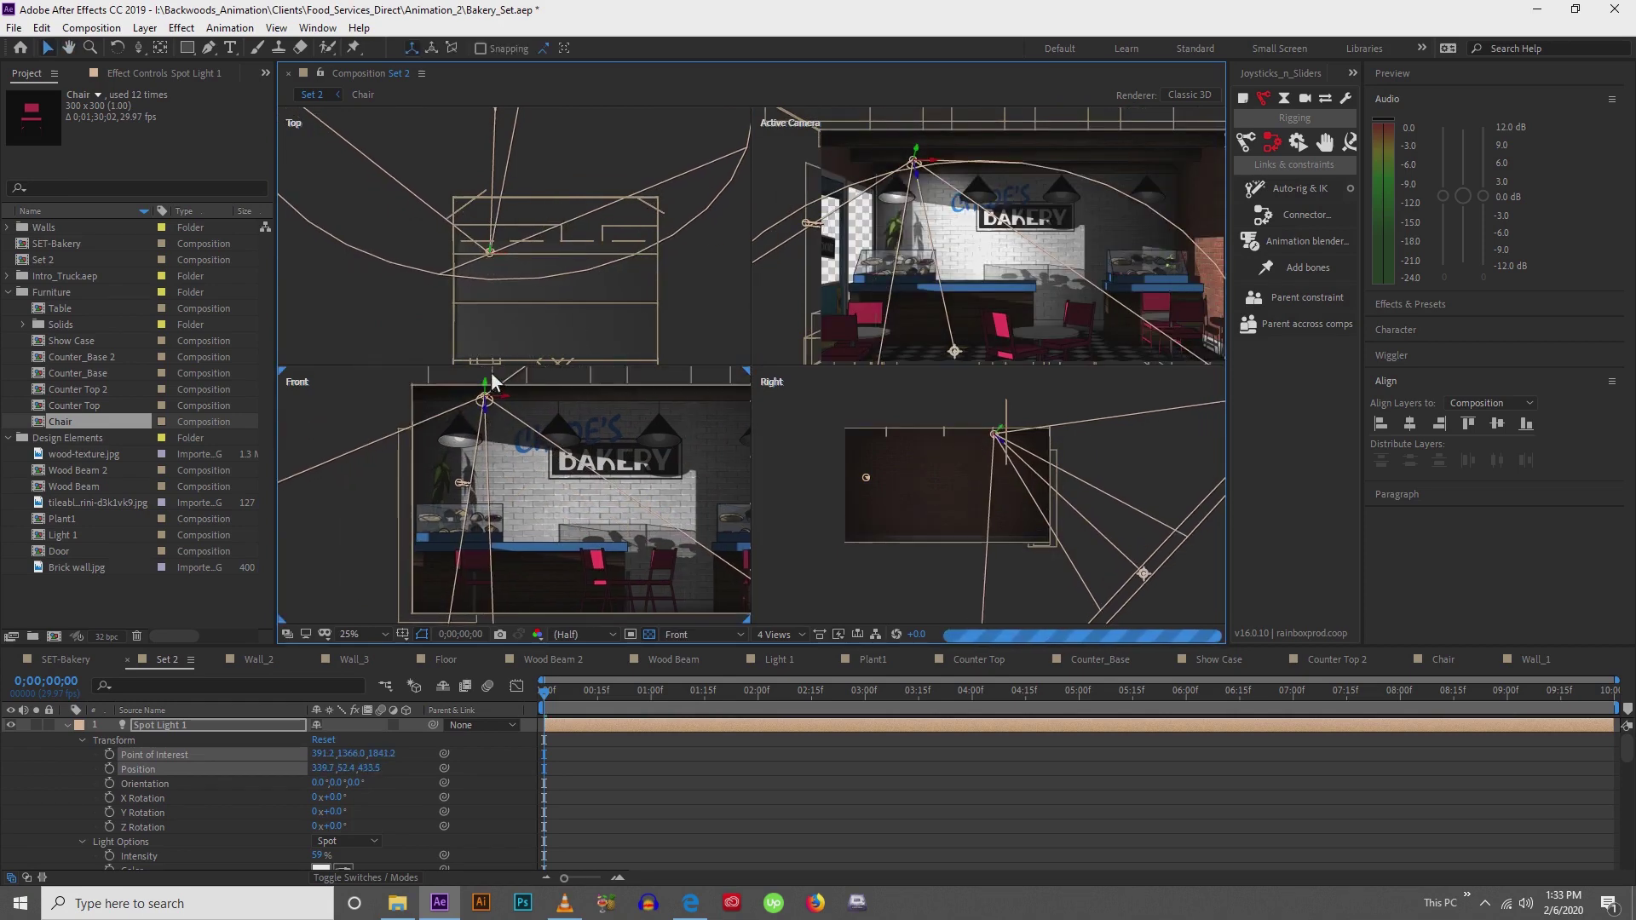
click(496, 361)
scroll(977, 243, up, 5)
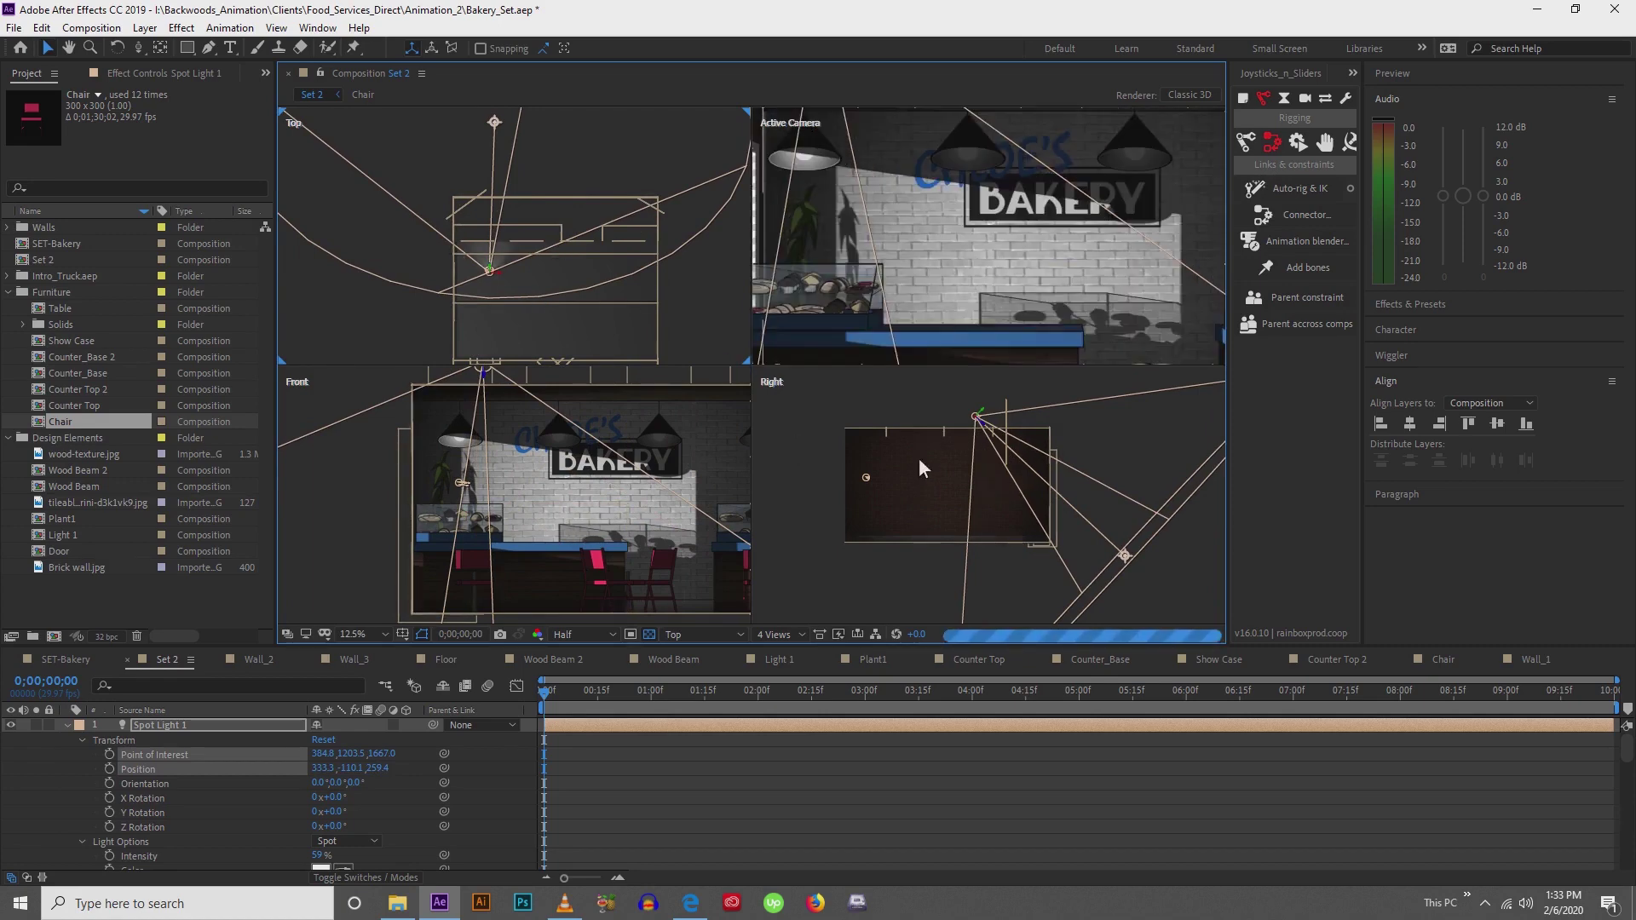
scroll(994, 436, up, 3)
click(924, 504)
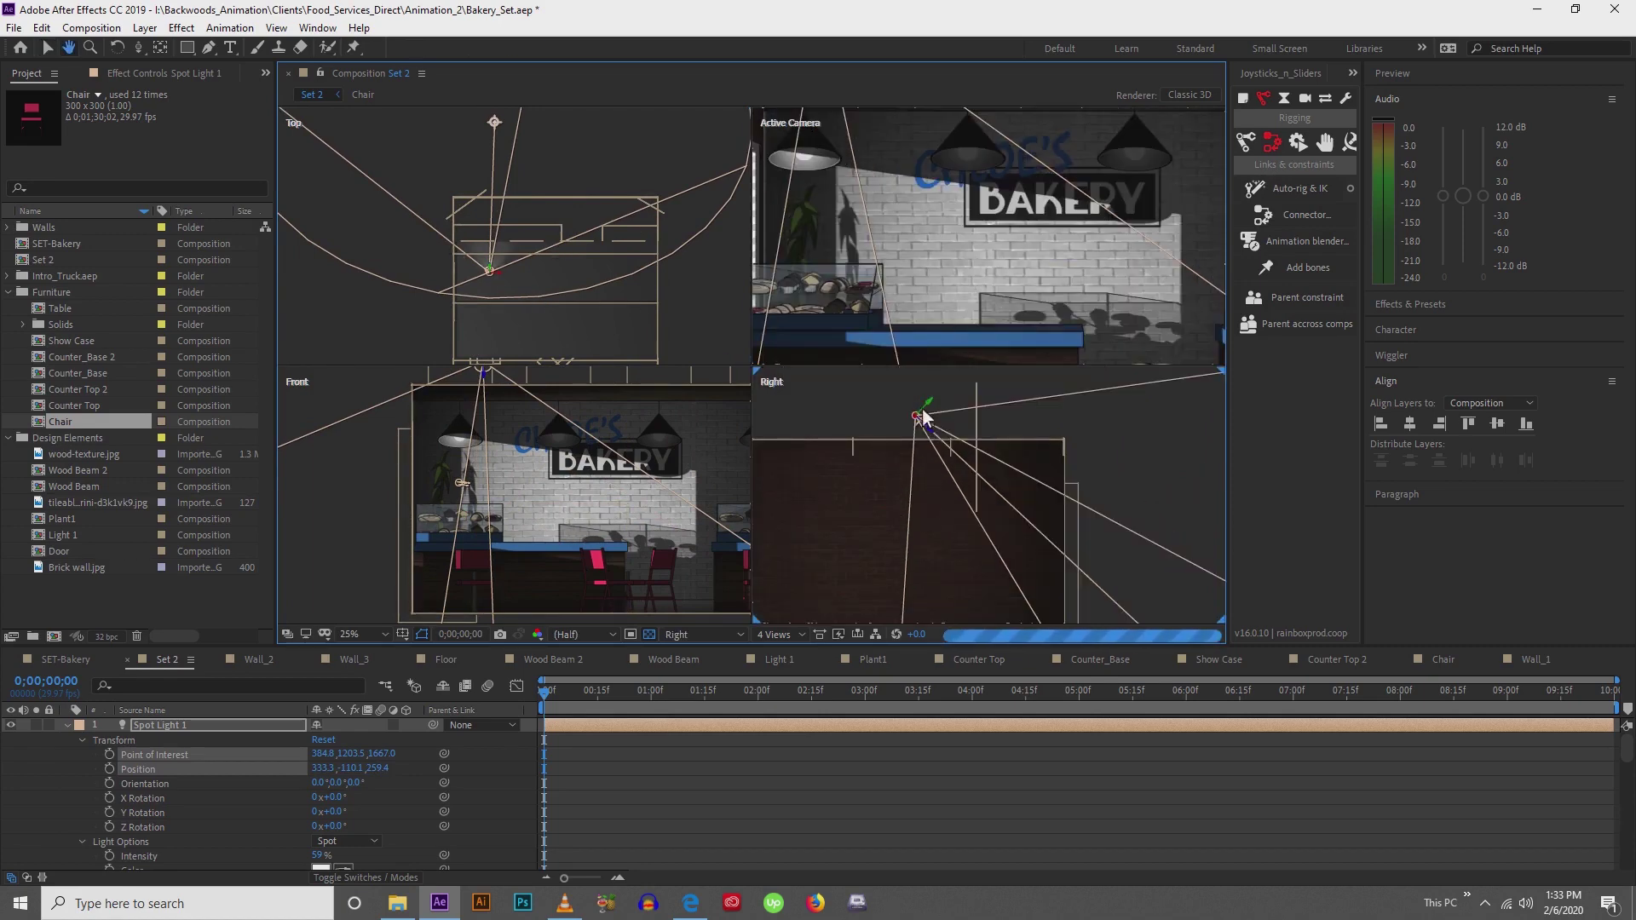
mouse_move(920, 426)
mouse_down()
mouse_move(909, 456)
mouse_move(931, 415)
mouse_move(903, 472)
mouse_move(908, 458)
mouse_move(968, 486)
mouse_move(931, 486)
mouse_move(971, 448)
mouse_up()
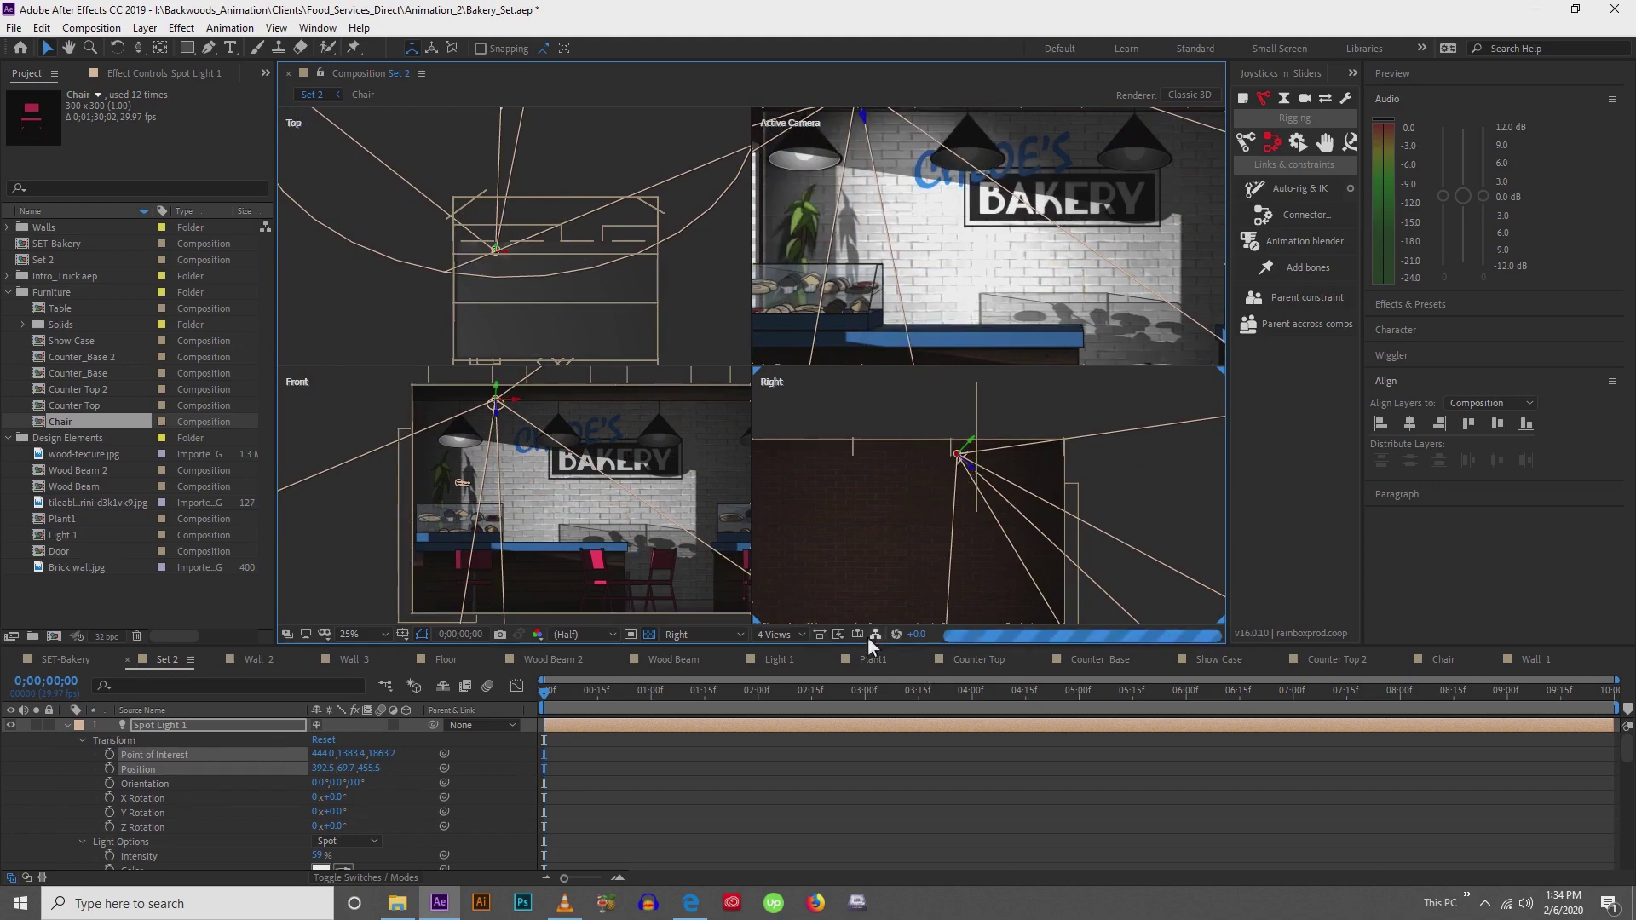
Aim Spot Light 1's cone down onto the counter, bringing its target to 444.0, 943.4, 907.2
click(782, 634)
click(850, 537)
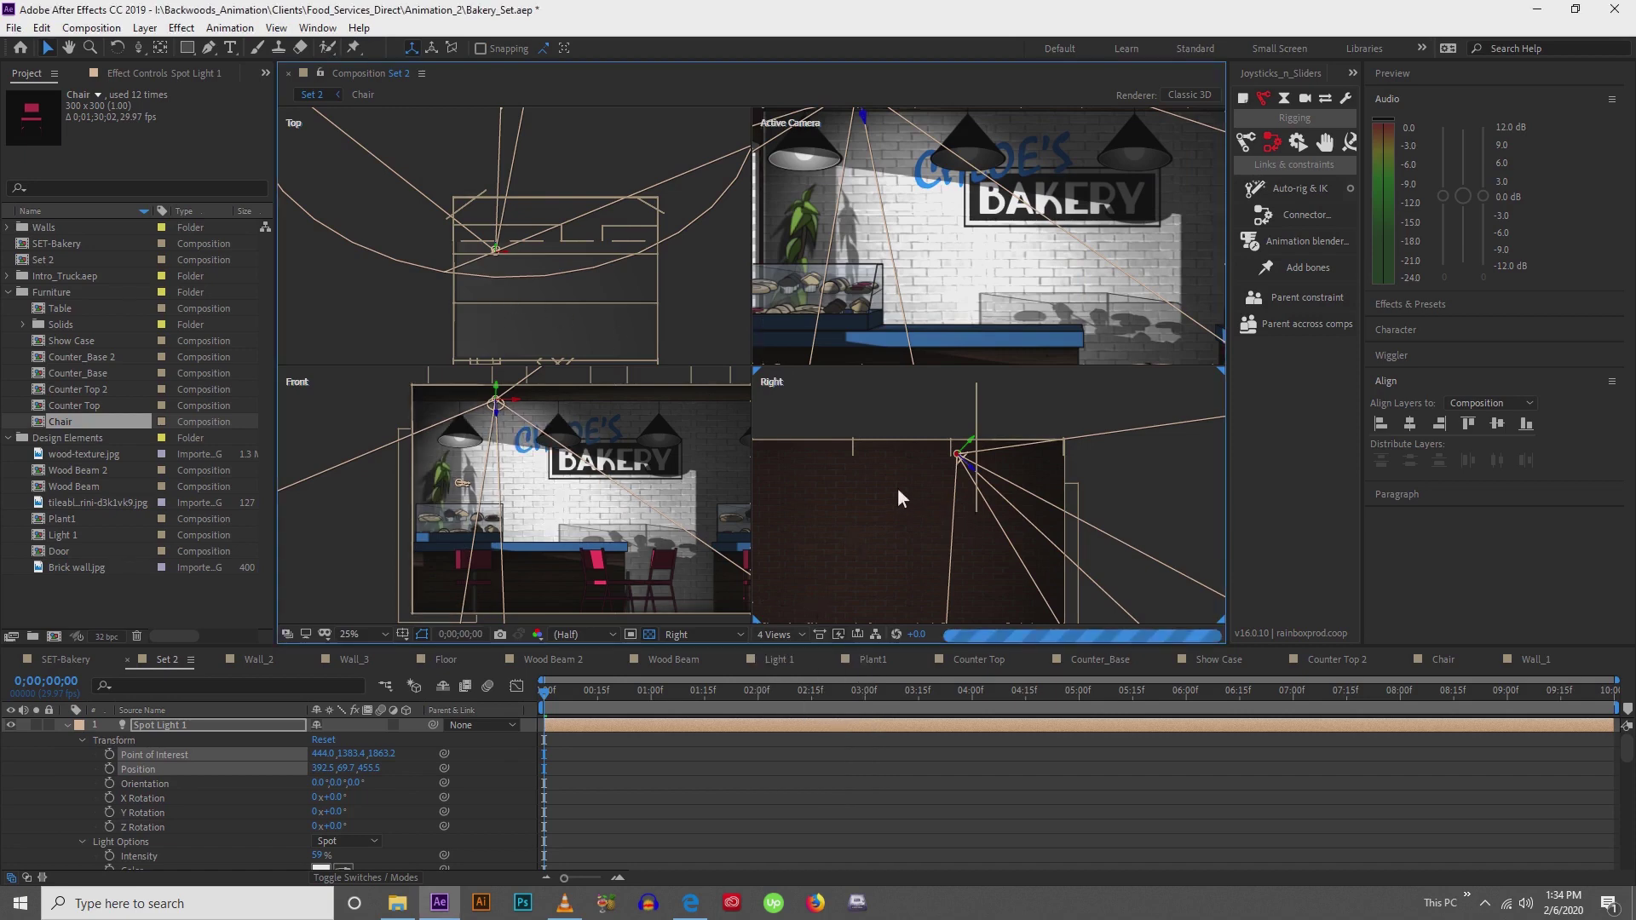
key(h)
drag(986, 564, 935, 495)
scroll(1073, 520, down, 2)
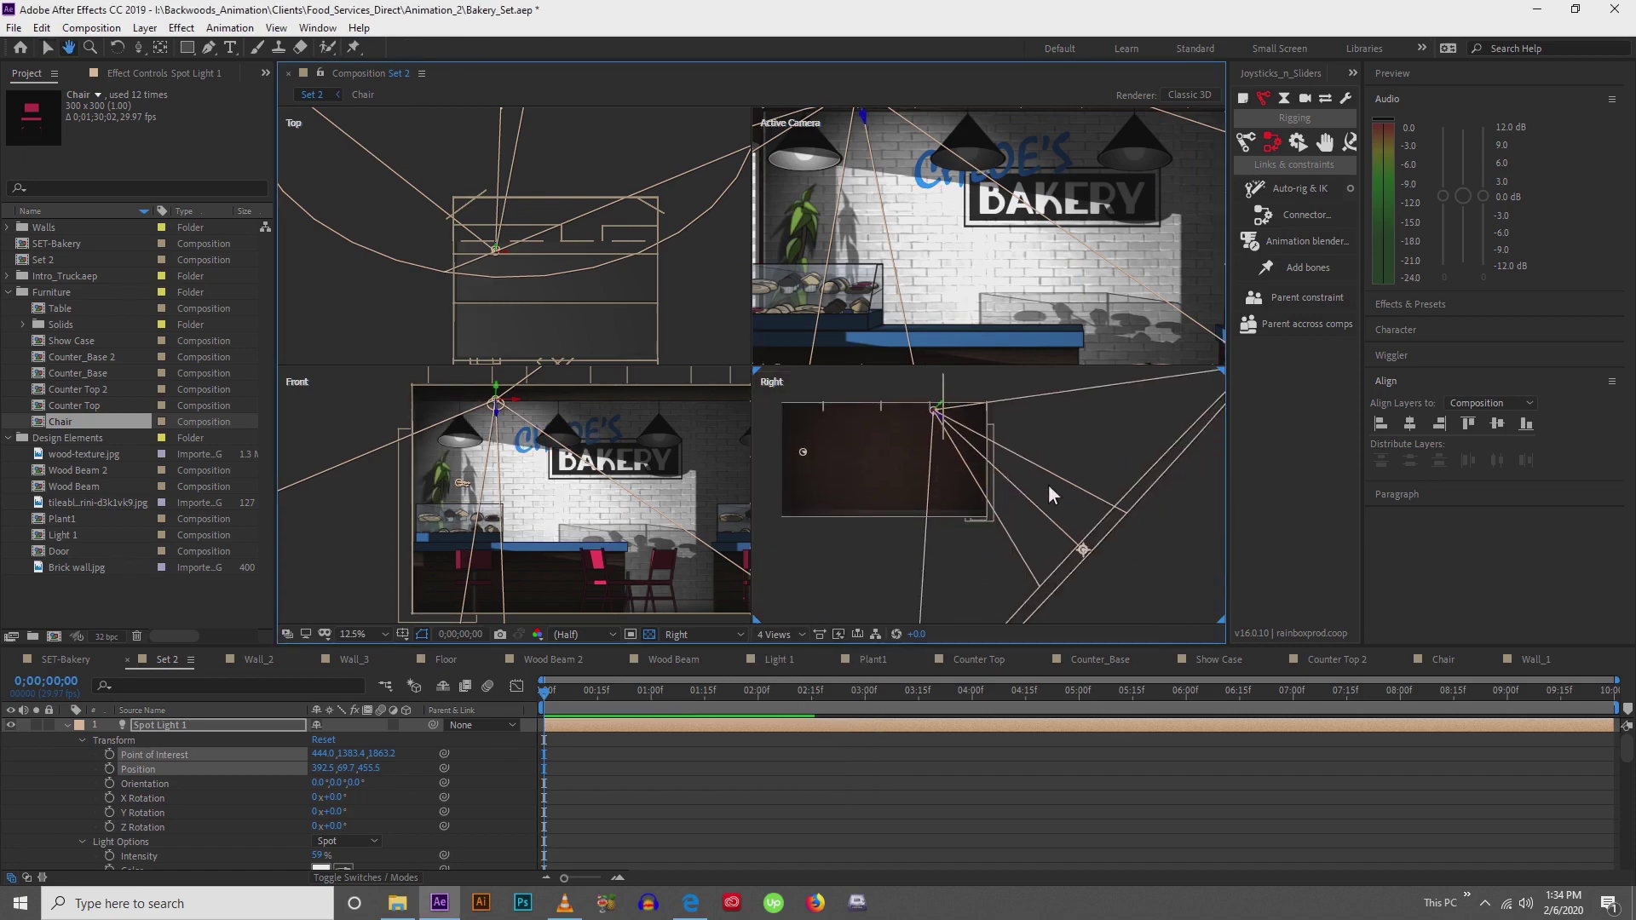
key(v)
drag(1067, 528, 962, 494)
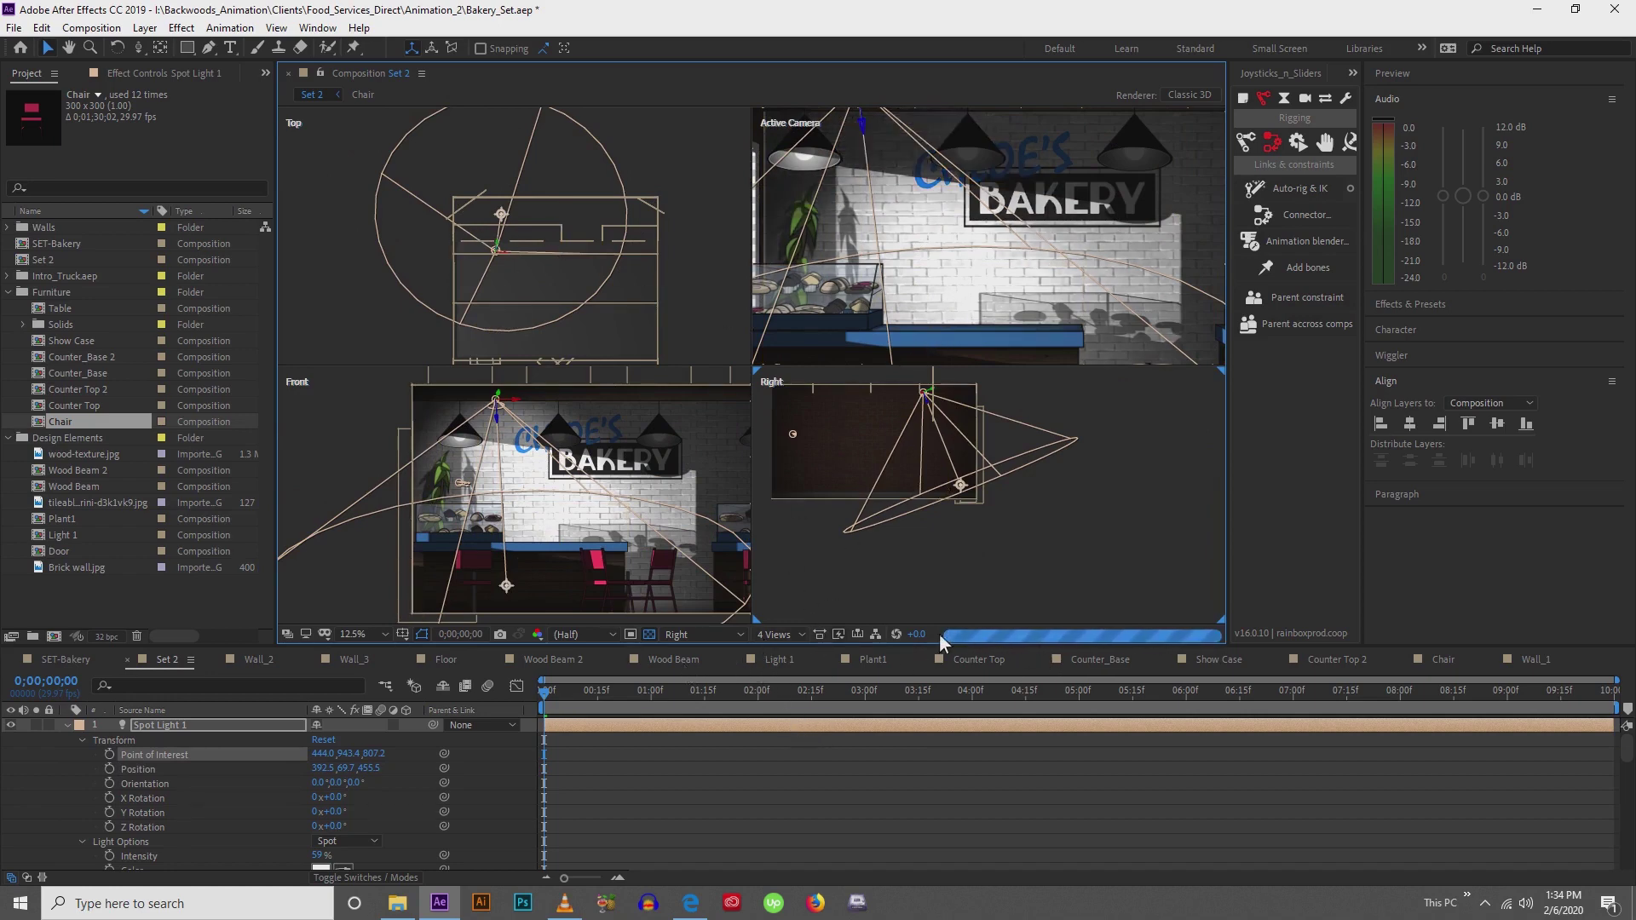
click(776, 635)
Show the single camera view and set Spot Light 1's intensity to 40%
click(793, 673)
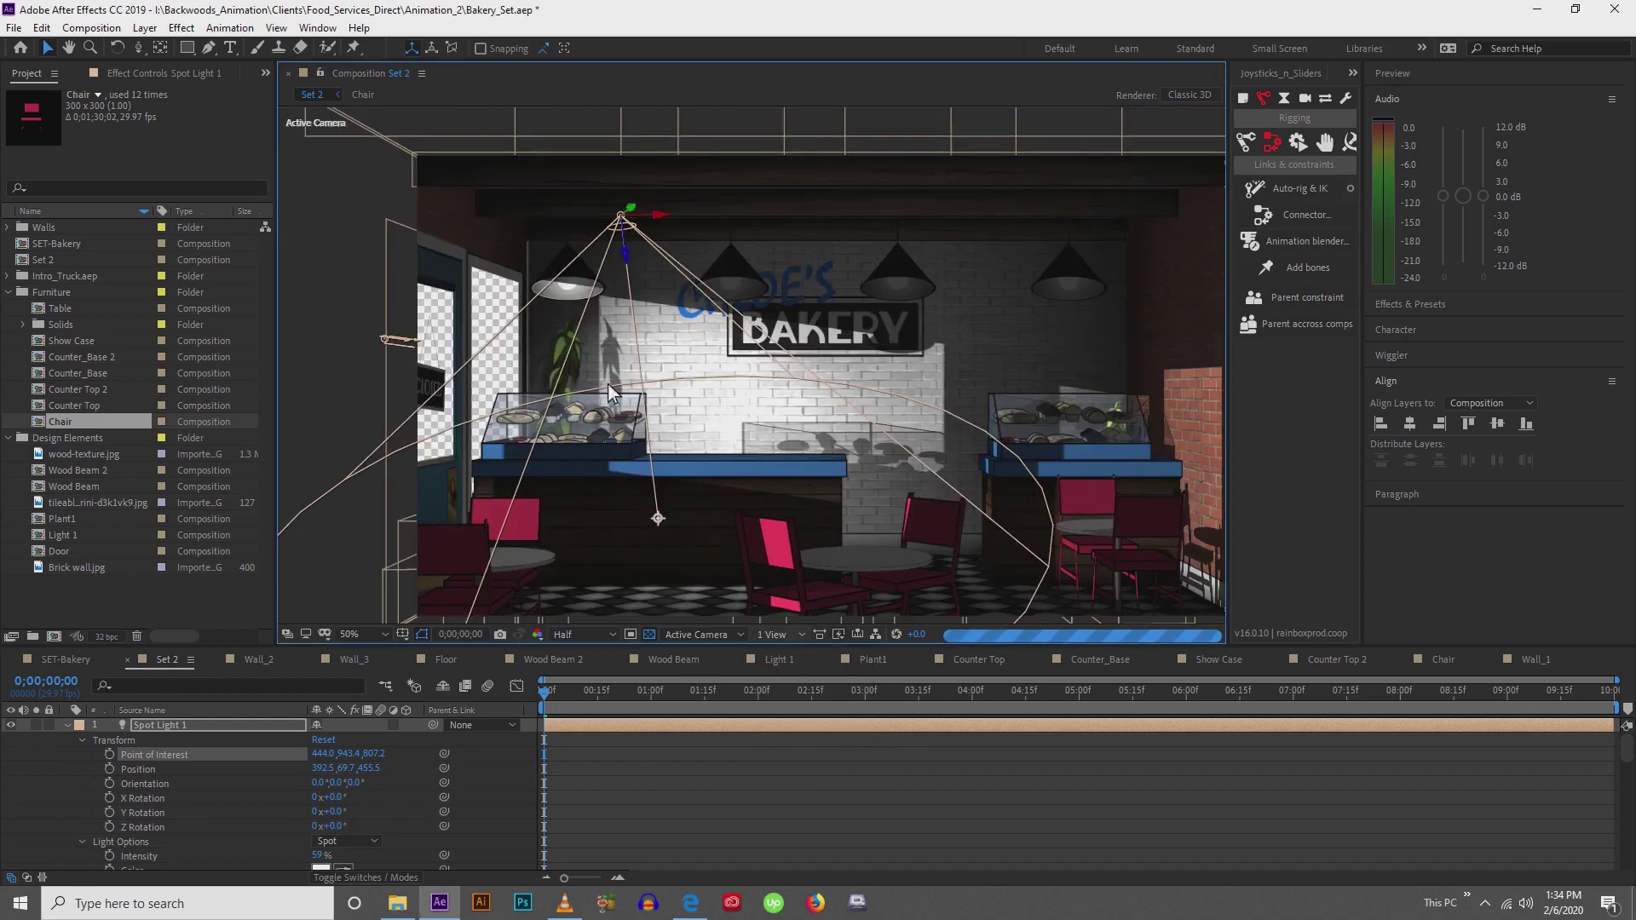
click(83, 740)
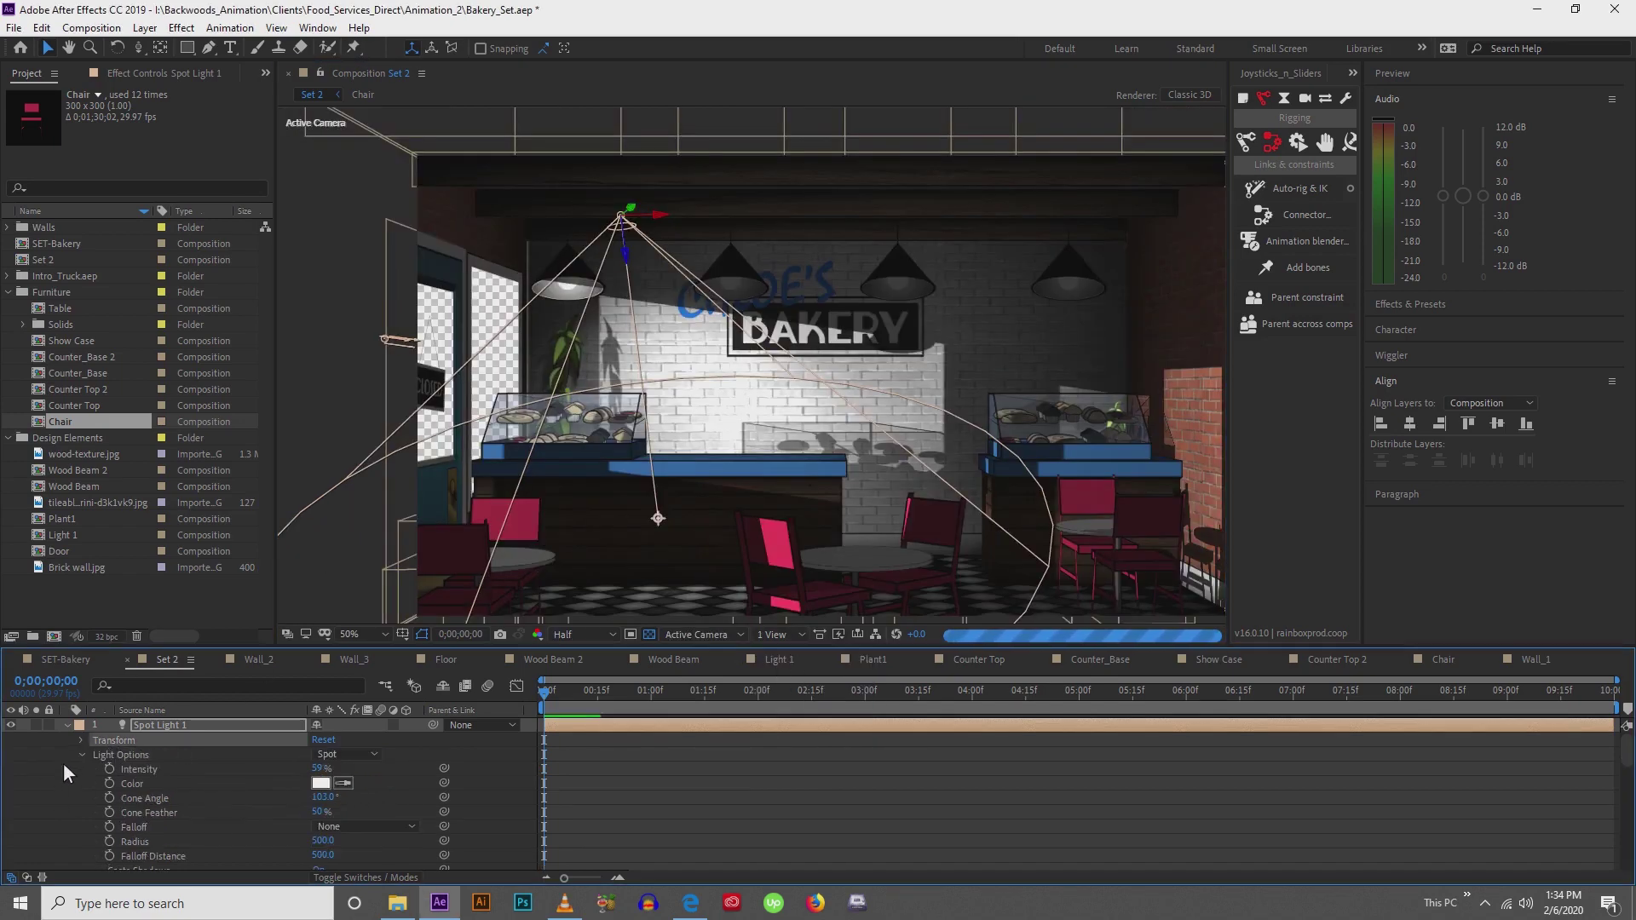
click(318, 769)
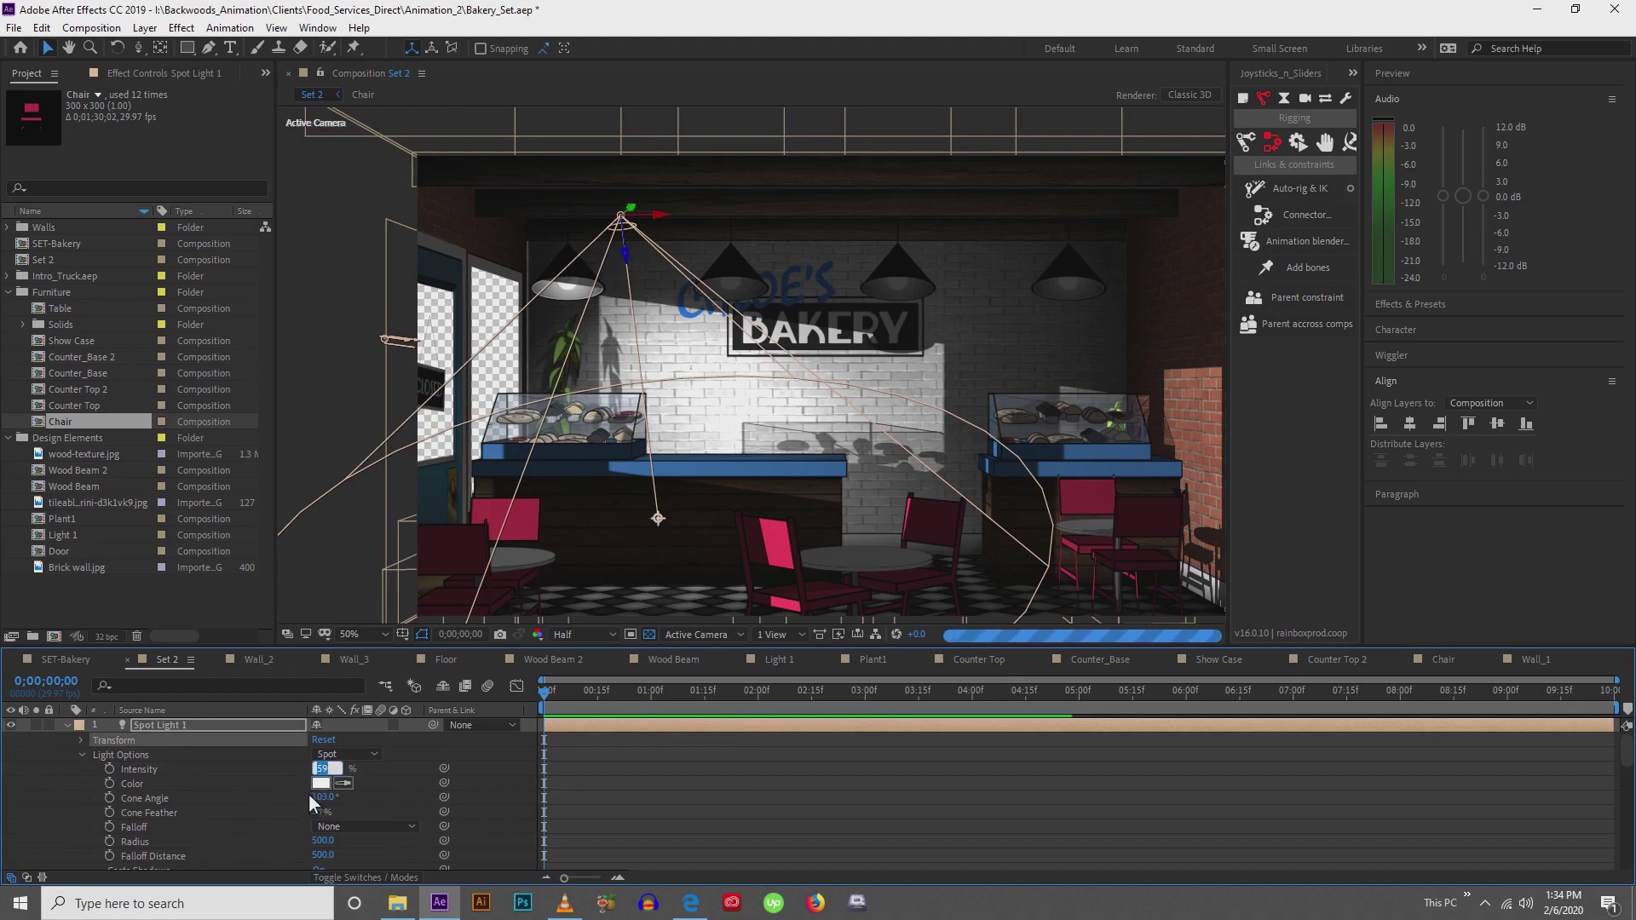
text(40)
key(Return)
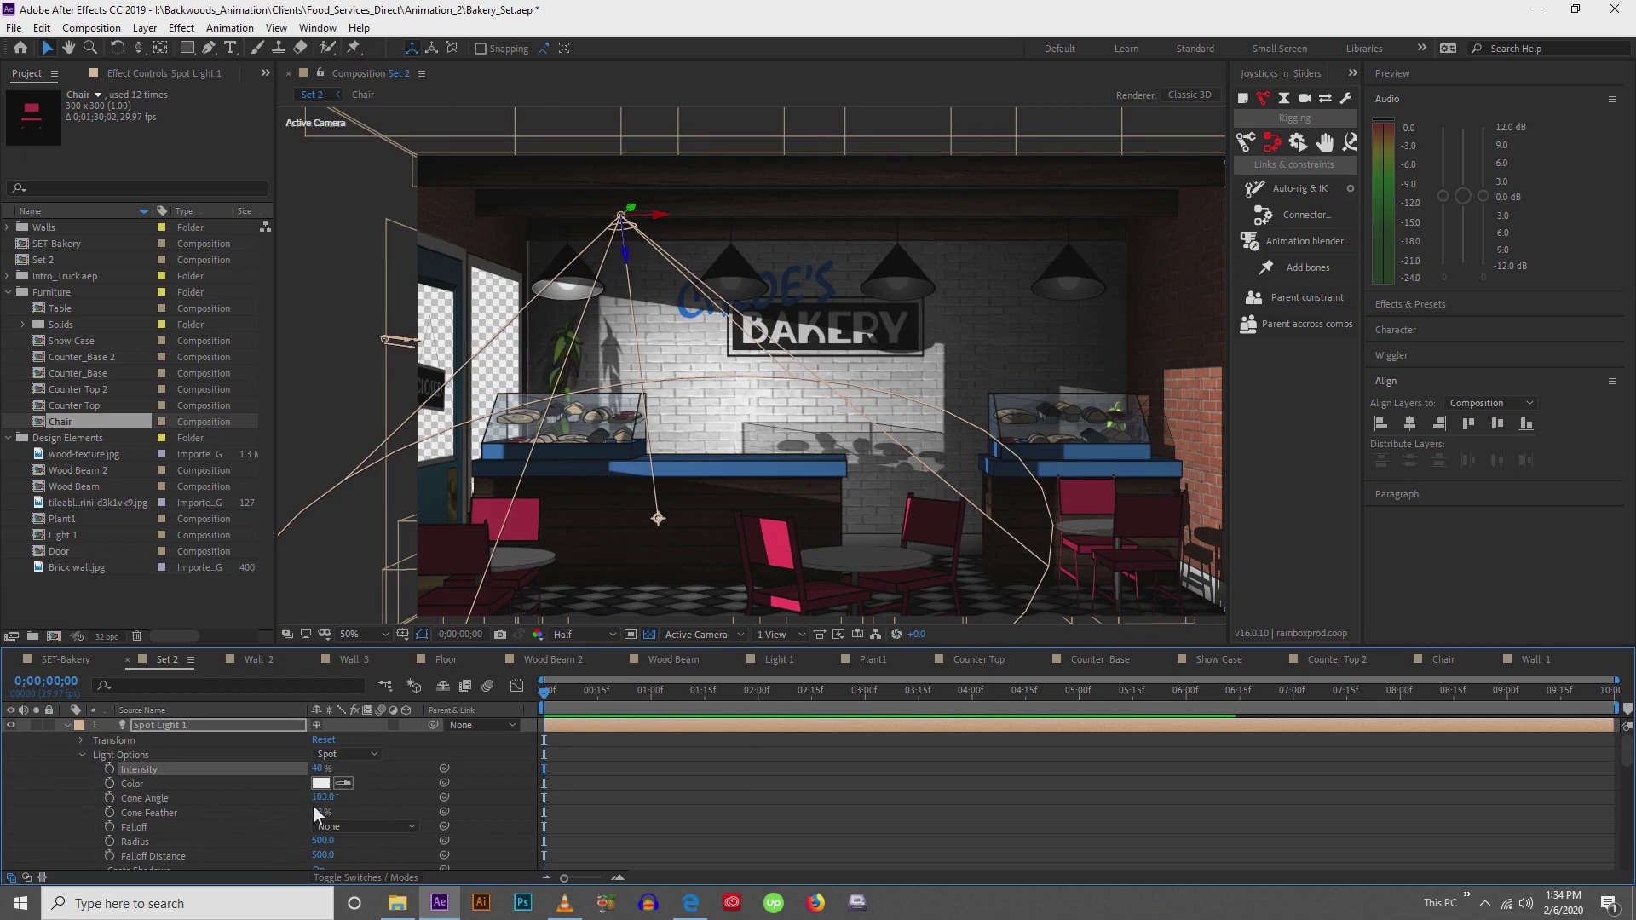
Set a 69° cone angle and 30% cone feather, aiming the light up onto the left display case
drag(320, 796, 295, 804)
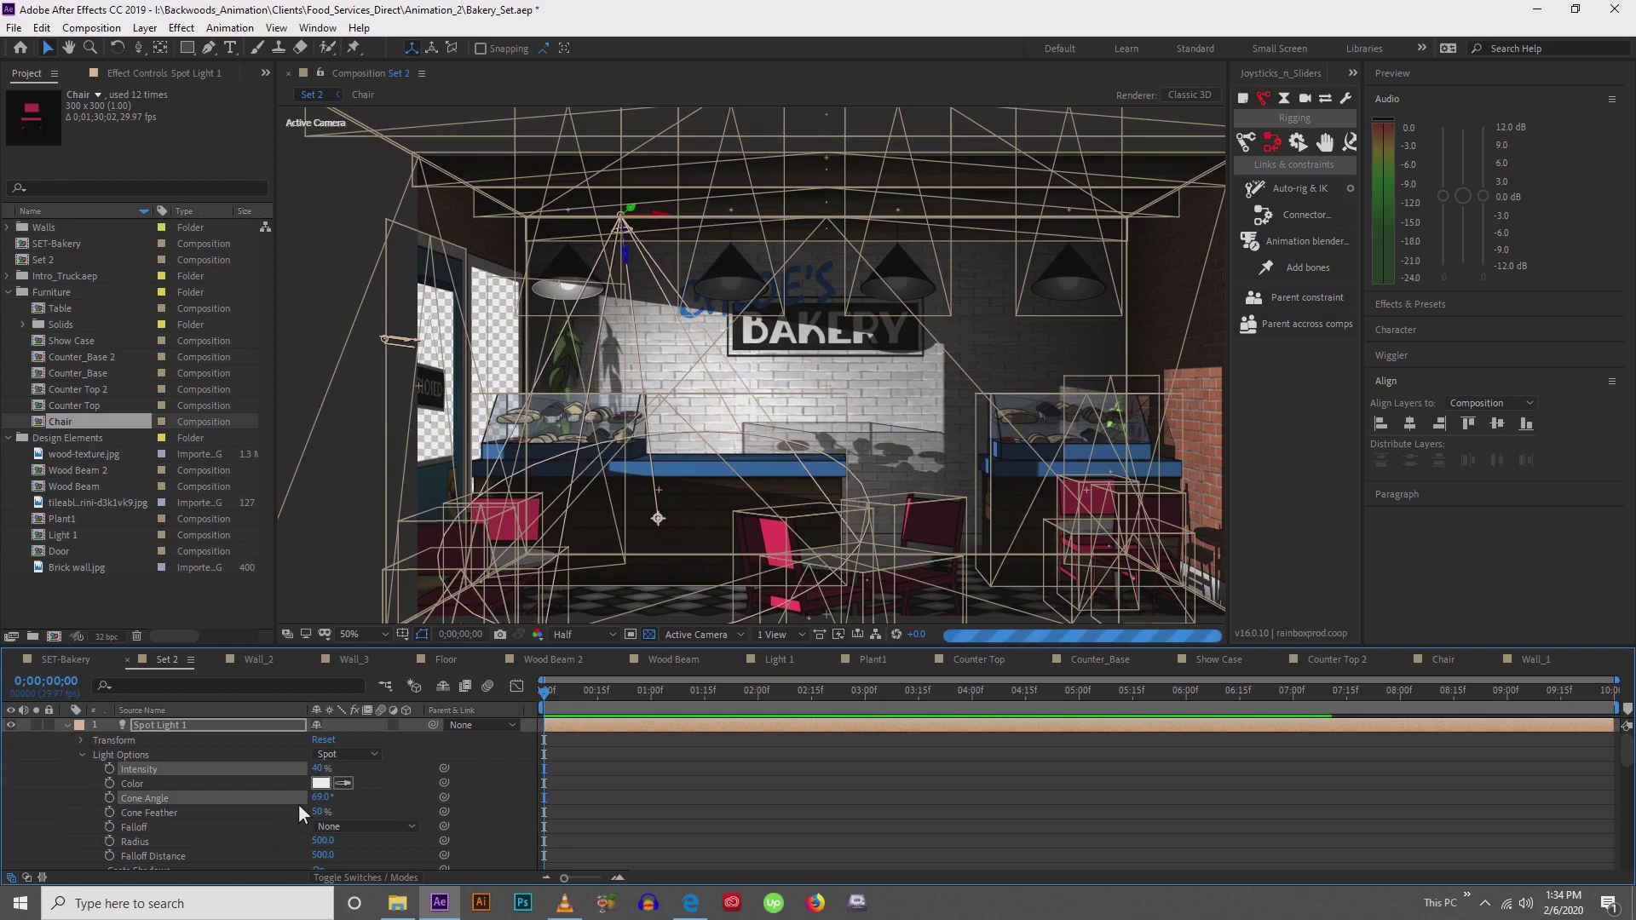
click(293, 805)
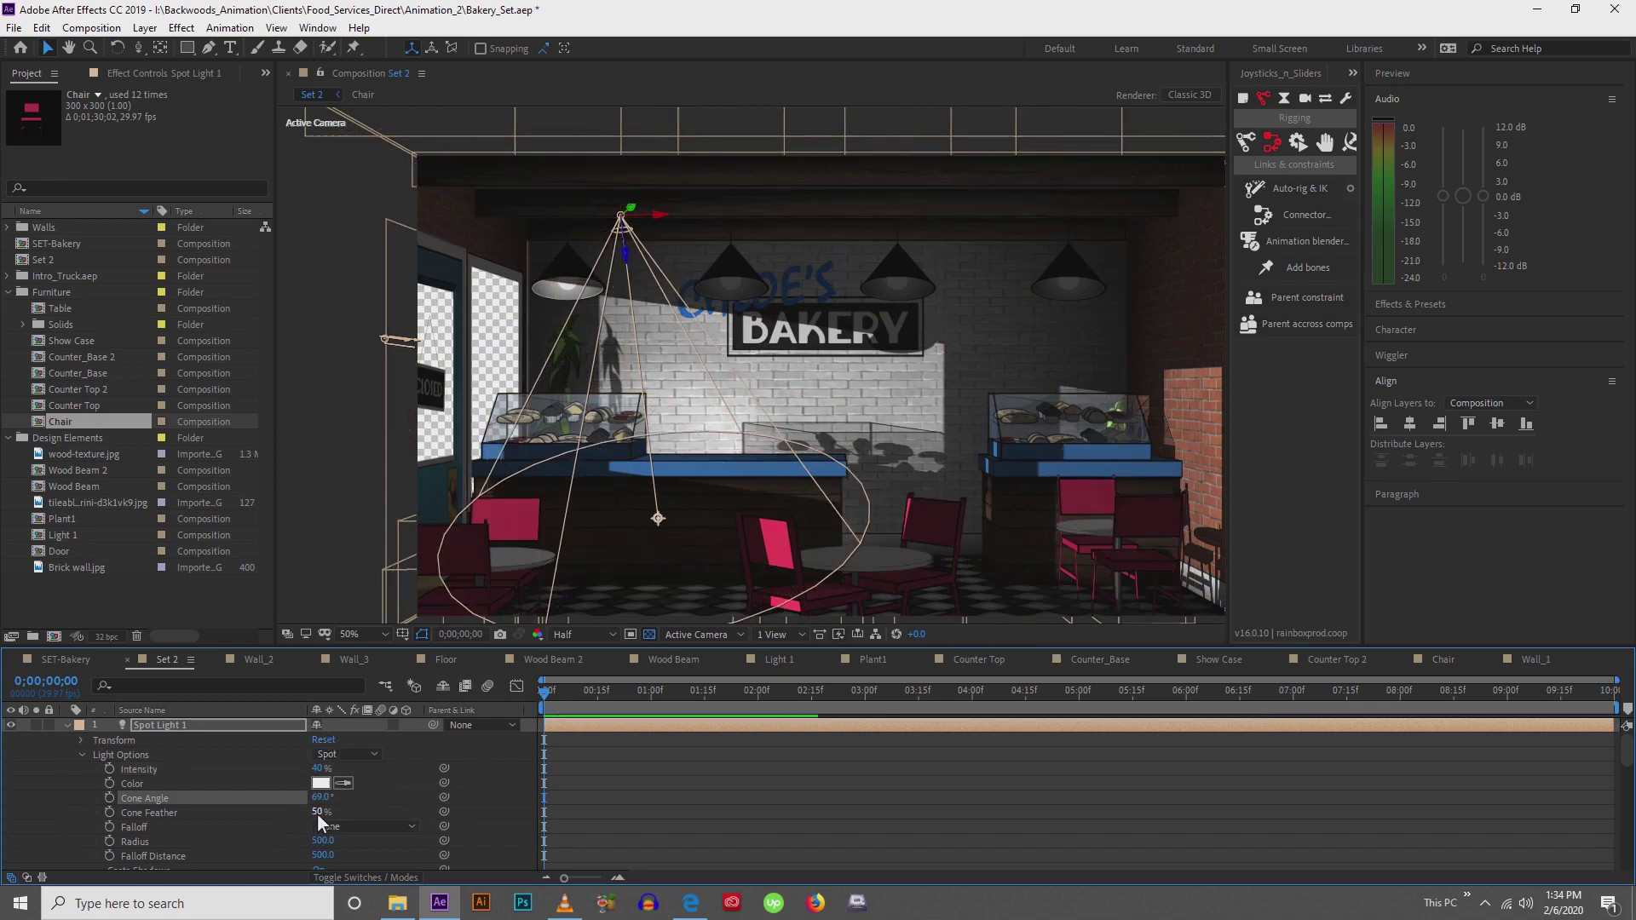
drag(317, 813, 256, 816)
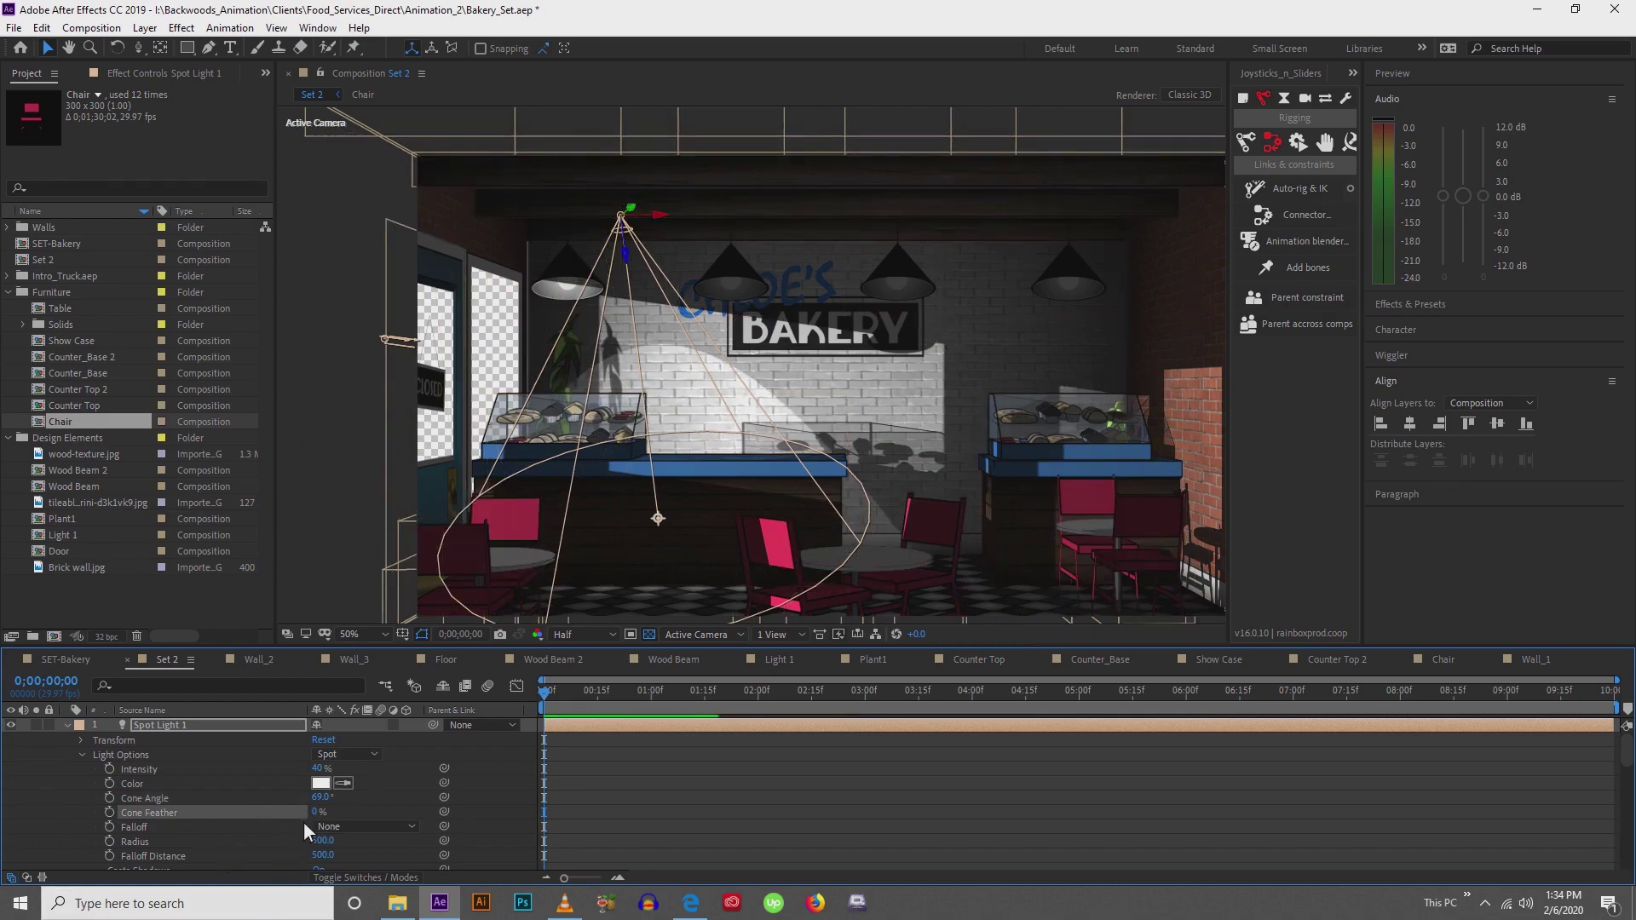
drag(319, 811, 363, 831)
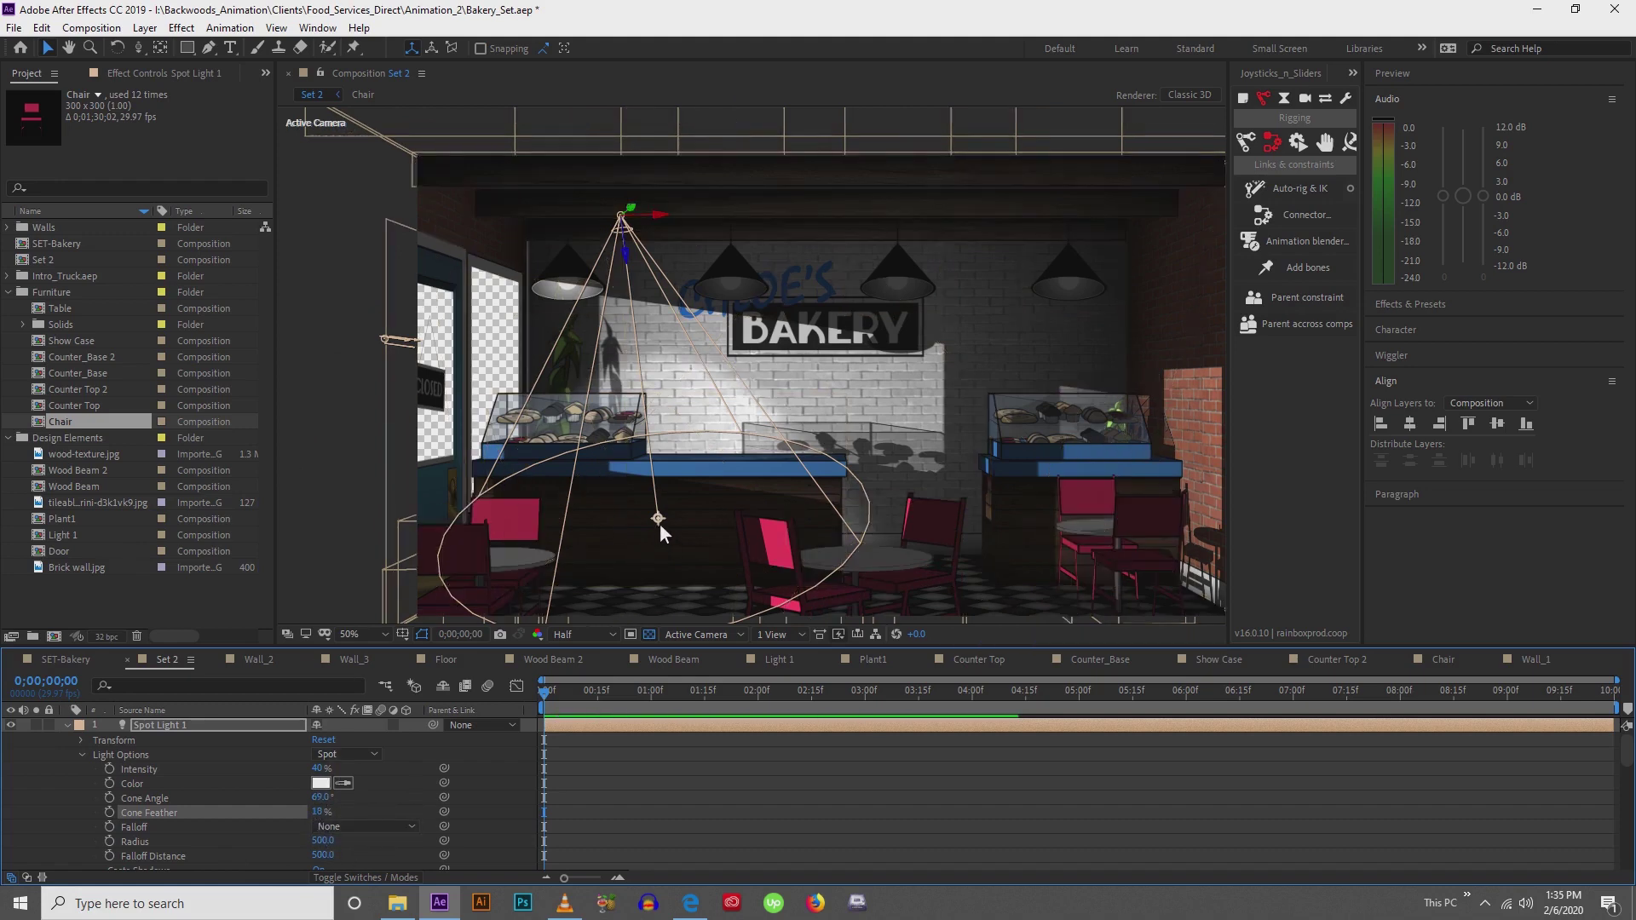
drag(658, 517, 648, 460)
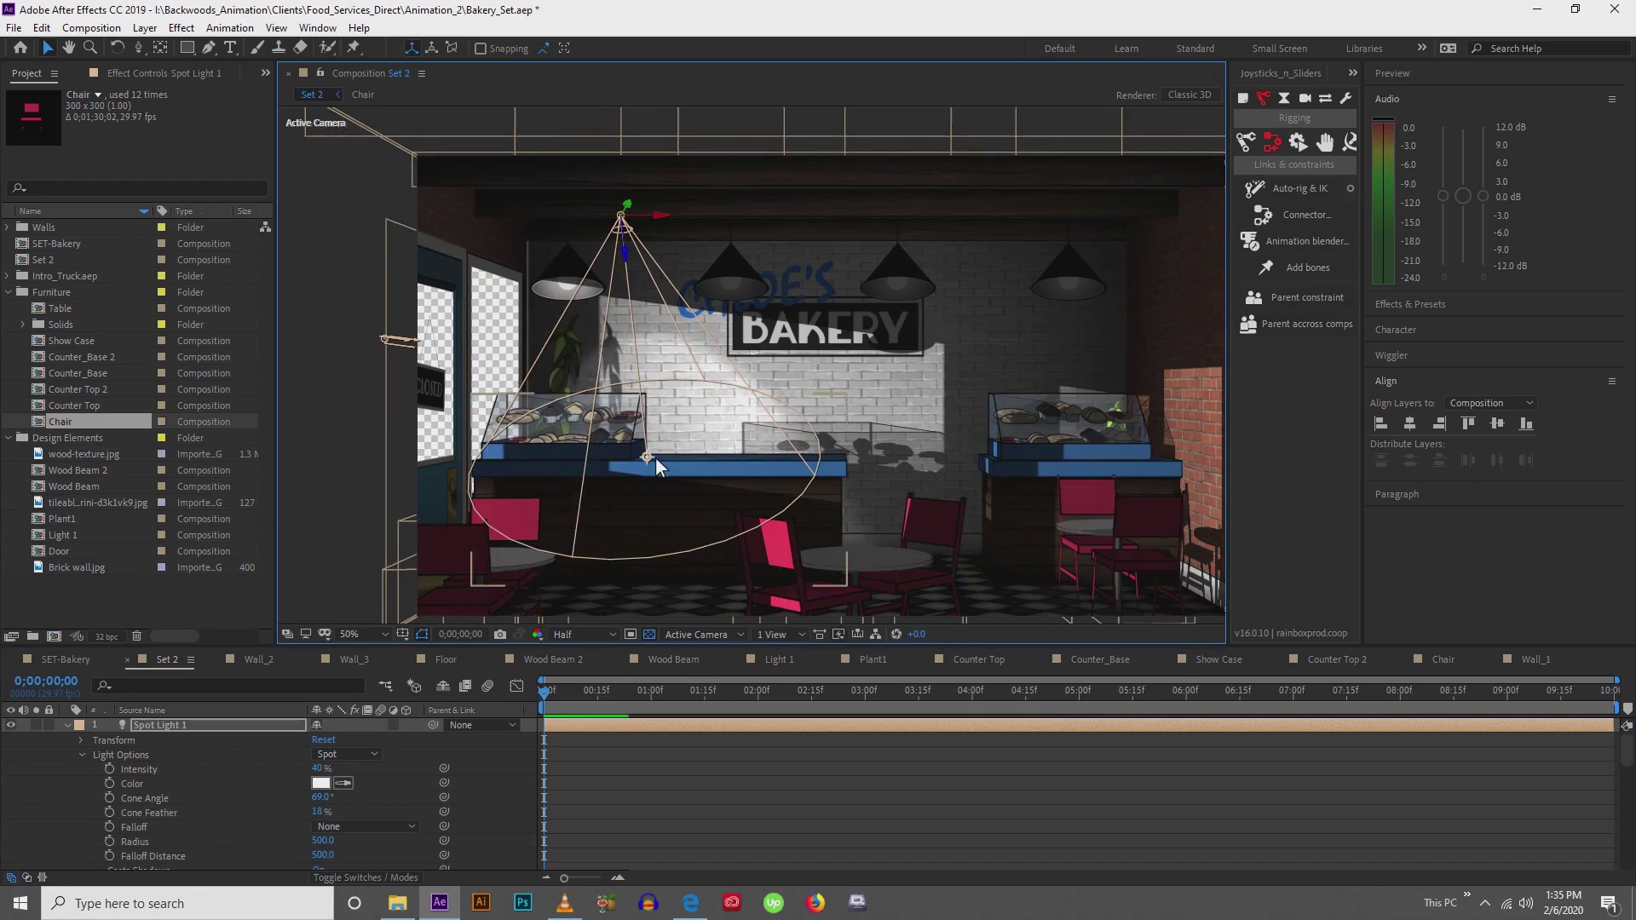
drag(652, 448, 657, 429)
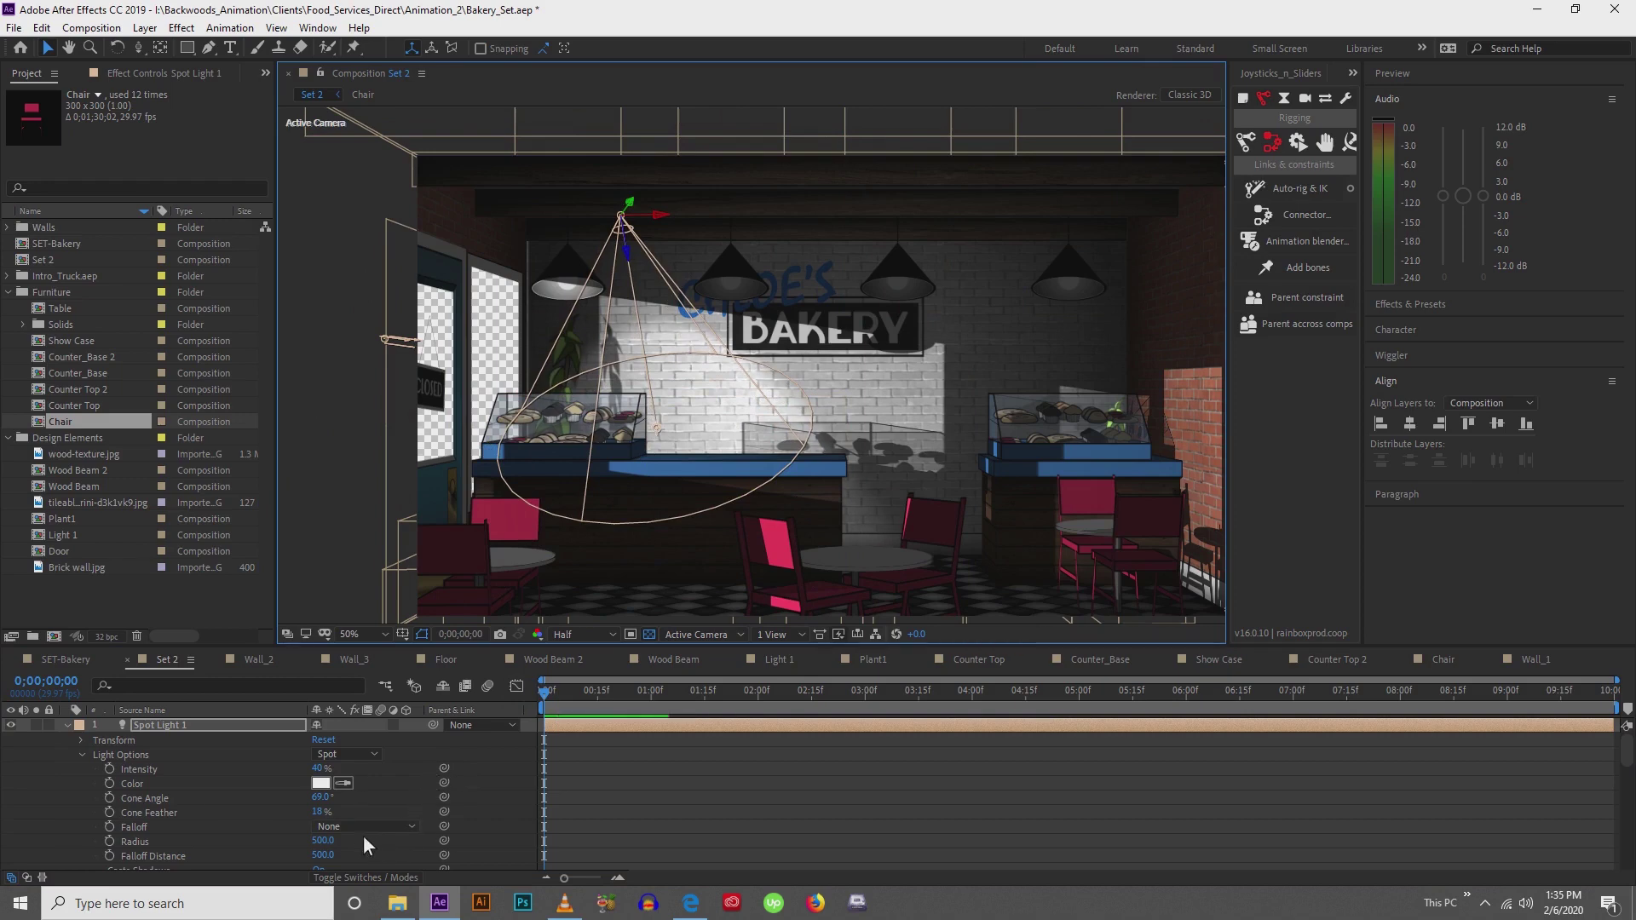
mouse_move(319, 814)
mouse_down()
mouse_move(335, 820)
mouse_move(320, 816)
mouse_up()
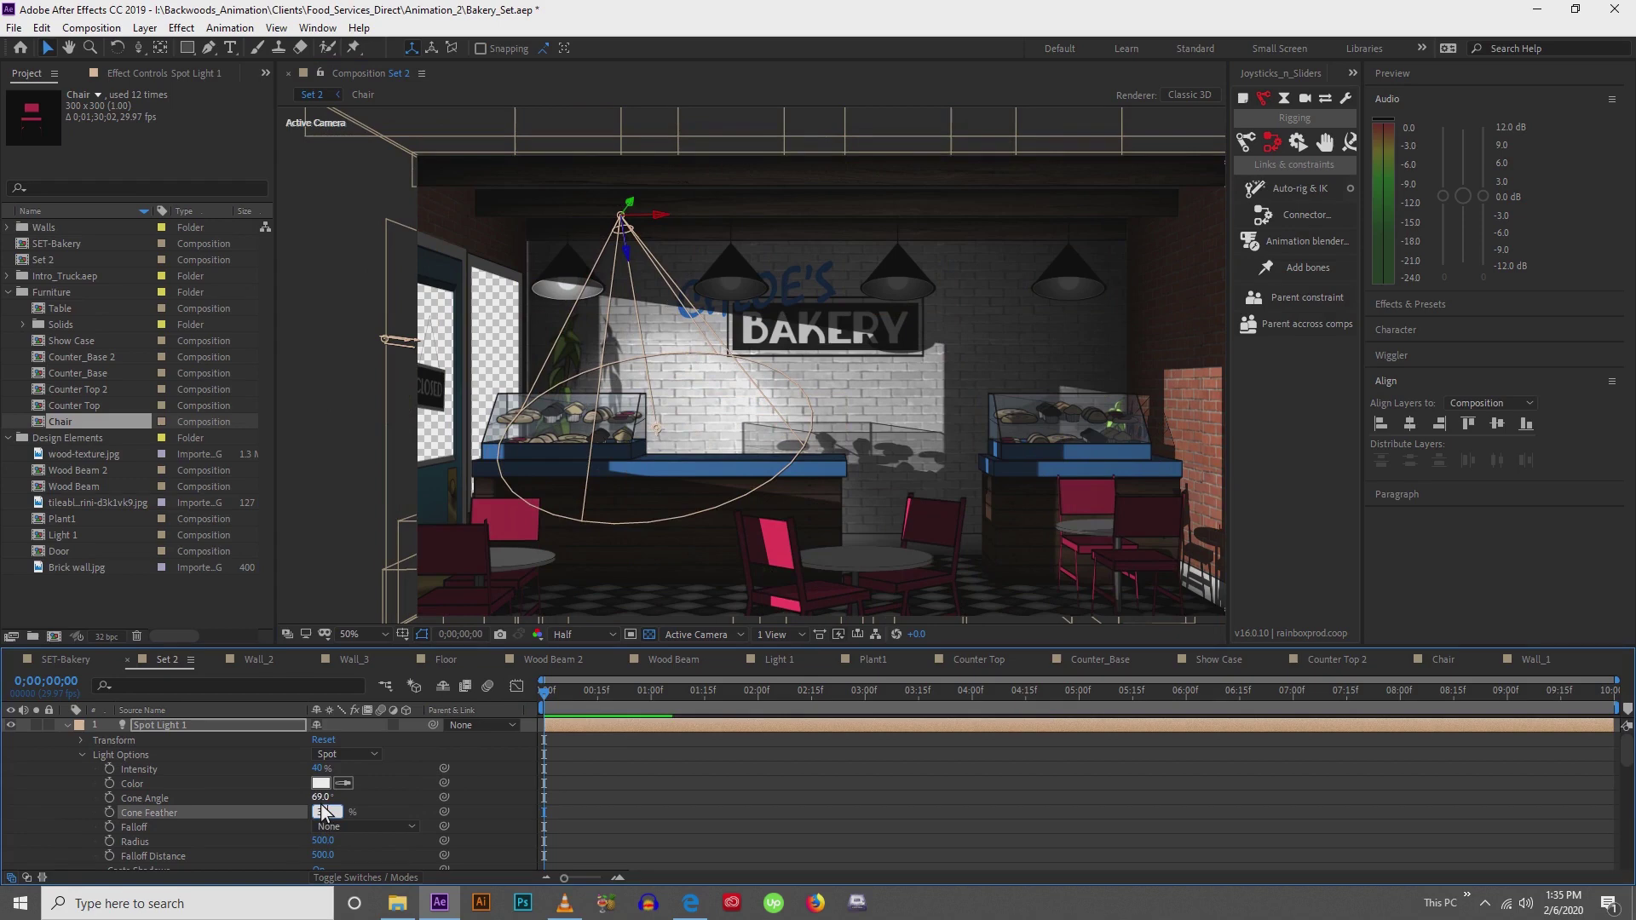
text(30)
key(Return)
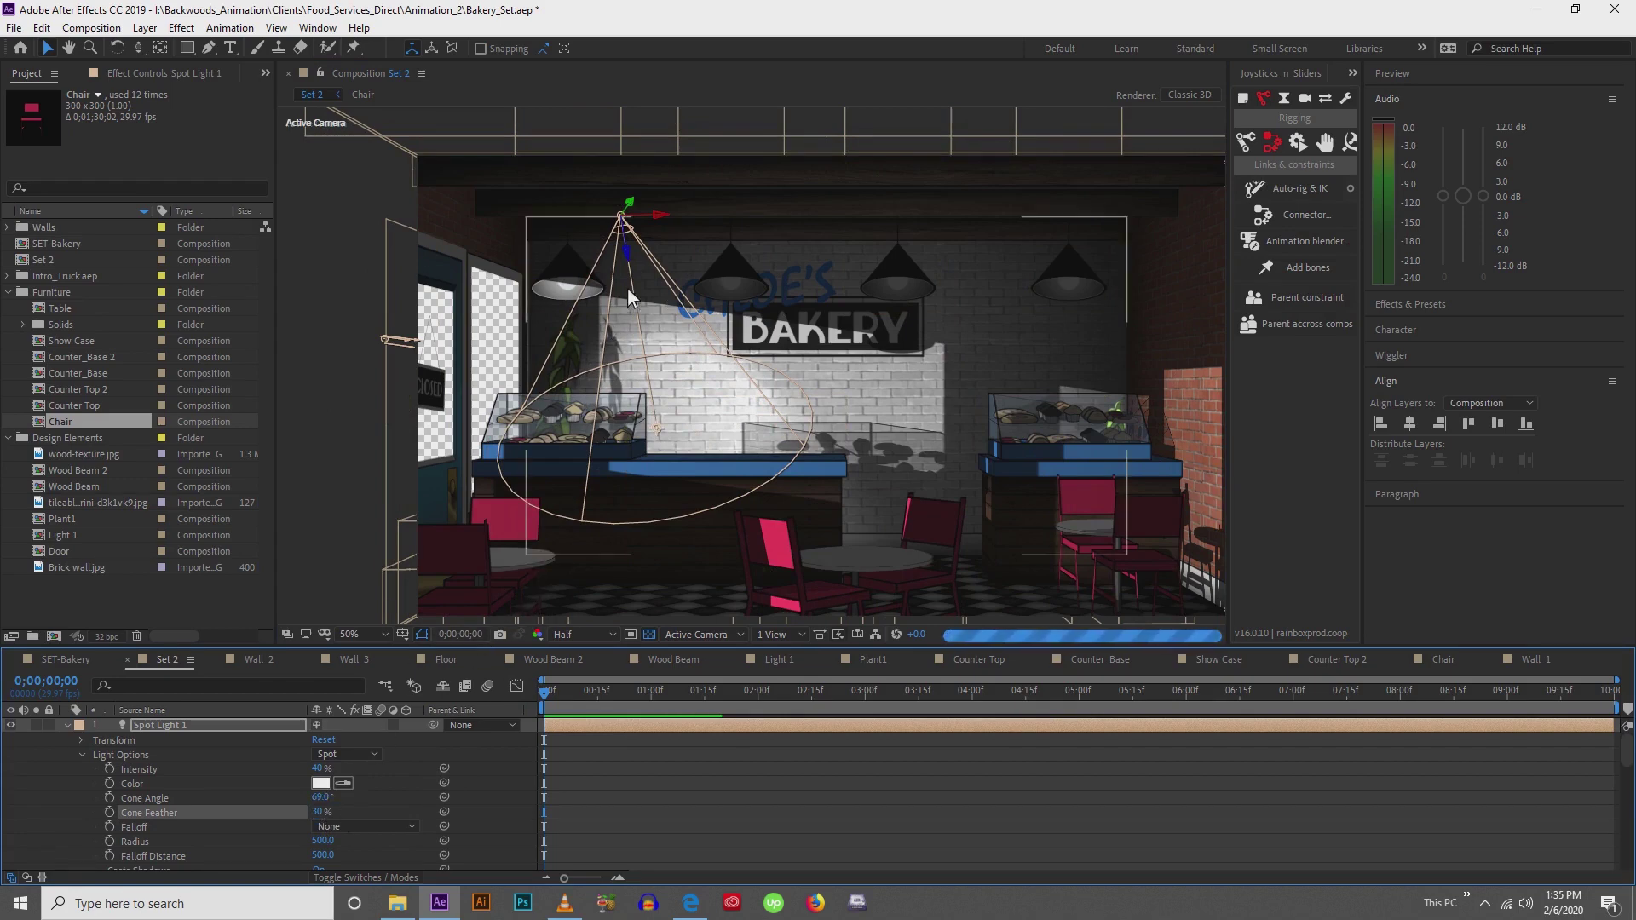
click(175, 729)
Duplicate Spot Light 1 and aim the copy at the right display case
key(ctrl+d)
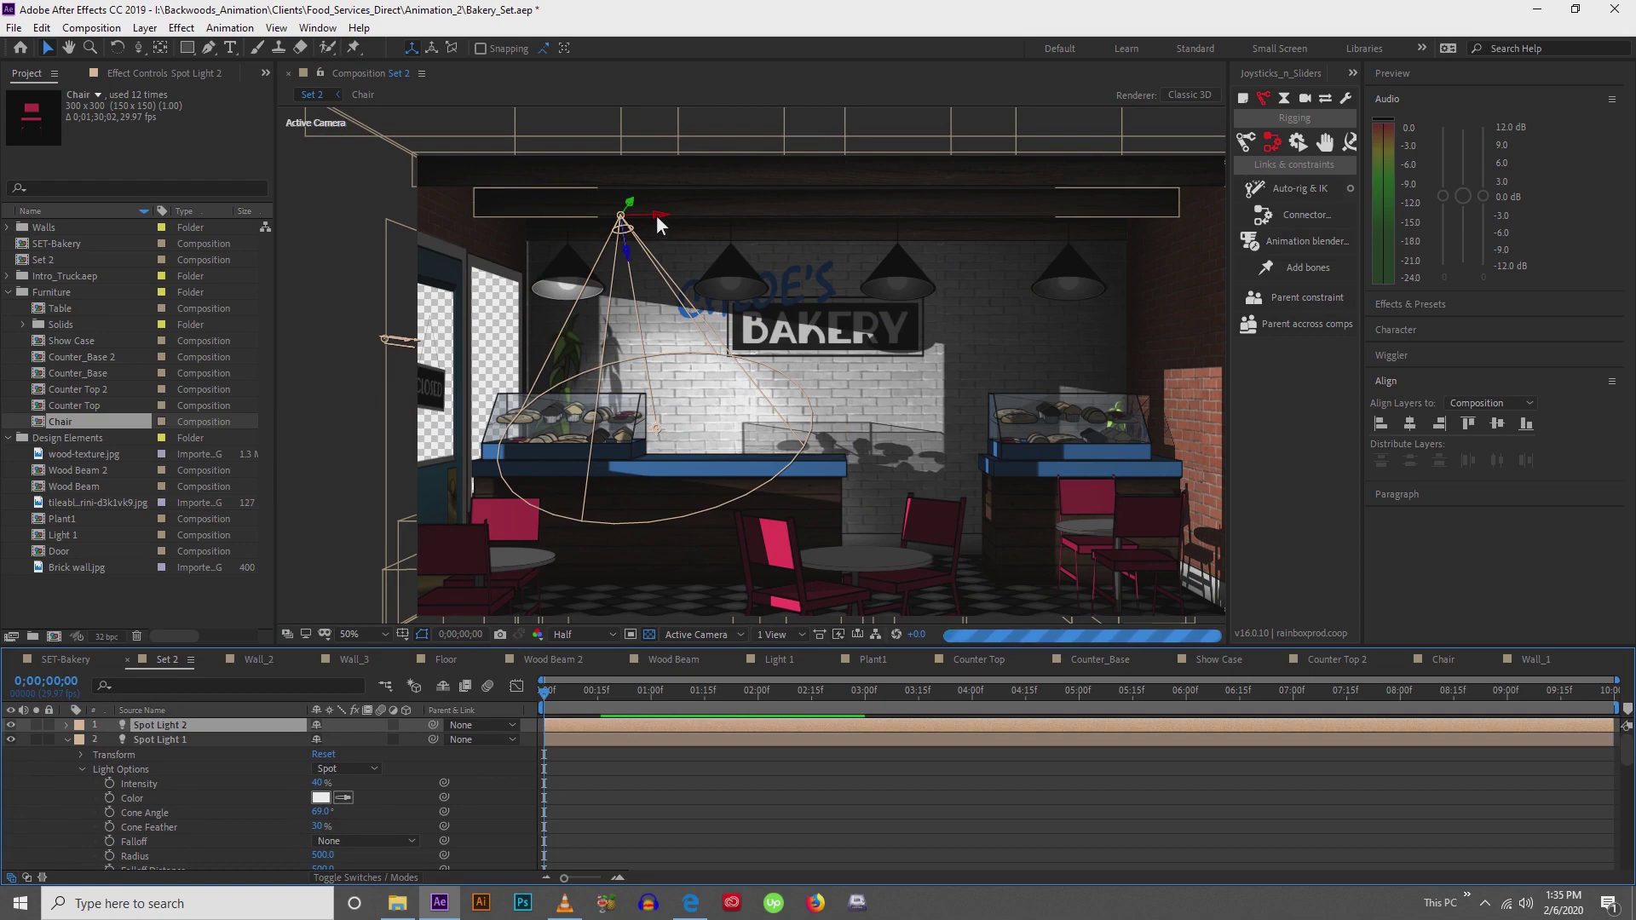
drag(656, 215, 1168, 225)
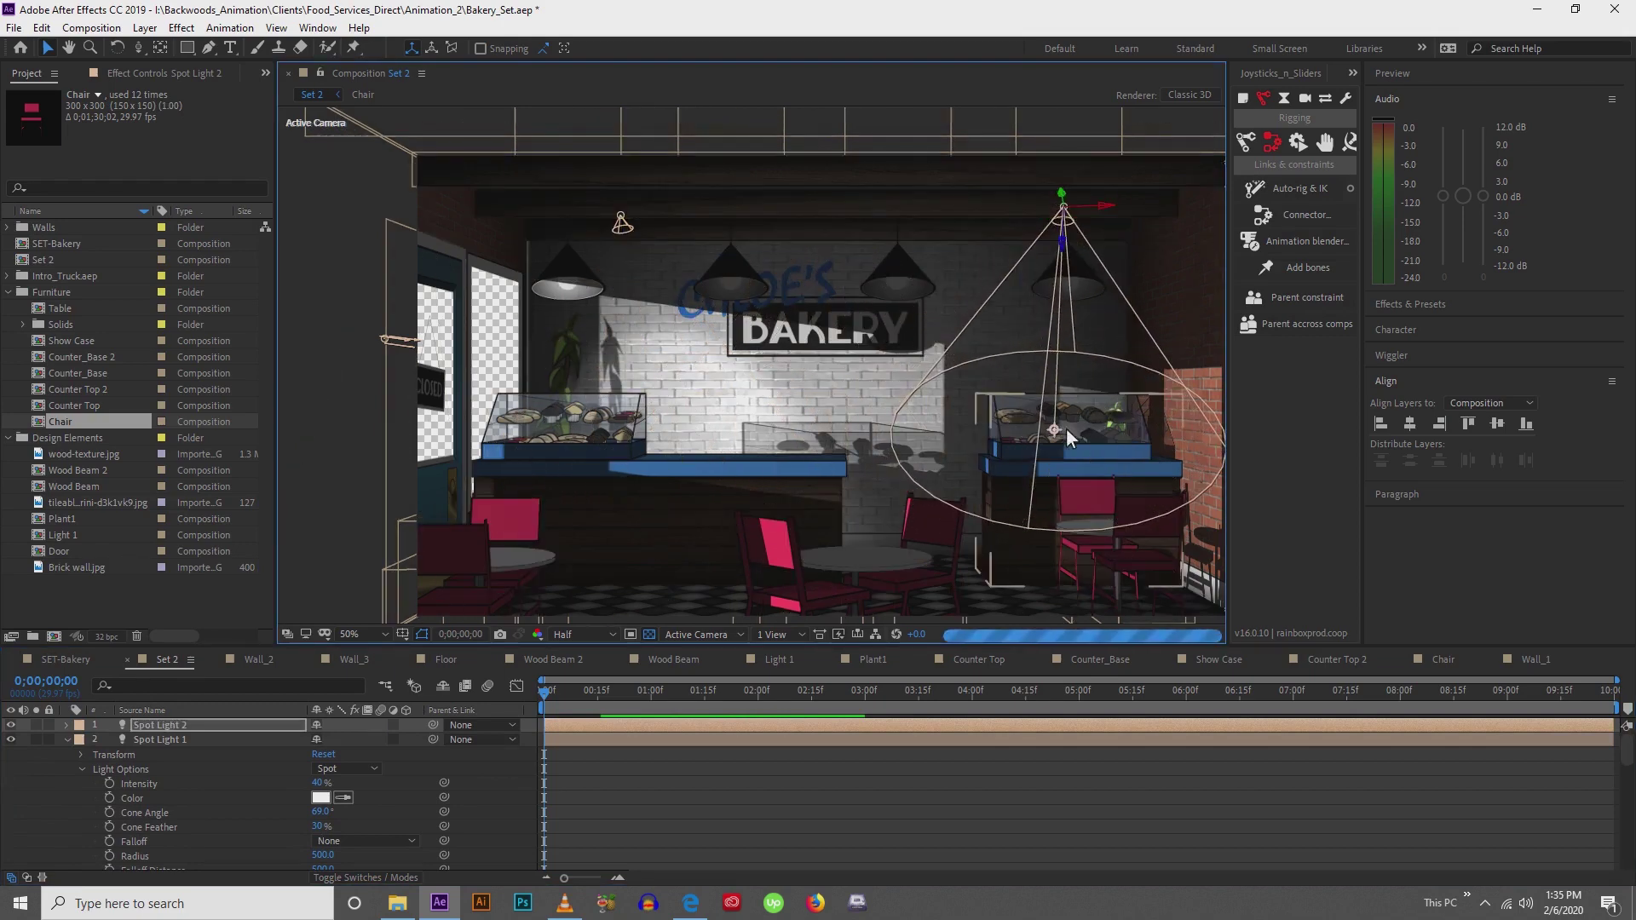
drag(1055, 429, 1007, 432)
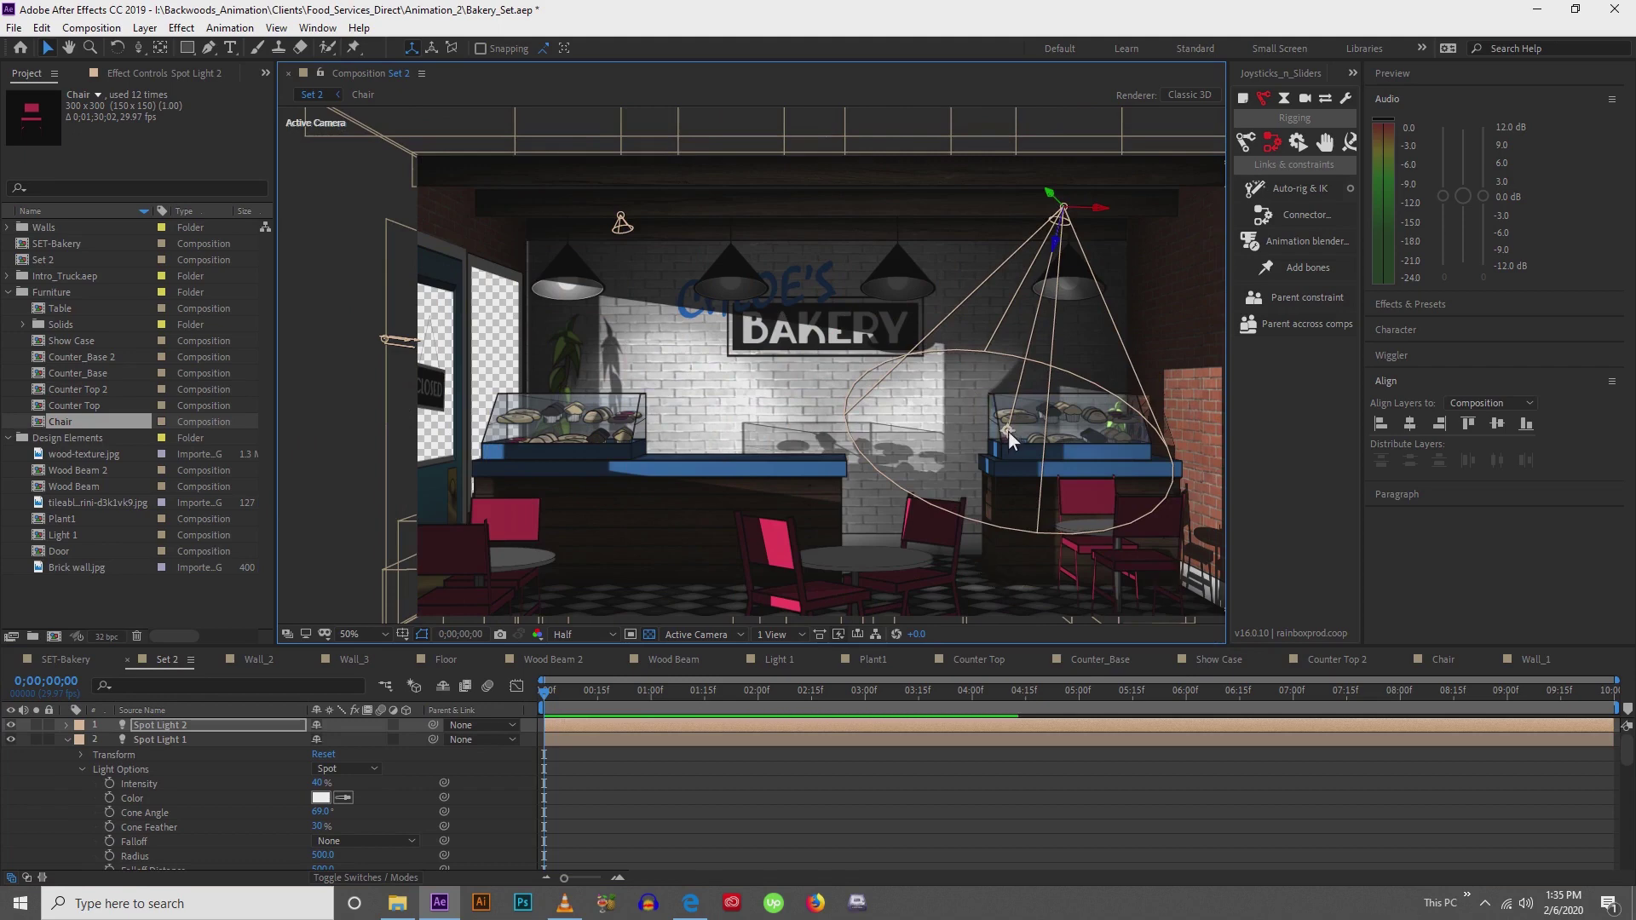
drag(1008, 431, 1036, 388)
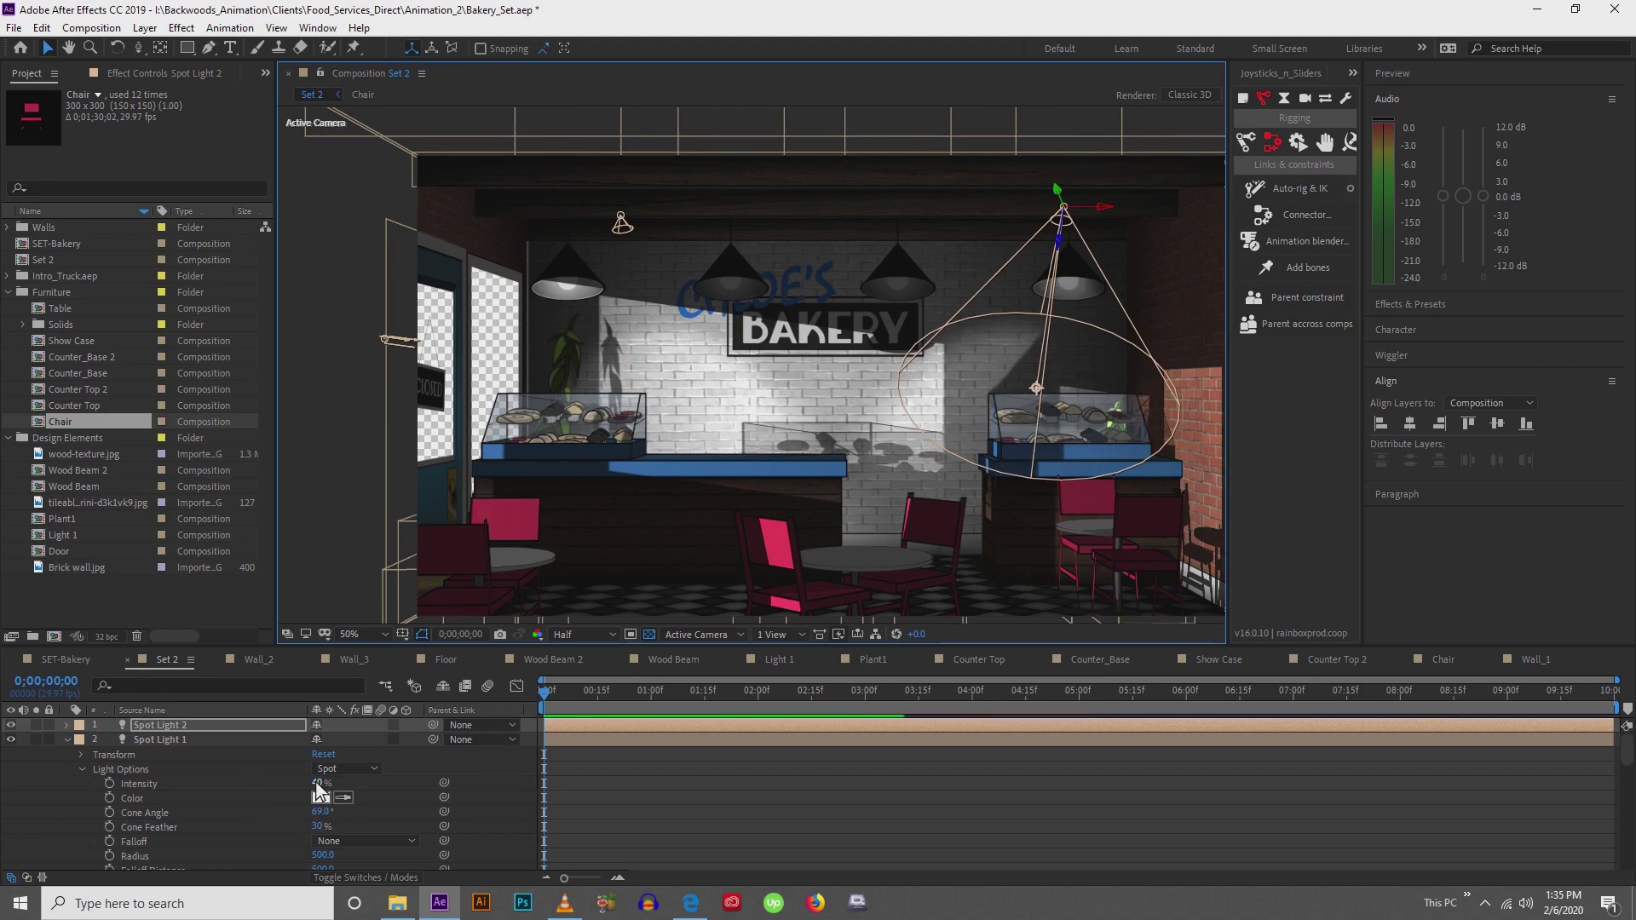
Raise Spot Light 1's intensity to 65%
drag(319, 784, 344, 797)
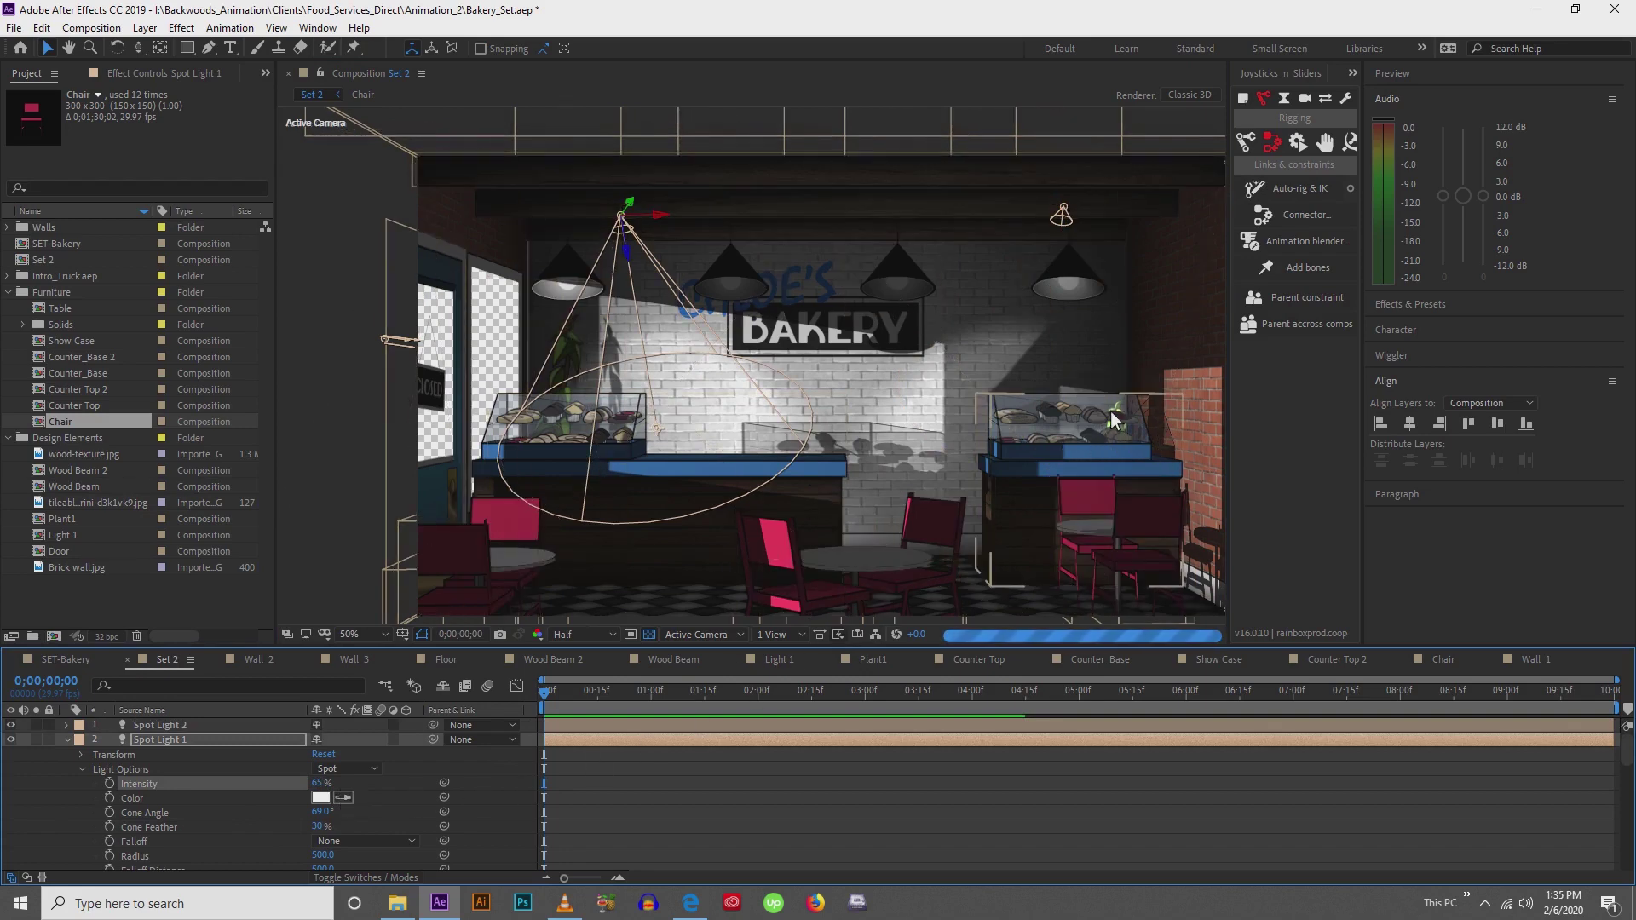
click(157, 725)
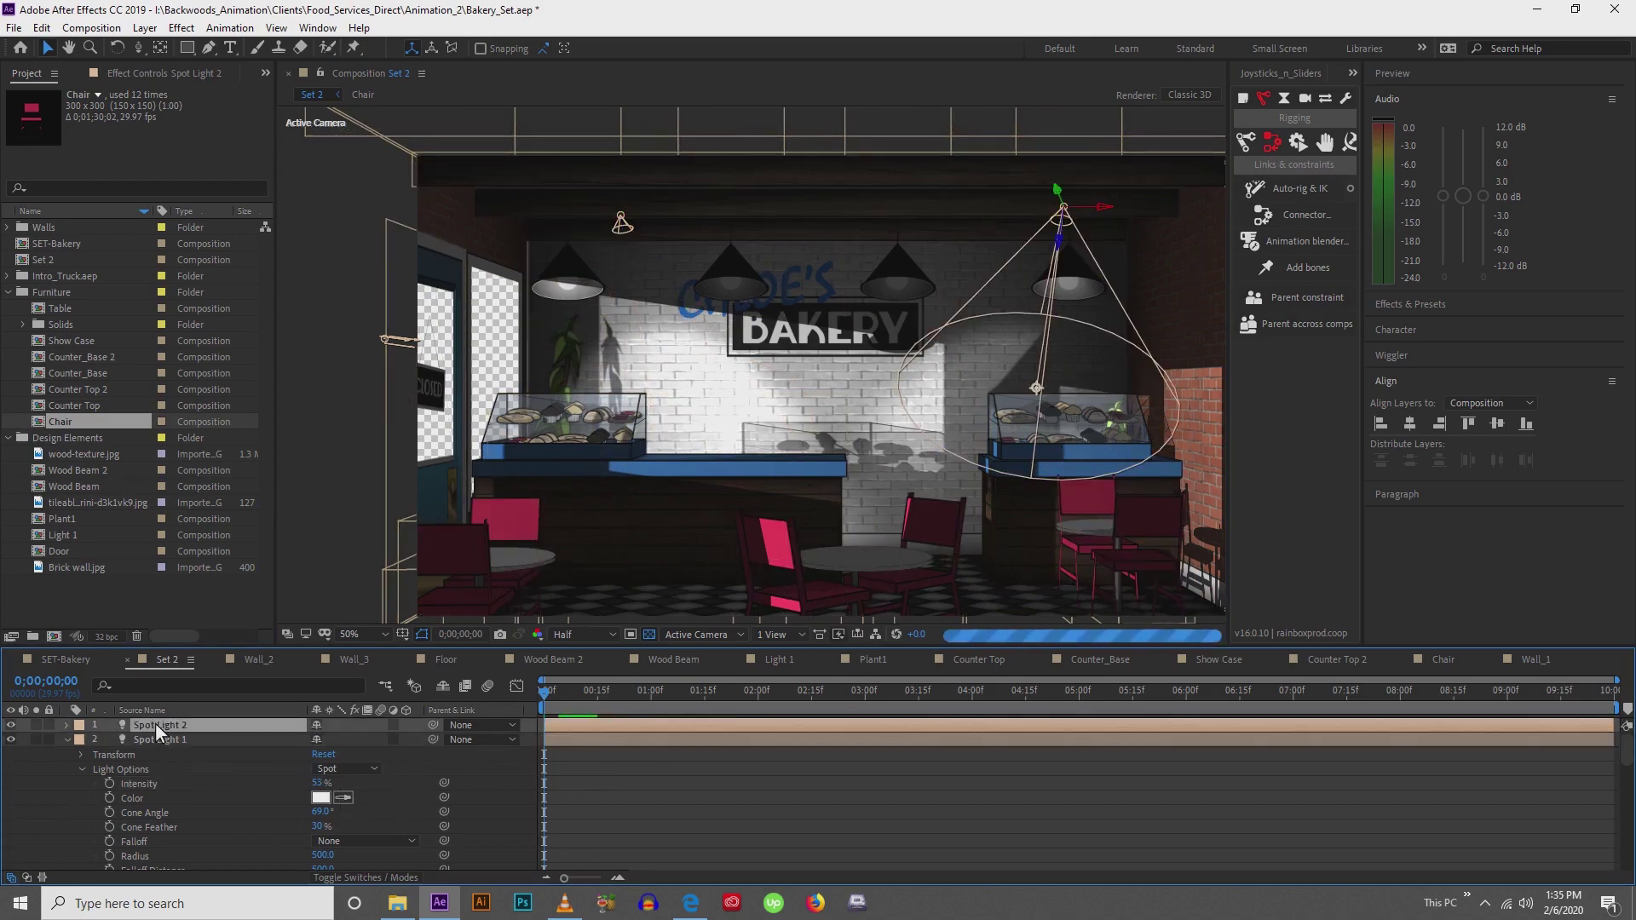
click(66, 725)
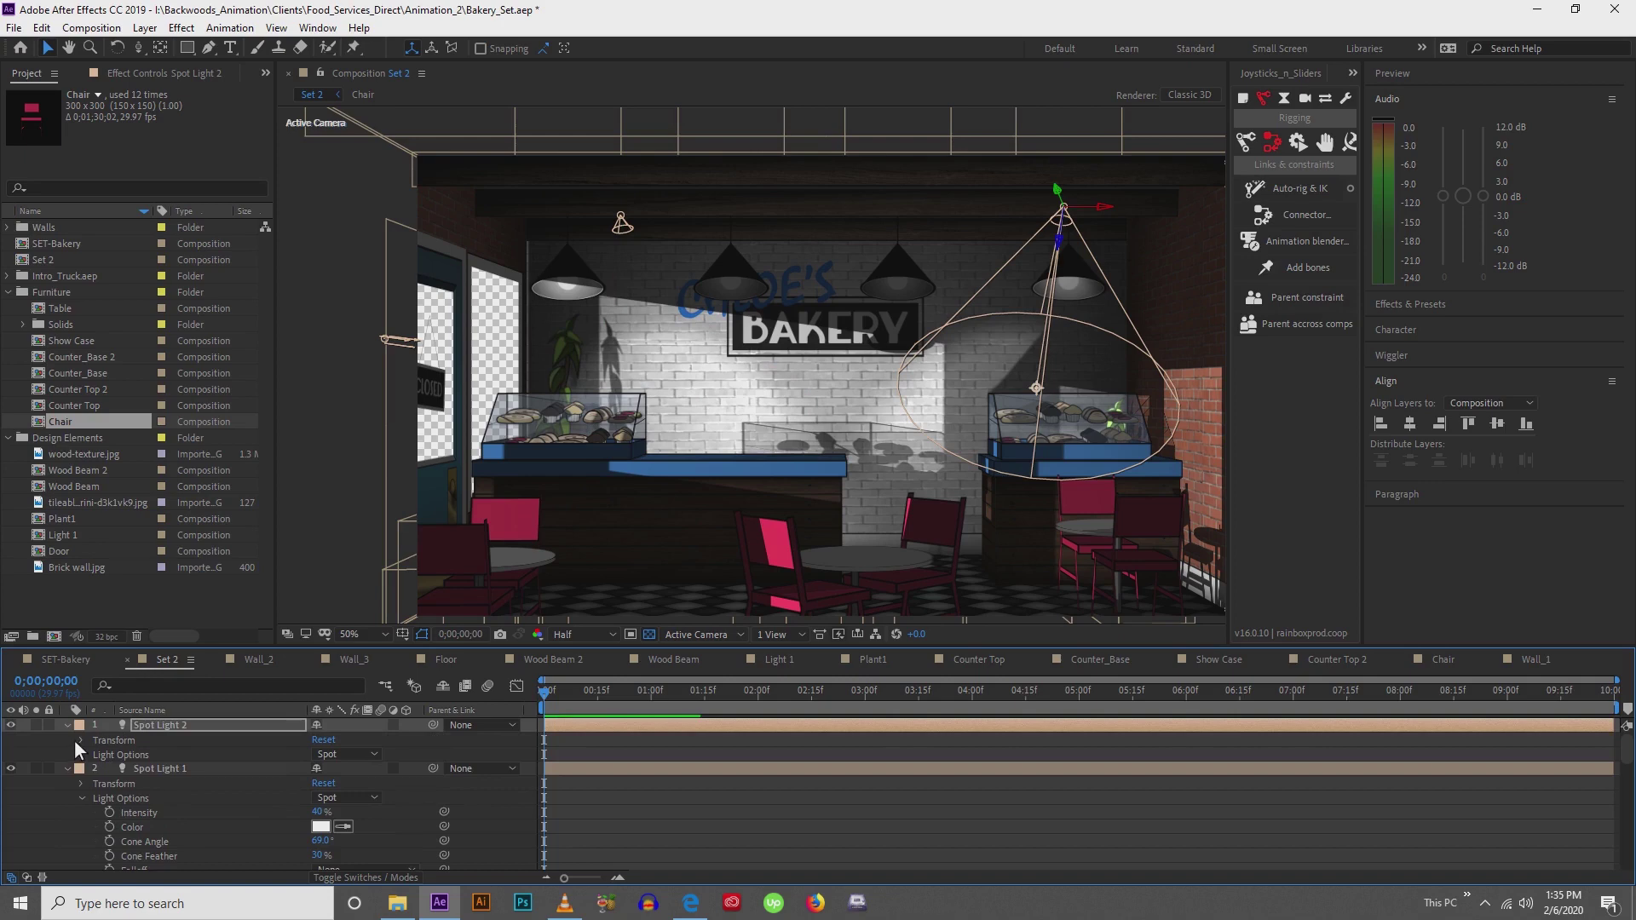
scroll(188, 774, down, 2)
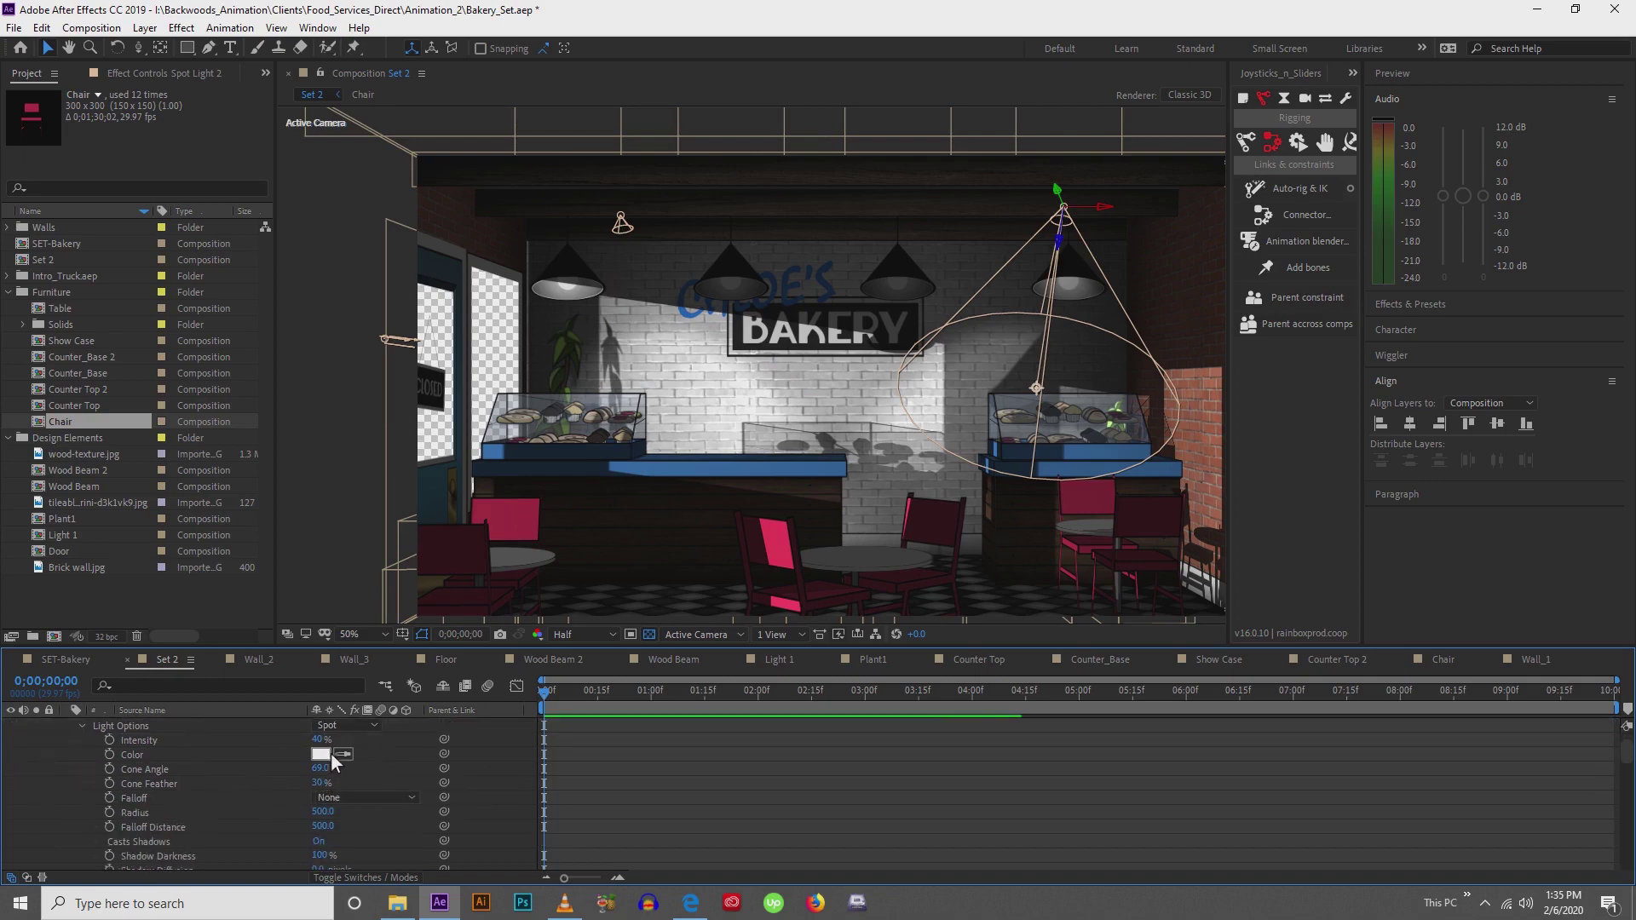
mouse_move(329, 740)
mouse_down()
mouse_move(354, 741)
mouse_move(328, 748)
mouse_up()
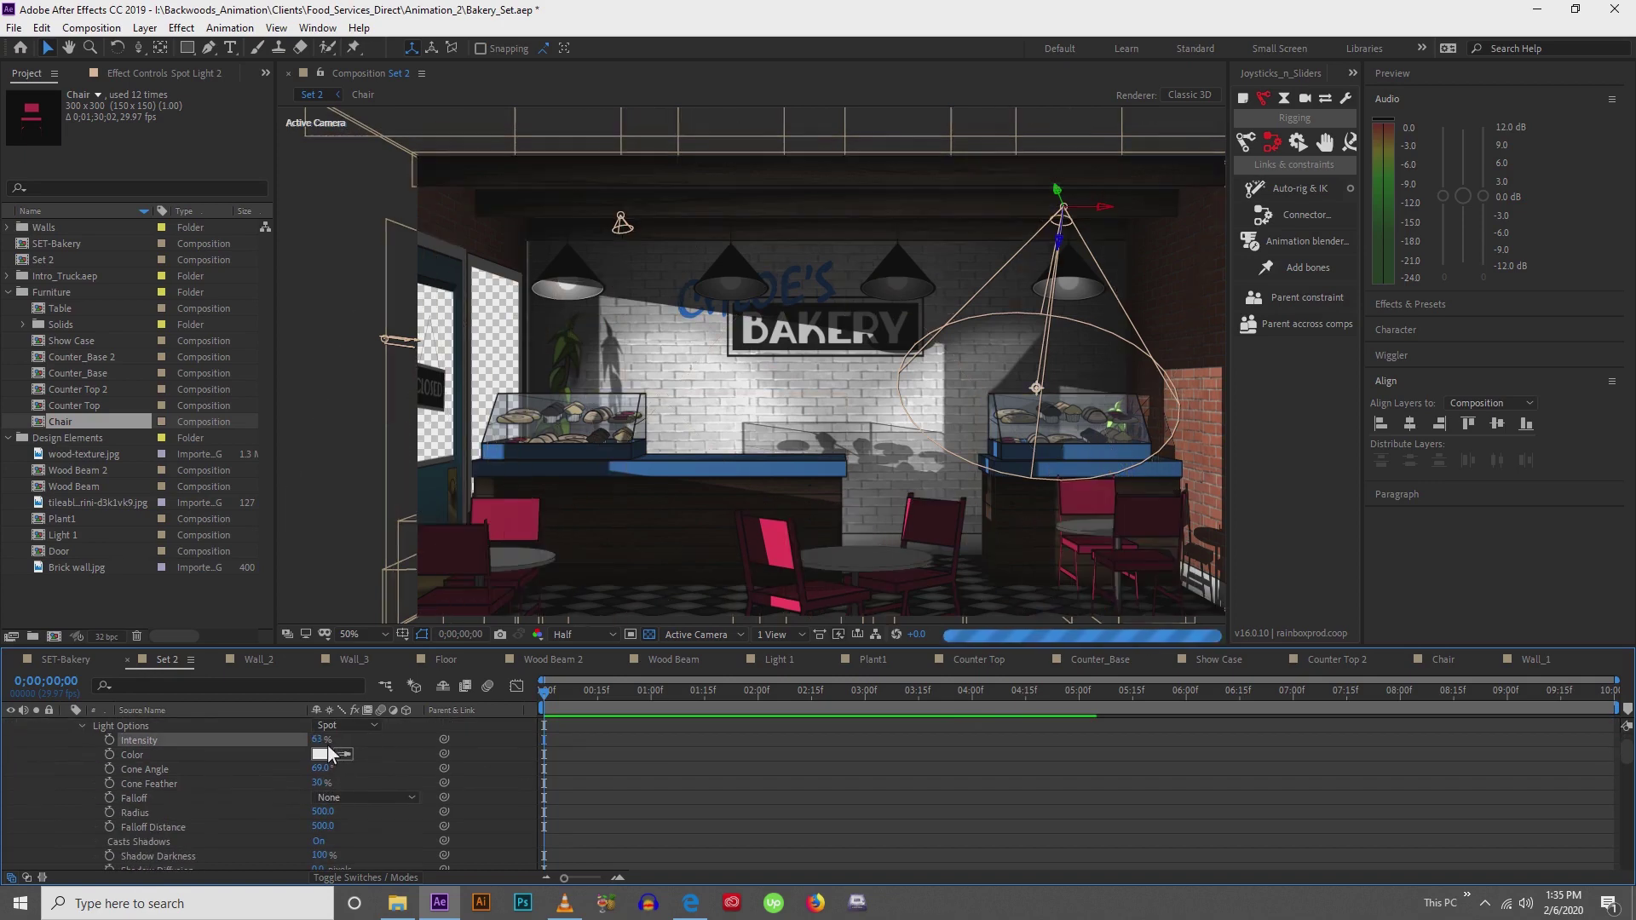
click(321, 739)
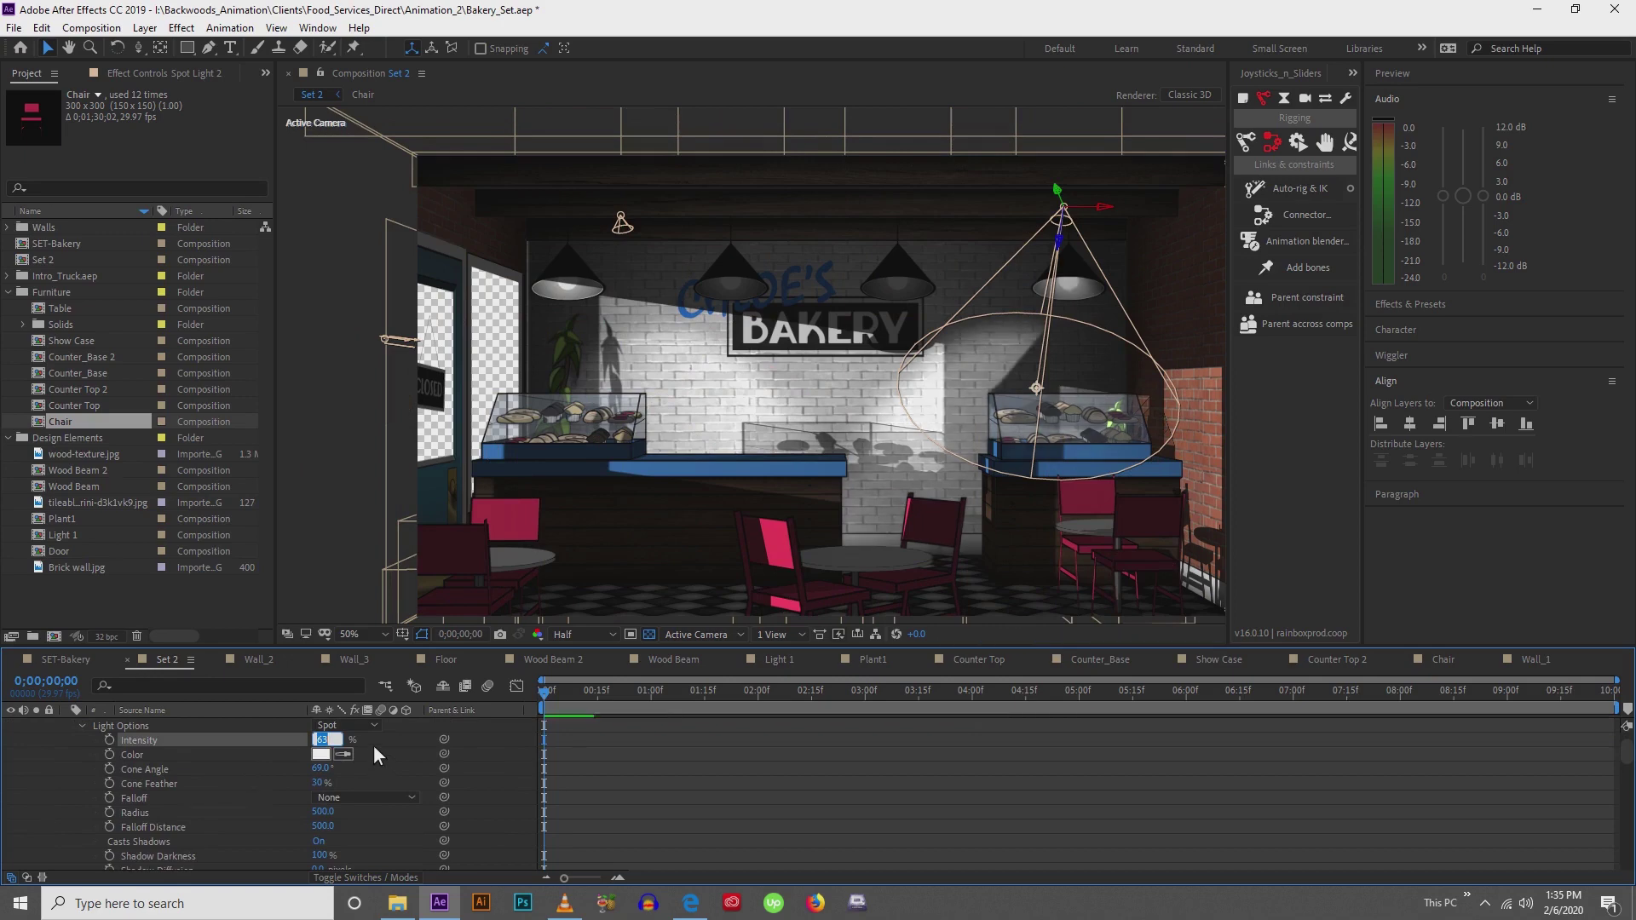
text(65)
key(Return)
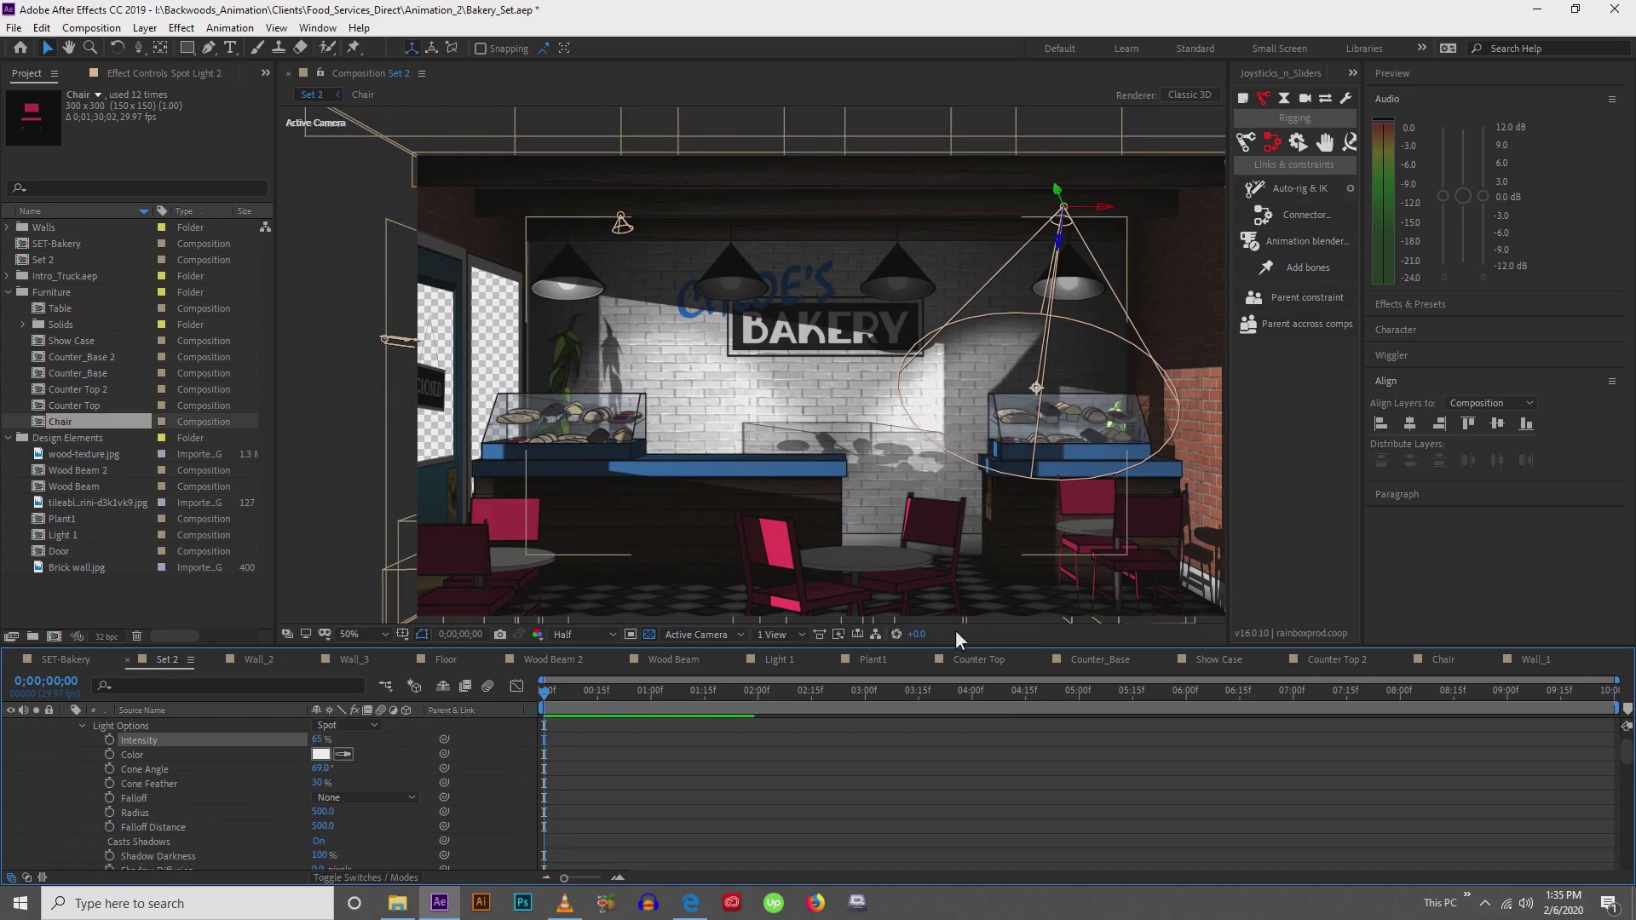
Shift the camera view so the counters, sign and chairs sit up and to the left
click(875, 595)
drag(877, 590, 843, 494)
click(845, 501)
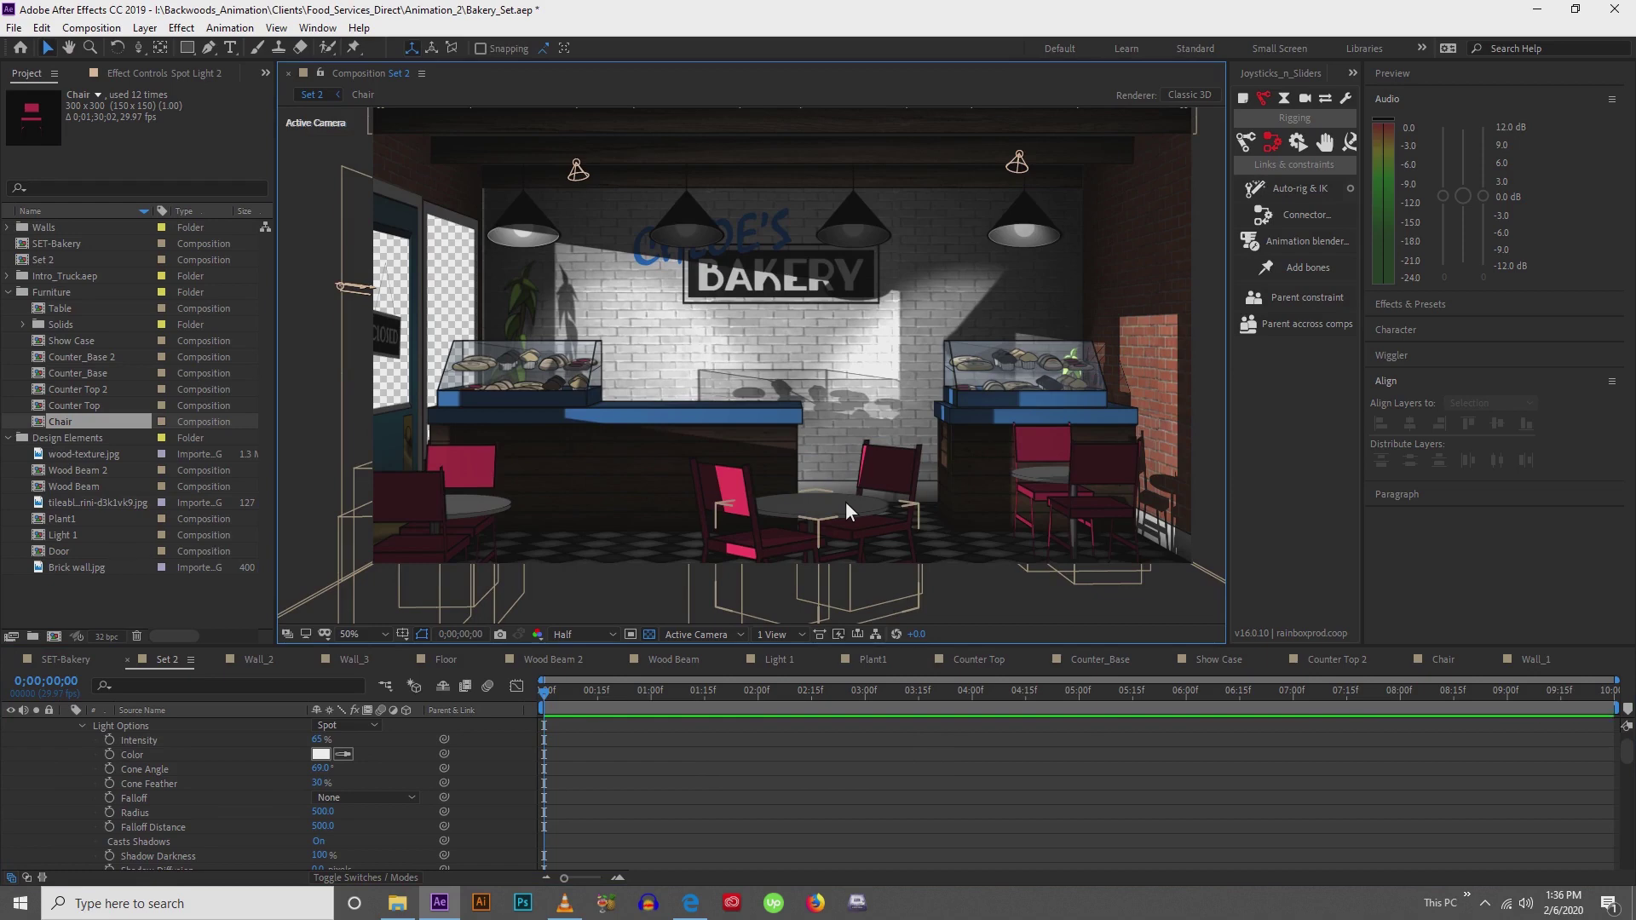
Open the SET-Bakery composition and select its lights in turn, ending on Spot Light 3
click(902, 473)
click(73, 659)
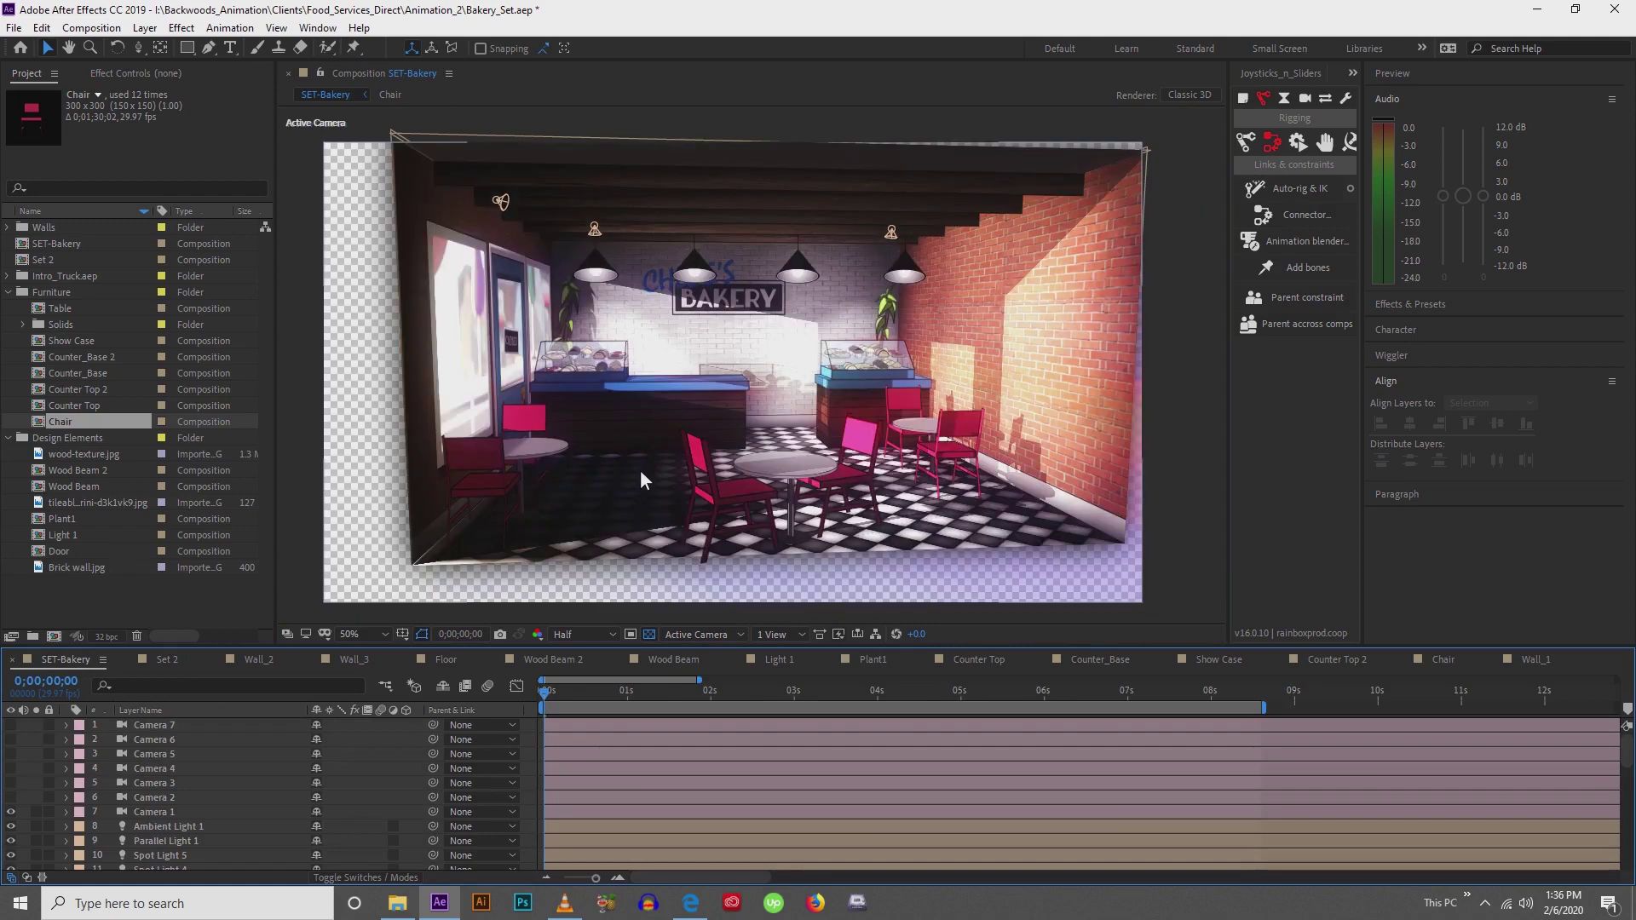
click(499, 202)
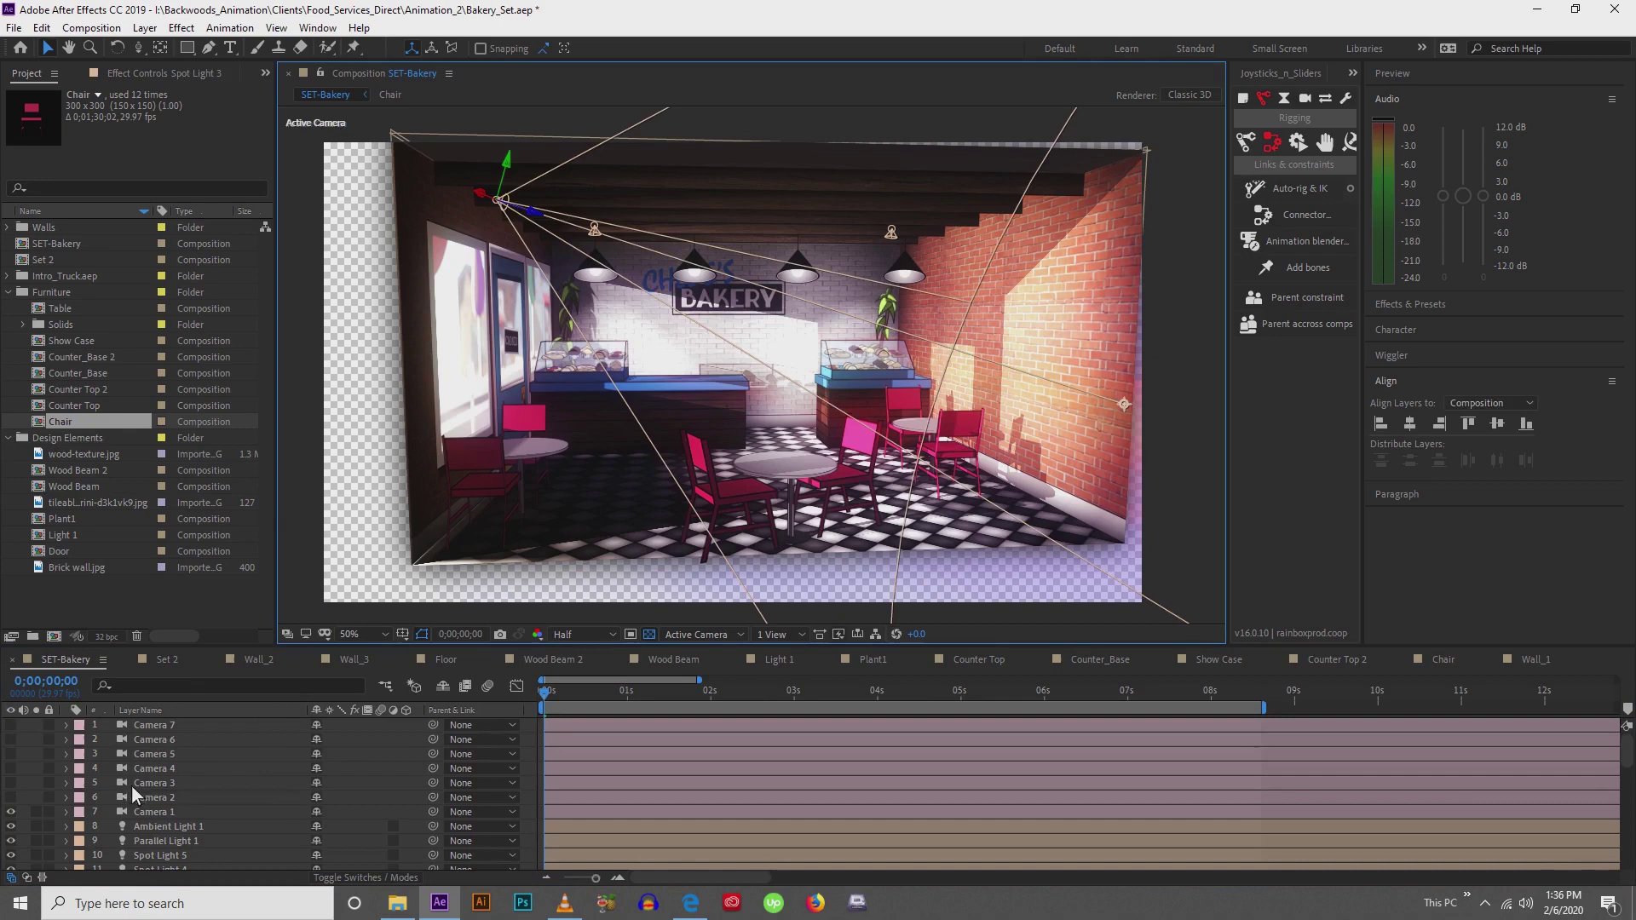
scroll(186, 771, down, 2)
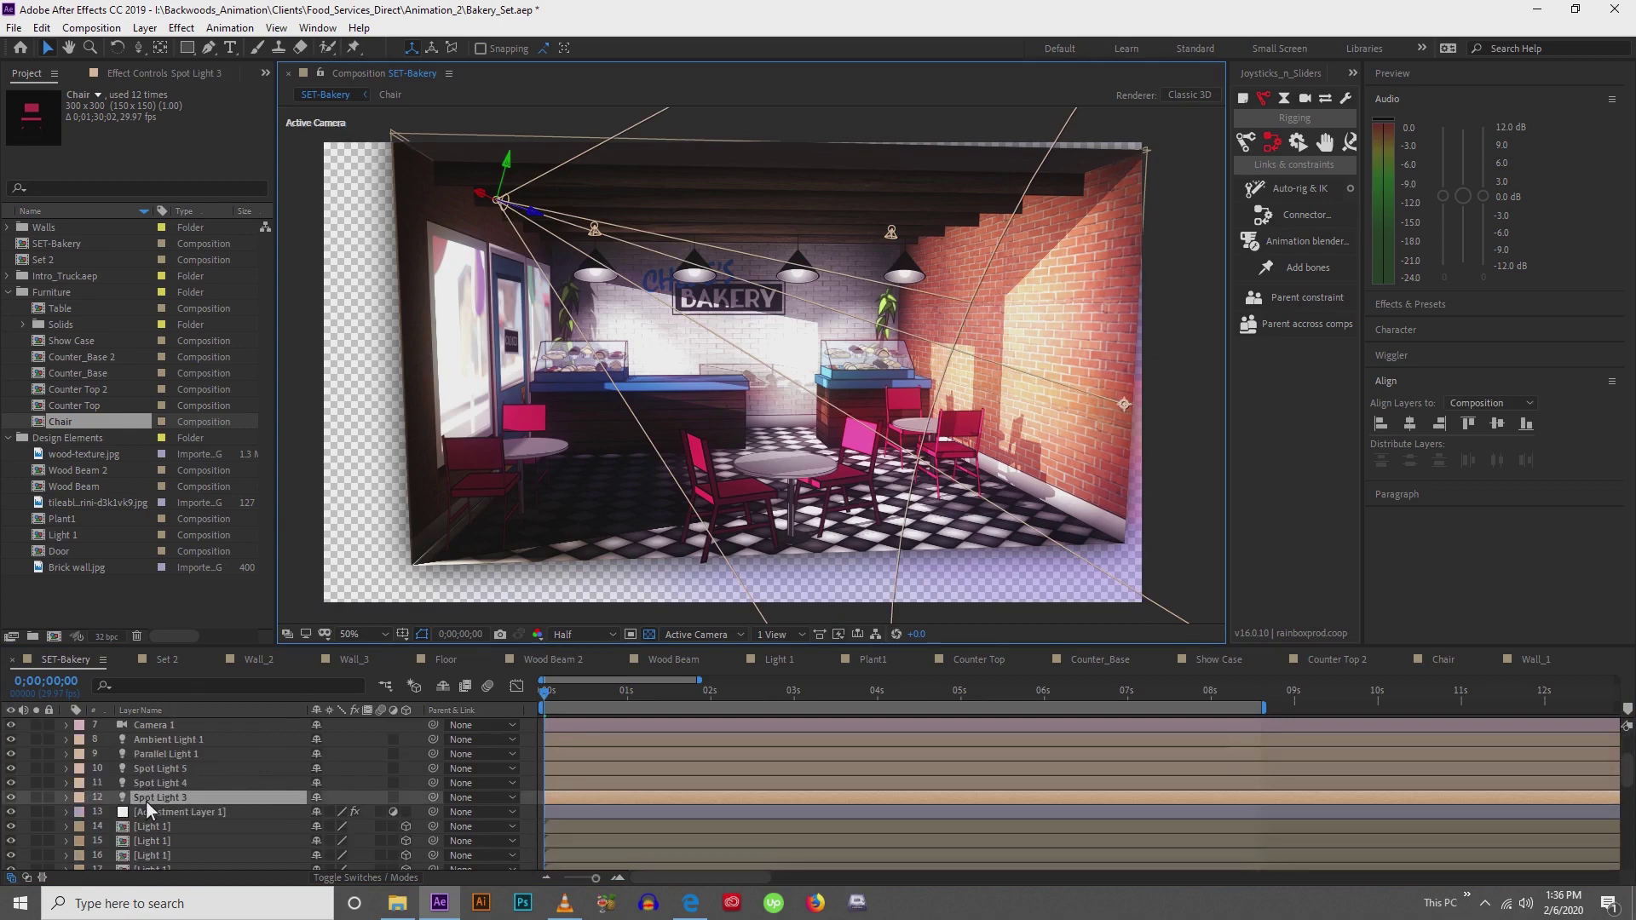
click(154, 753)
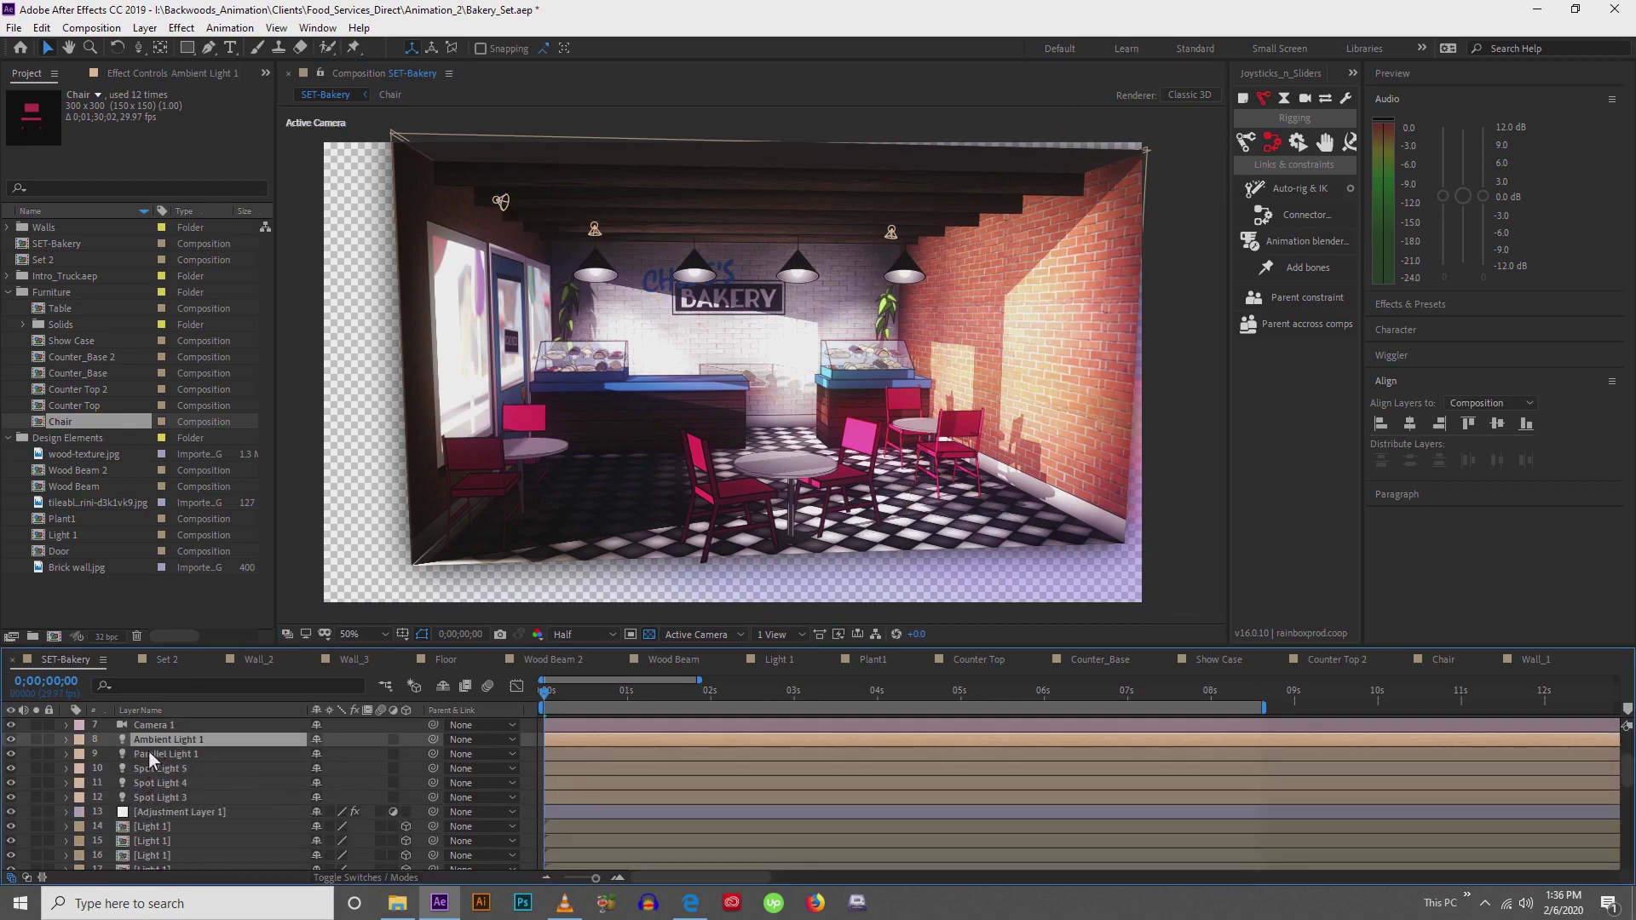
click(159, 769)
click(158, 783)
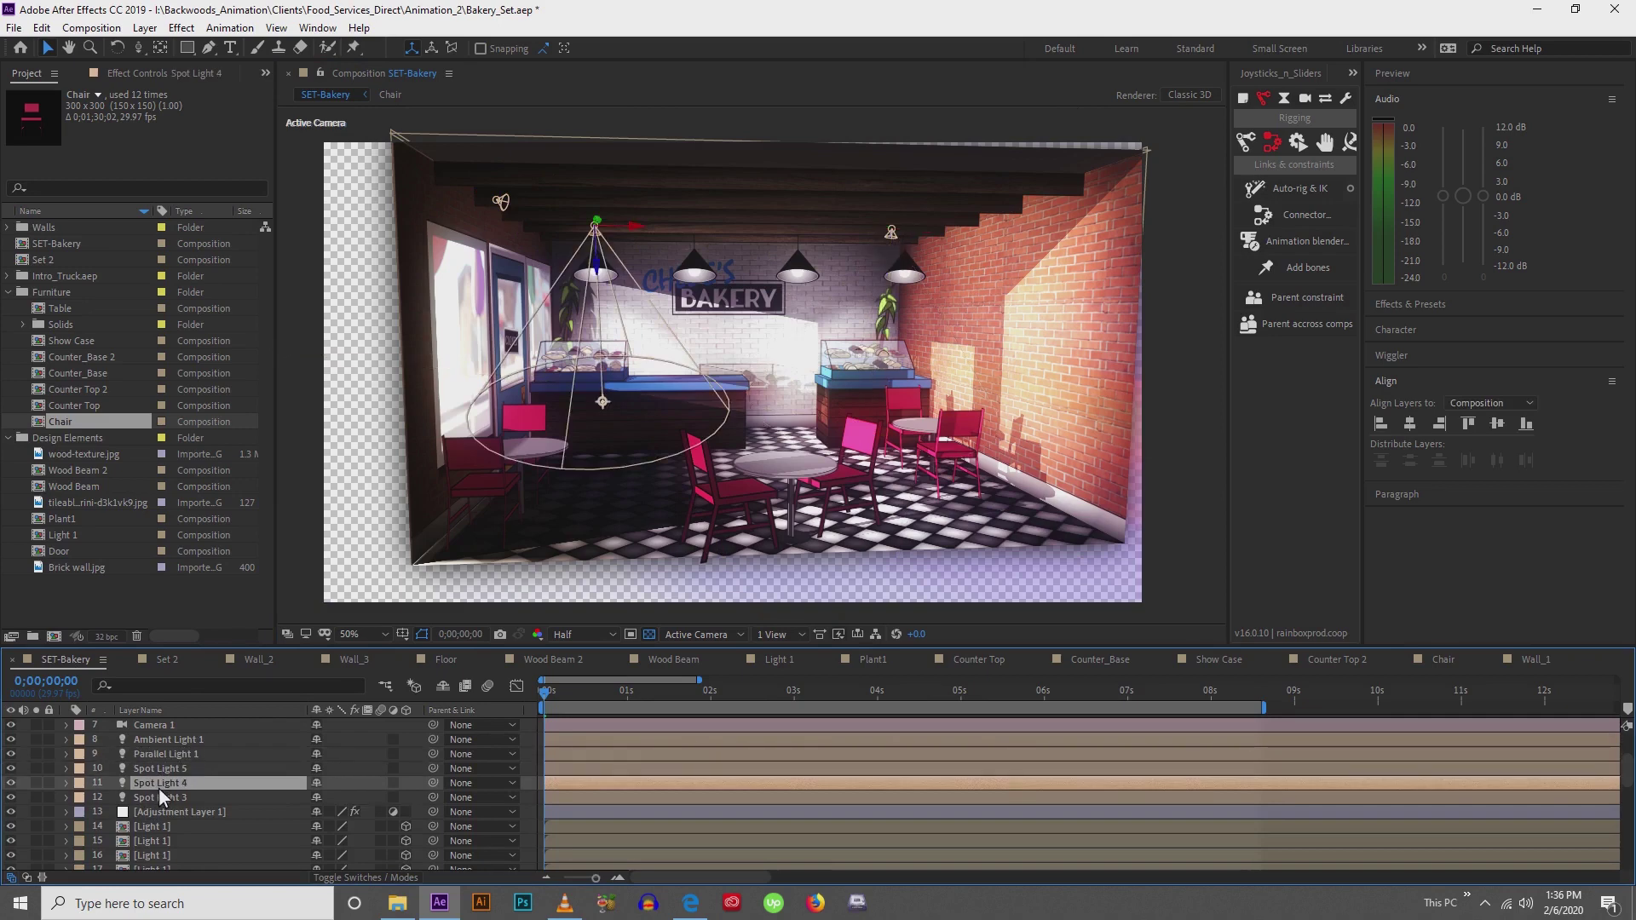
click(146, 797)
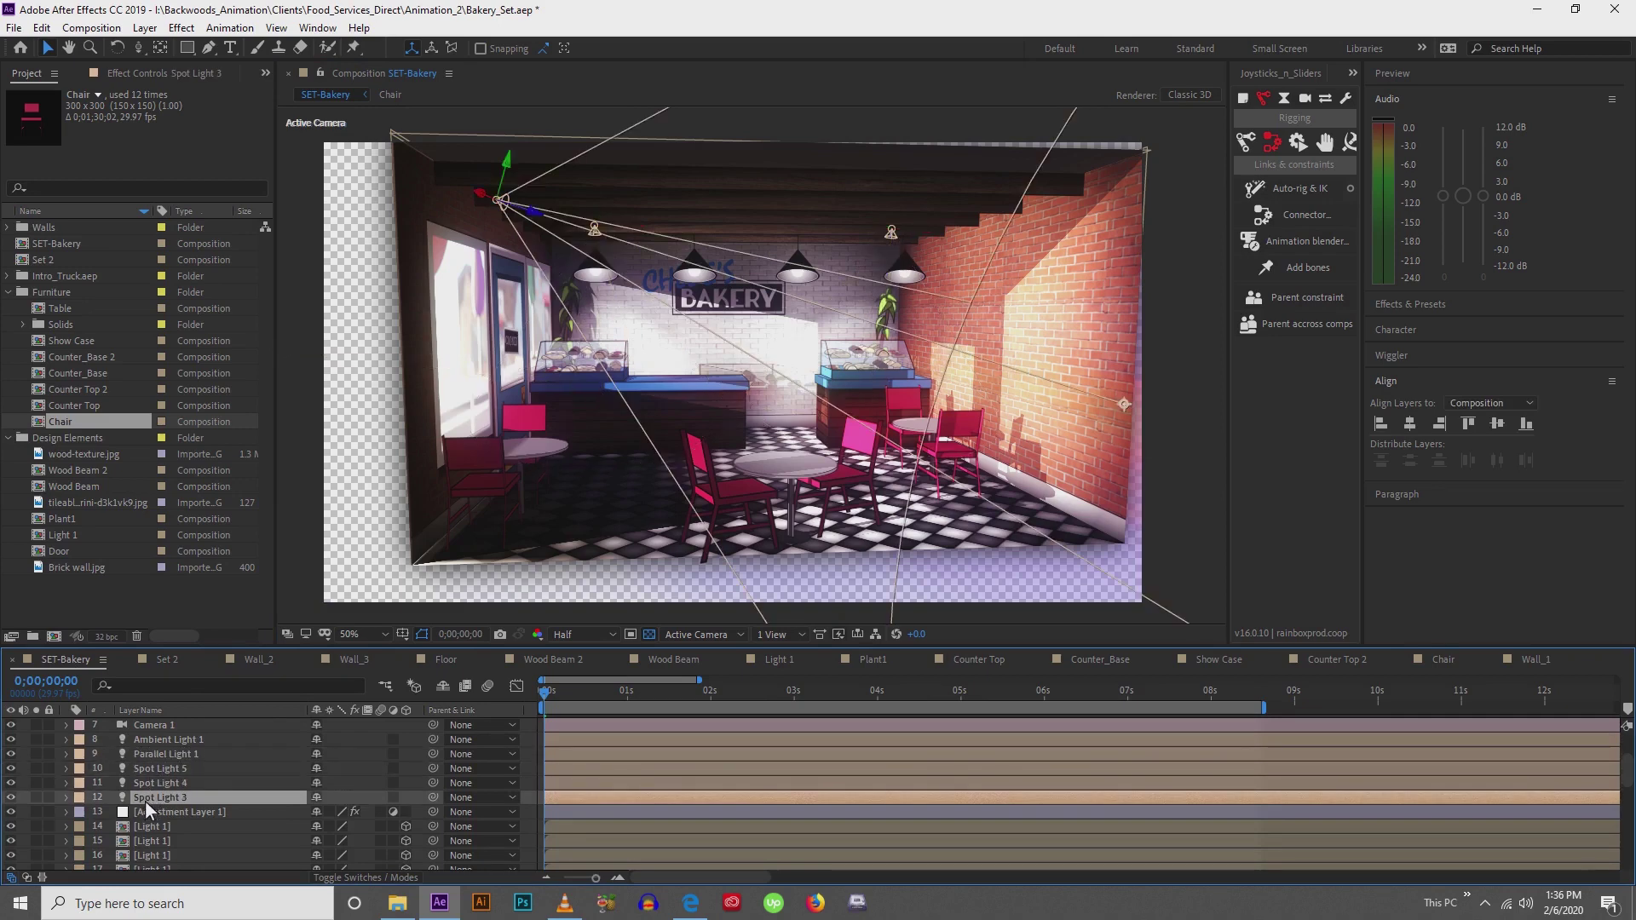
Review Spot Light 3's Light Options, collapse them, and return to Set 2
click(67, 801)
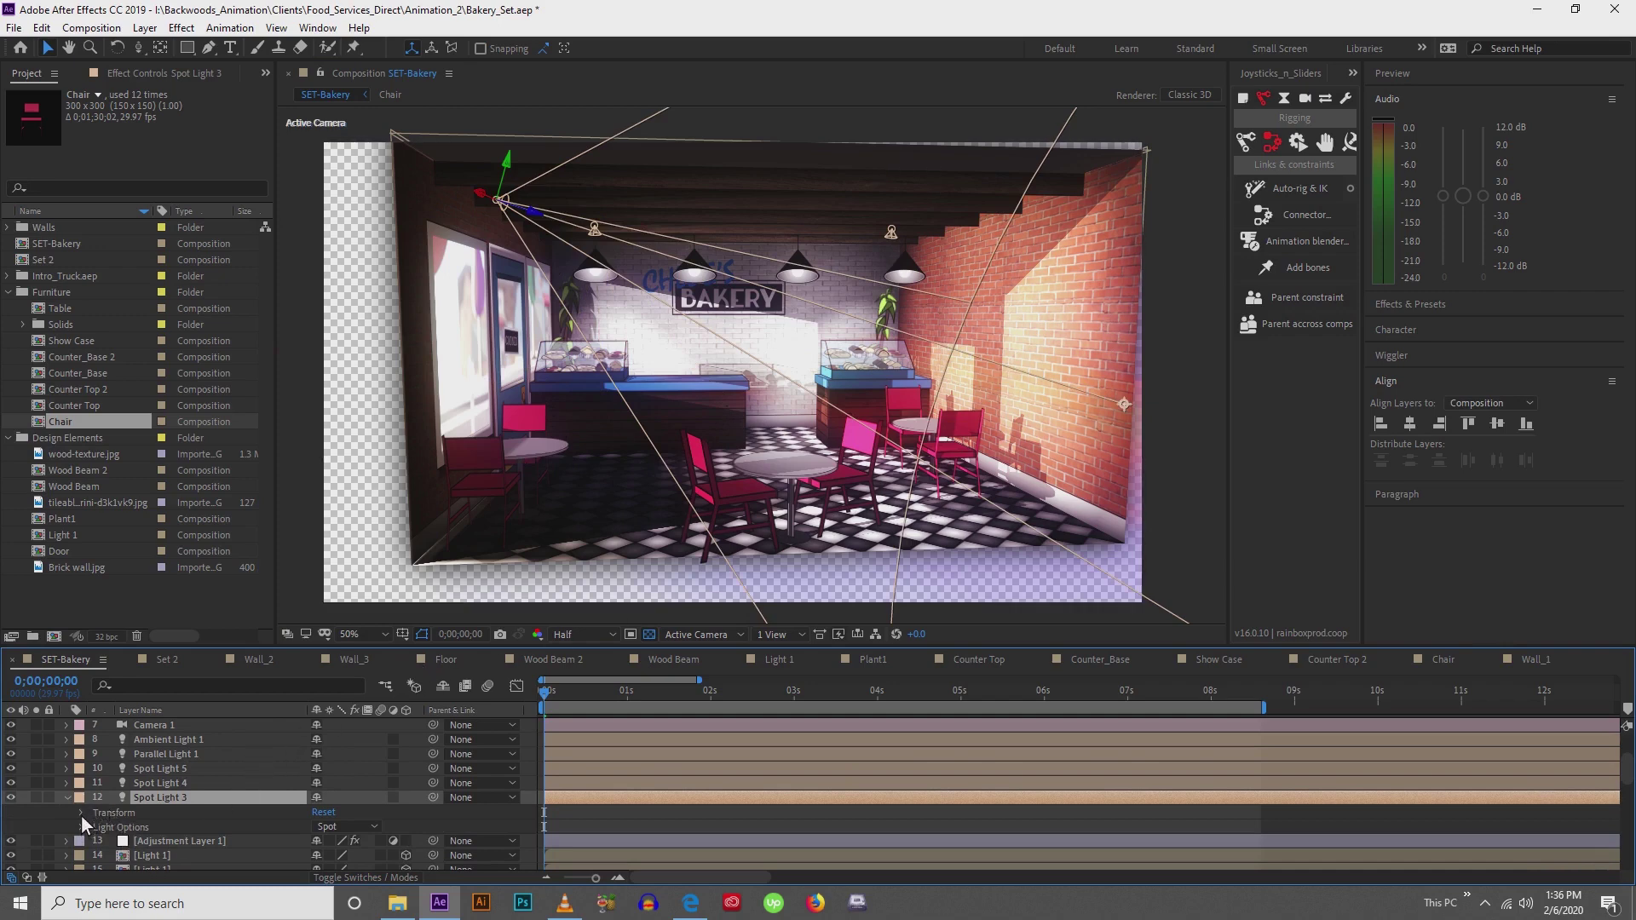
click(81, 823)
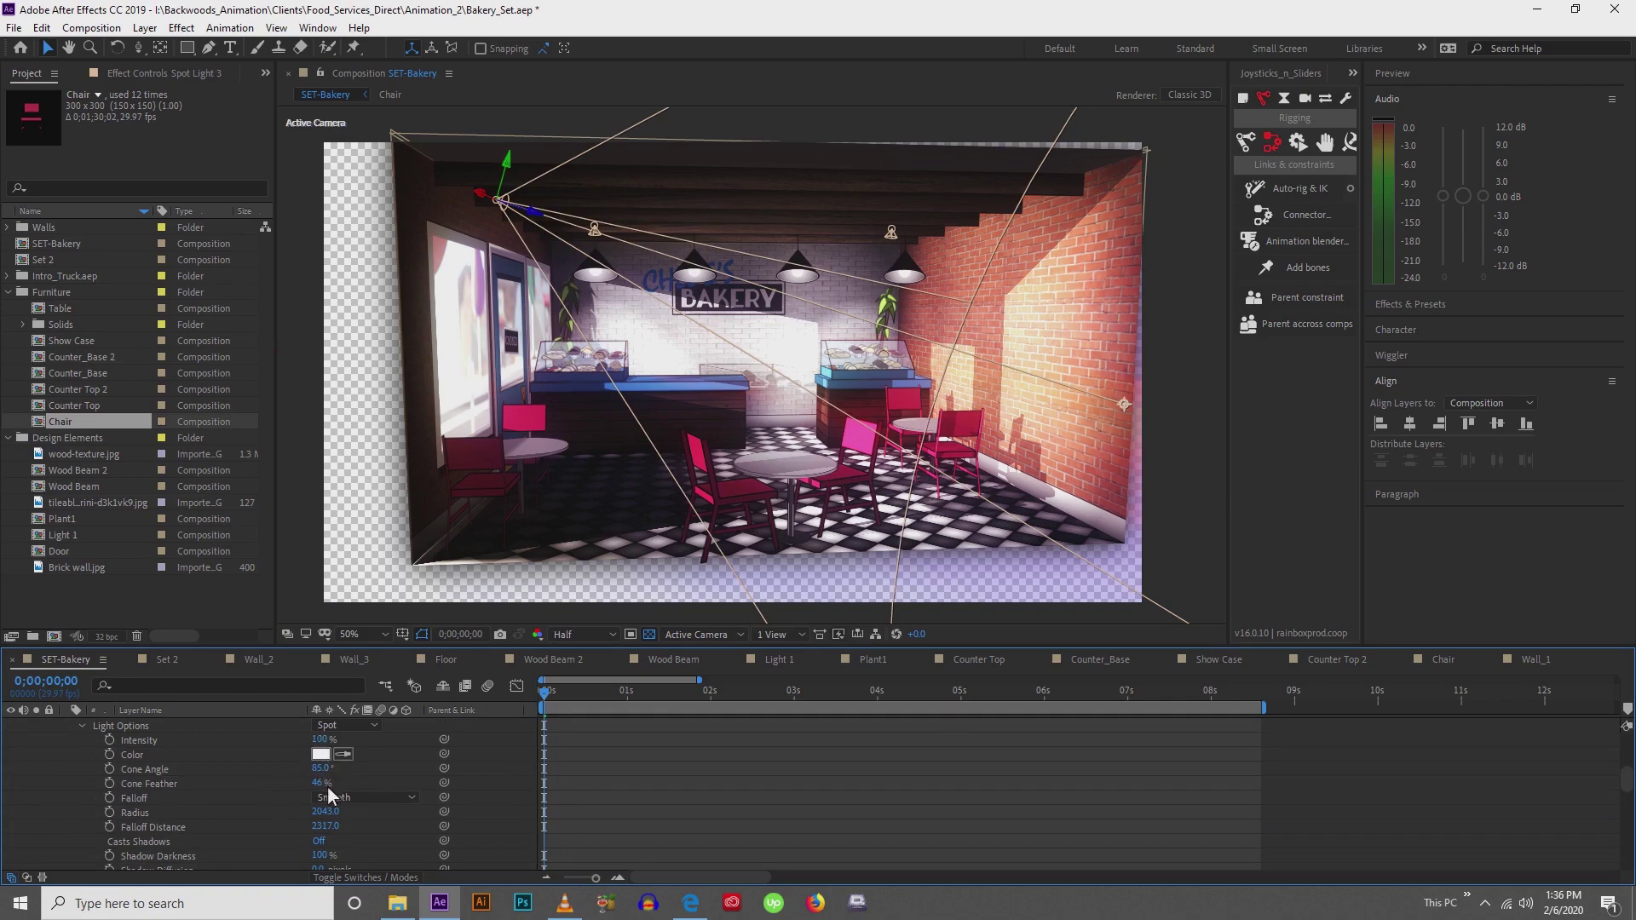
key(u)
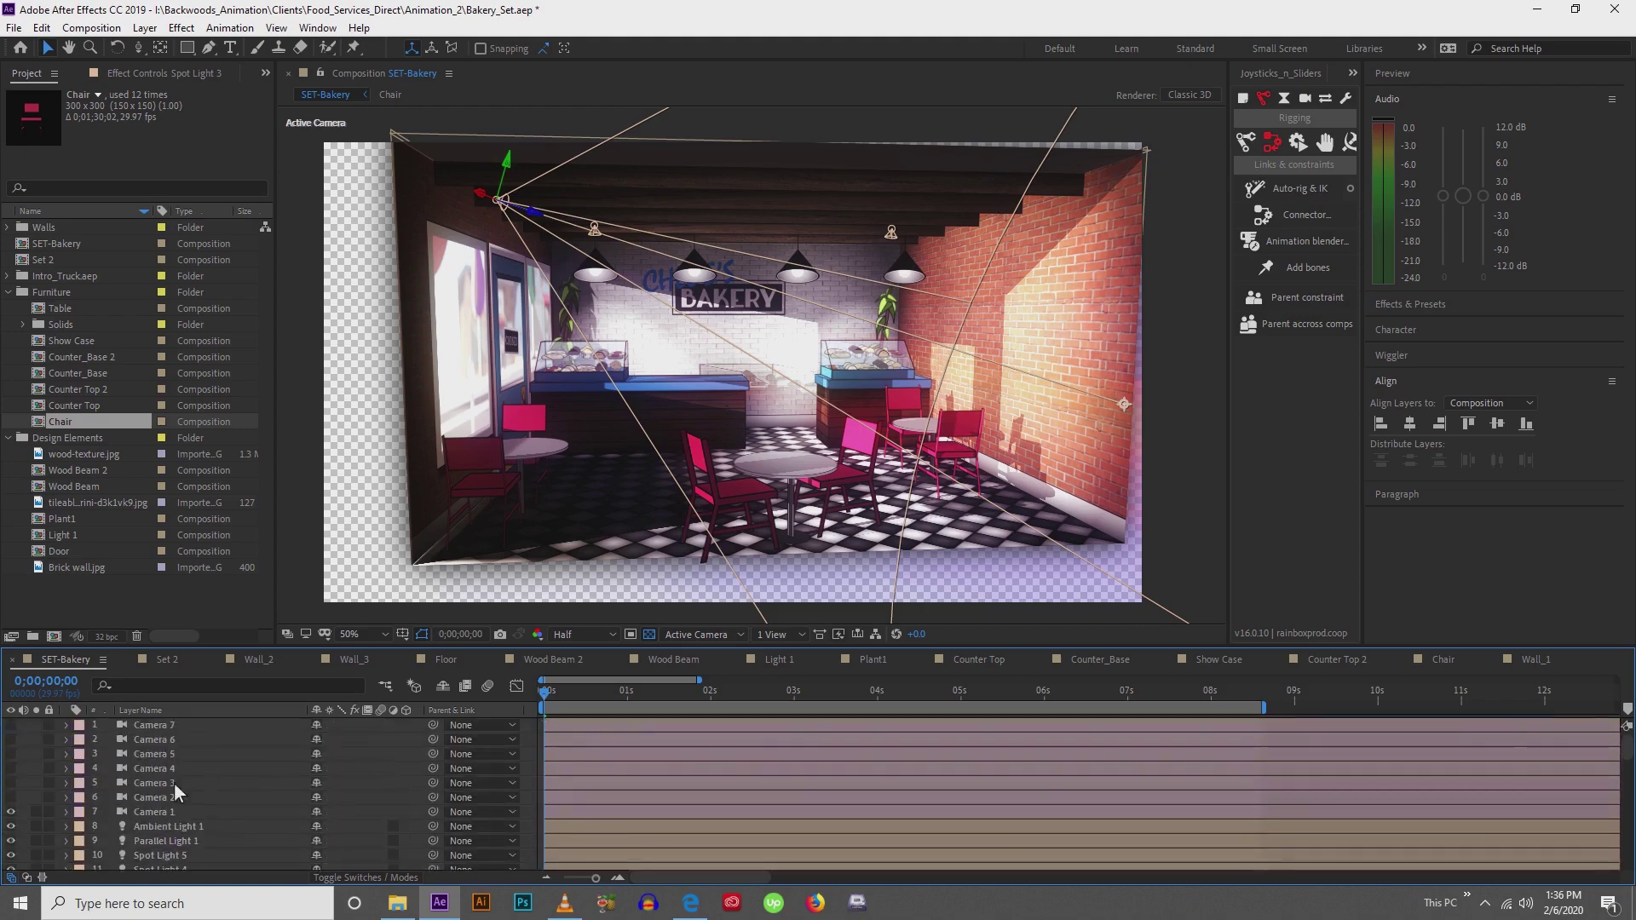
click(167, 659)
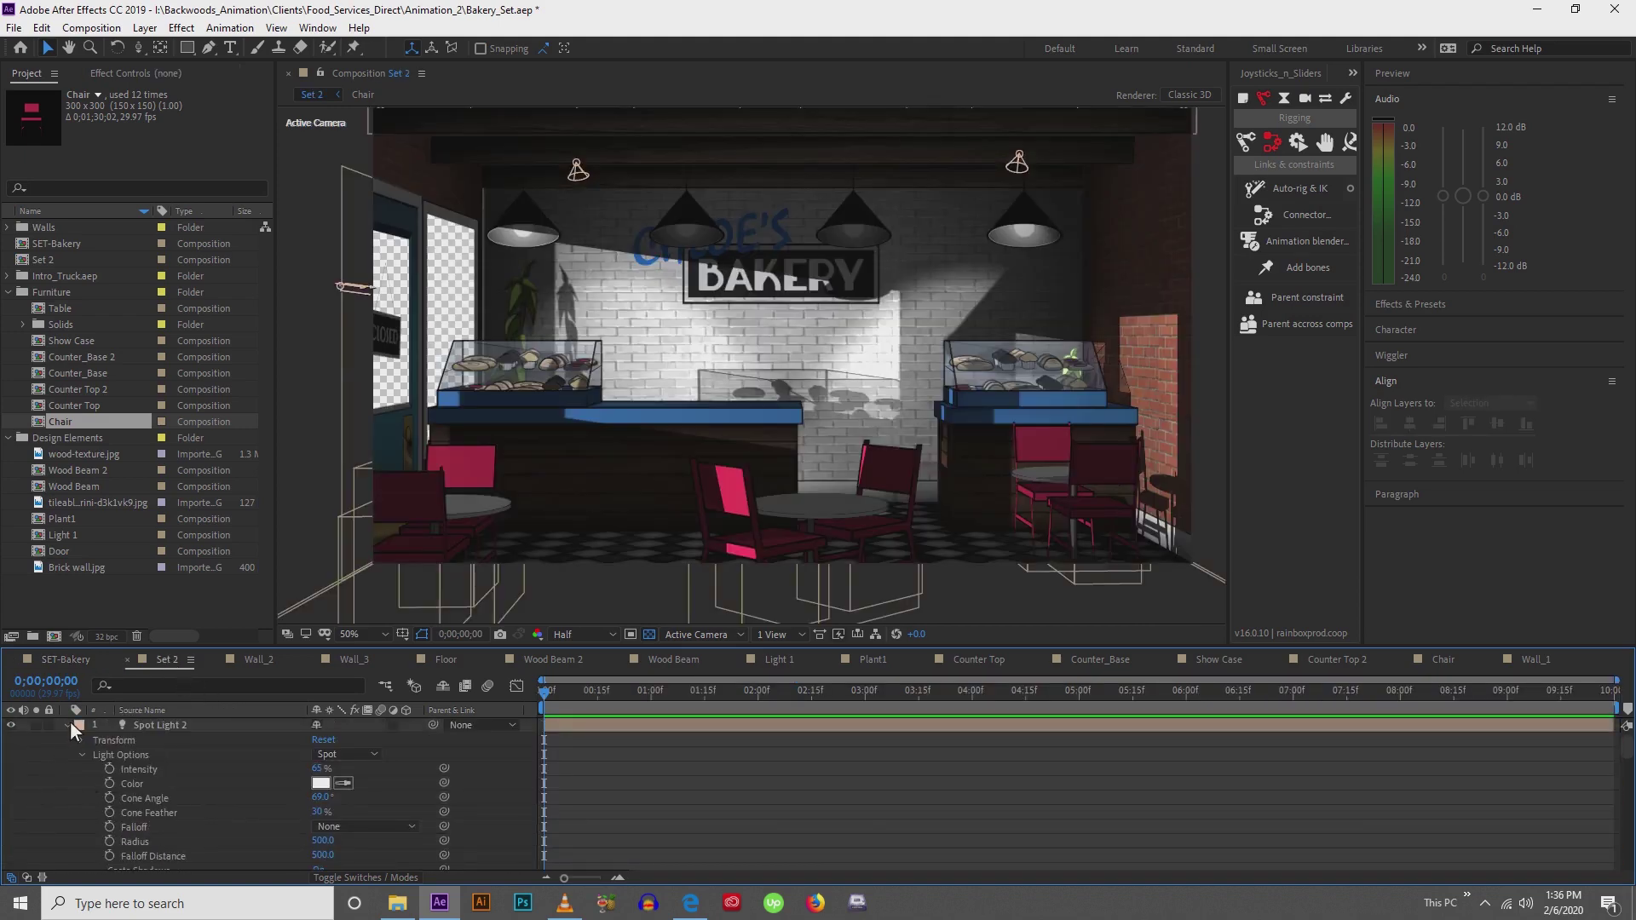
Create a new spot light with 100% intensity and an 85° cone angle
click(68, 724)
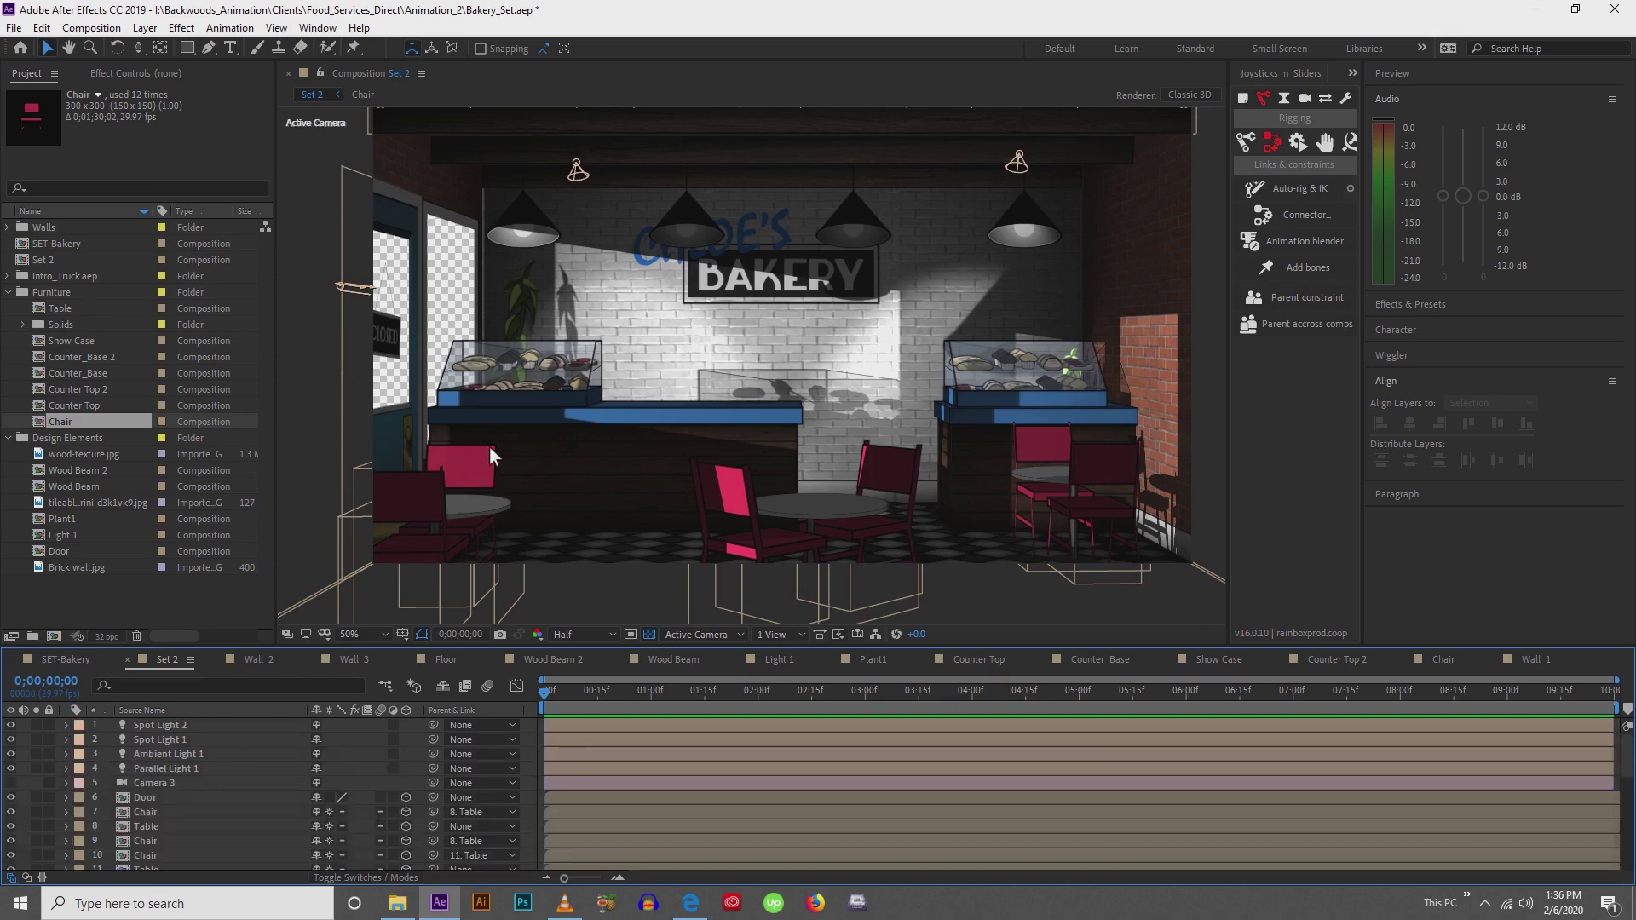
scroll(489, 446, down, 2)
right_click(529, 561)
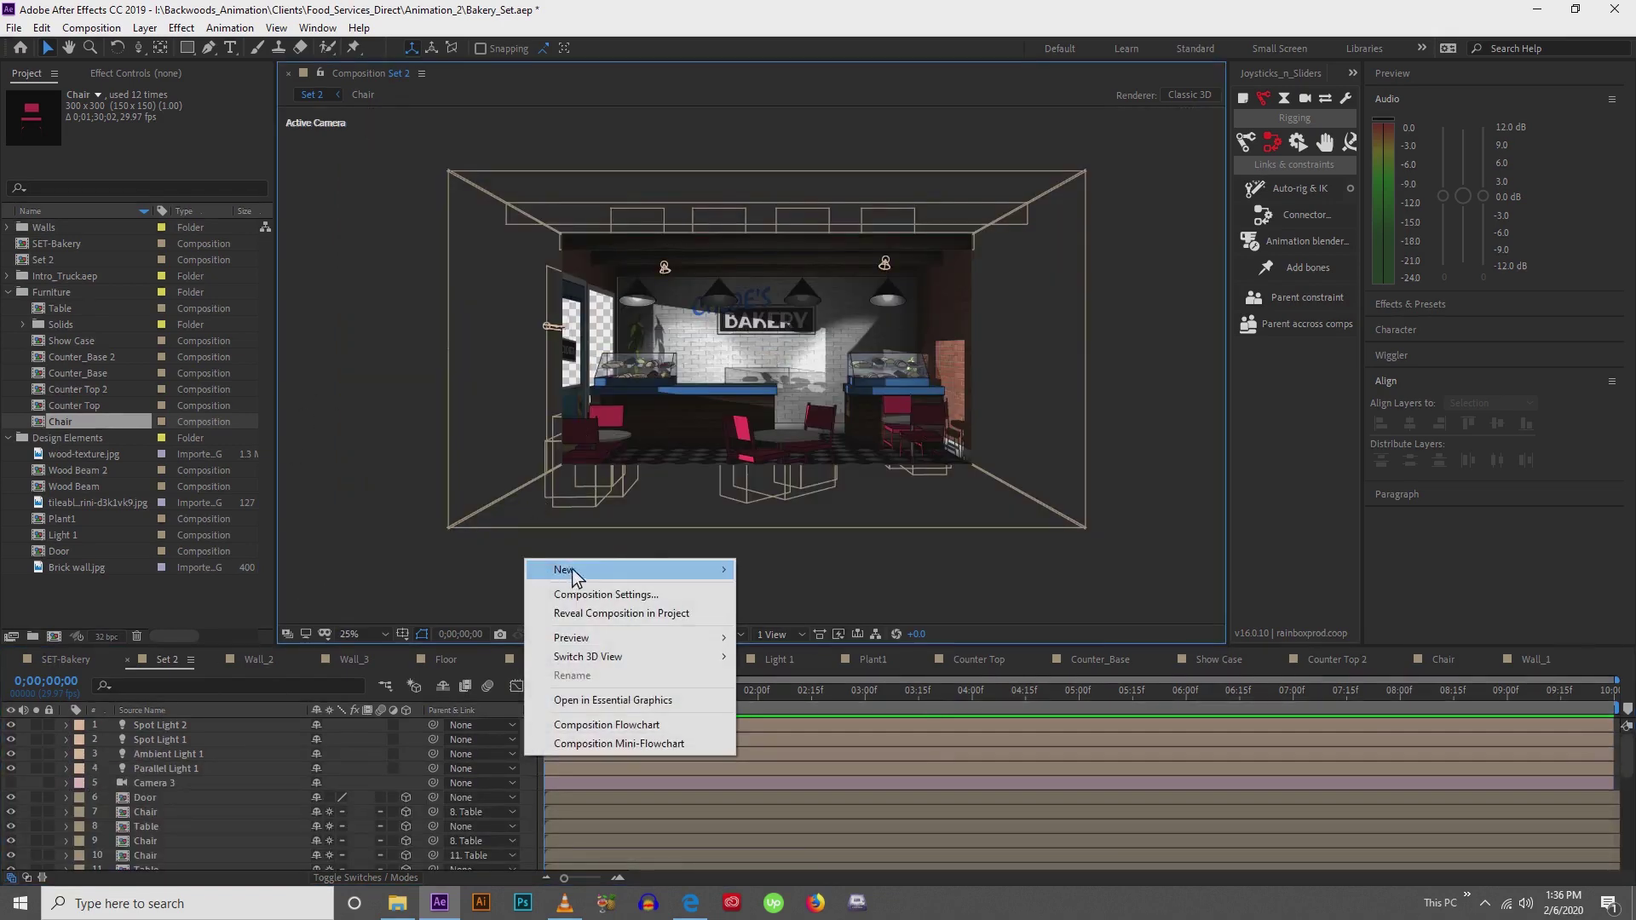
mouse_move(571, 575)
click(783, 632)
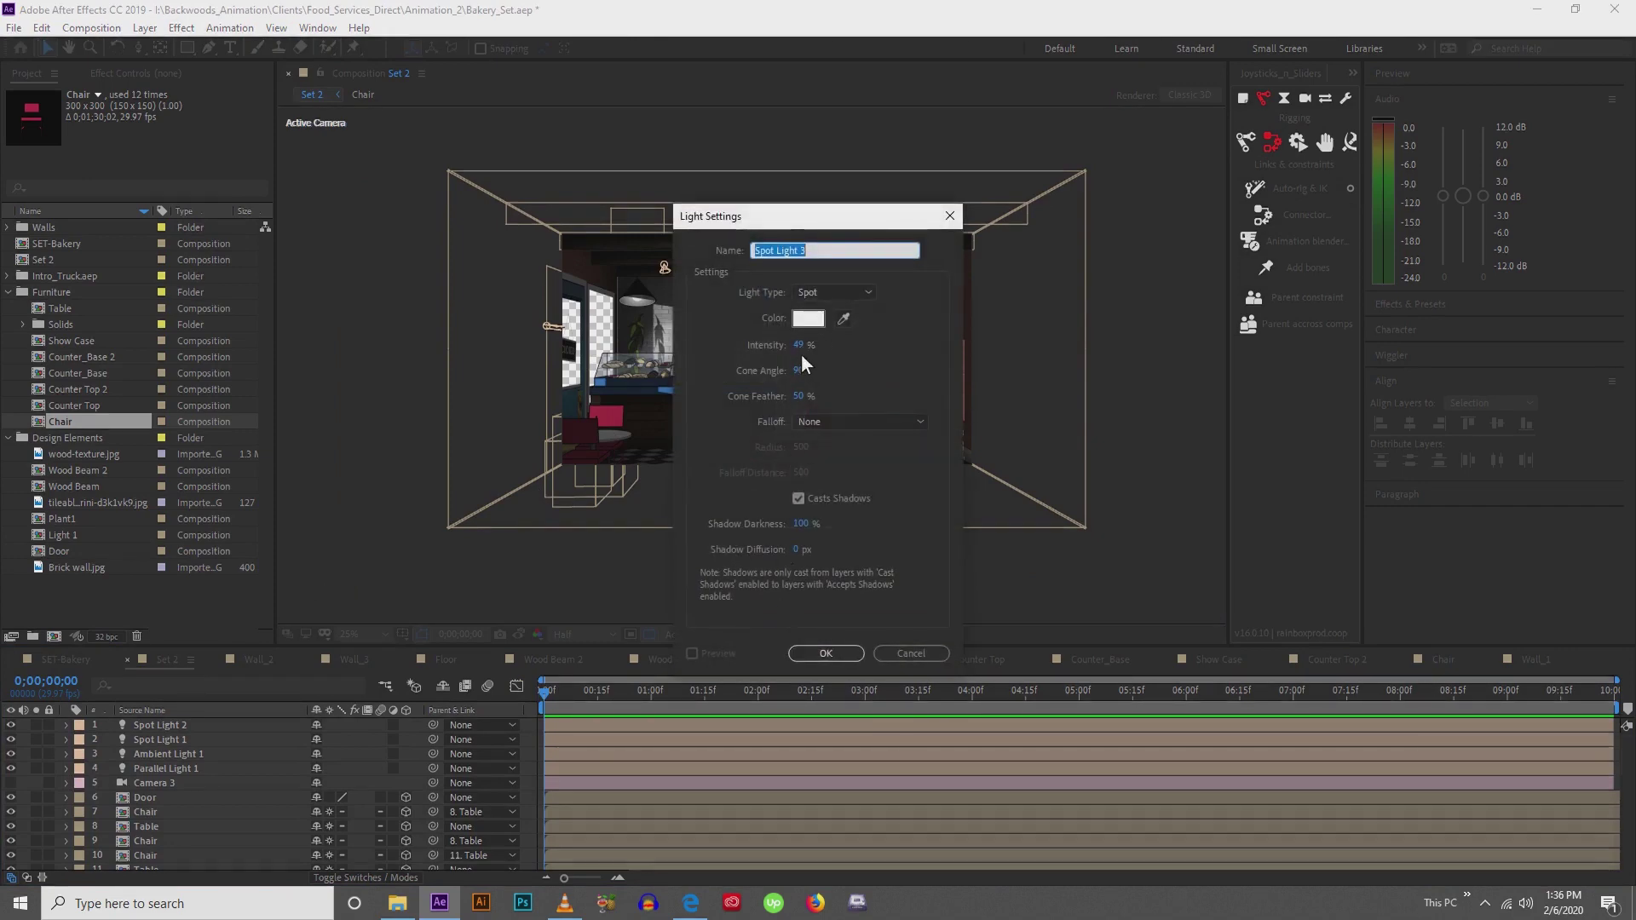
click(801, 346)
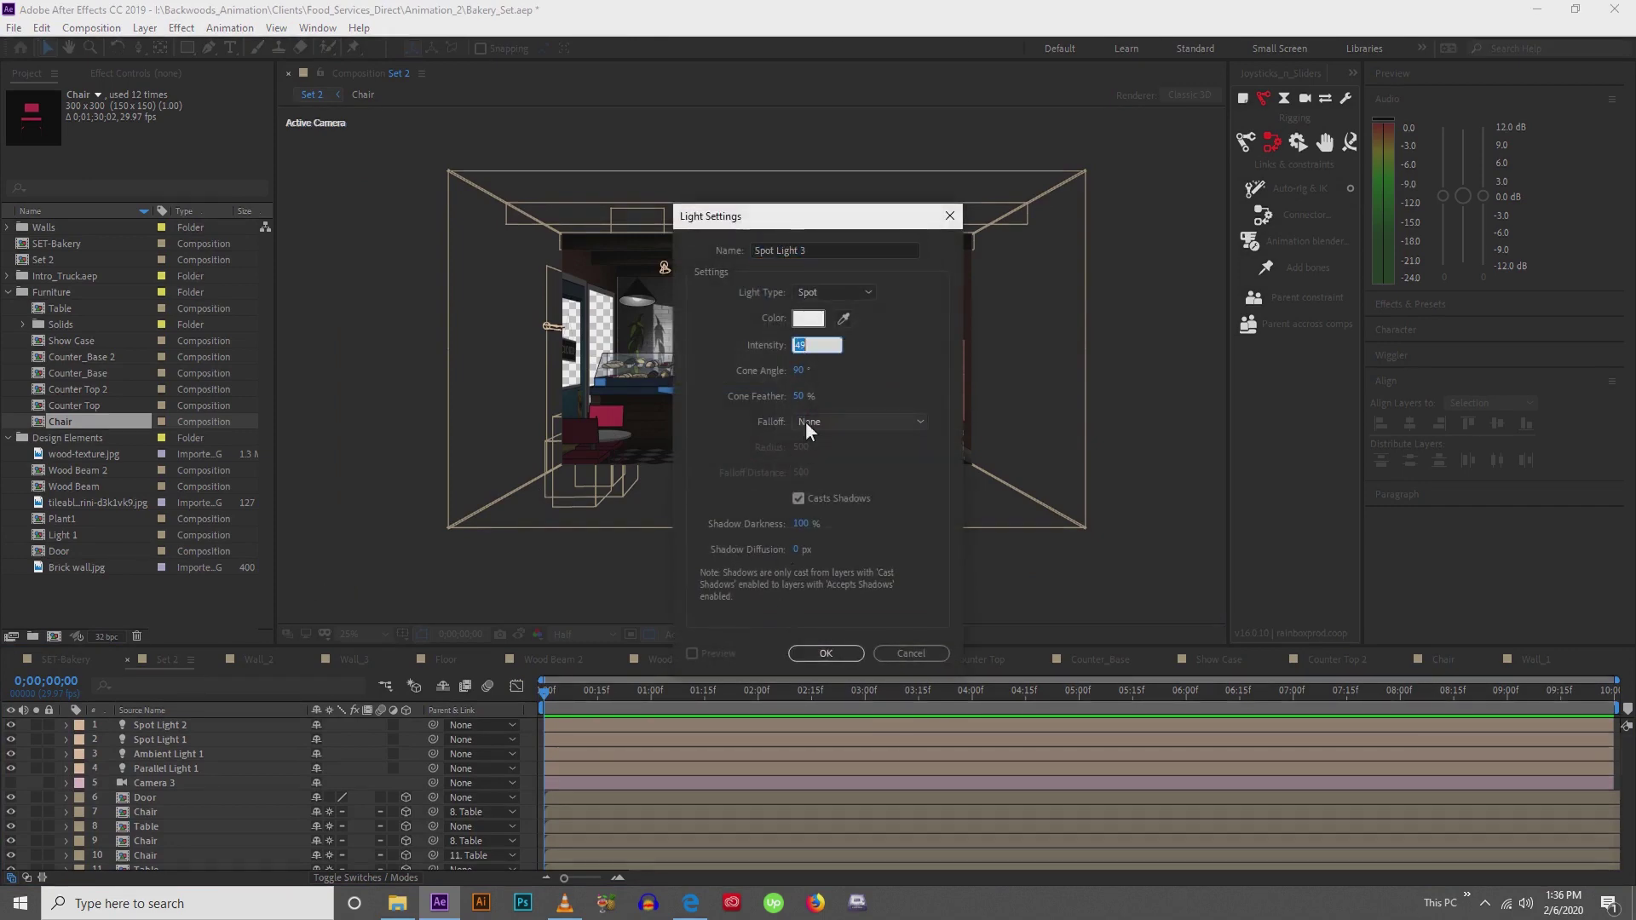
text(100)
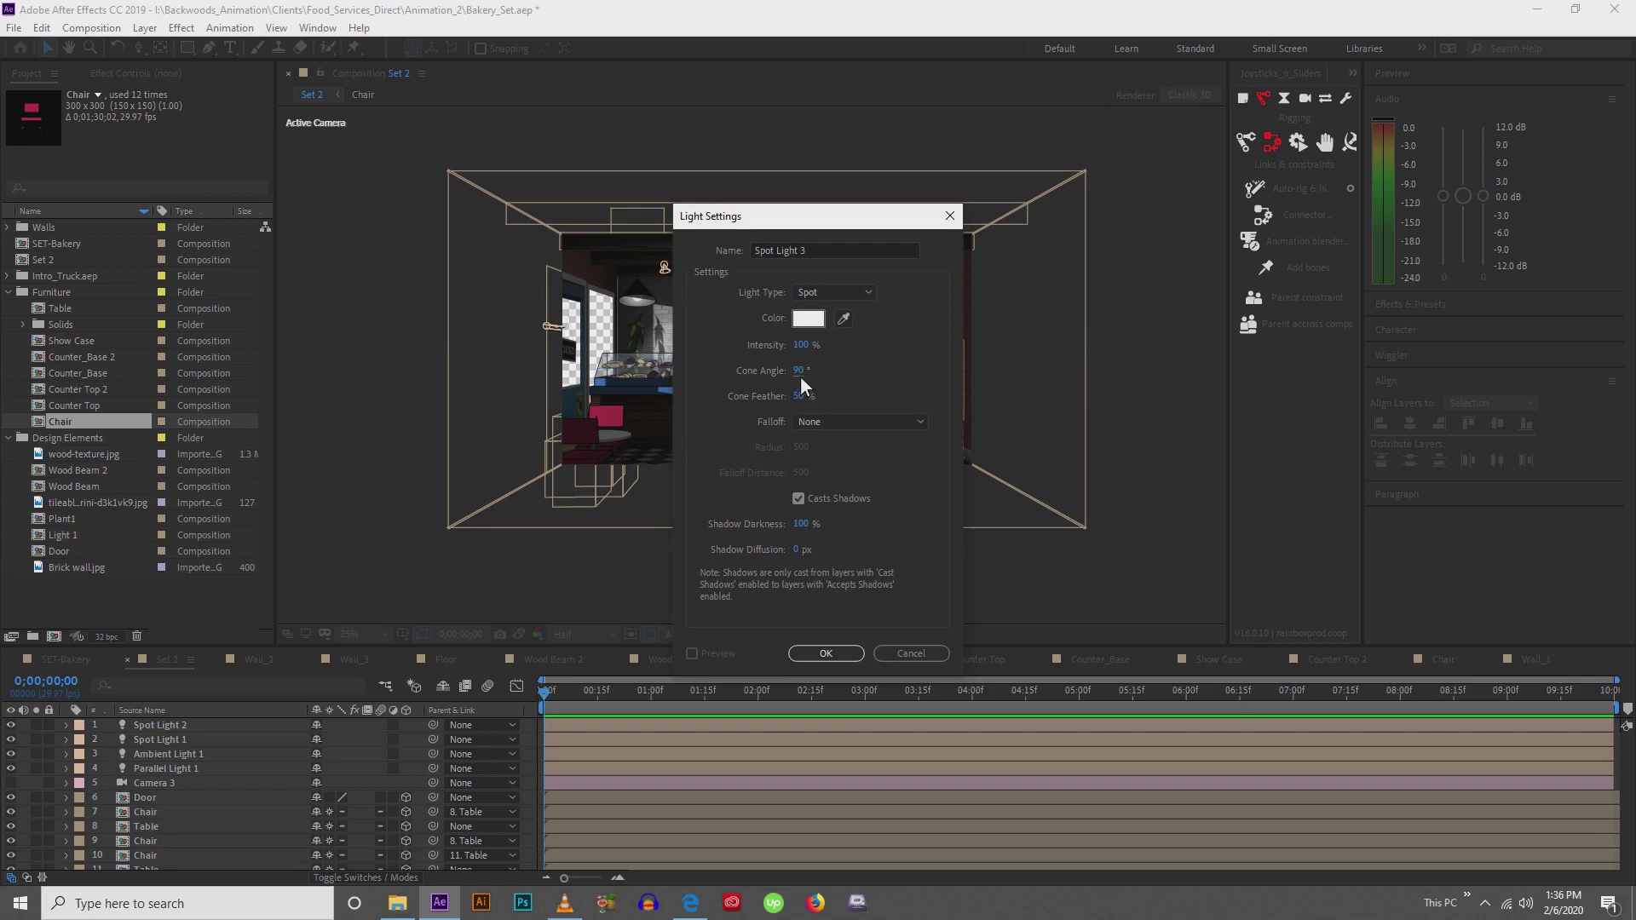
click(800, 374)
text(85)
click(825, 652)
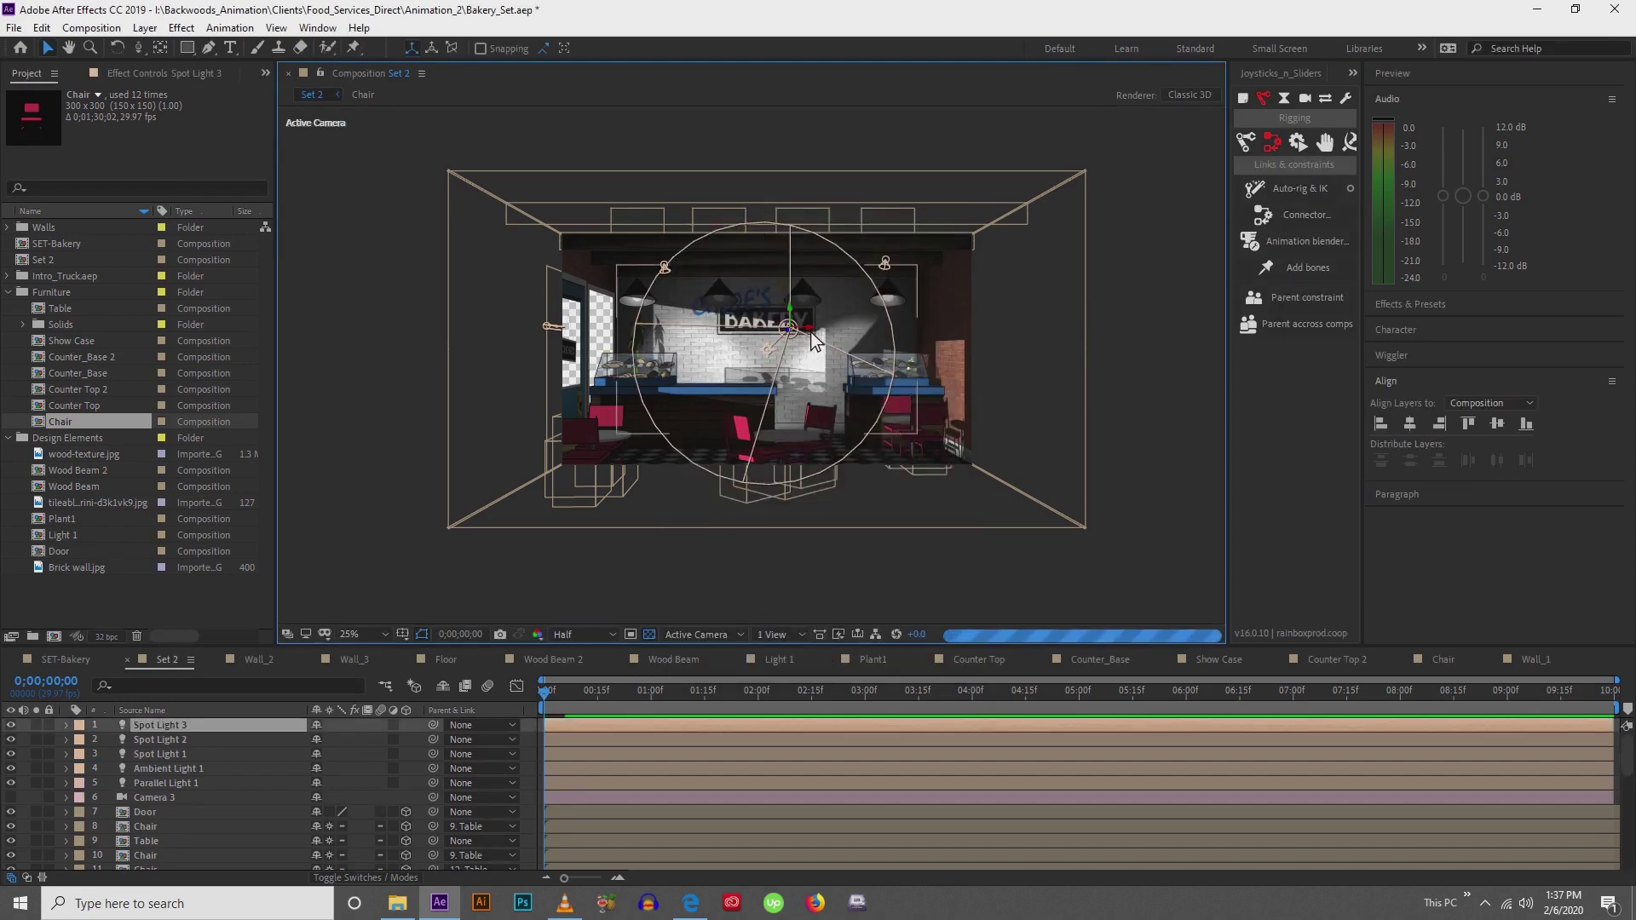
Place Spot Light 3 high on the upper left and aim its target across the bakery
drag(814, 341, 608, 343)
drag(530, 300, 527, 203)
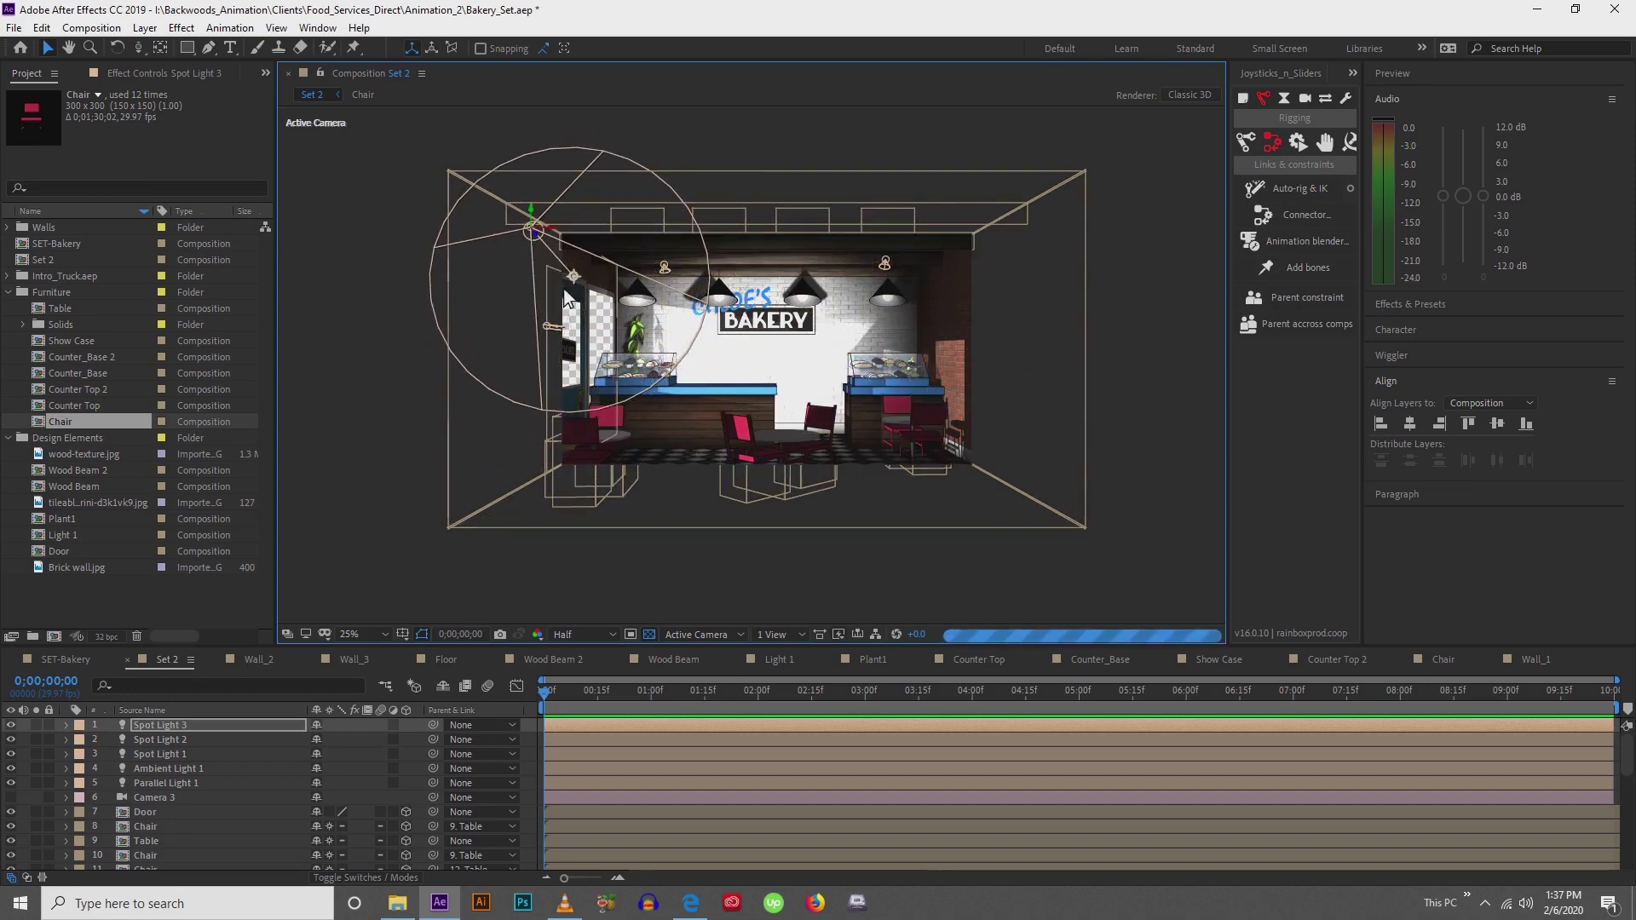
drag(574, 283, 953, 375)
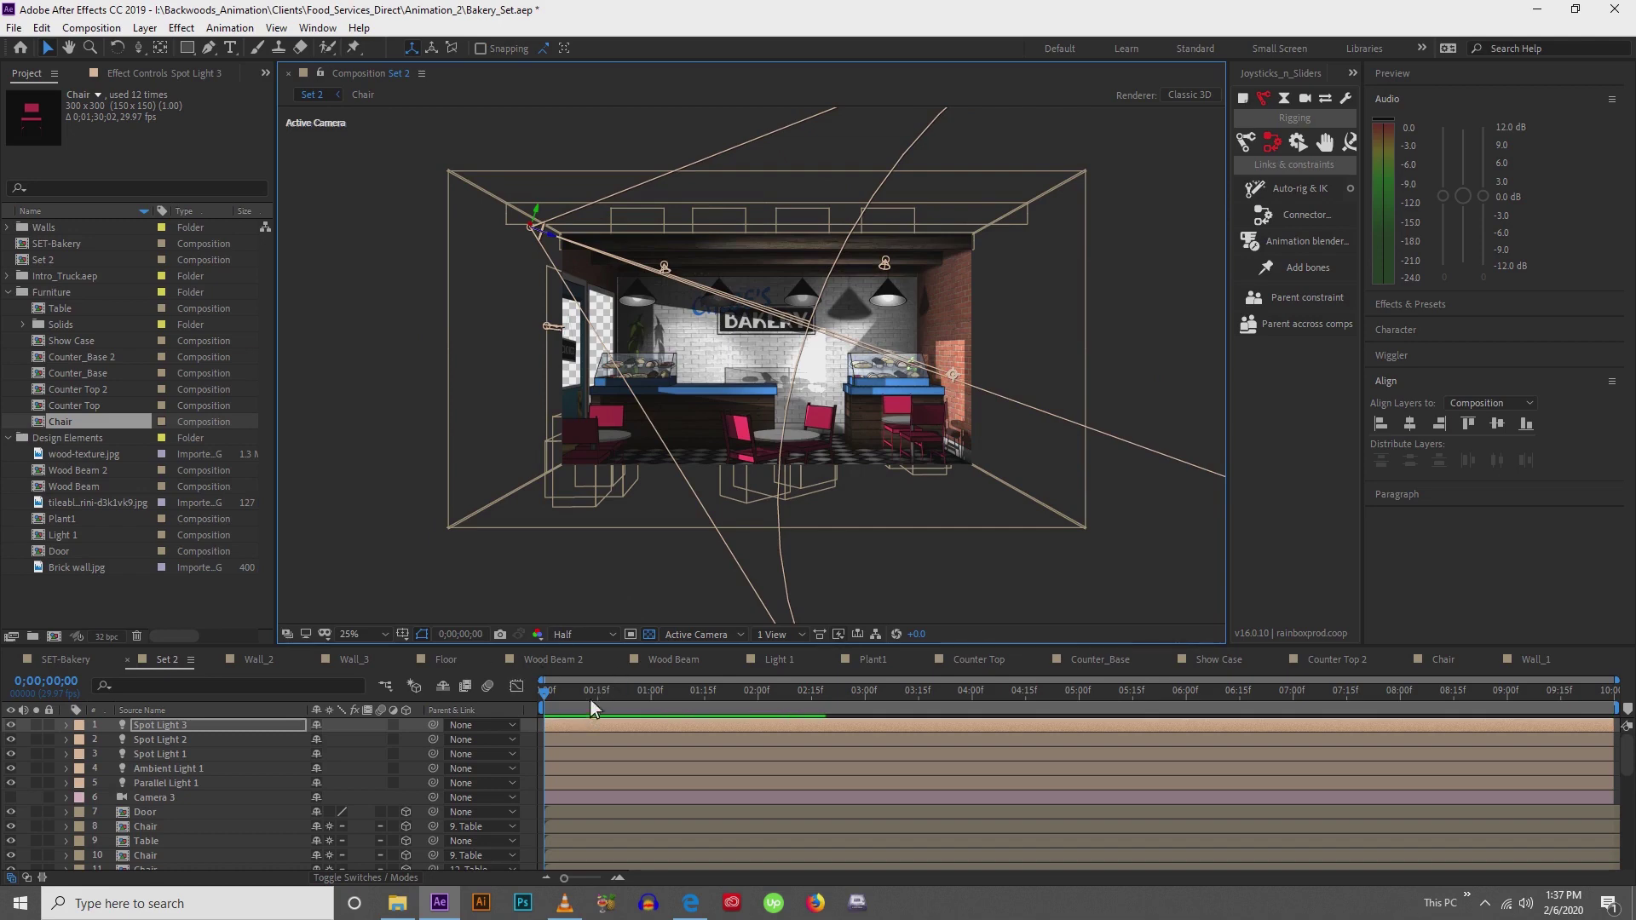
click(789, 641)
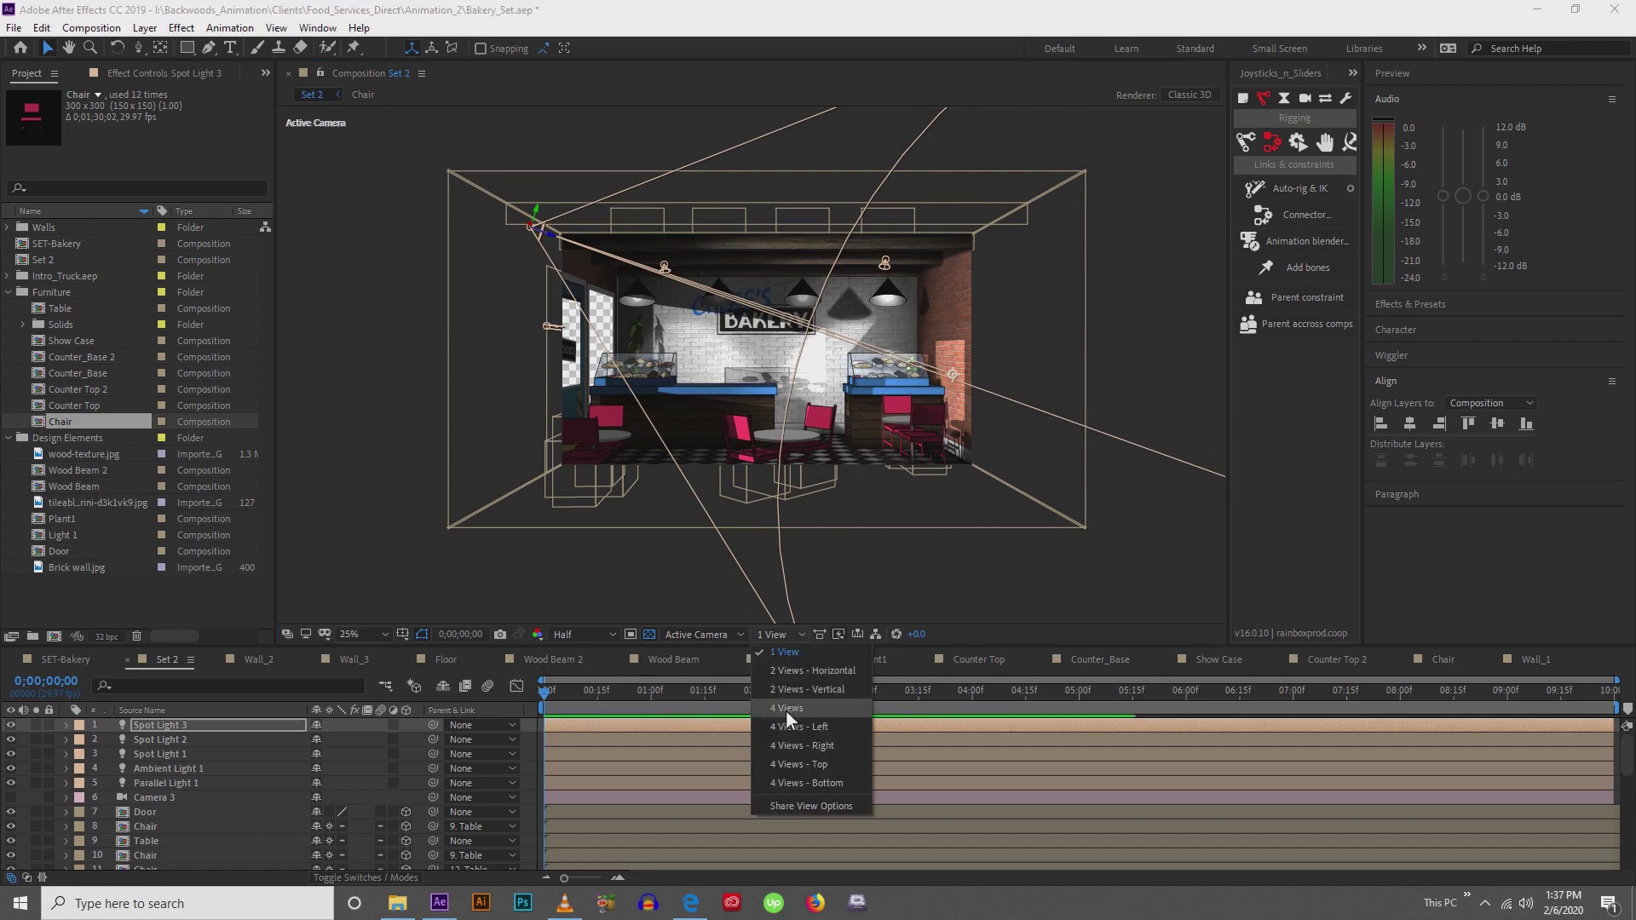
Switch to four views and move Spot Light 3 toward the upper-left corner in the Top view
click(785, 709)
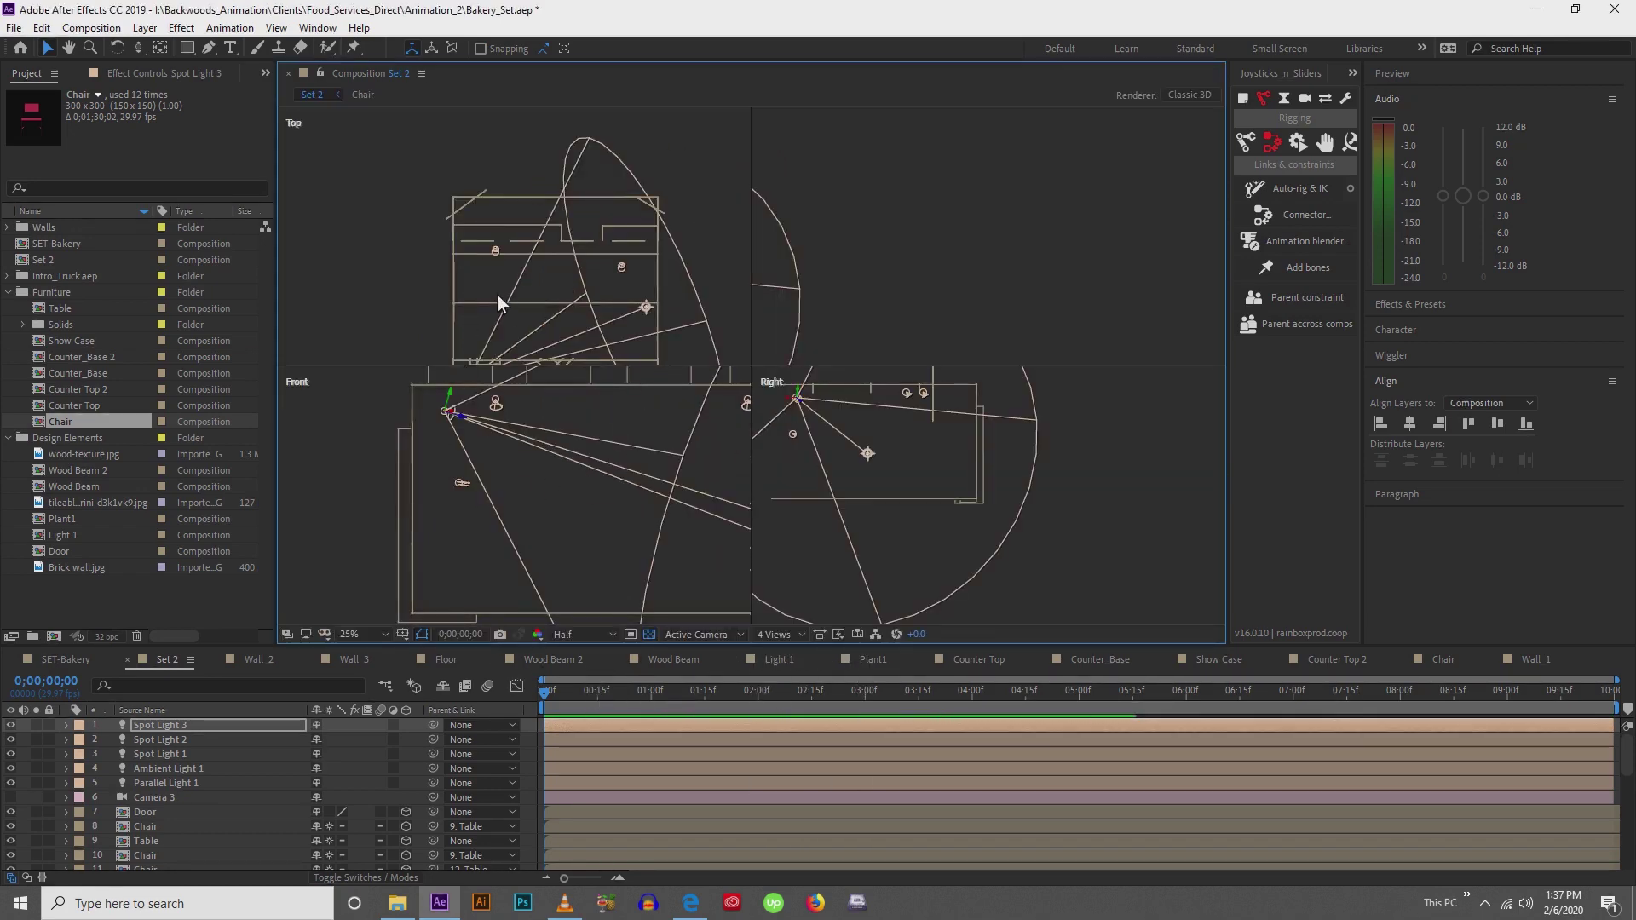
key(h)
drag(498, 293, 472, 186)
key(v)
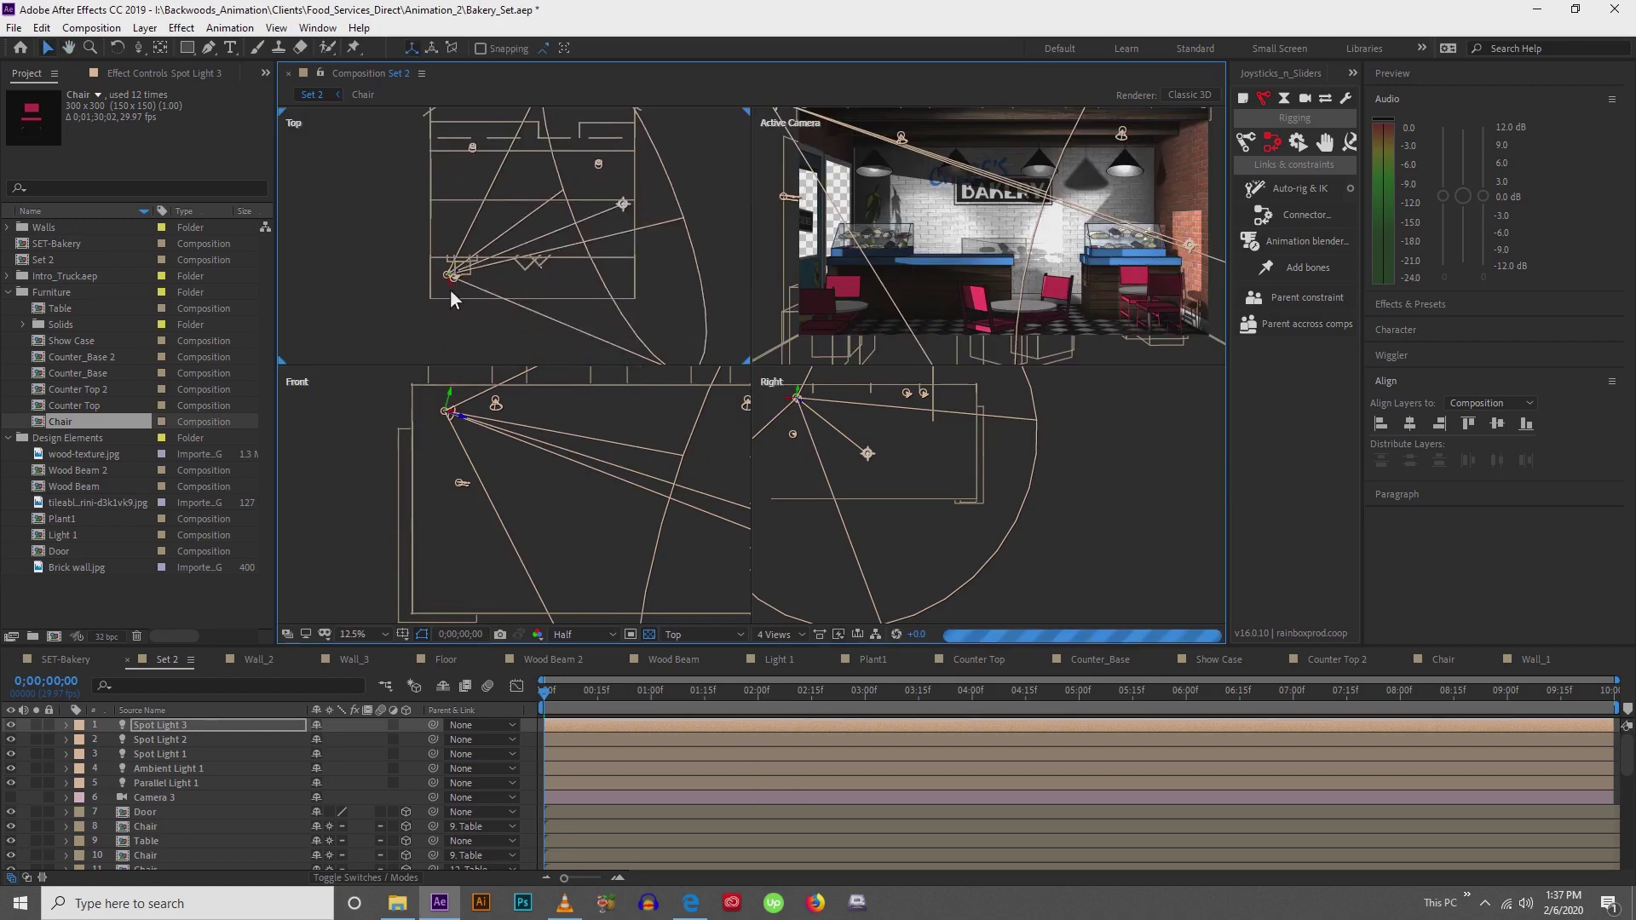
drag(449, 274, 428, 213)
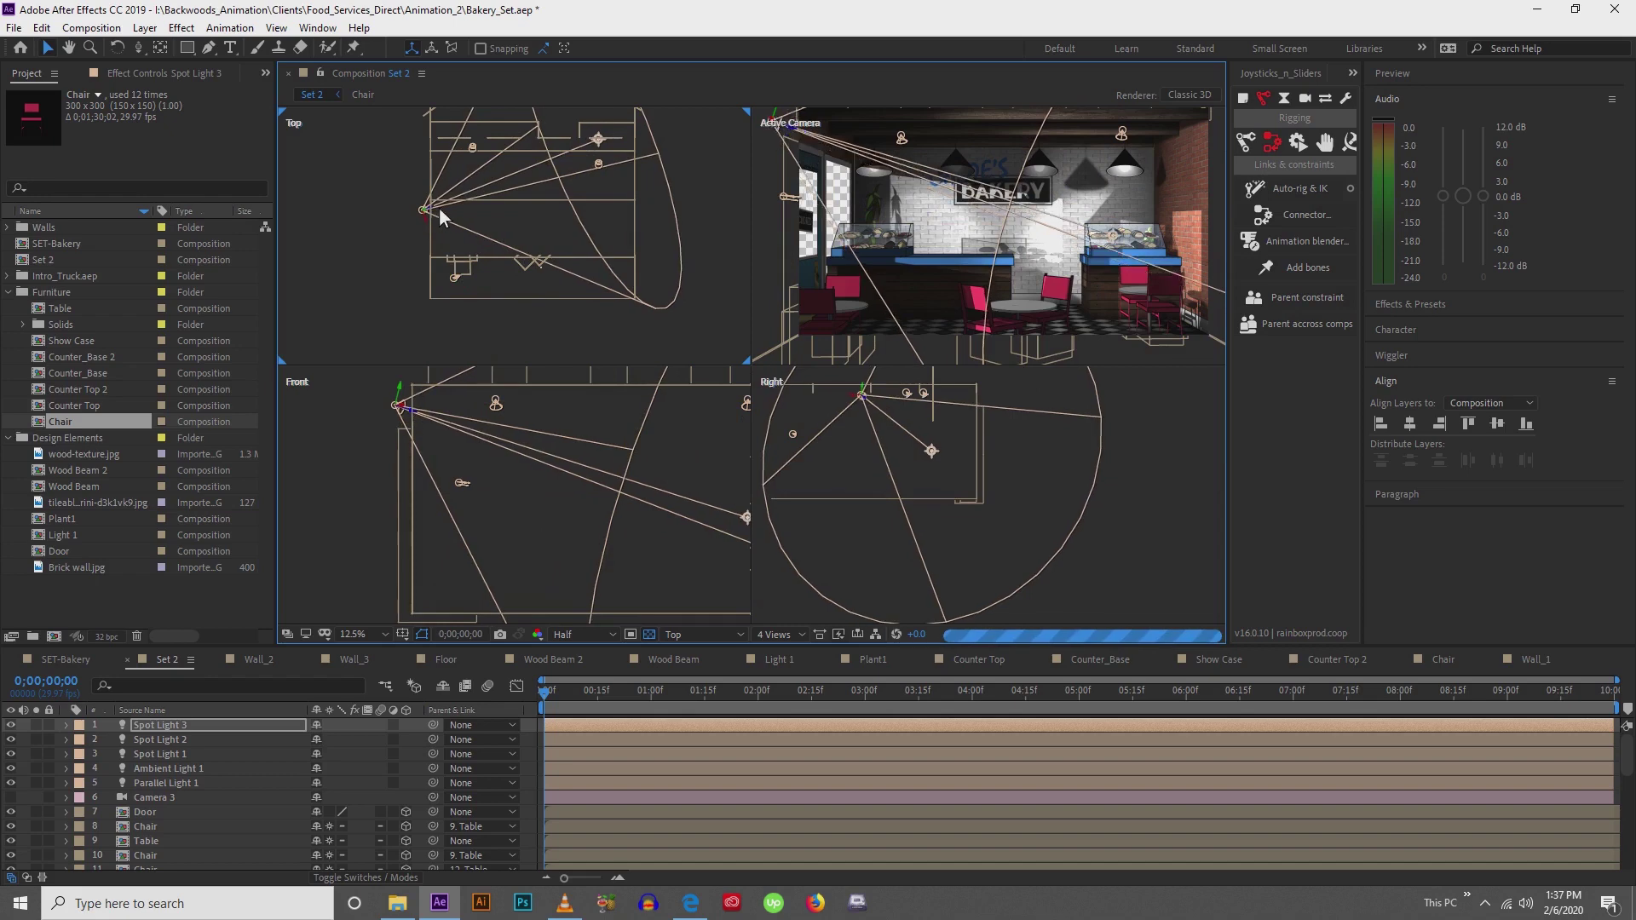
drag(431, 222, 448, 229)
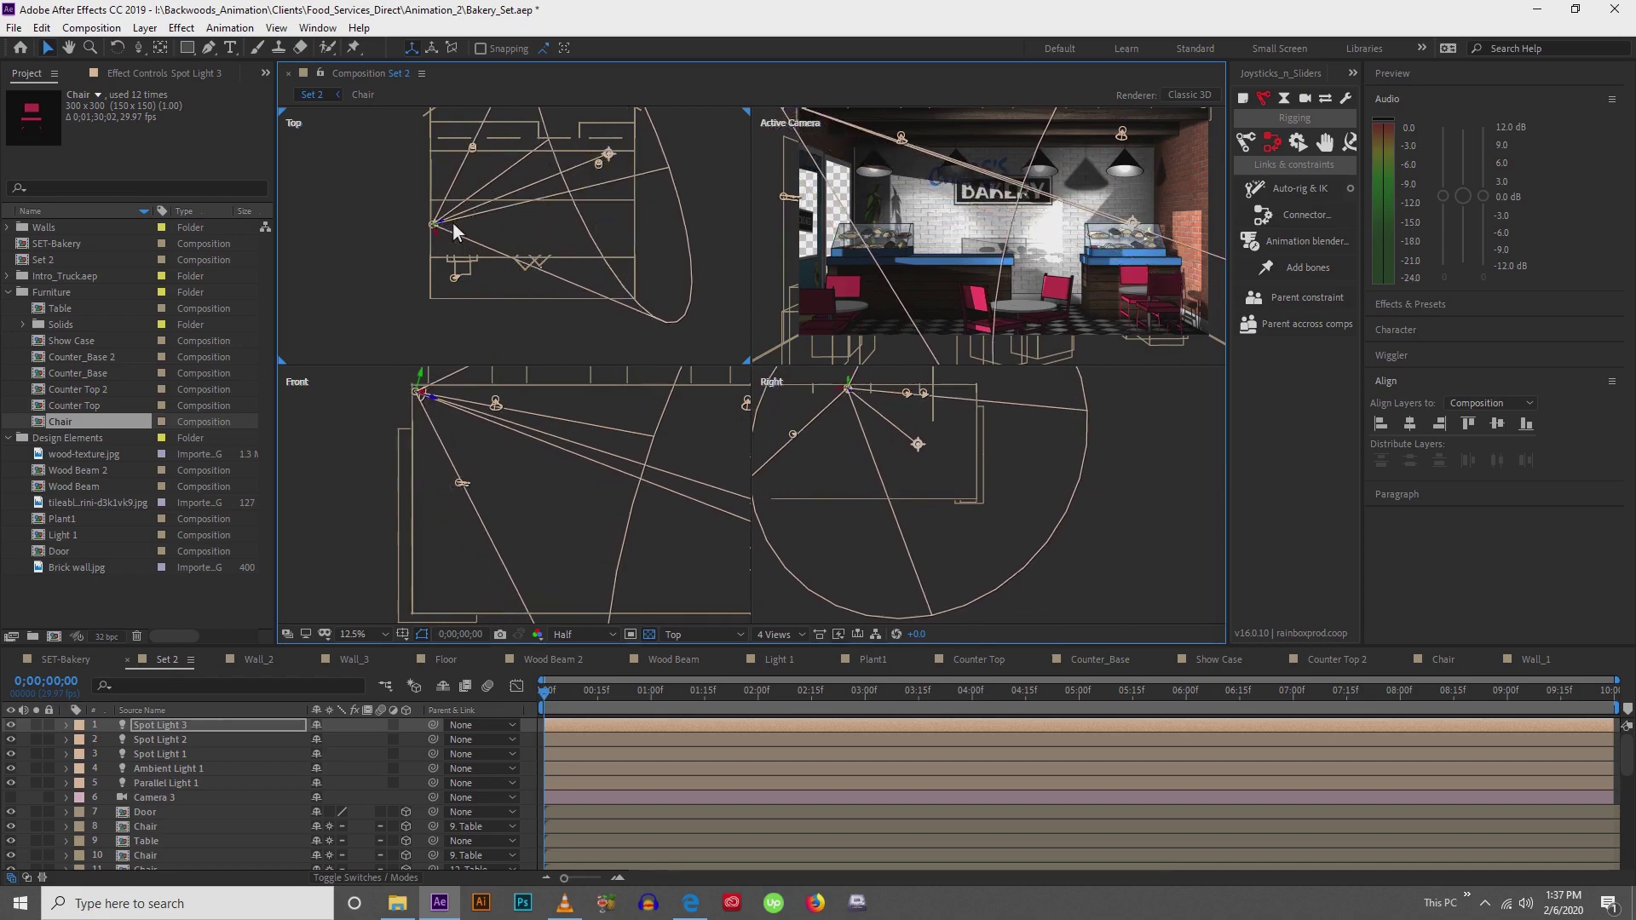
Shift the Ceiling layer up, then nudge Spot Light 3 and swing its target toward the right wall
click(617, 157)
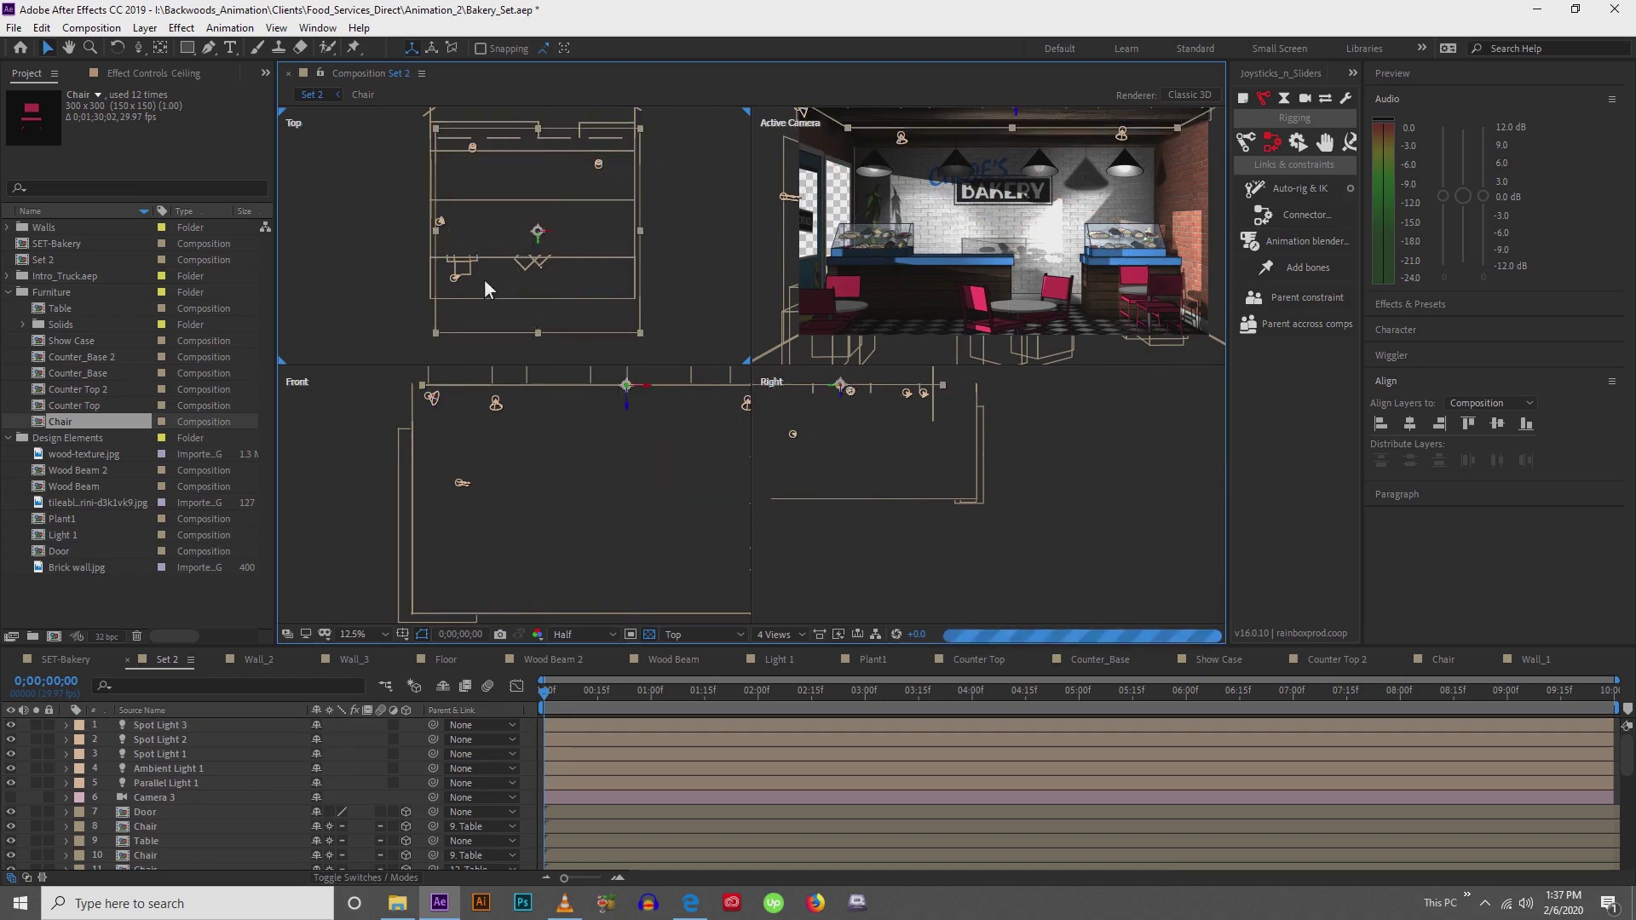
drag(485, 280, 463, 254)
click(440, 229)
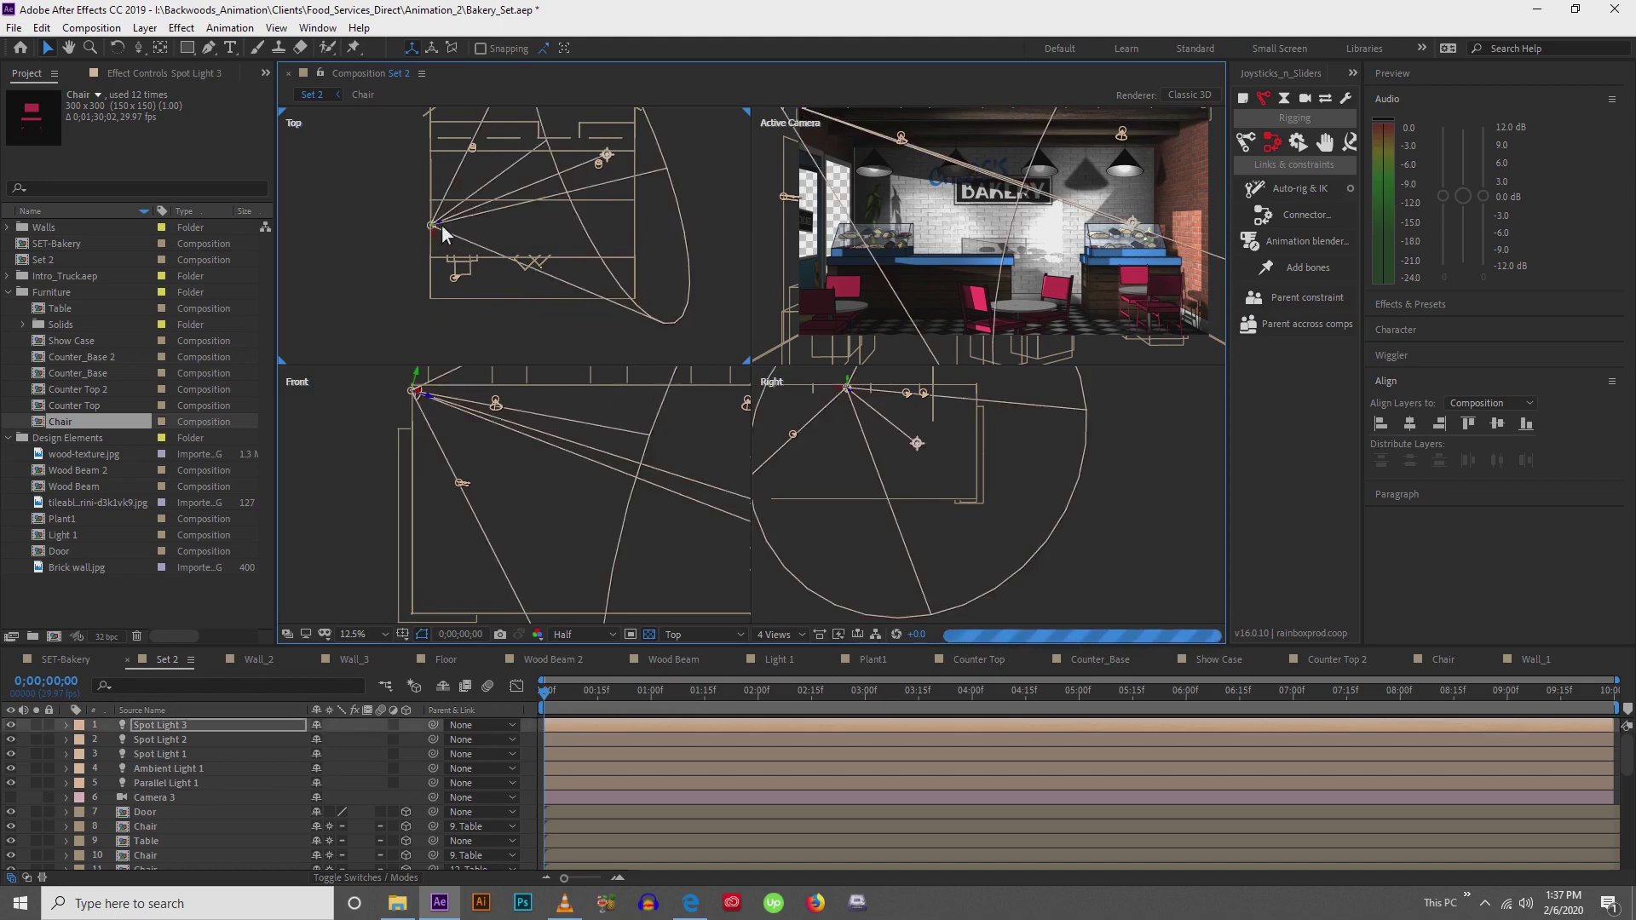
drag(443, 229, 450, 223)
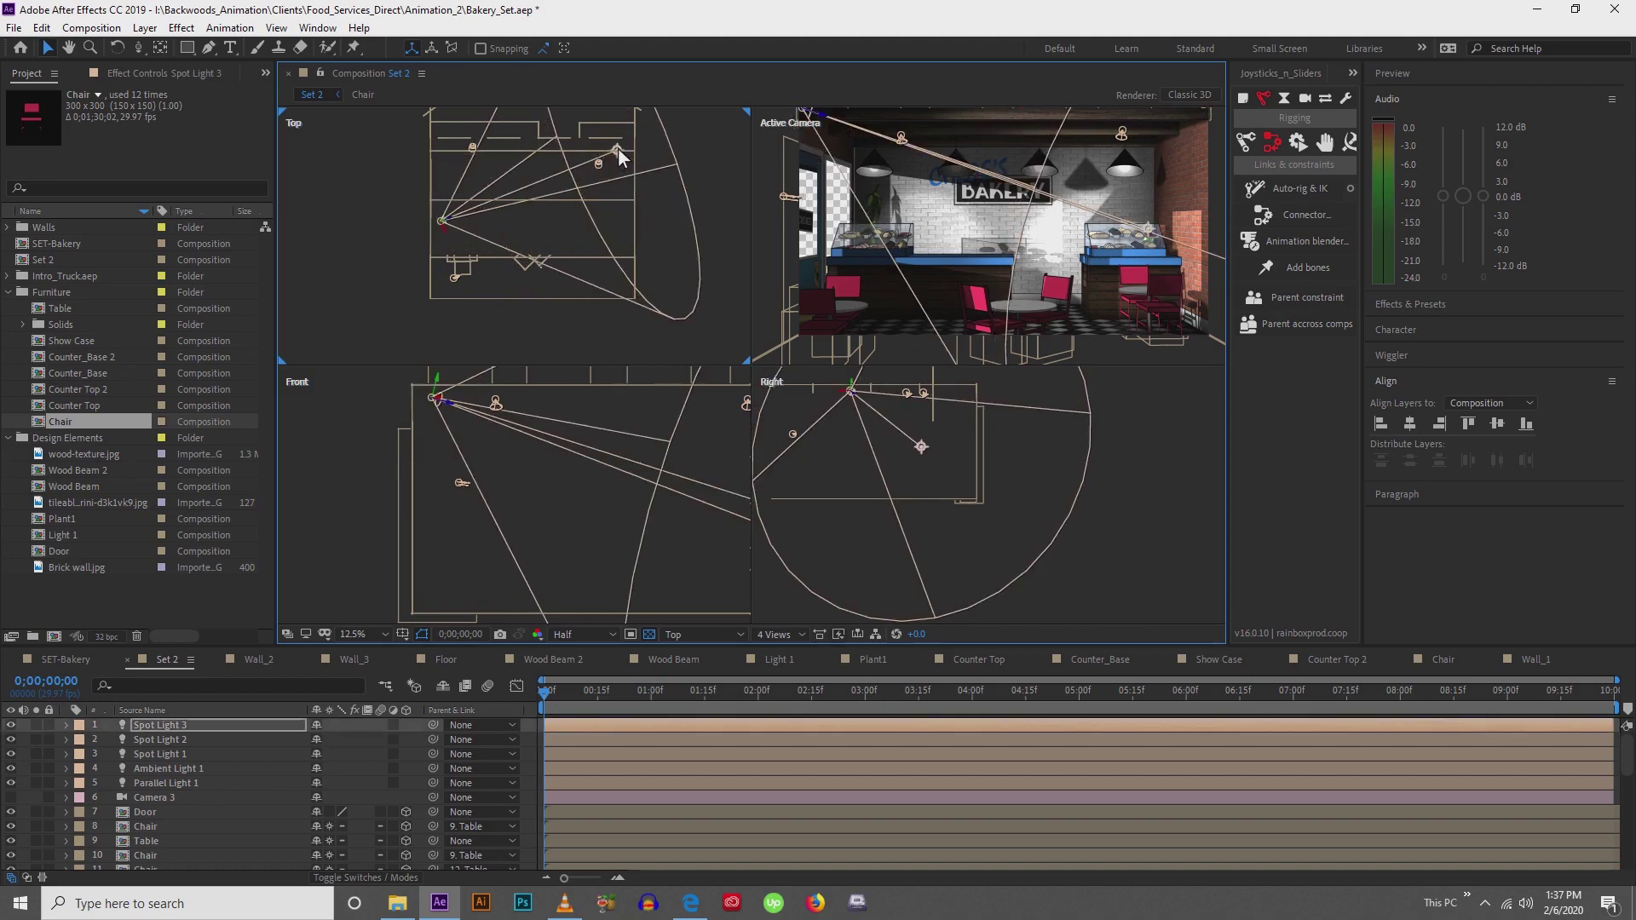
drag(617, 151, 629, 215)
scroll(532, 500, up, 1)
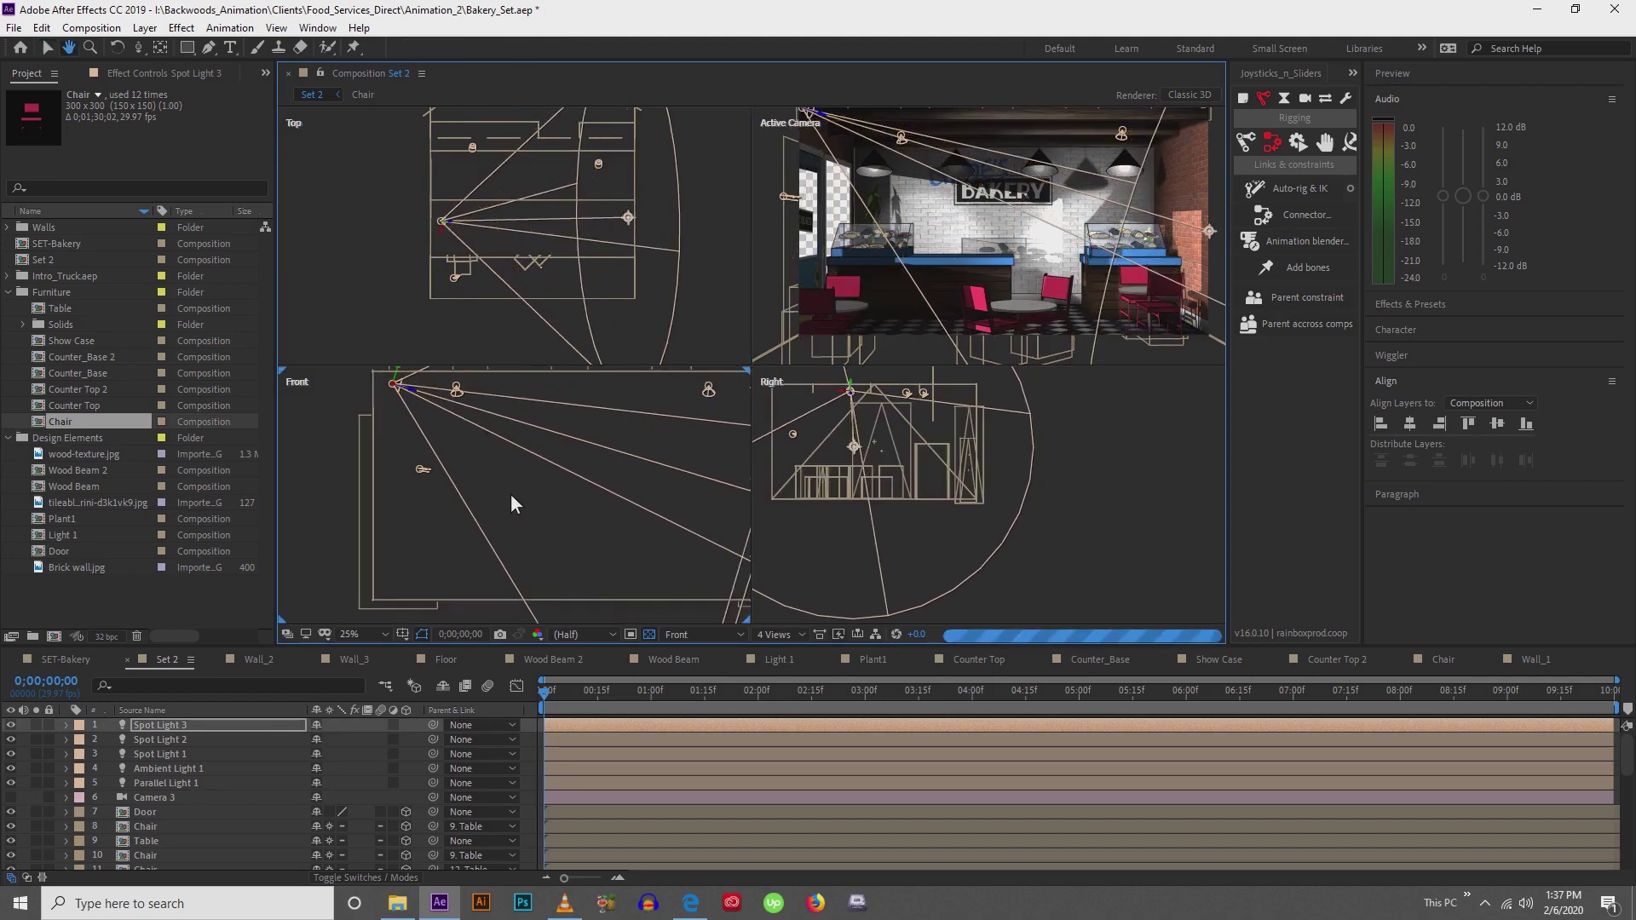
scroll(509, 488, down, 1)
key(v)
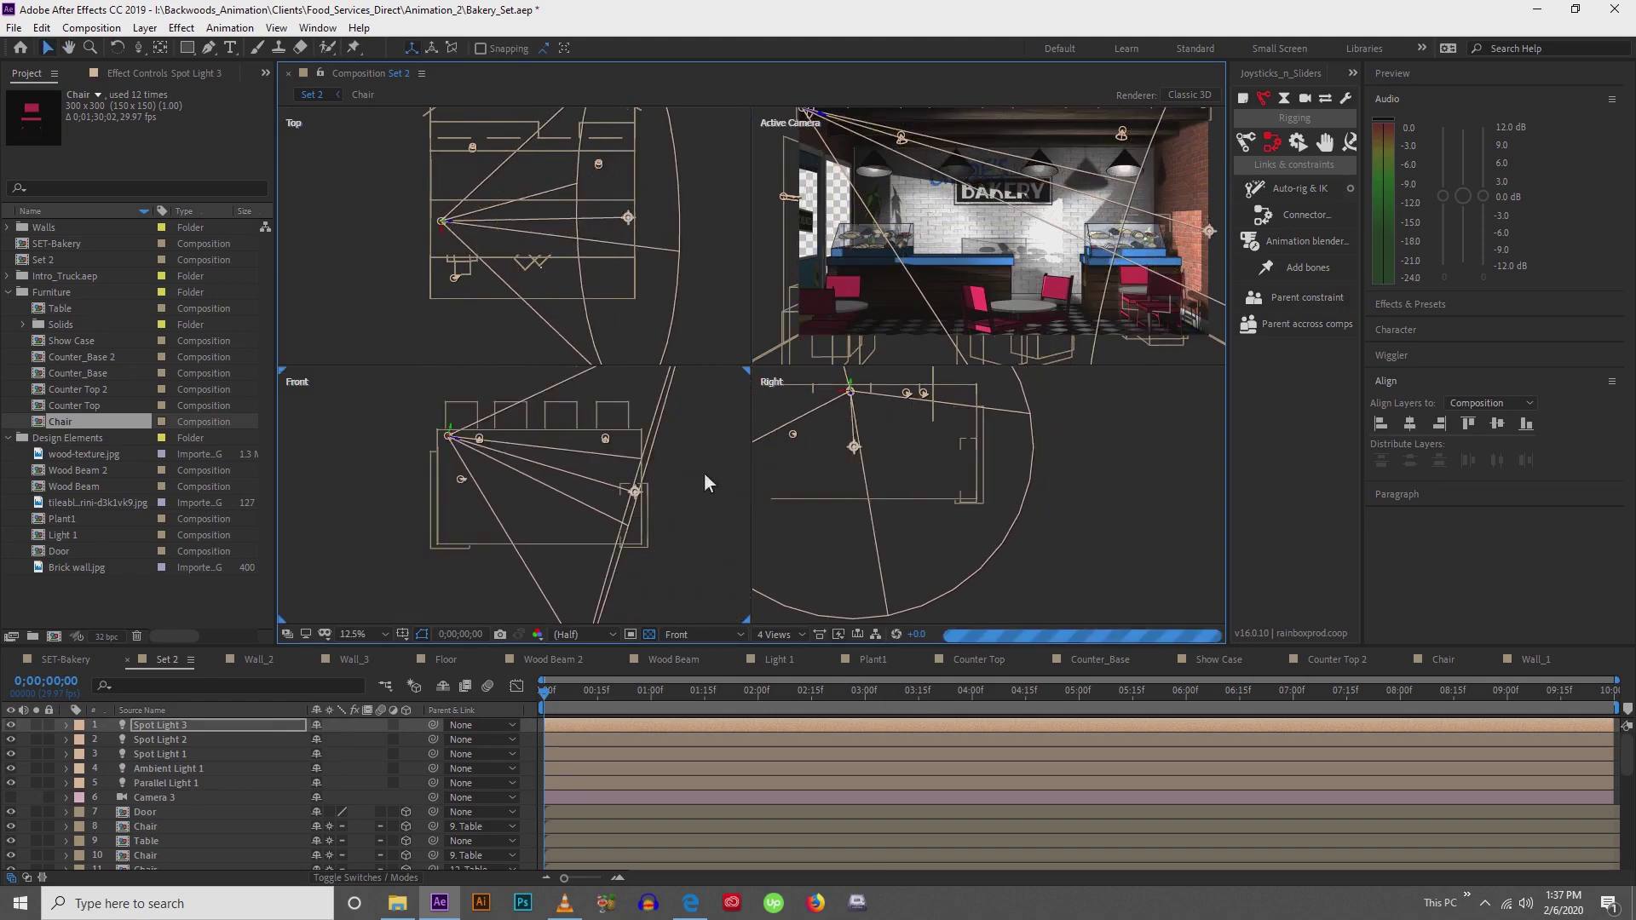
Switch the viewer layout to 1 View and zoom the Set 2 scene
click(773, 635)
click(782, 669)
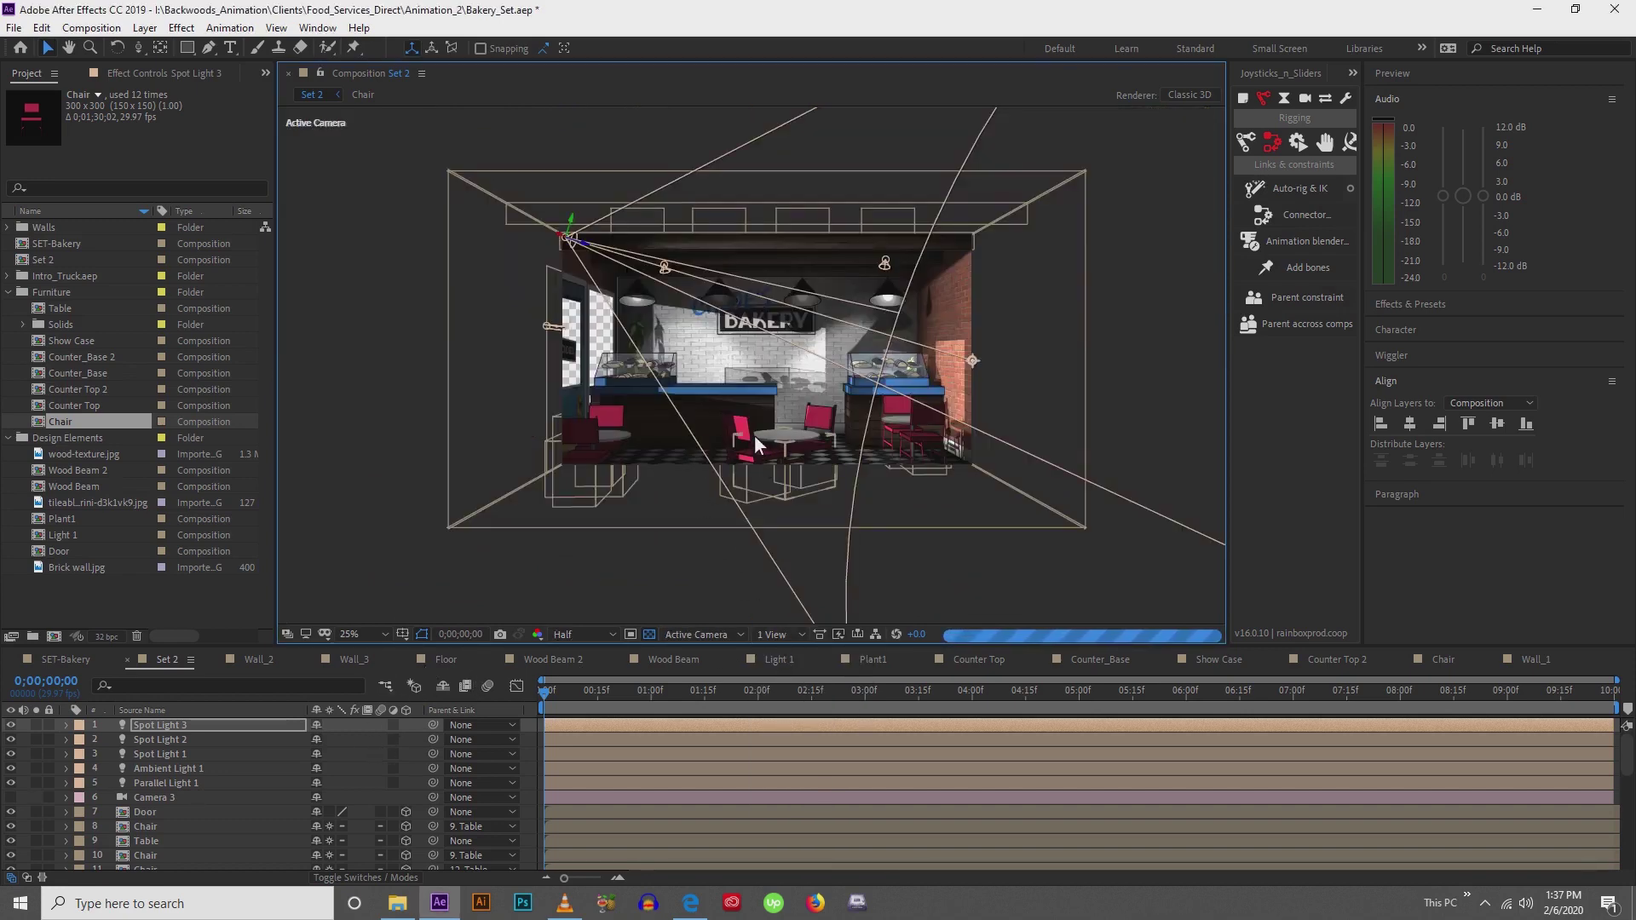
scroll(753, 441, up, 2)
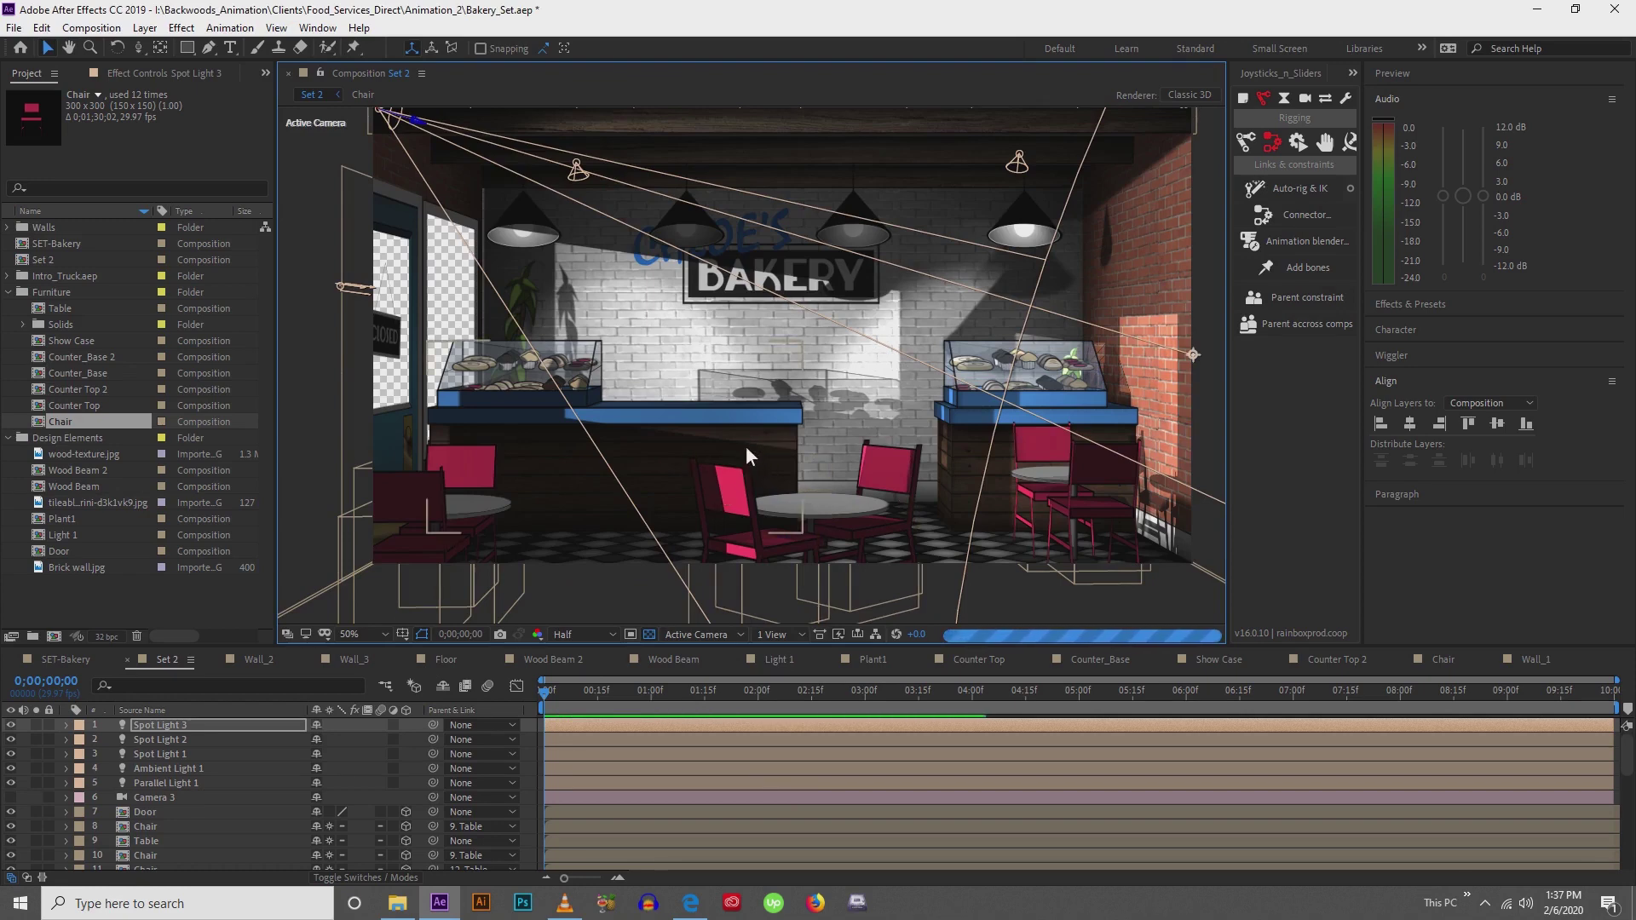
scroll(746, 443, up, 1)
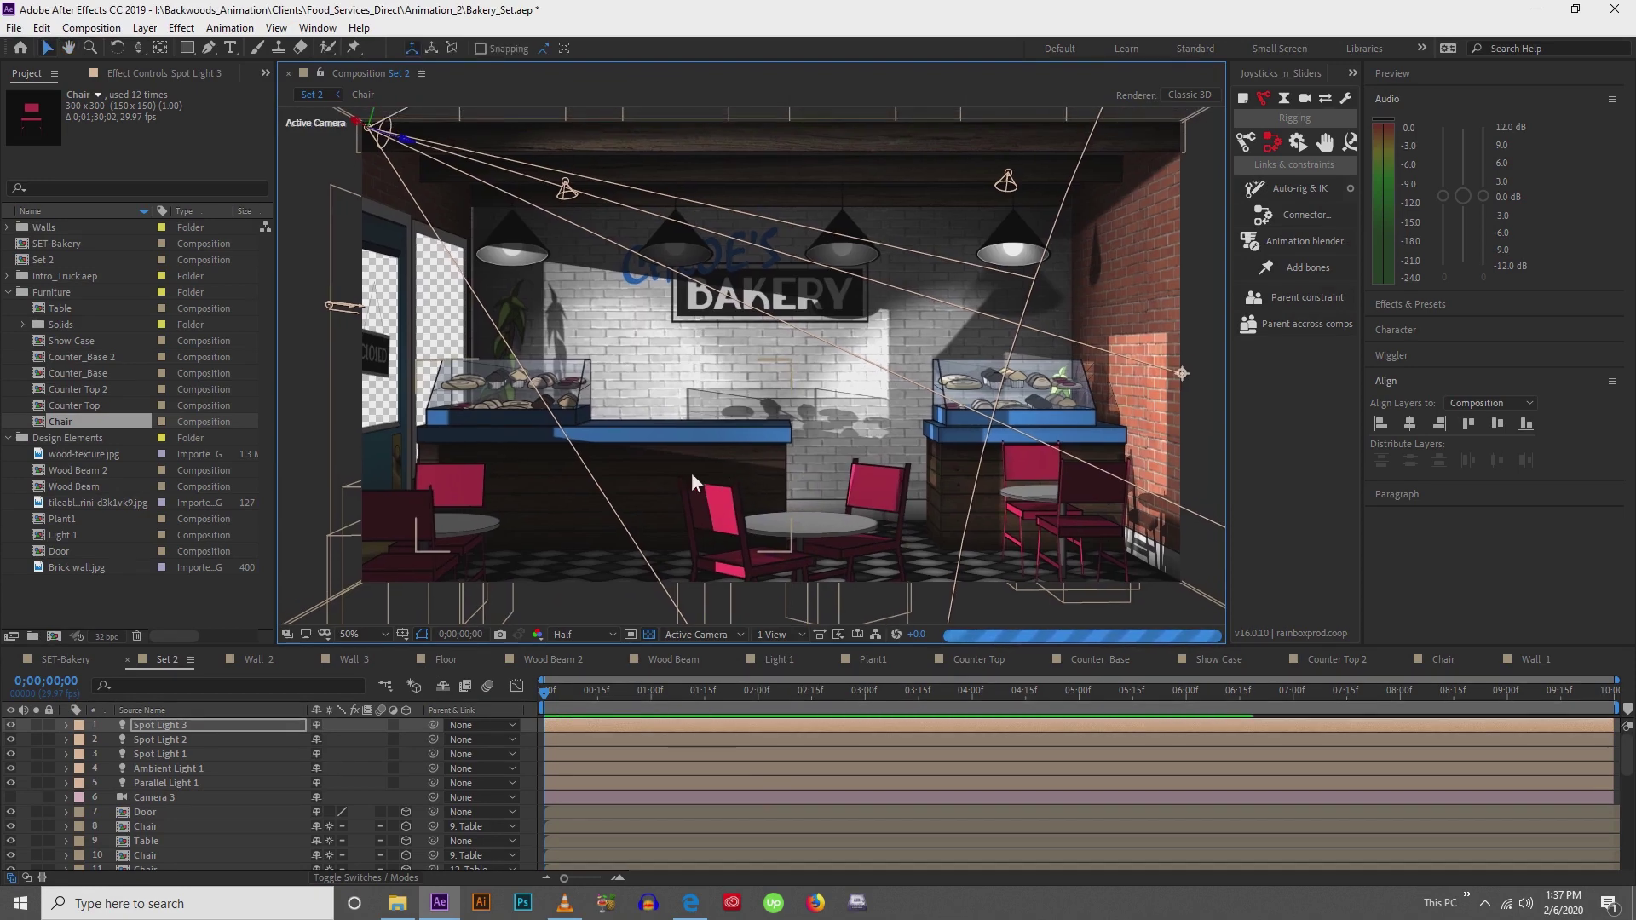
scroll(519, 487, down, 2)
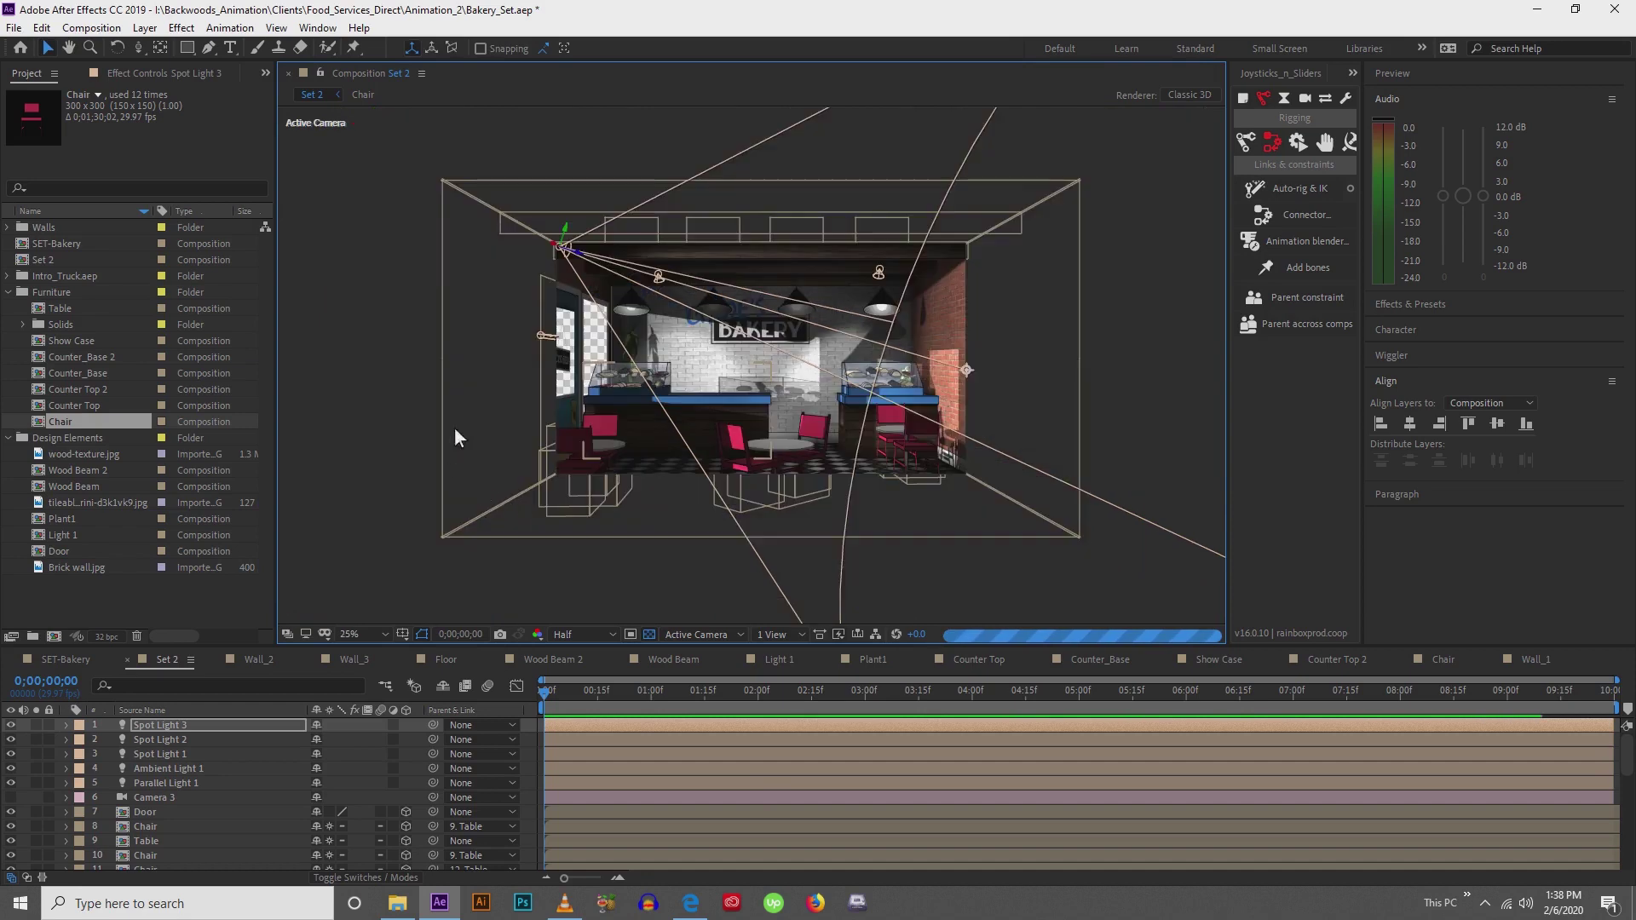
Deselect all layers, collapse the Furniture and Design Elements folders, and show SET-Bakery
click(351, 452)
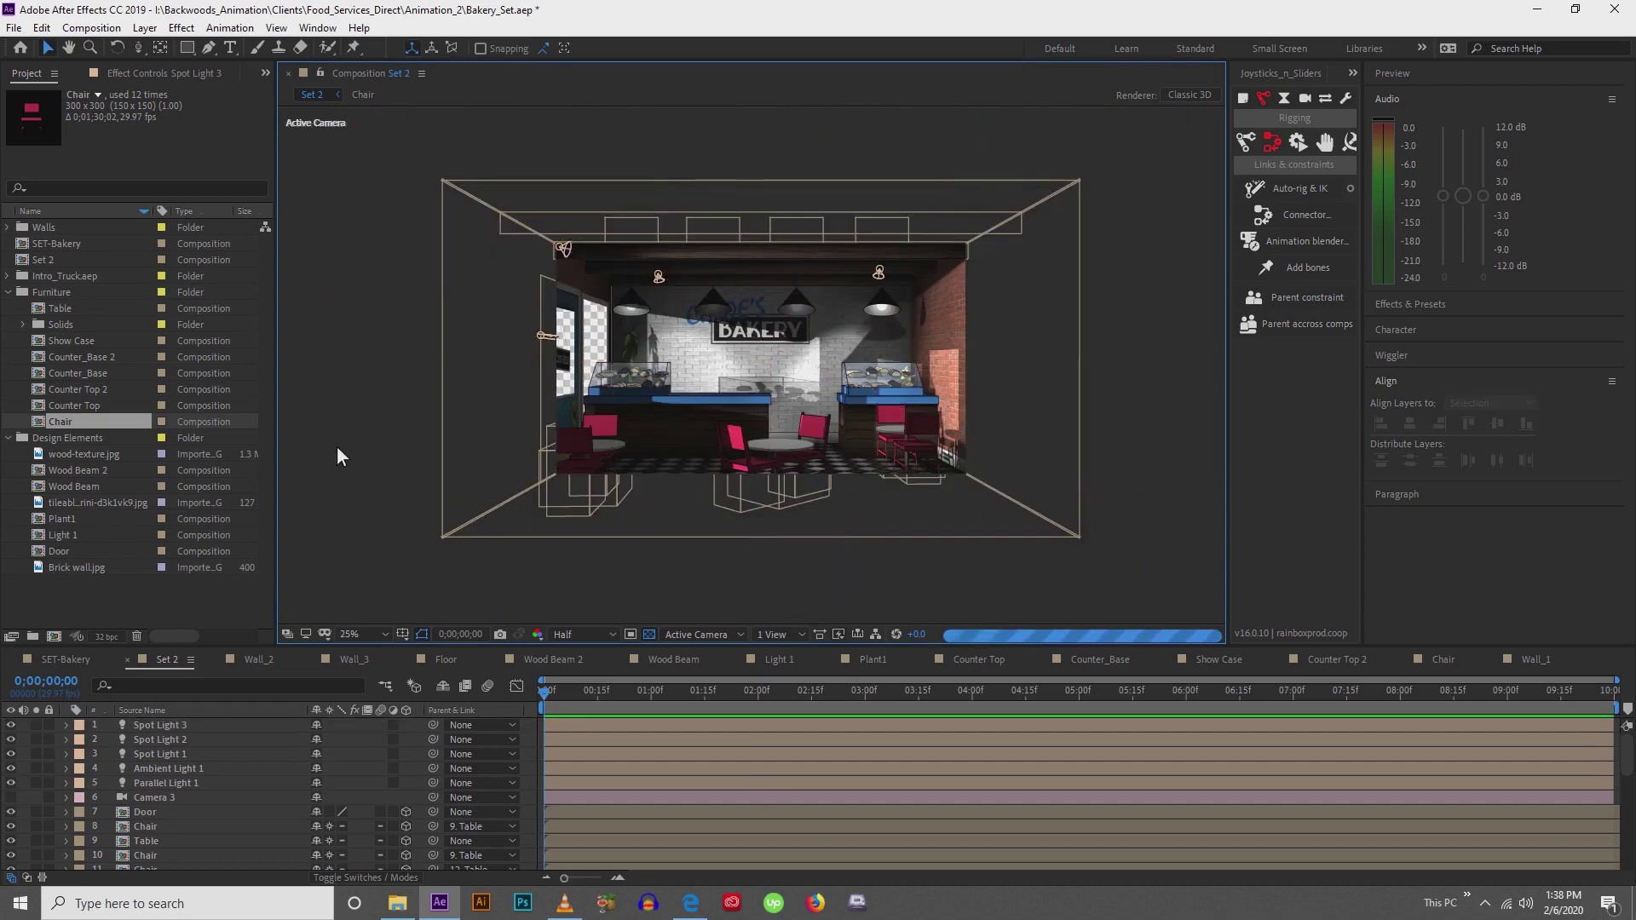
scroll(341, 460, up, 2)
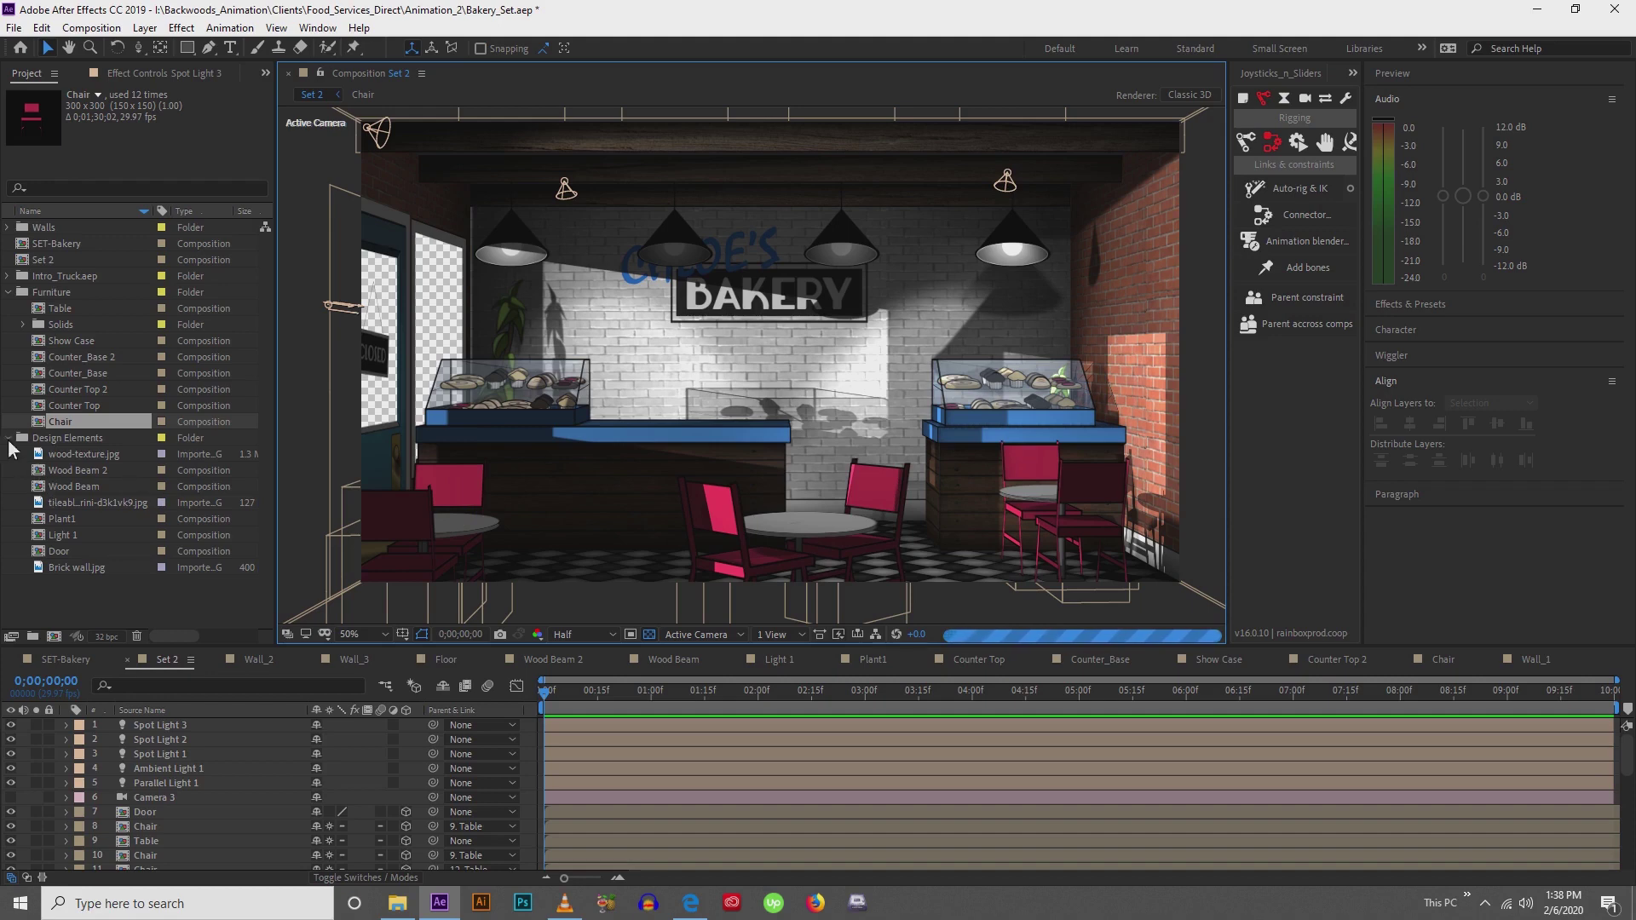
click(8, 292)
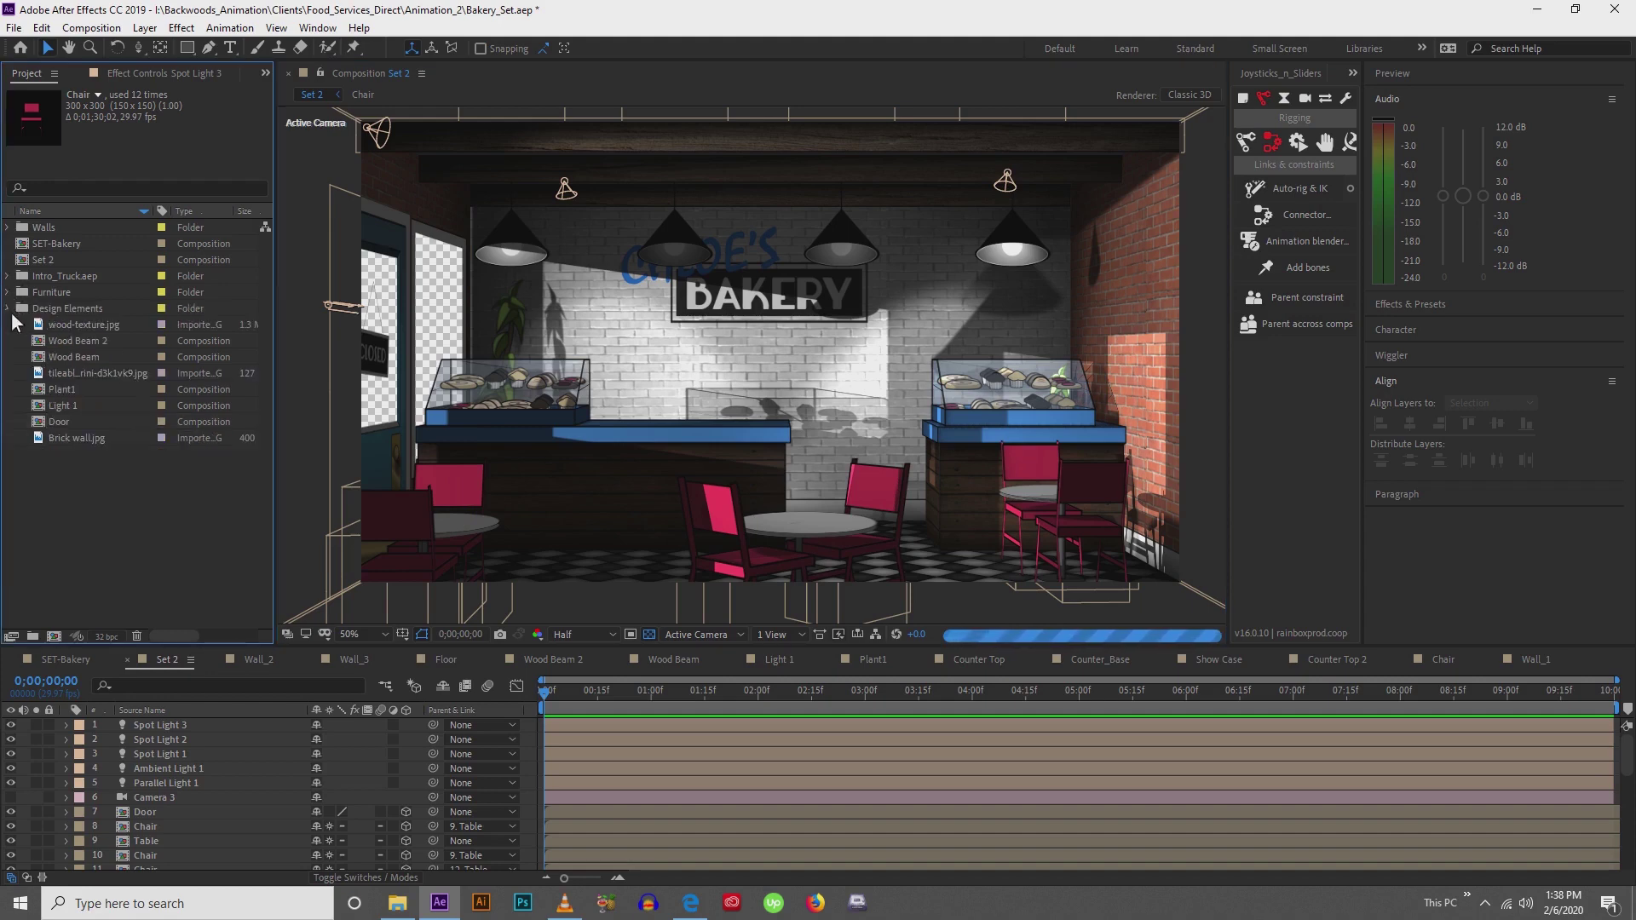
click(8, 308)
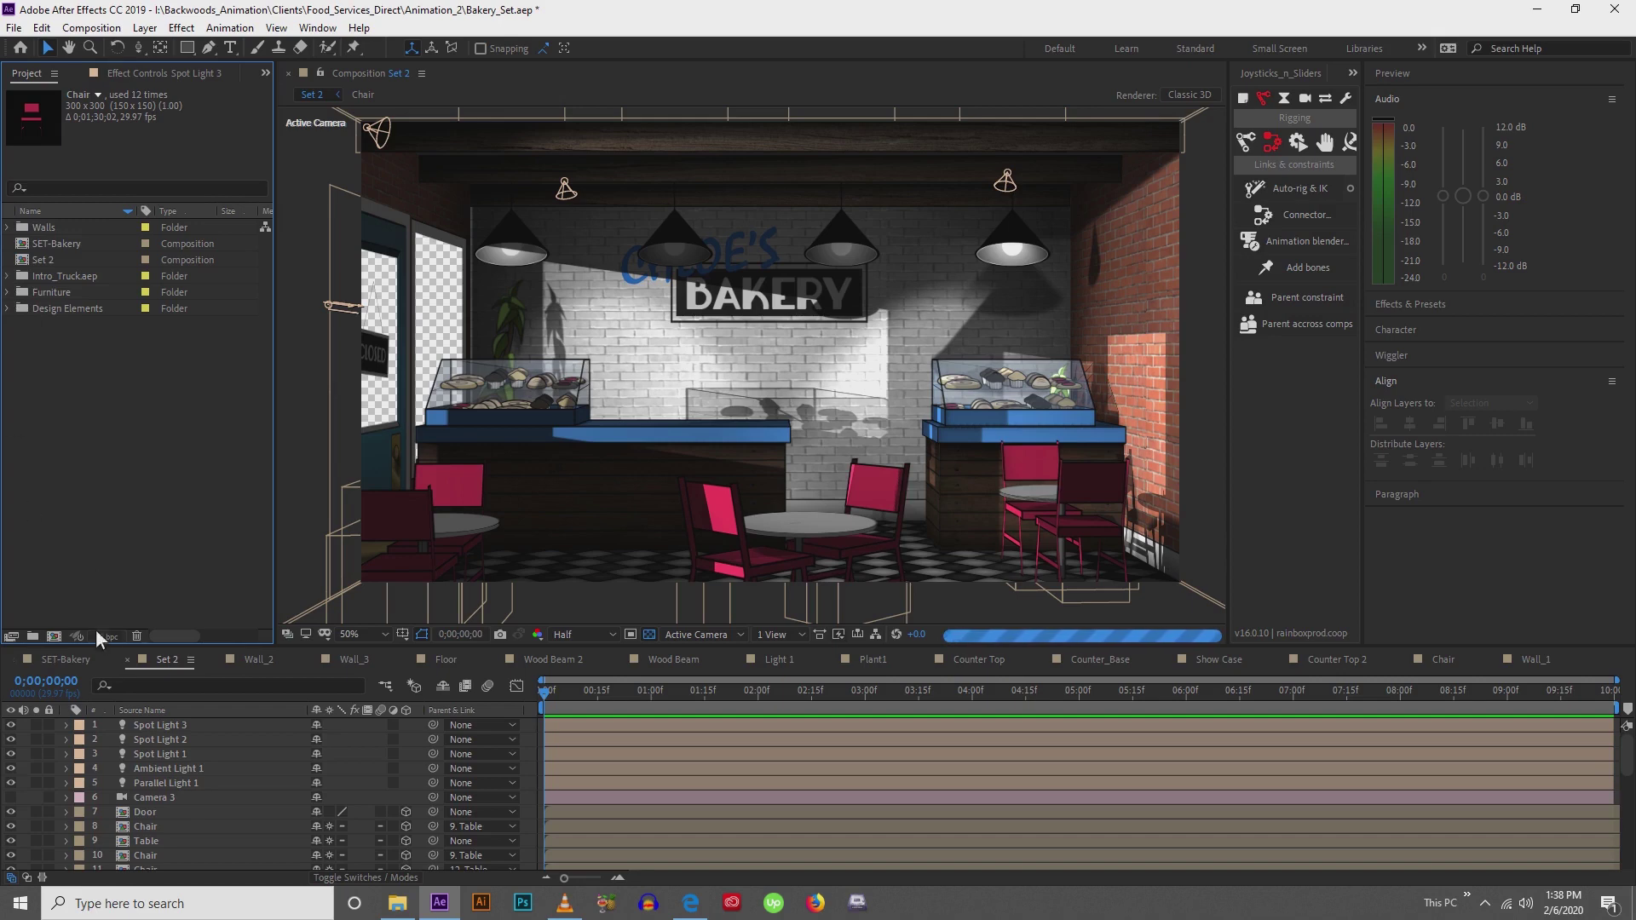
click(66, 660)
Paste the Intro layer into Set 2 and nudge it slightly left
scroll(103, 804, down, 10)
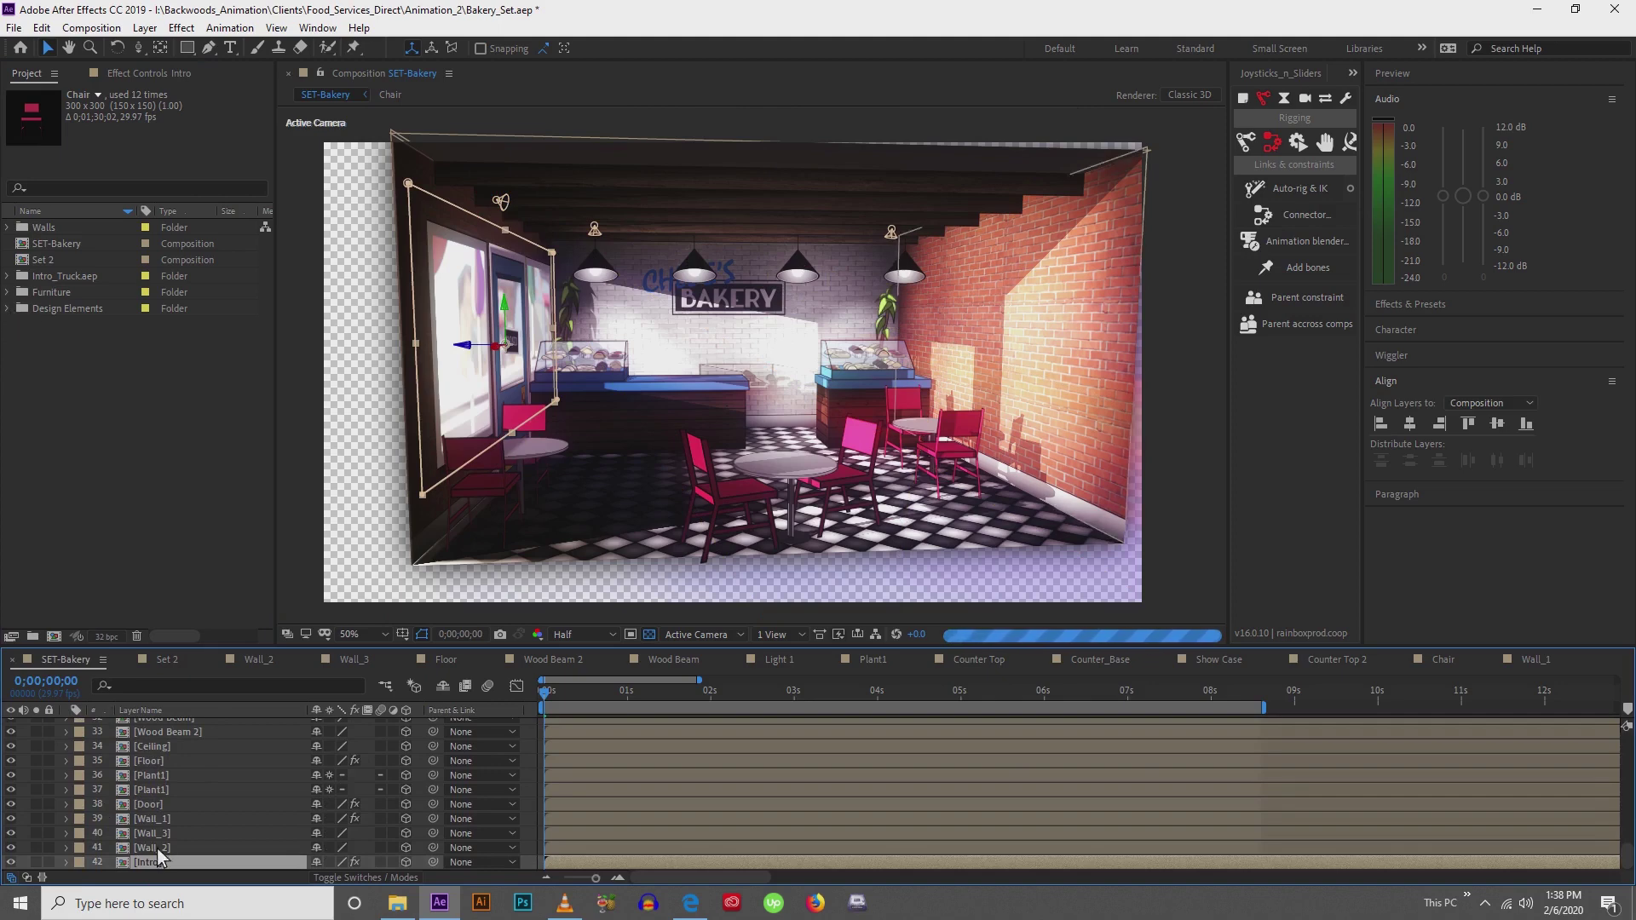
click(167, 659)
key(ctrl+v)
key(comma)
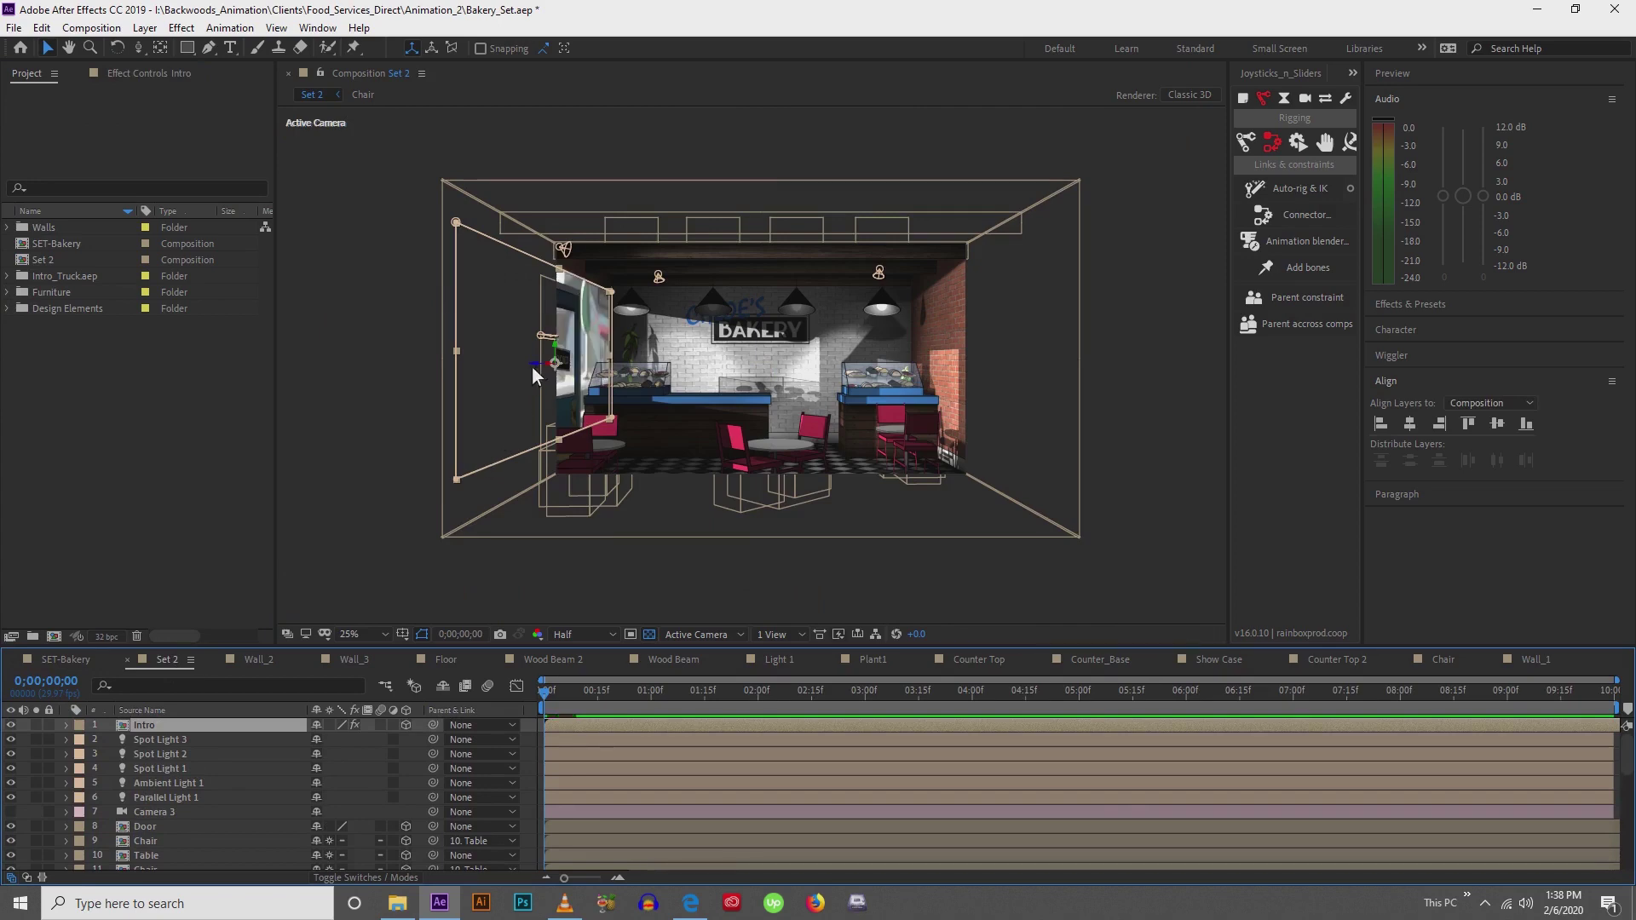
drag(537, 377, 529, 377)
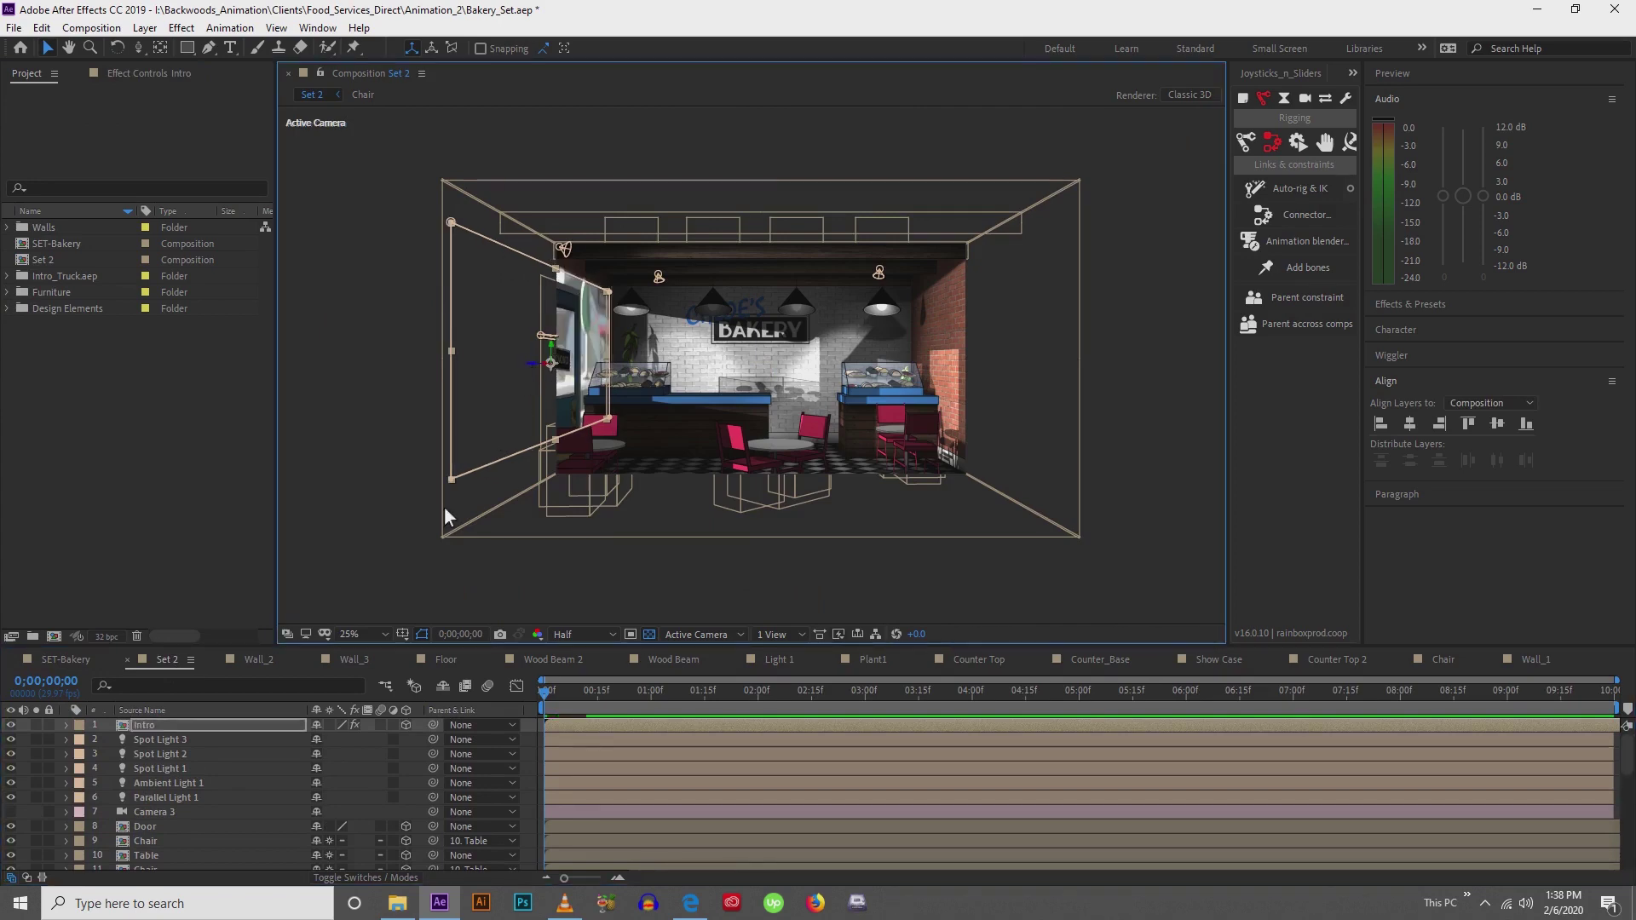
Send the Intro layer to the bottom of the layer stack and shift it slightly right
click(173, 726)
scroll(177, 864, down, 1)
scroll(177, 863, down, 7)
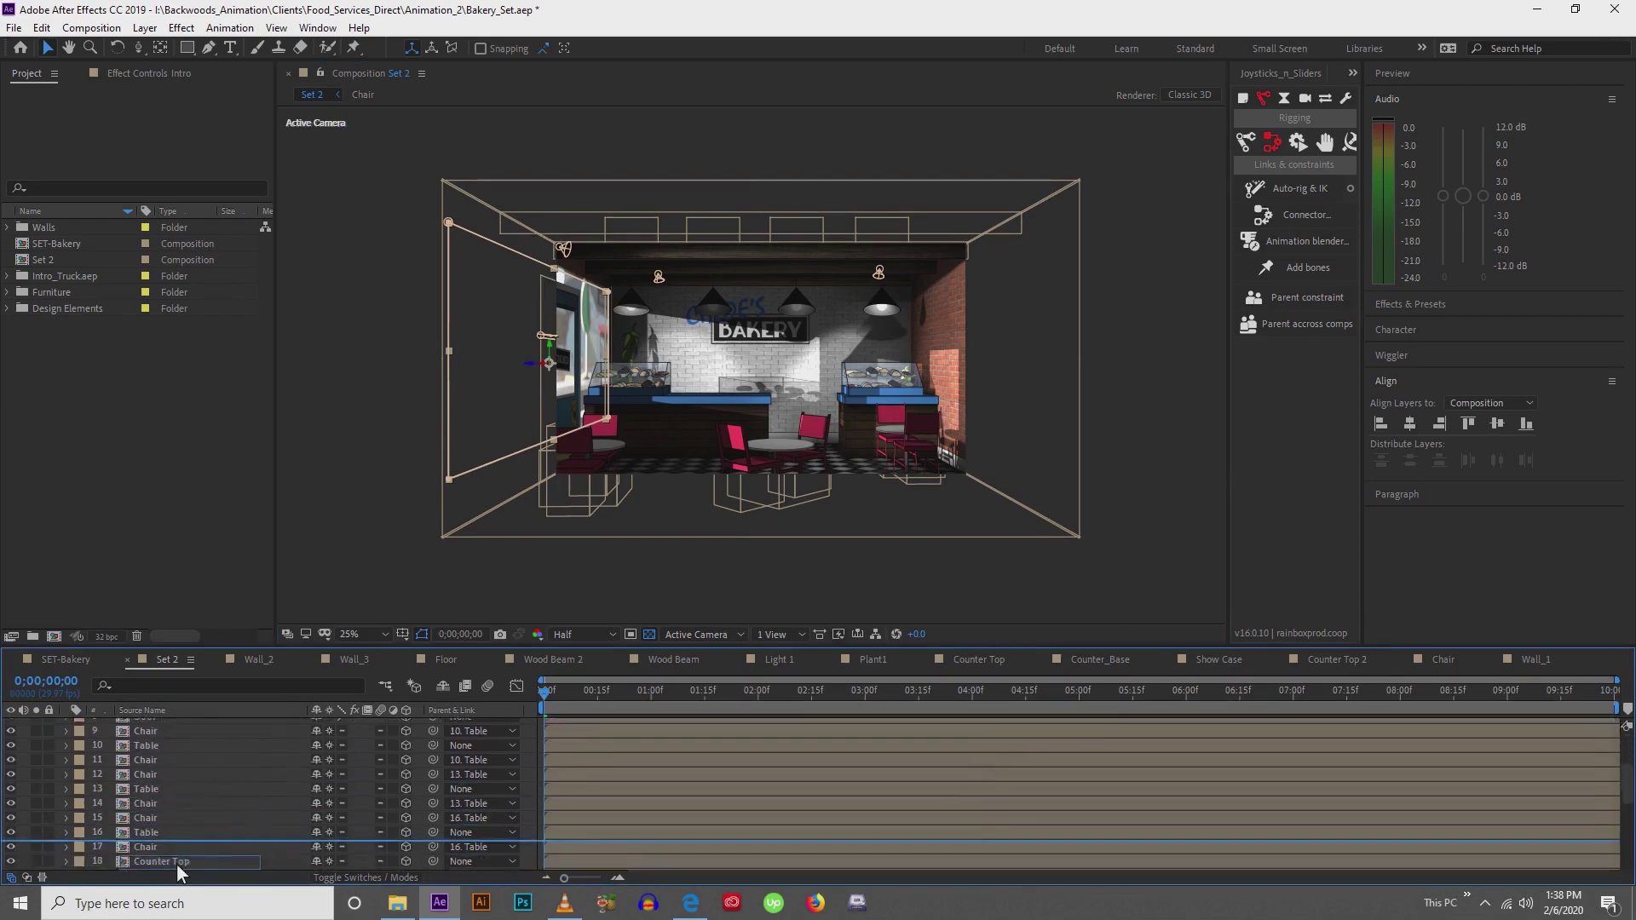
key(ctrl+shift+bracketleft)
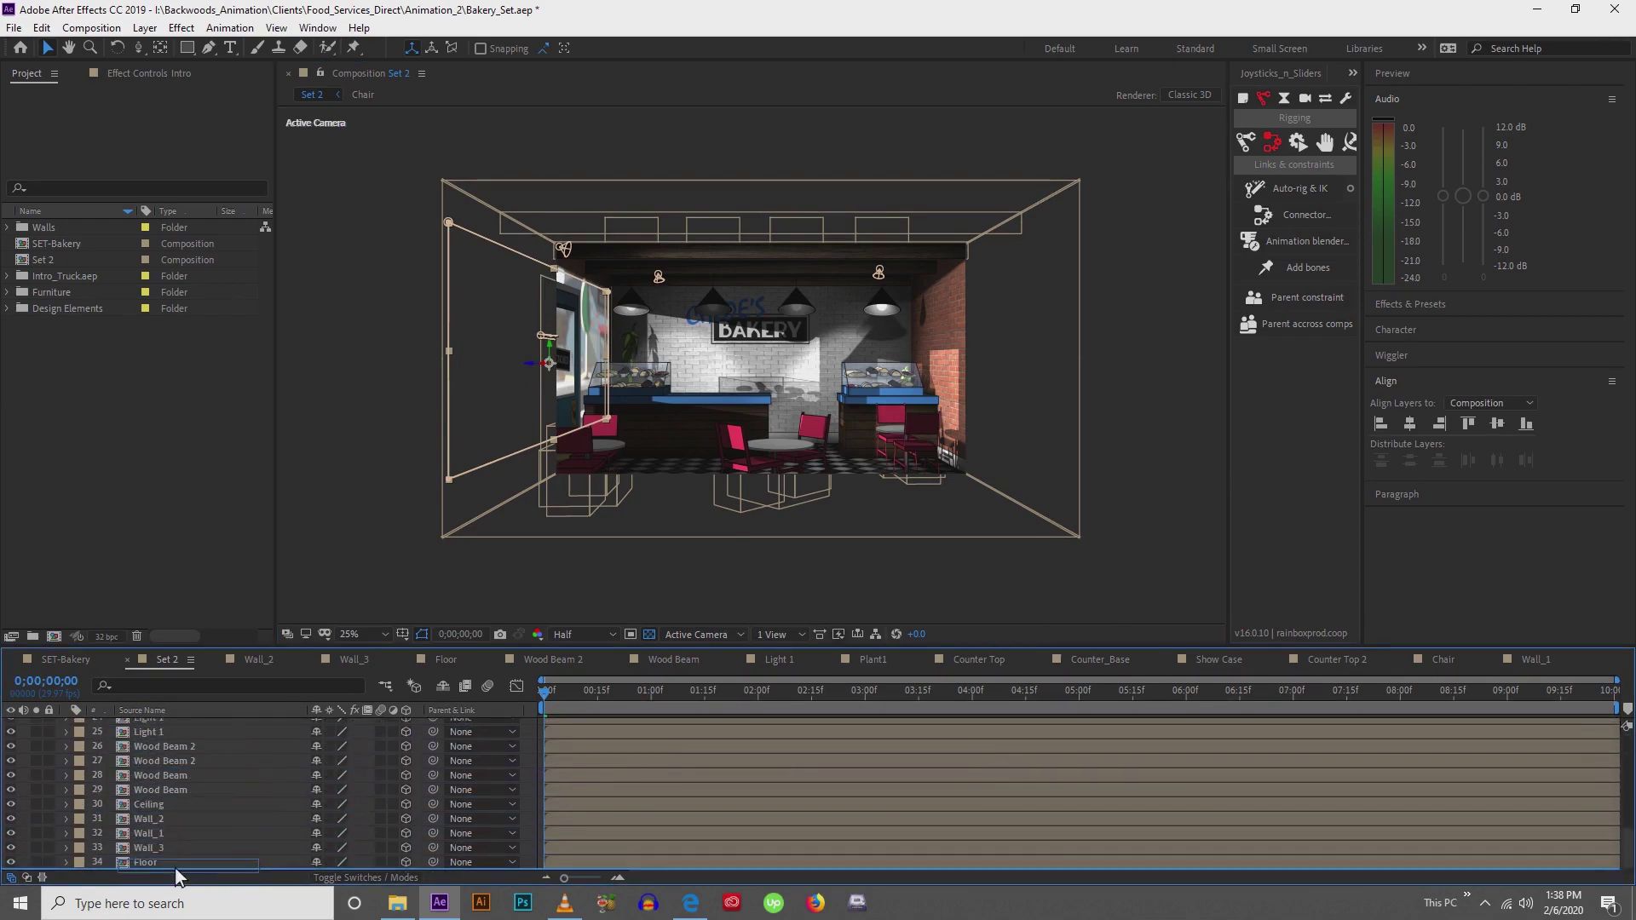
key(period)
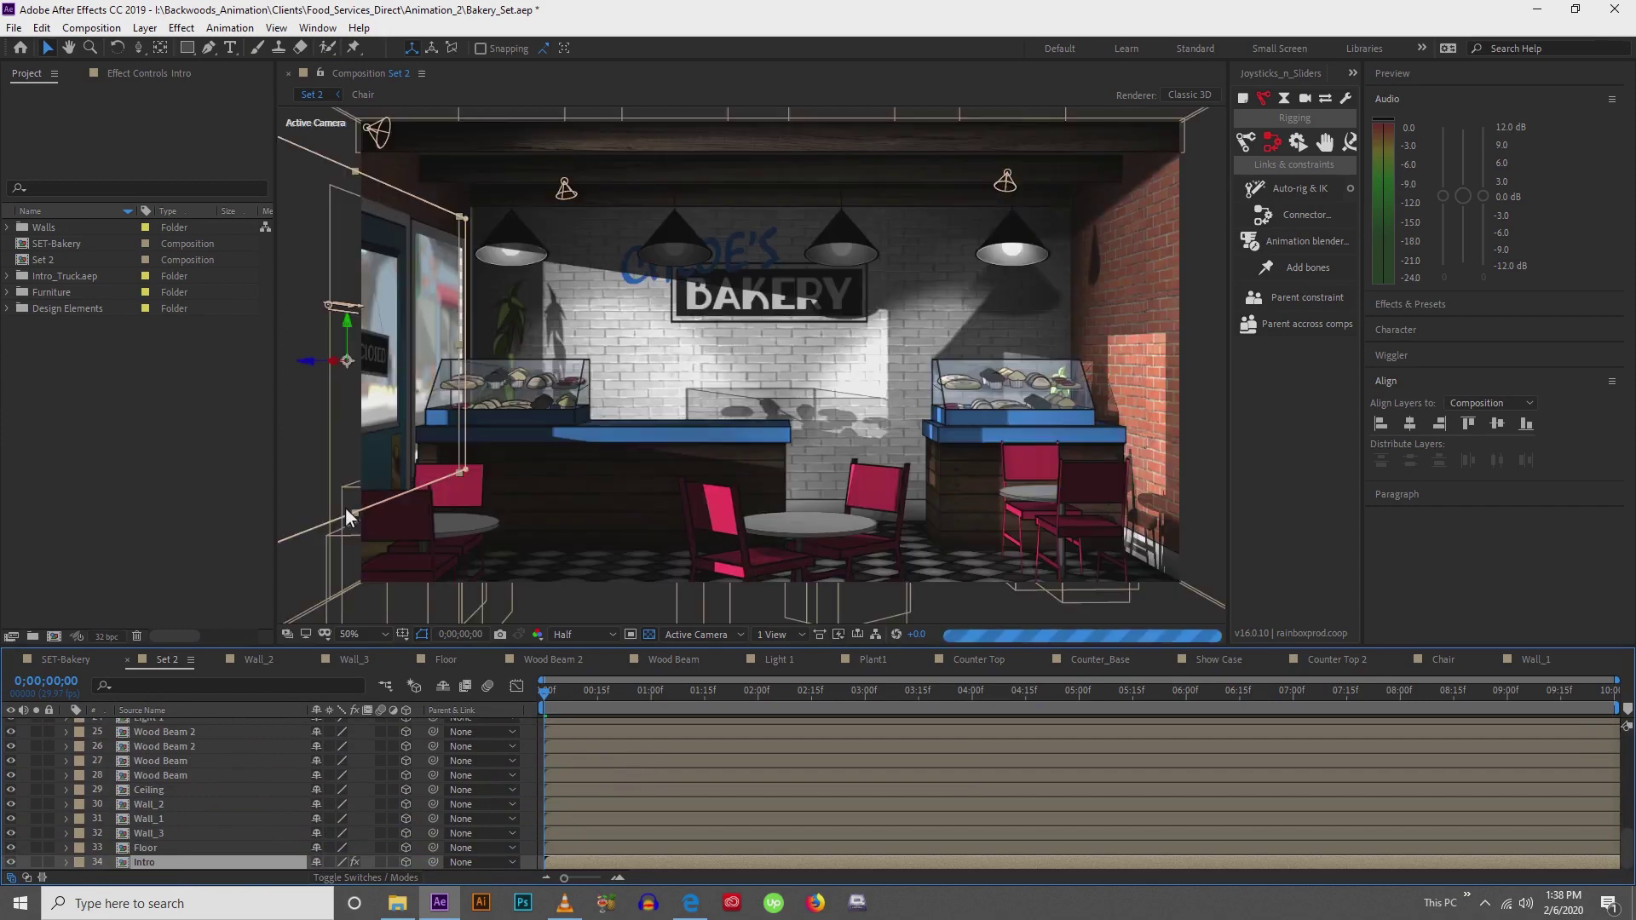
drag(314, 364, 320, 368)
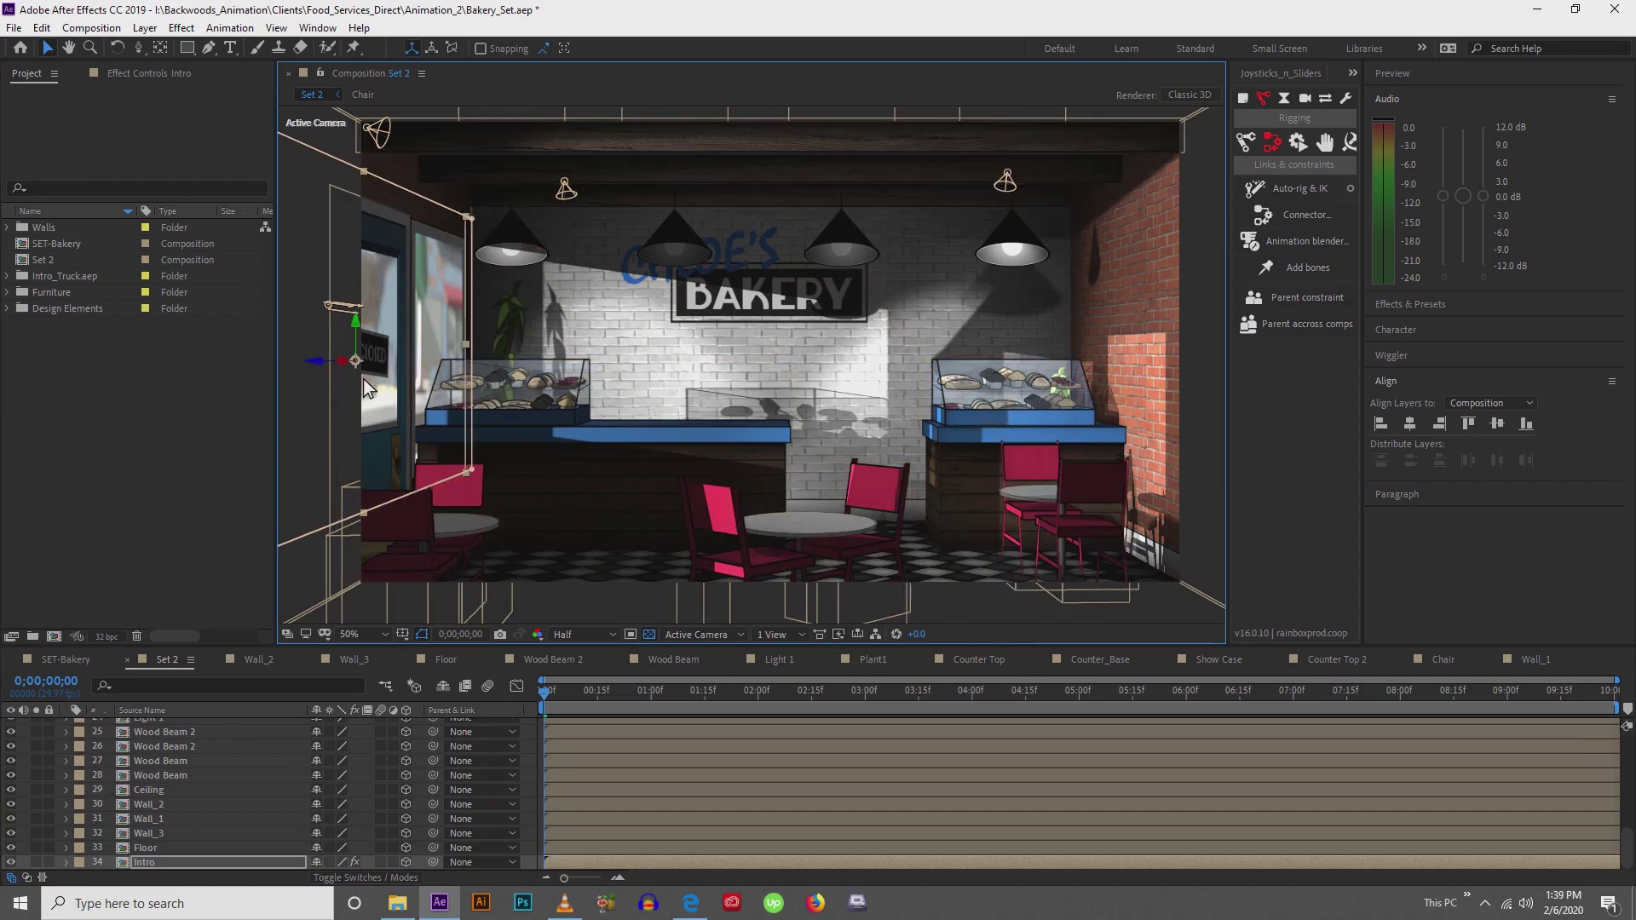
click(356, 474)
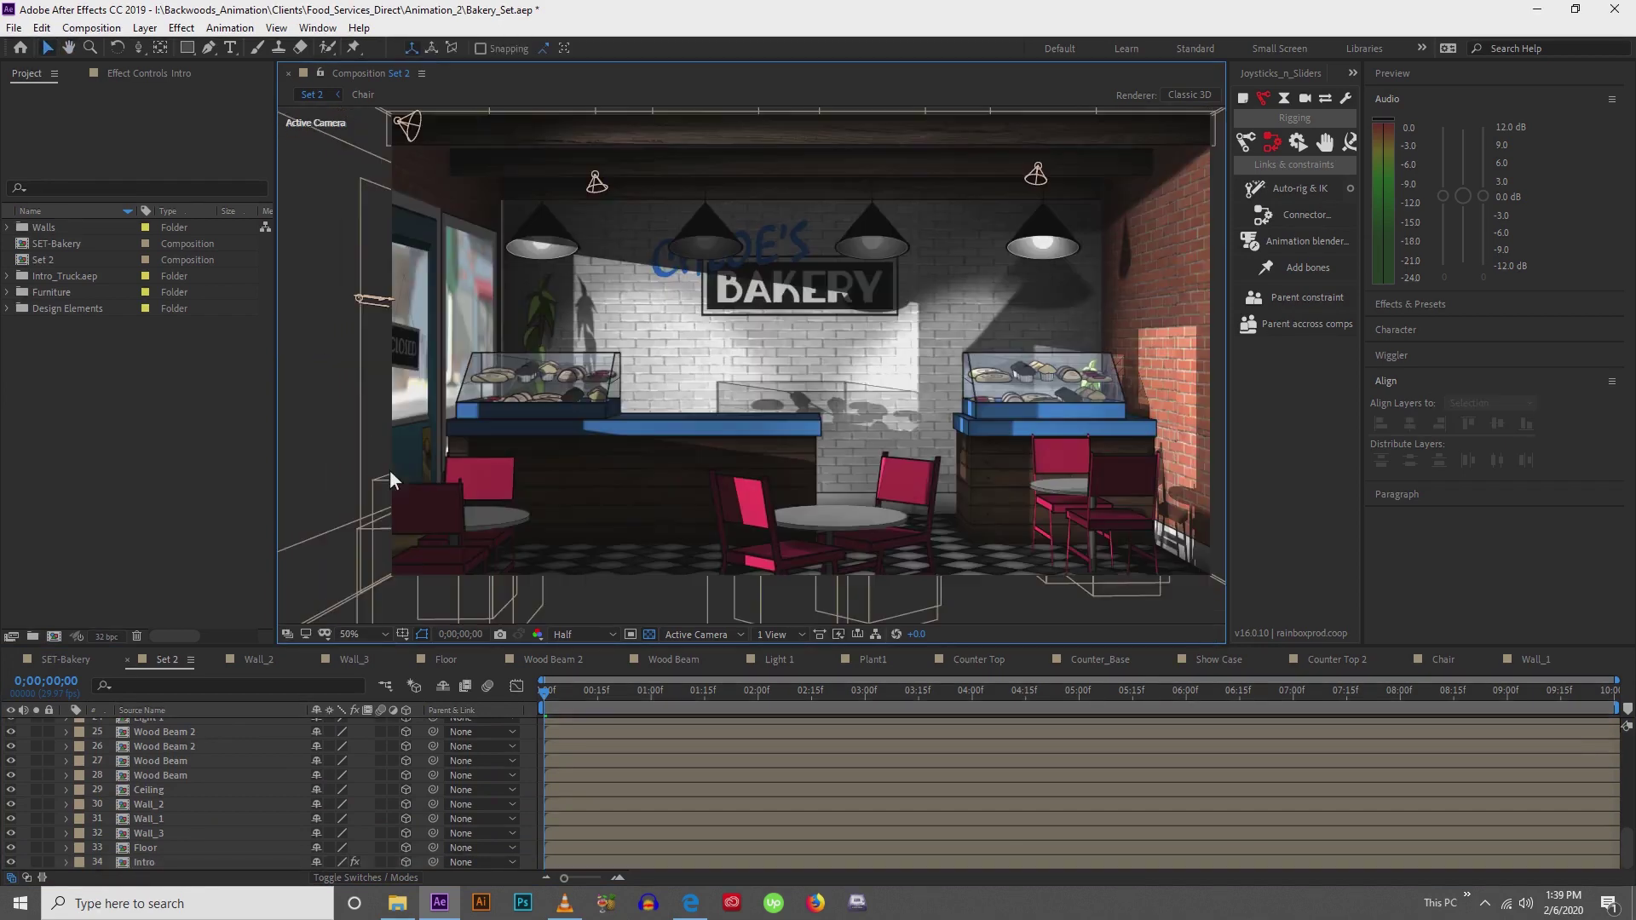
click(181, 871)
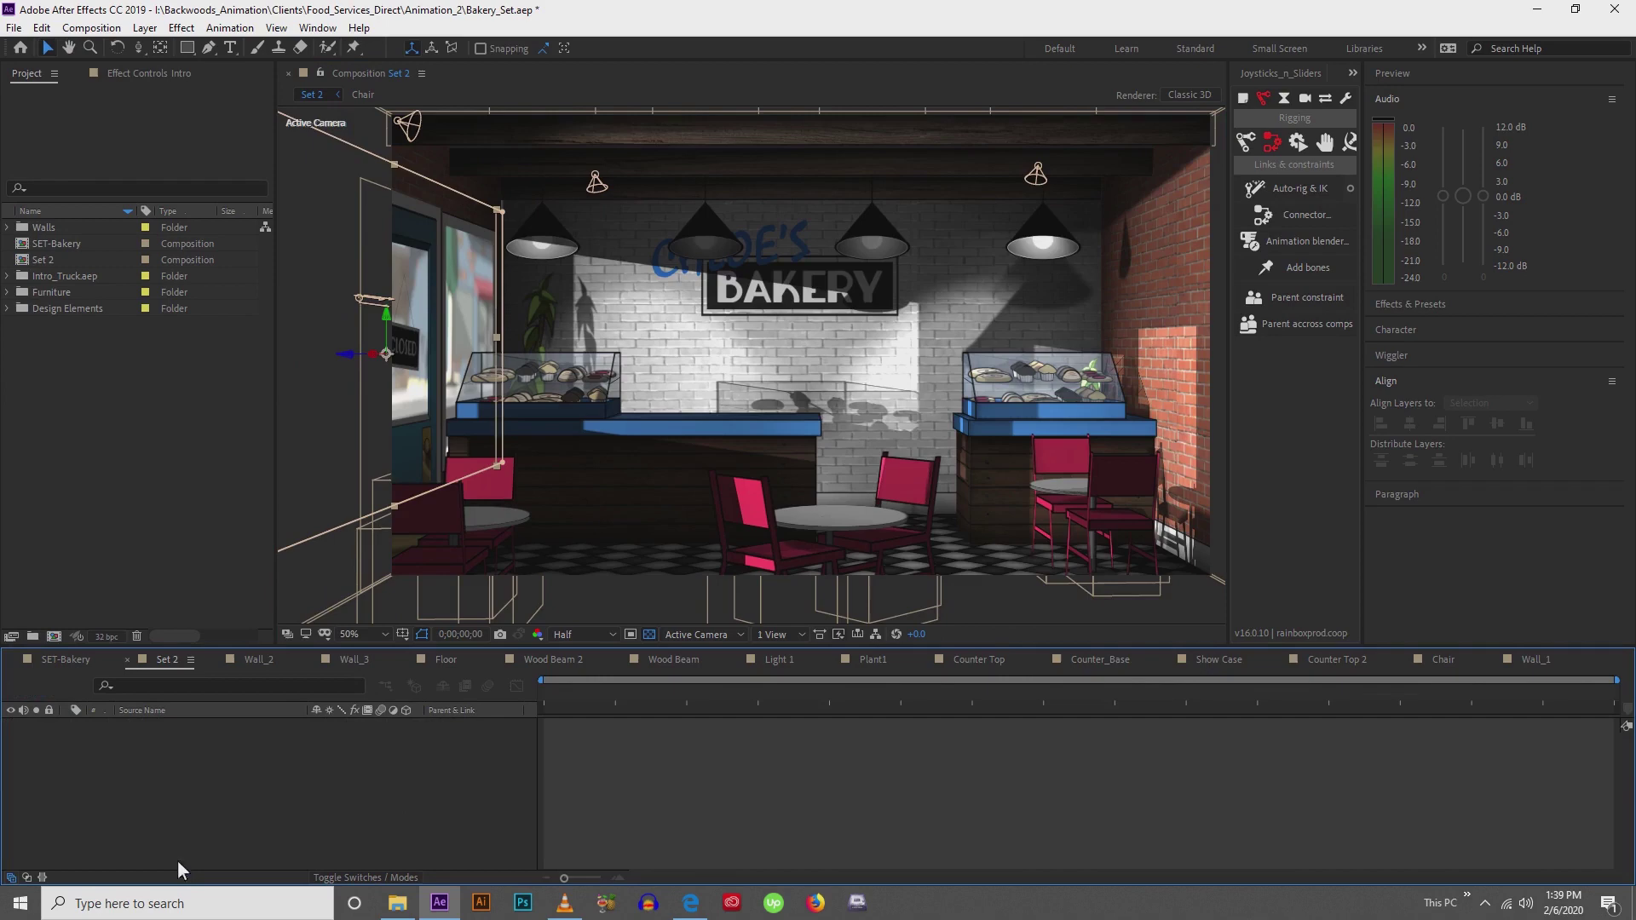
Open the Intro precomp, move the time to 0;00;01;09, and return to Set 2
double_click(465, 461)
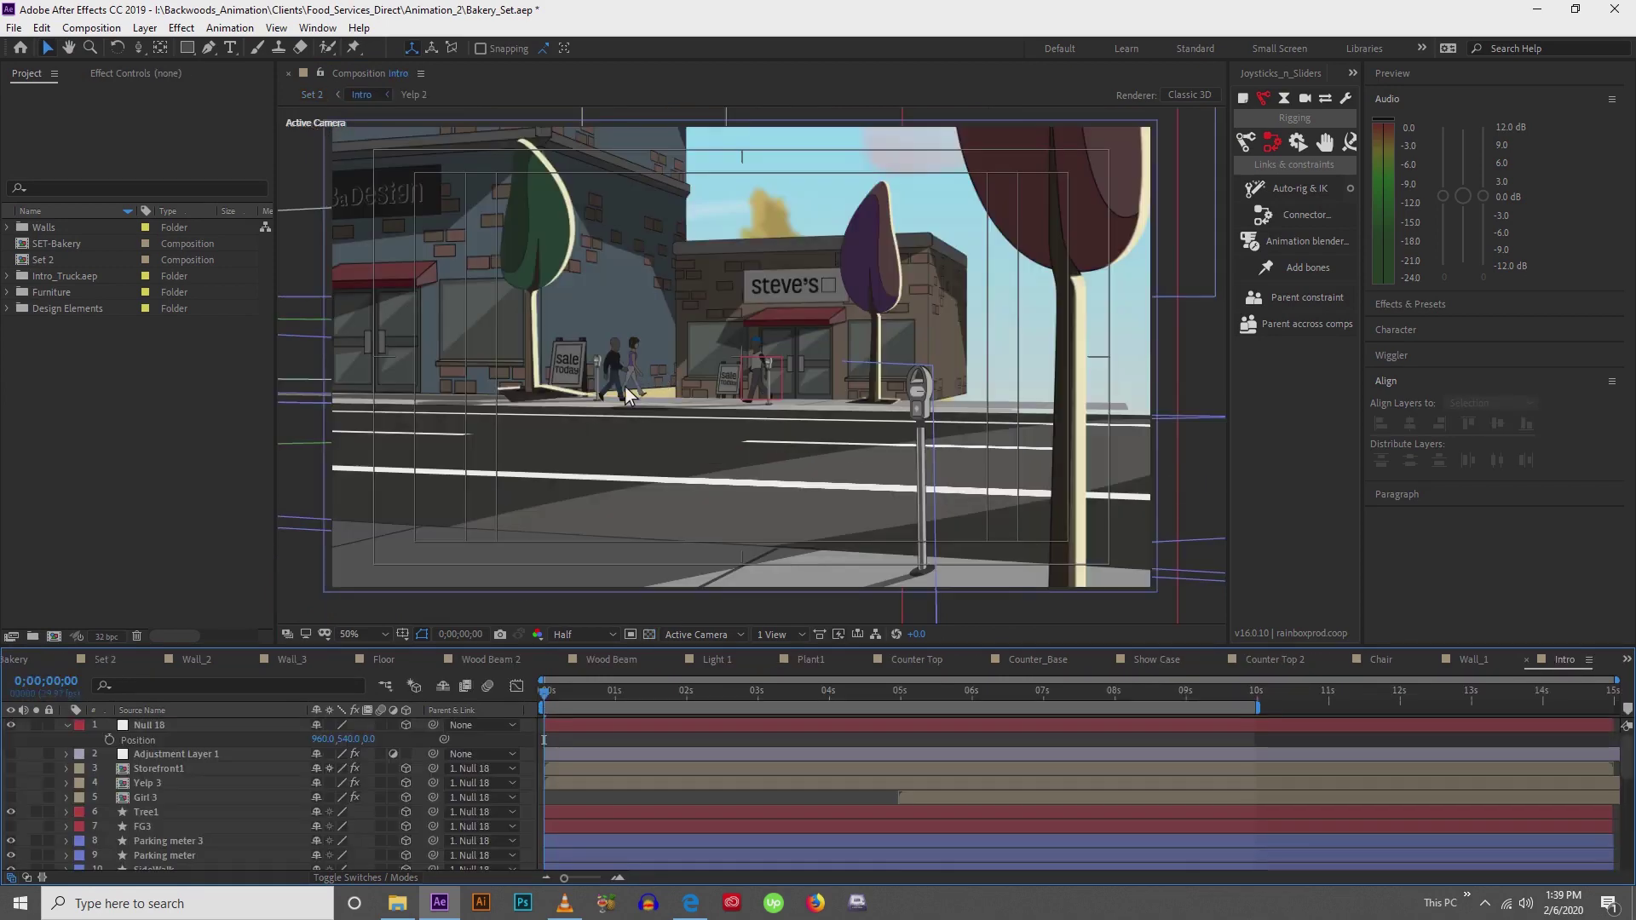
drag(564, 689, 637, 693)
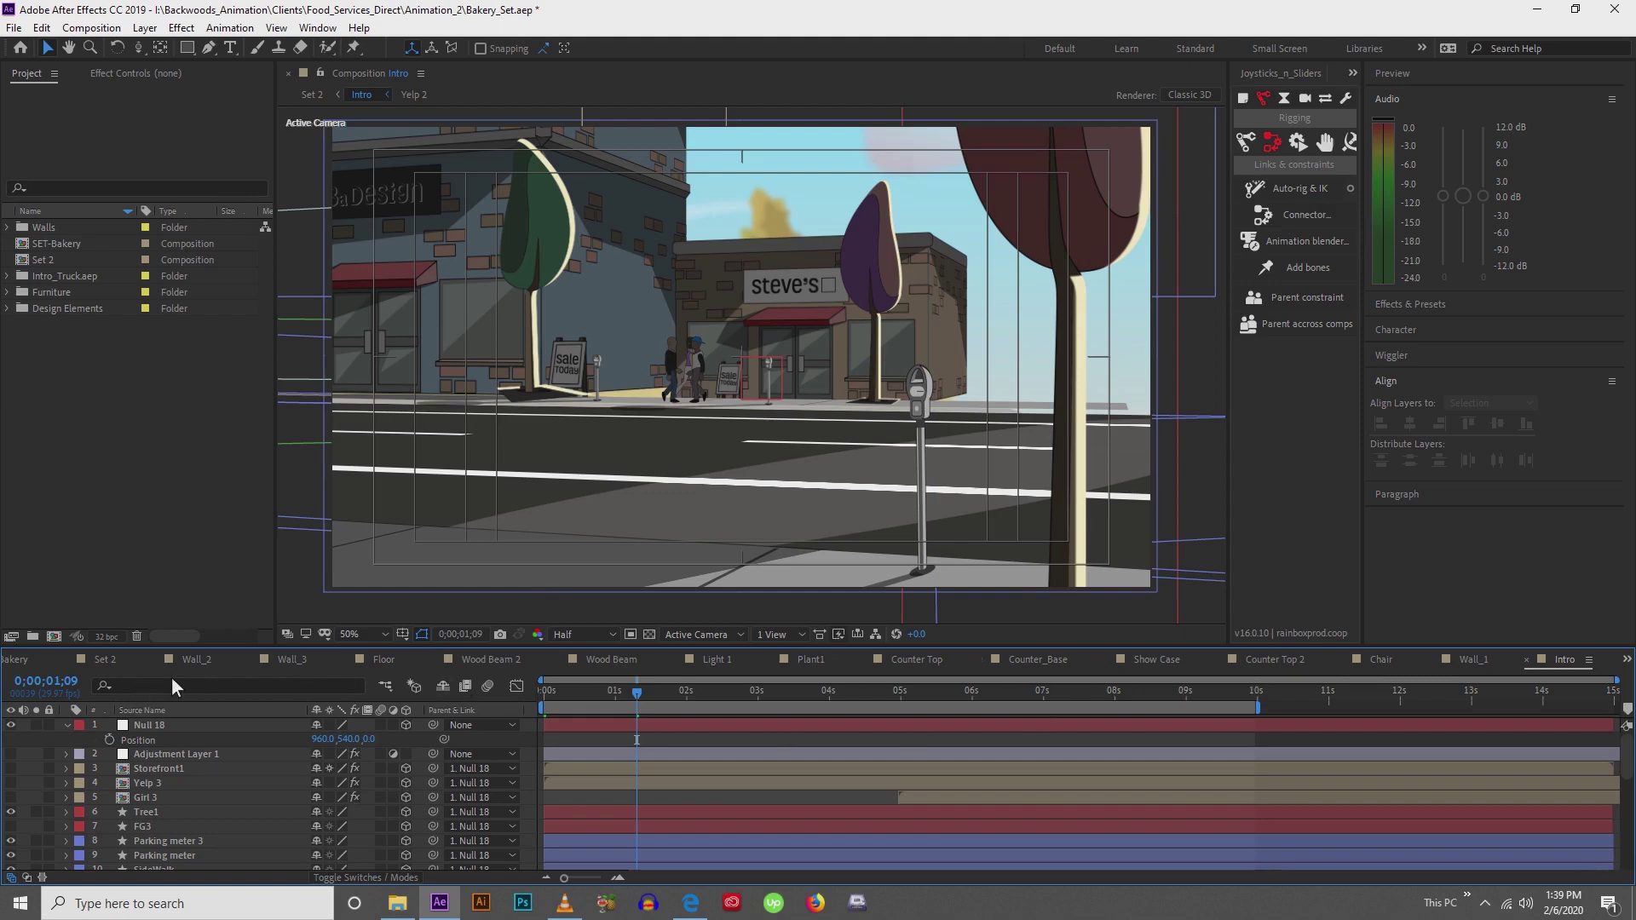
click(104, 658)
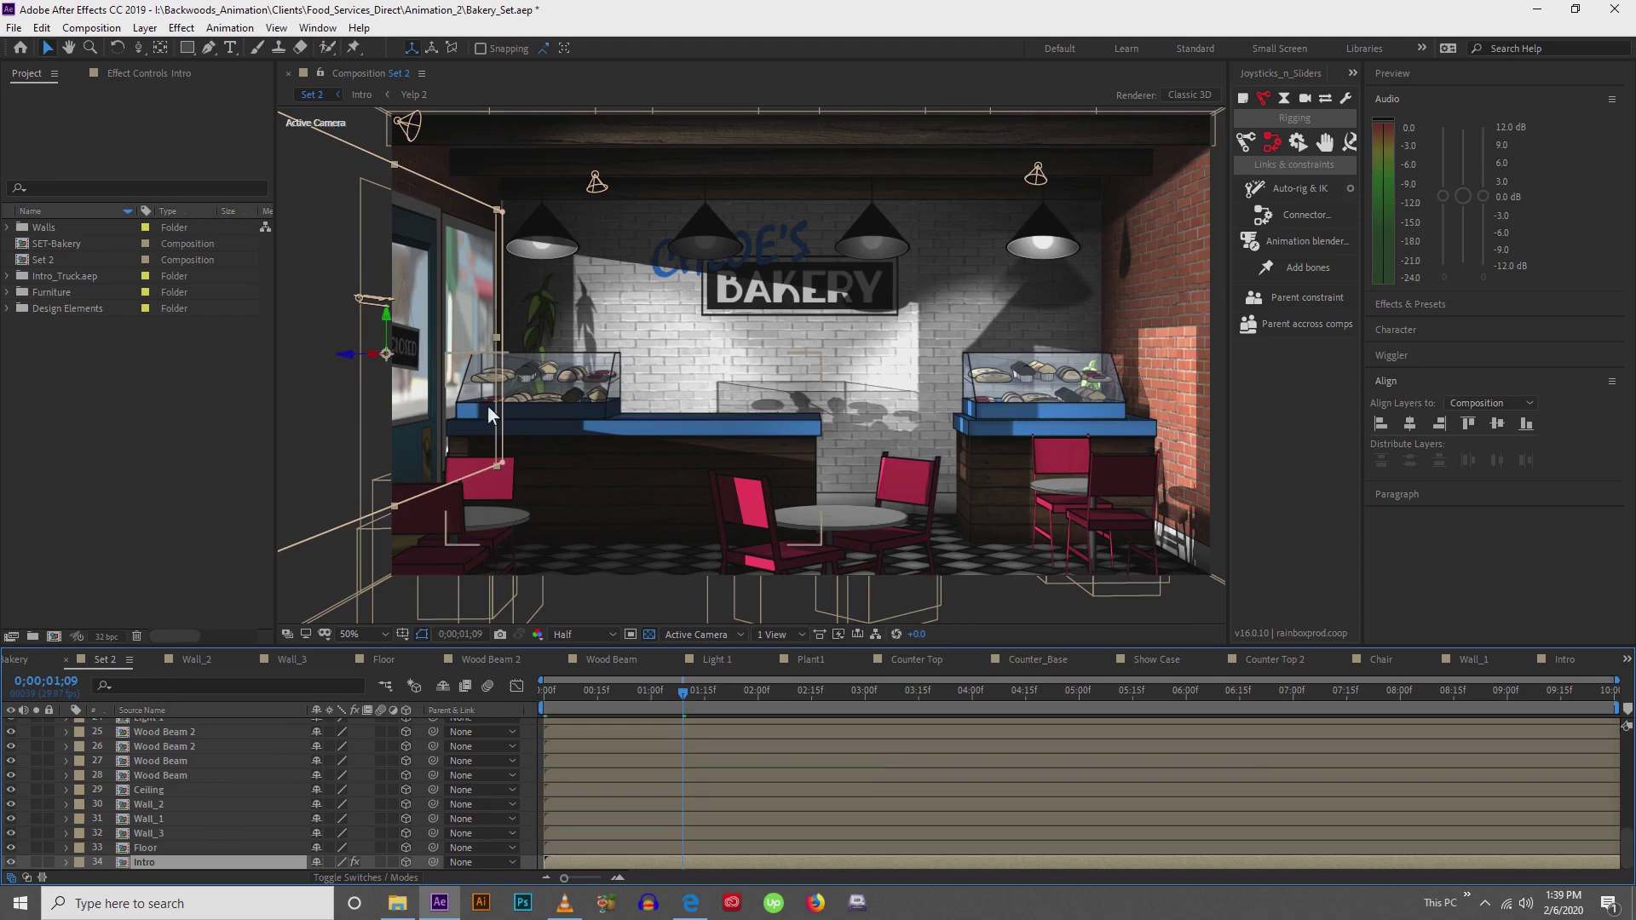
drag(344, 376, 447, 387)
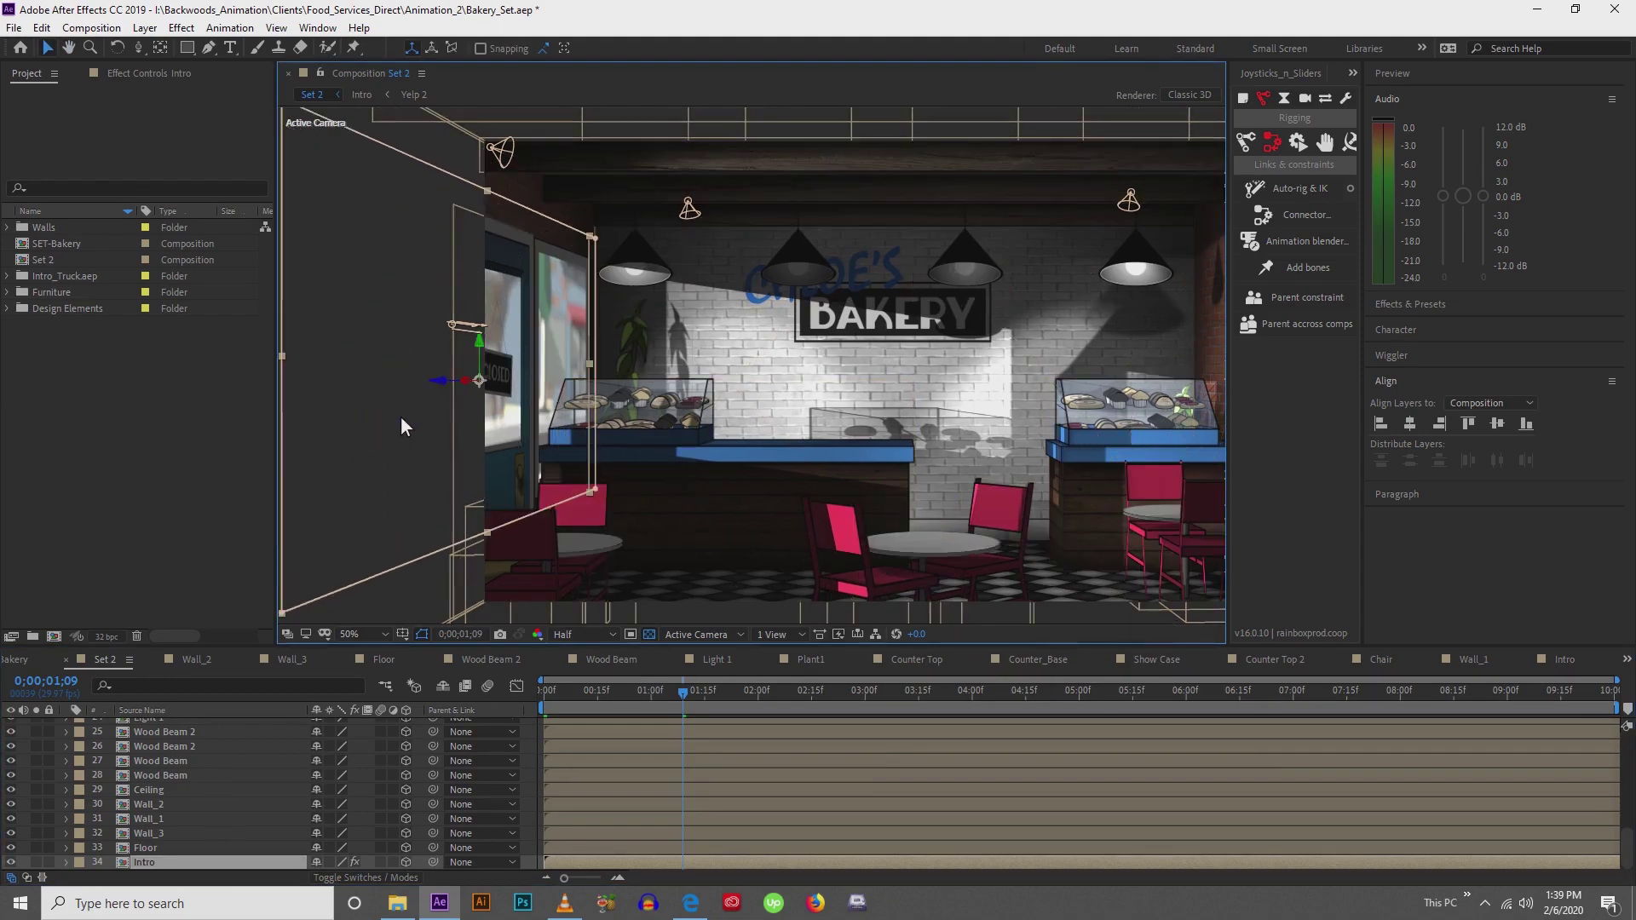
key(comma)
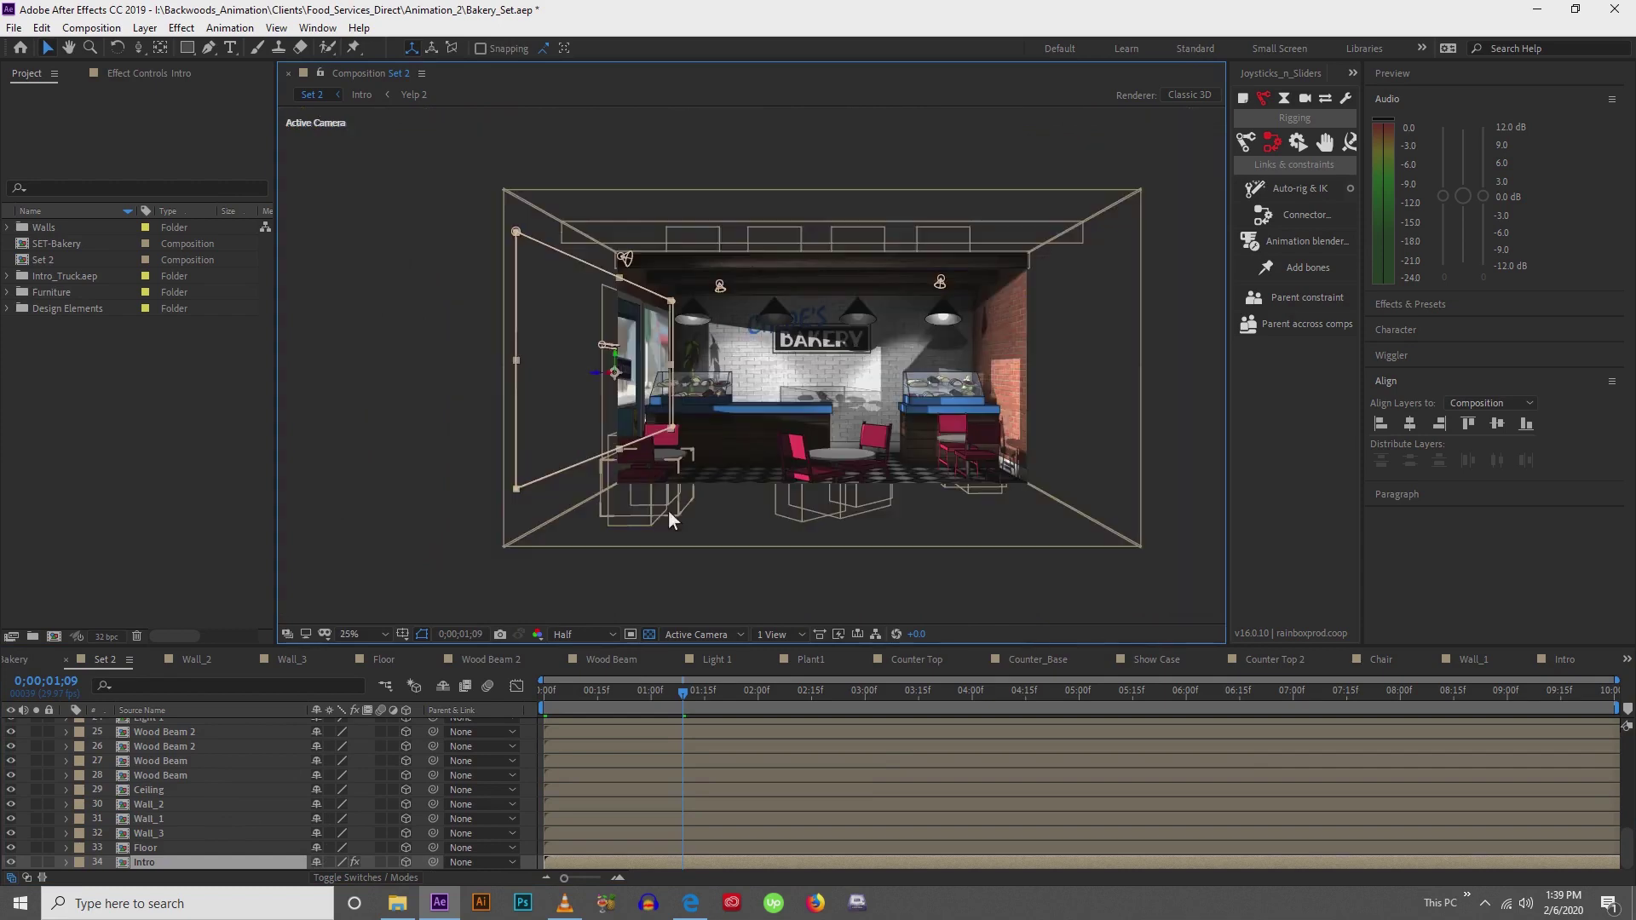
click(477, 518)
key(period)
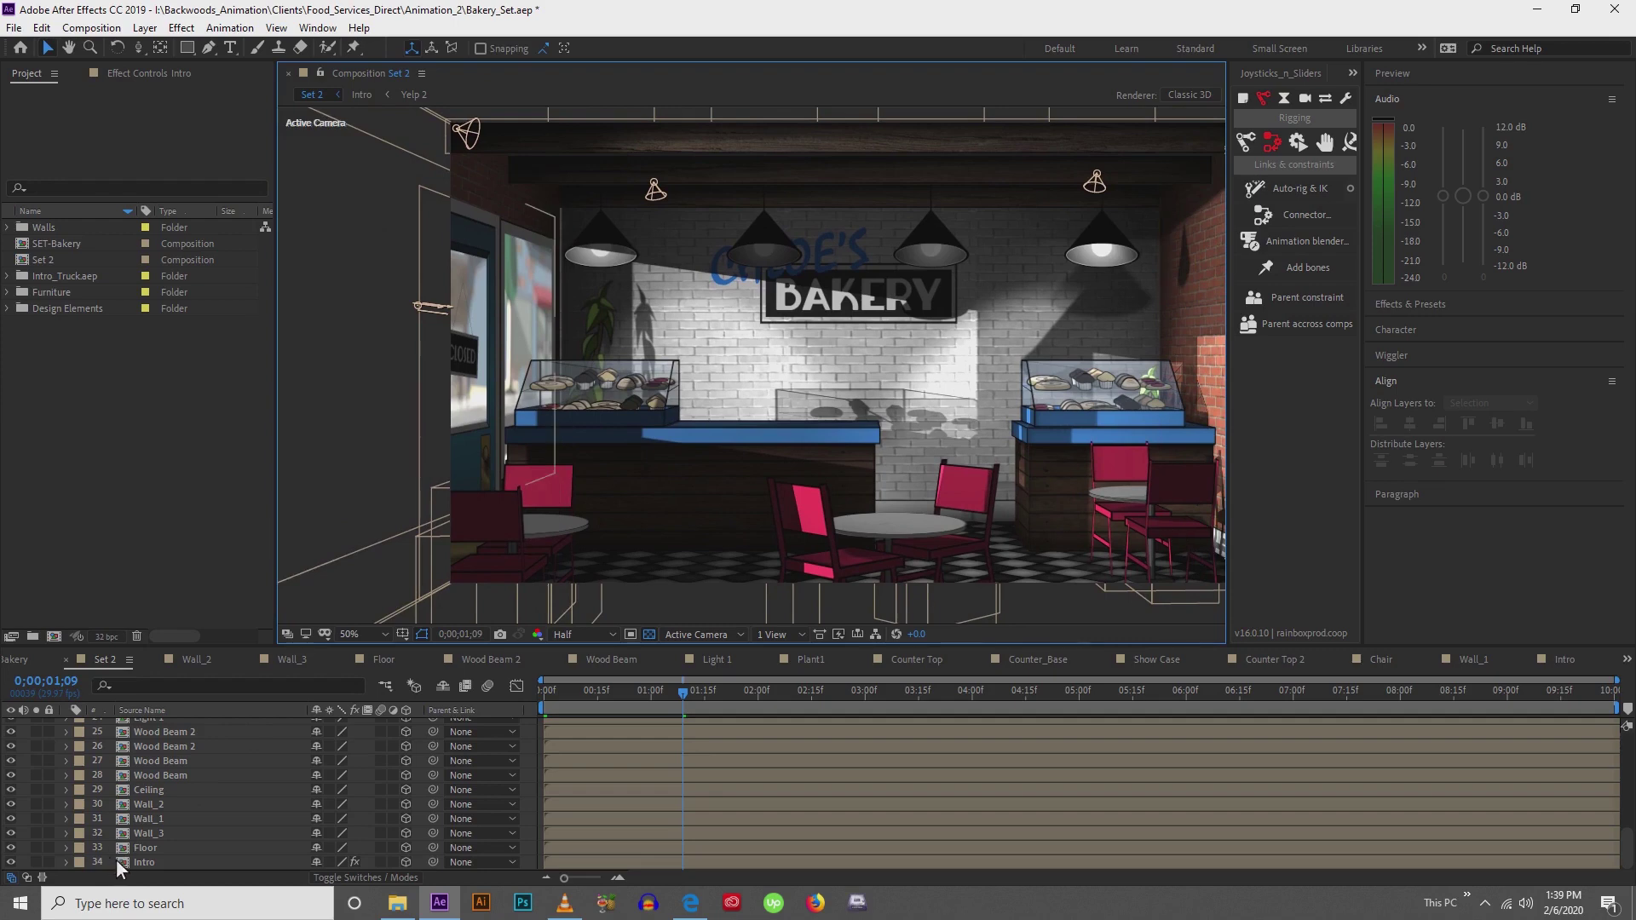
click(154, 867)
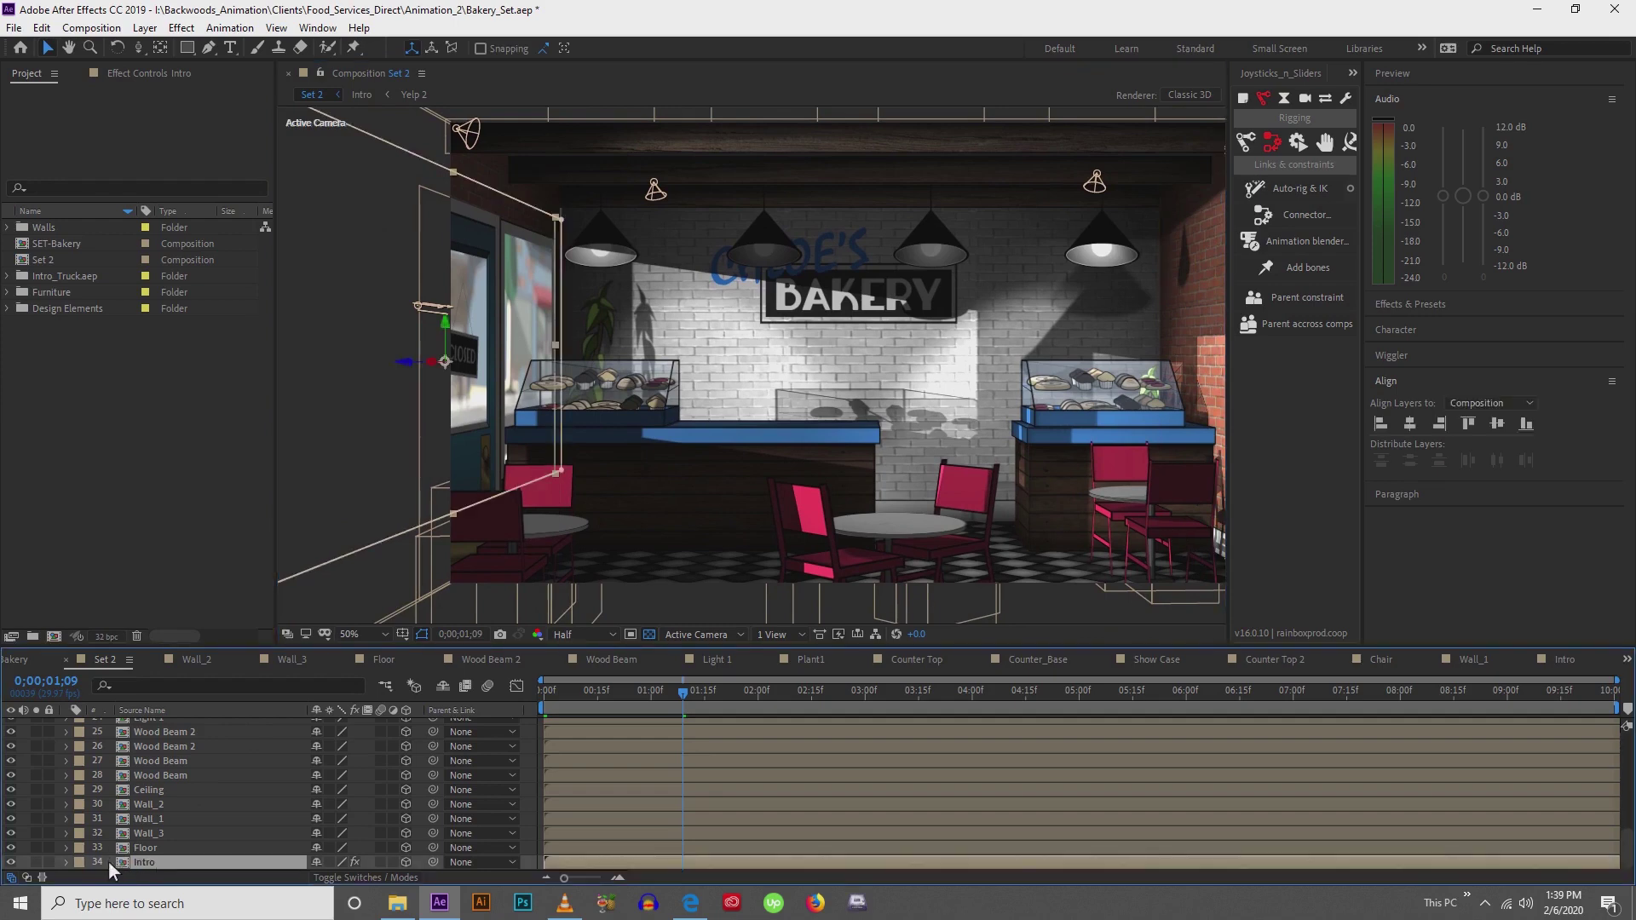
click(65, 862)
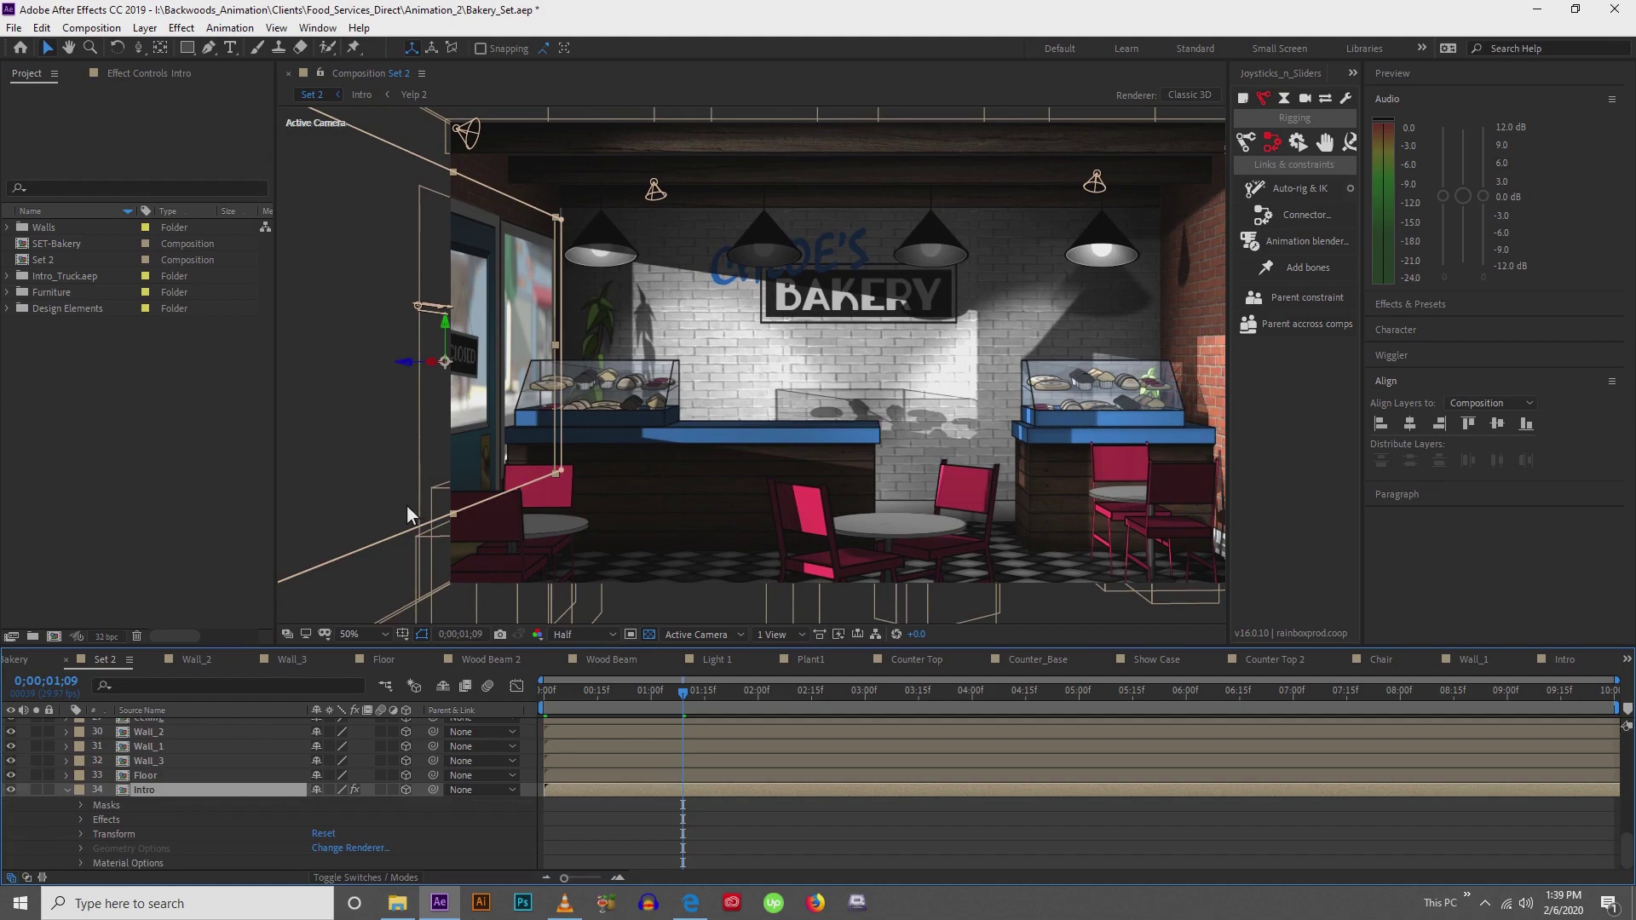
click(81, 863)
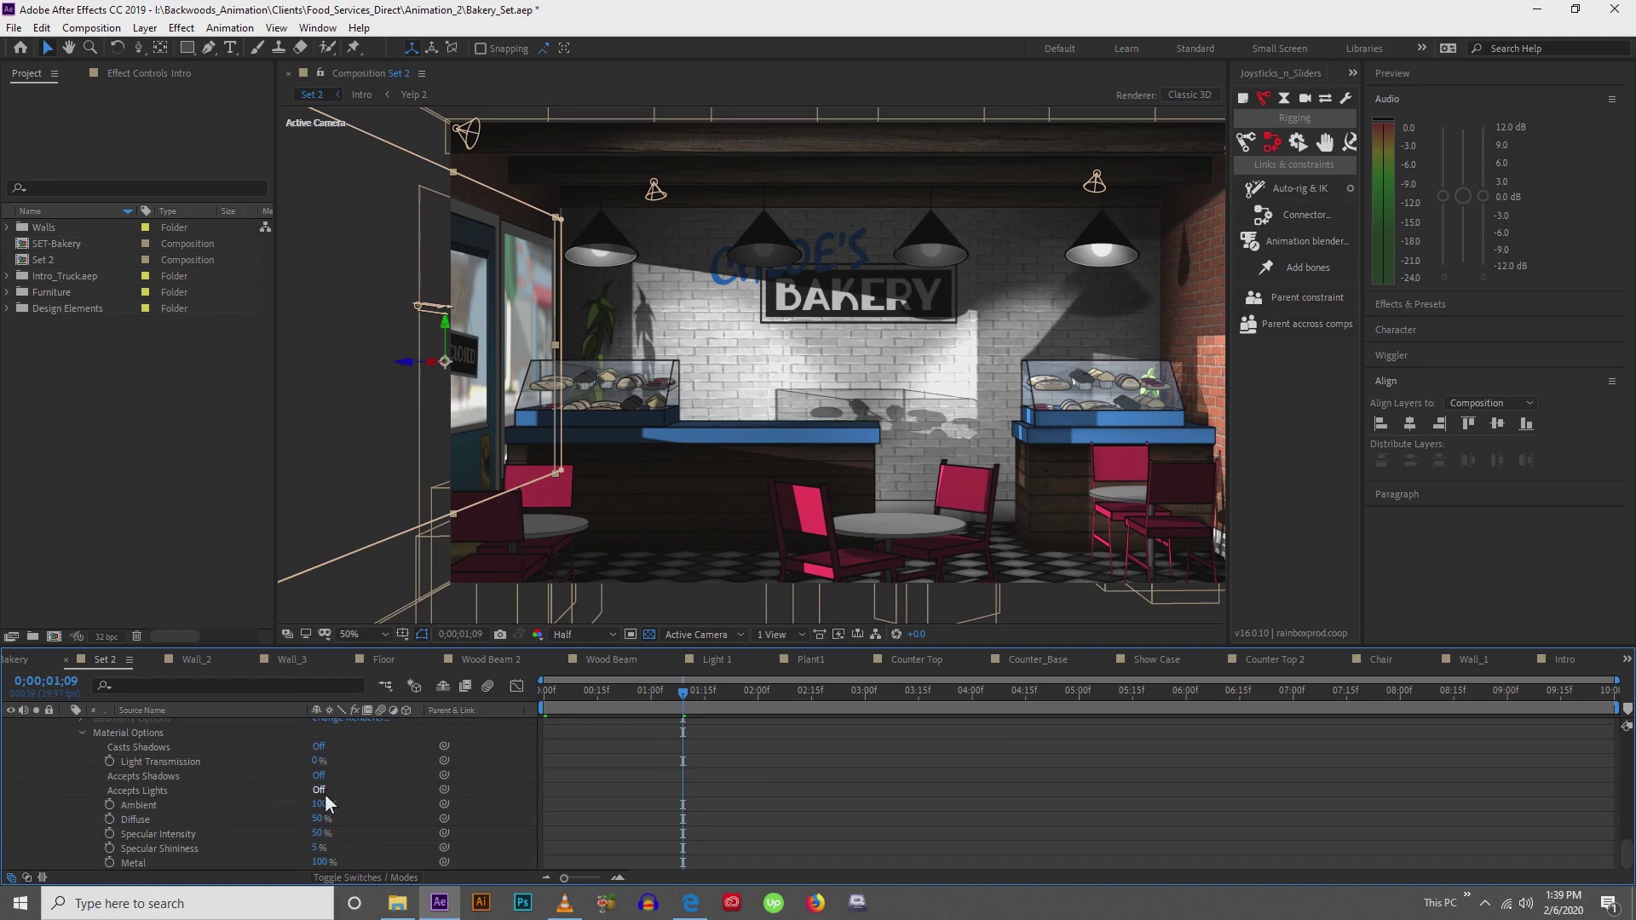
scroll(88, 792, up, 3)
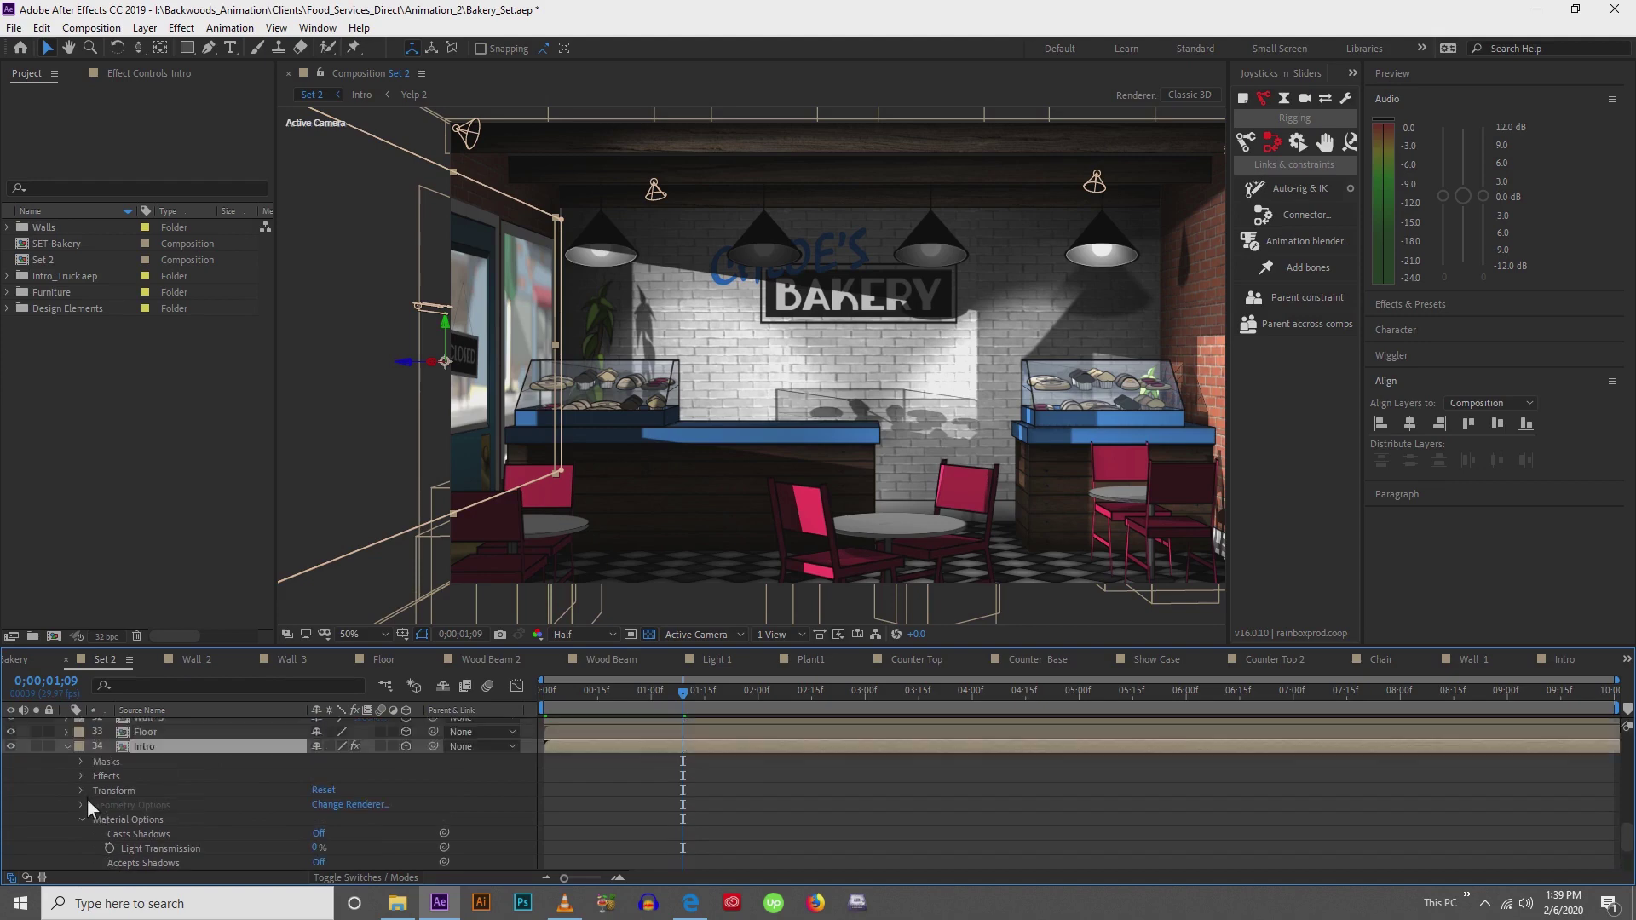
click(82, 820)
click(67, 746)
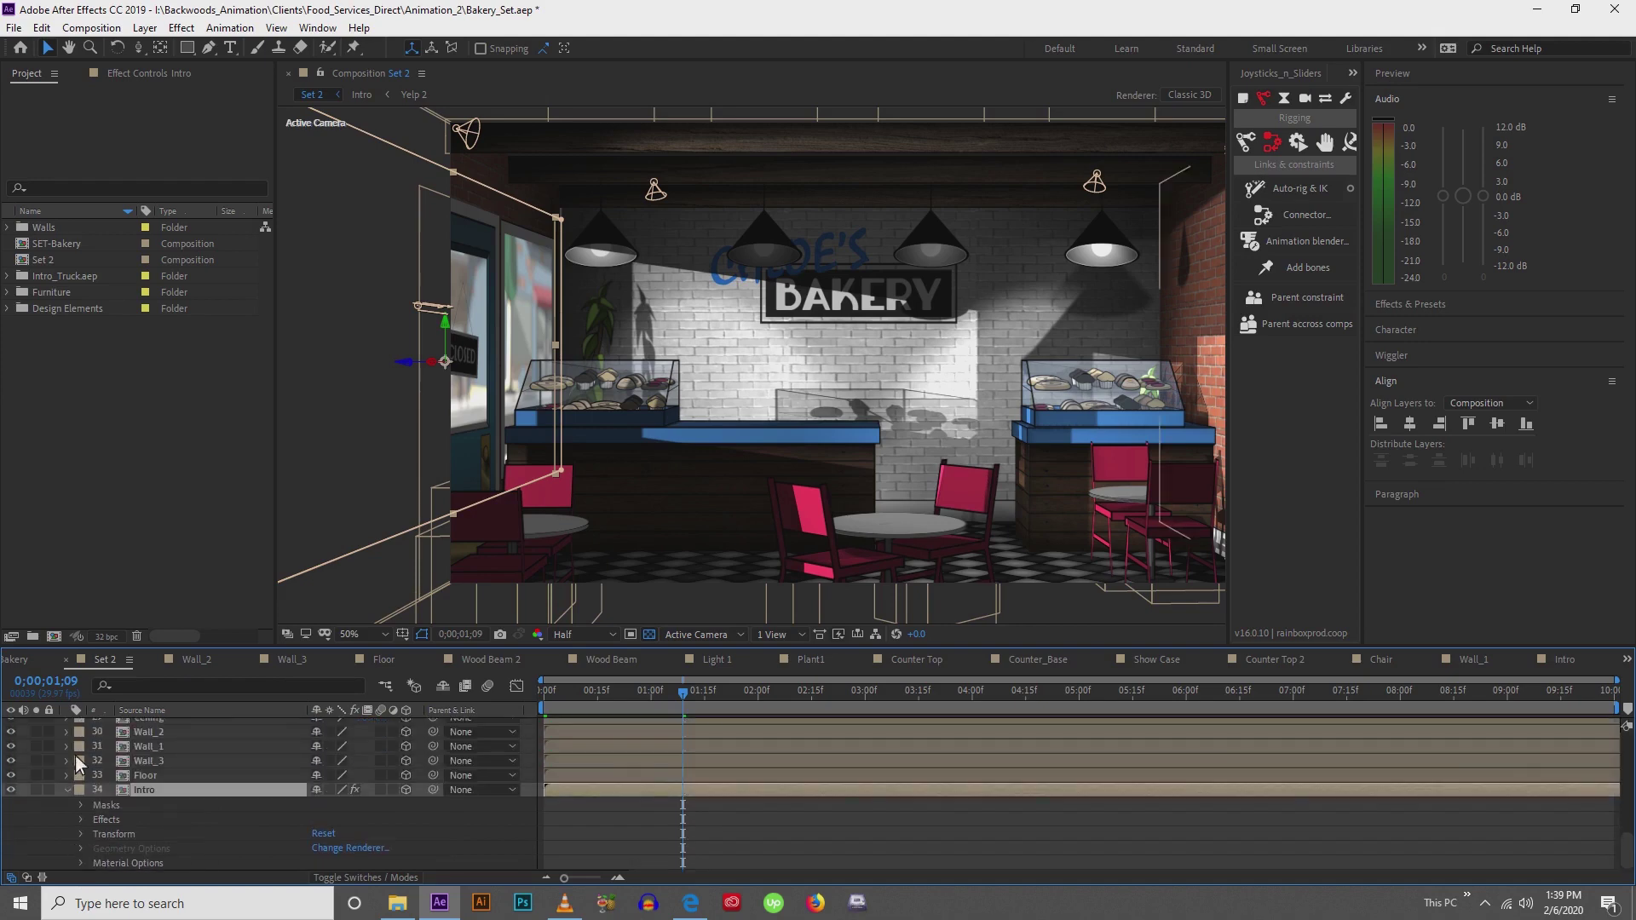
scroll(80, 811, up, 2)
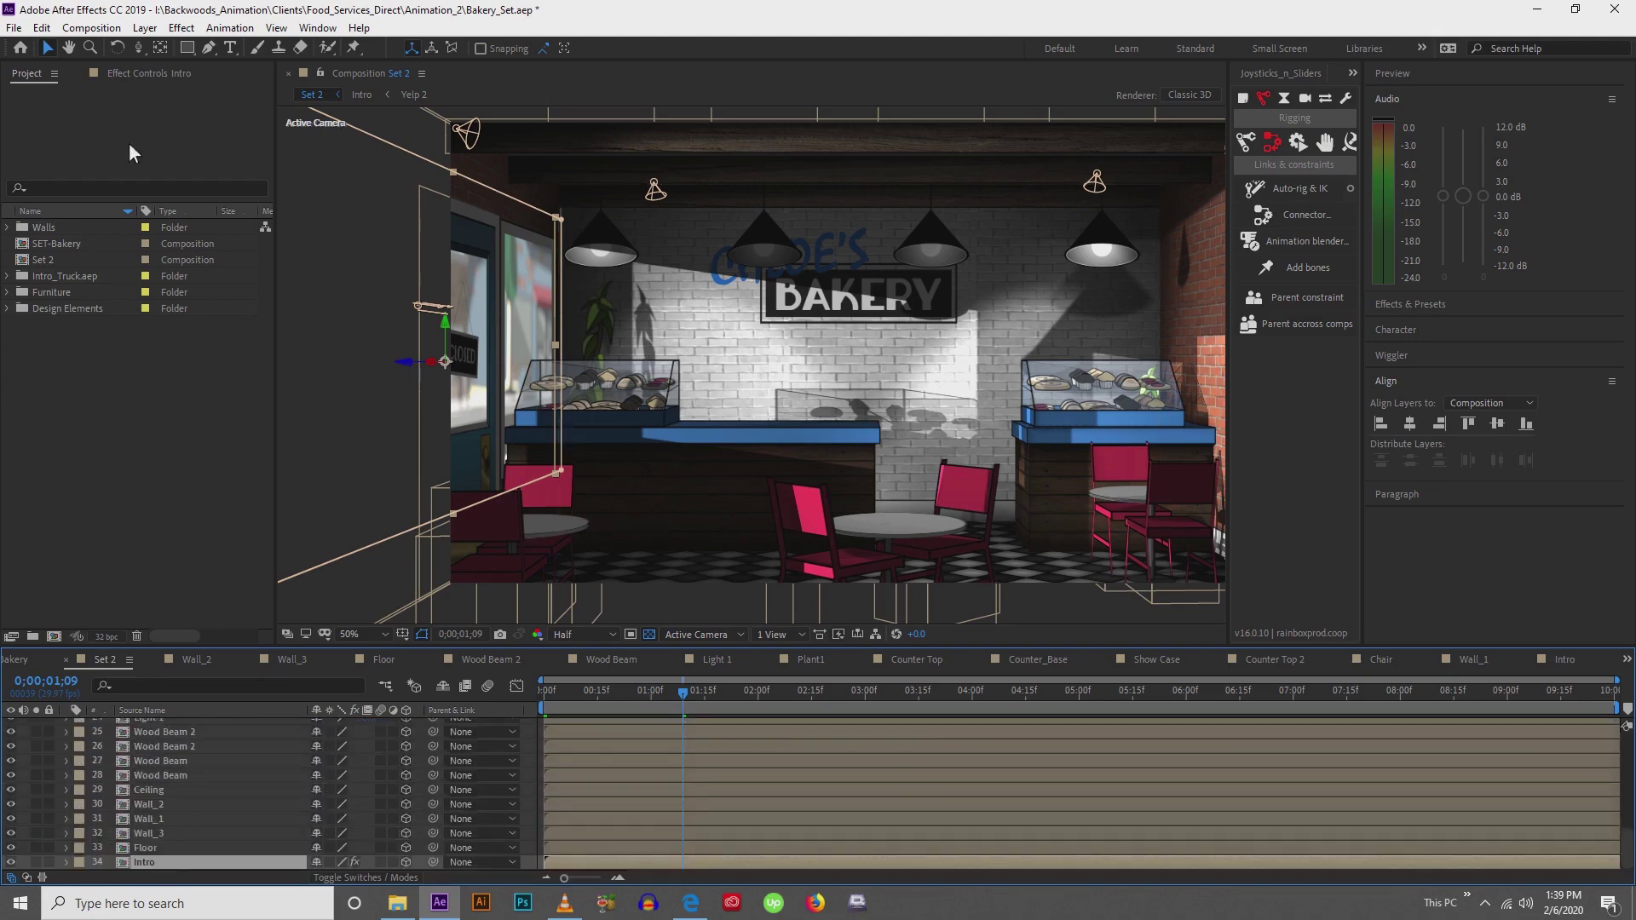
click(128, 73)
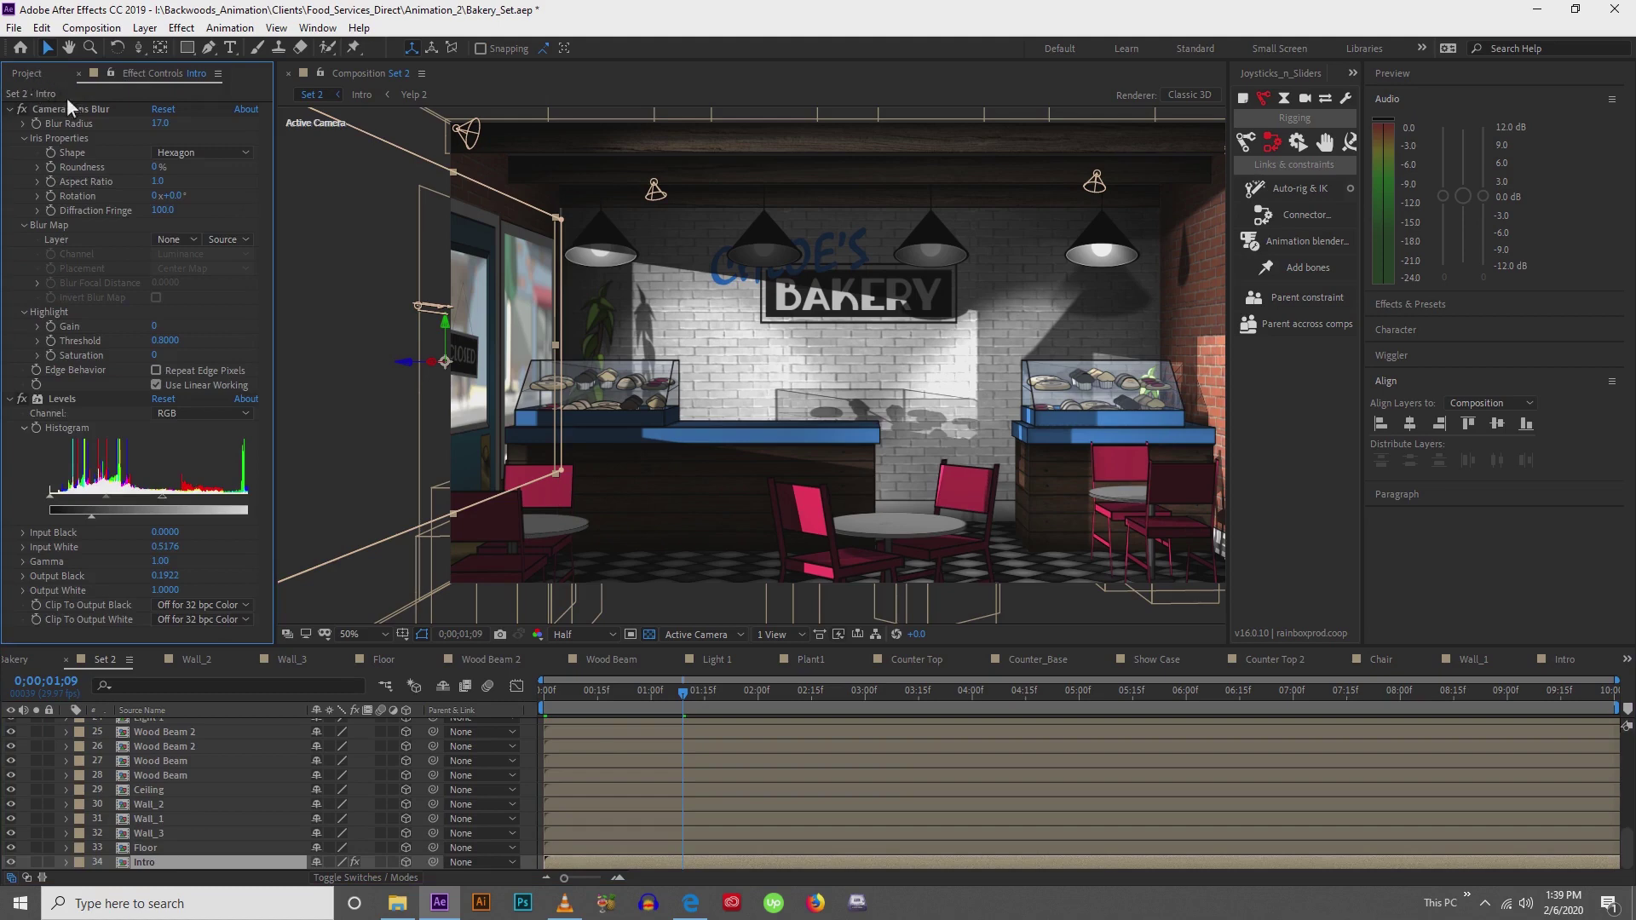
click(10, 109)
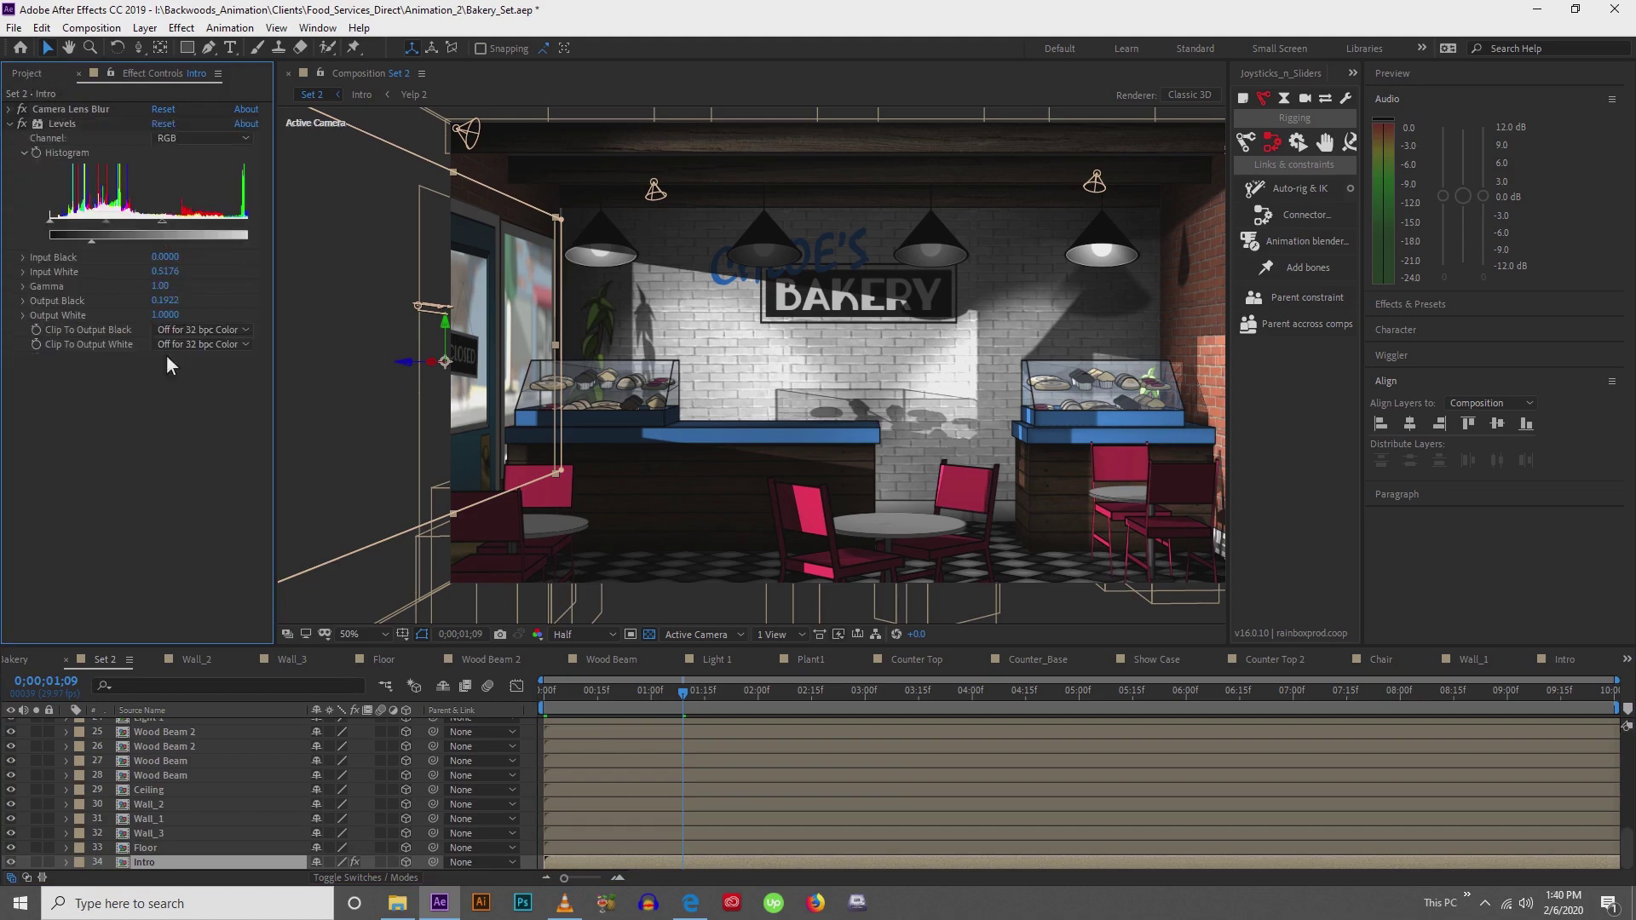
click(10, 124)
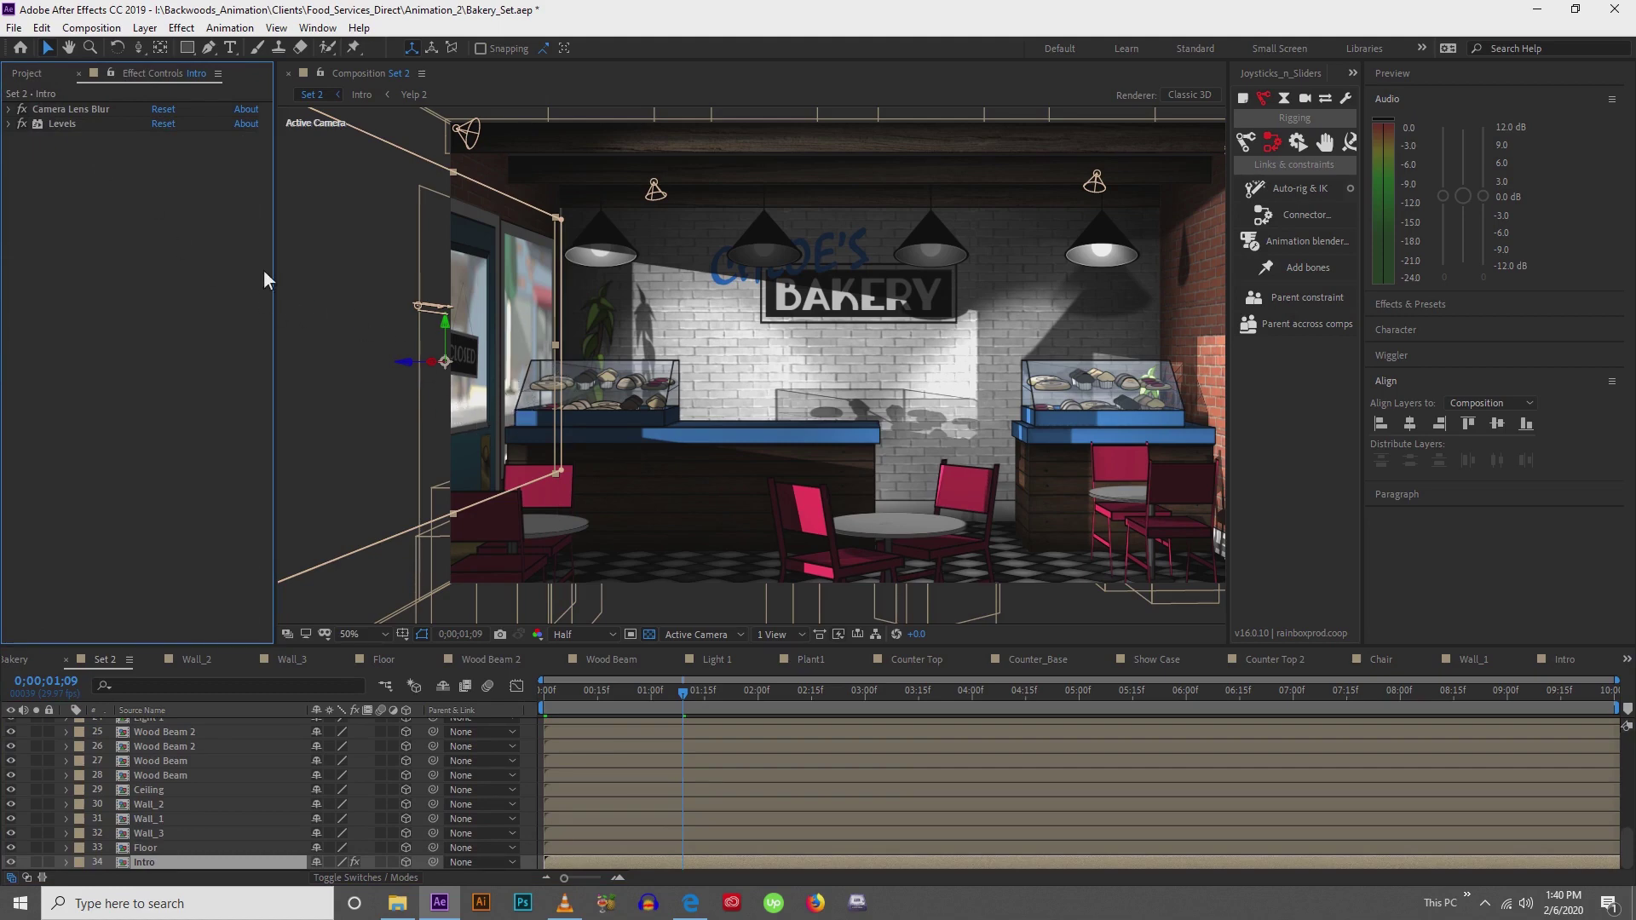
click(71, 111)
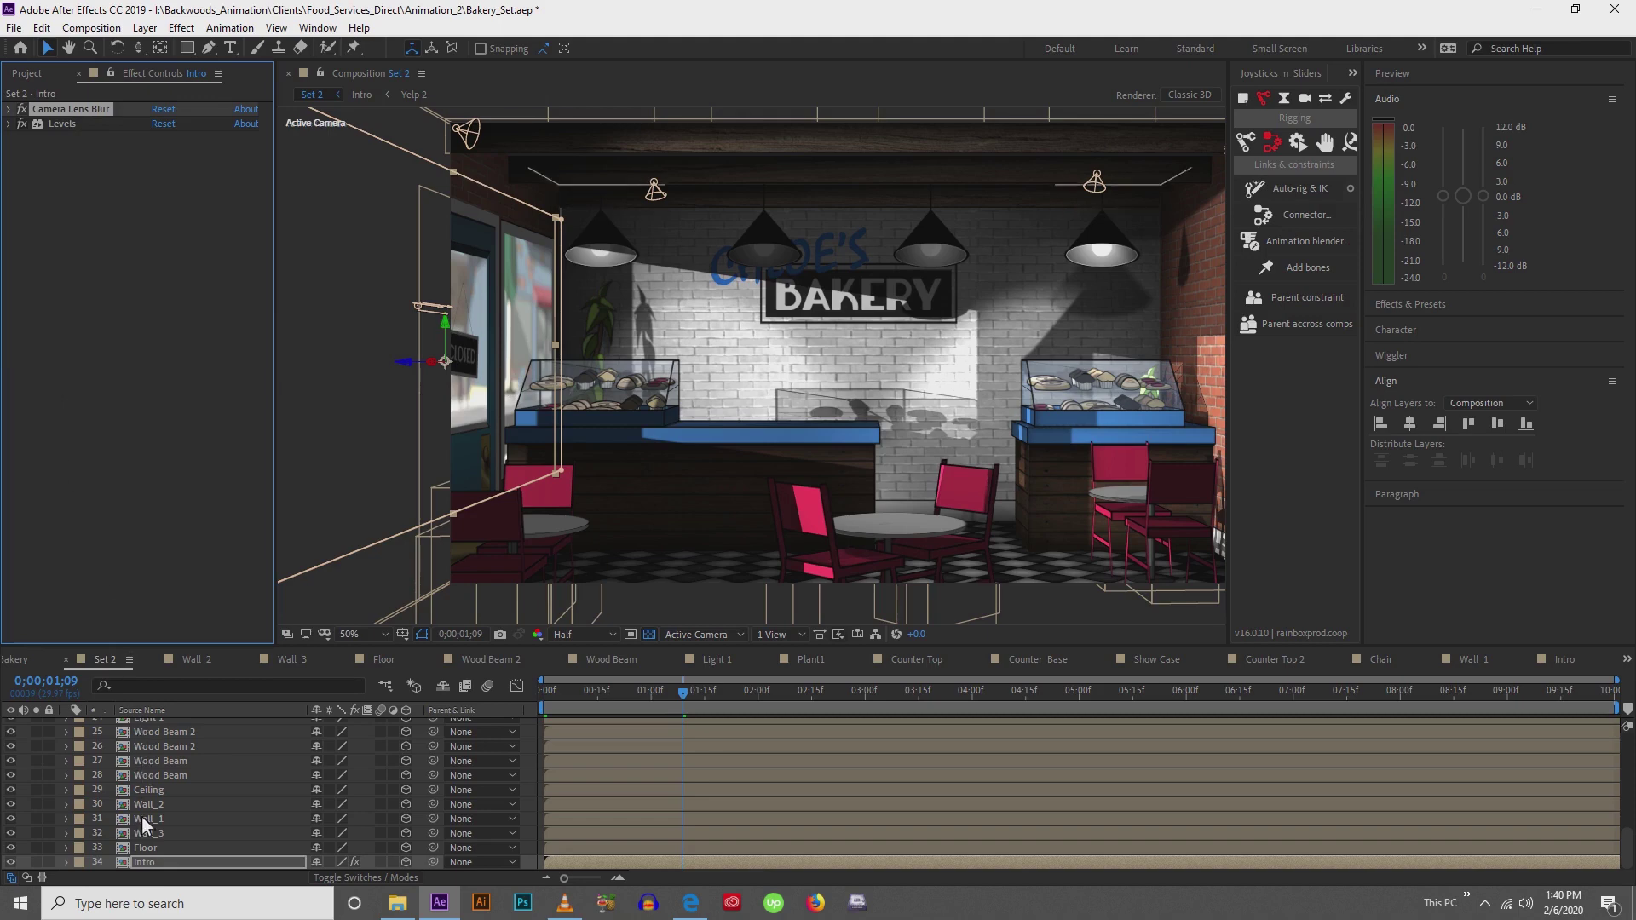
click(151, 862)
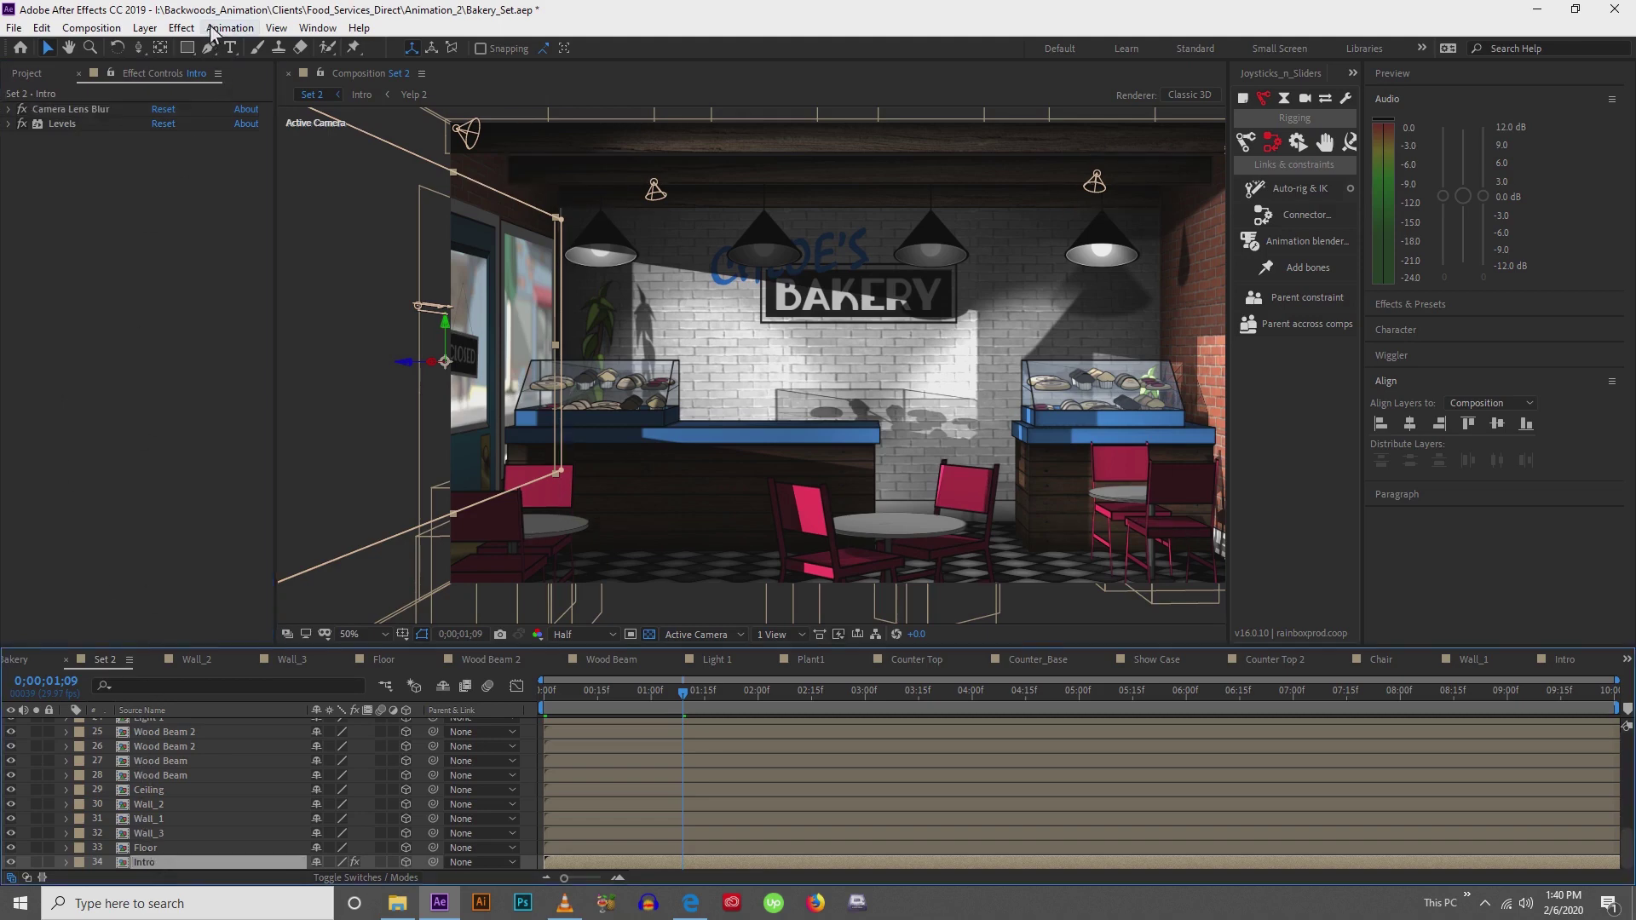
click(182, 28)
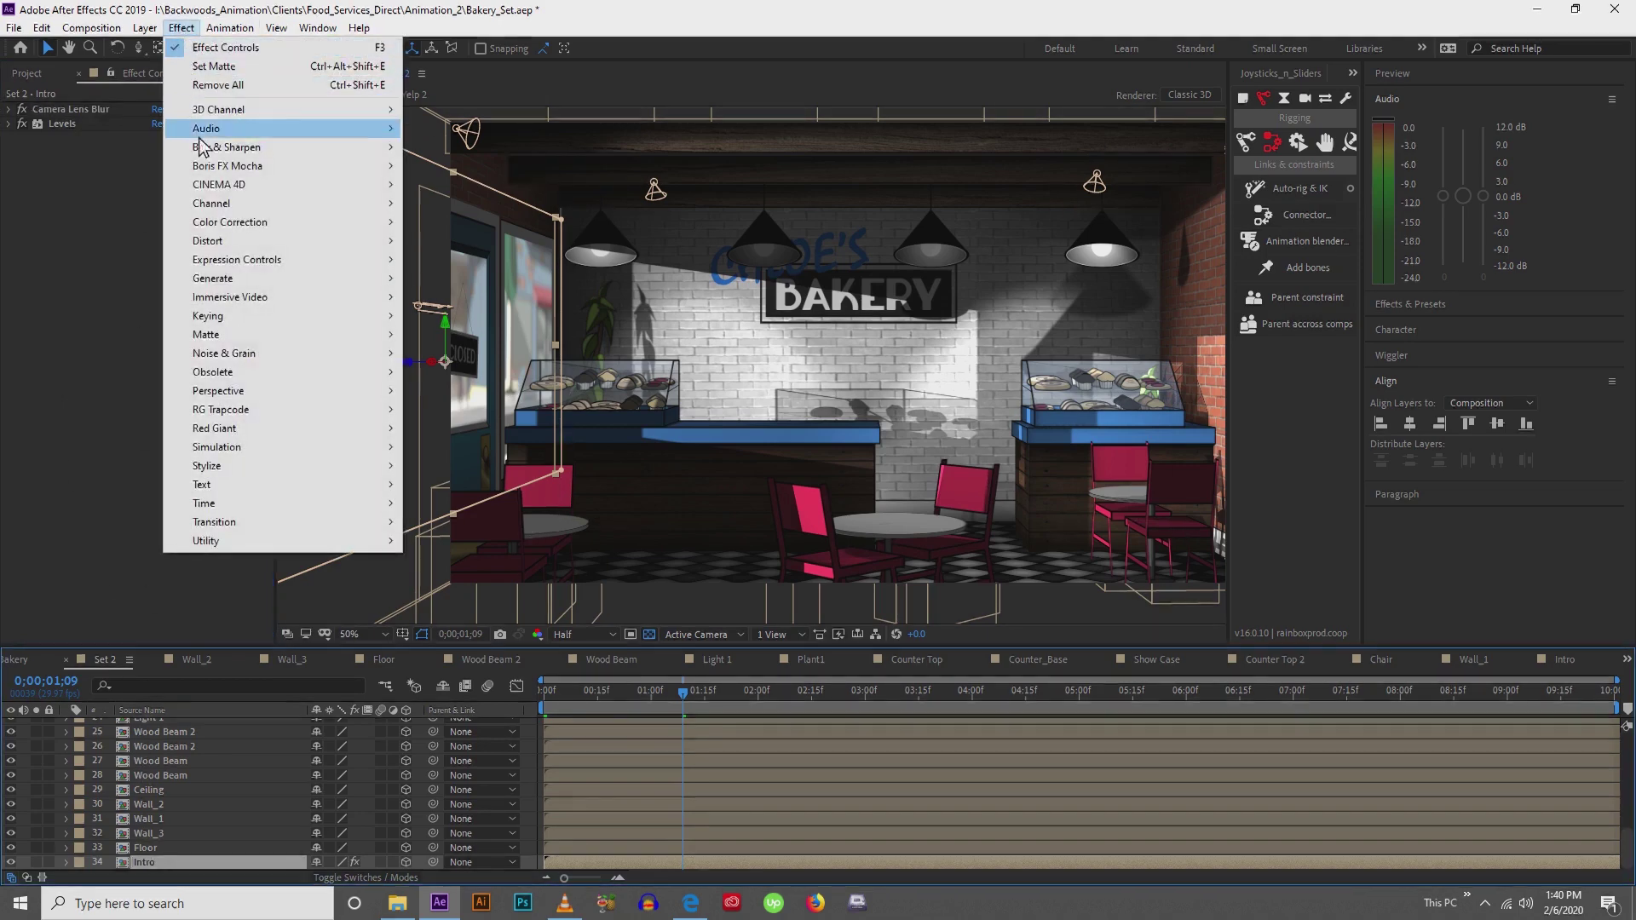
mouse_move(242, 228)
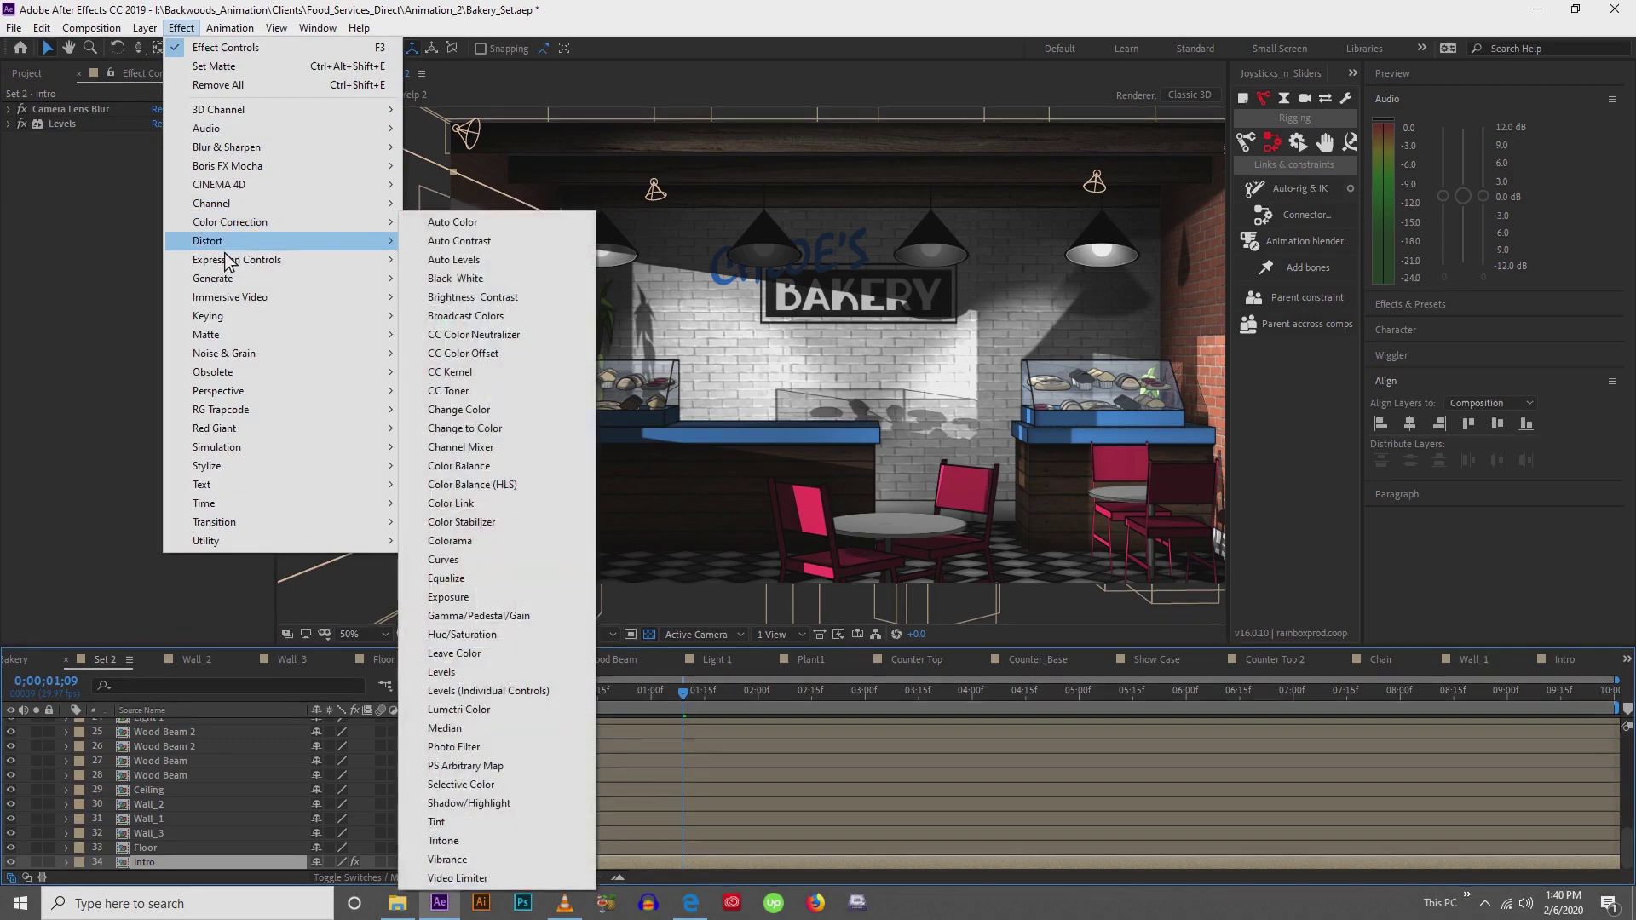
mouse_move(339, 154)
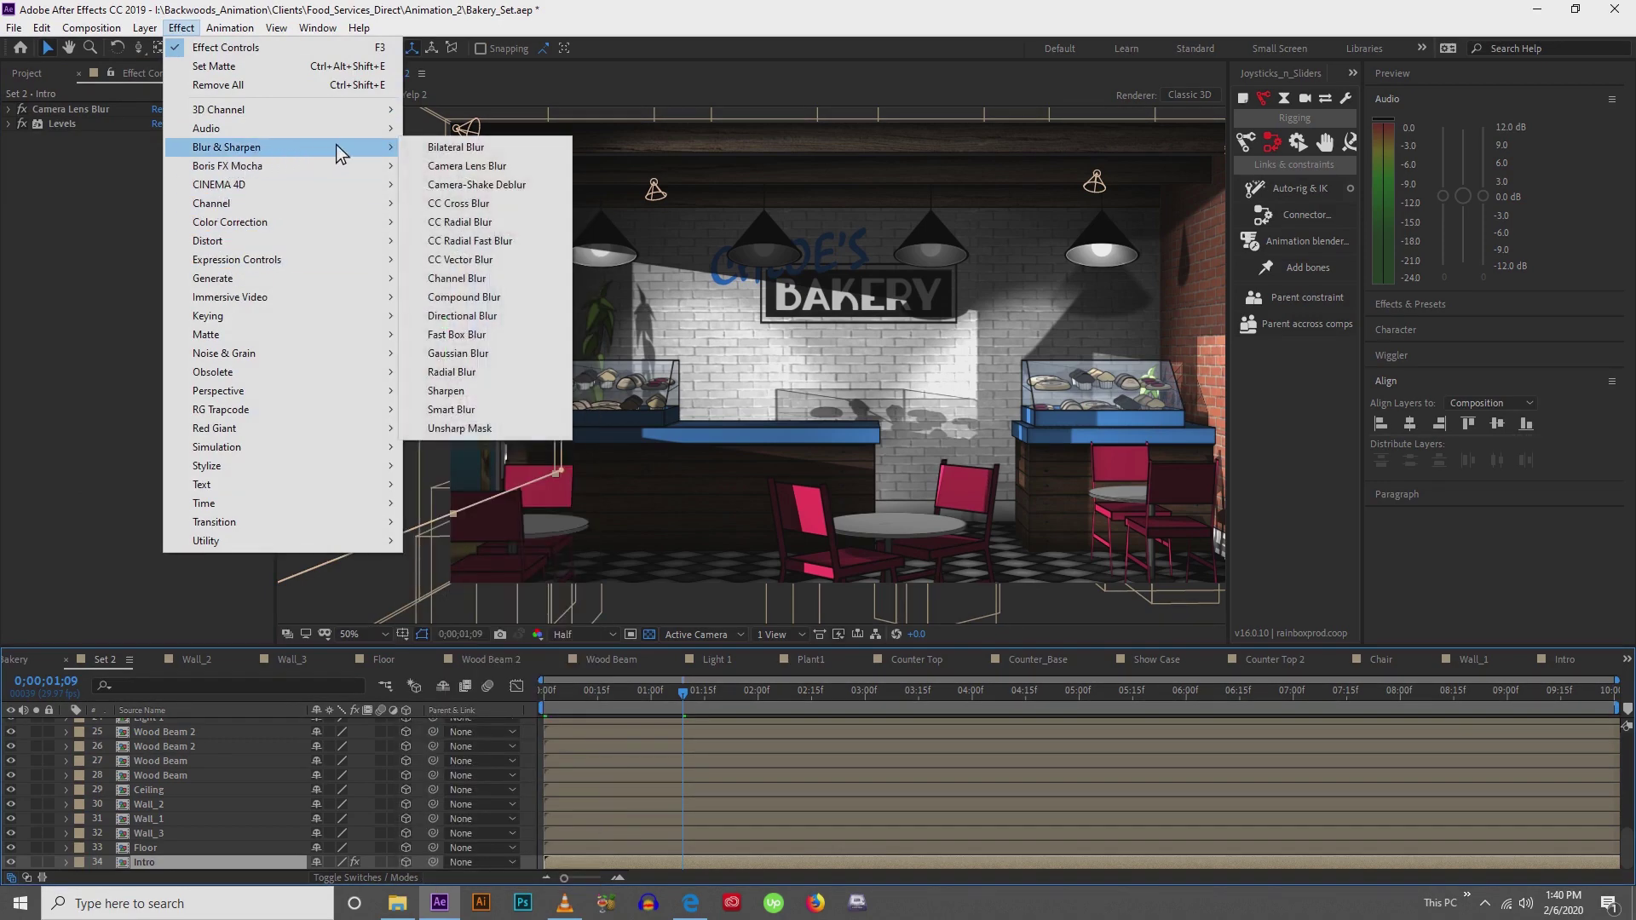
click(454, 168)
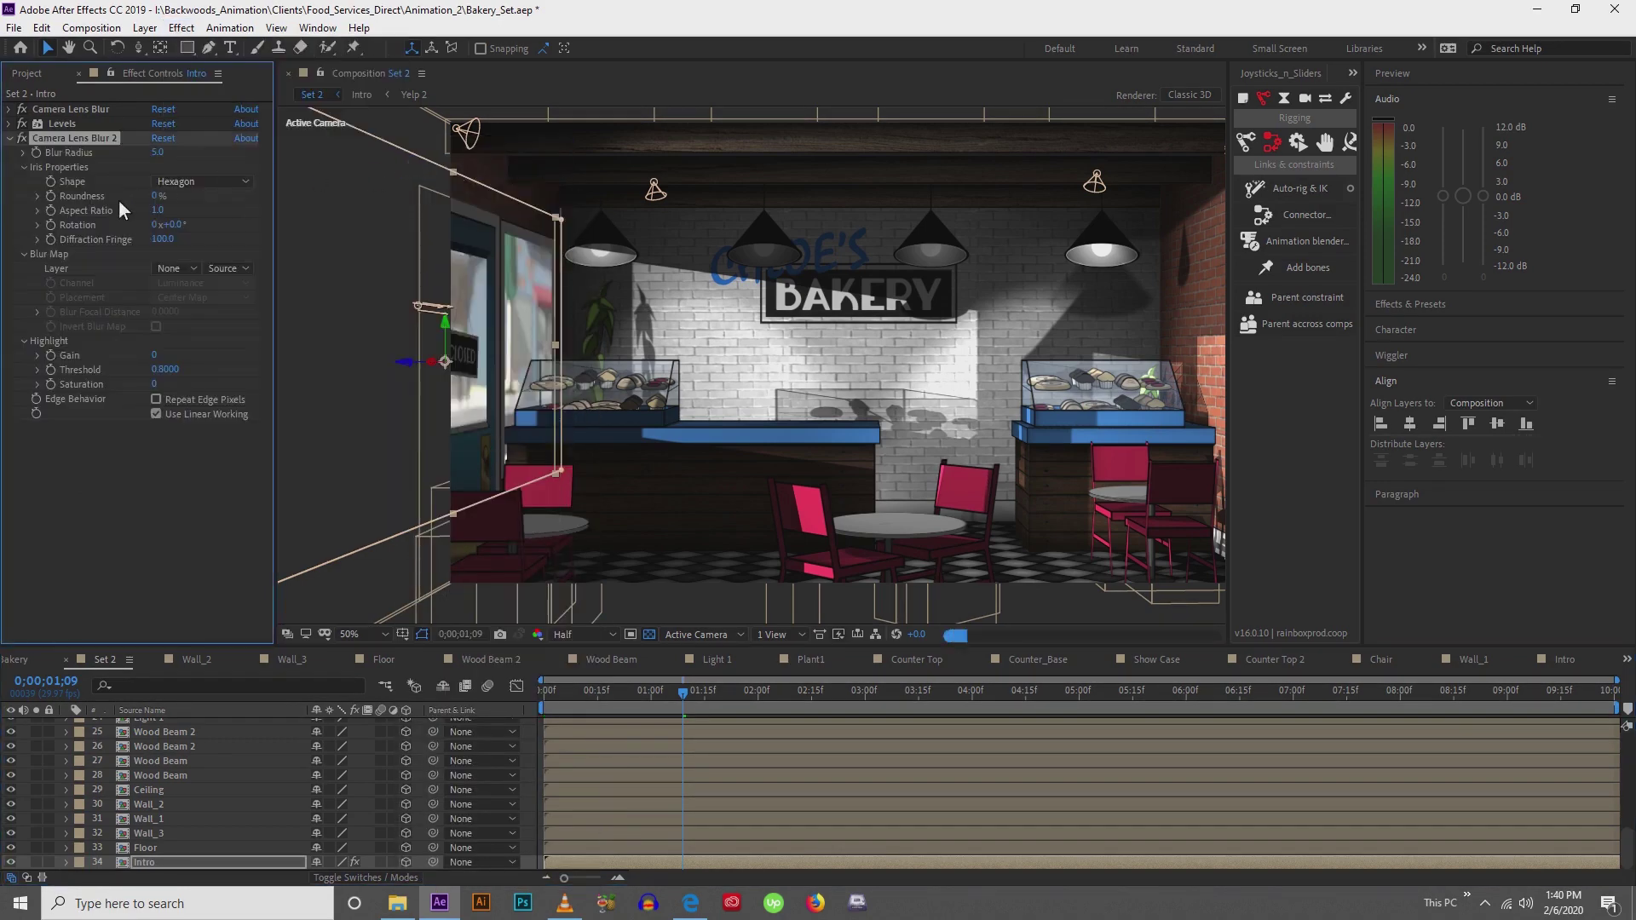
key(Delete)
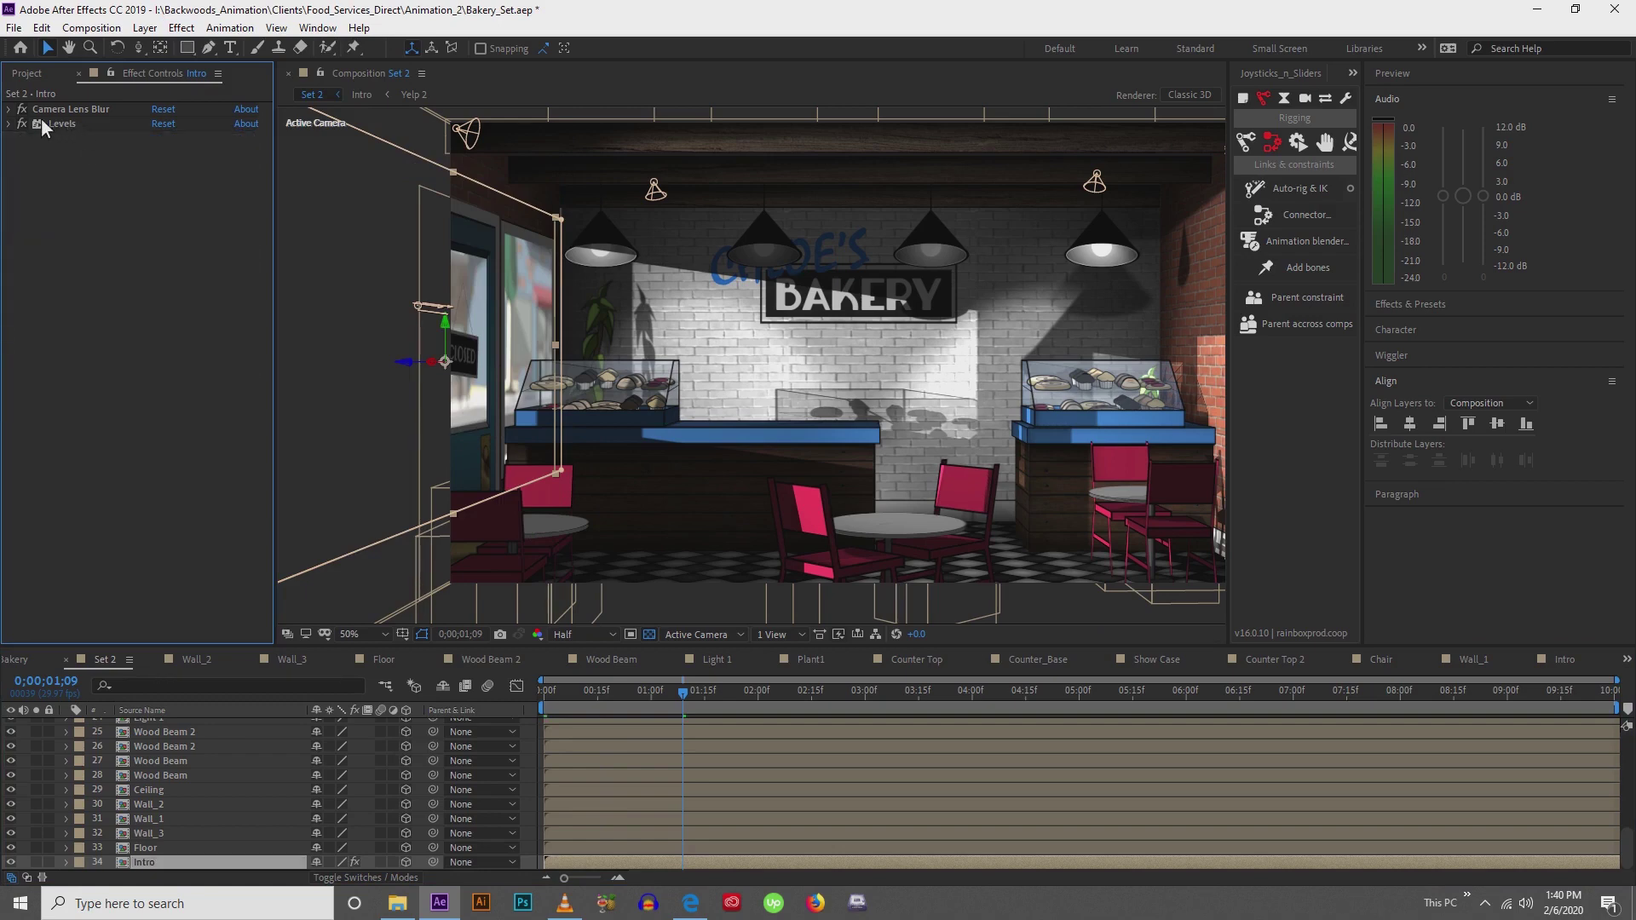
click(10, 110)
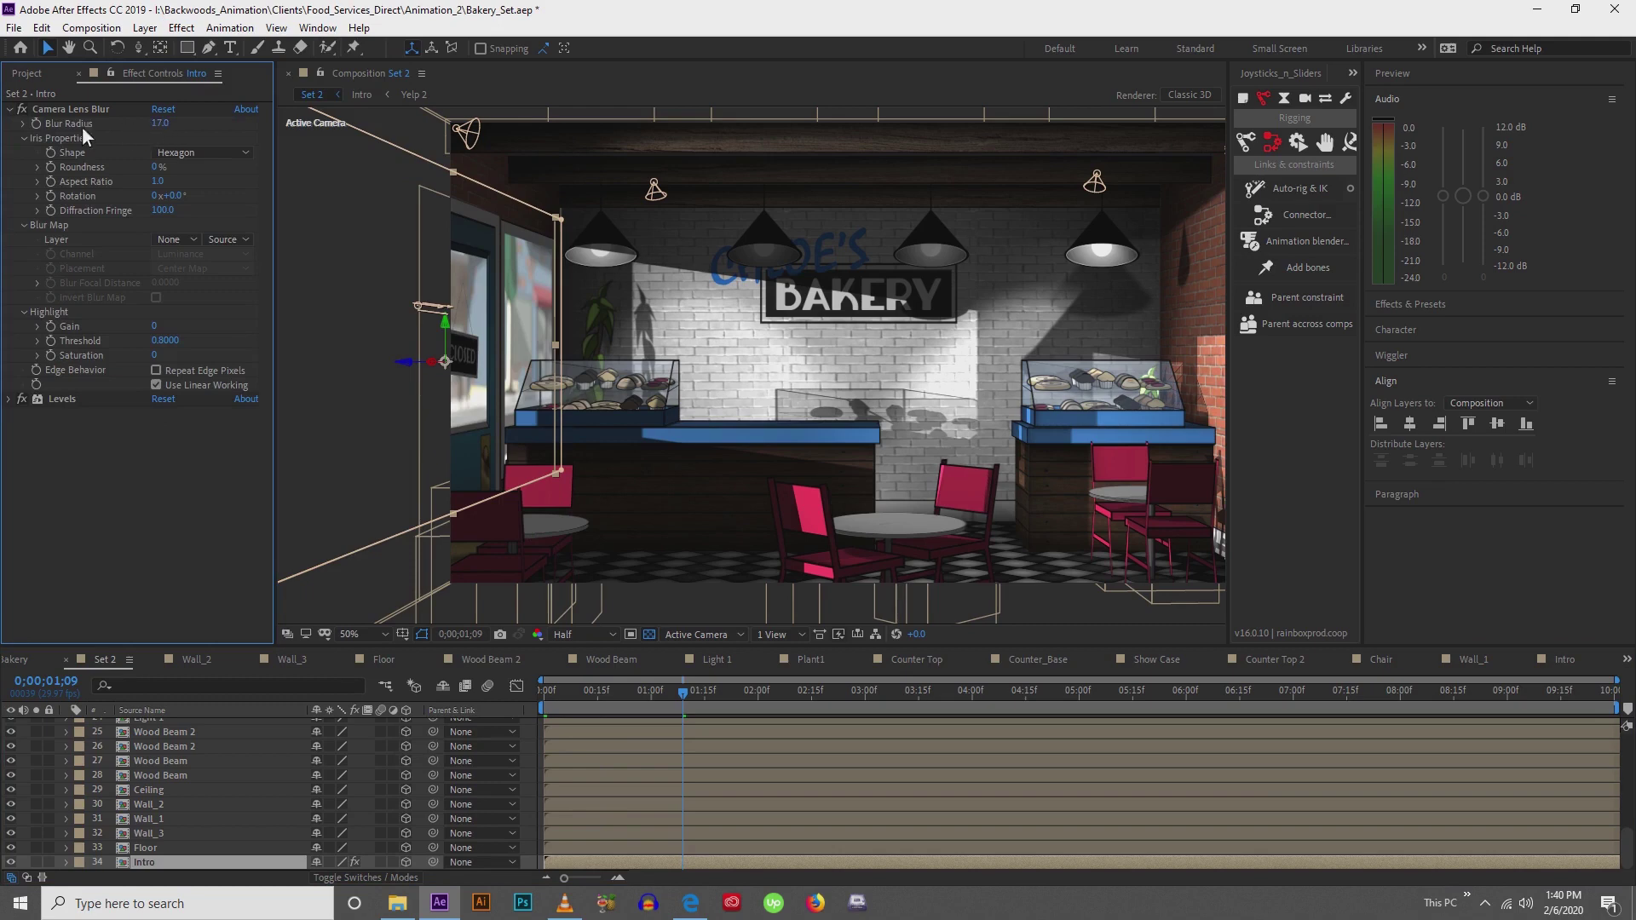
click(10, 110)
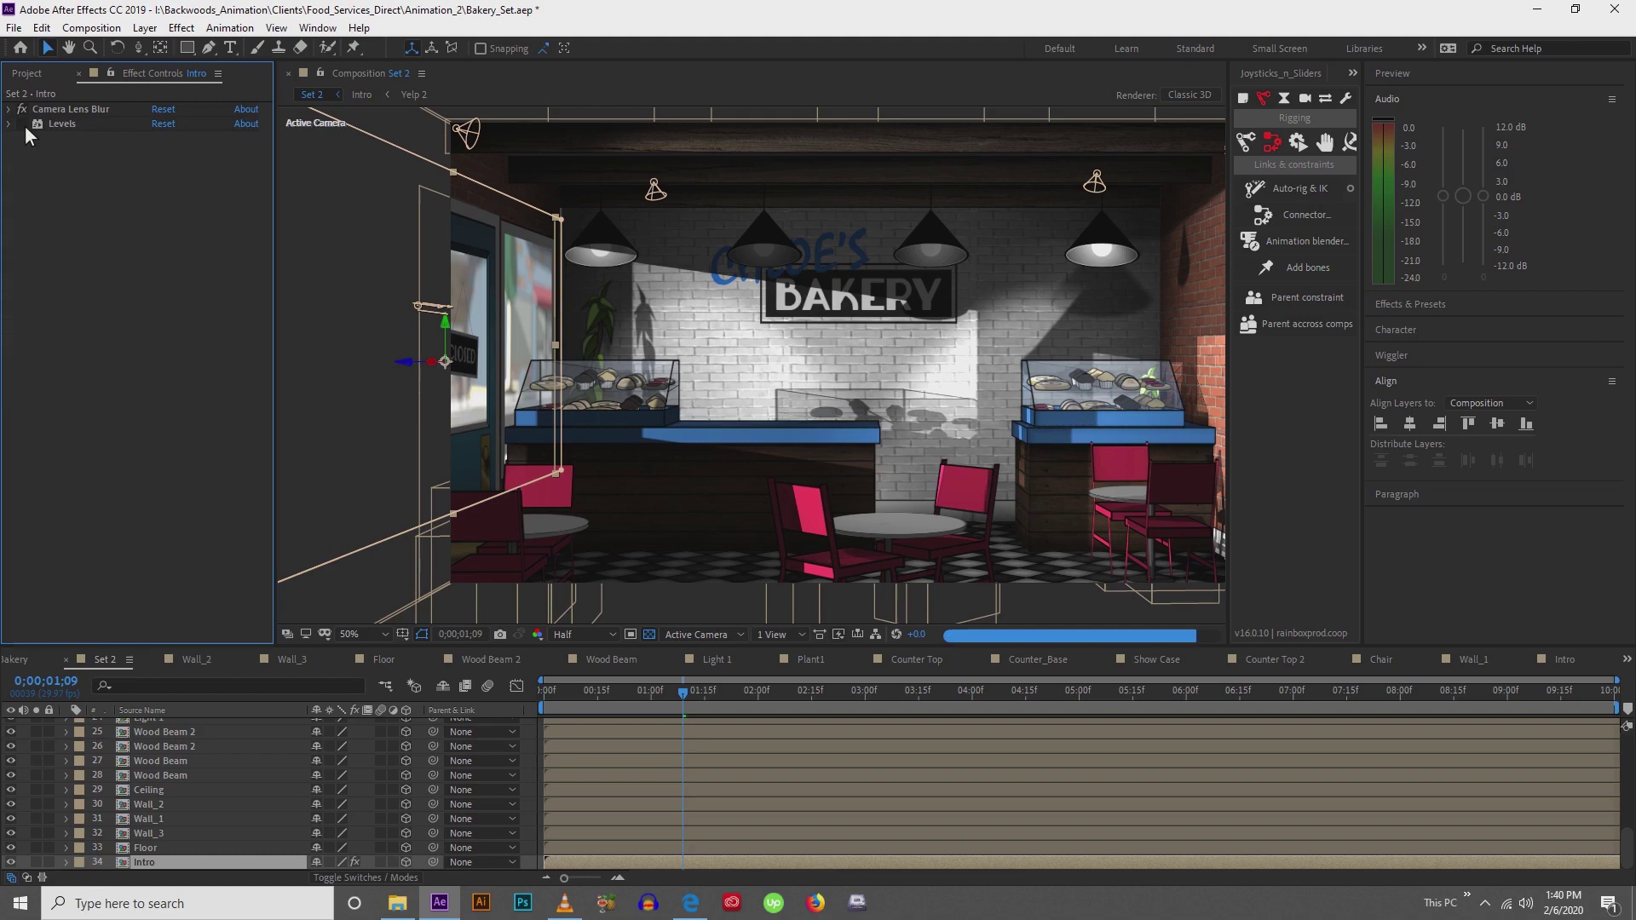
click(10, 125)
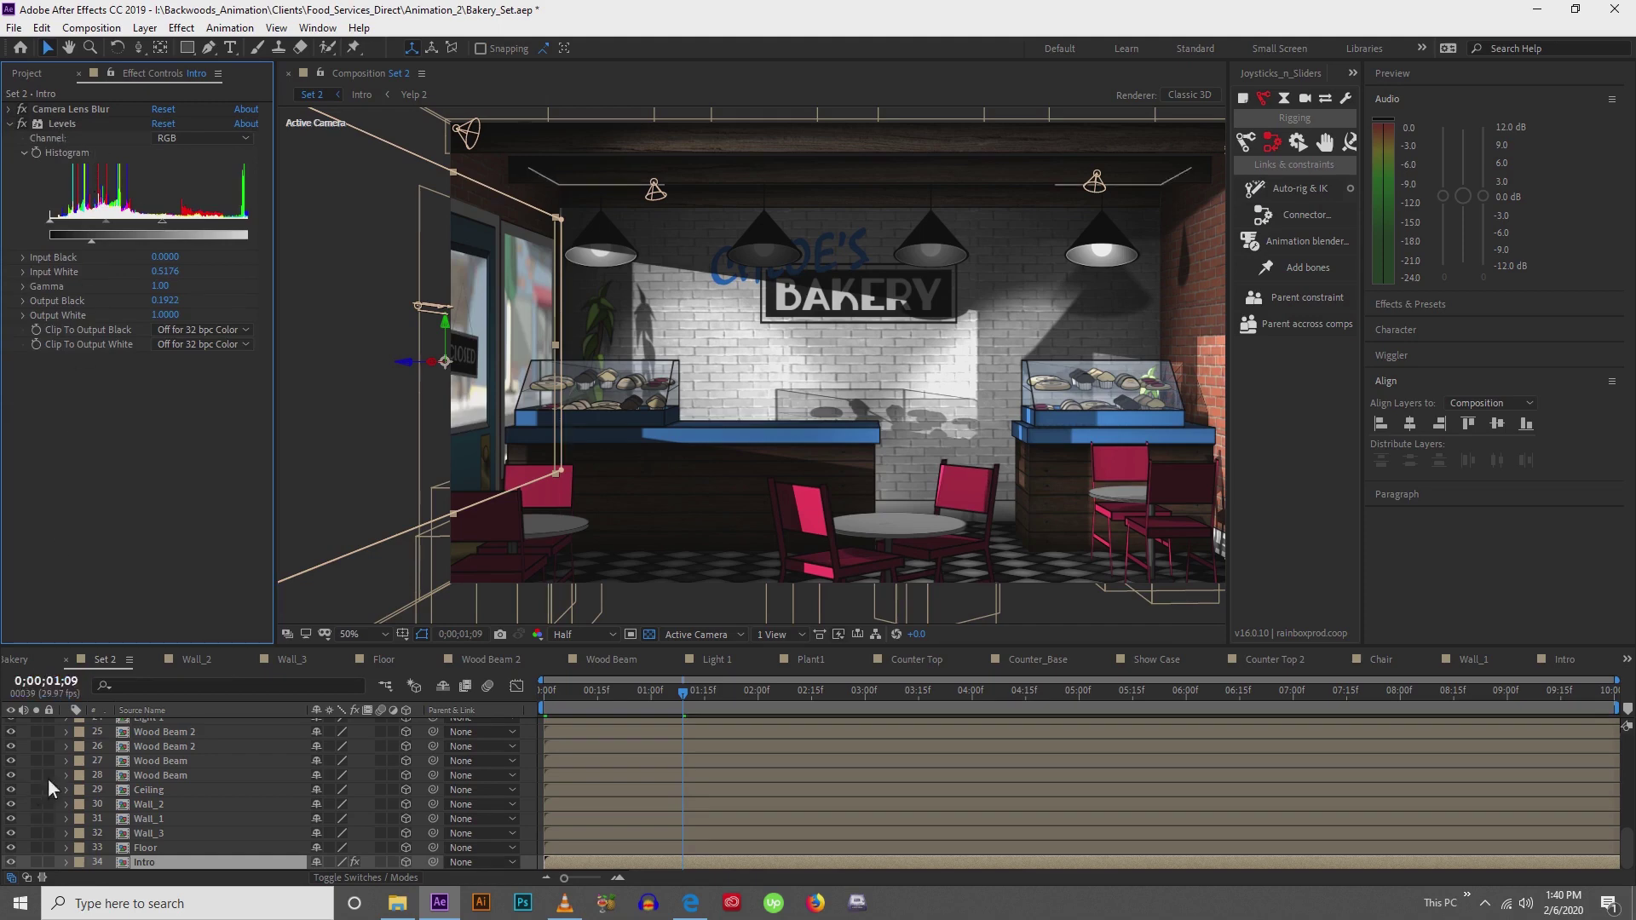
click(181, 28)
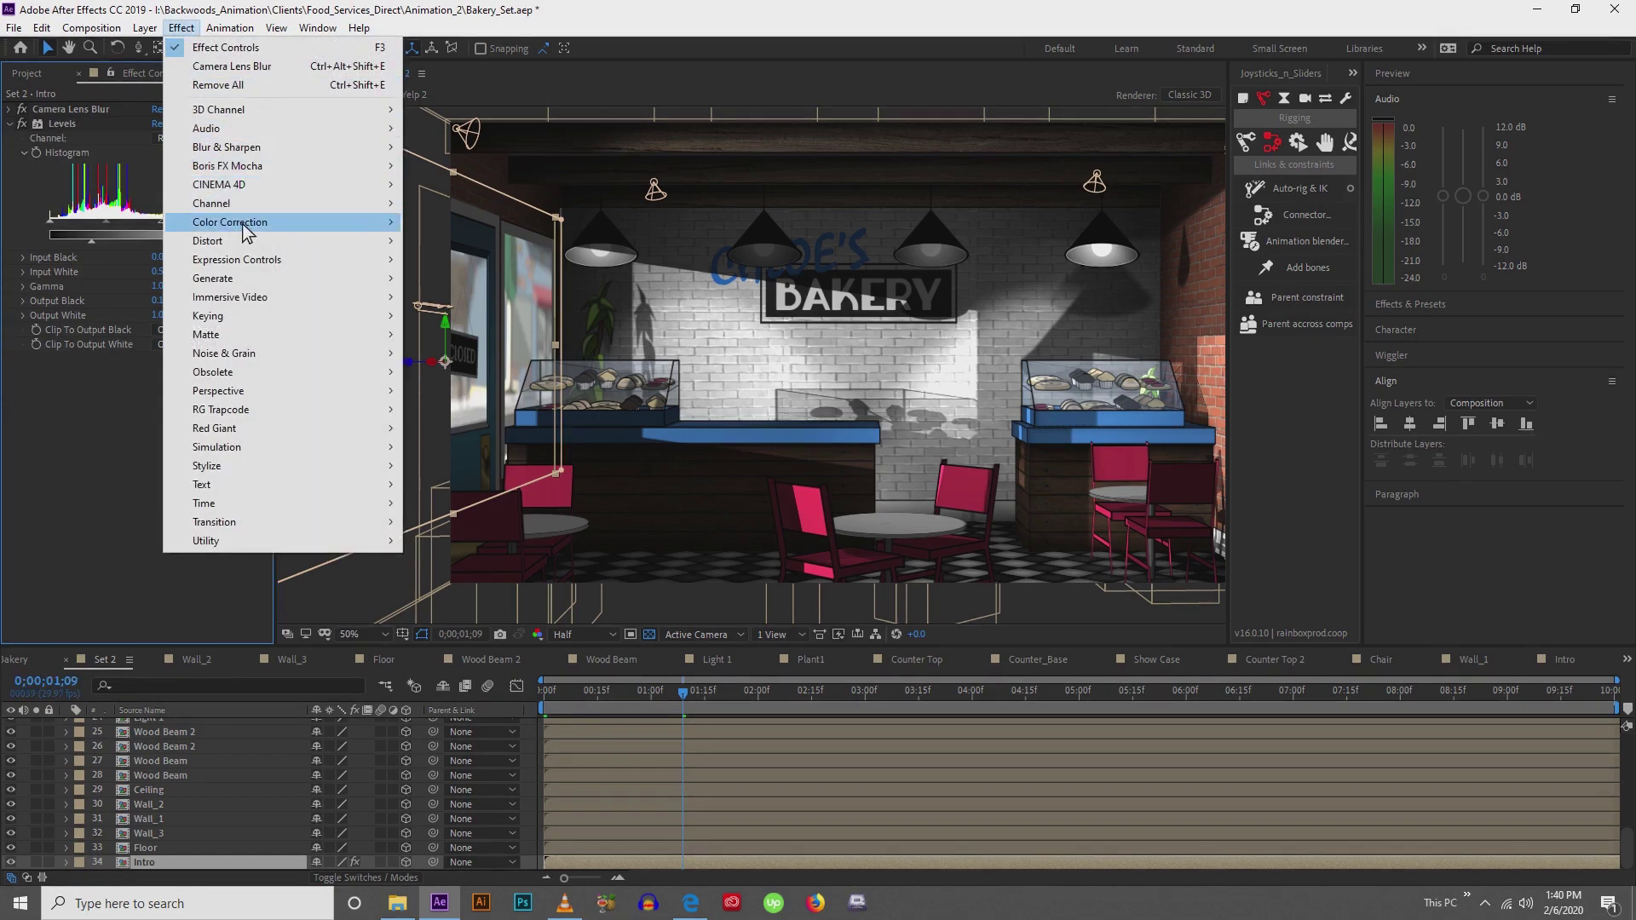
Close the effects list and set the Levels Input White to 0.6902
mouse_move(345, 222)
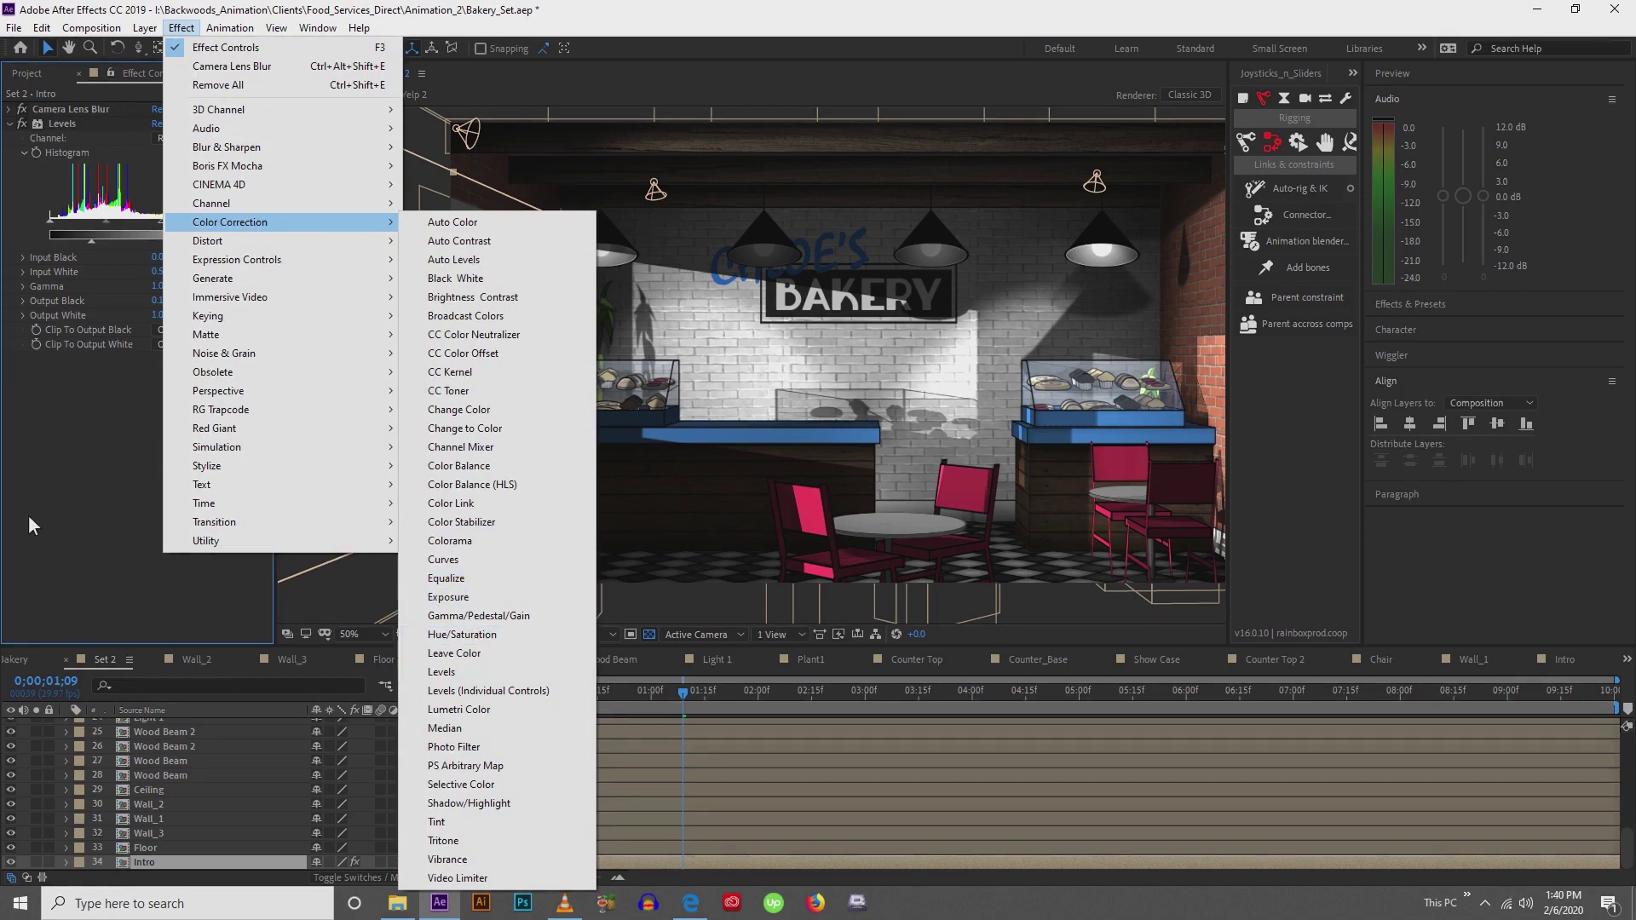
click(468, 673)
drag(165, 225, 407, 207)
drag(269, 222, 201, 214)
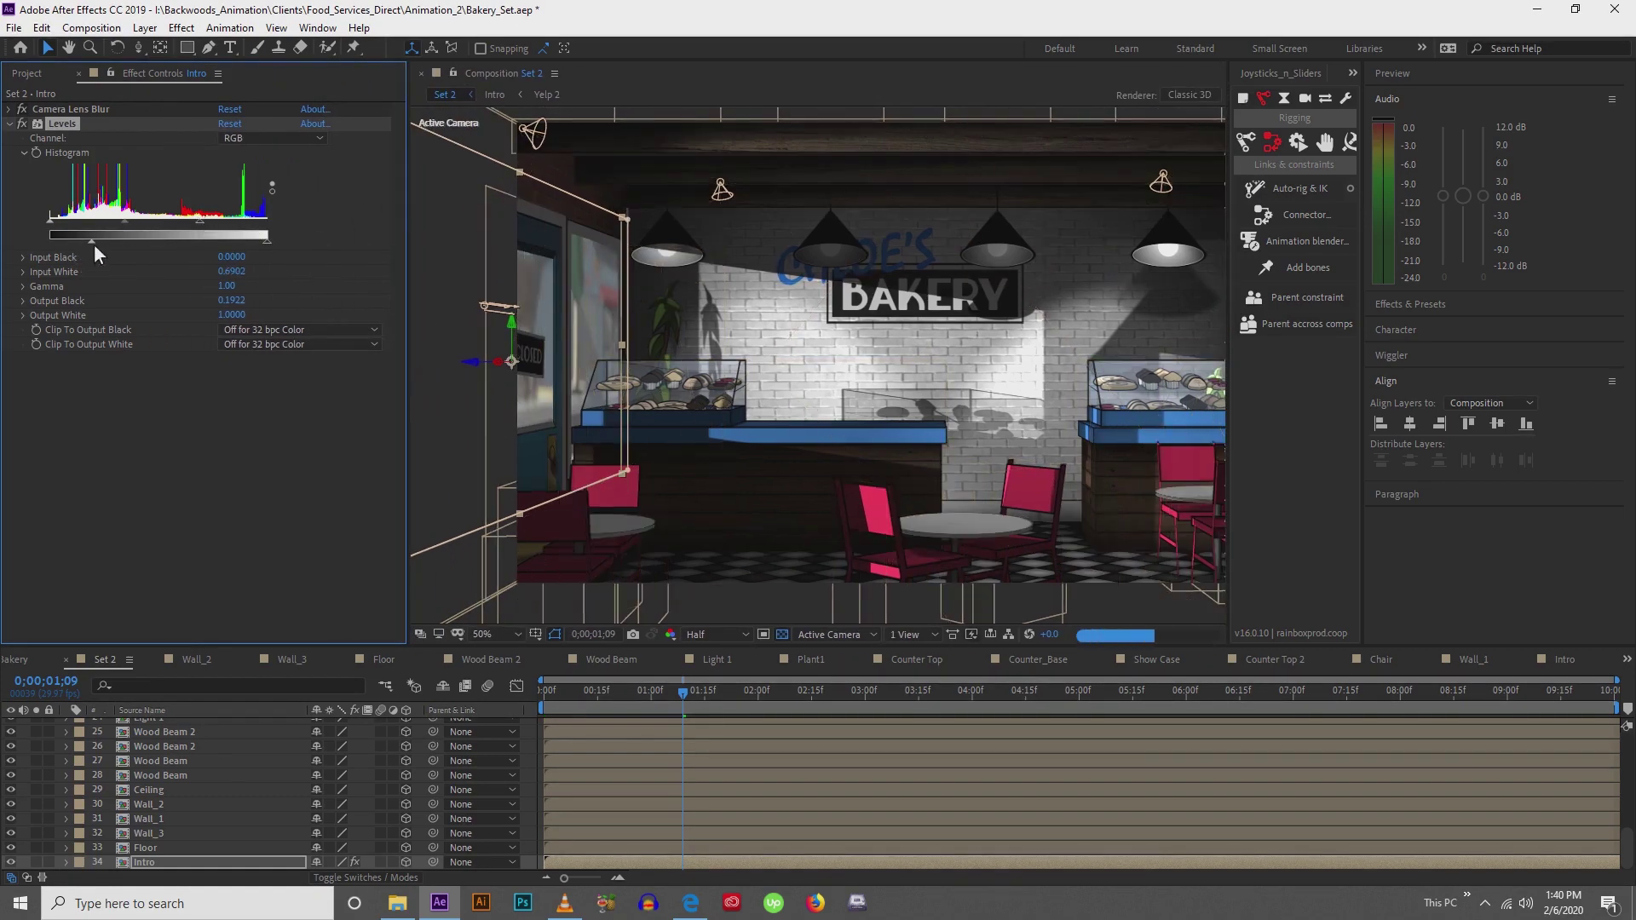
Raise the Levels Output Black to 0.3608 to lift the shadows
drag(91, 242, 53, 248)
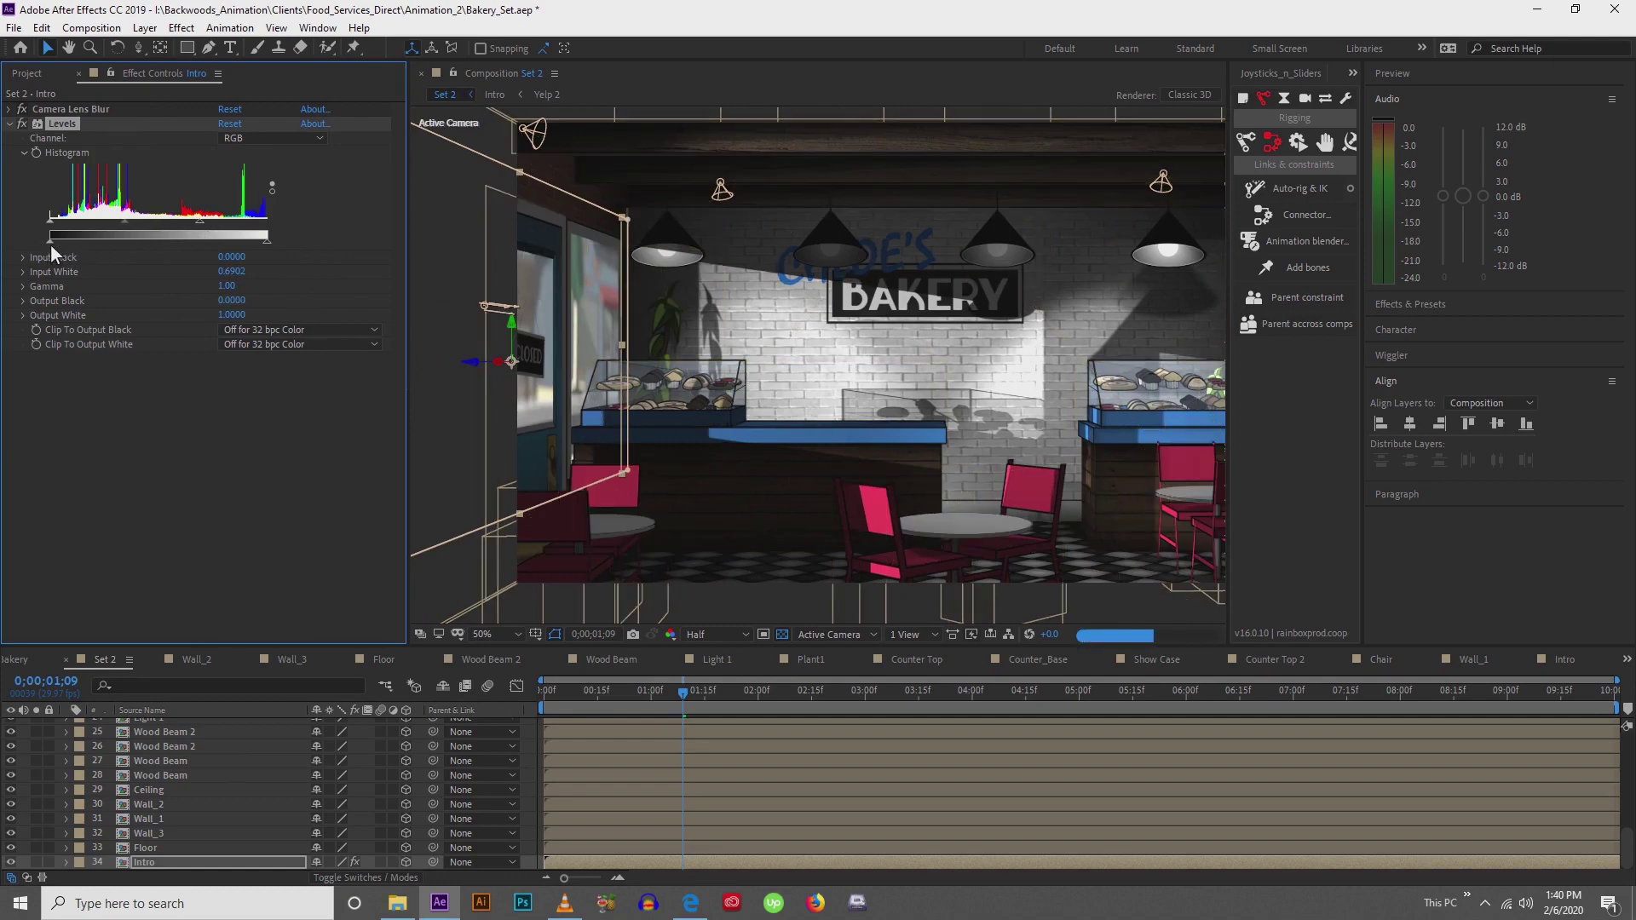
key(ctrl+z)
drag(99, 246, 110, 247)
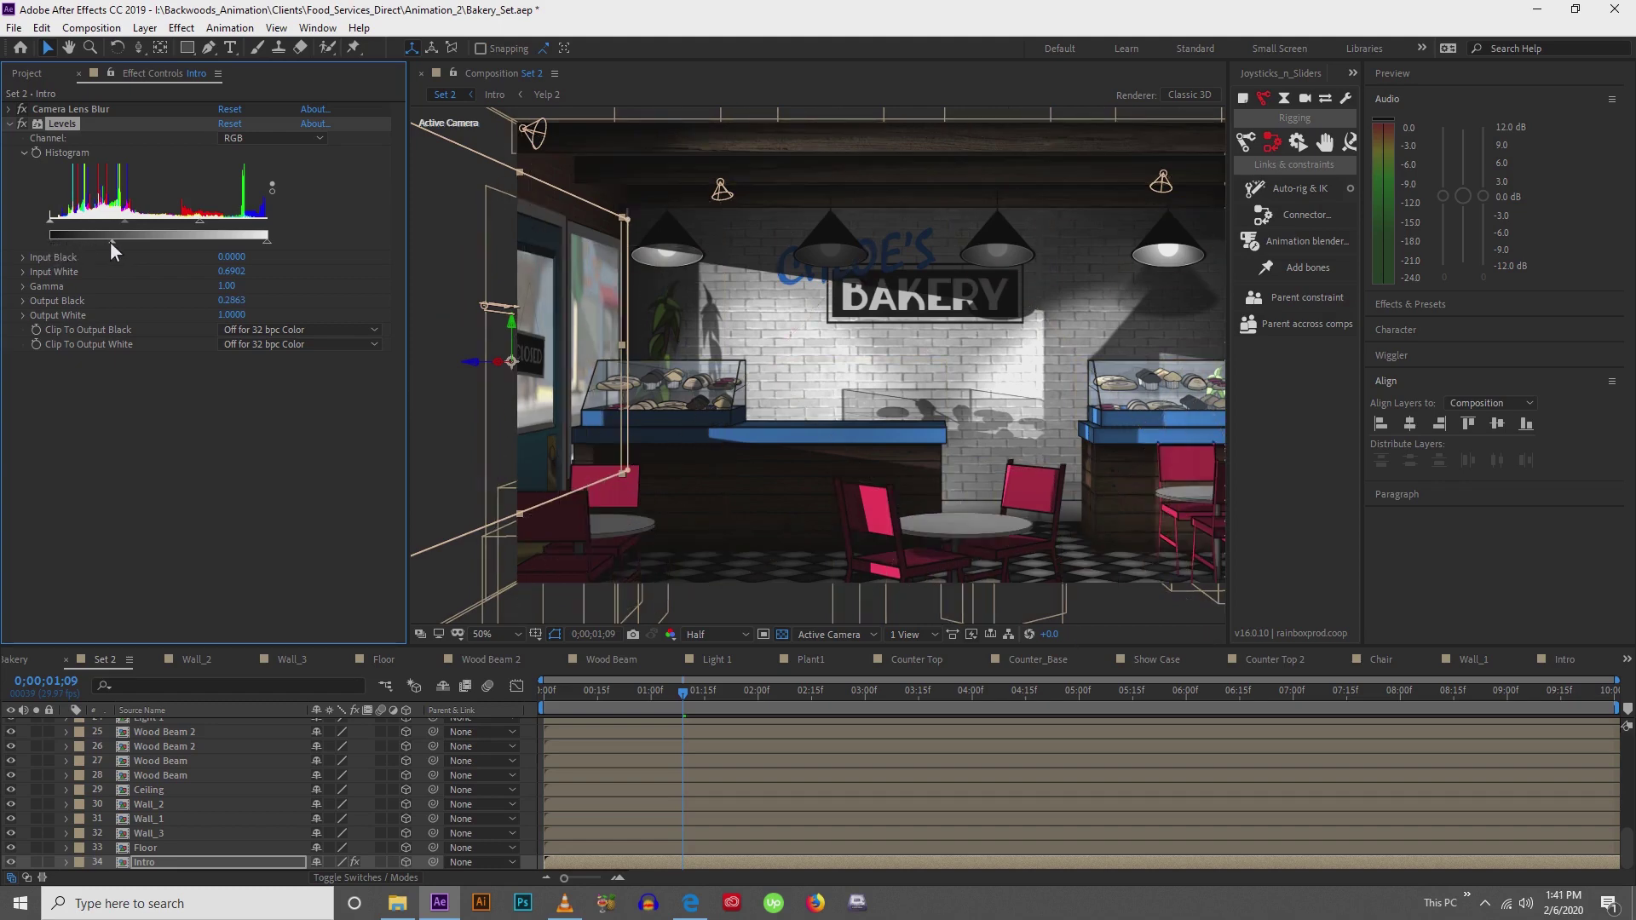
drag(108, 242, 129, 246)
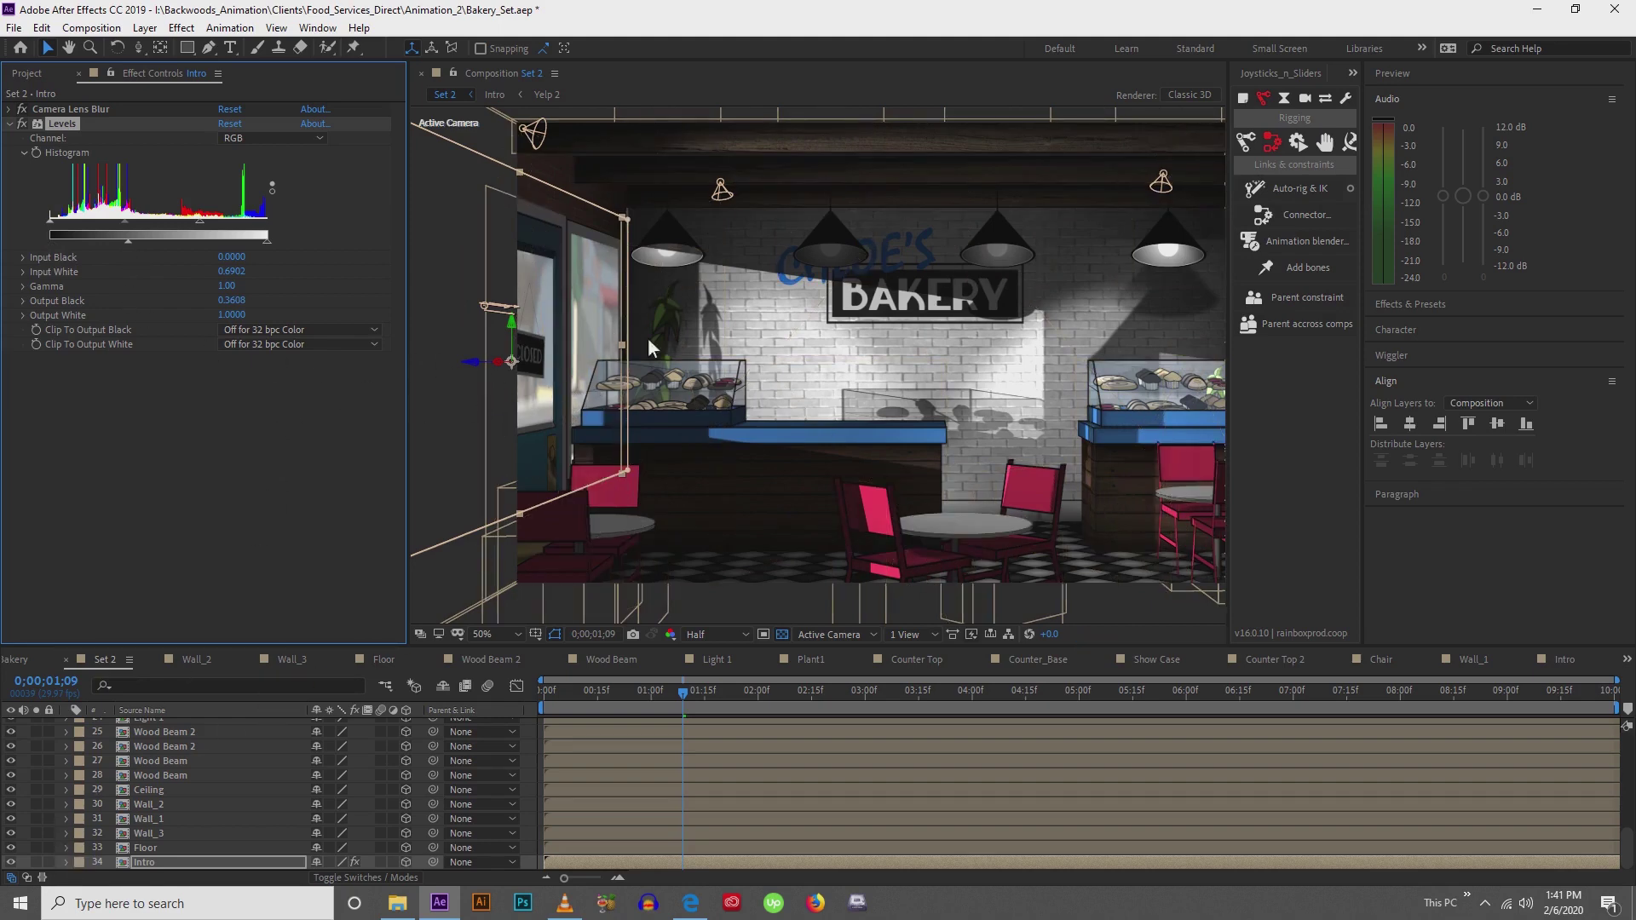
drag(928, 355, 831, 352)
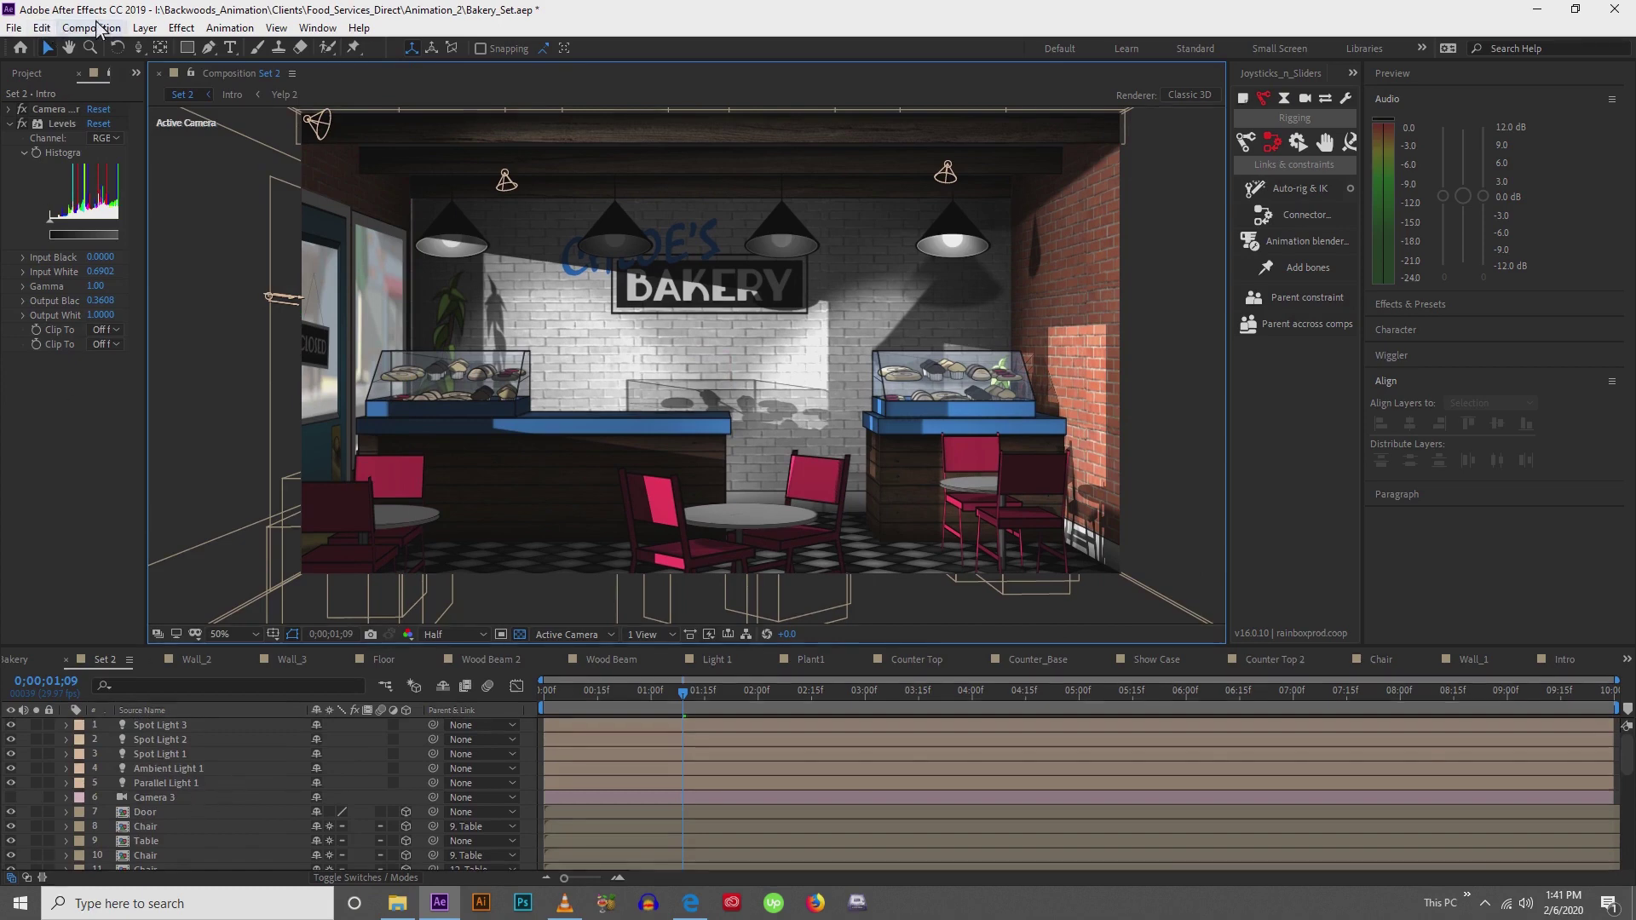
Add Adjustment Layer 2 through Layer > New > Adjustment Layer
click(145, 29)
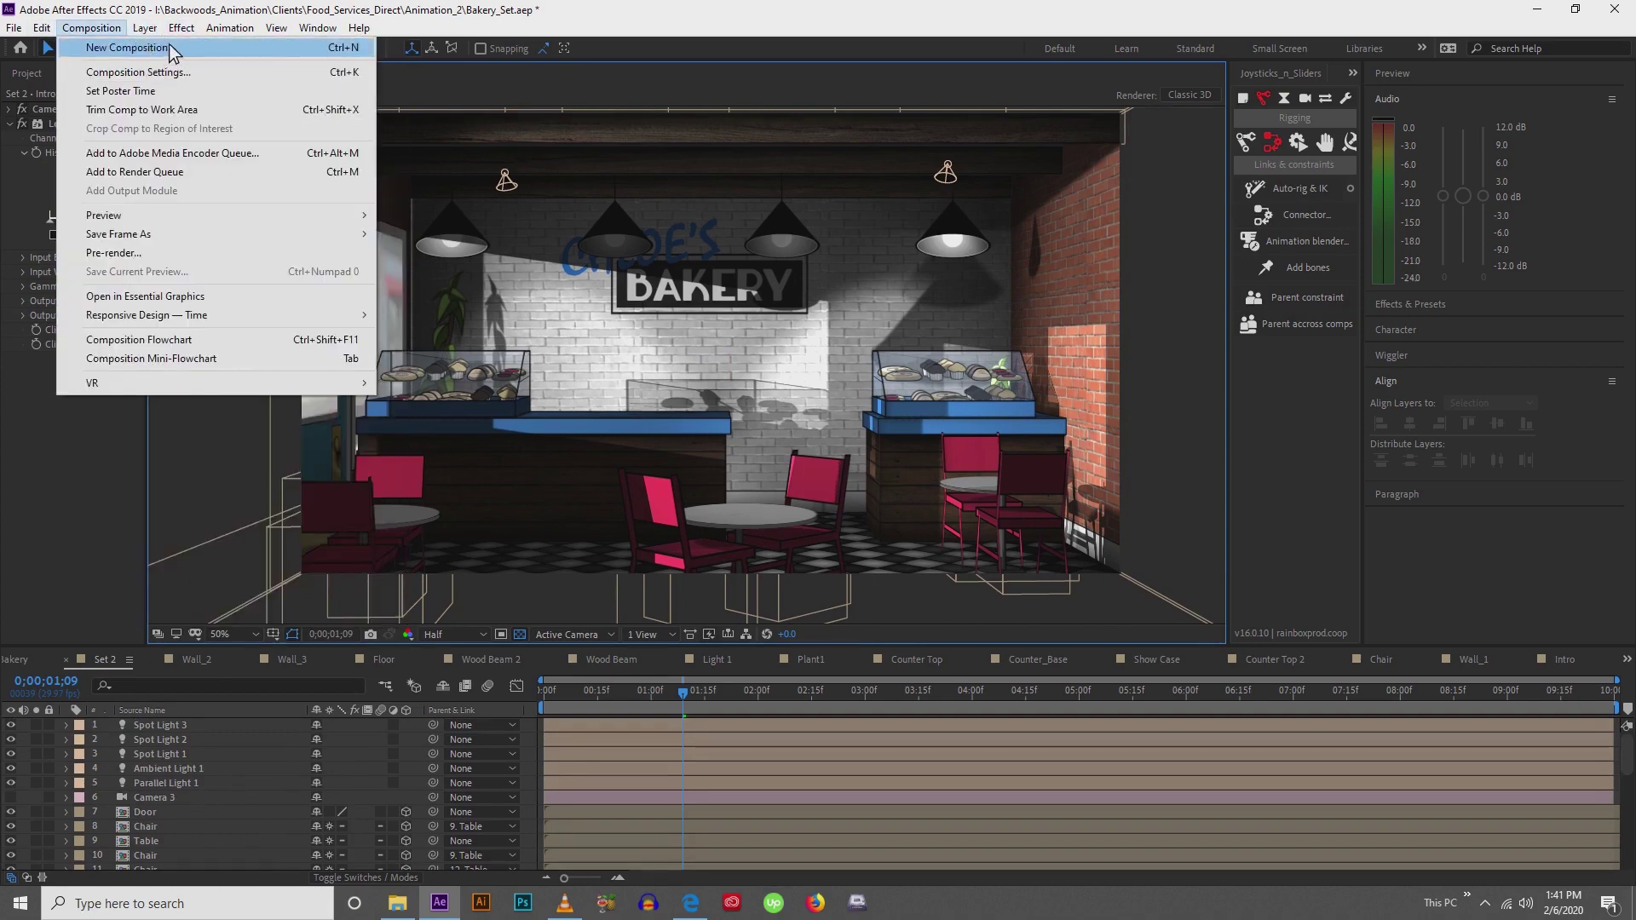
mouse_move(191, 48)
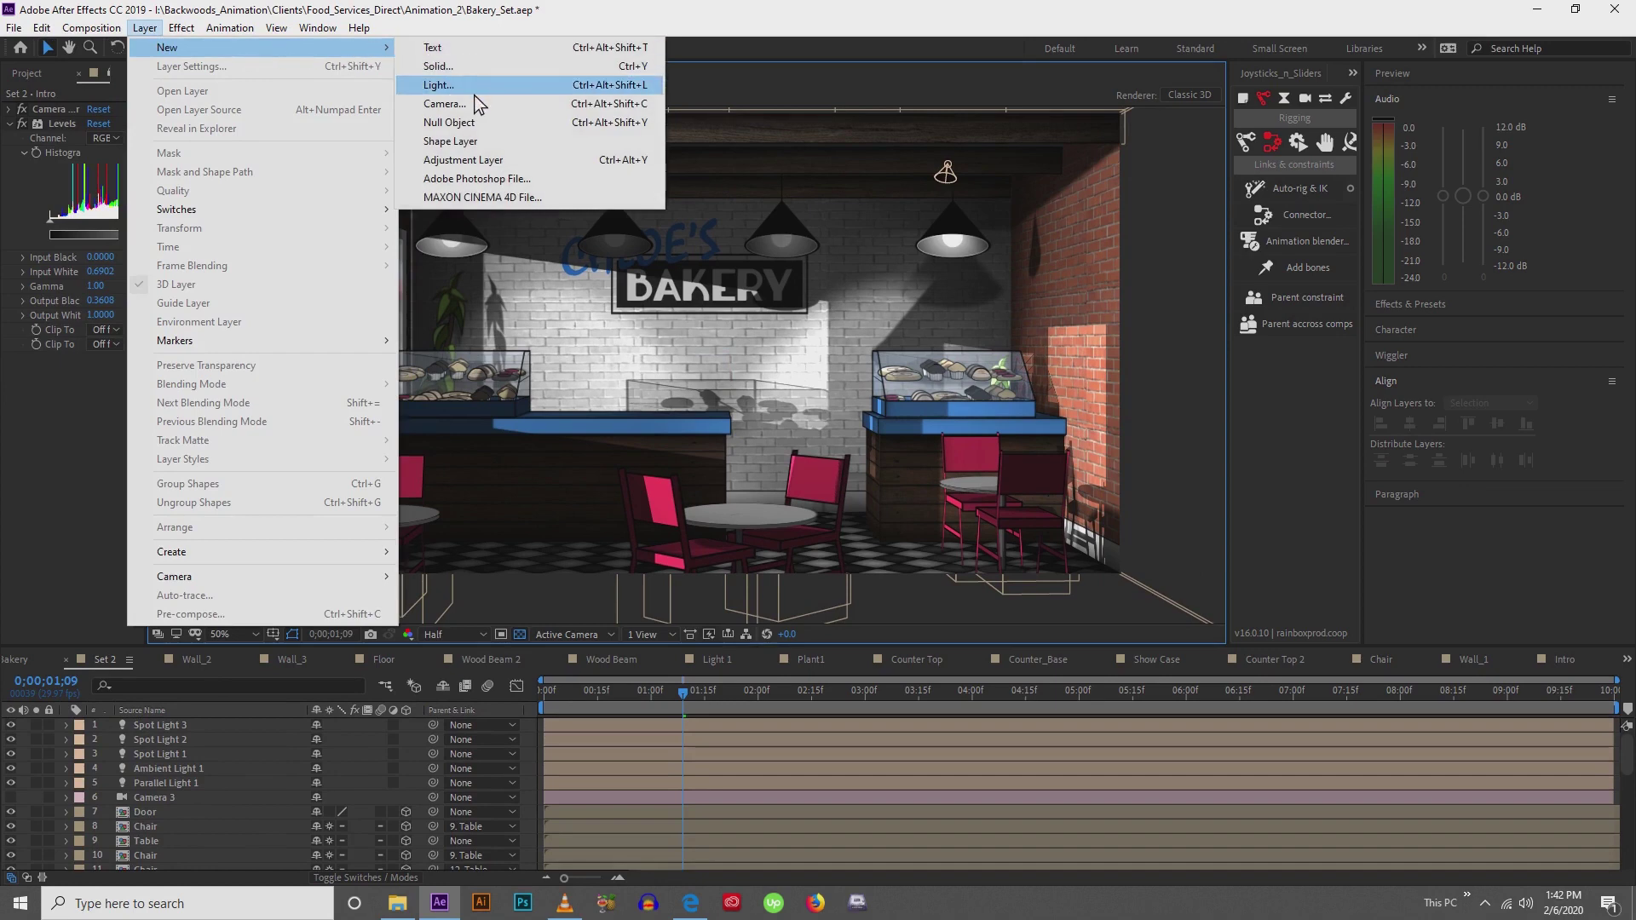
click(484, 162)
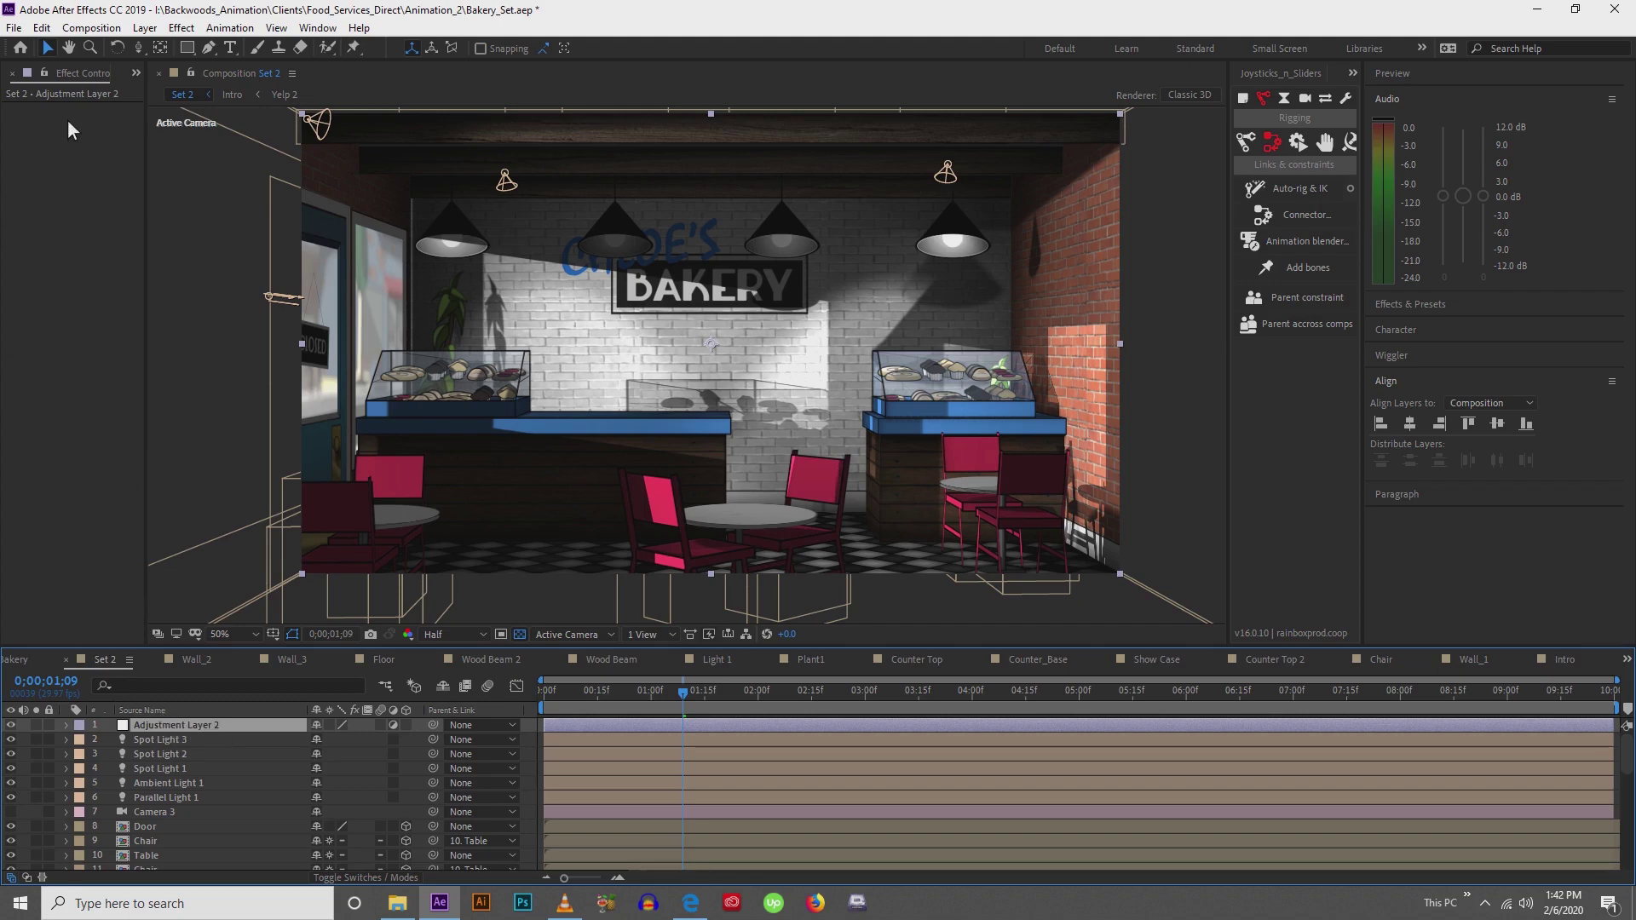
Apply the Curves effect to Adjustment Layer 2 and enlarge its graph
click(181, 27)
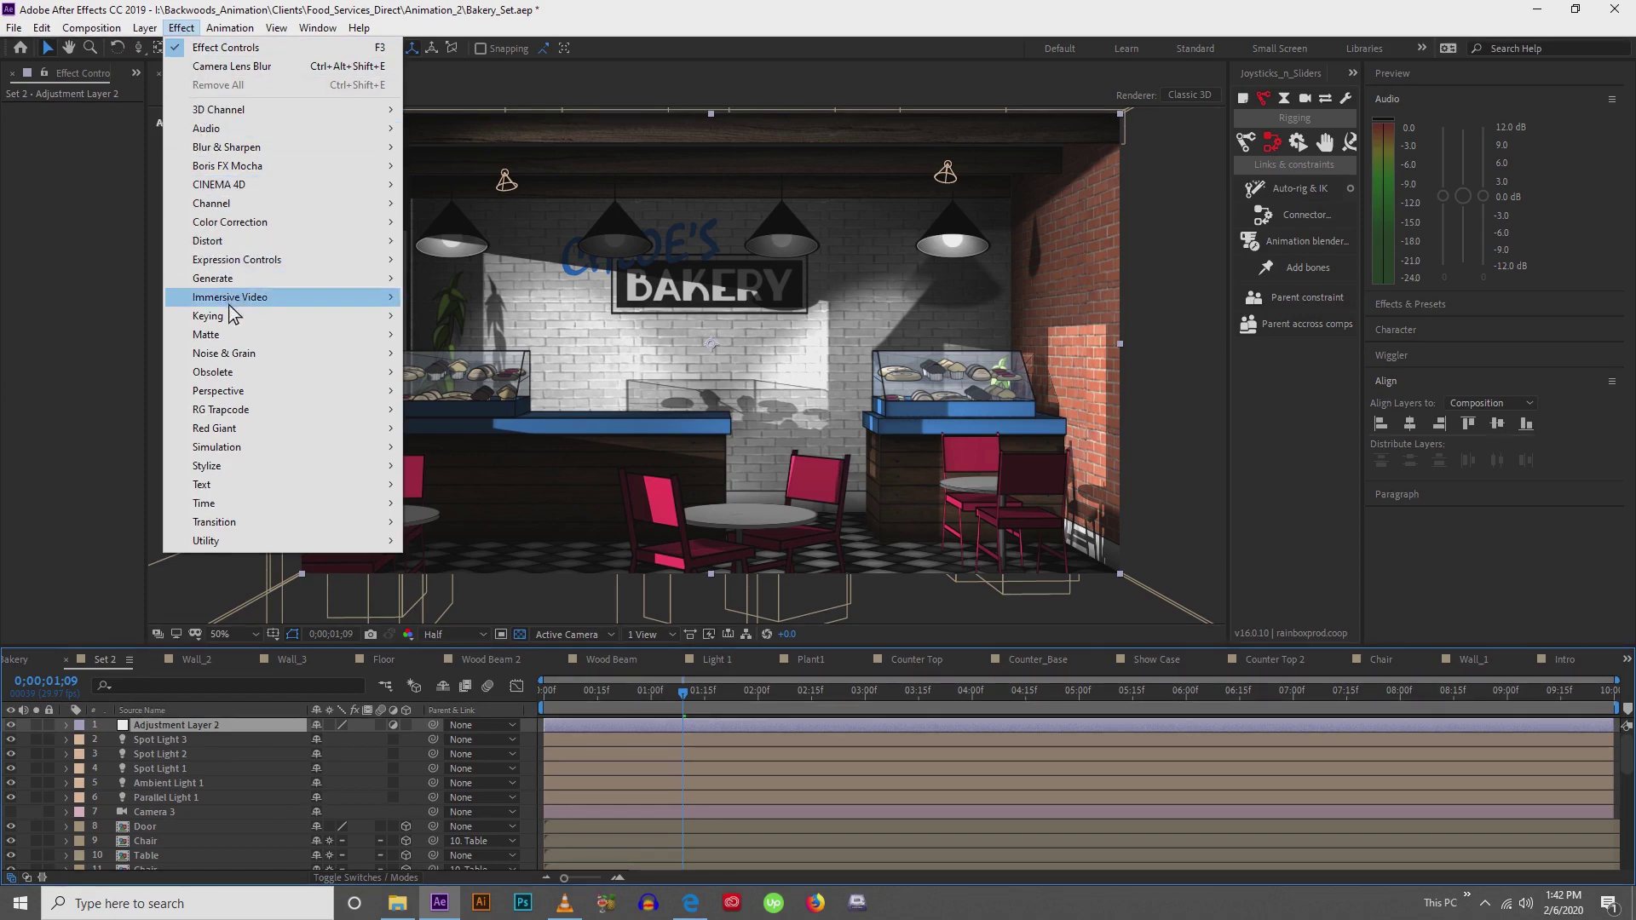
mouse_move(231, 320)
mouse_move(256, 223)
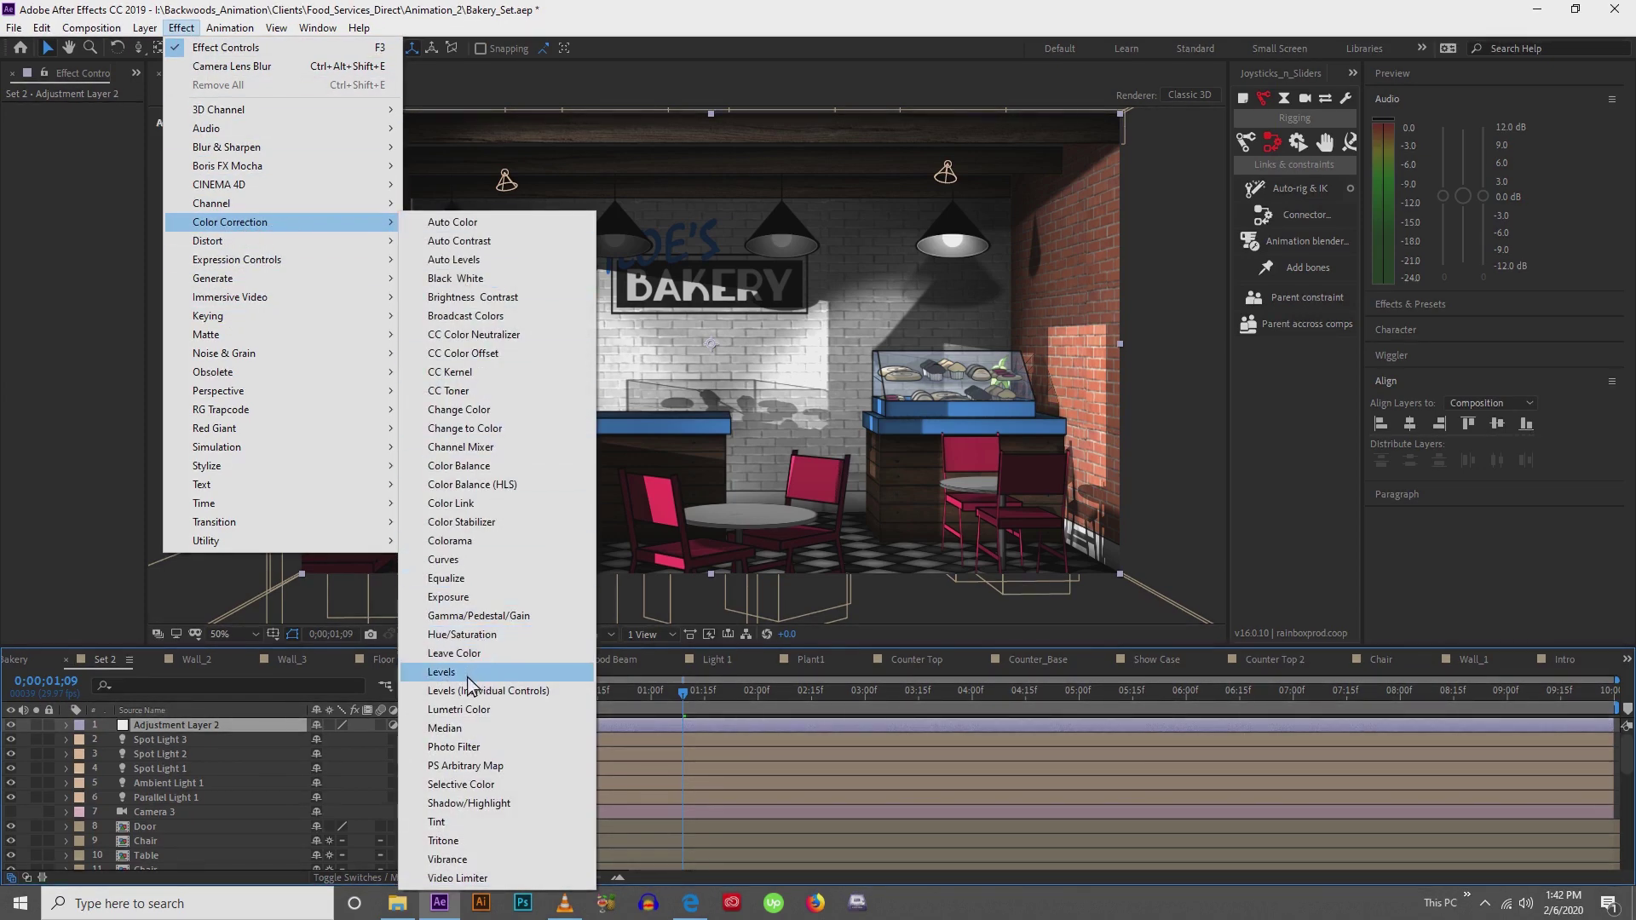
click(447, 559)
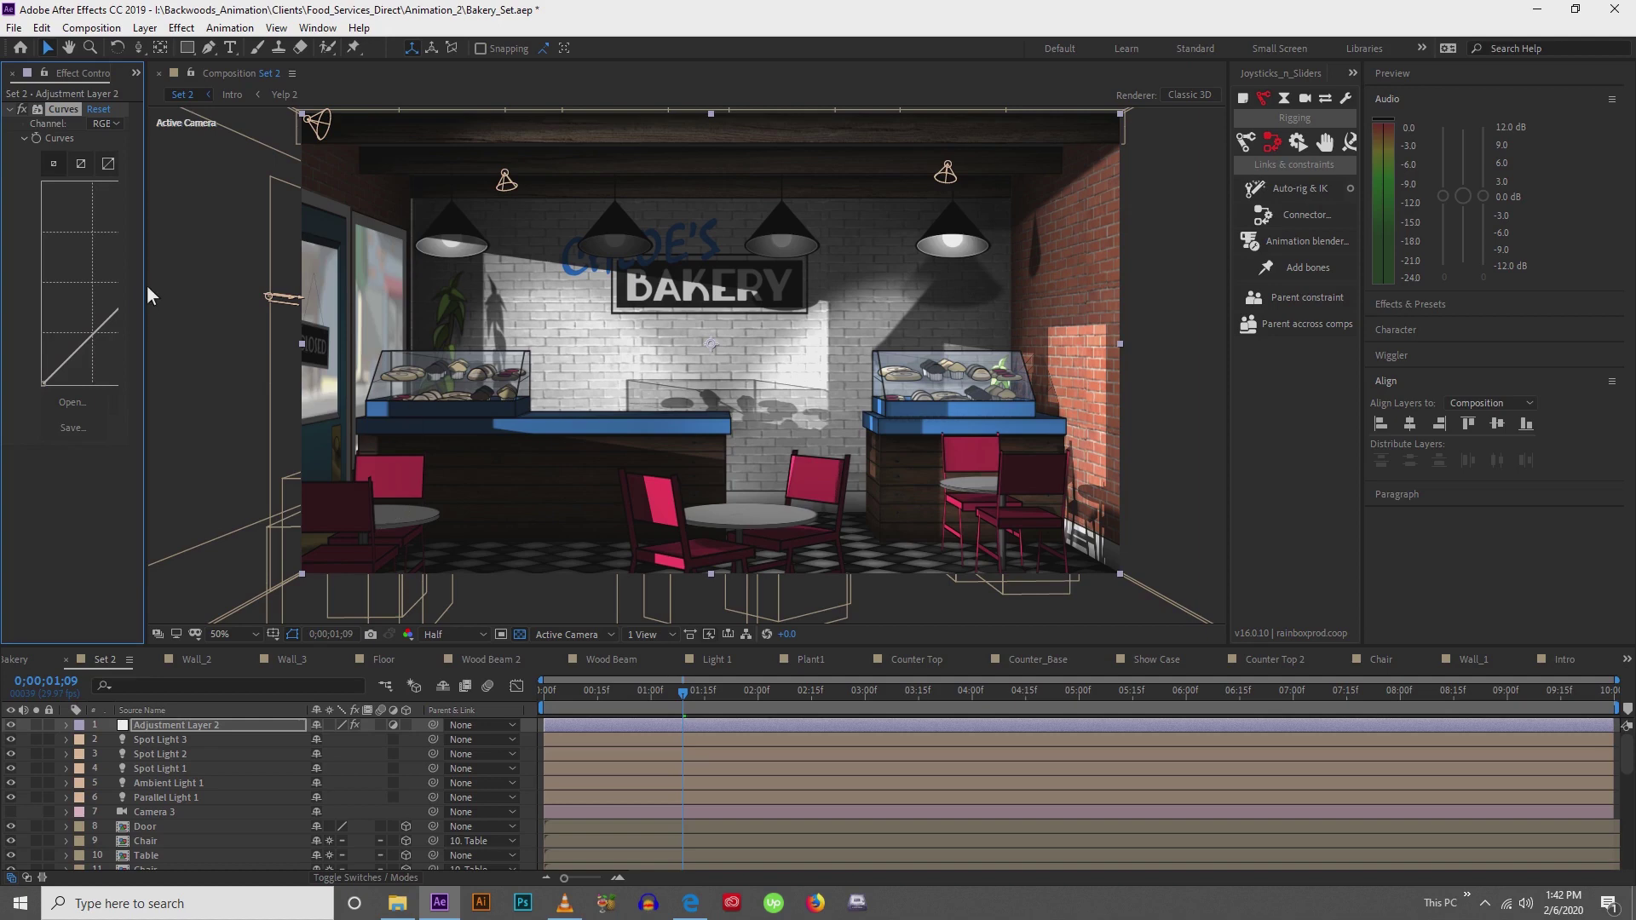
drag(147, 284, 310, 329)
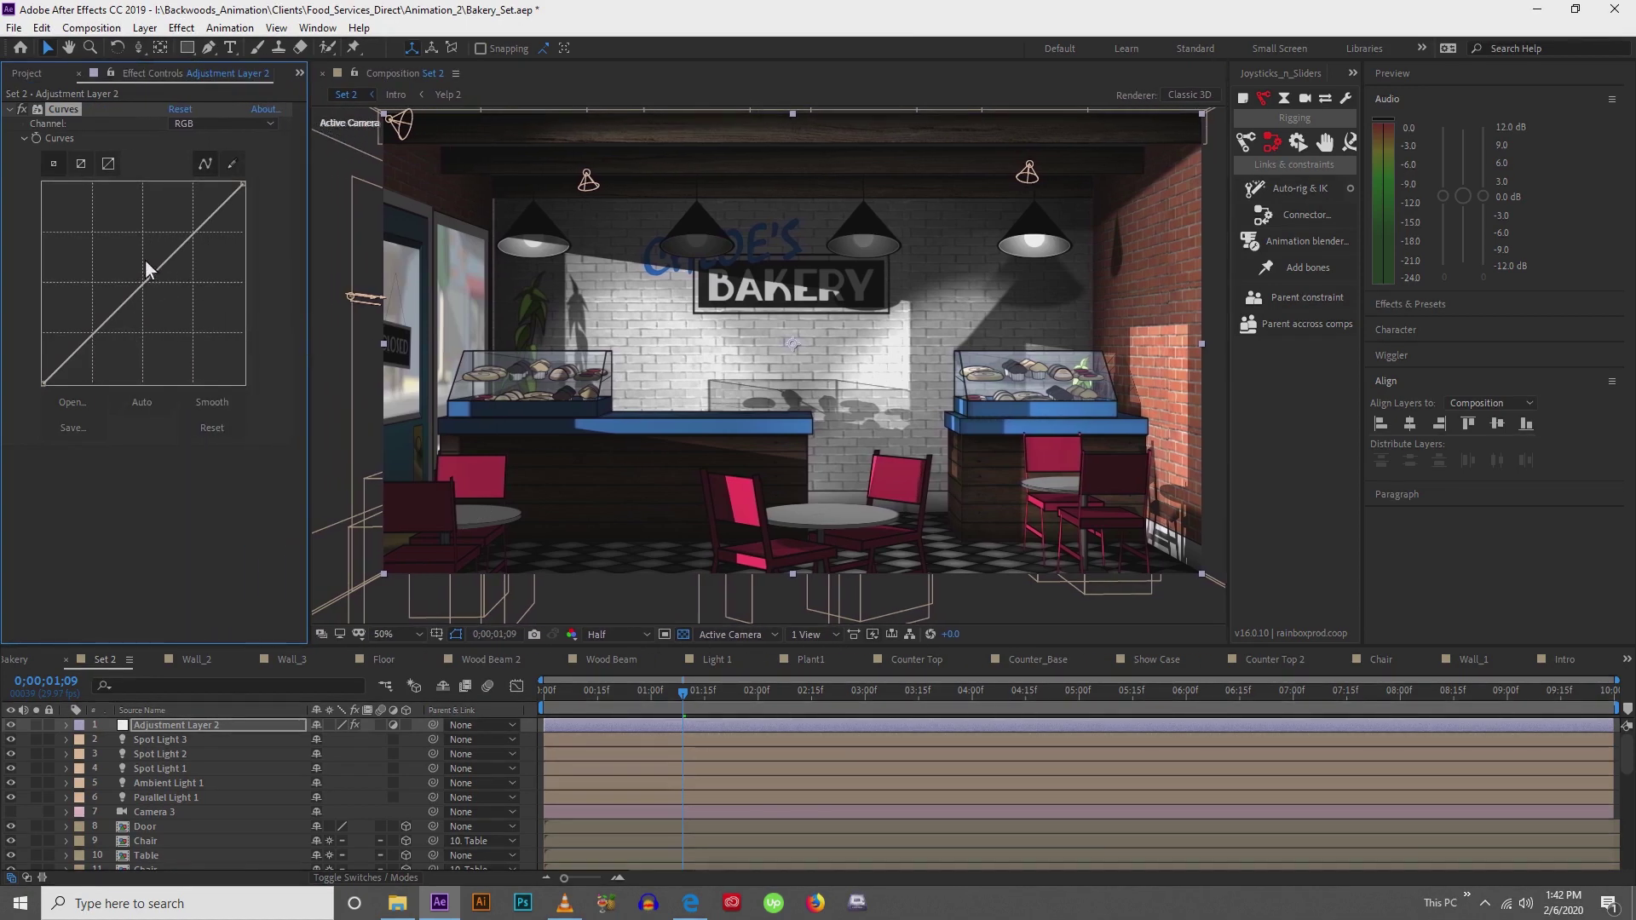
Lift the Red curve's midtones and slightly boost the Green curve
click(192, 124)
click(196, 166)
drag(154, 280, 140, 278)
drag(140, 281, 133, 281)
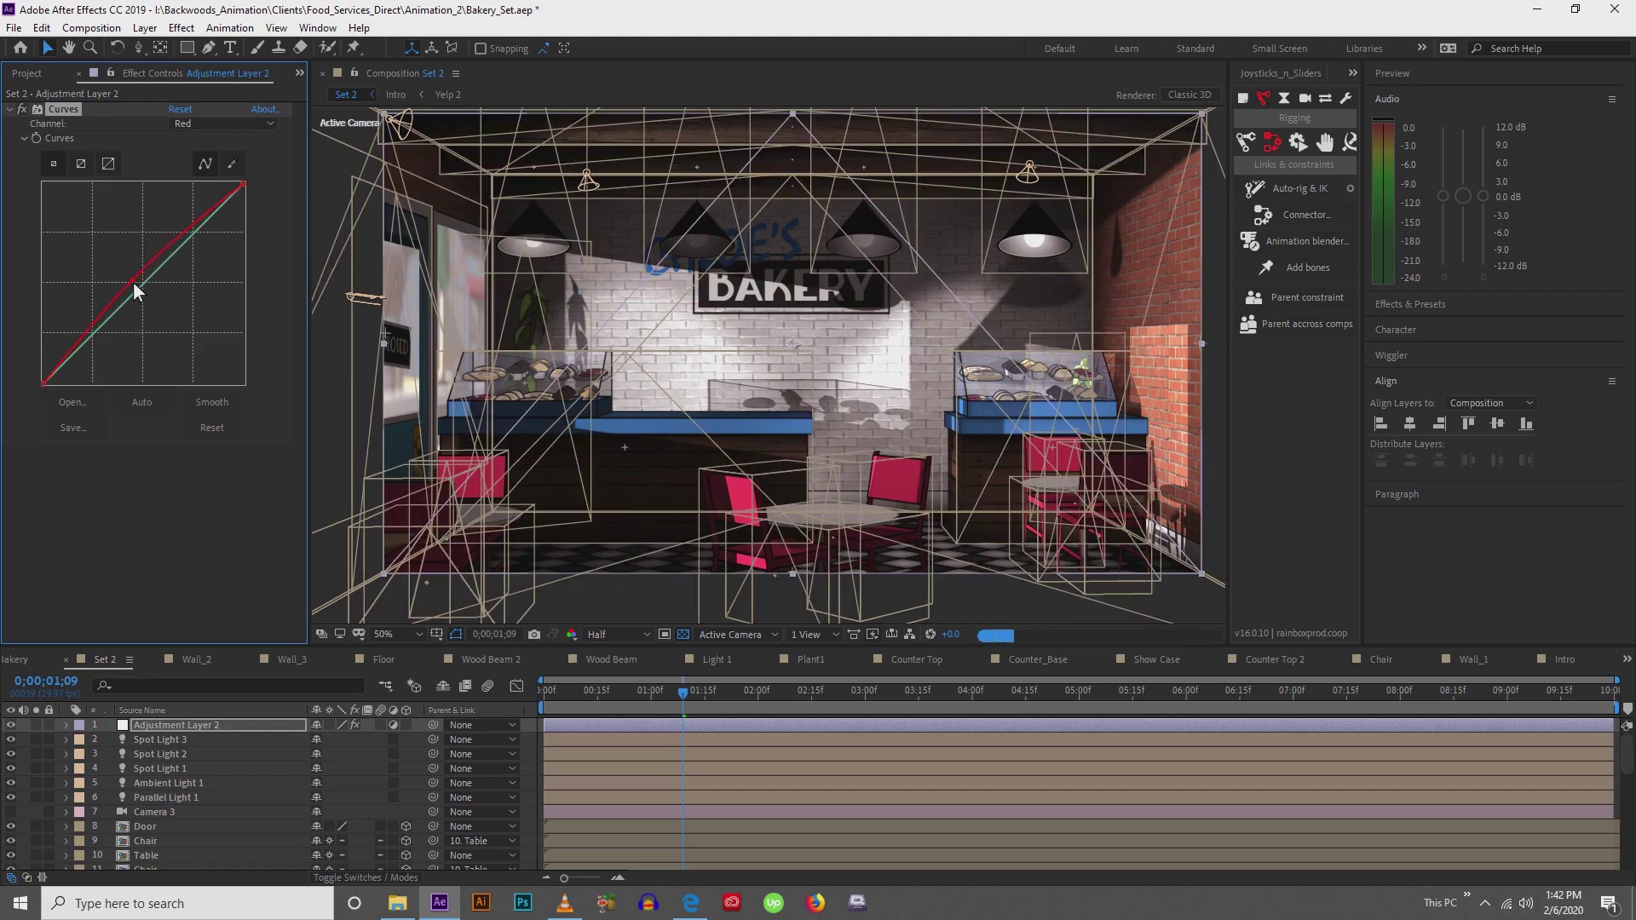
click(187, 125)
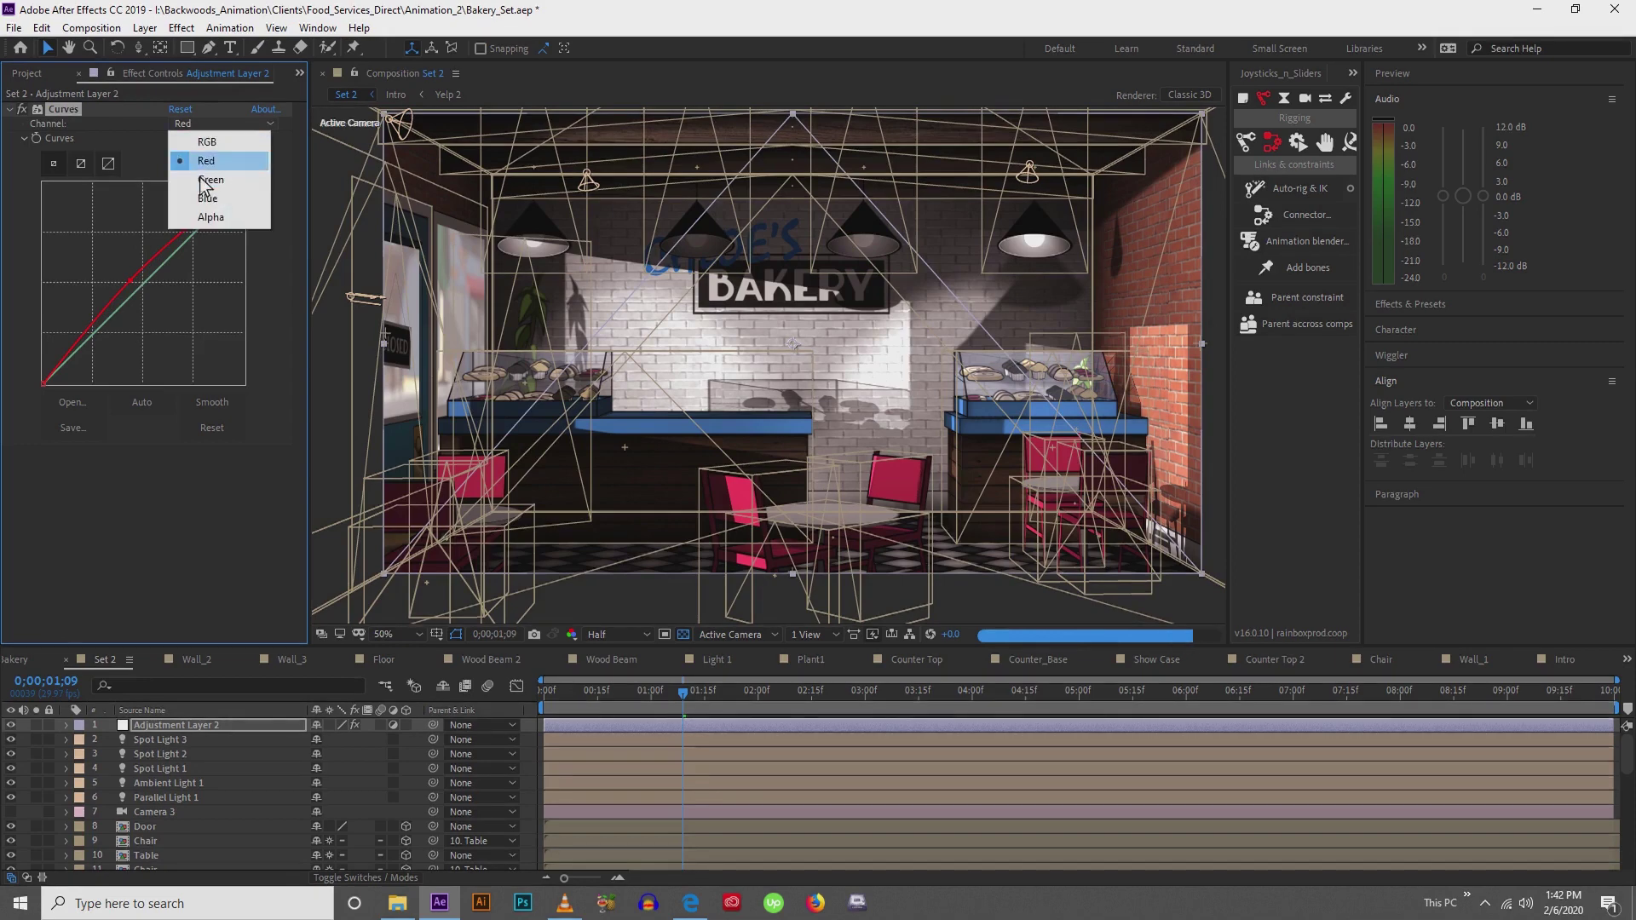
click(191, 182)
drag(148, 286, 134, 283)
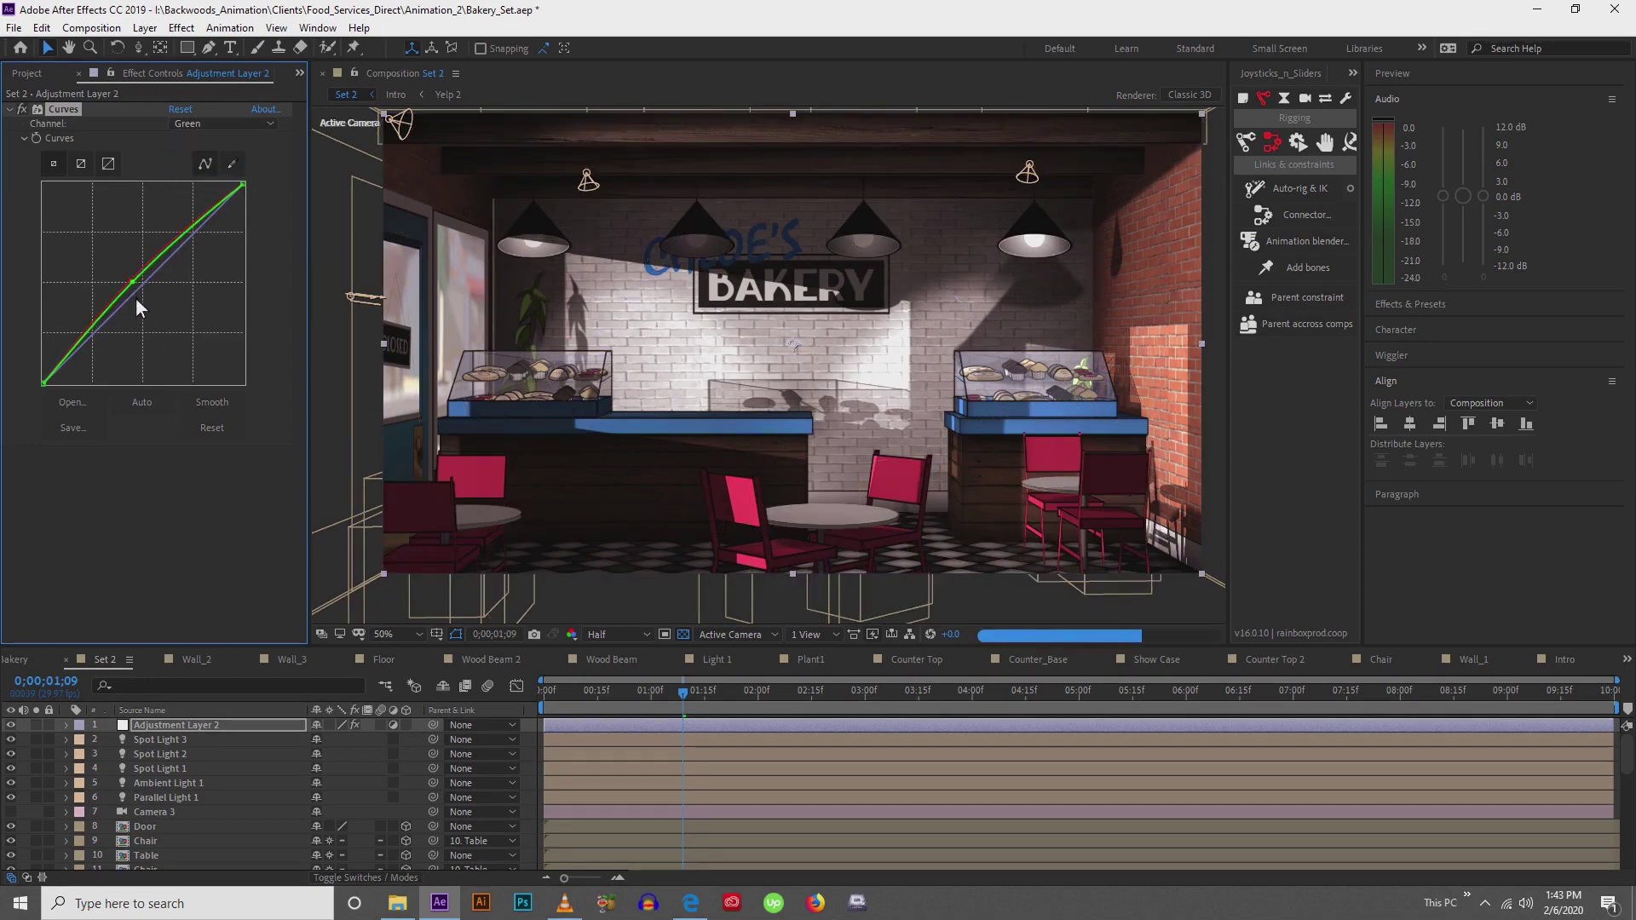
Lower the Blue curve to warm the image, then pull the Green curve slightly down
click(222, 125)
click(209, 210)
drag(145, 293, 143, 350)
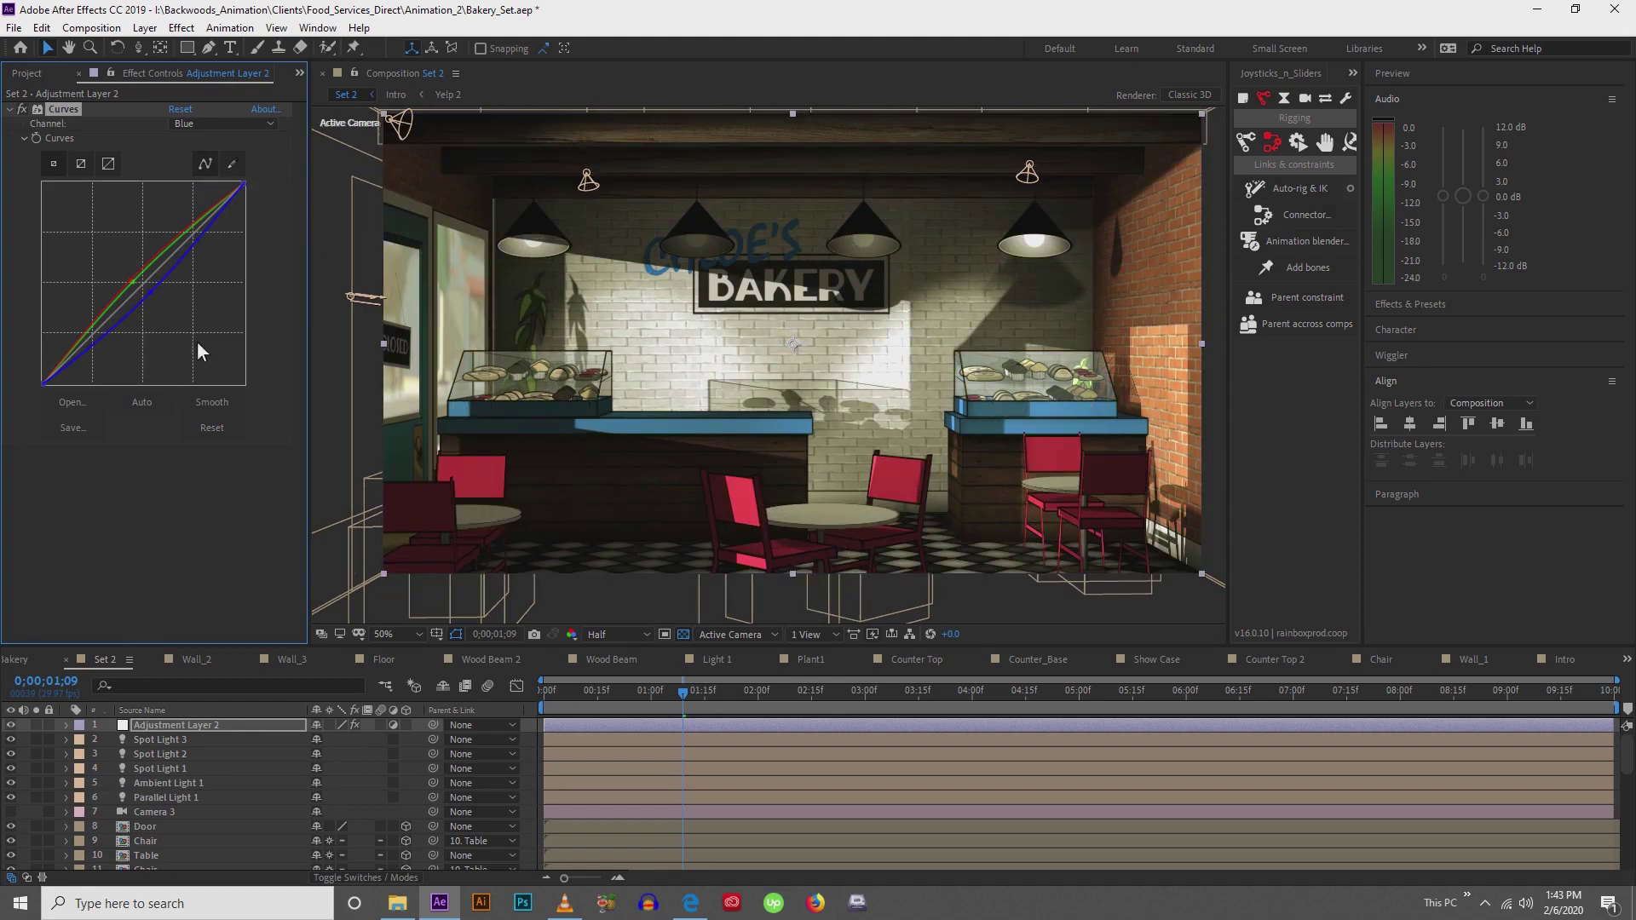
click(134, 285)
click(137, 287)
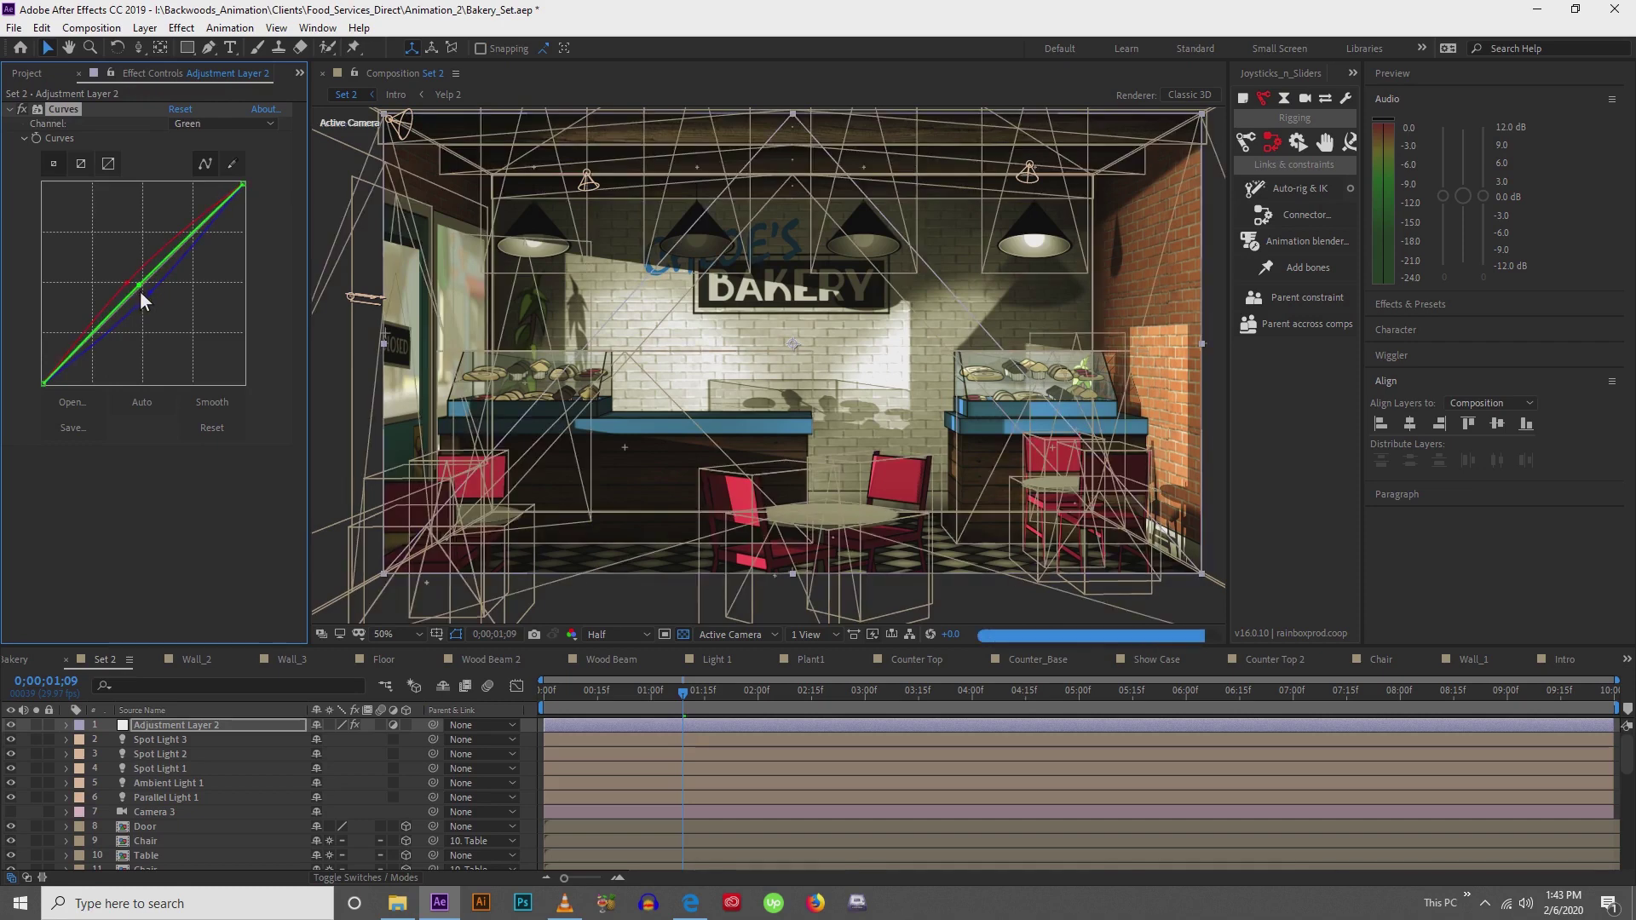
drag(140, 285, 140, 290)
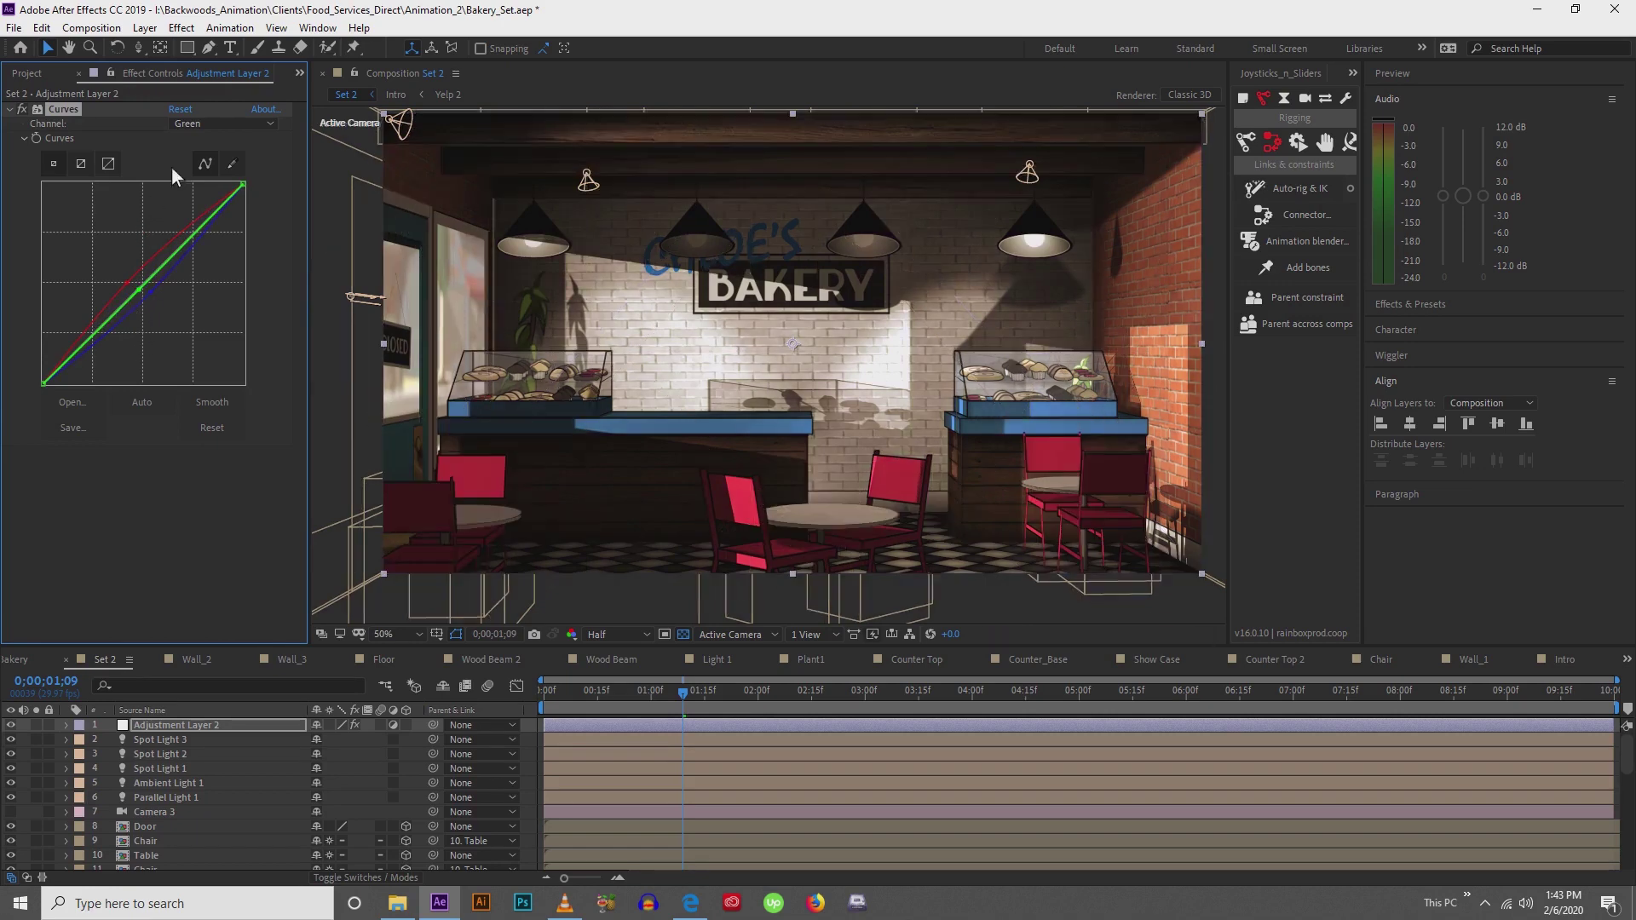
Switch Curves to the RGB channel and bend the curve into an S-shape
click(215, 128)
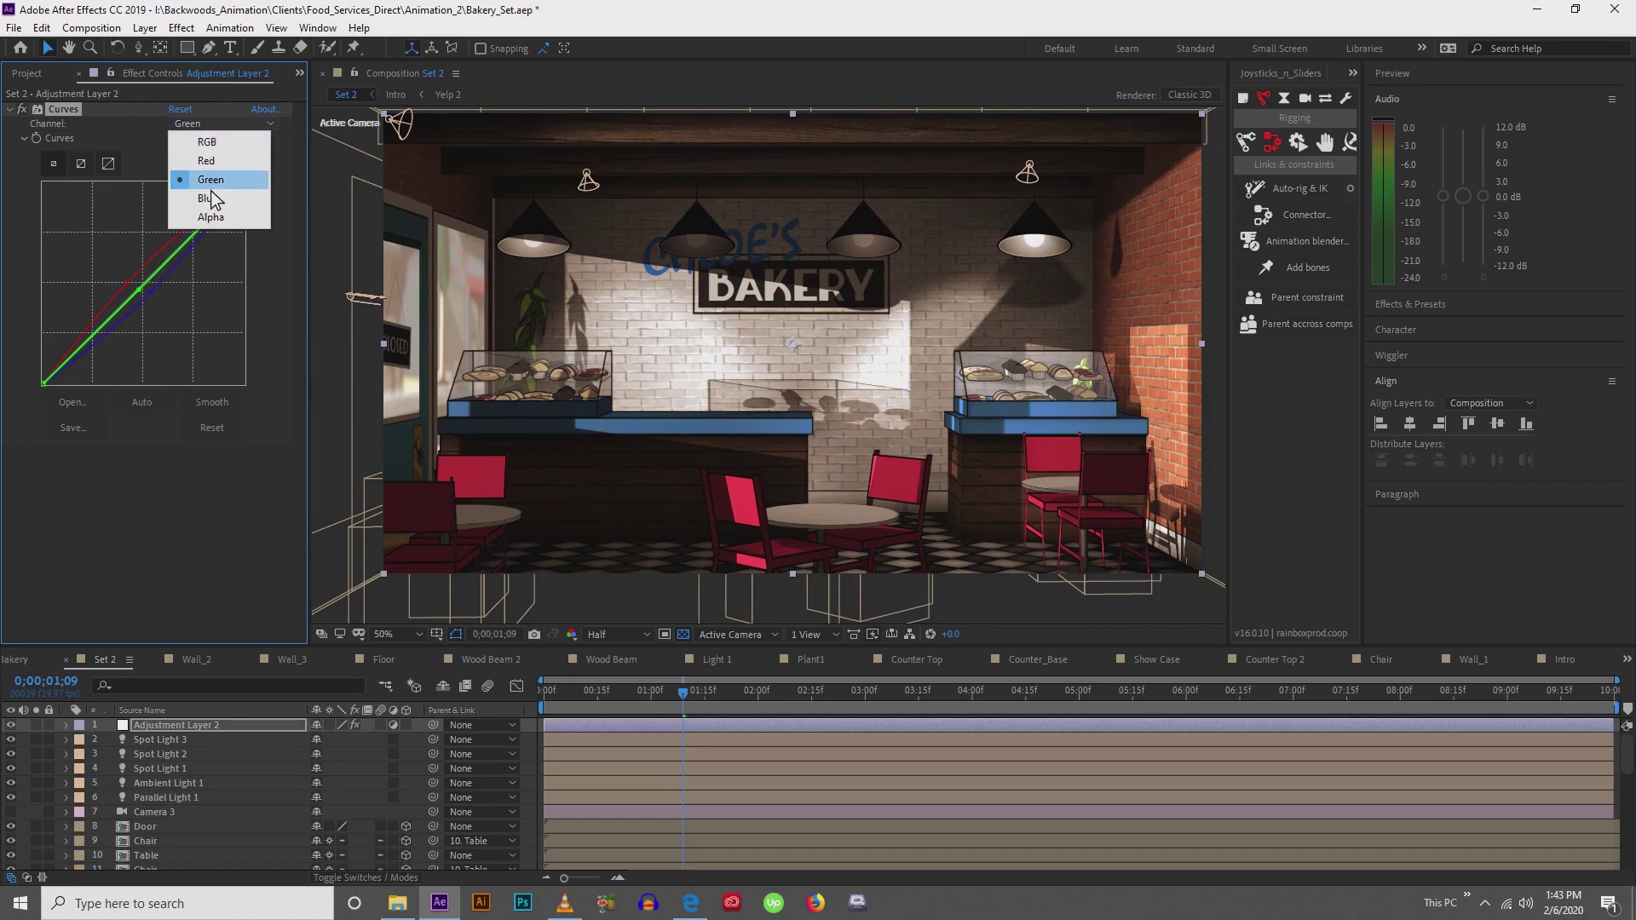
click(209, 143)
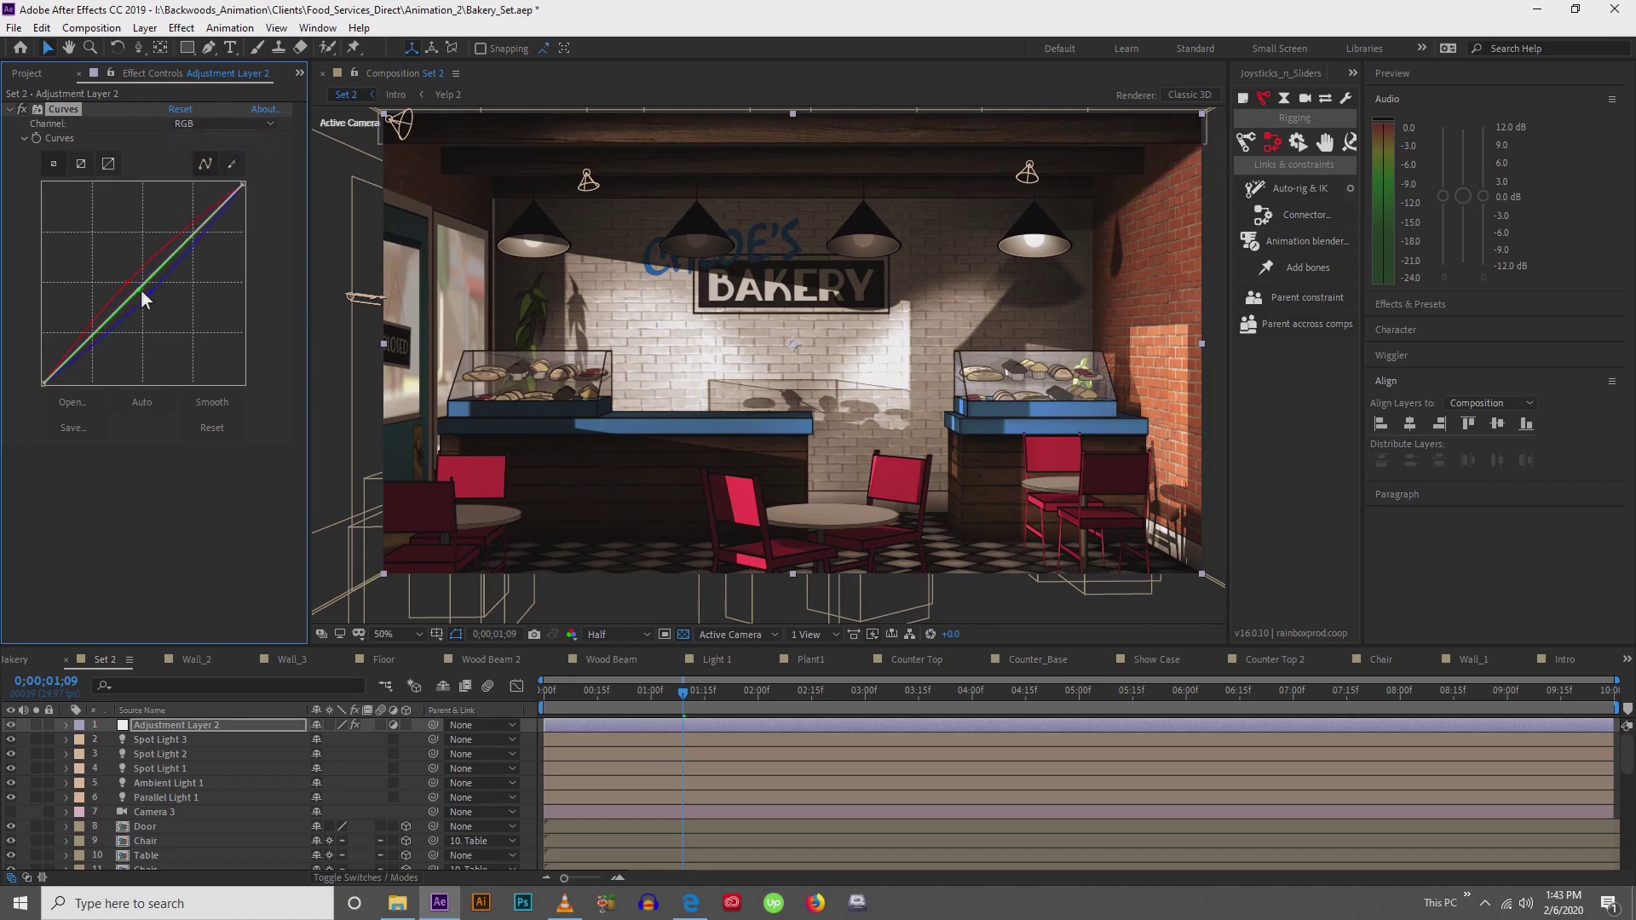
drag(169, 259, 162, 258)
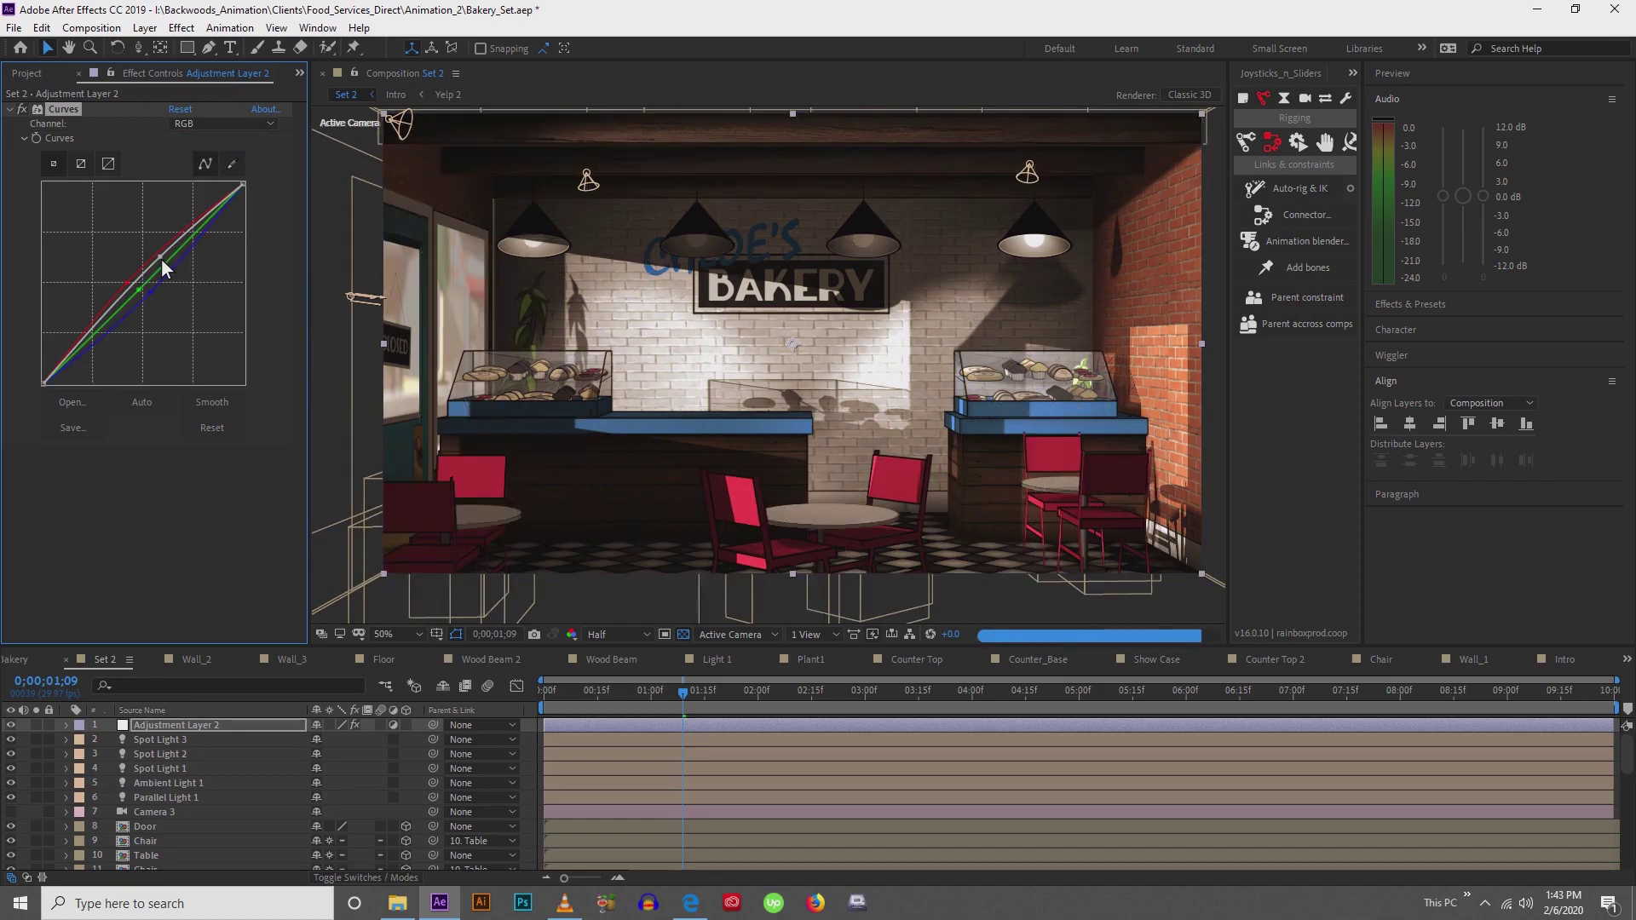
drag(158, 260, 157, 226)
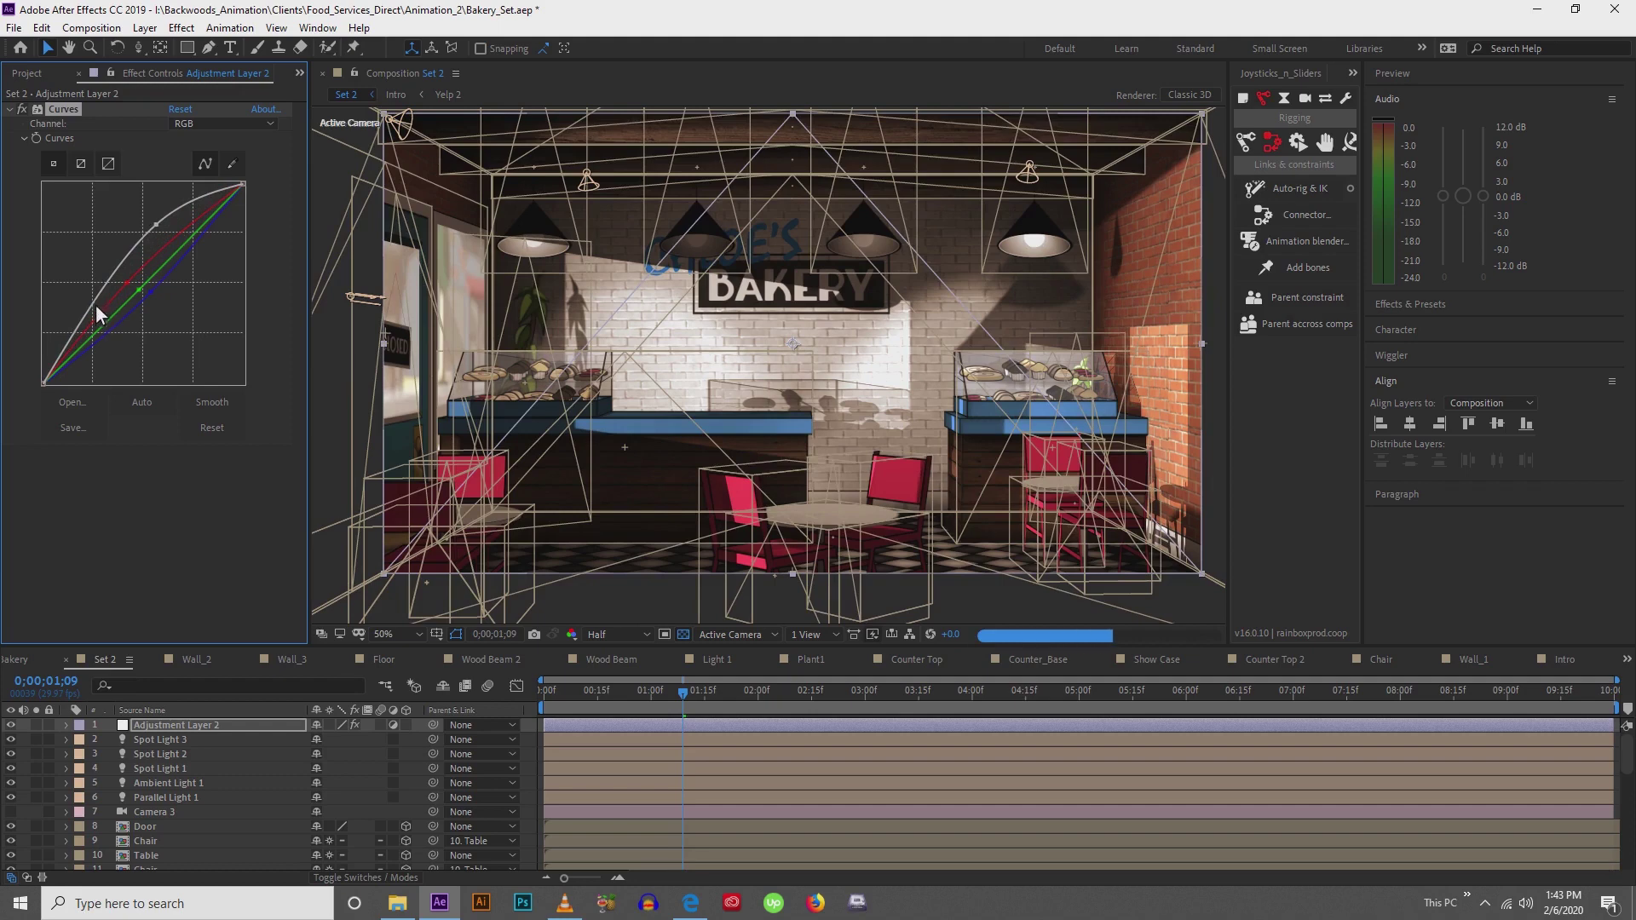
drag(96, 304, 114, 319)
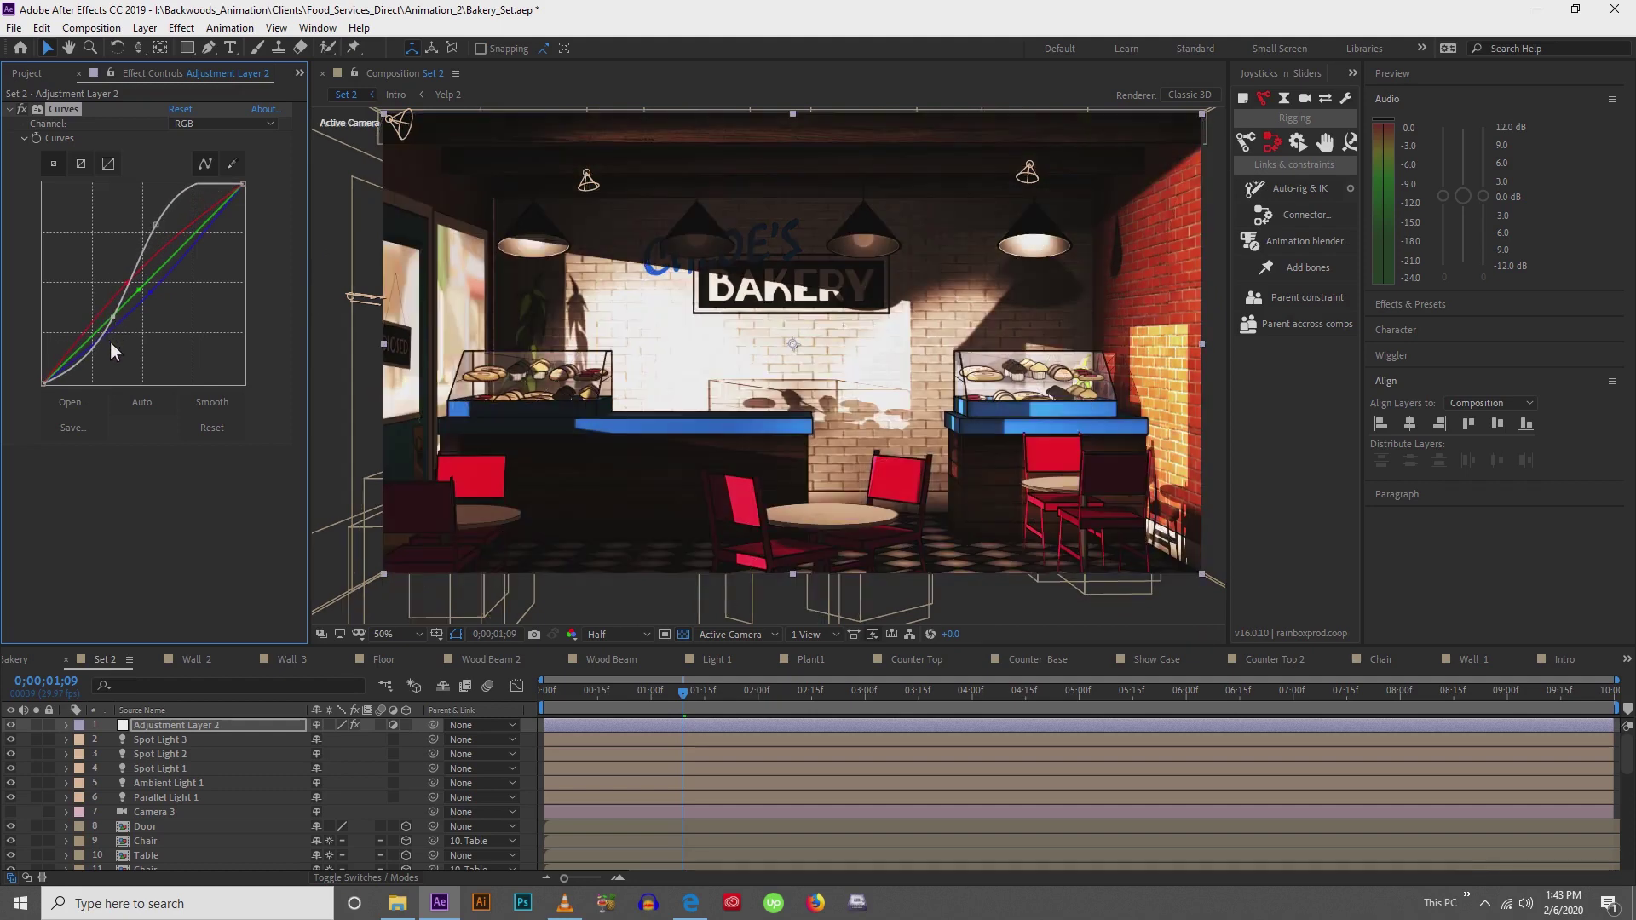
Ease the RGB curve points into a gentle lift with mild contrast
drag(115, 318, 100, 318)
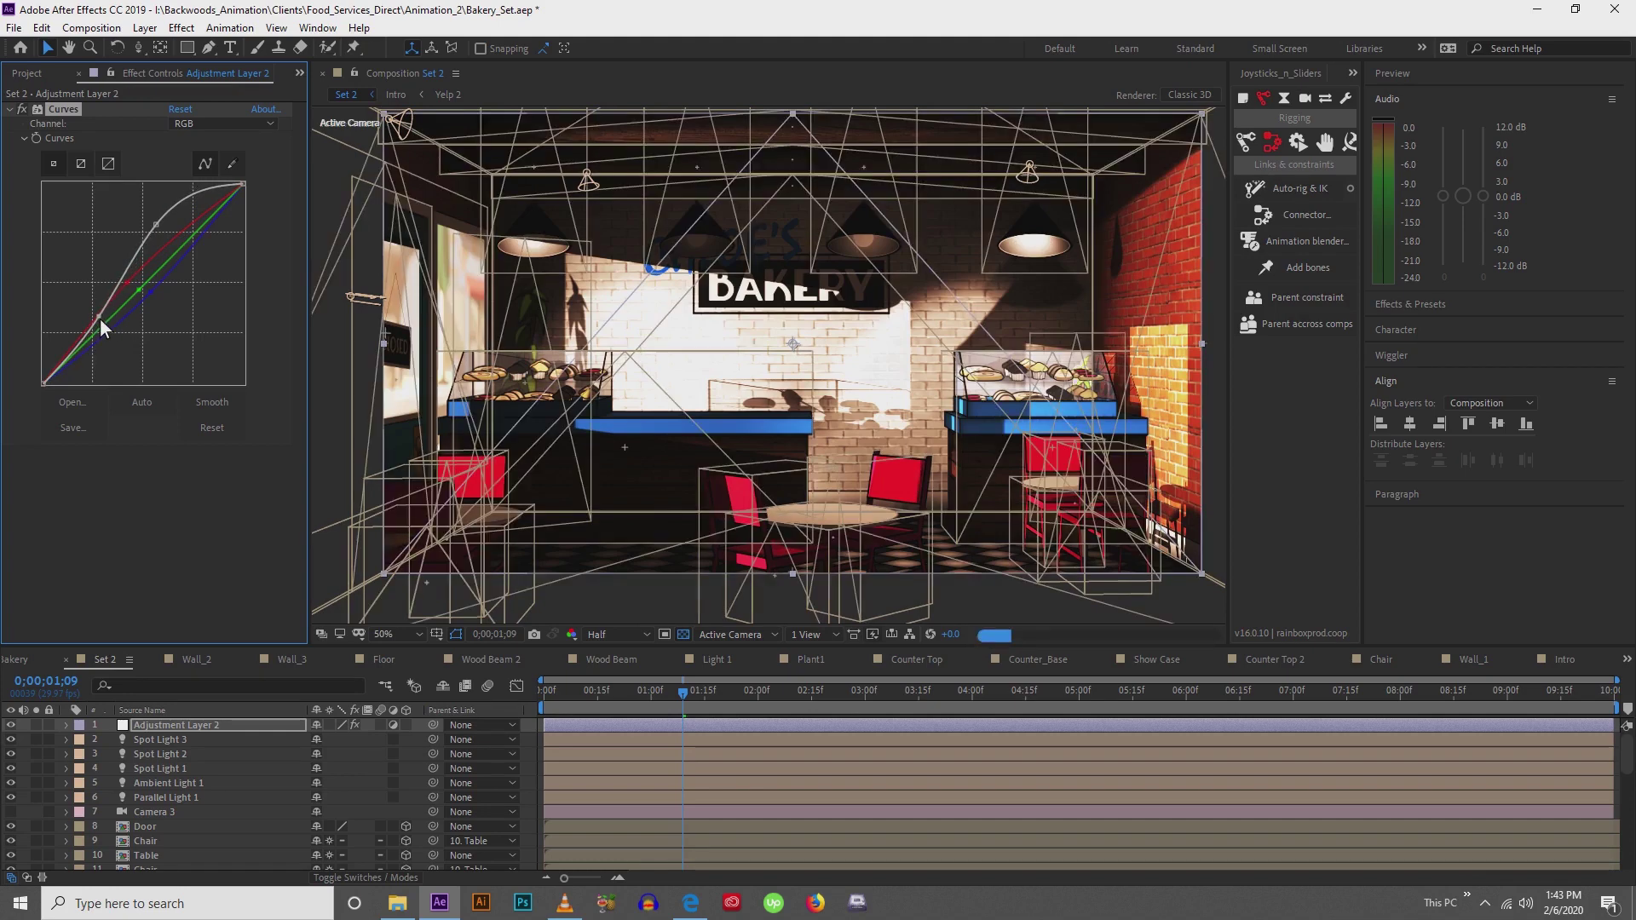
drag(156, 223, 171, 242)
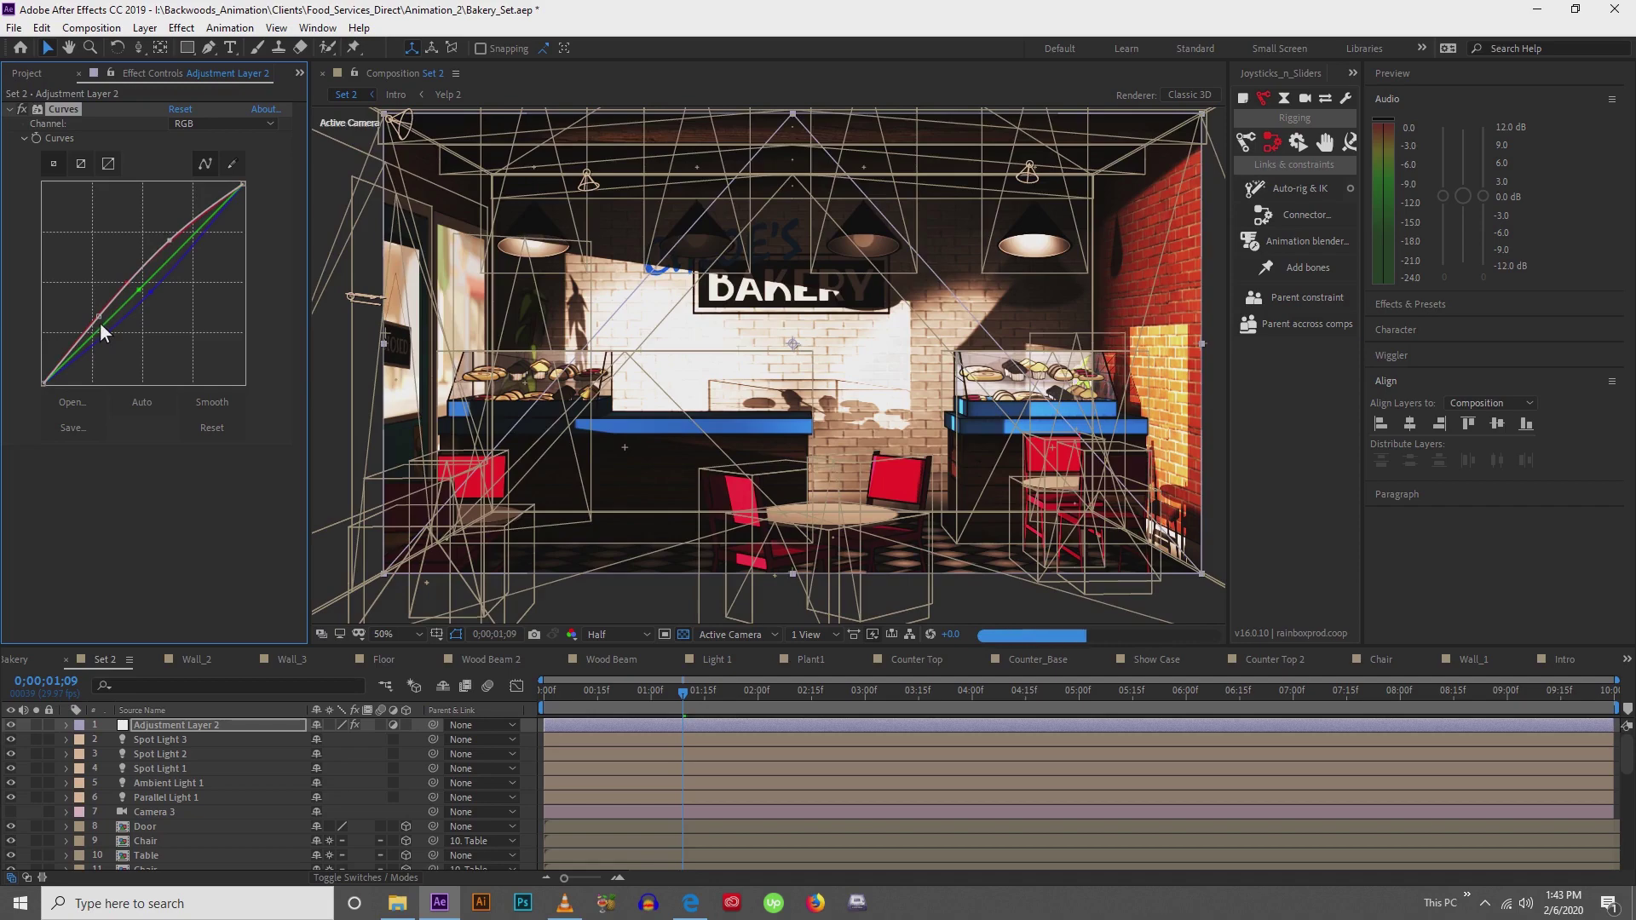
drag(99, 322, 105, 325)
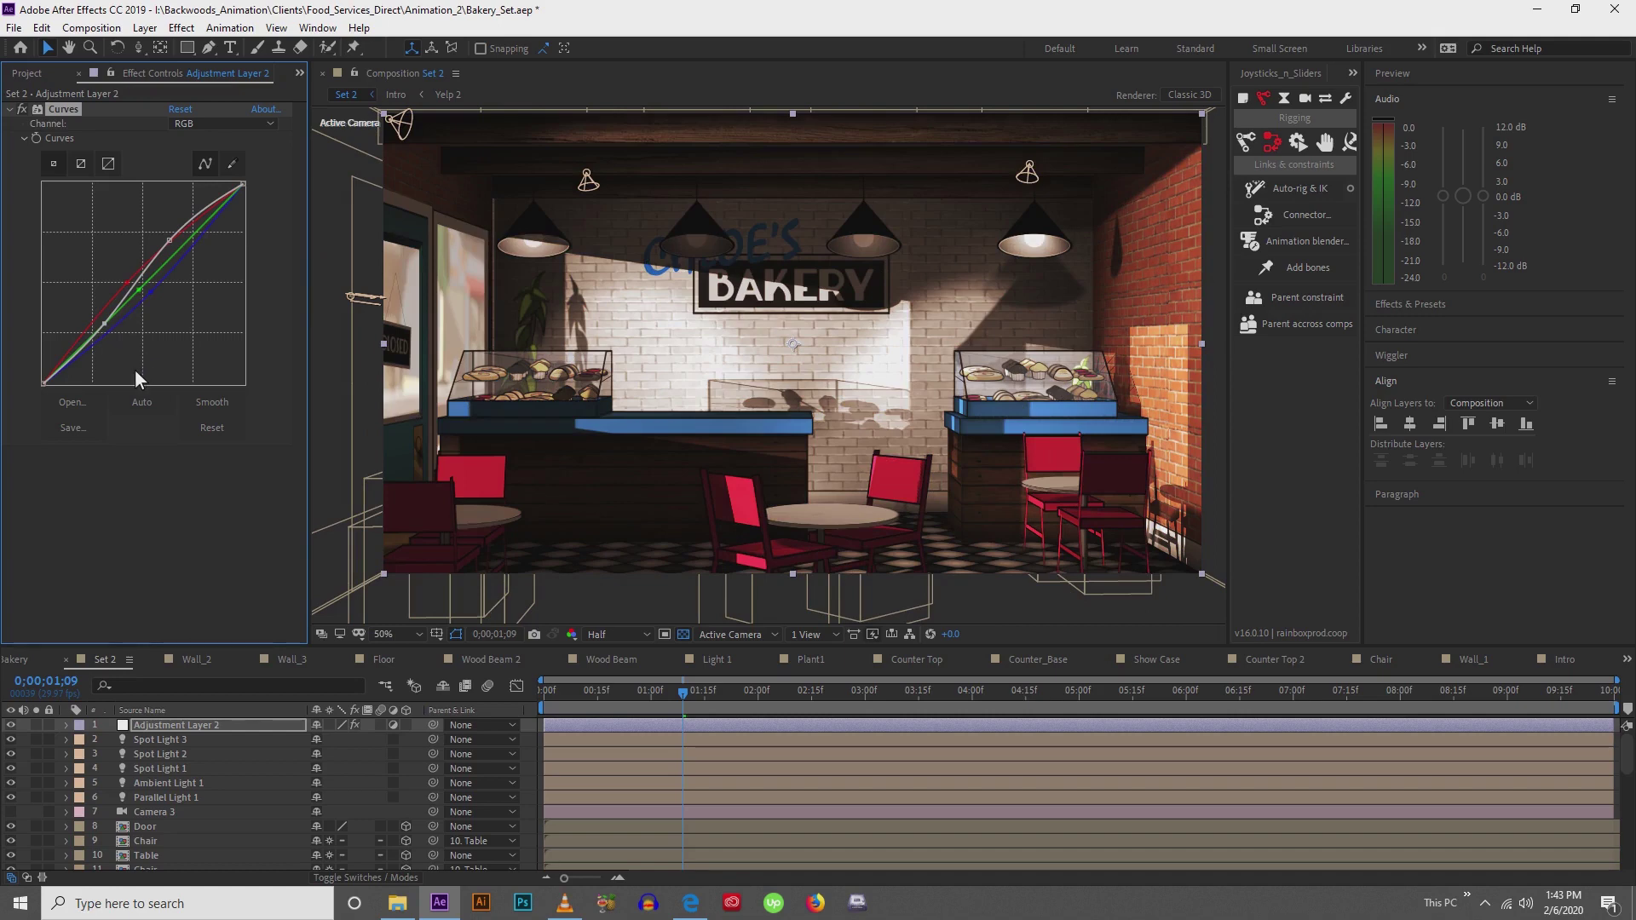
drag(615, 314, 607, 314)
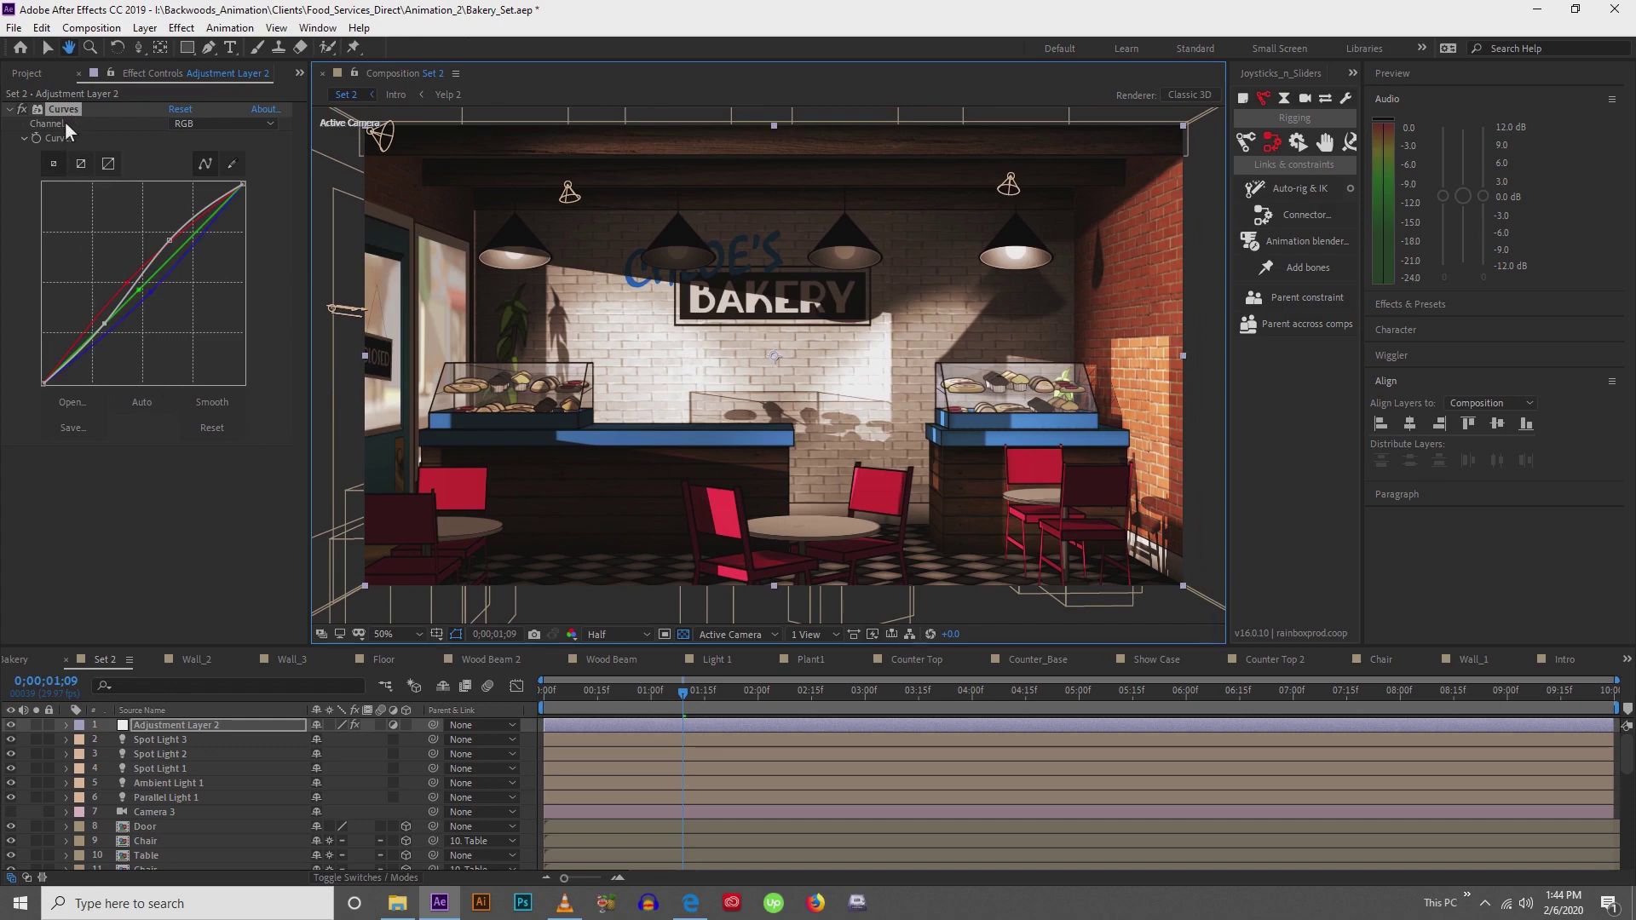
key(v)
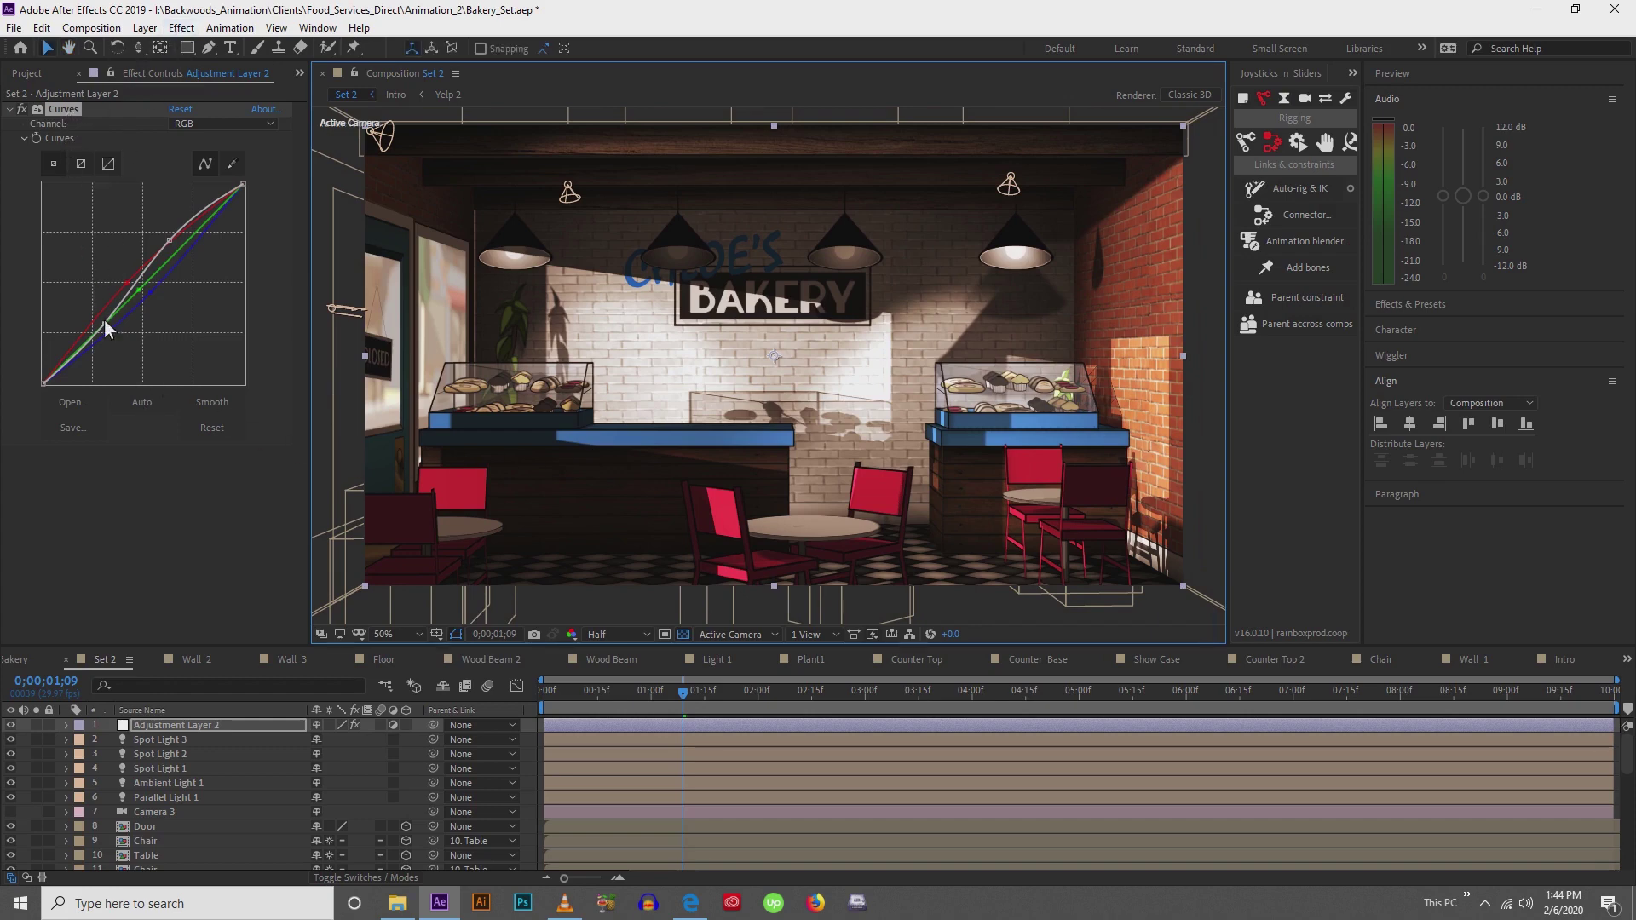
click(182, 28)
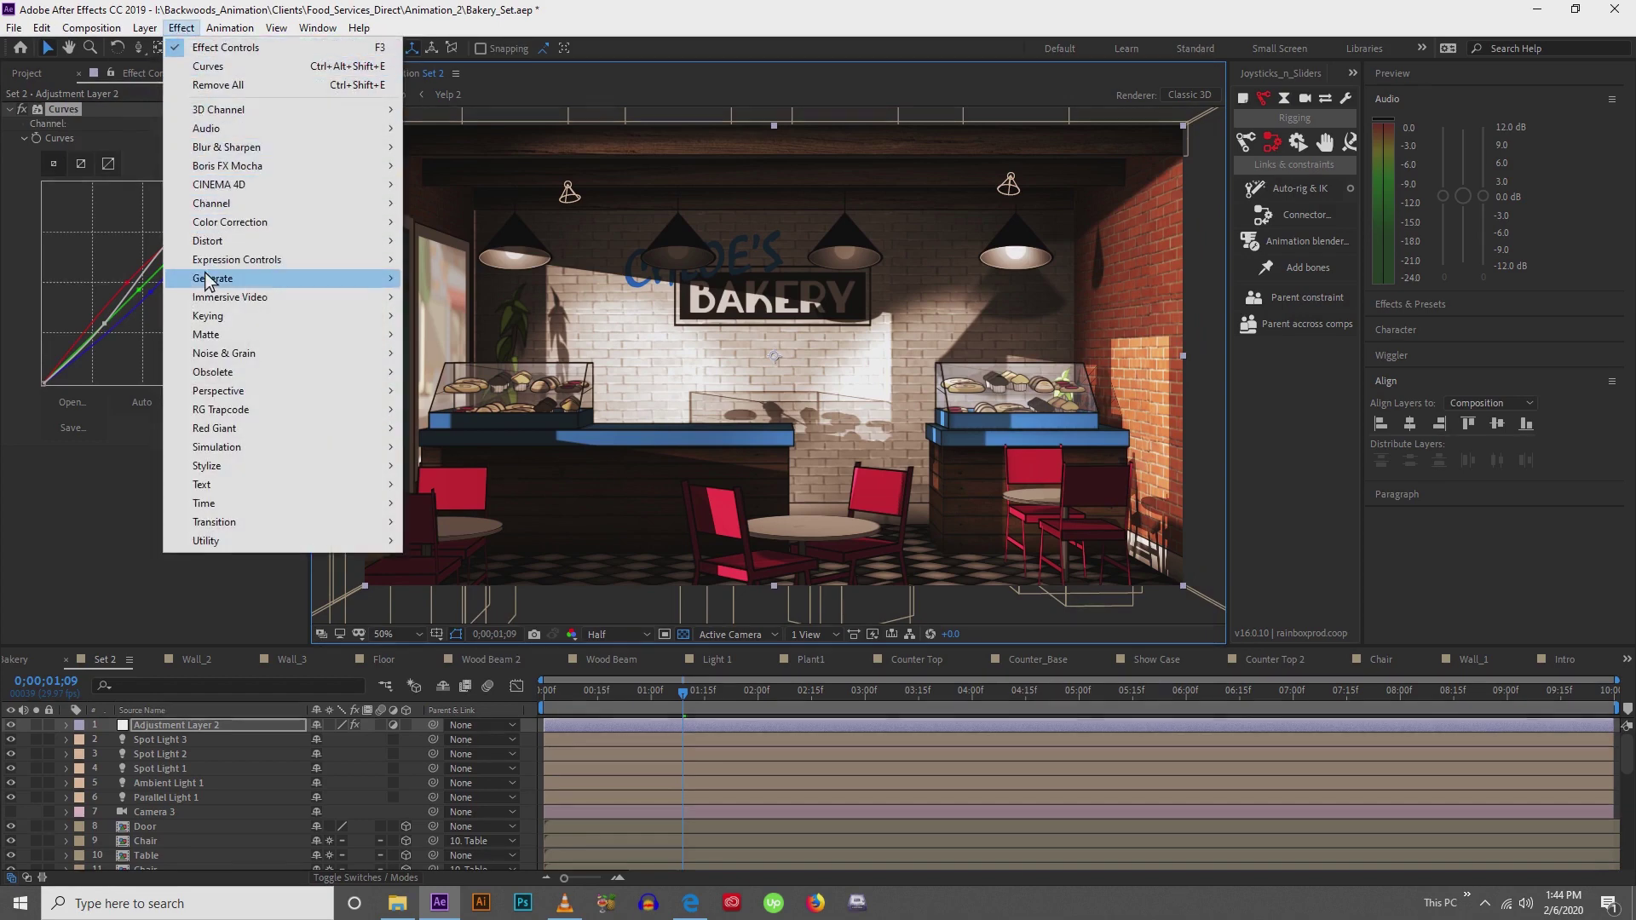
Add Glow to Adjustment Layer 2, collapse Curves, and set Glow Threshold to 0%
mouse_move(230, 475)
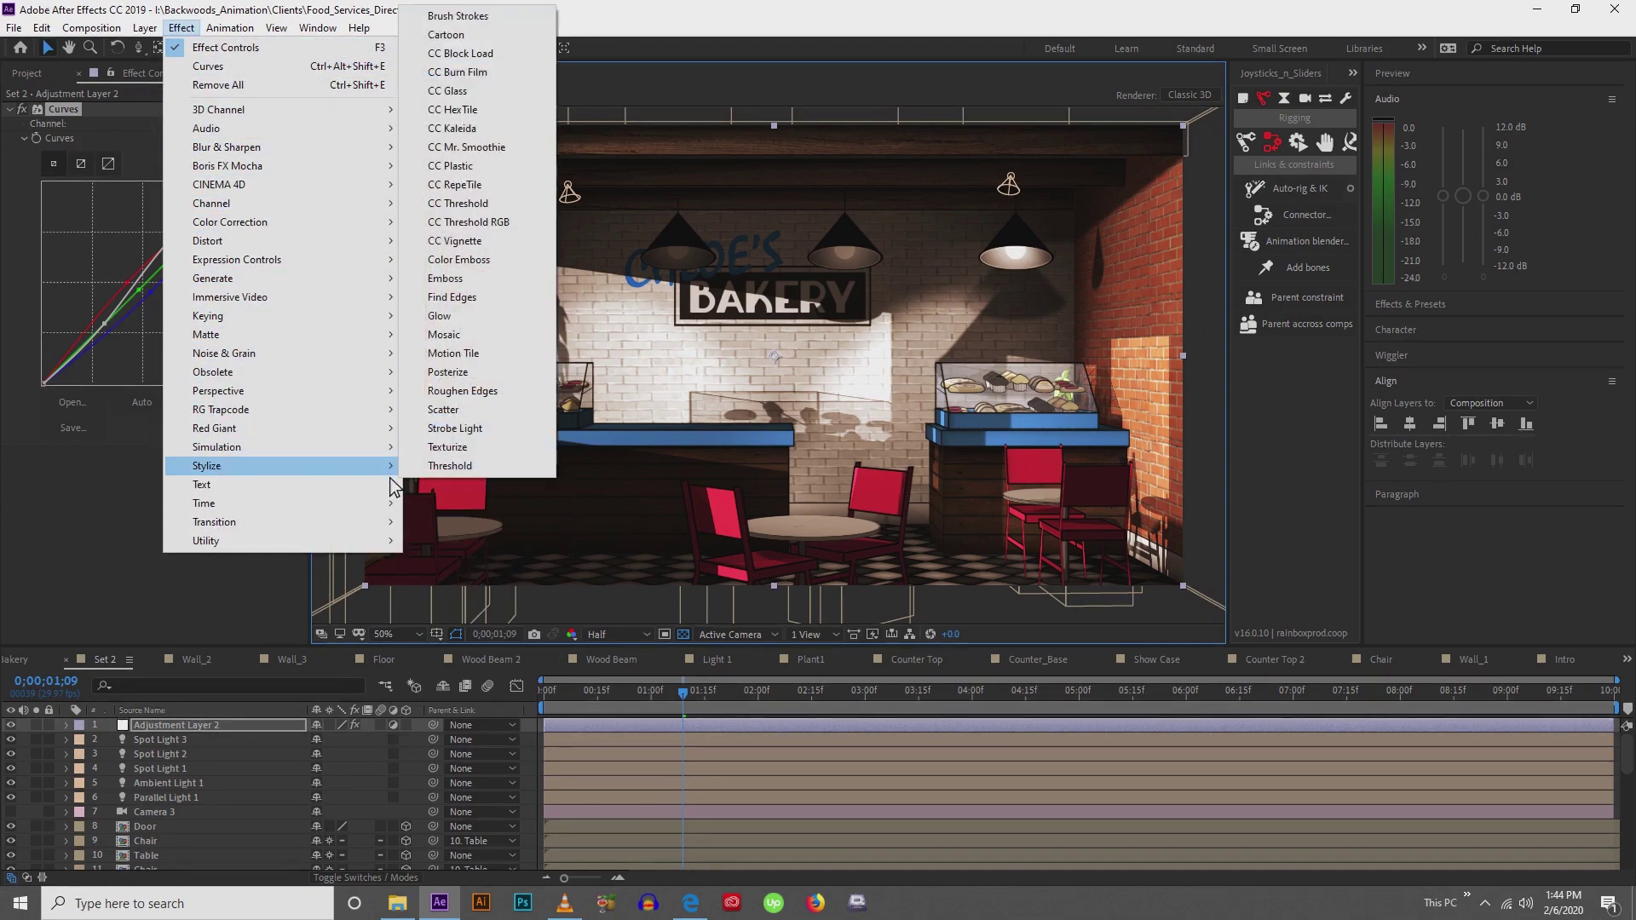
click(454, 317)
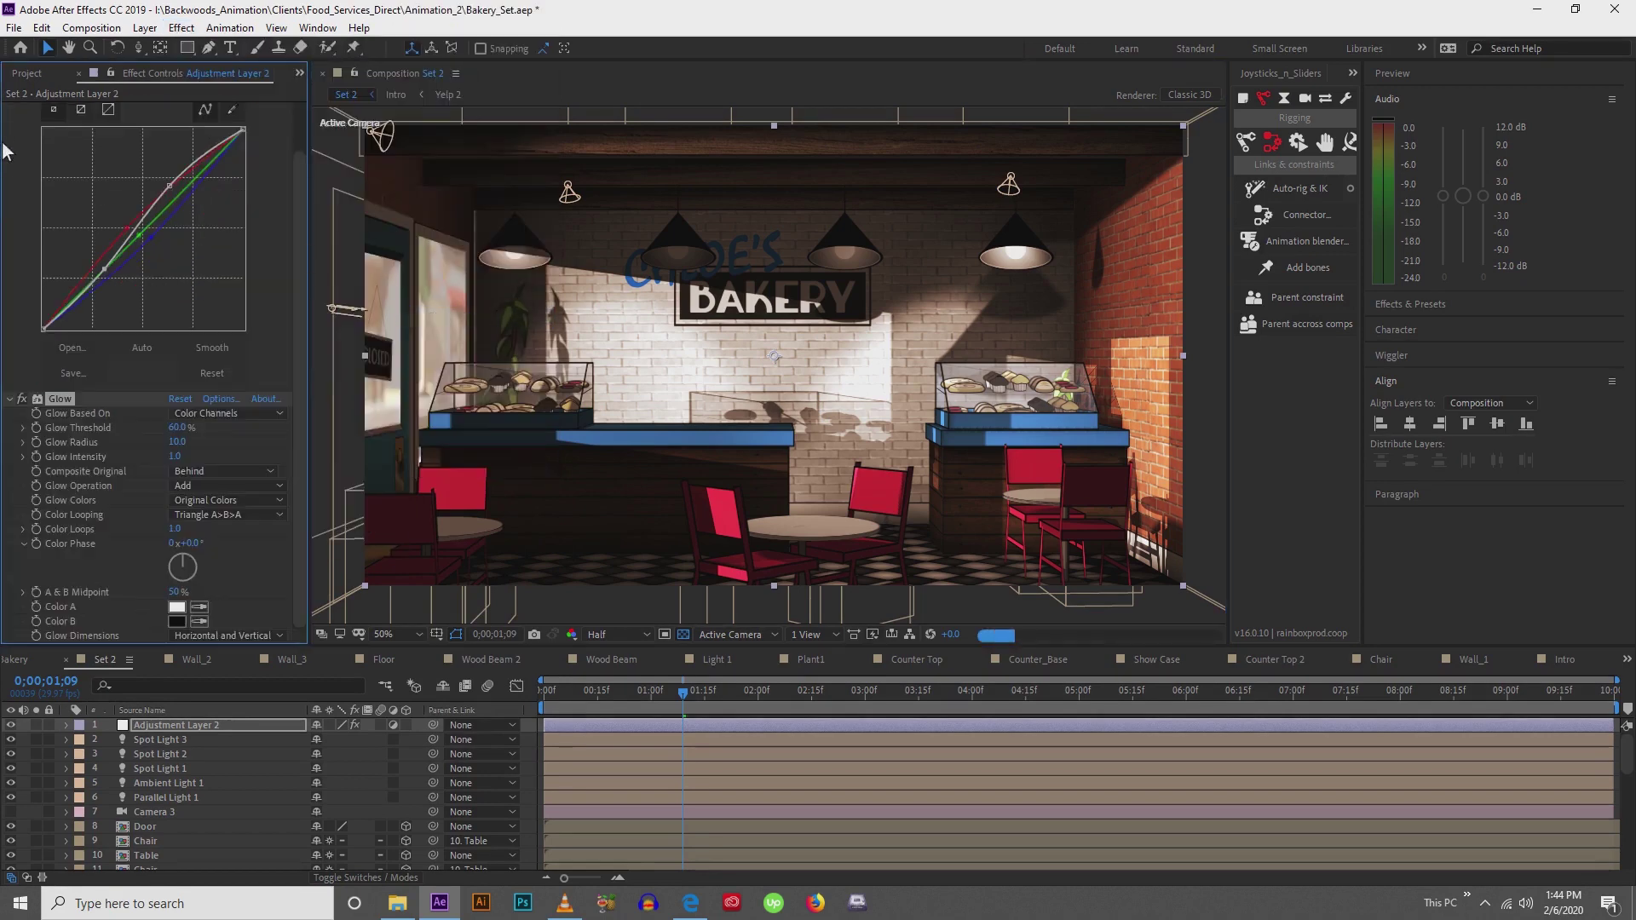
scroll(9, 273, up, 2)
click(10, 110)
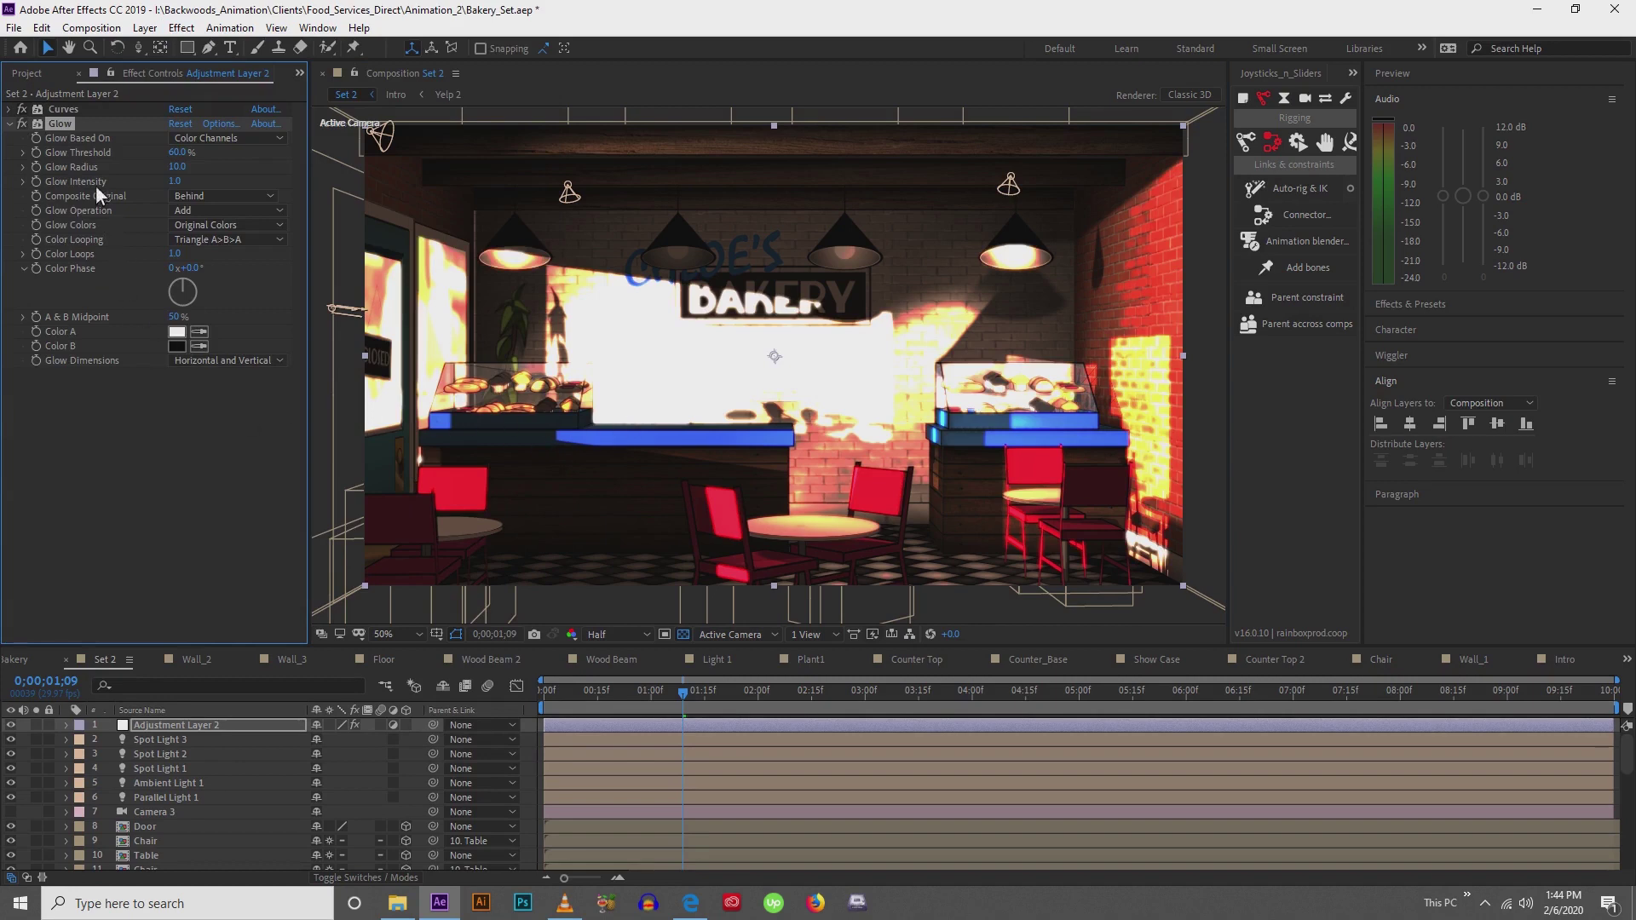
drag(181, 153, 63, 189)
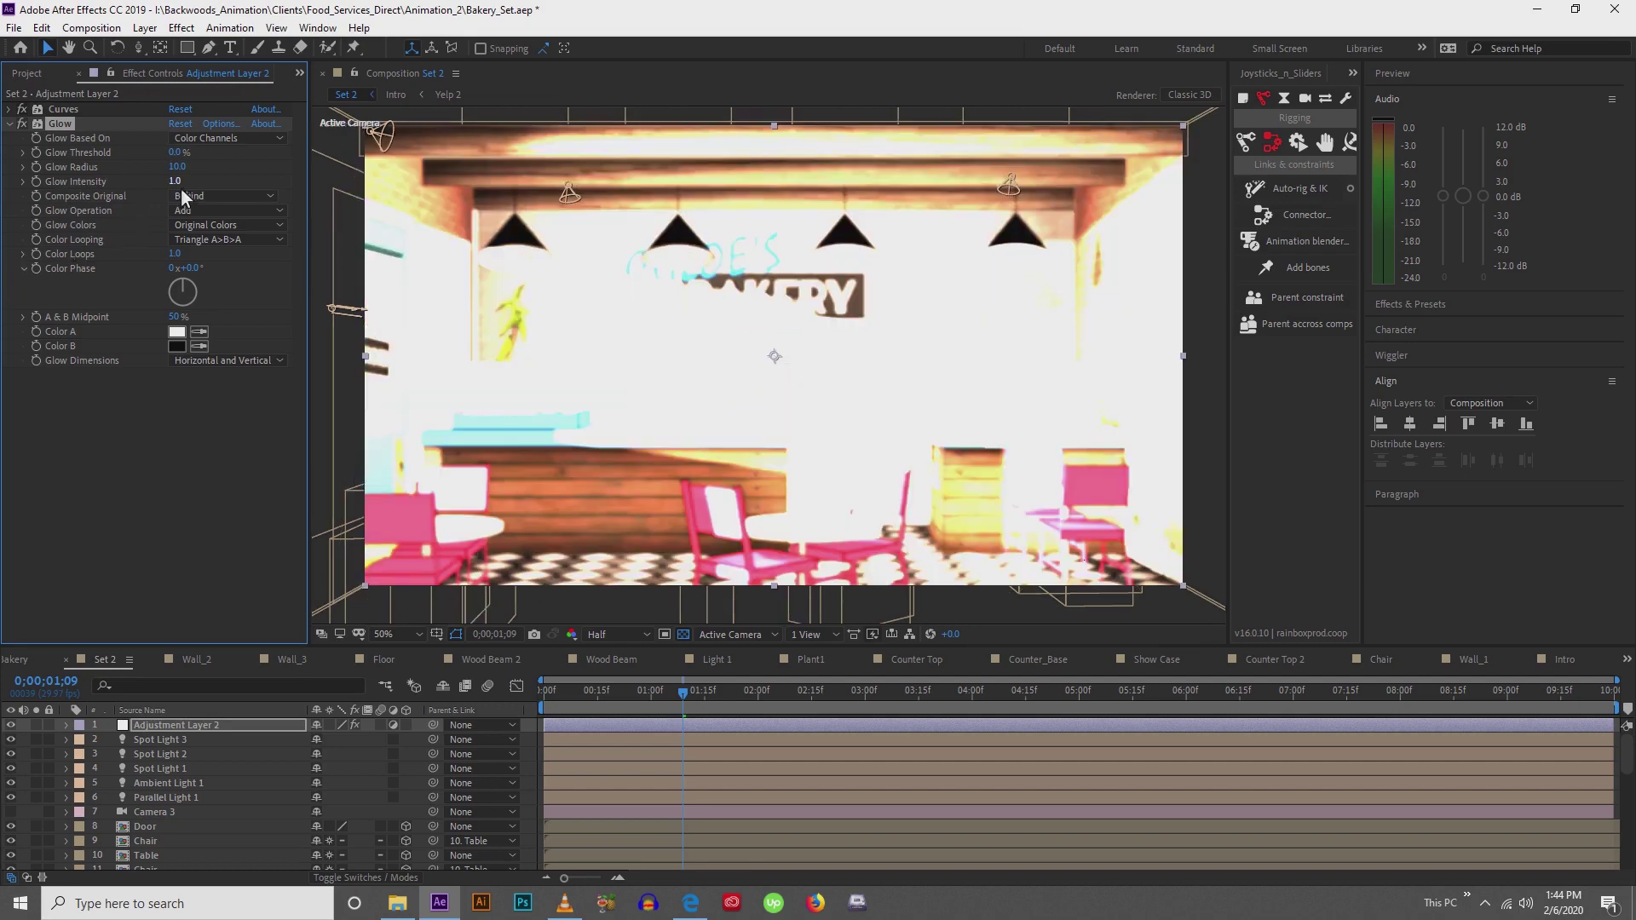
Set Glow Radius to 69 and Glow Intensity to 0.01
text(55)
key(Return)
drag(194, 172, 206, 171)
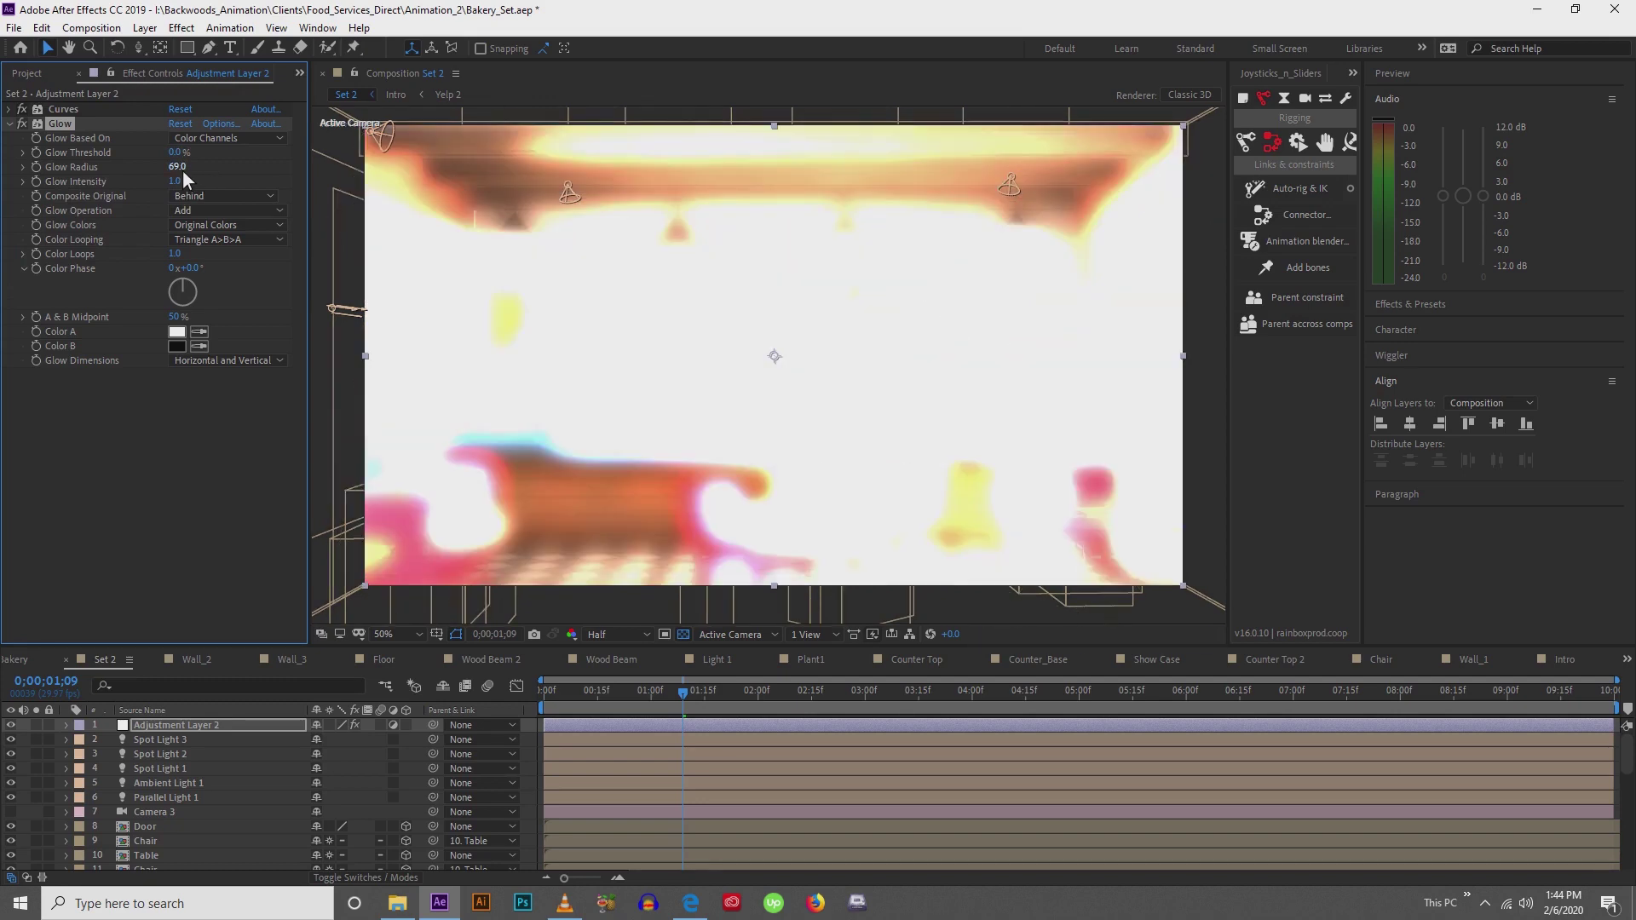
click(179, 181)
text(.01)
key(Return)
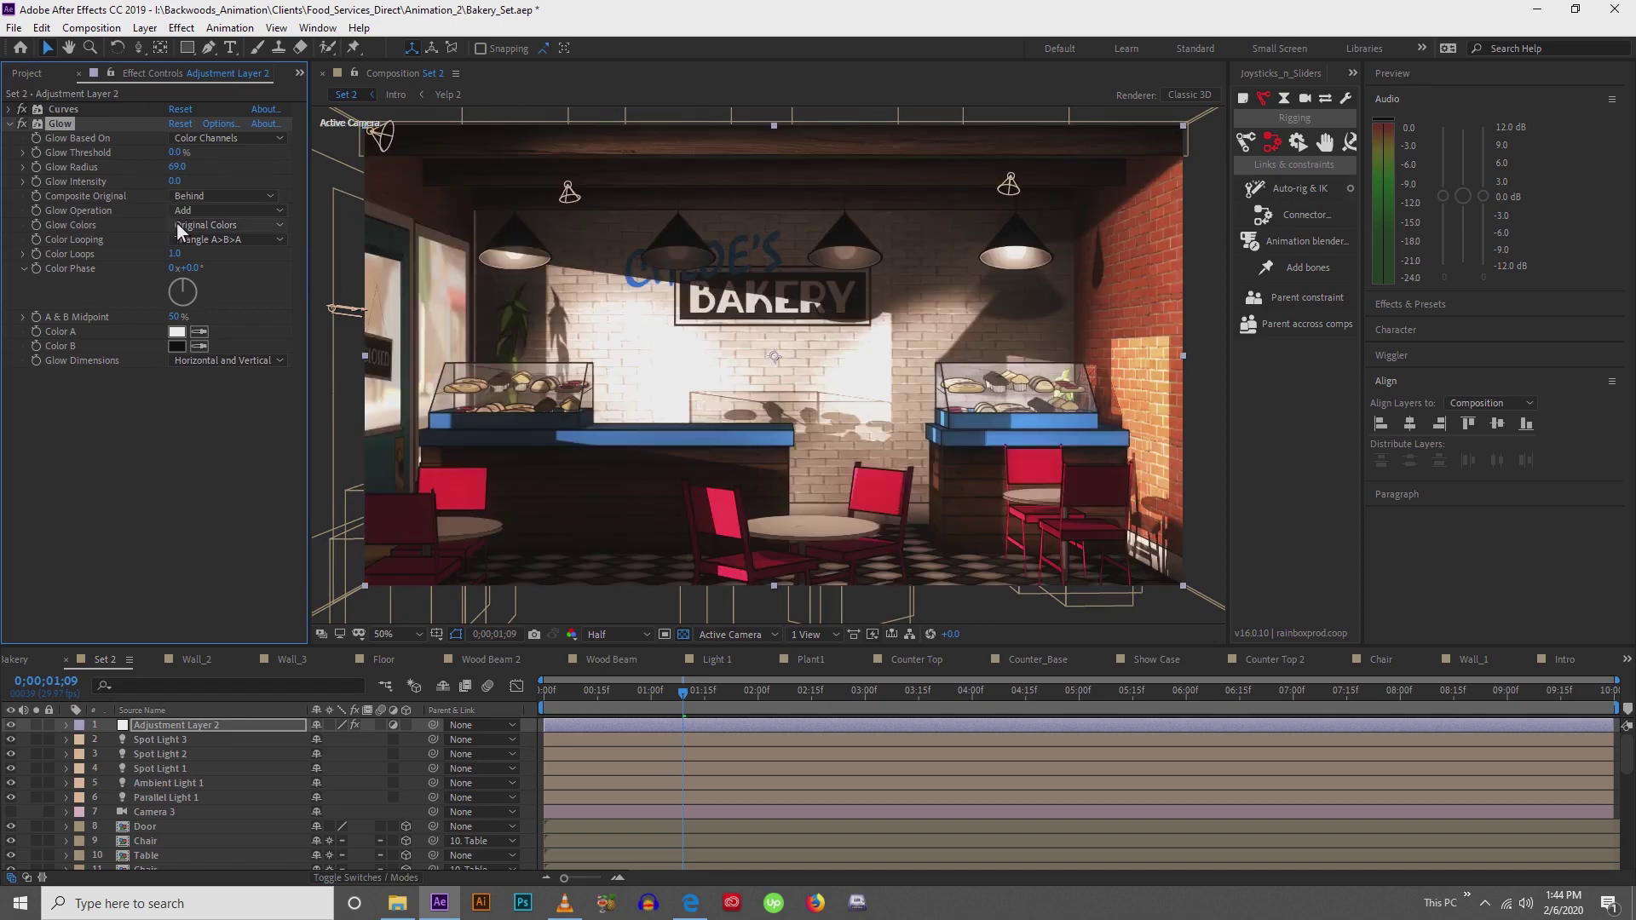
click(23, 124)
Compare the Glow on and off, then set Radius 27 and Intensity 0.02
click(22, 124)
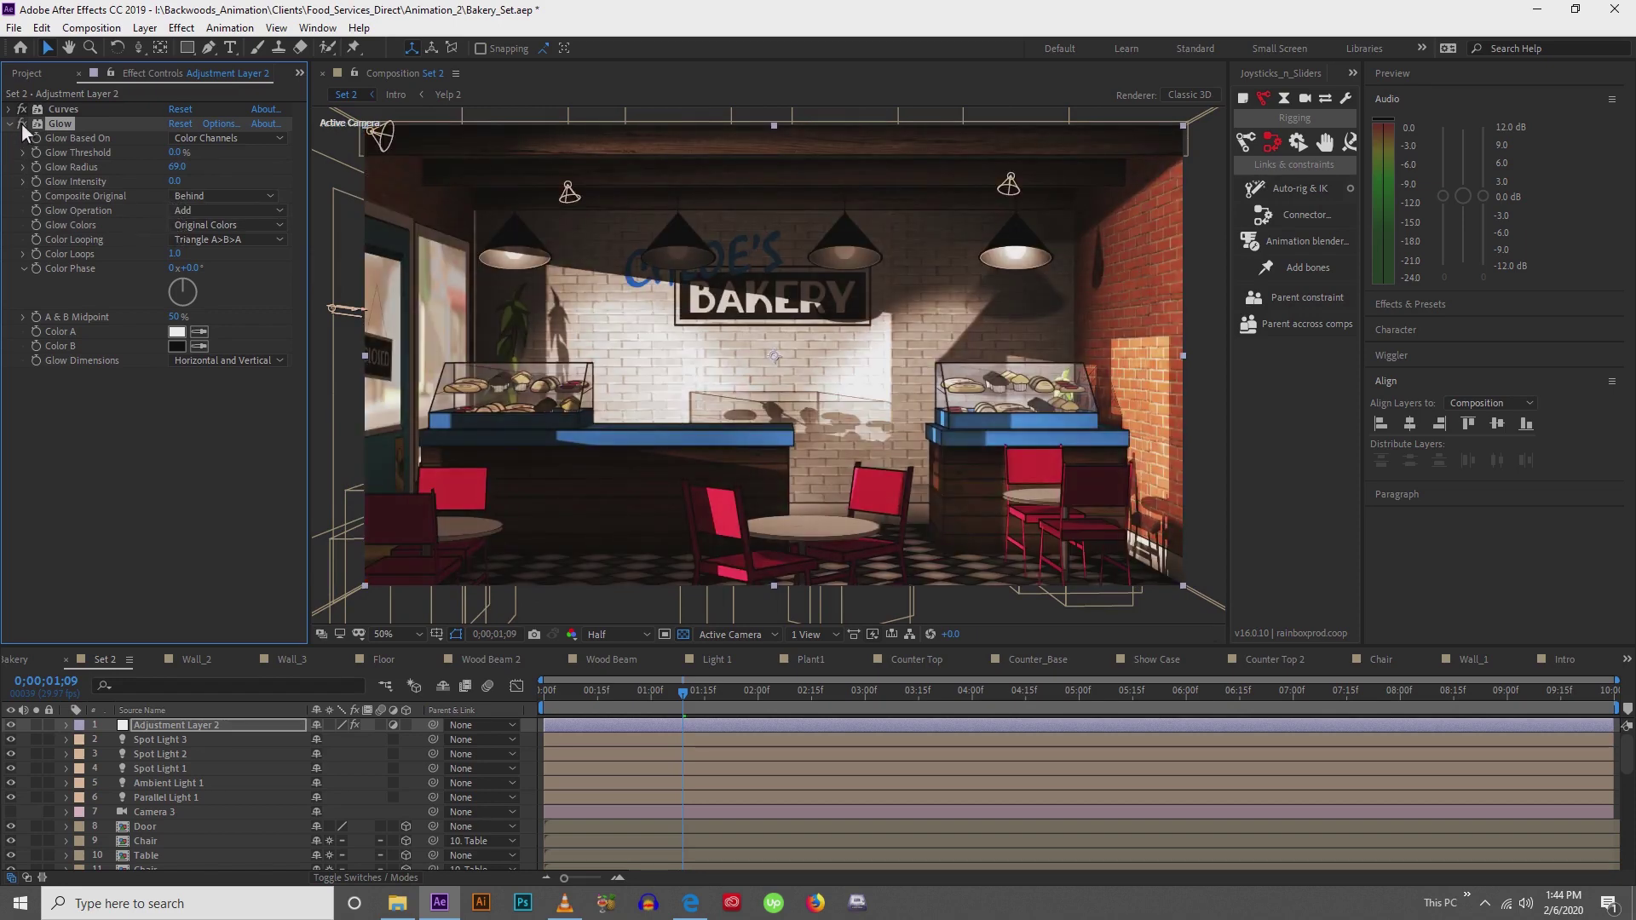
click(22, 124)
click(22, 123)
click(22, 123)
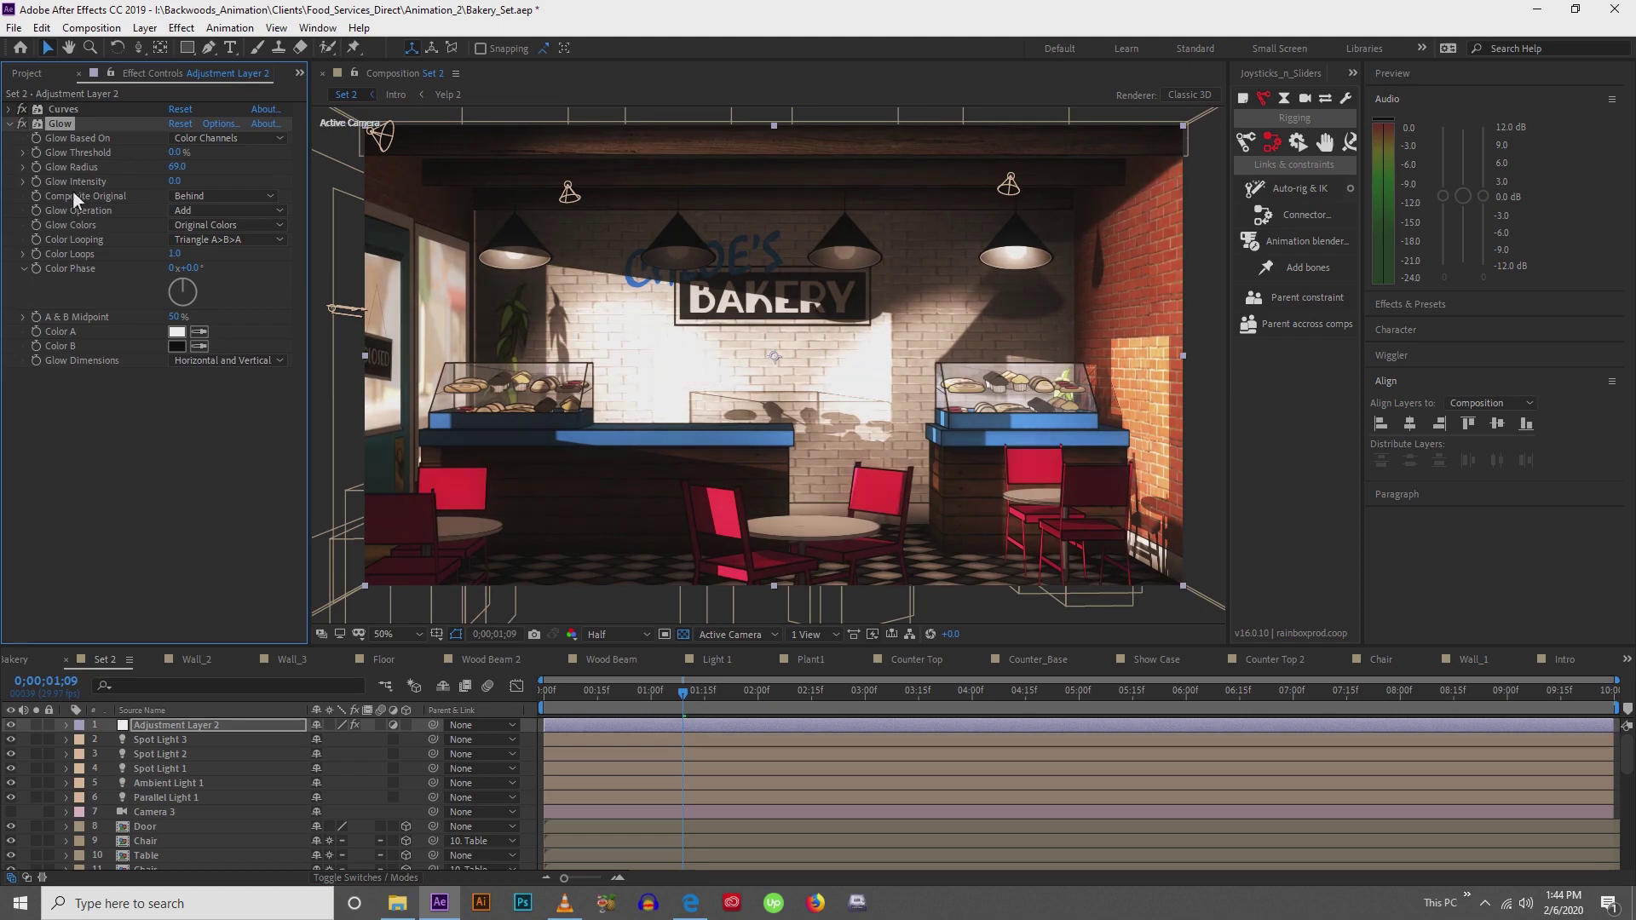
drag(170, 172, 155, 178)
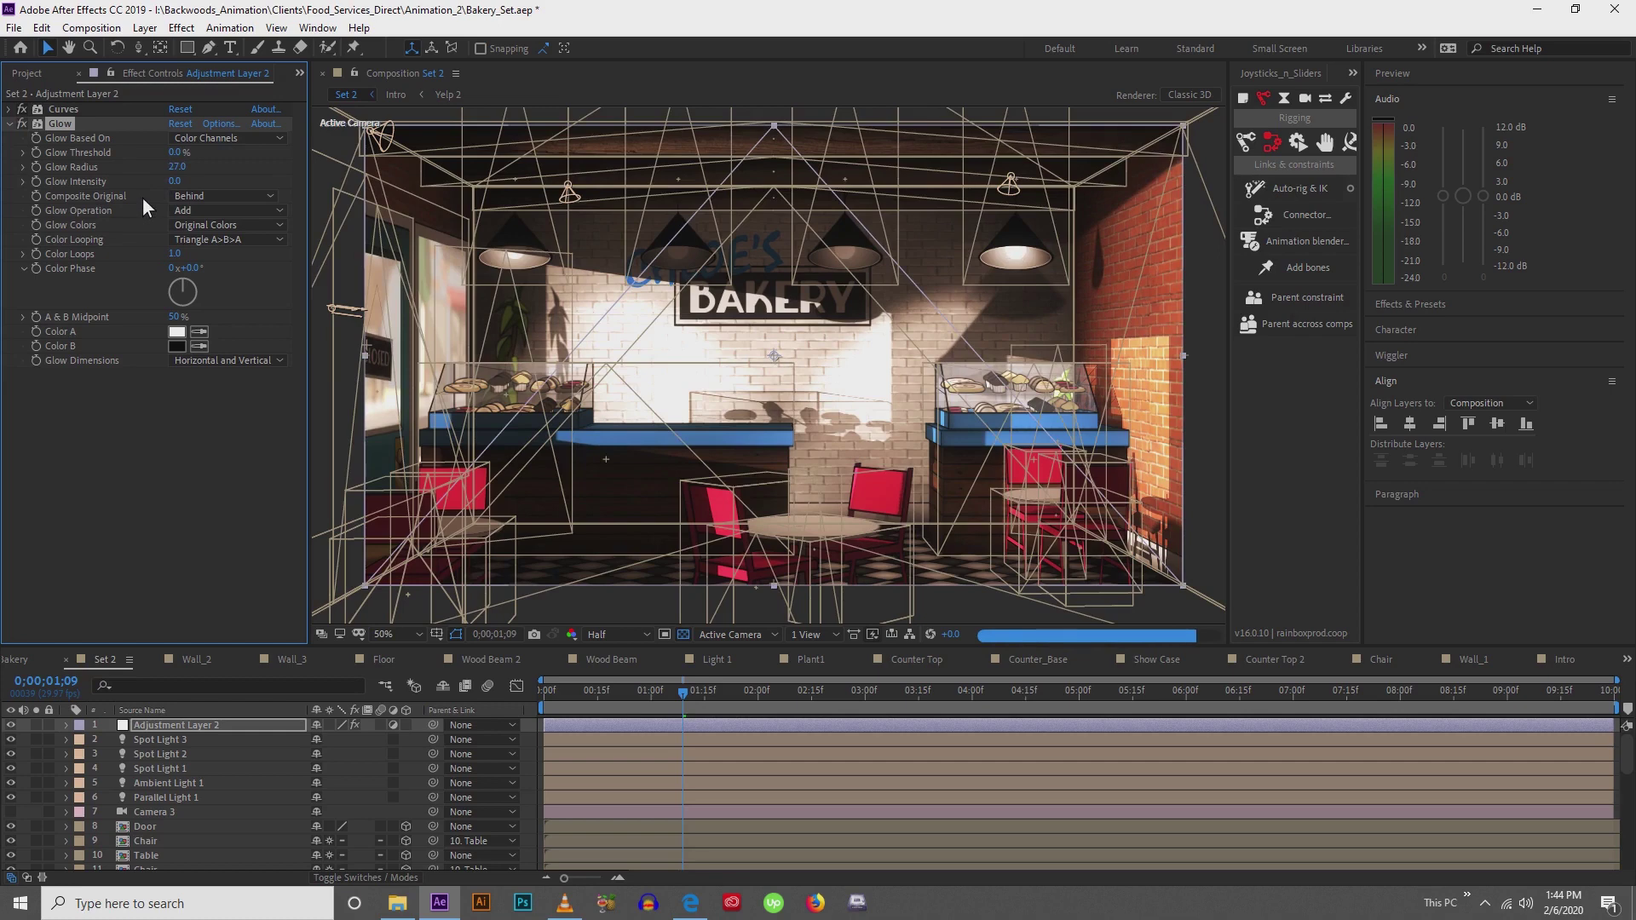
click(180, 184)
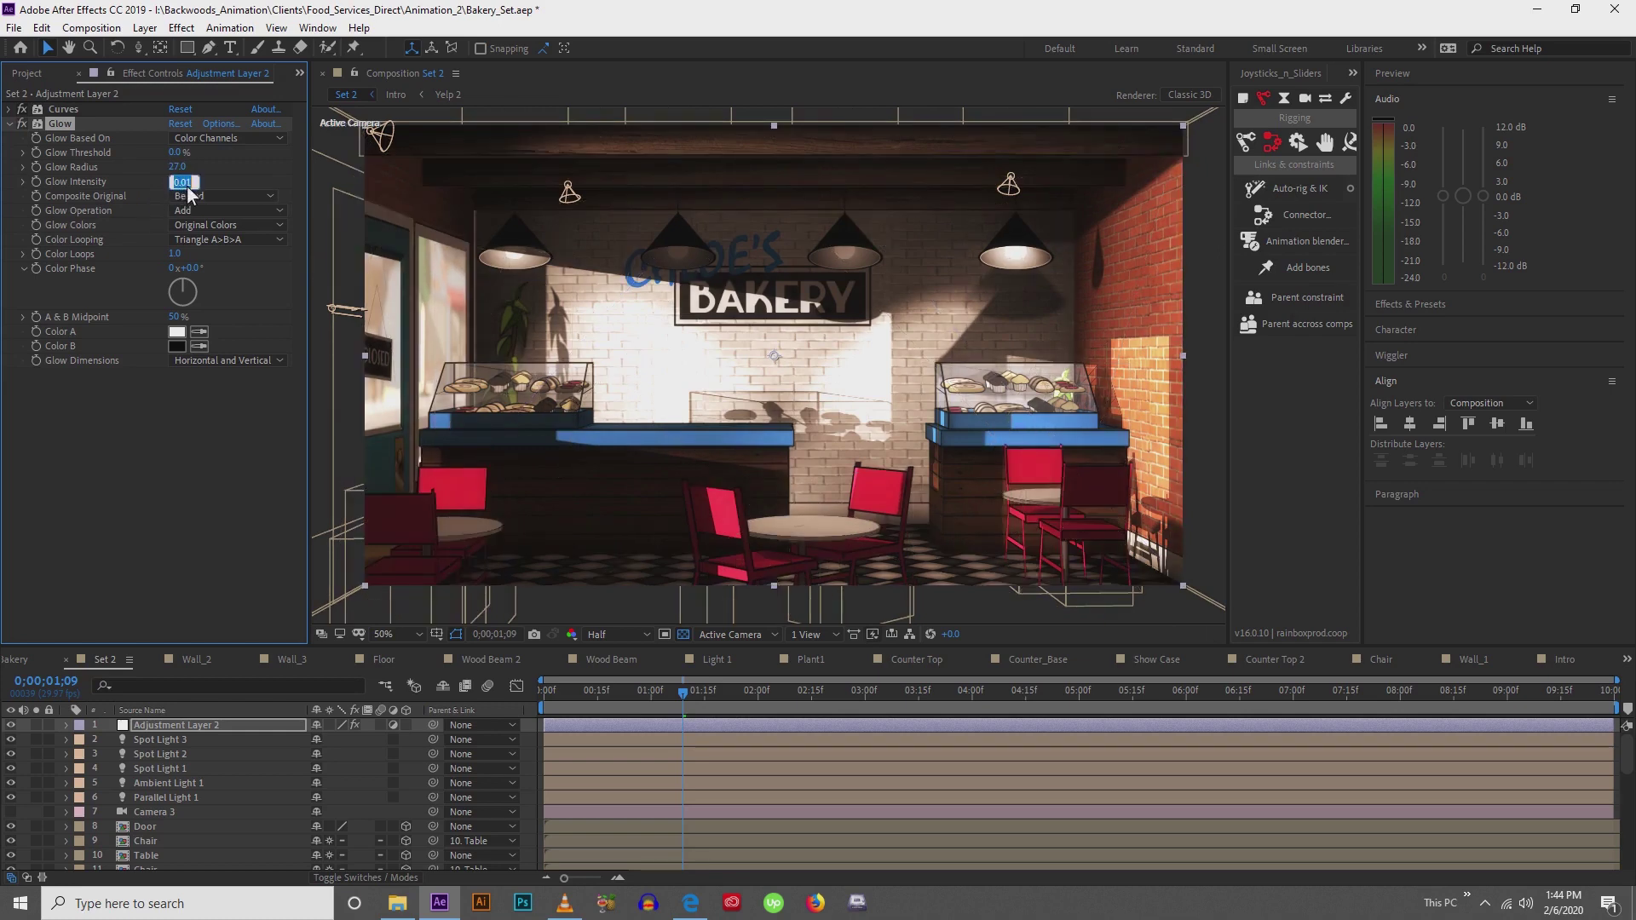
text(0.02)
key(Return)
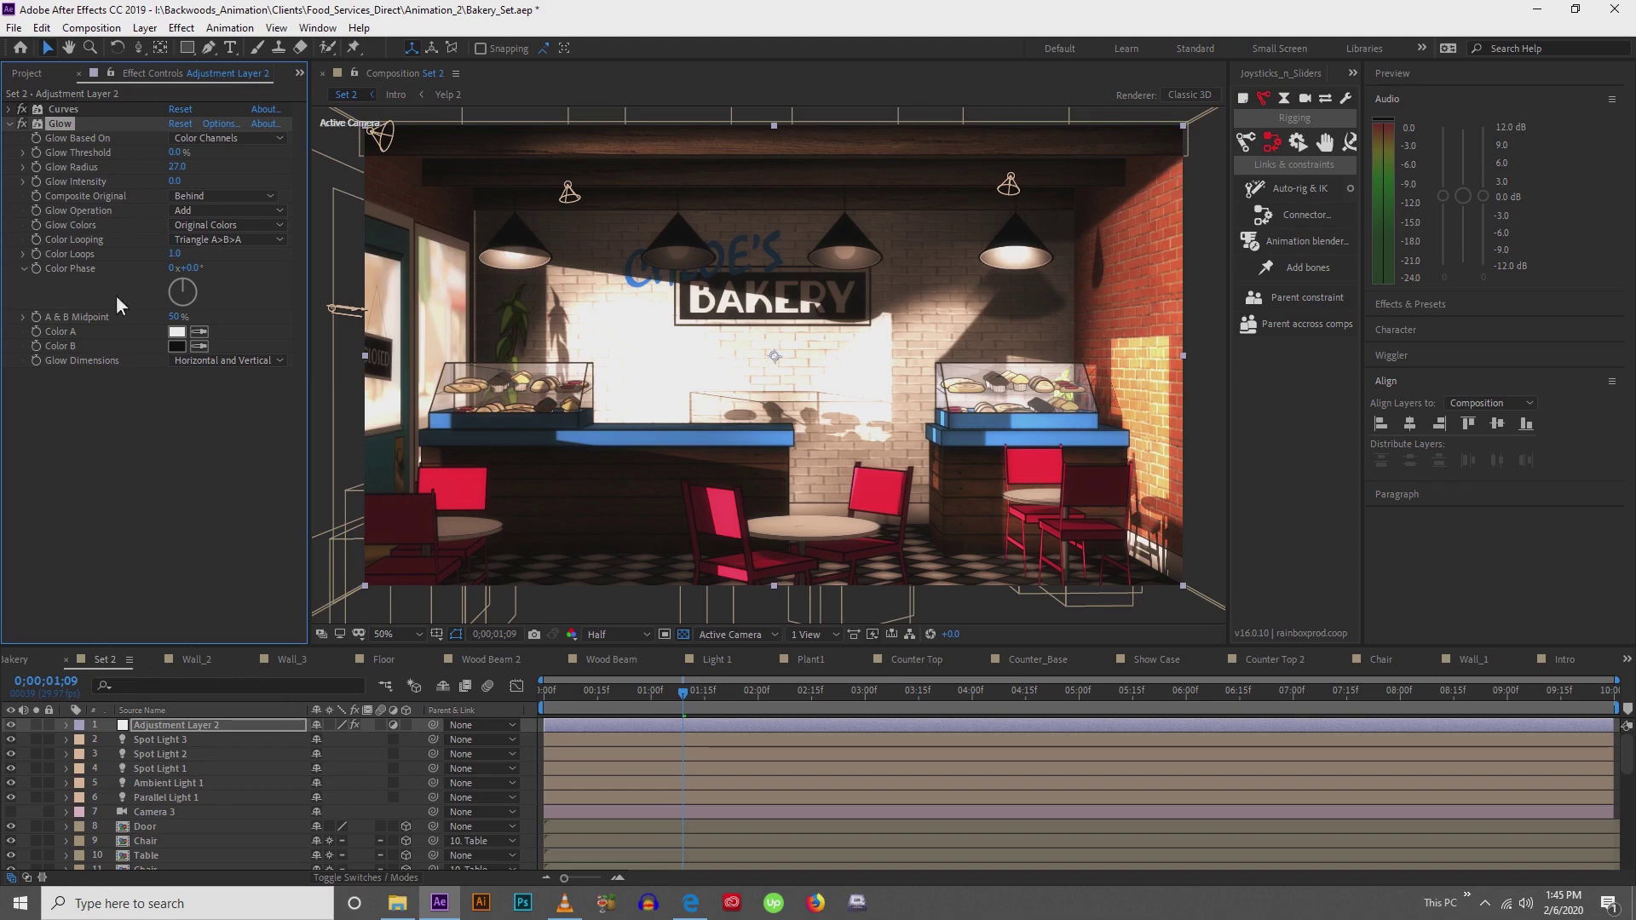
Test Glow Threshold up to 100%, return it to 0%, and set Radius to 25
drag(182, 155, 243, 151)
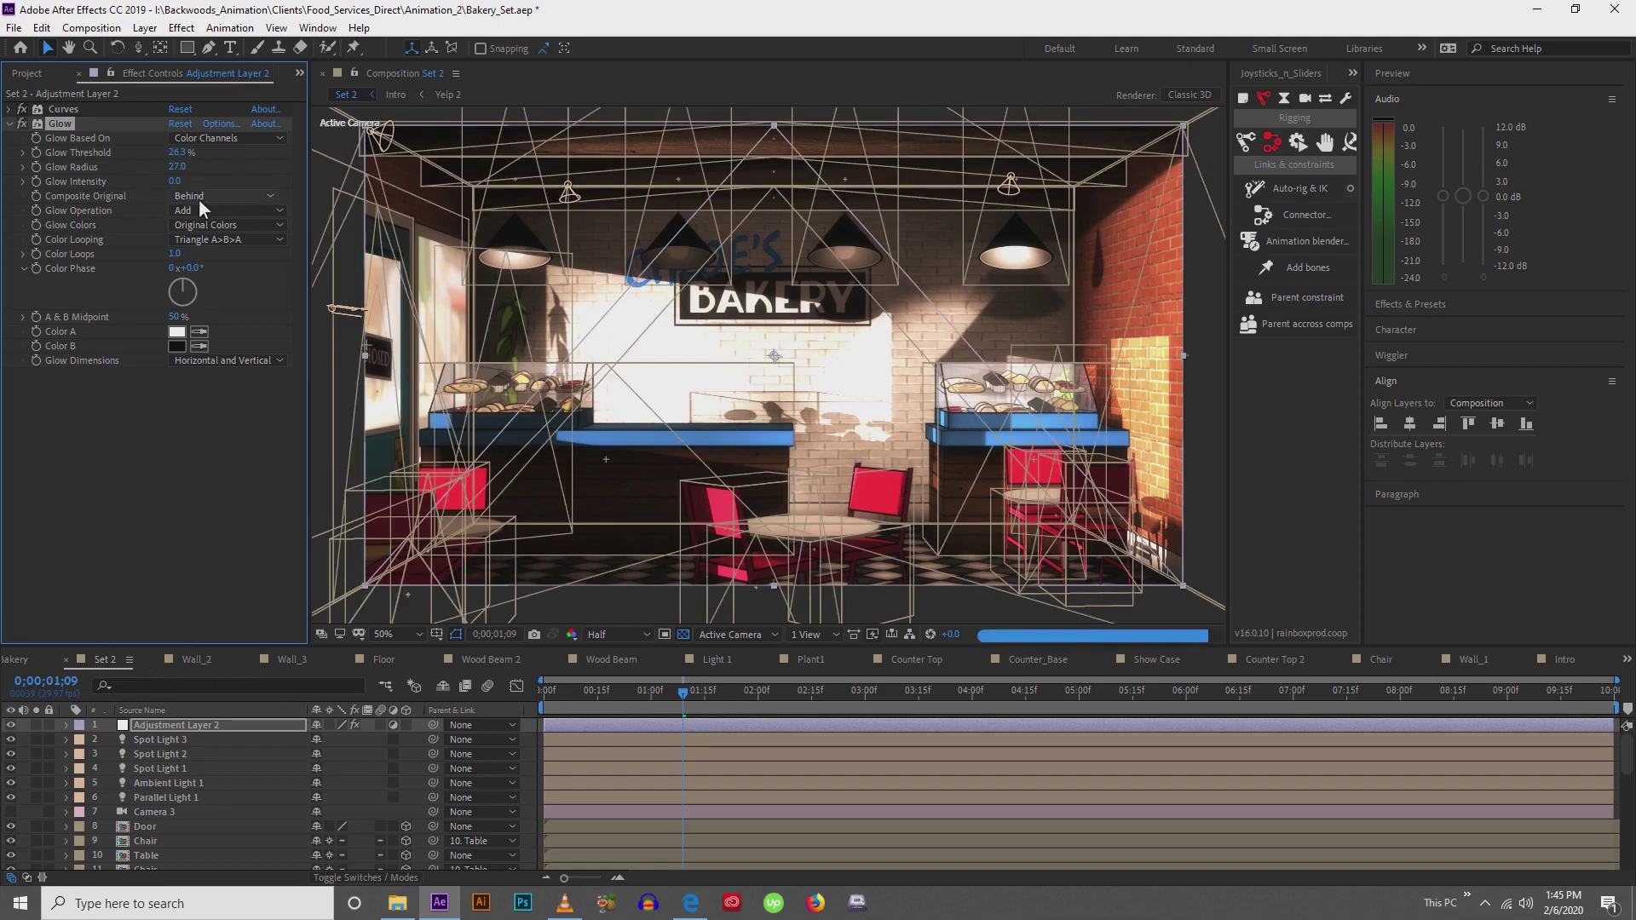
drag(172, 151, 465, 169)
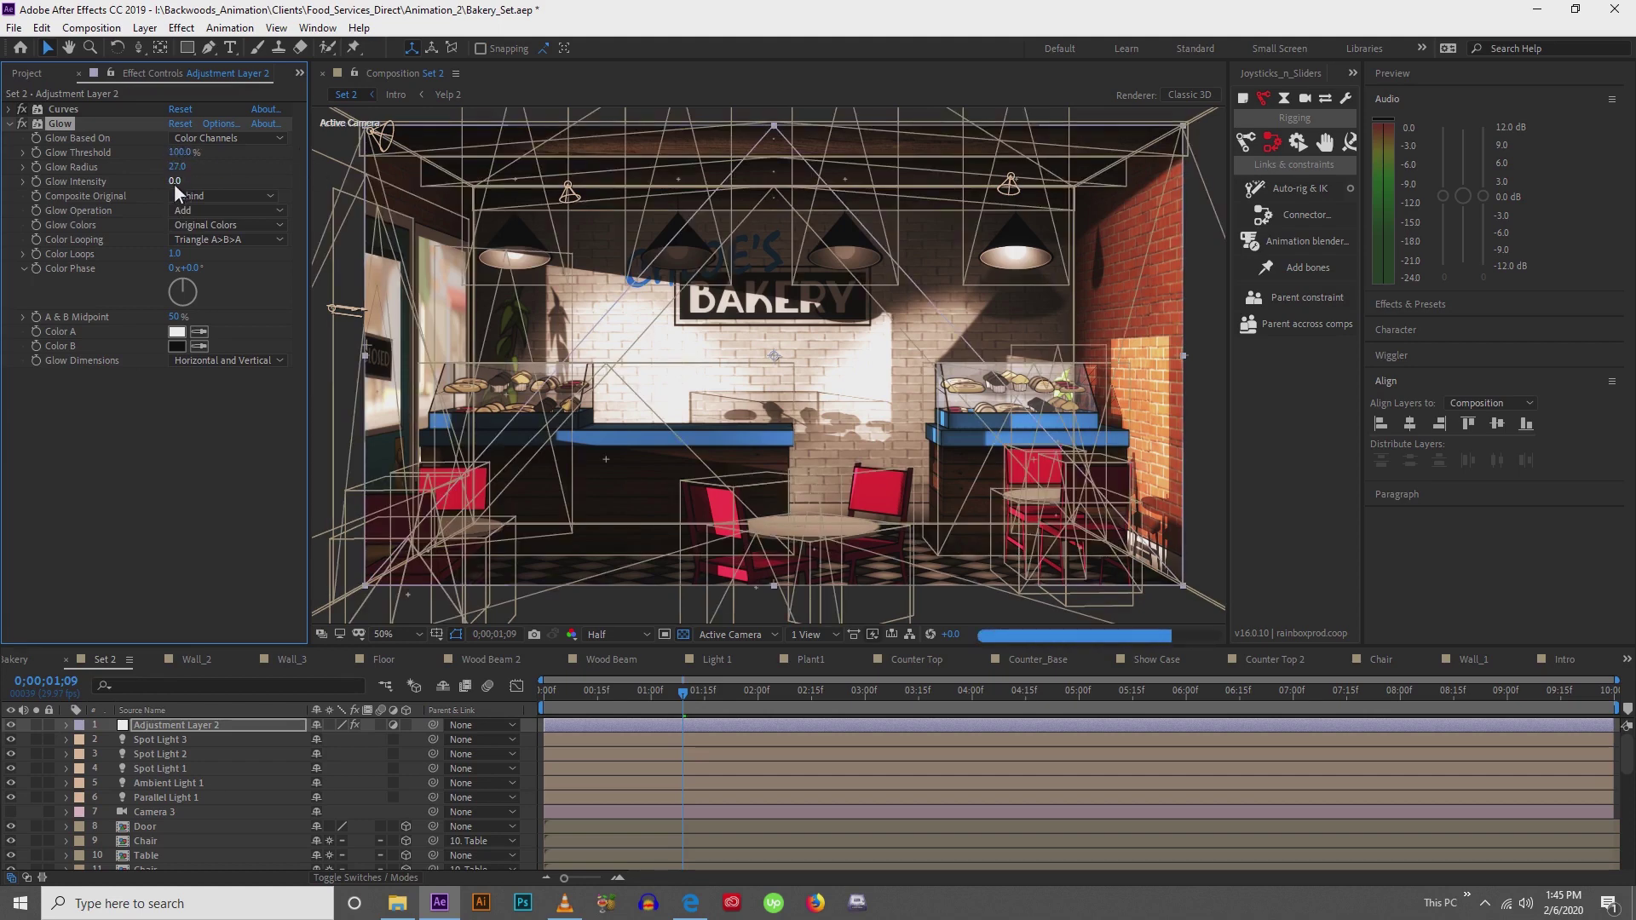
drag(182, 152, 148, 162)
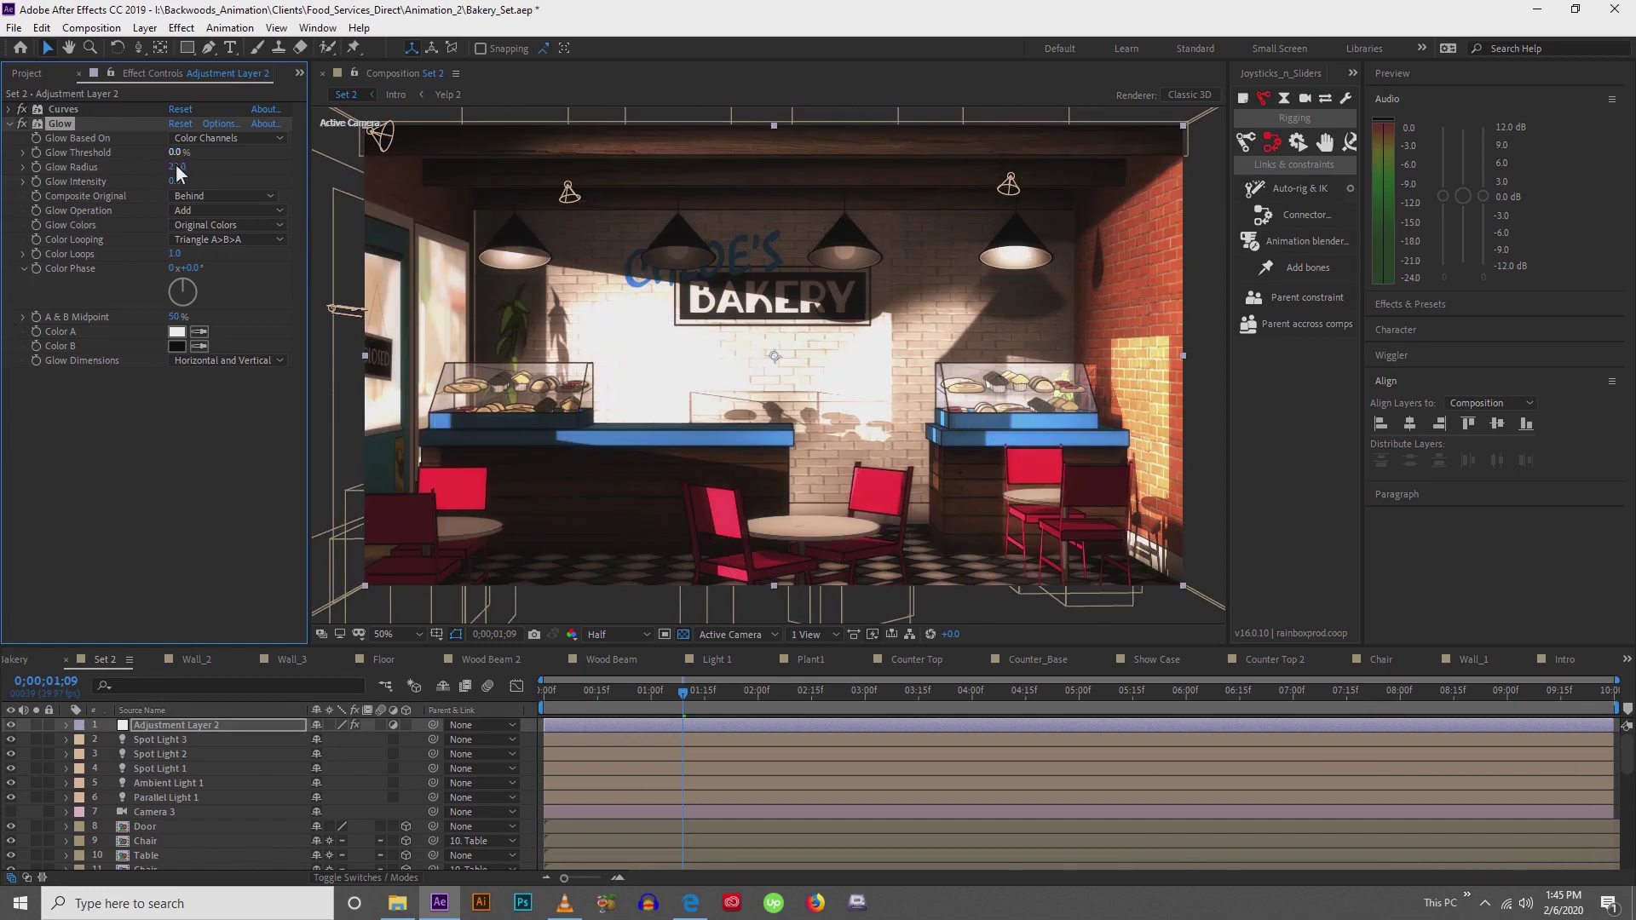
click(176, 167)
text(25)
key(Return)
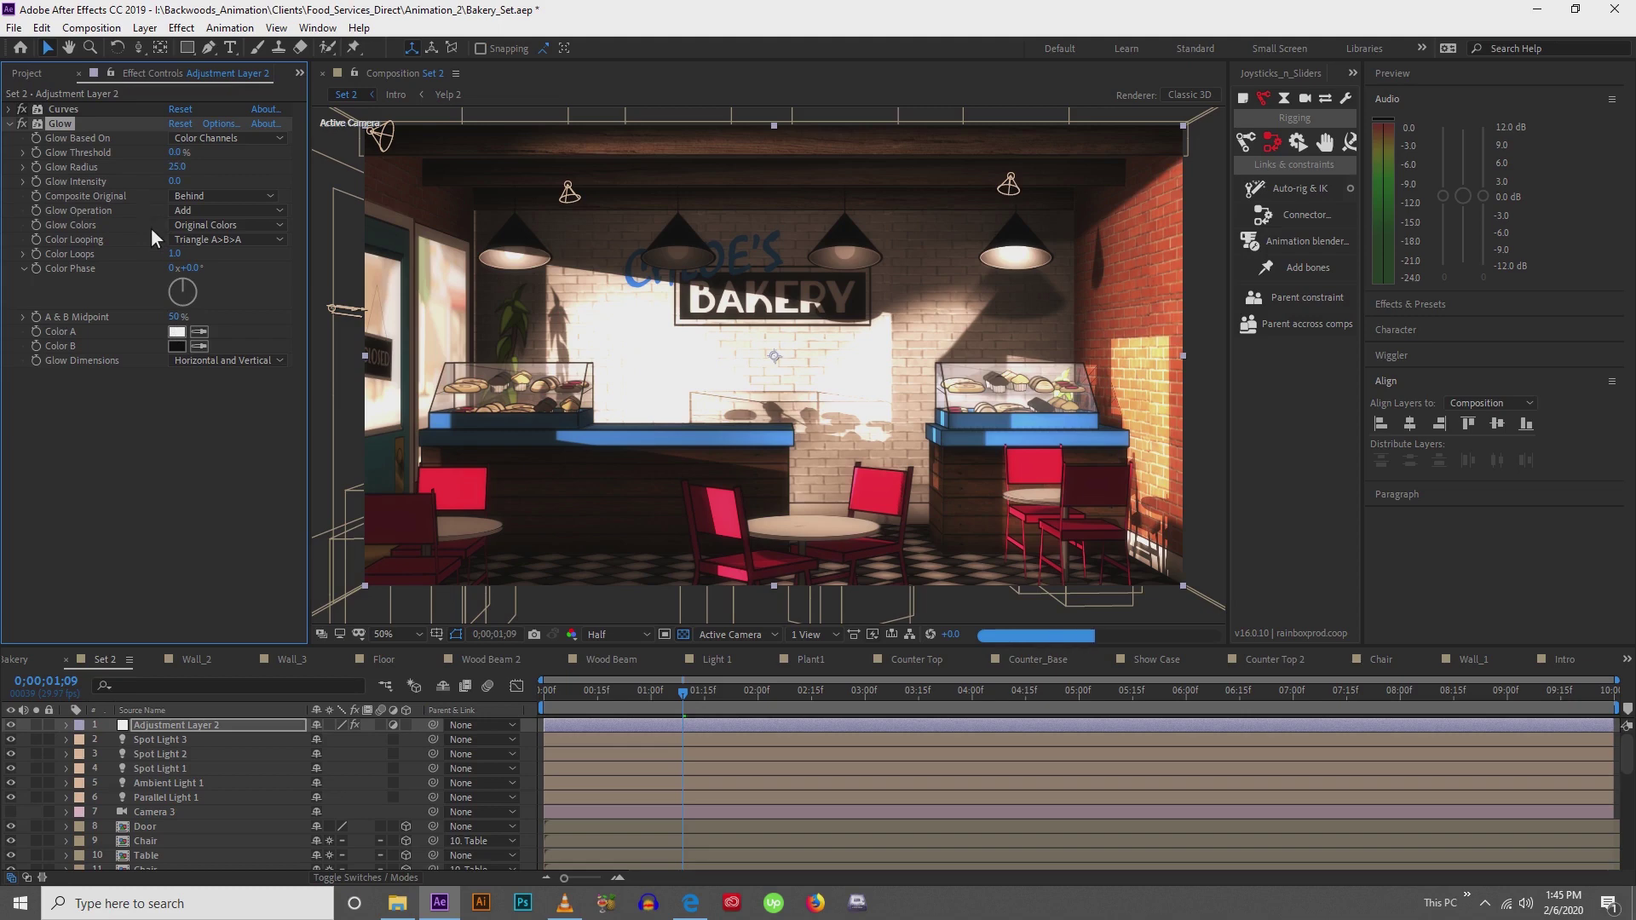
click(176, 182)
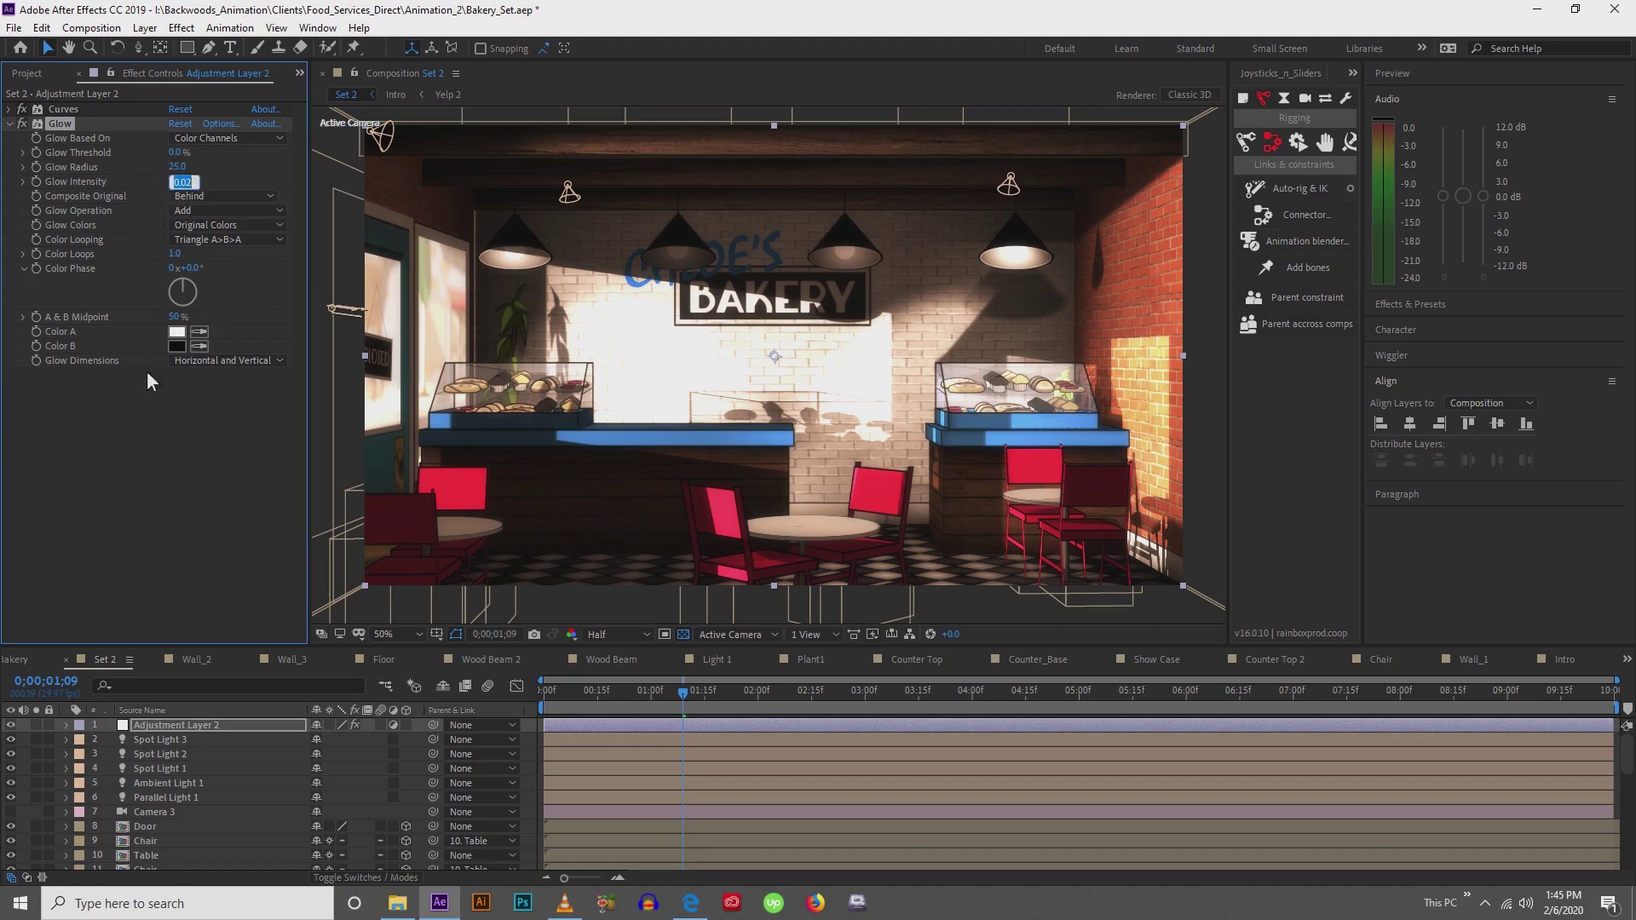